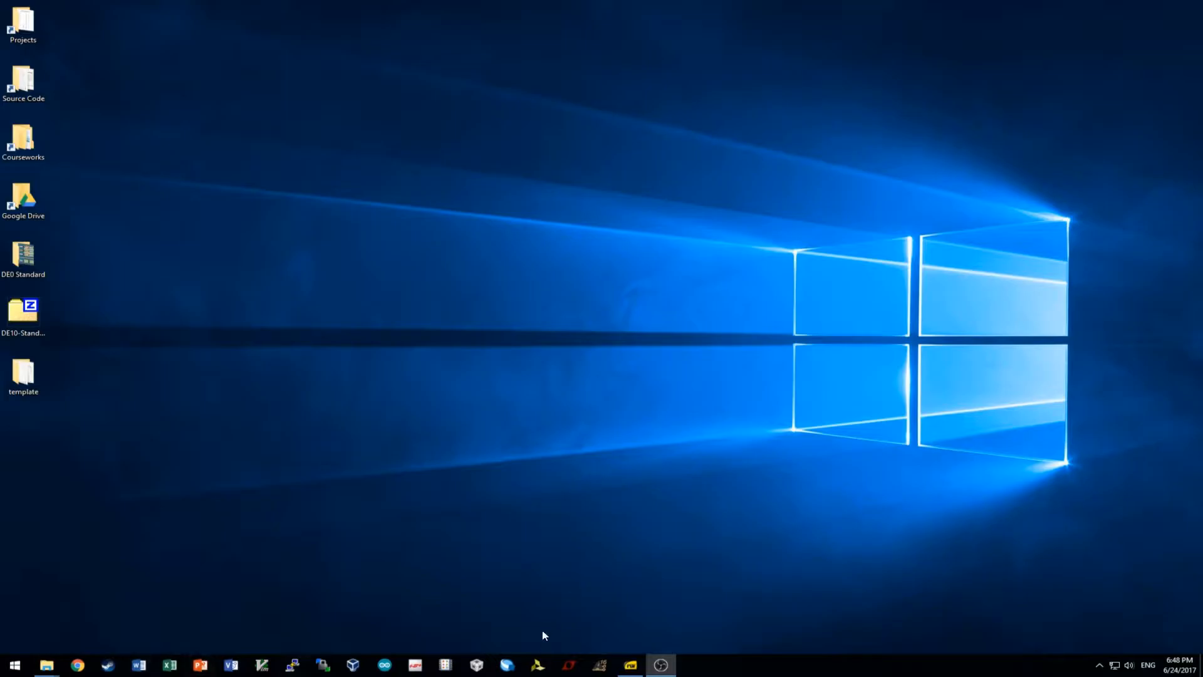
Close Quartus, maximize the SystemBuilder folder, and launch DE10_Standard_SystemBuilder.exe.
click(509, 664)
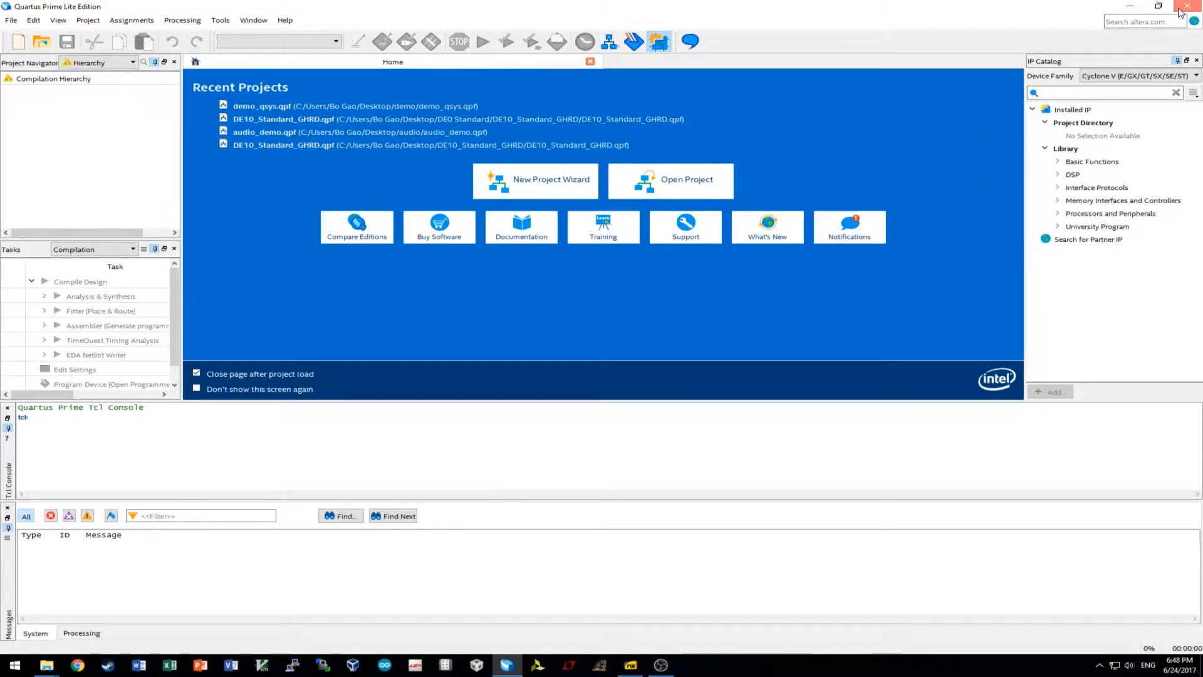
click(1175, 10)
drag(1202, 13, 590, 0)
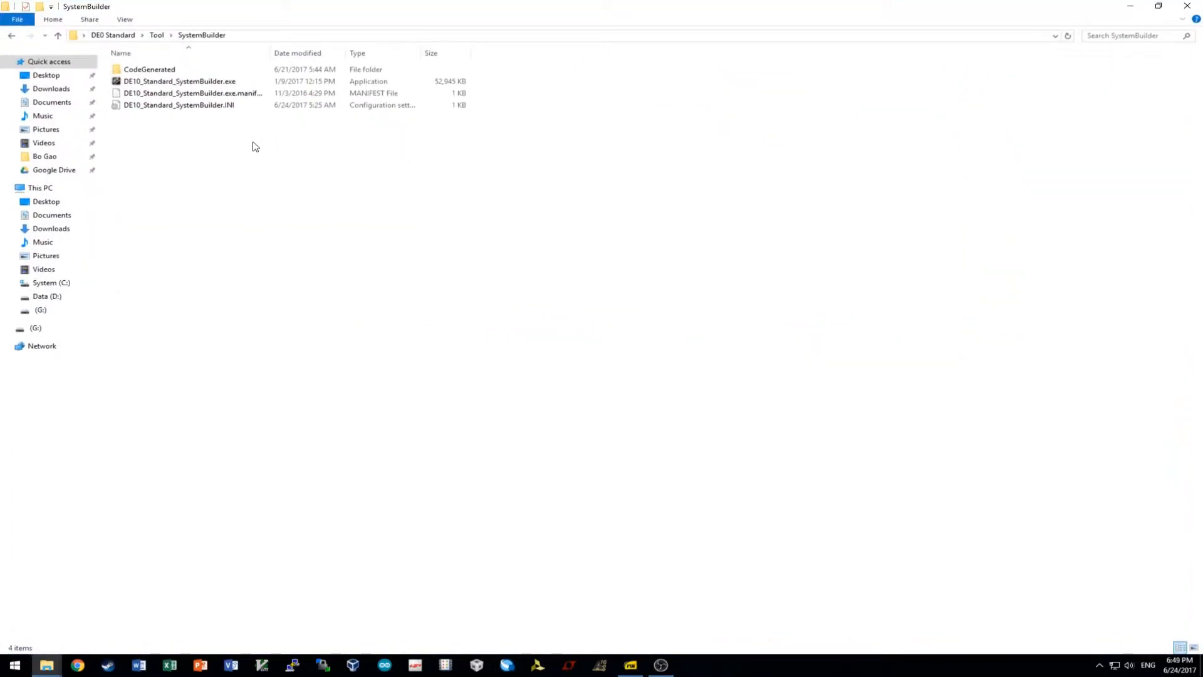
double_click(223, 82)
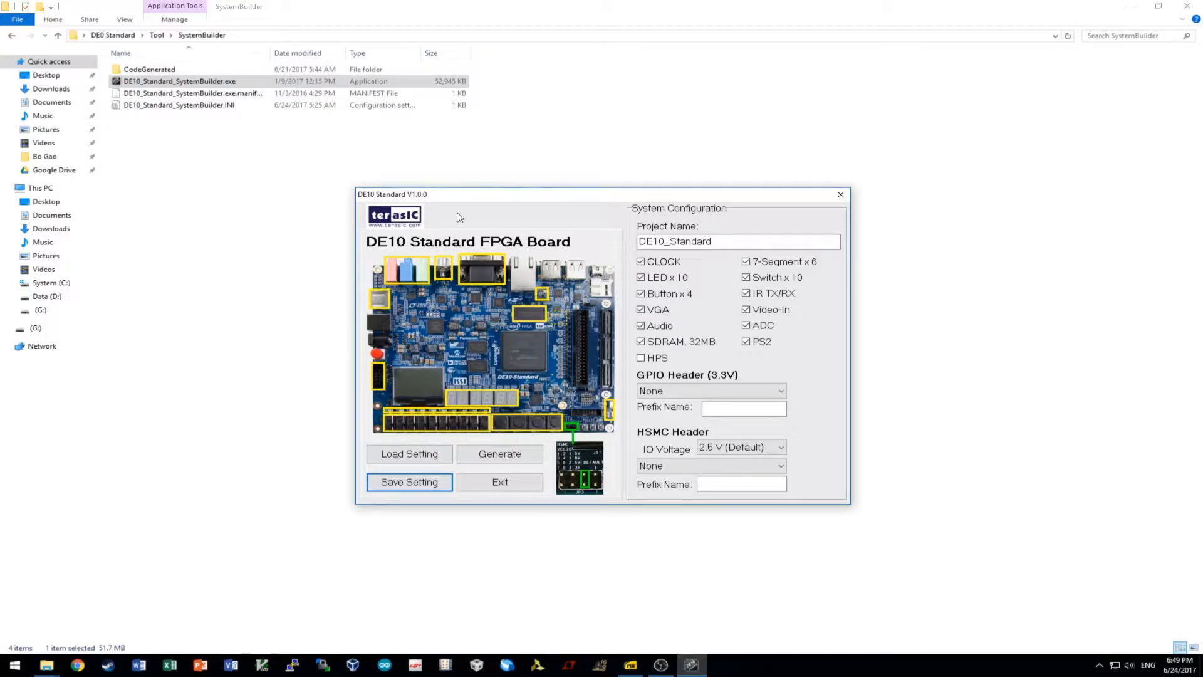
Rename the System Builder project to demo_led.
drag(527, 199, 534, 164)
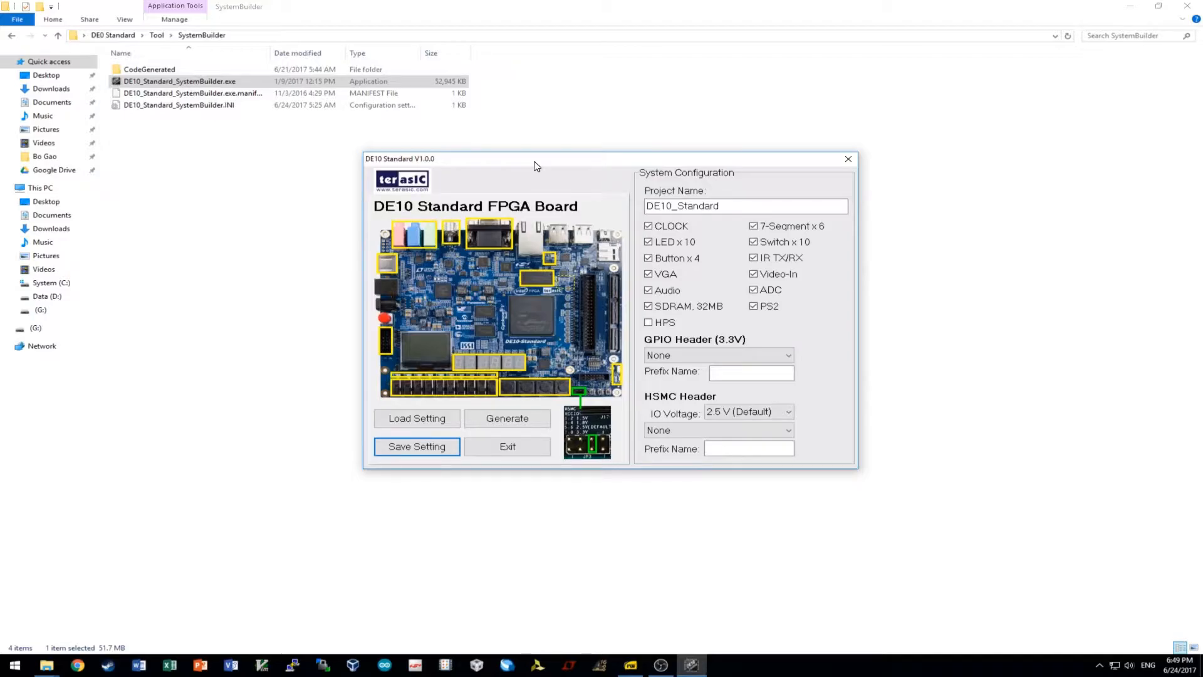
key(Tab)
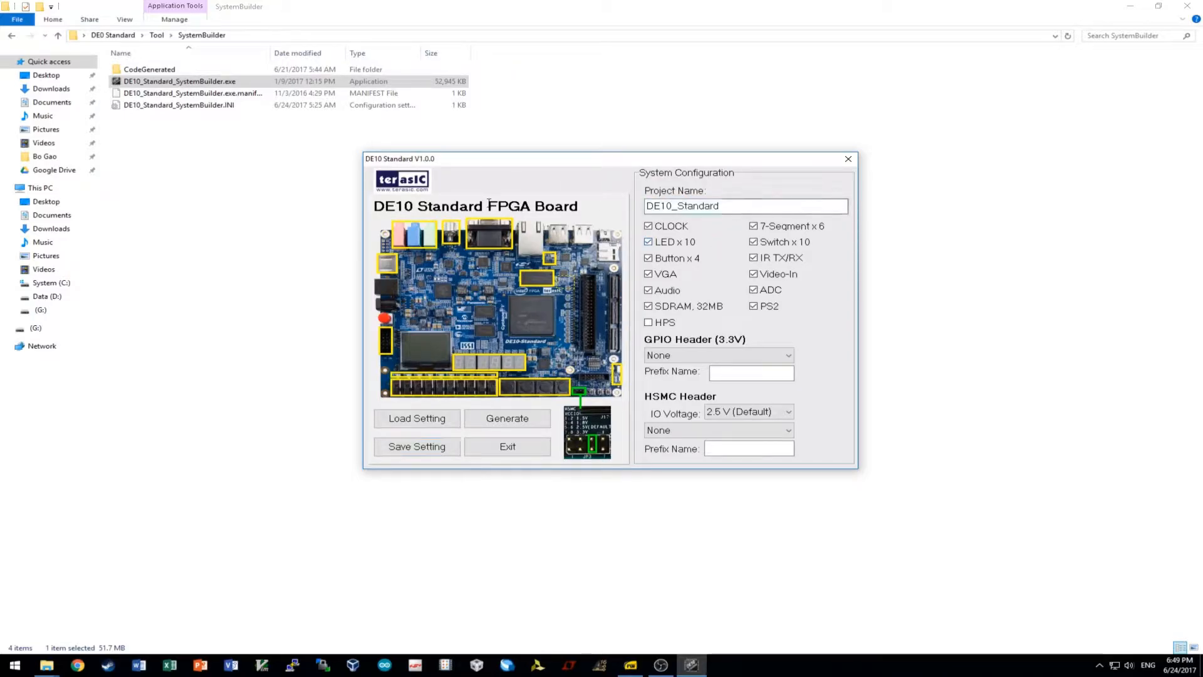
text(demo)
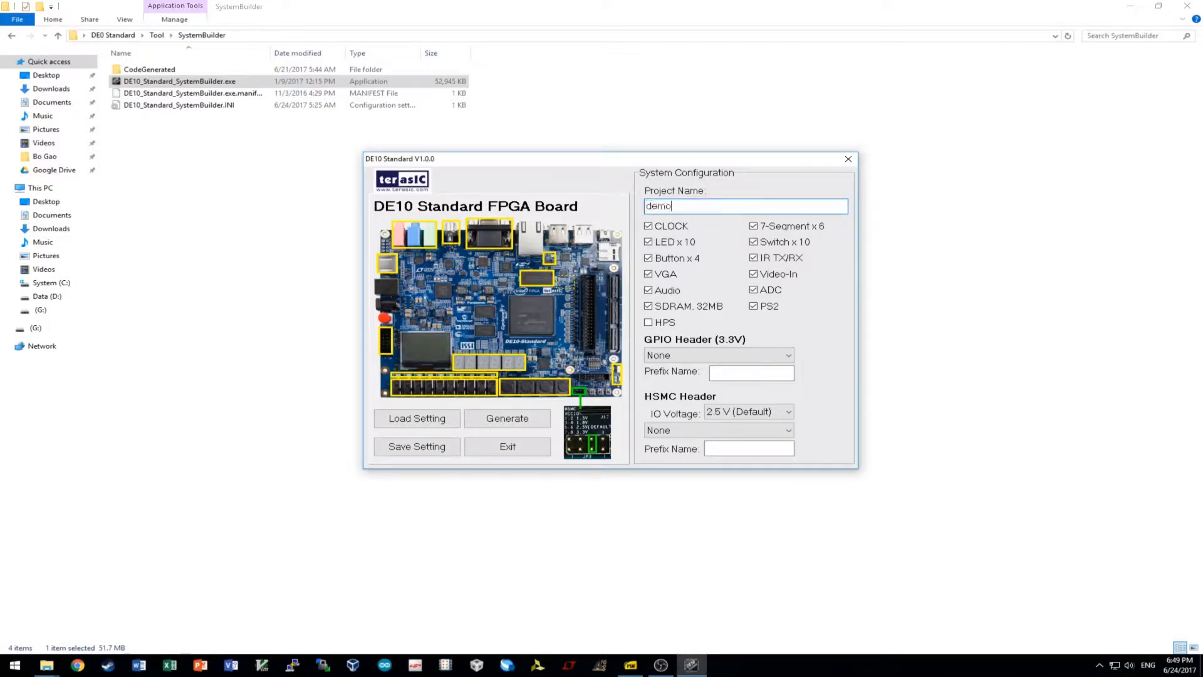
text(-test)
key(BackSpace)
key(BackSpace)
key(BackSpace)
key(BackSpace)
key(BackSpace)
text(_led)
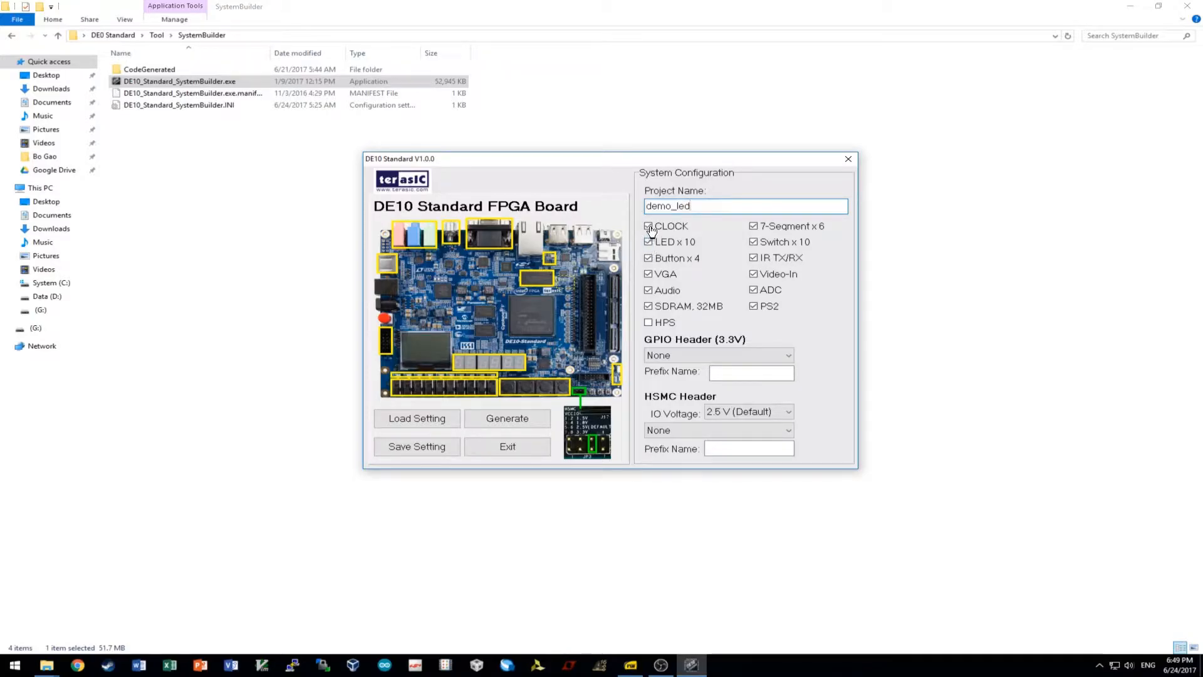
Deselect buttons, VGA, Audio, SDRAM, 7-segment, switches, IR, Video-In, ADC and PS2, and select HPS.
click(648, 258)
click(649, 274)
click(648, 290)
click(649, 305)
click(754, 225)
click(753, 241)
click(754, 257)
click(753, 274)
click(753, 290)
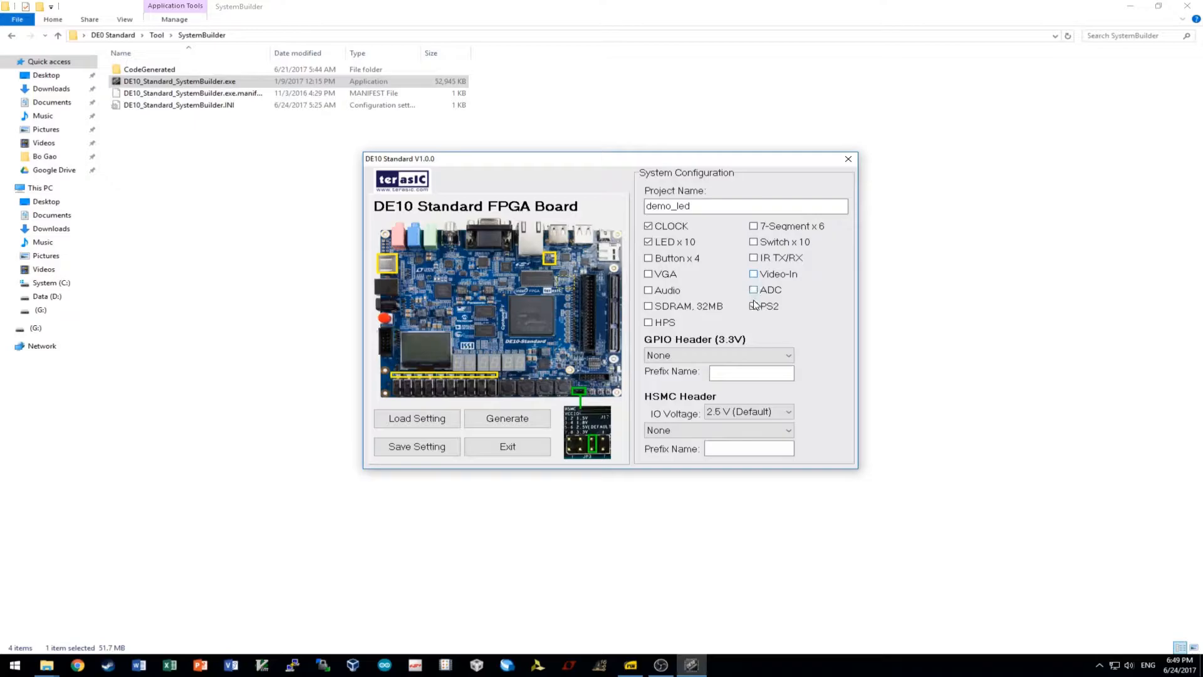
click(754, 307)
click(649, 323)
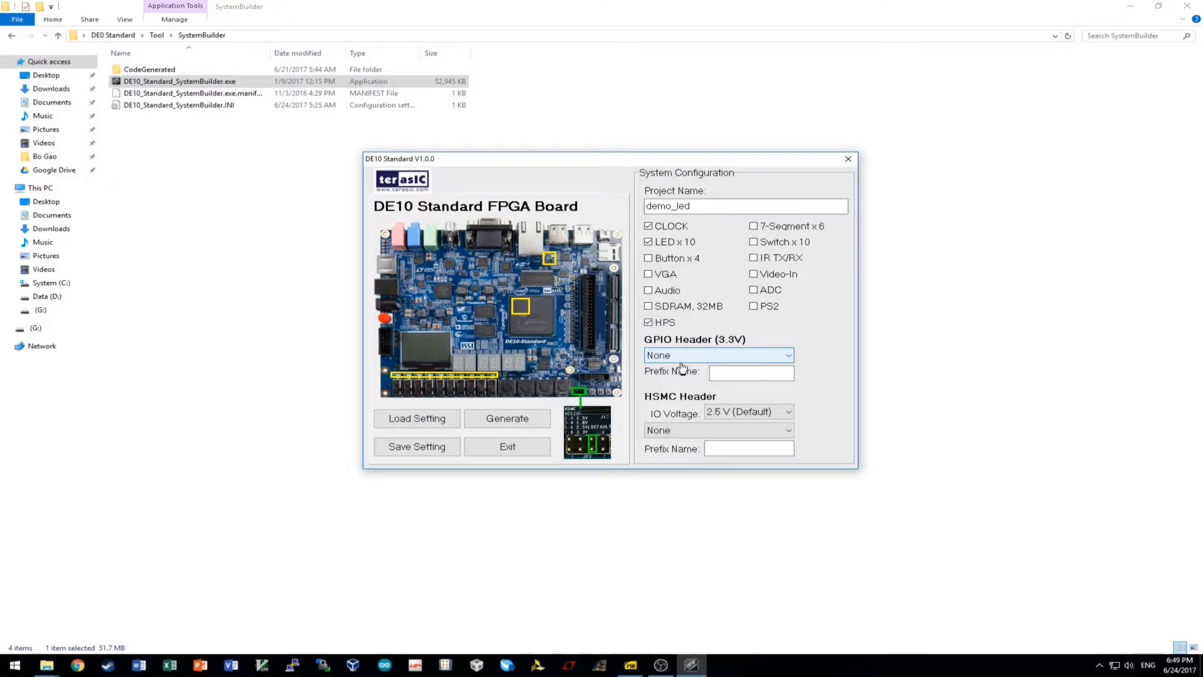
click(718, 205)
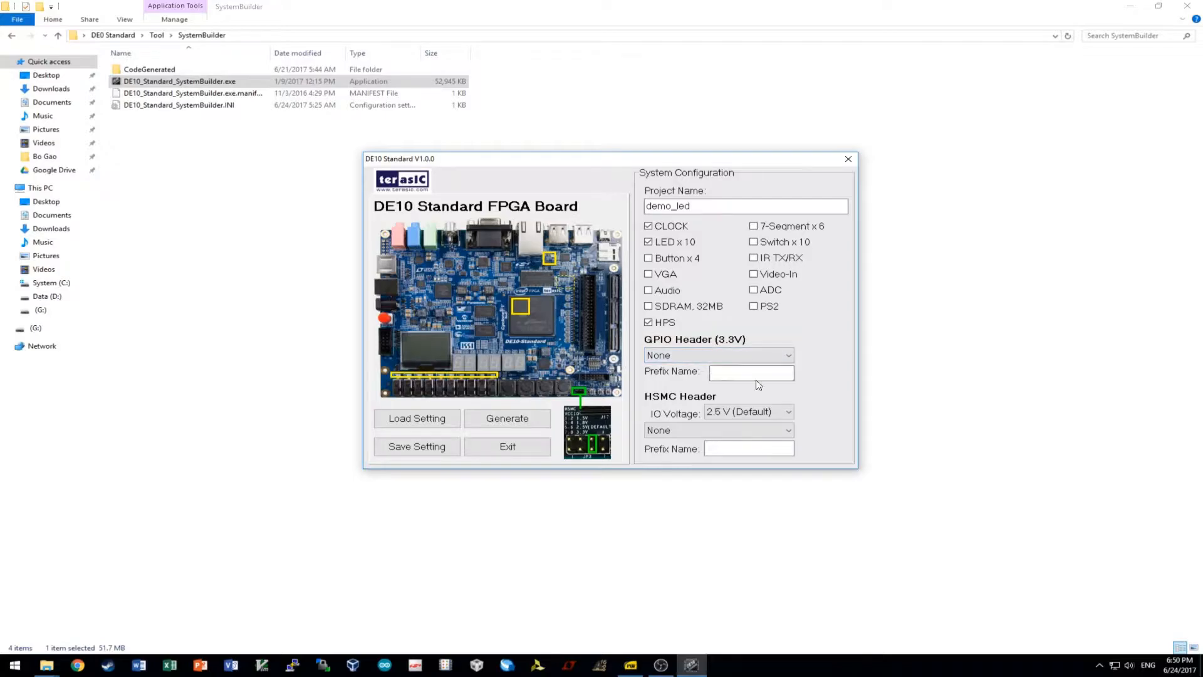
Start generating the project and create a new demo_led folder on the Desktop as its destination.
click(512, 430)
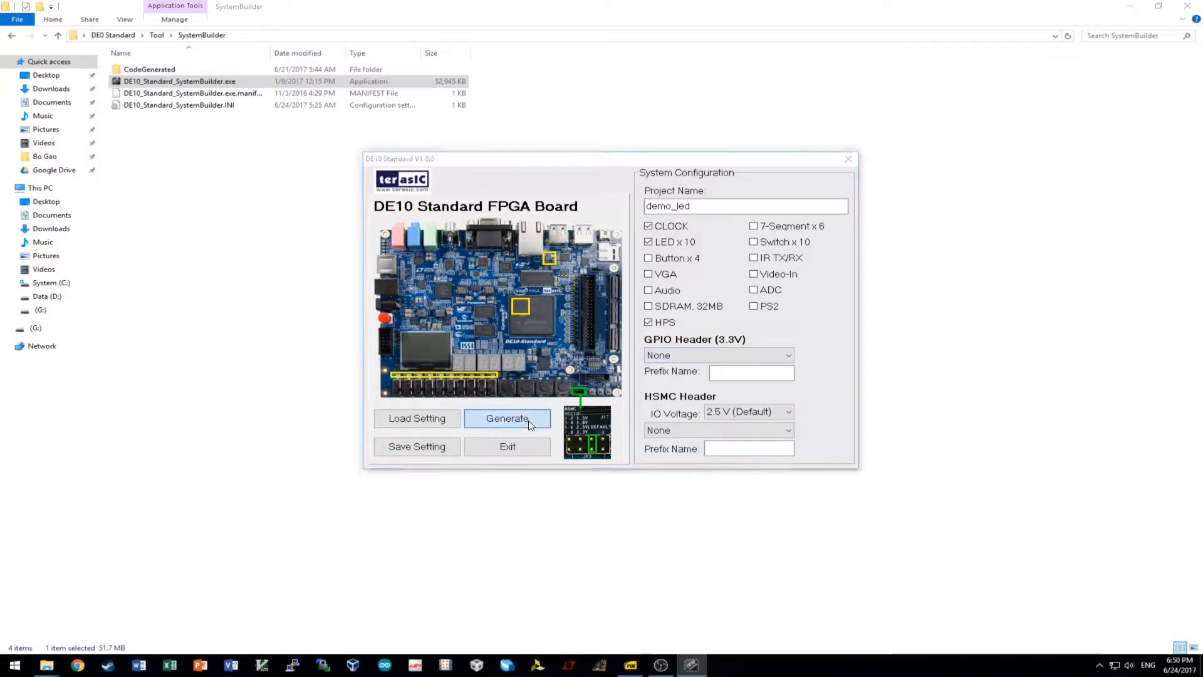
click(583, 173)
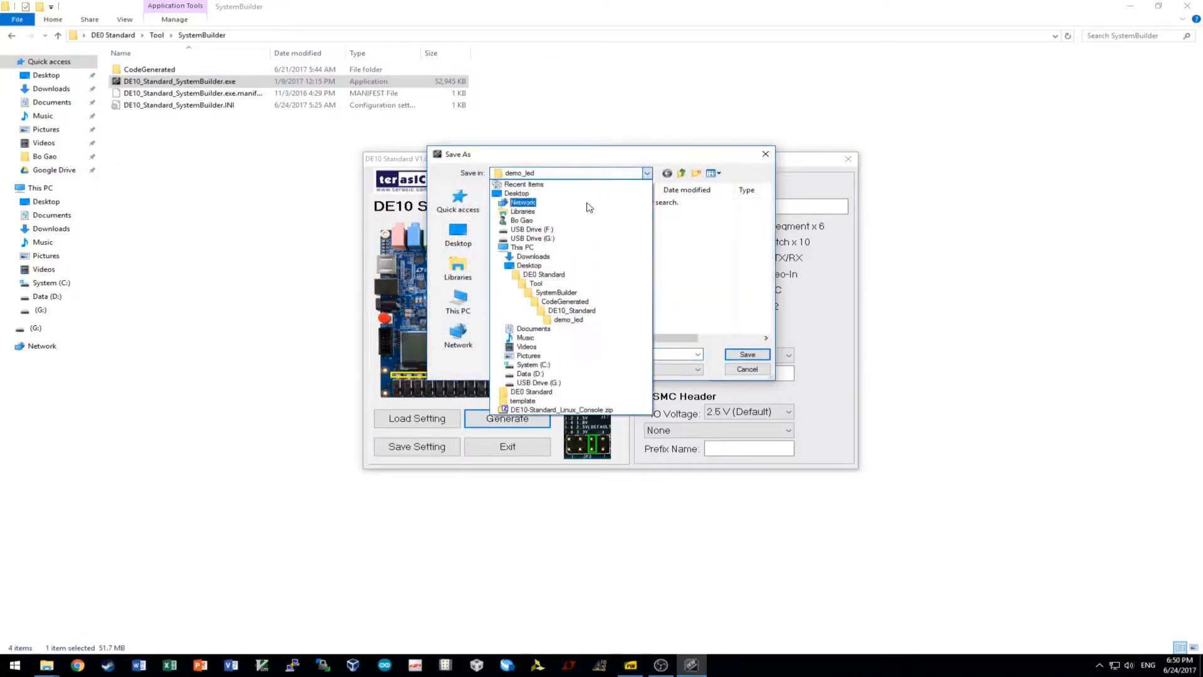
click(593, 199)
scroll(690, 251, down, 5)
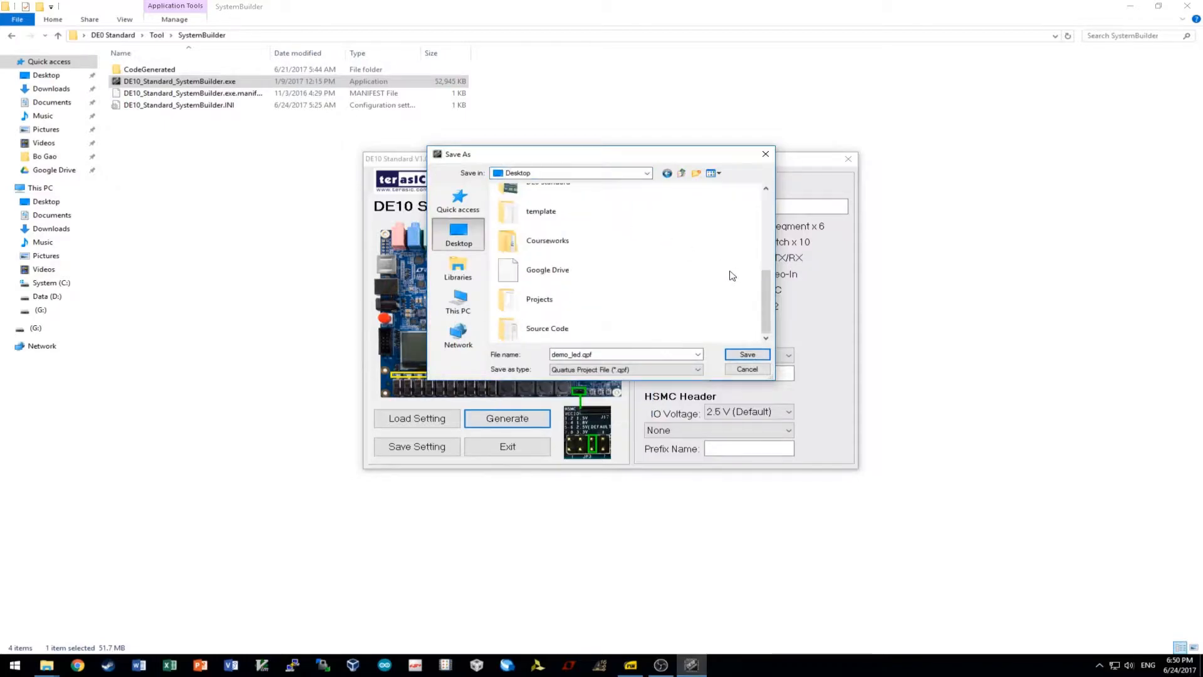
right_click(712, 279)
mouse_move(742, 368)
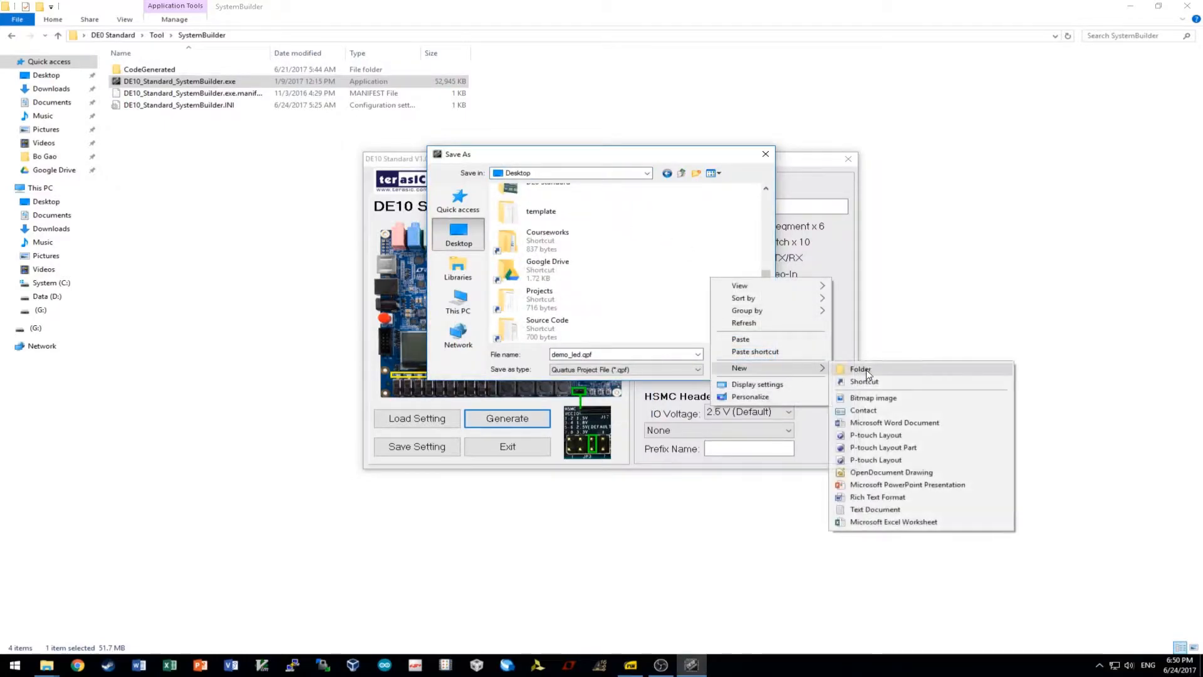
click(854, 369)
text(demo_)
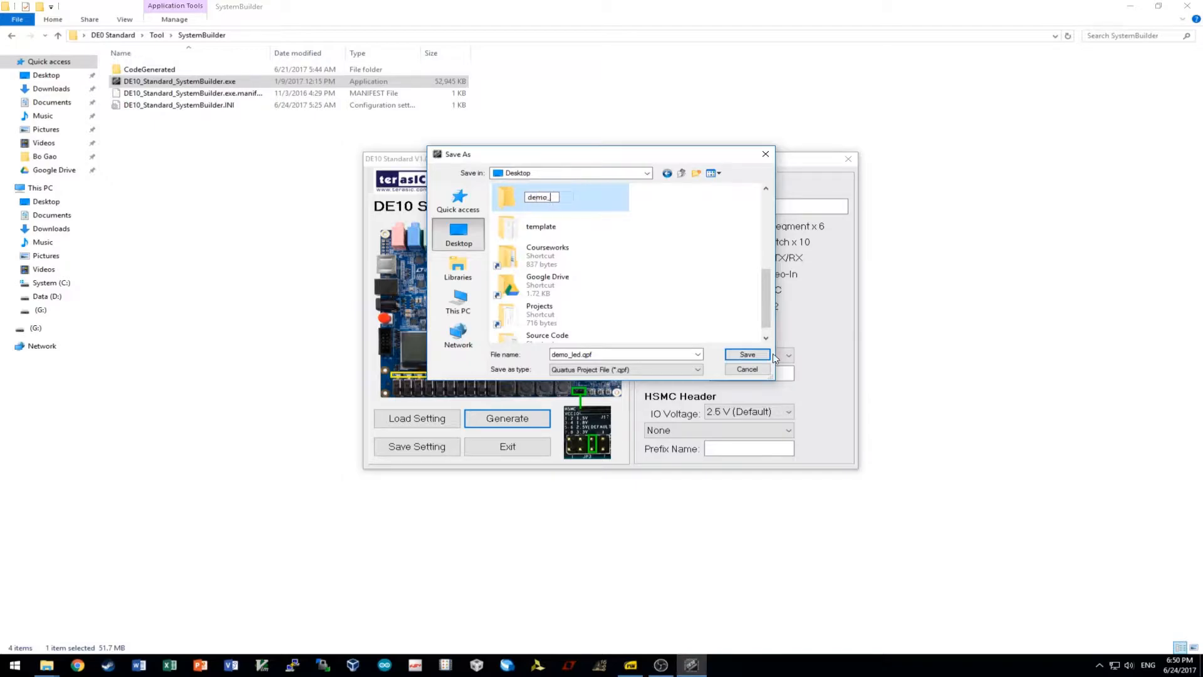
text(led)
key(Return)
key(Return)
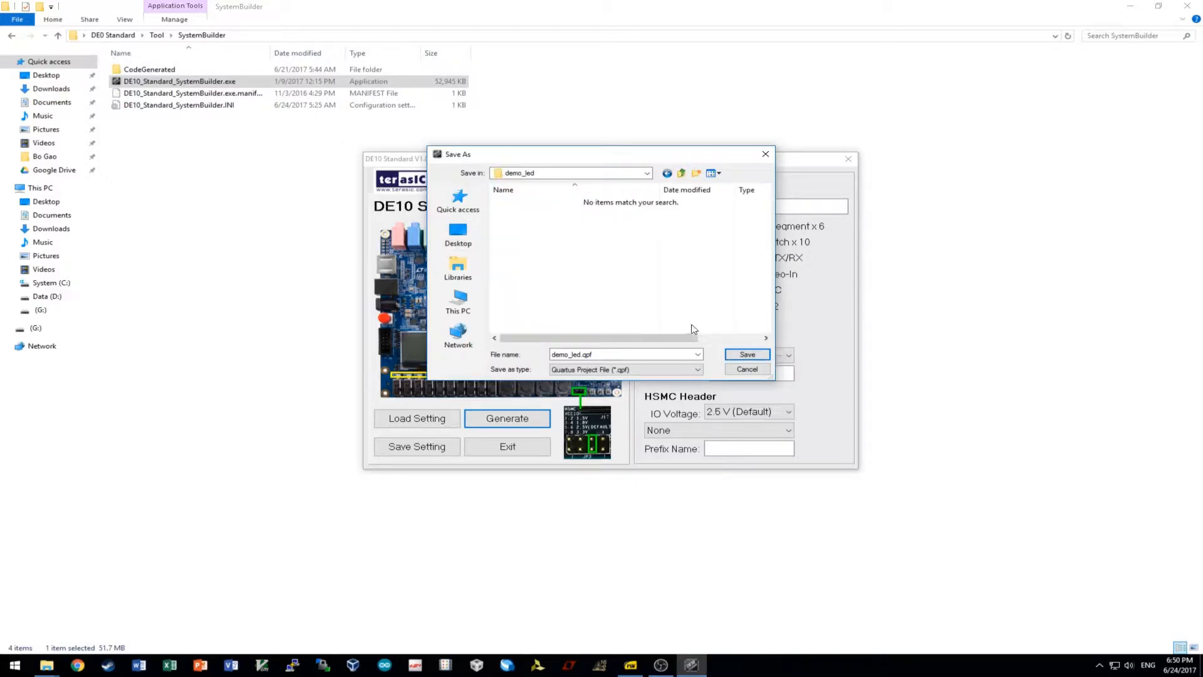
Save demo_led.qpf into the folder, dismiss the success and HPS messages, and close System Builder and Explorer.
click(747, 355)
click(597, 363)
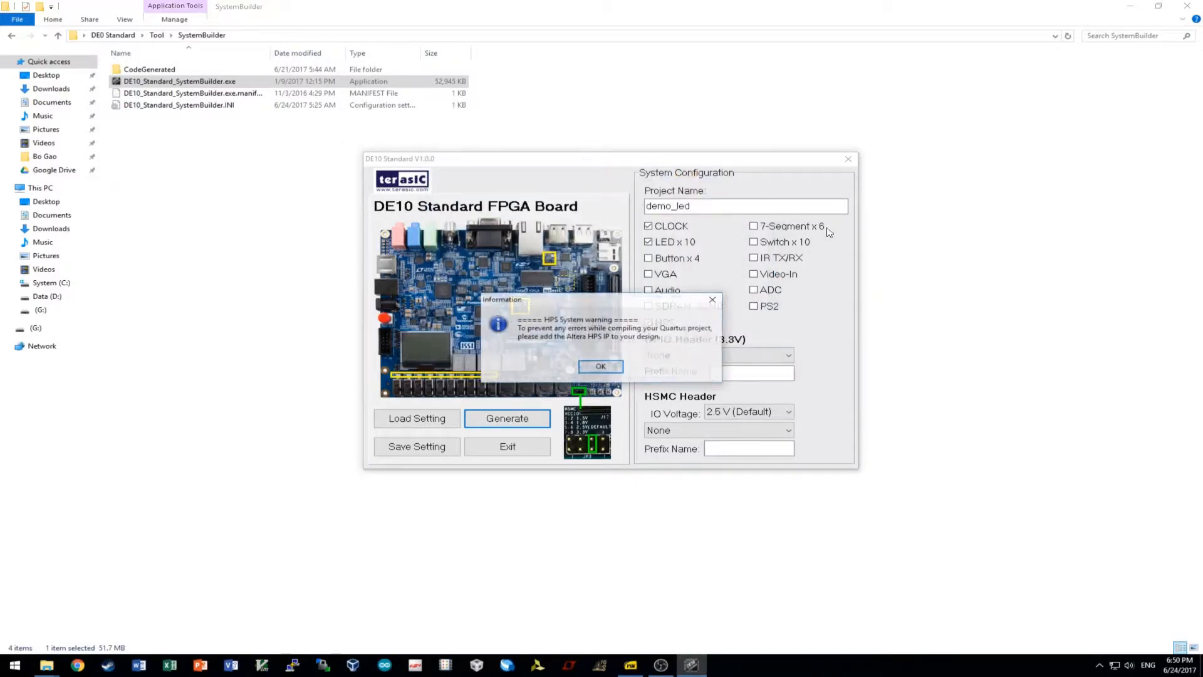
click(611, 366)
click(849, 158)
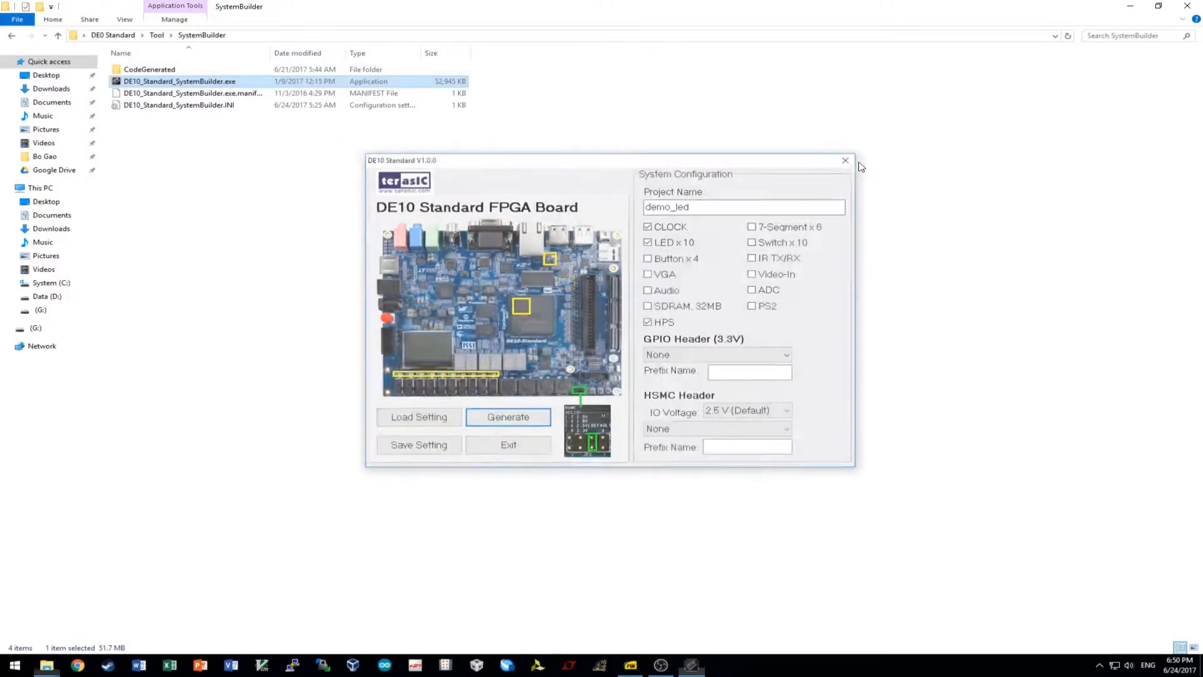
click(1187, 6)
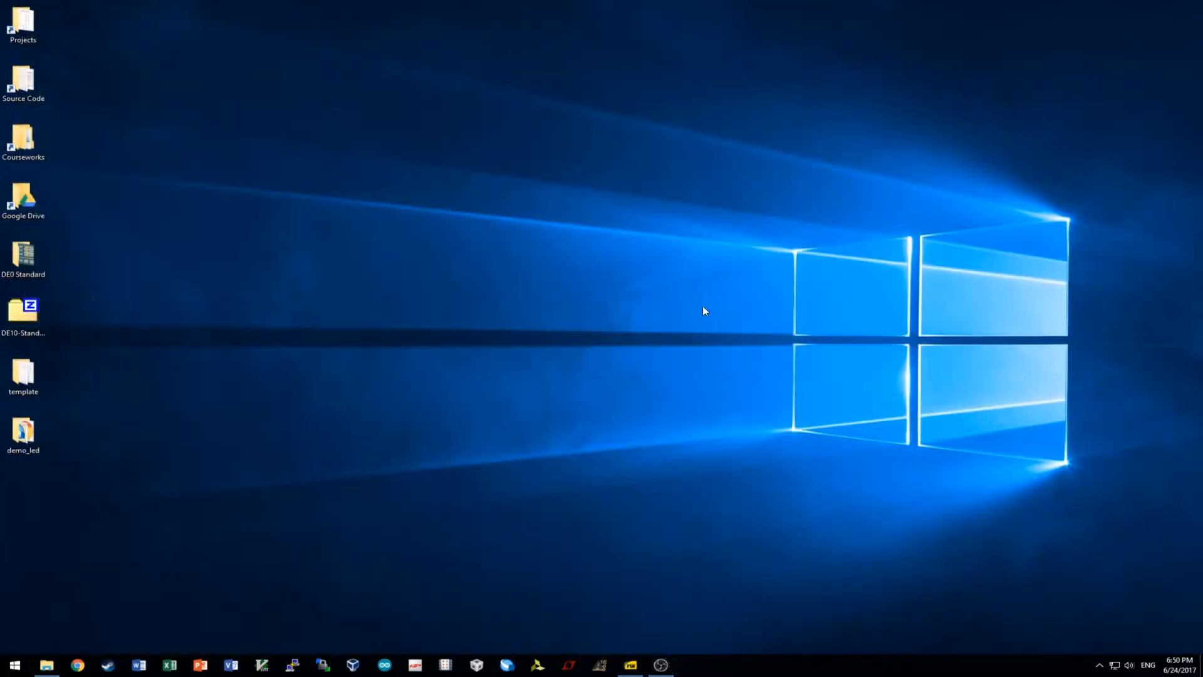
Open demo_led.qpf from the Desktop demo_led folder and open demo_led.v from the Project Navigator.
double_click(23, 432)
double_click(196, 82)
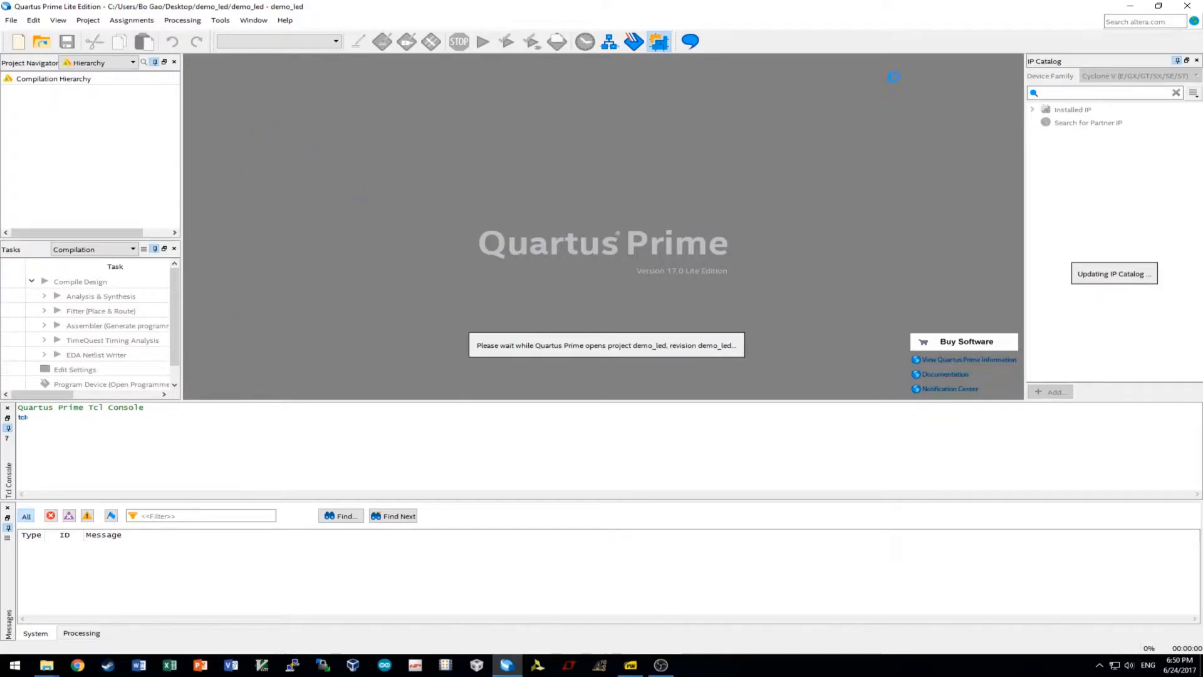
double_click(46, 106)
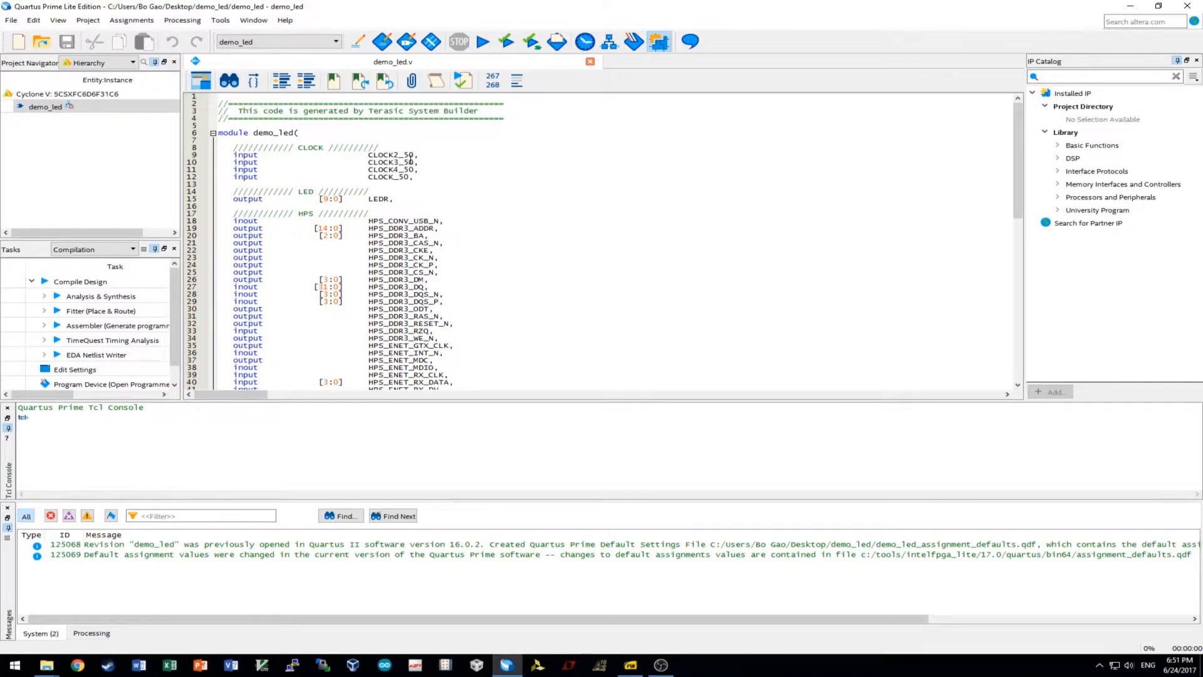
Delete the CLOCK2_50 to CLOCK4_50 inputs and change the LEDR width from 9 to 7.
drag(425, 174, 182, 155)
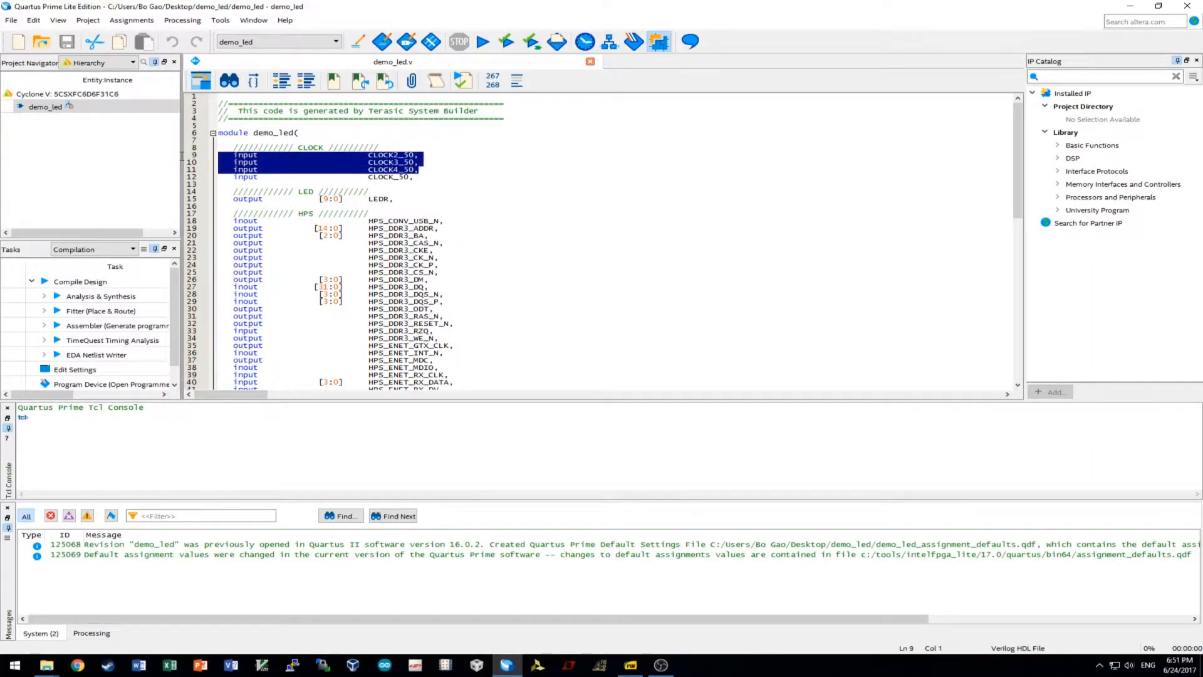
key(BackSpace)
key(BackSpace)
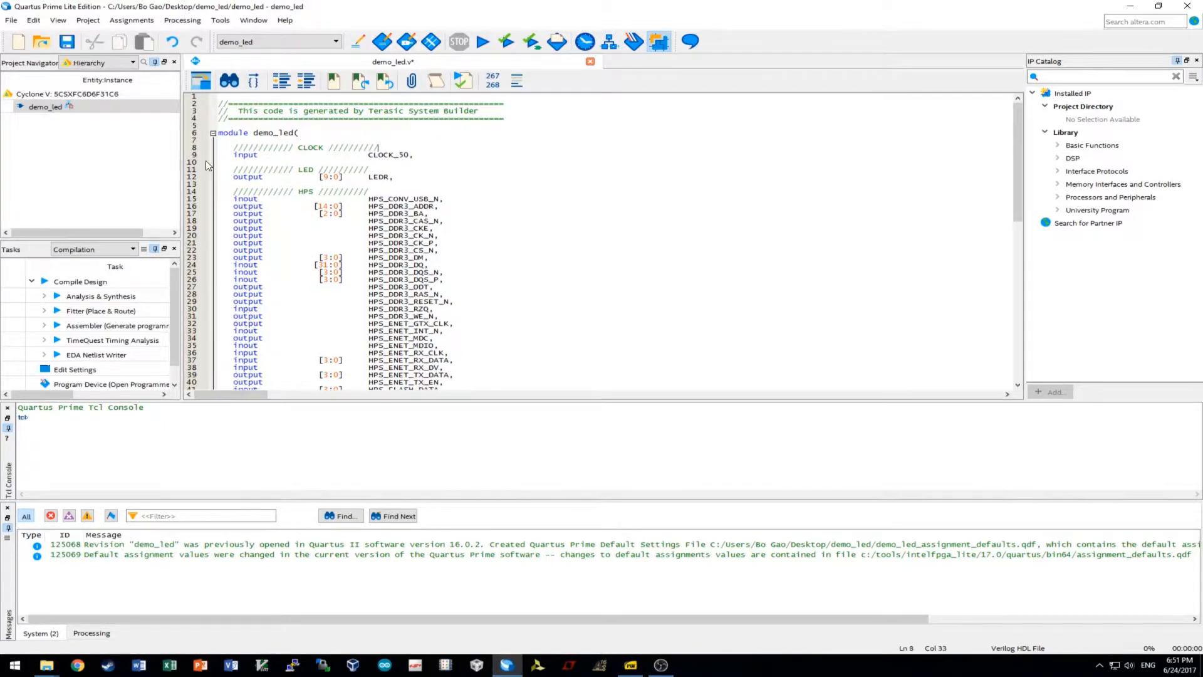
click(329, 178)
key(BackSpace)
text(7)
Delete the four HPS_SPIM port lines and select the G-sensor through HPS_RESET_N lines.
scroll(383, 257, down, 14)
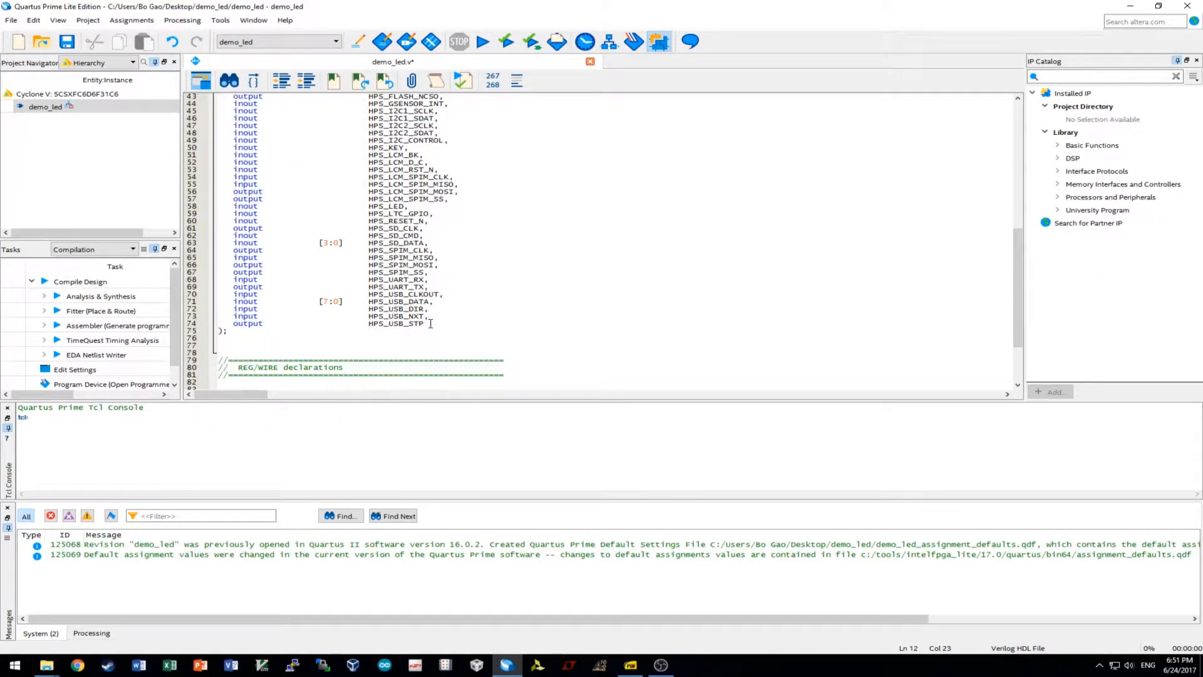
drag(432, 323, 183, 273)
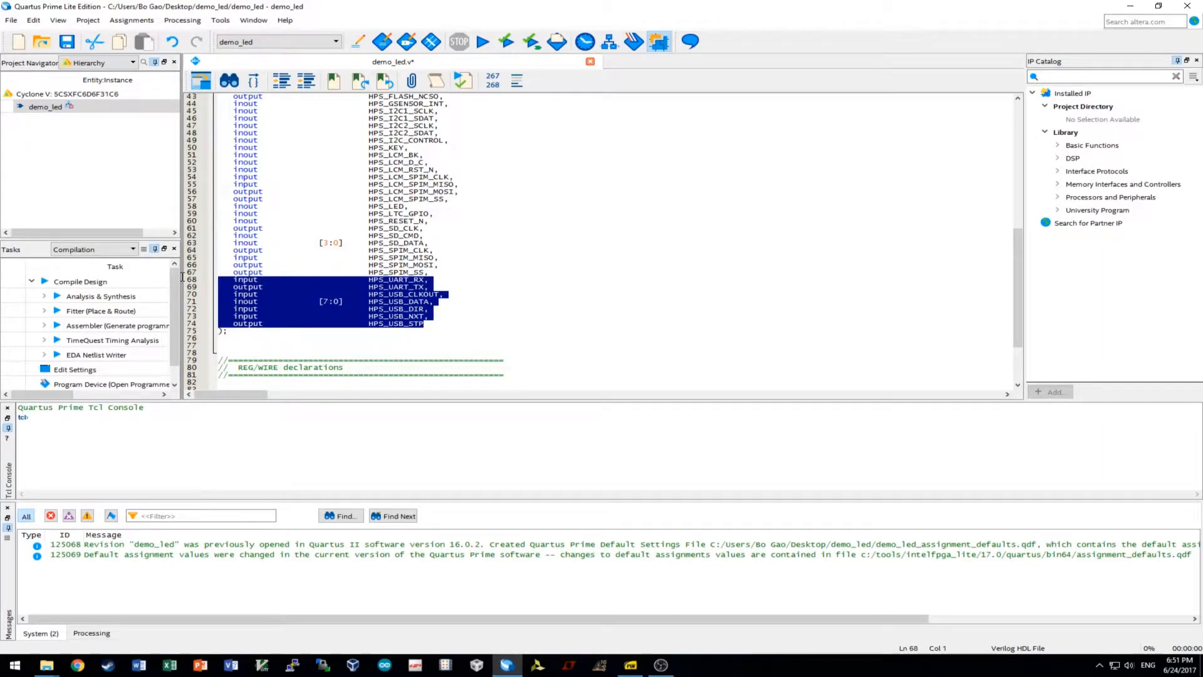
drag(183, 280, 195, 251)
click(194, 251)
drag(434, 274, 147, 249)
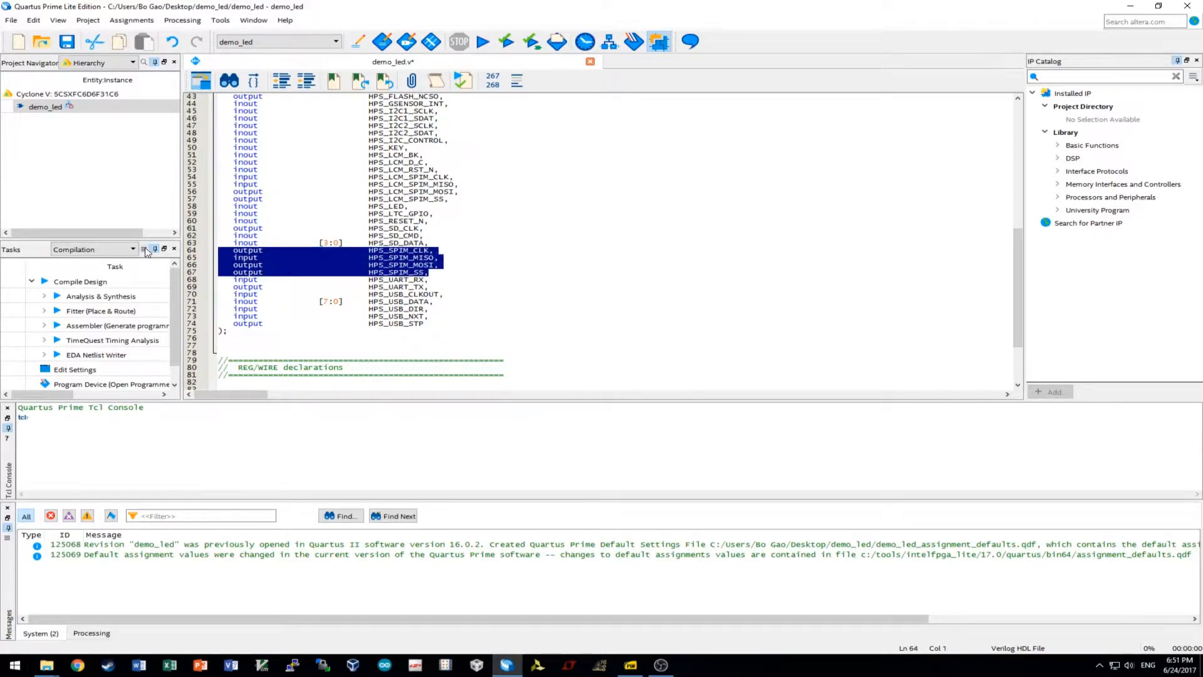
key(BackSpace)
key(BackSpace)
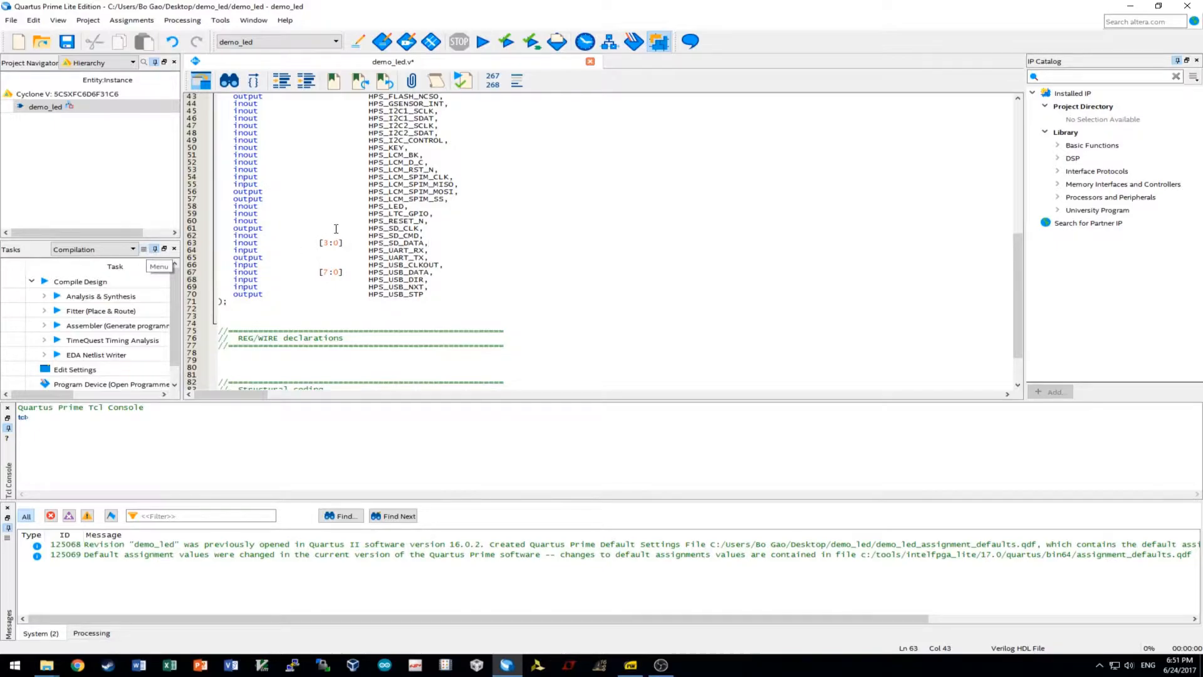
scroll(435, 258, up, 1)
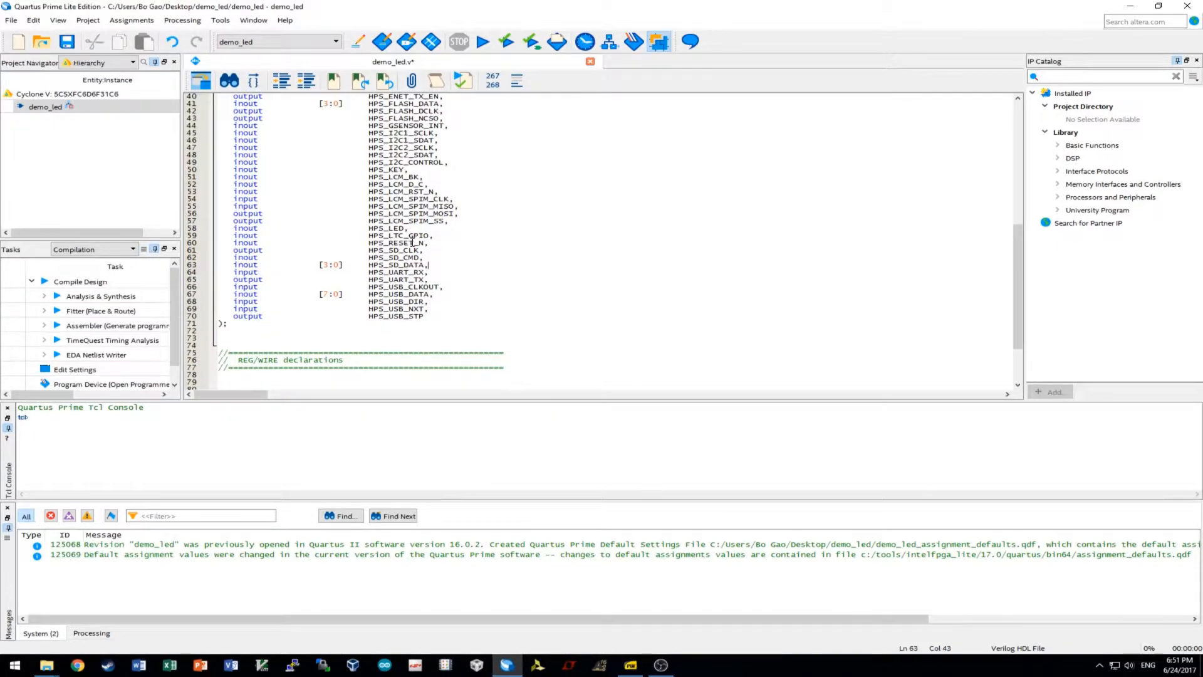
drag(436, 242, 168, 129)
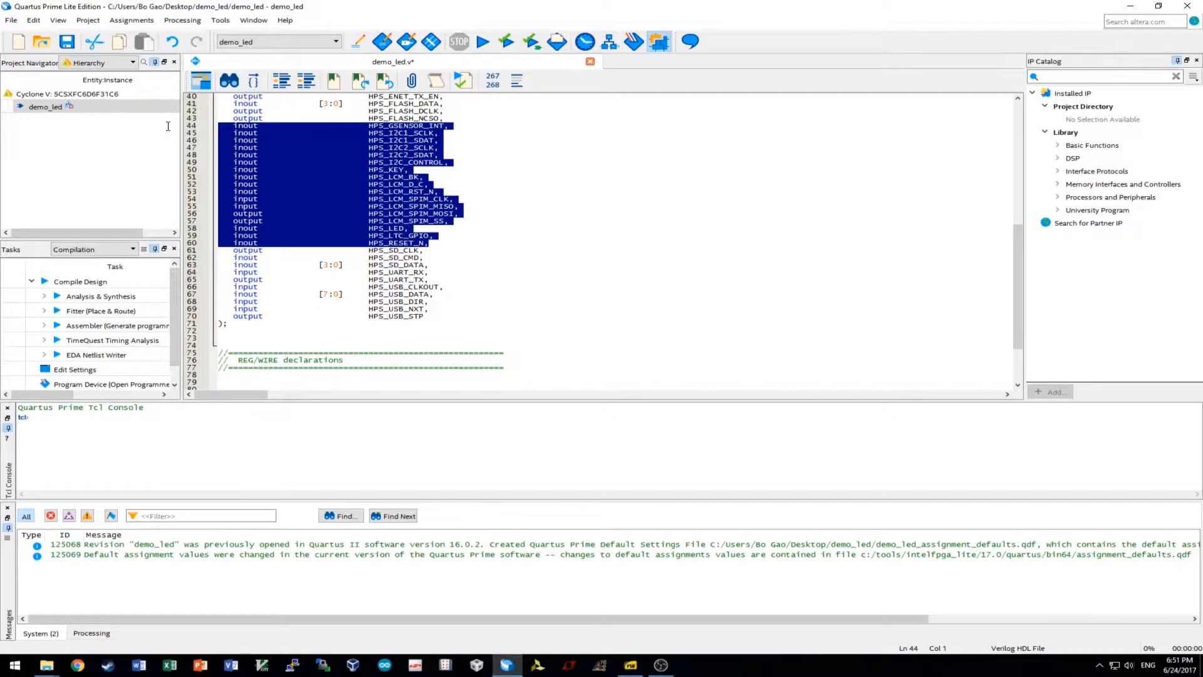
Delete the selected G-sensor-to-reset port lines and the three HPS_FLASH port lines.
scroll(538, 232, up, 3)
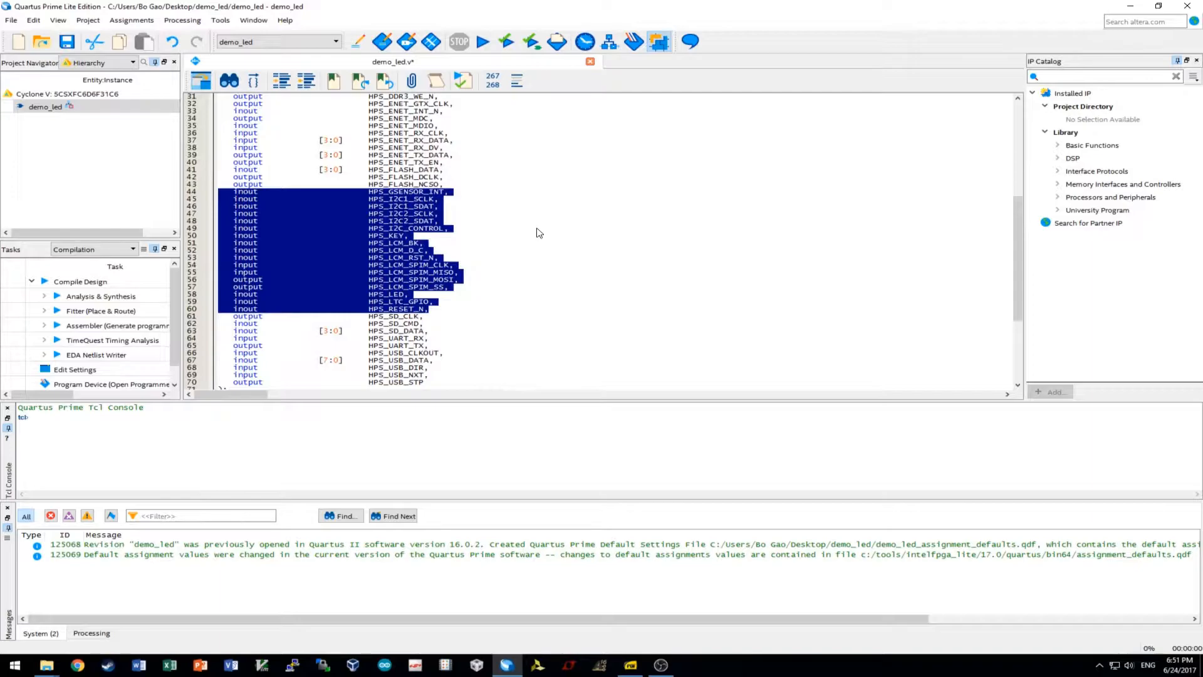
key(Delete)
scroll(536, 231, up, 4)
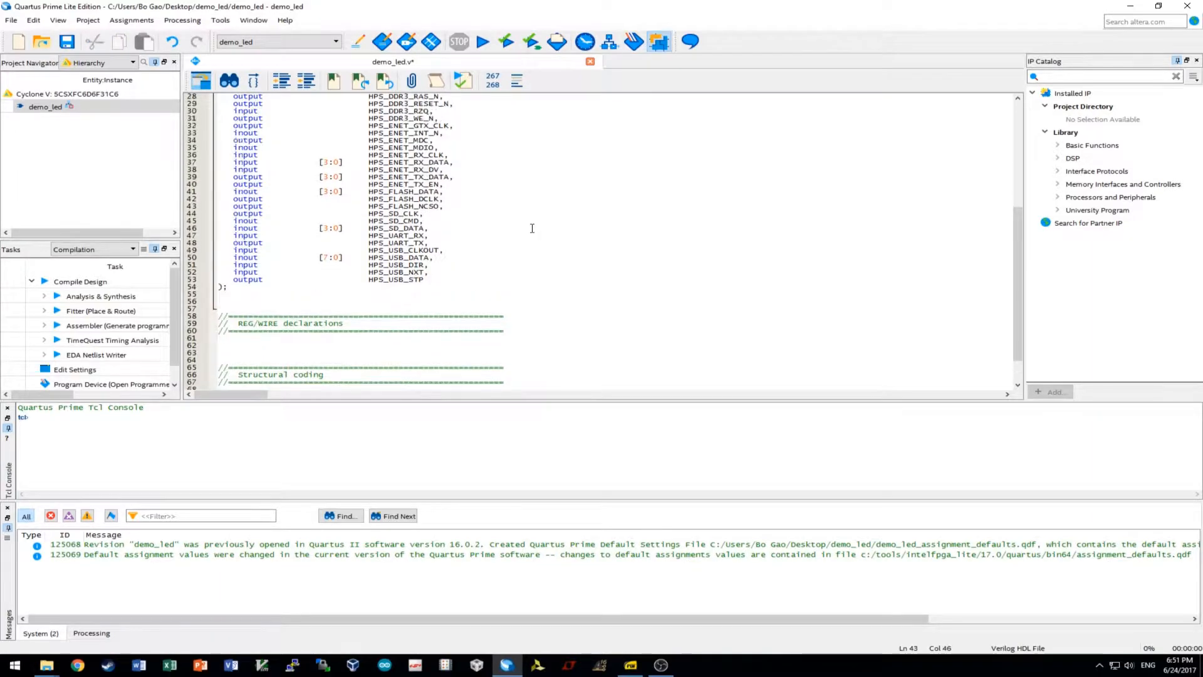
drag(444, 274, 122, 259)
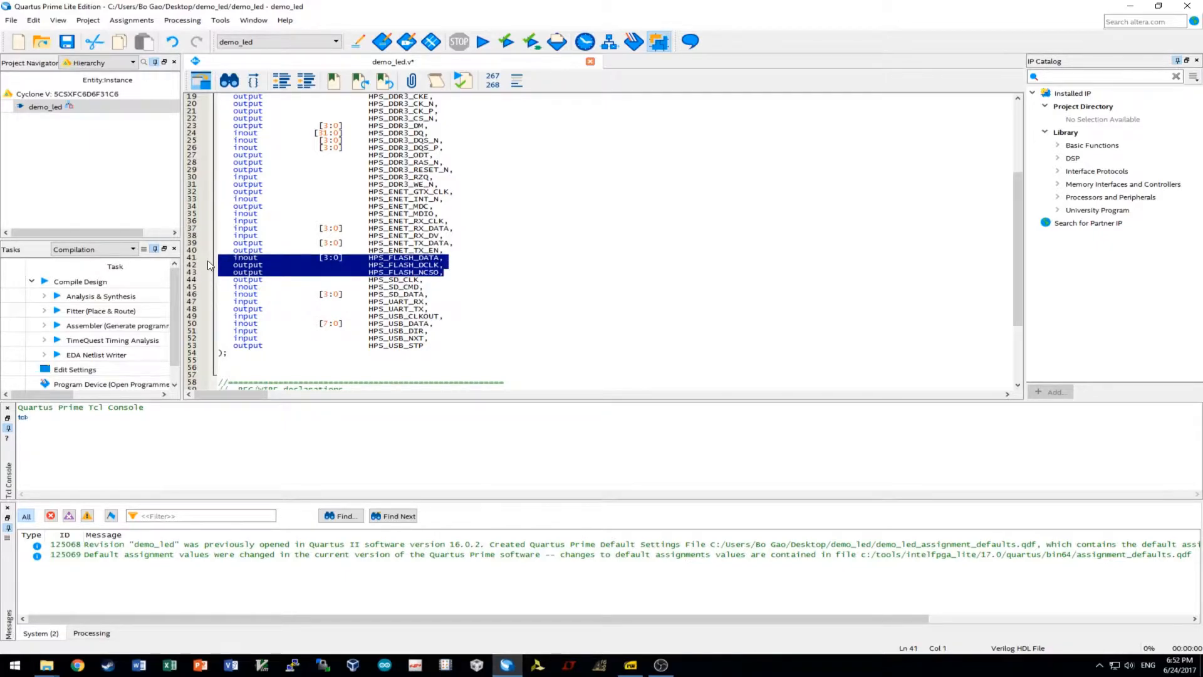
key(Delete)
key(BackSpace)
Delete the HPS_CONV_USB_N port line.
scroll(315, 218, up, 5)
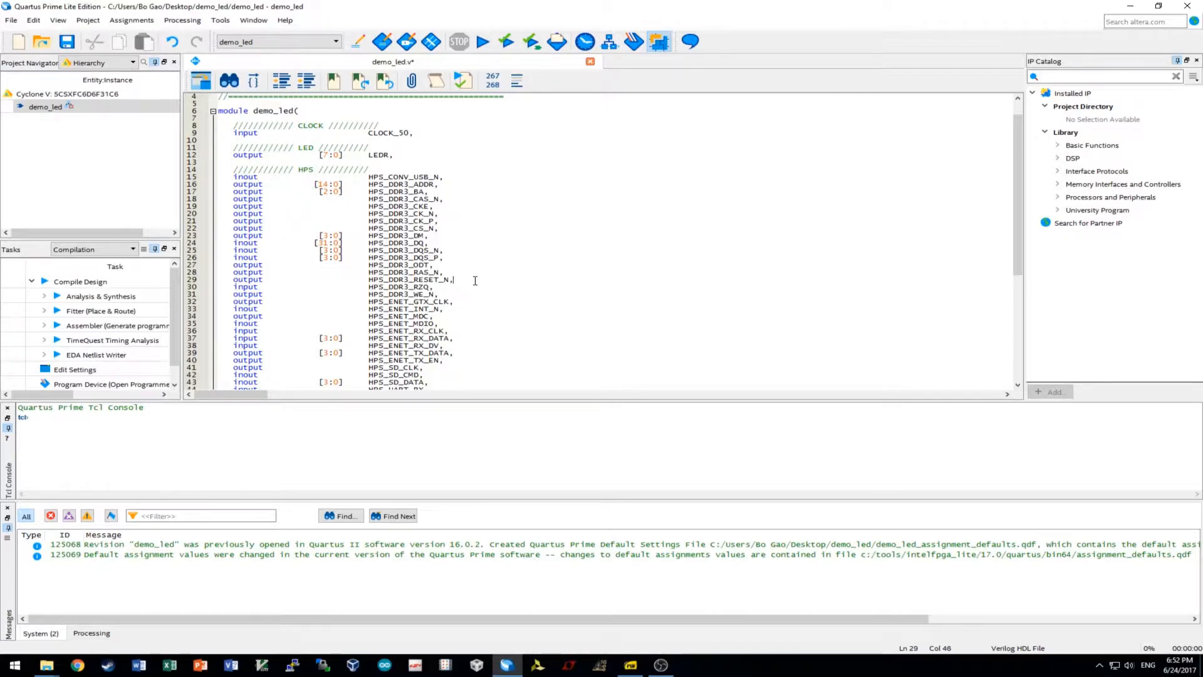
scroll(475, 280, up, 1)
click(456, 200)
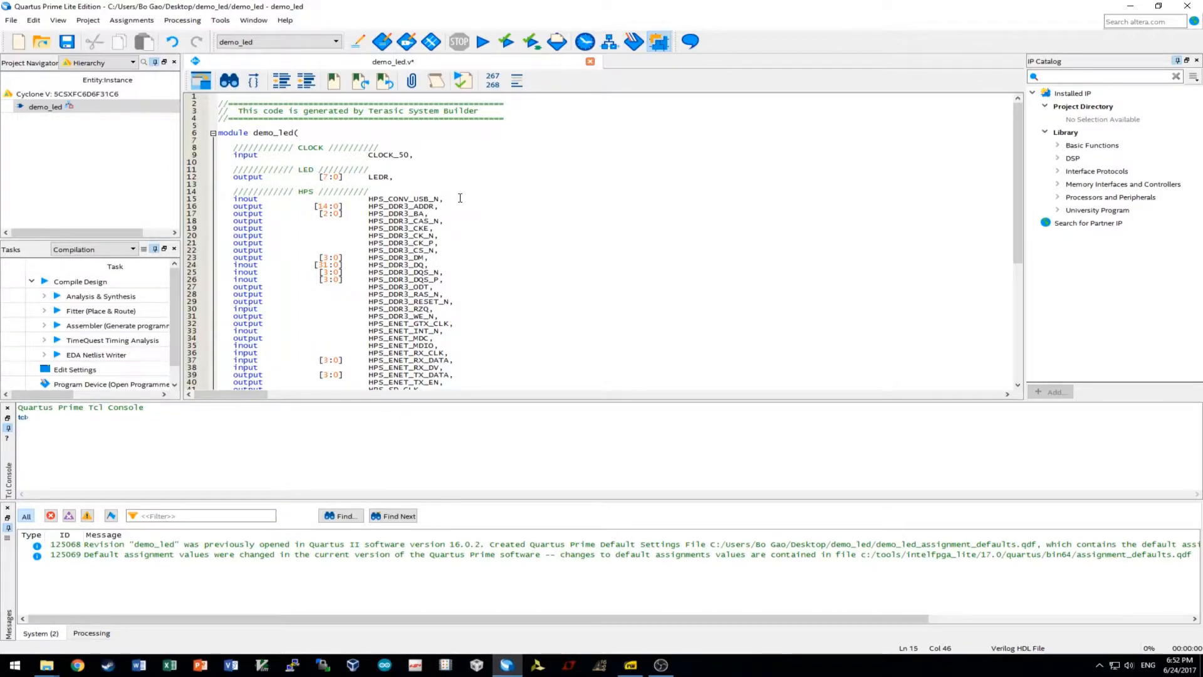
drag(460, 198, 220, 198)
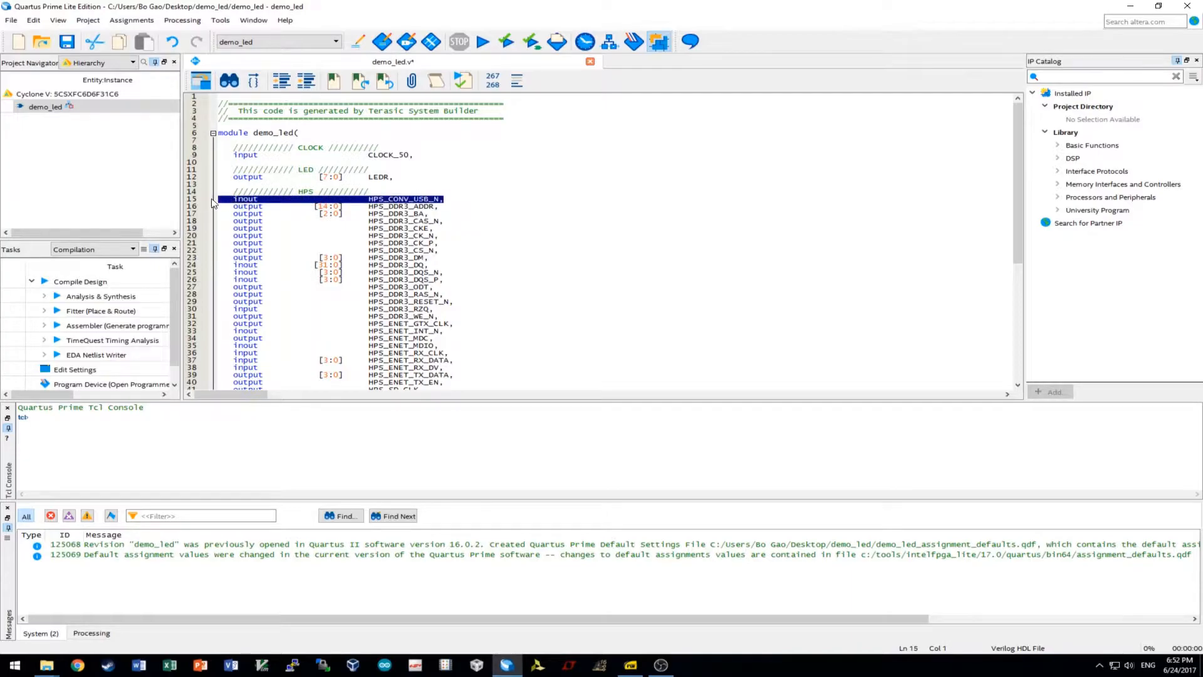
key(BackSpace)
key(BackSpace)
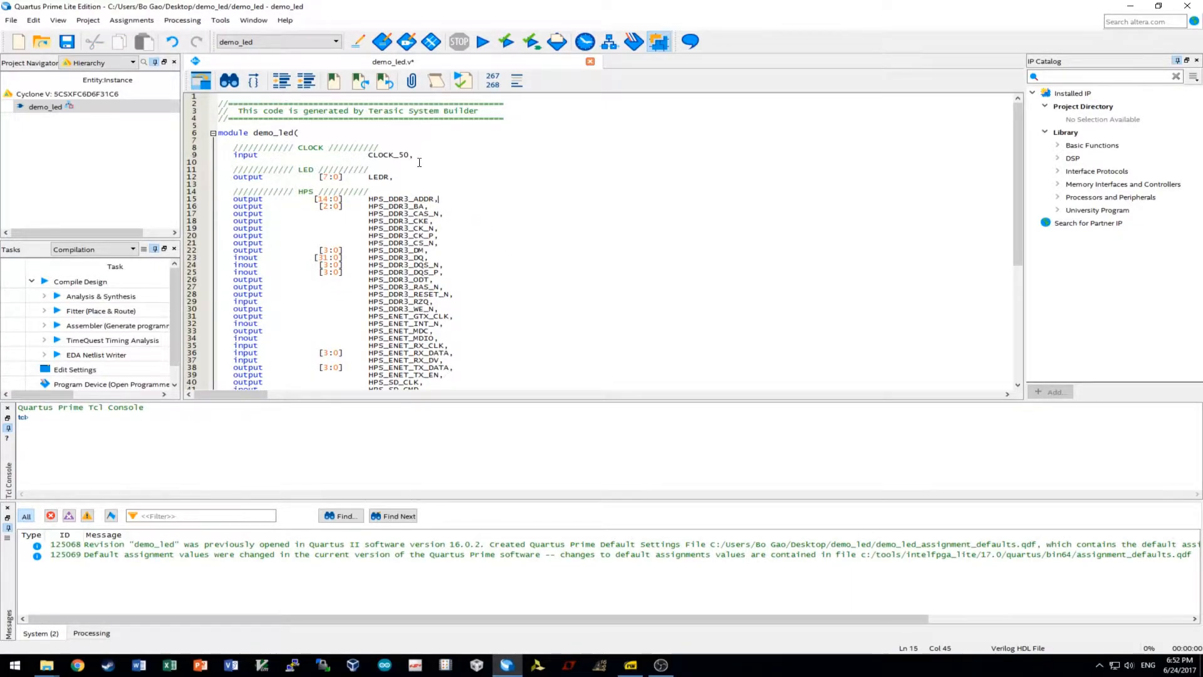
Review the edited port list and save demo_led.v.
scroll(420, 162, down, 8)
scroll(435, 368, up, 5)
scroll(435, 369, down, 5)
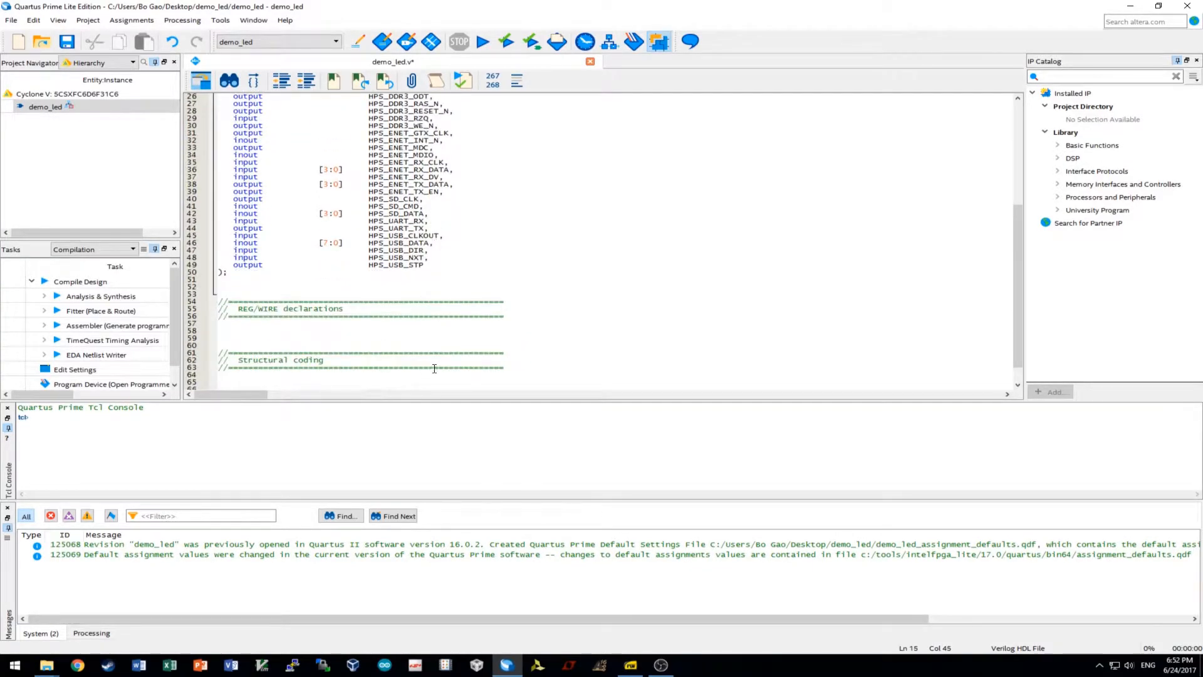
scroll(434, 369, down, 1)
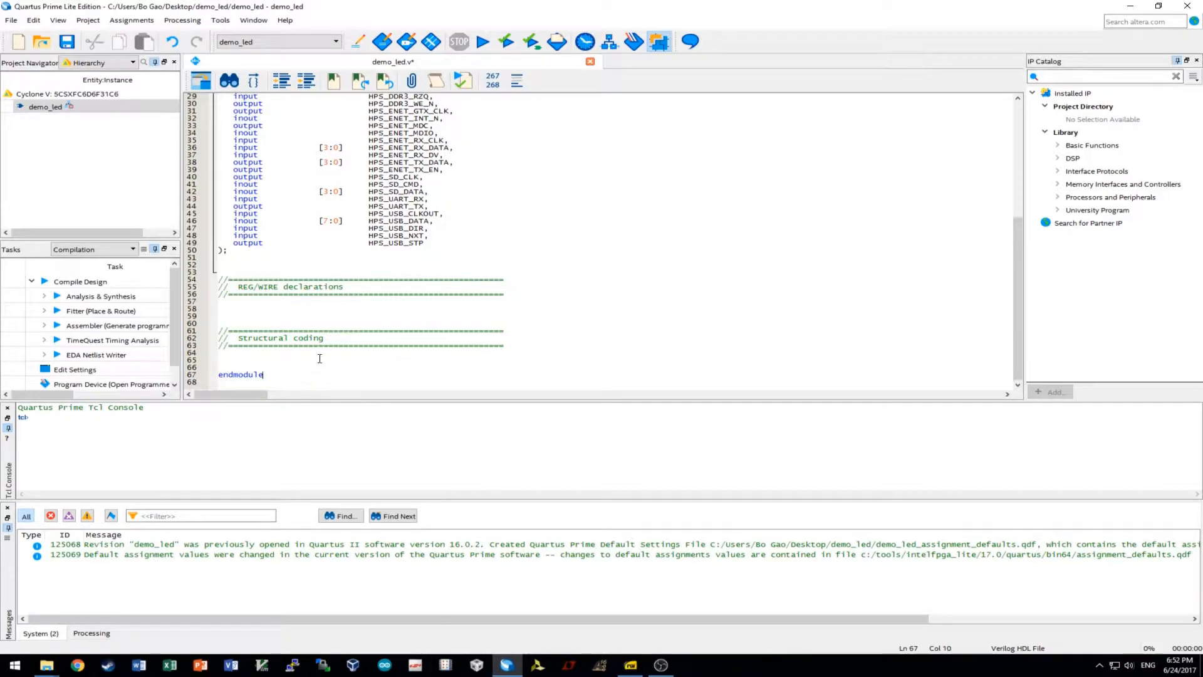
scroll(314, 371, up, 9)
click(67, 42)
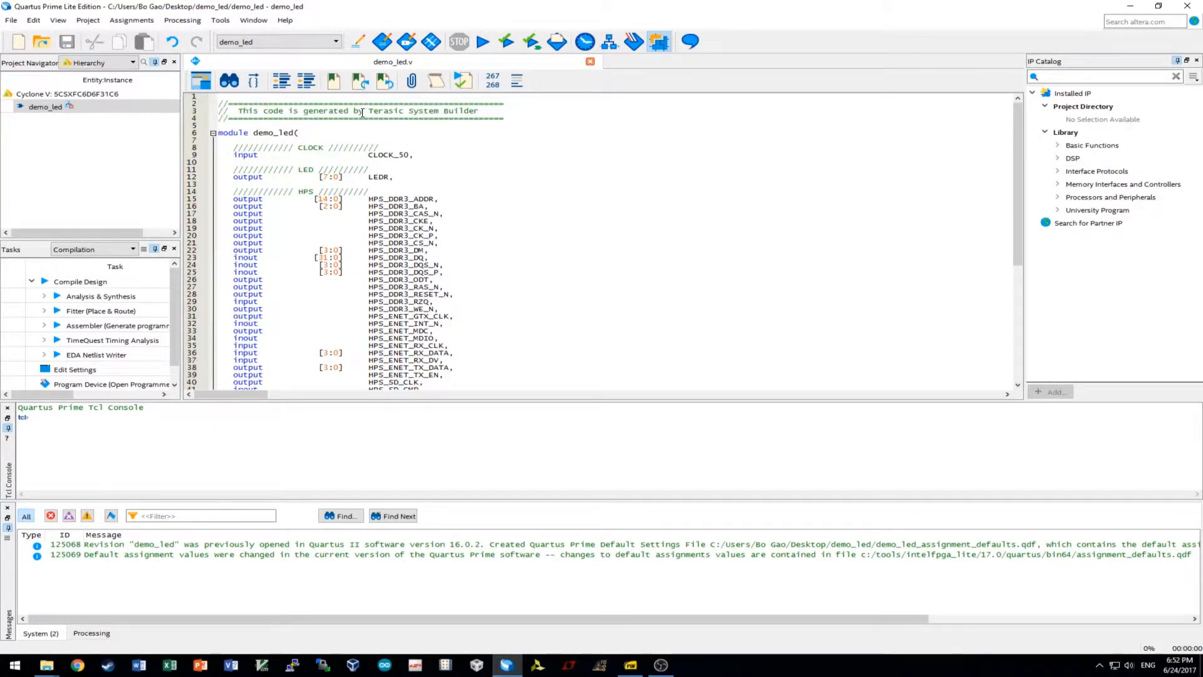
click(182, 20)
Launch Qsys from Tools, maximize it, and save the new system as hps.
mouse_move(220, 20)
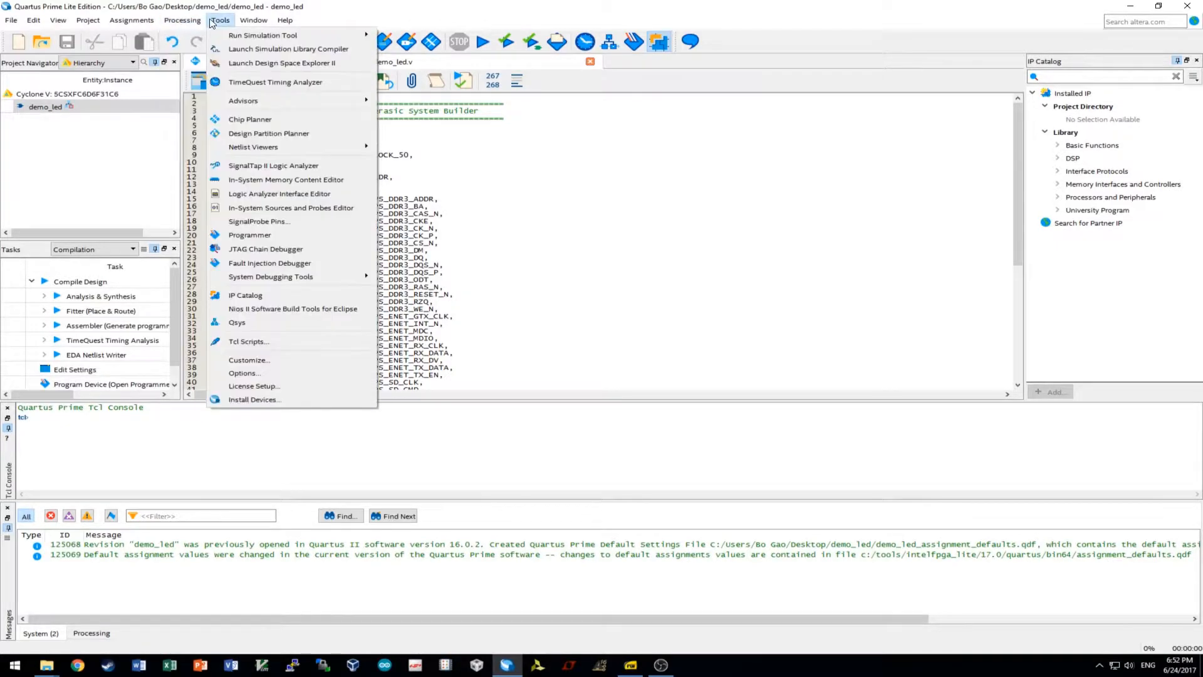
click(253, 323)
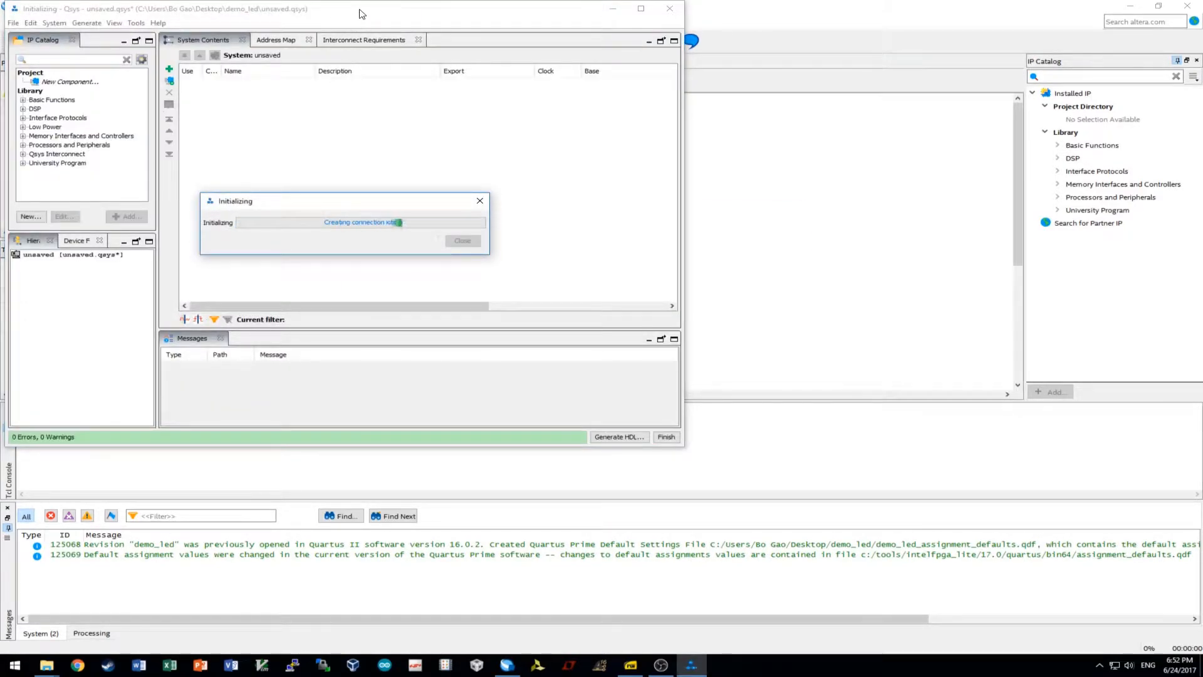
double_click(360, 13)
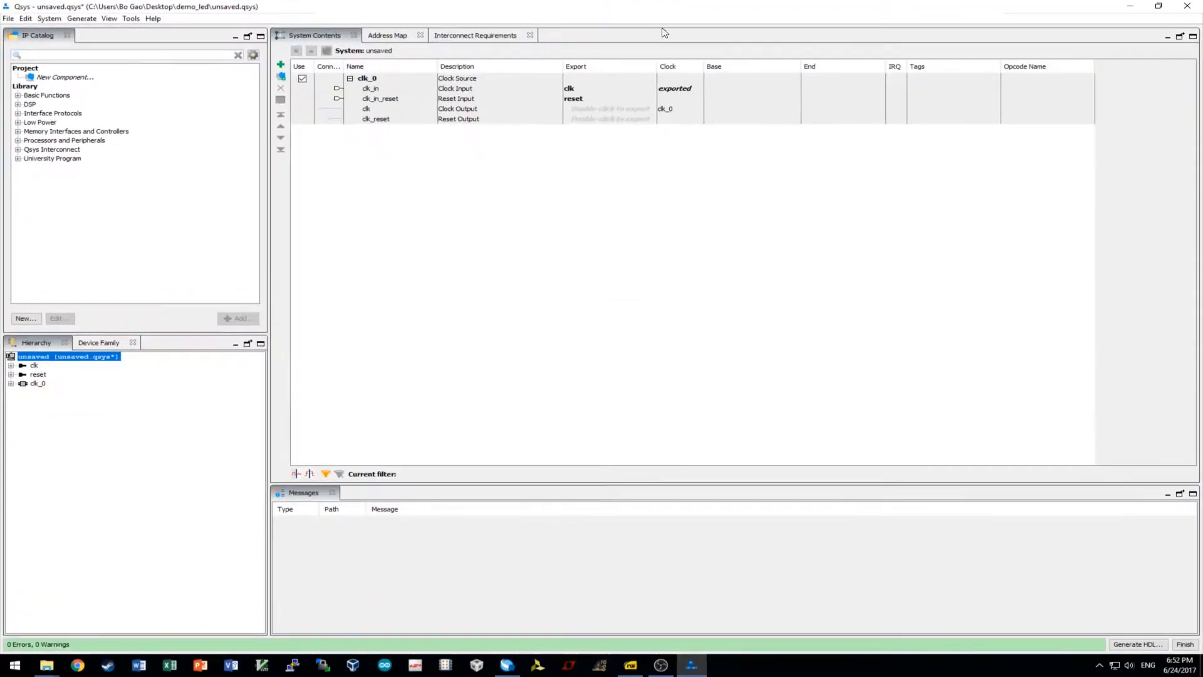
click(8, 18)
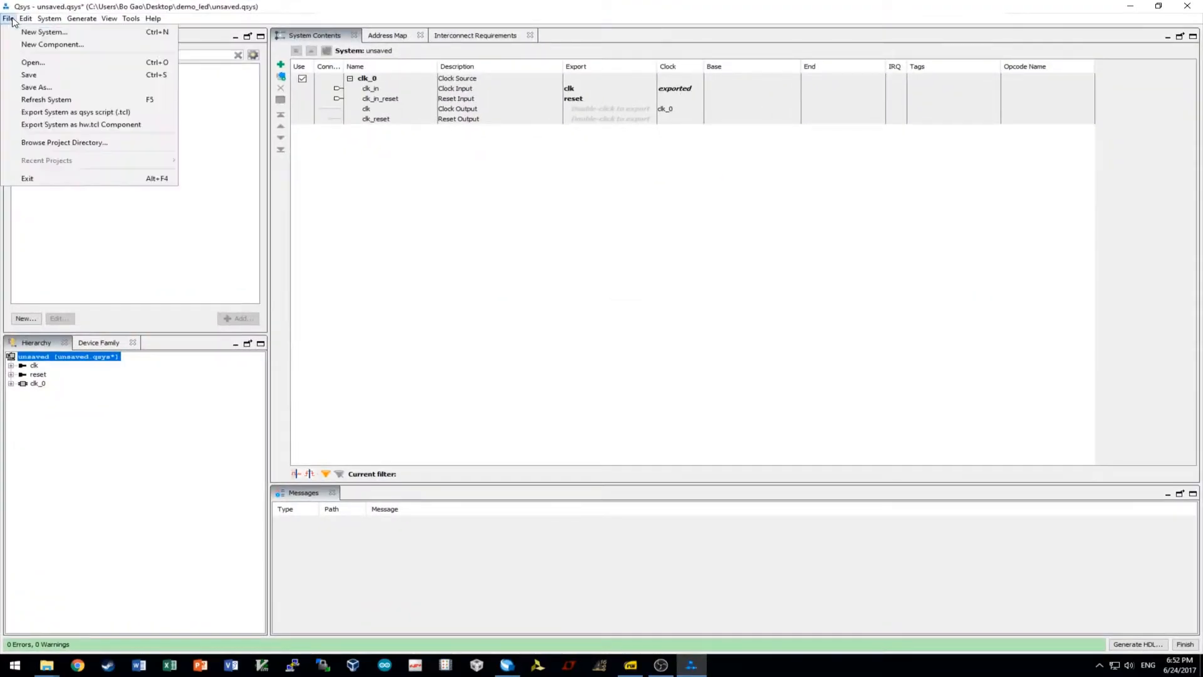
click(34, 87)
text(hps)
key(Return)
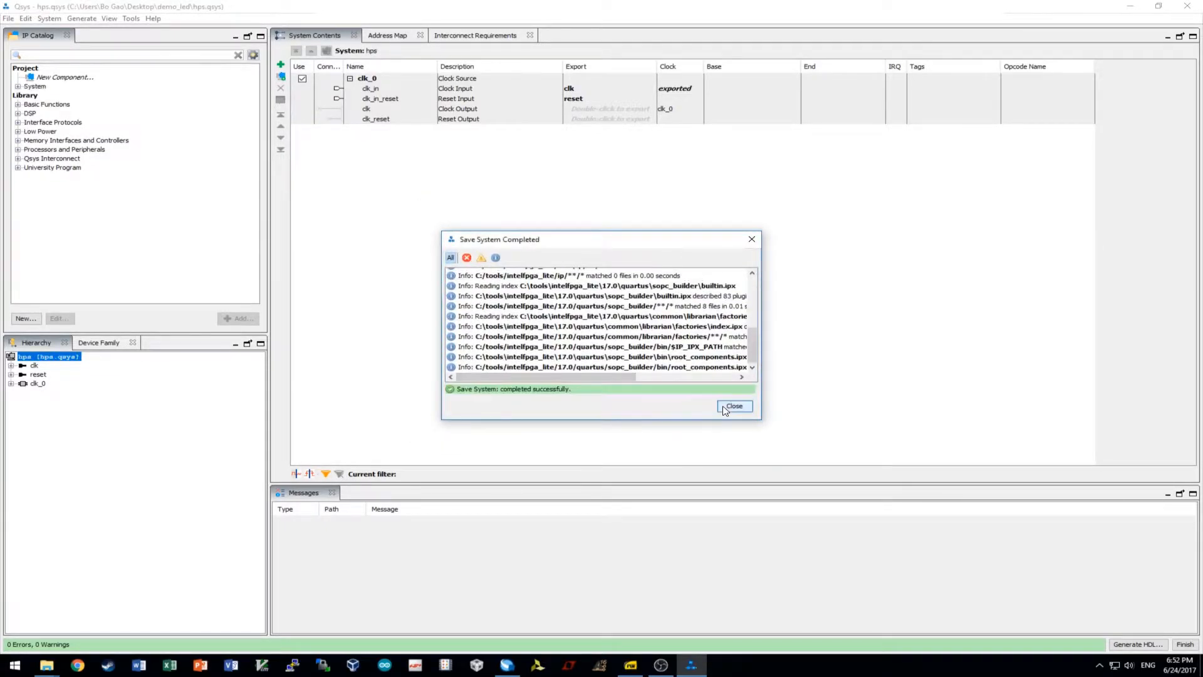
Add the Arria V/Cyclone V Hard Processor System from Processors and Peripherals > Hard Processor Systems.
click(733, 407)
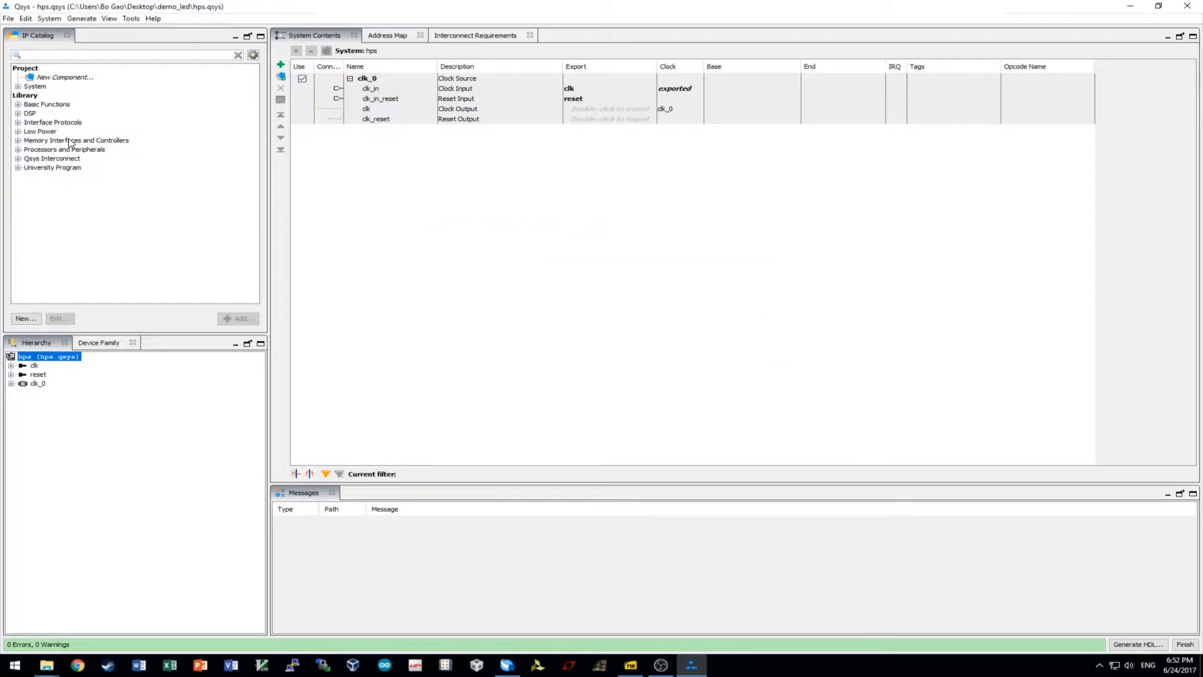
click(18, 150)
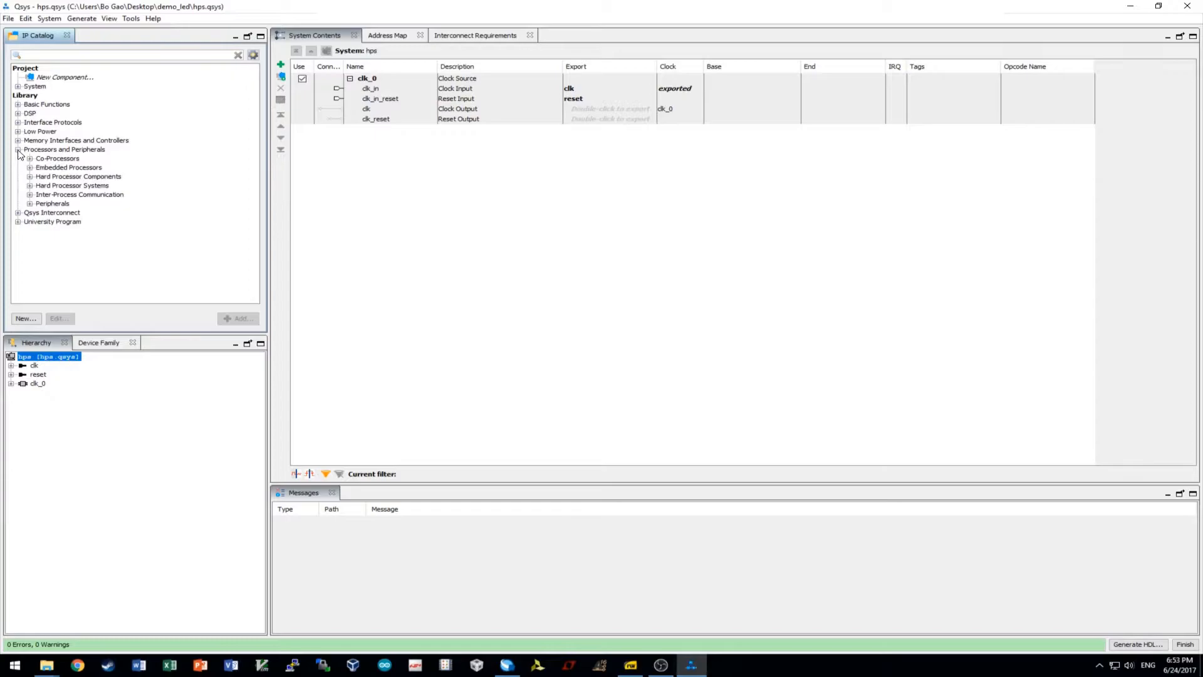
click(29, 186)
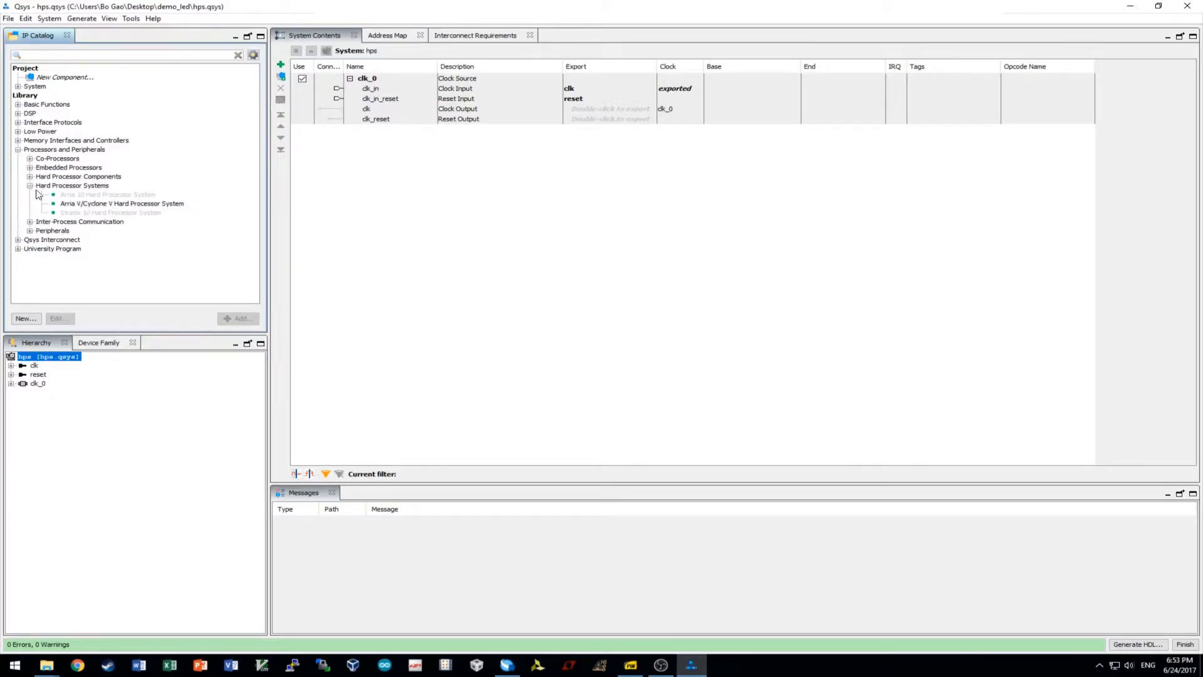
click(102, 204)
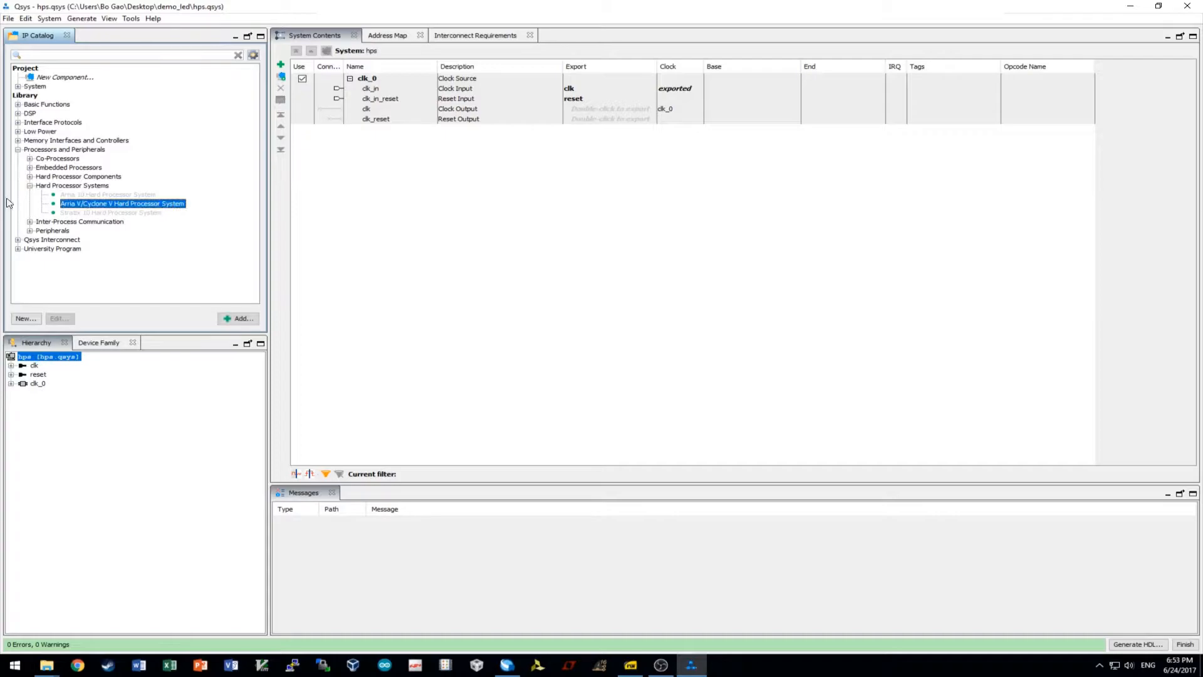
double_click(81, 203)
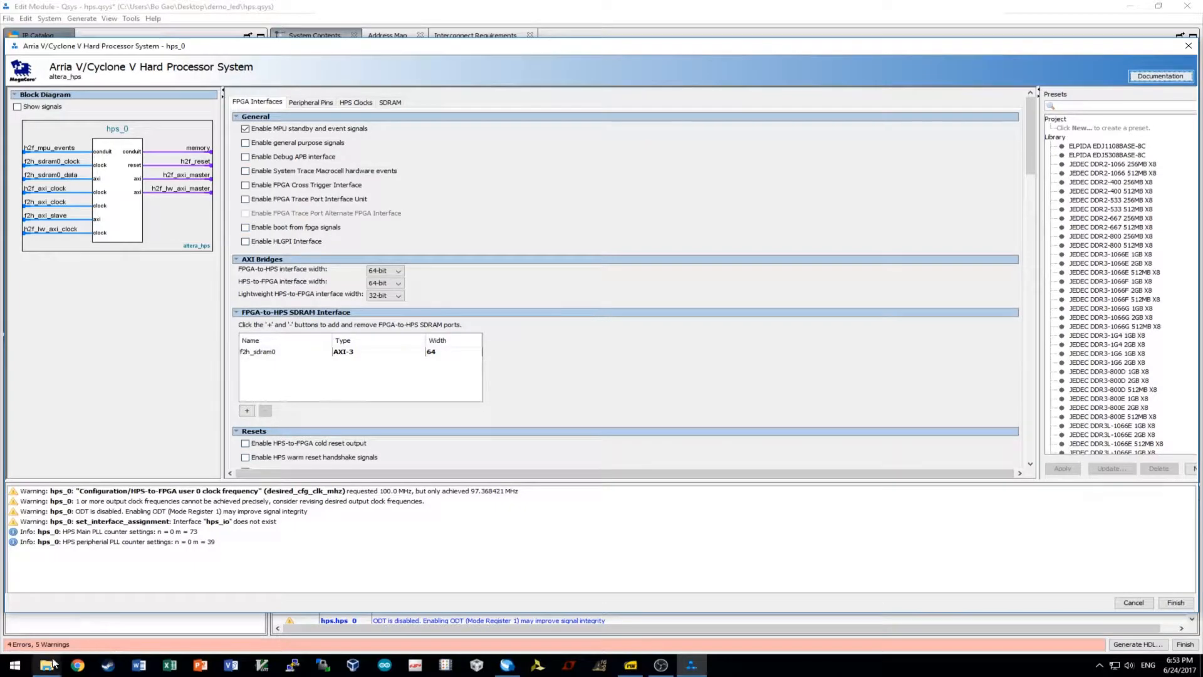
Open the DE10_Standard_GHRD.qpf reference project from File Explorer.
mouse_move(54, 663)
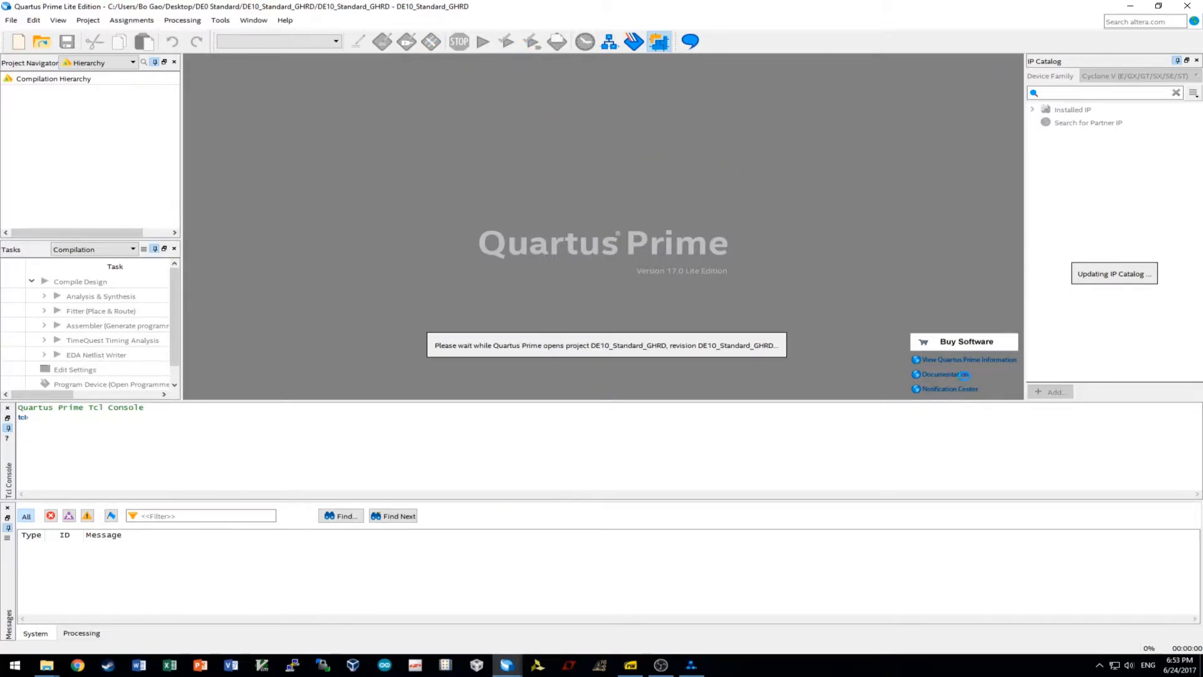
Launch Qsys from the Tools menu for the DE10_Standard_GHRD project.
click(220, 21)
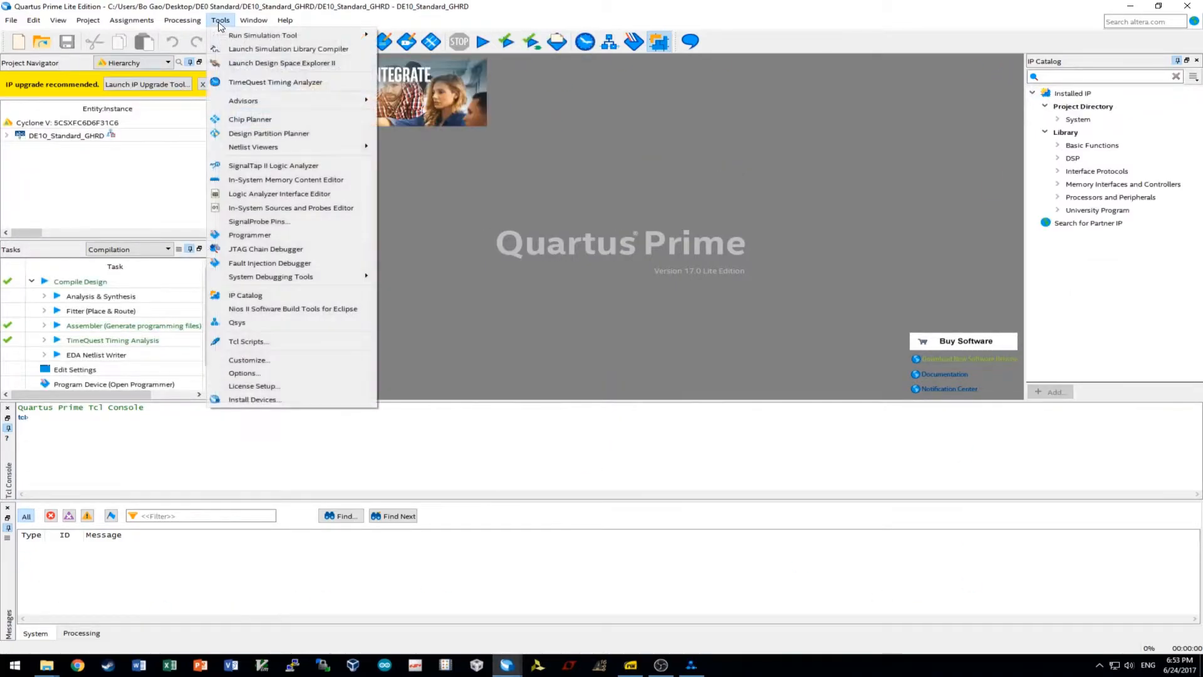
click(237, 323)
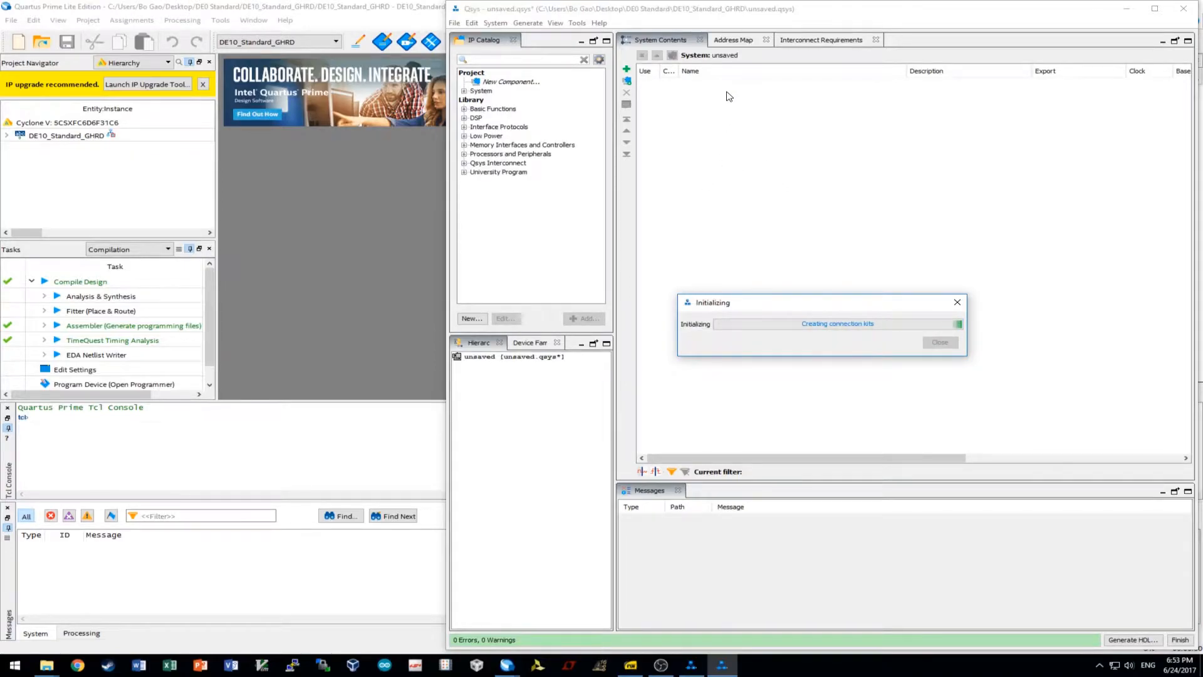
Open the reference soc_system.qsys and dismiss its warnings and IP upgrade reports.
double_click(768, 332)
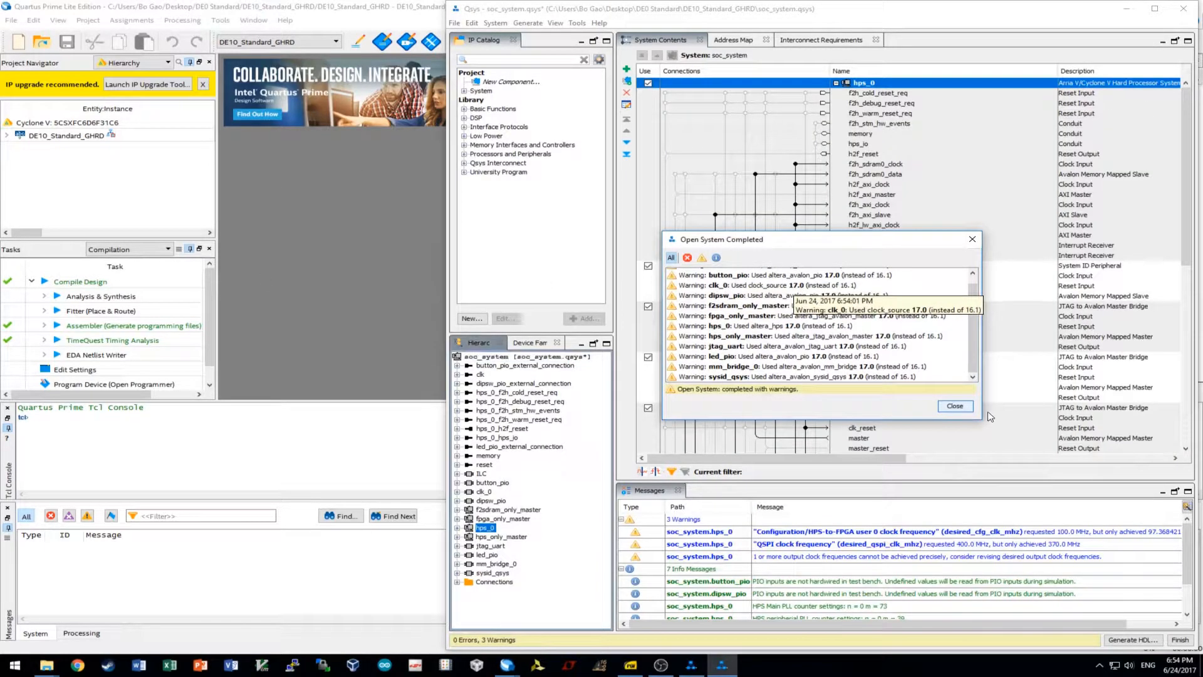
click(955, 406)
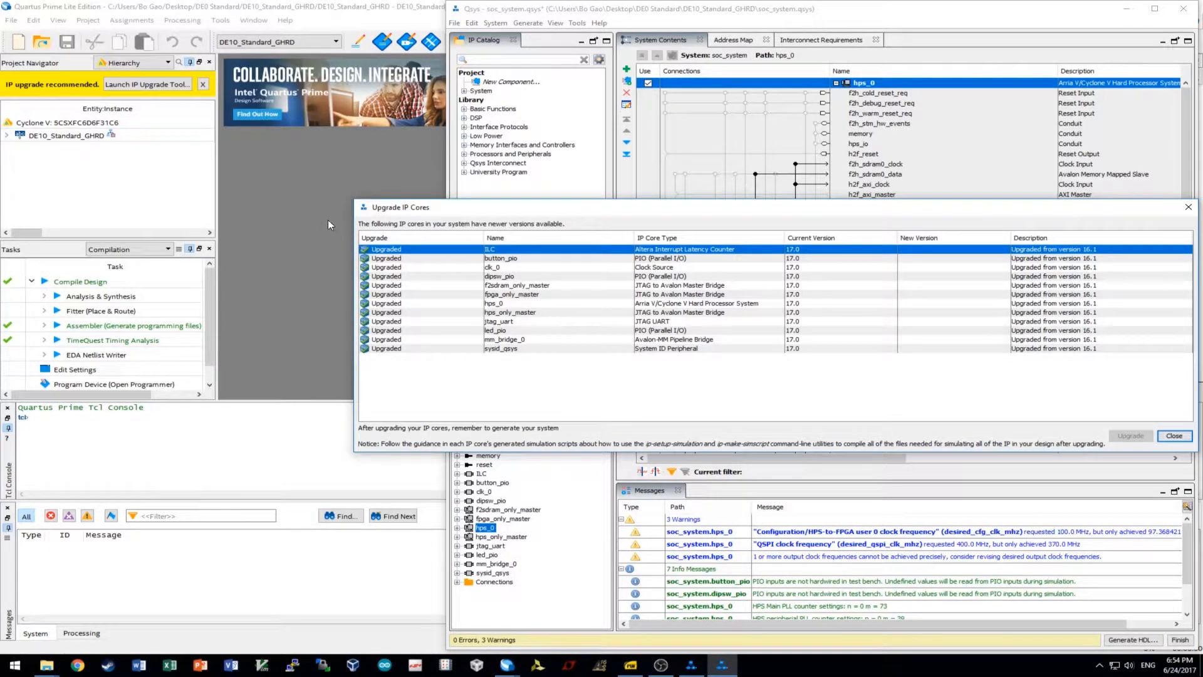
click(1182, 209)
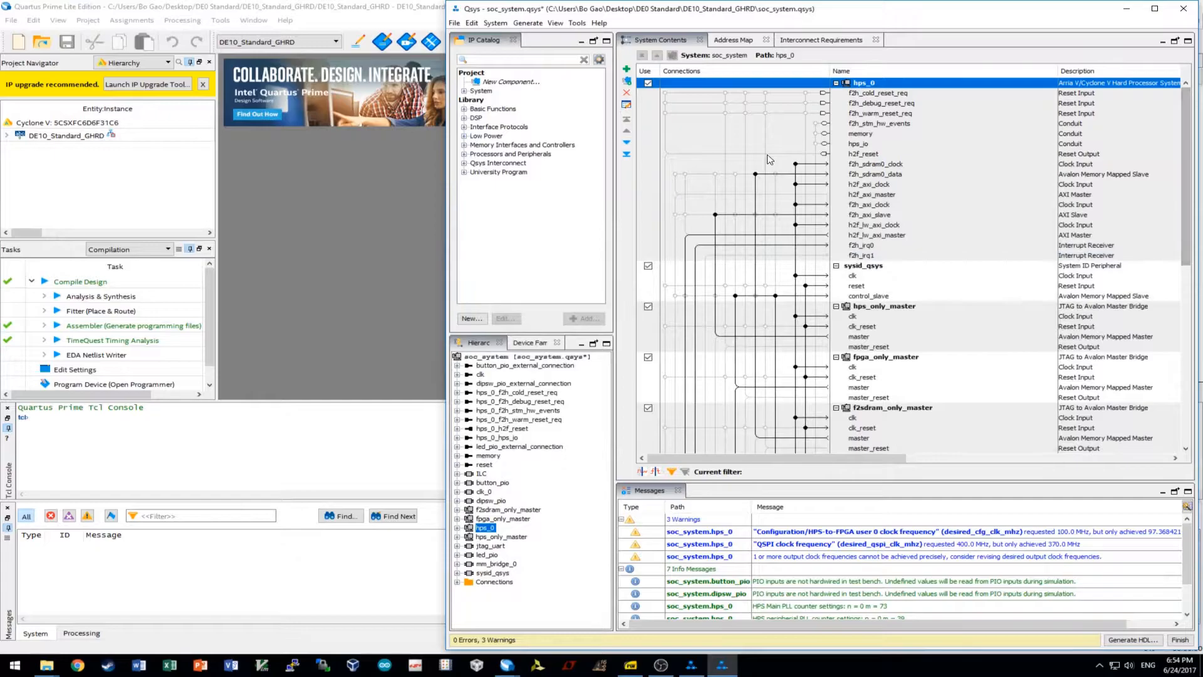
Inspect the reference hps_0 SDRAM PHY, memory parameters, timing and board settings.
double_click(900, 88)
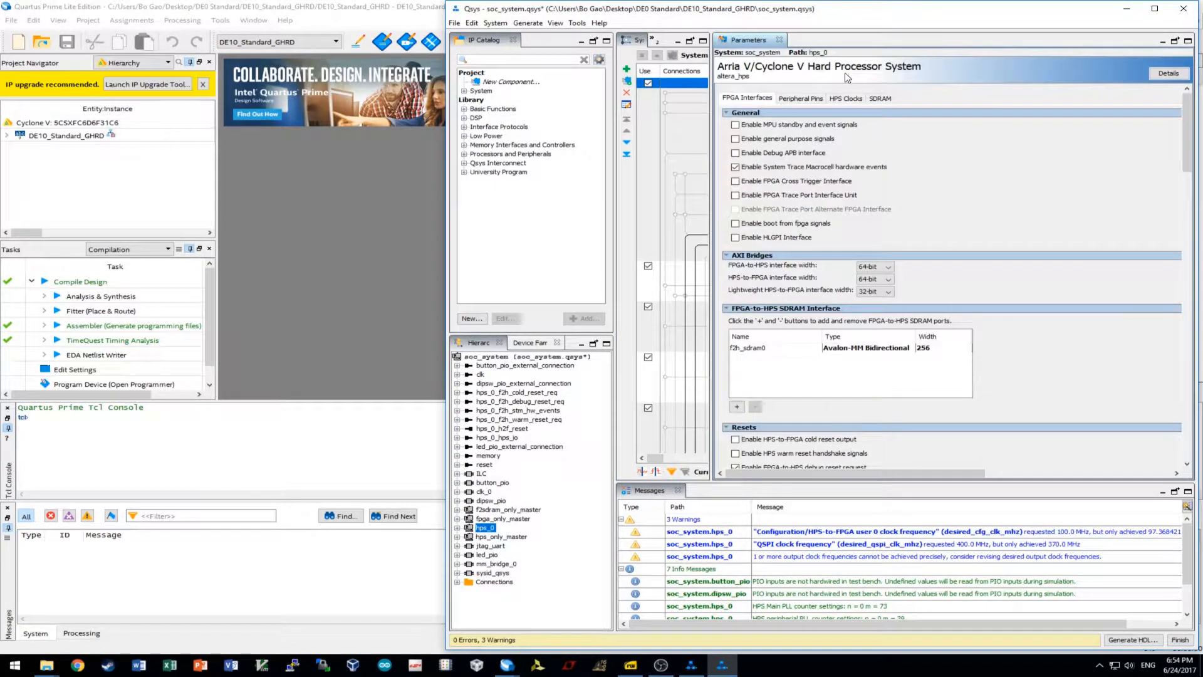
click(879, 99)
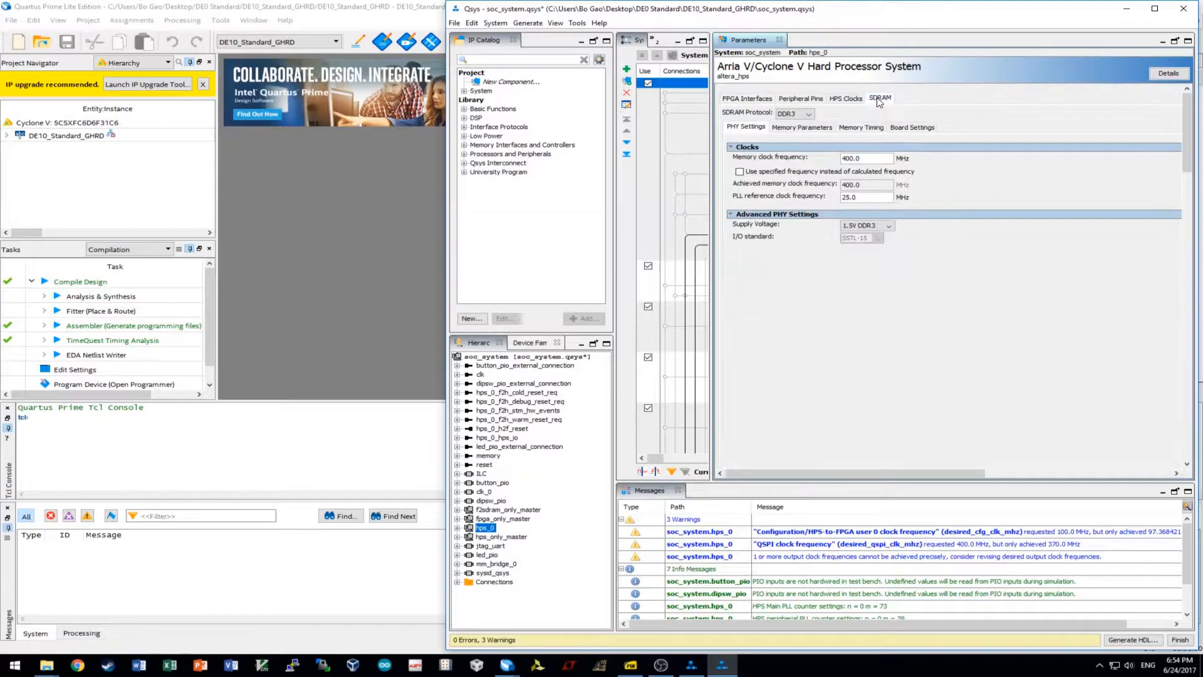
click(783, 127)
click(859, 128)
click(906, 128)
click(746, 127)
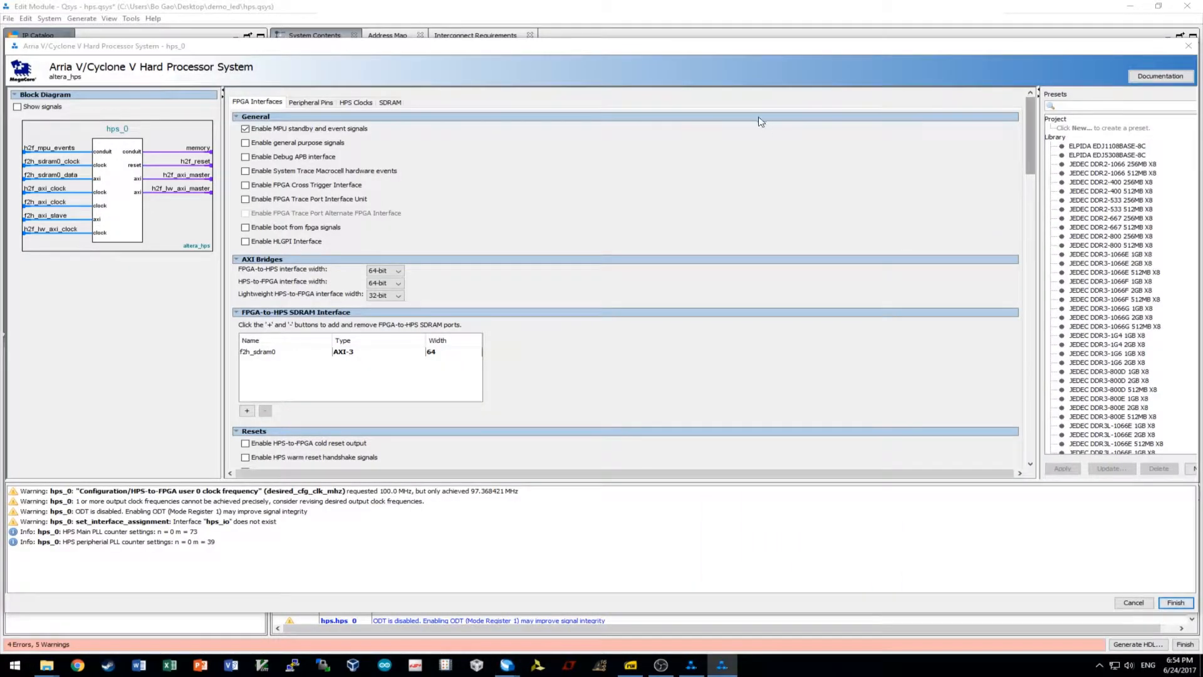
In the HPS settings, turn off MPU standby and event signals.
click(749, 175)
drag(336, 46, 327, 9)
click(235, 94)
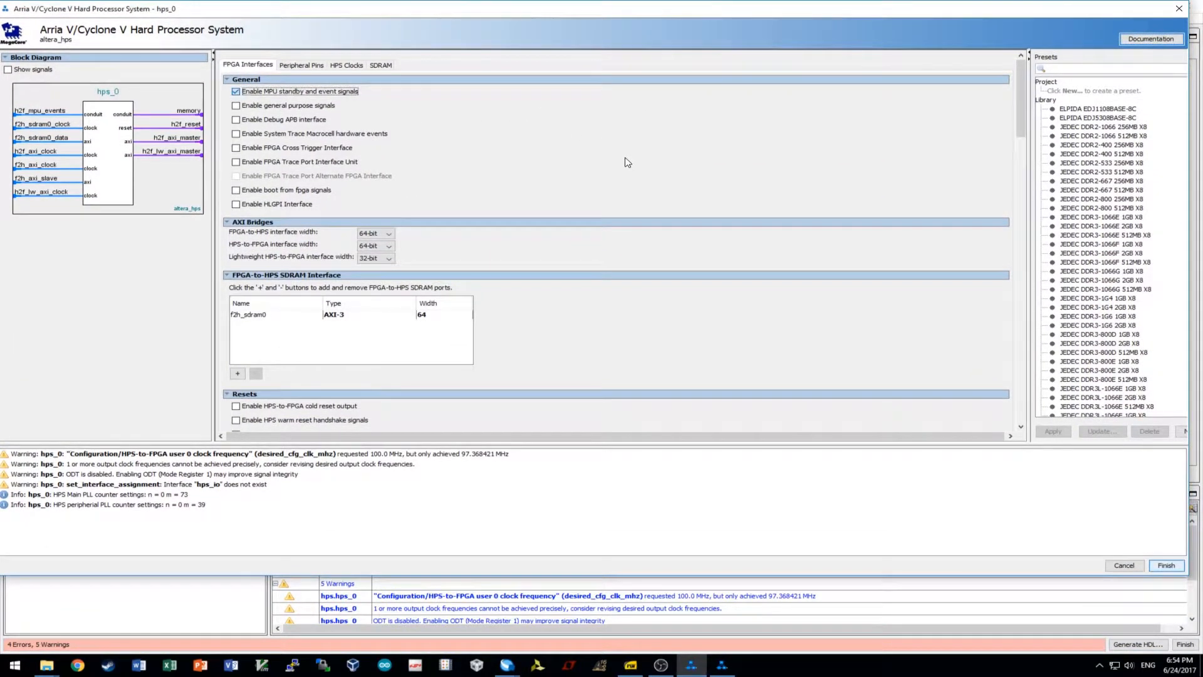
key(space)
Set both the FPGA-to-HPS and HPS-to-FPGA bridge widths to Unused.
click(378, 234)
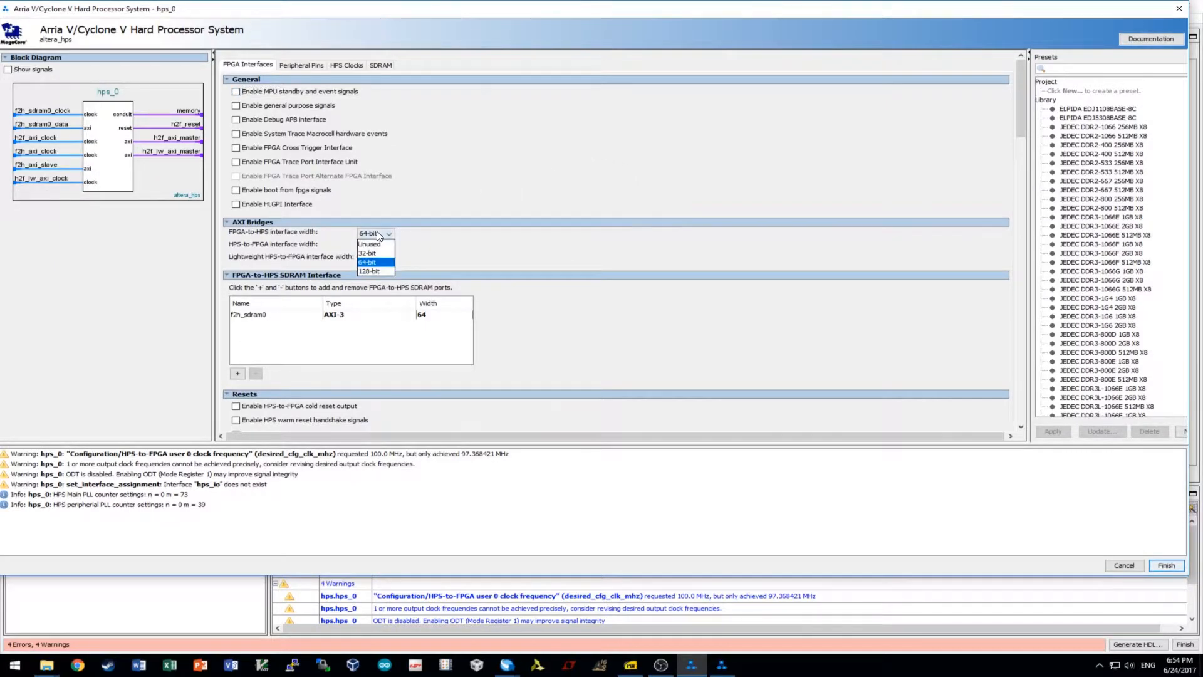
click(376, 245)
click(374, 245)
click(372, 257)
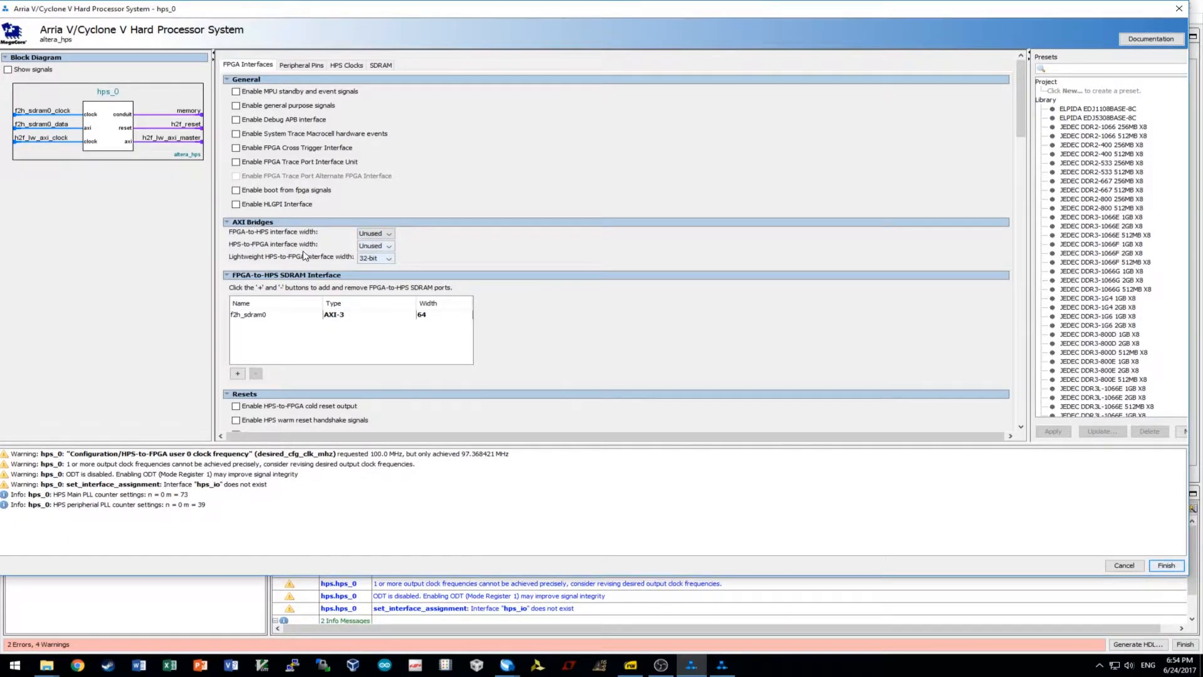
Remove the f2h_sdram0 FPGA-to-HPS SDRAM port.
click(263, 320)
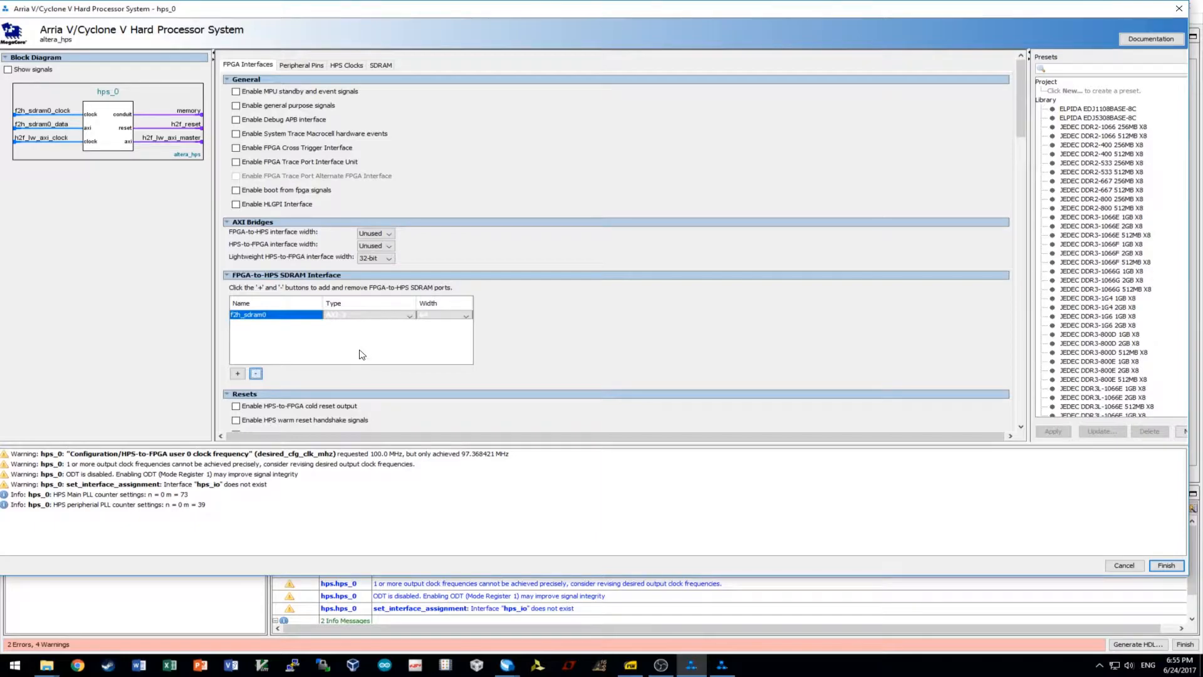
click(256, 374)
scroll(579, 349, down, 3)
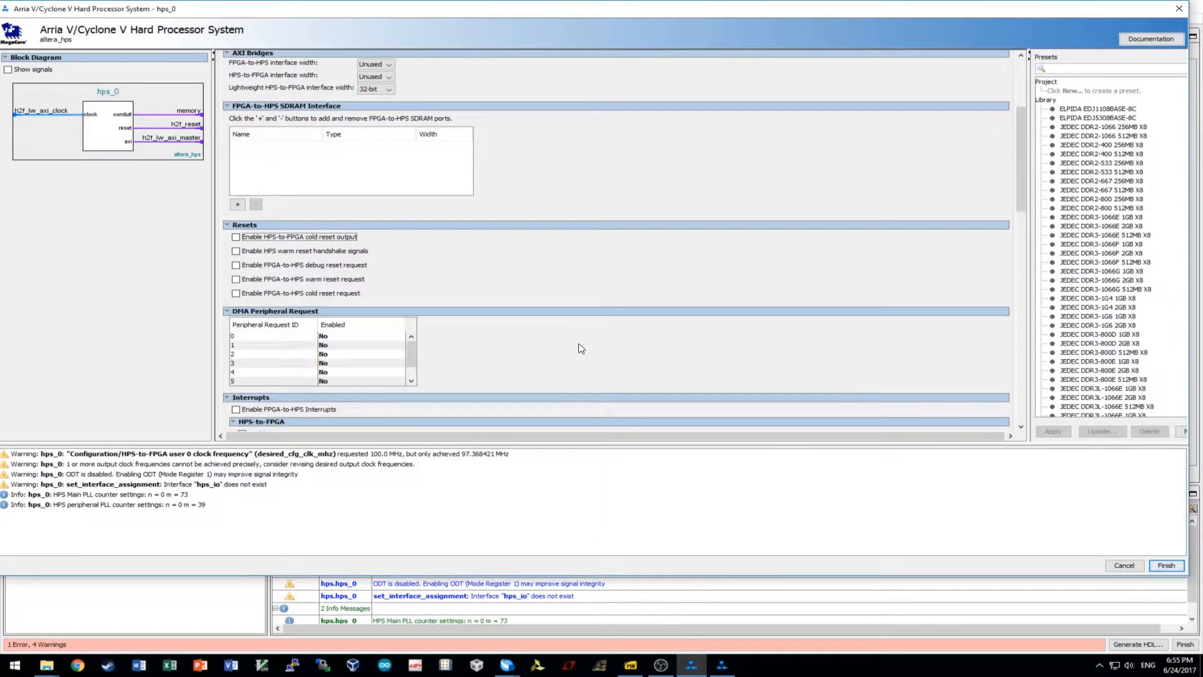
scroll(574, 345, down, 4)
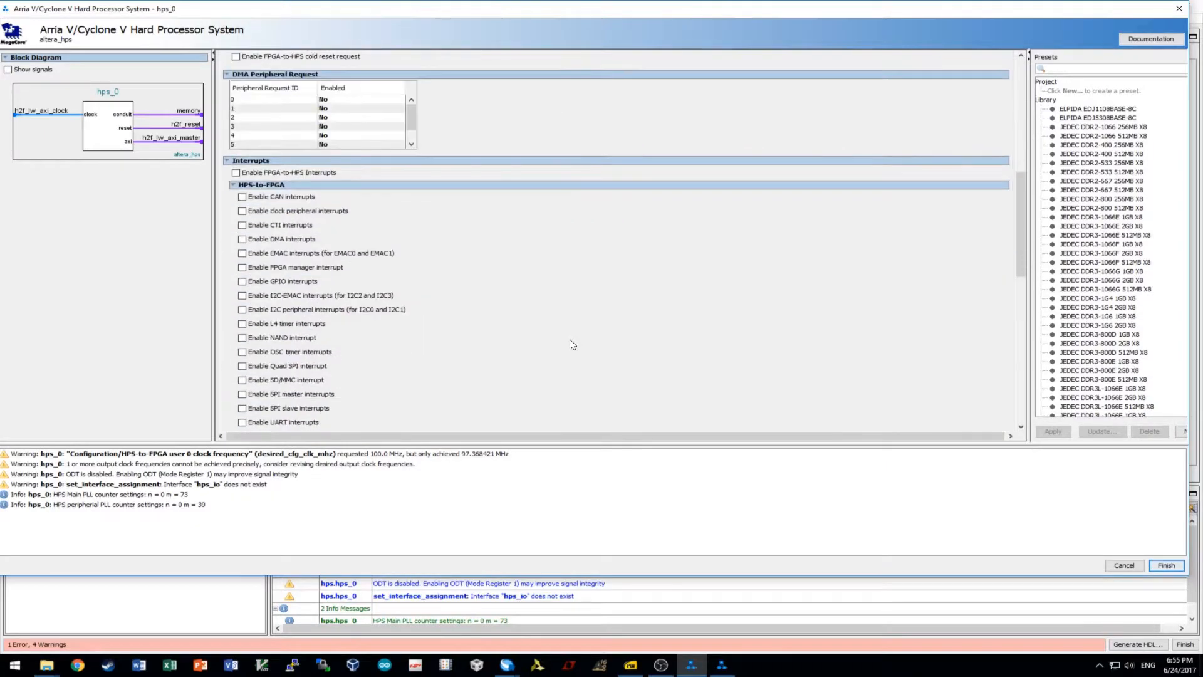
scroll(555, 343, down, 3)
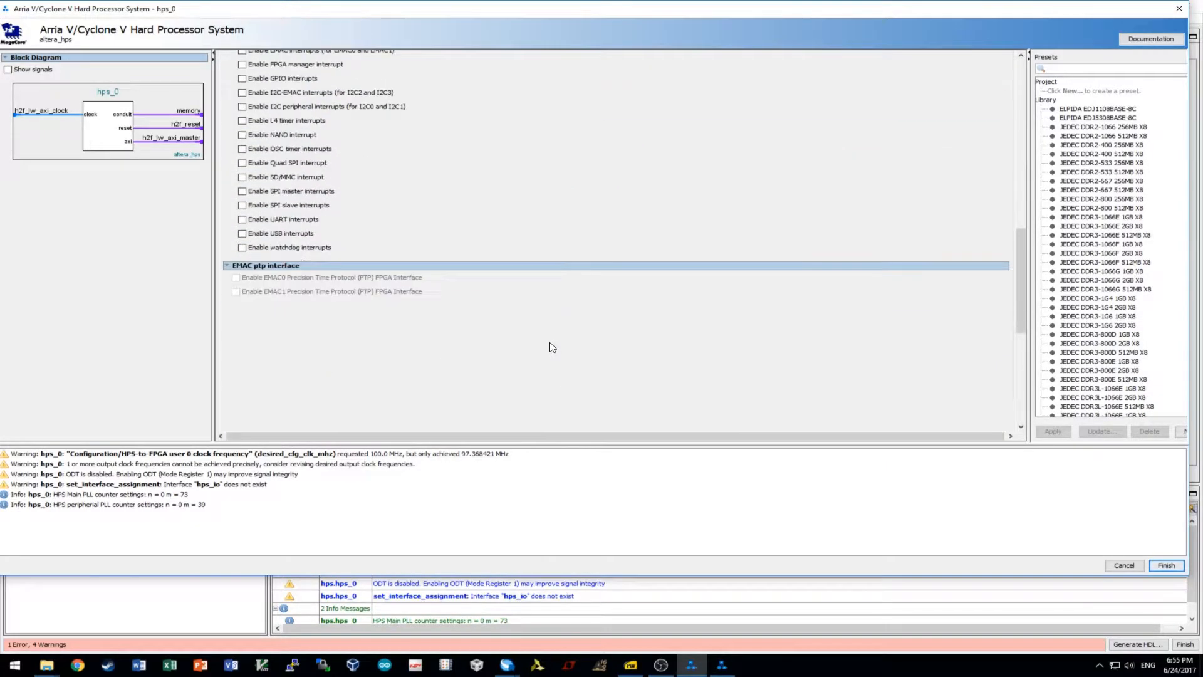
scroll(505, 330, up, 10)
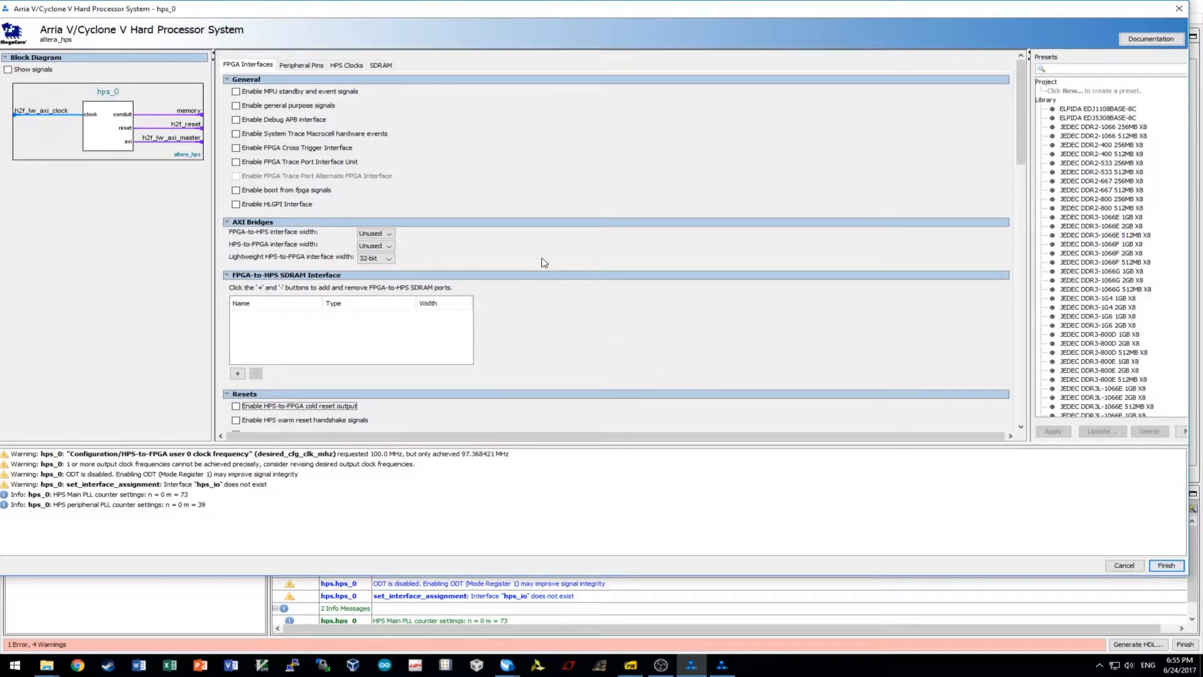
click(309, 67)
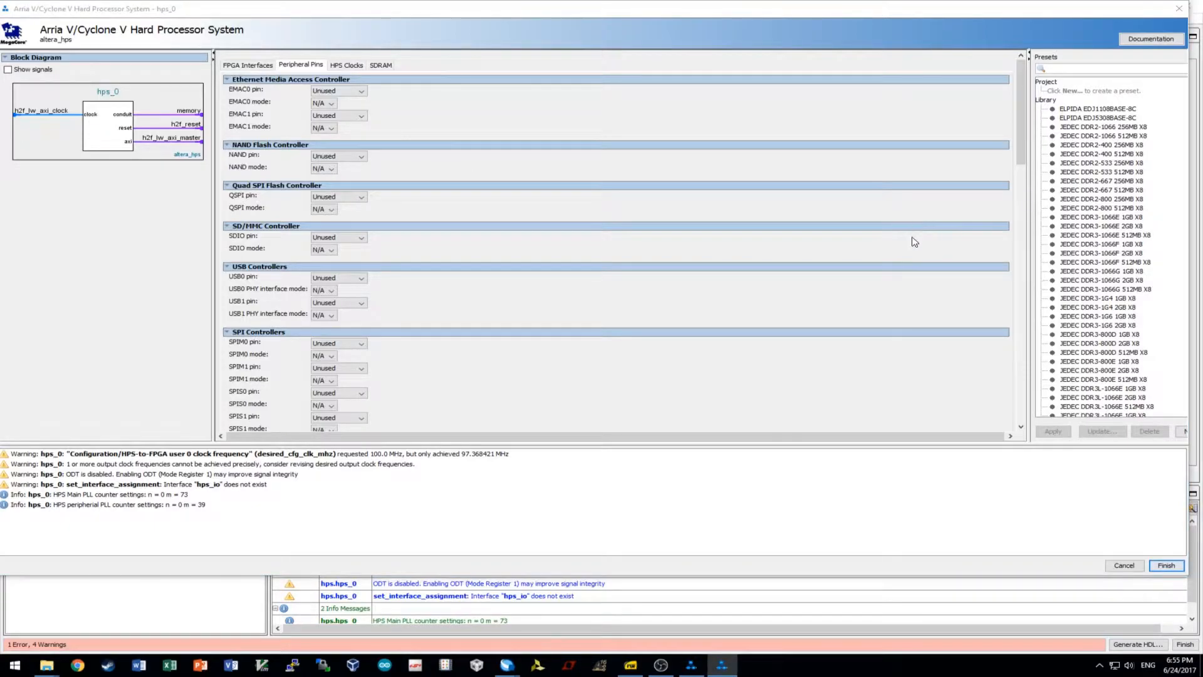
Assign EMAC1, SDIO and USB1 to HPS I/O Set 0, with SDIO in 4-bit Data mode.
click(347, 117)
click(341, 145)
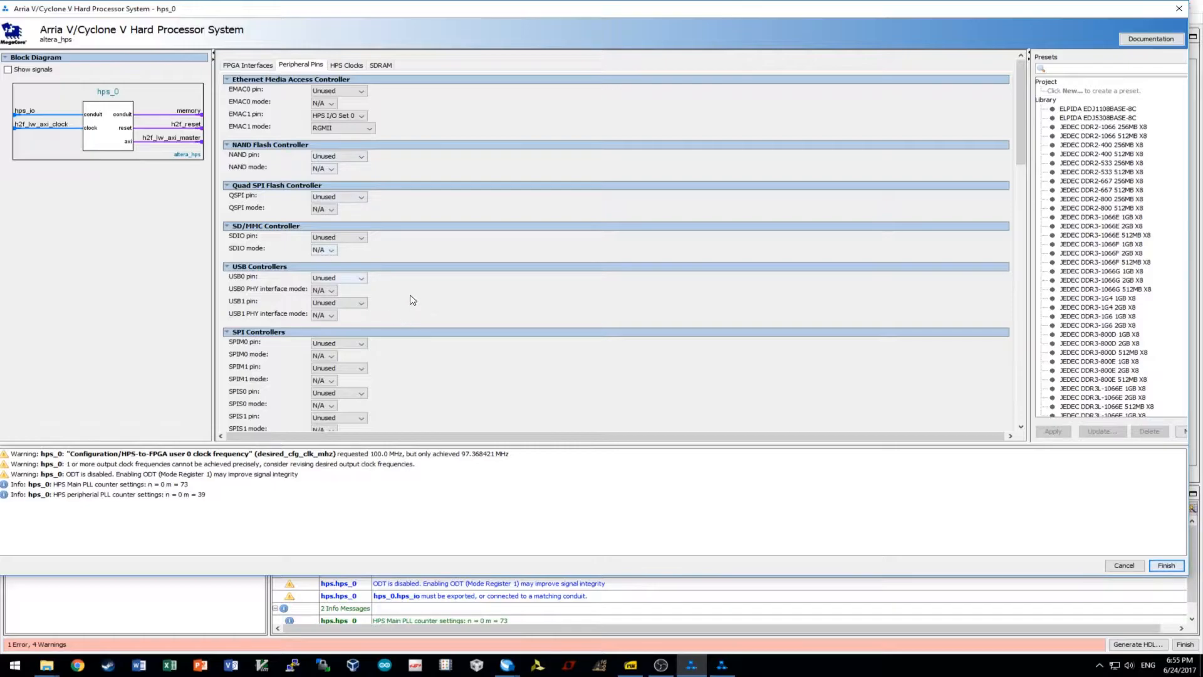
click(351, 238)
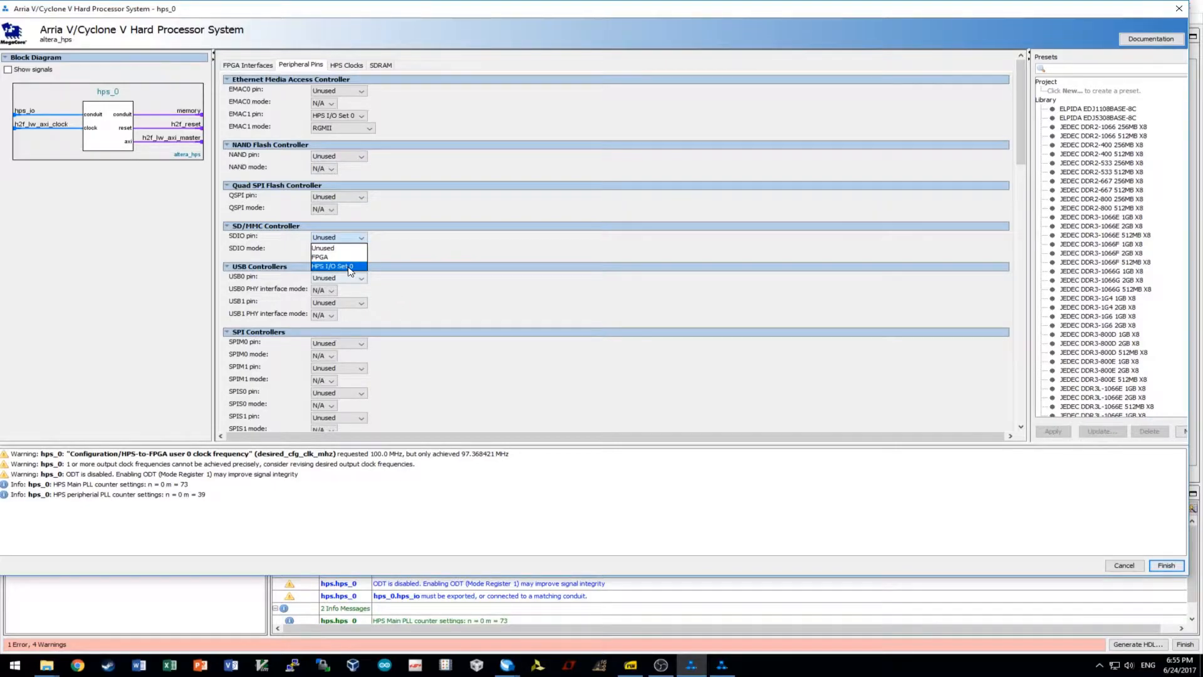
click(349, 266)
click(325, 250)
click(349, 279)
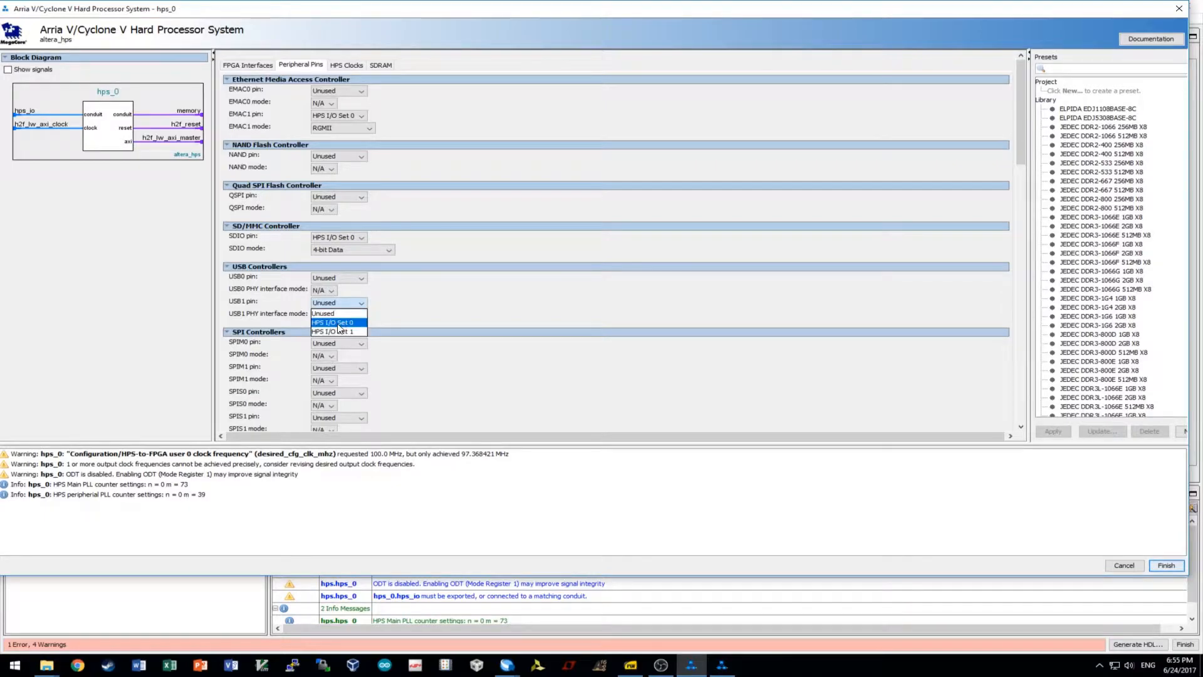
click(338, 323)
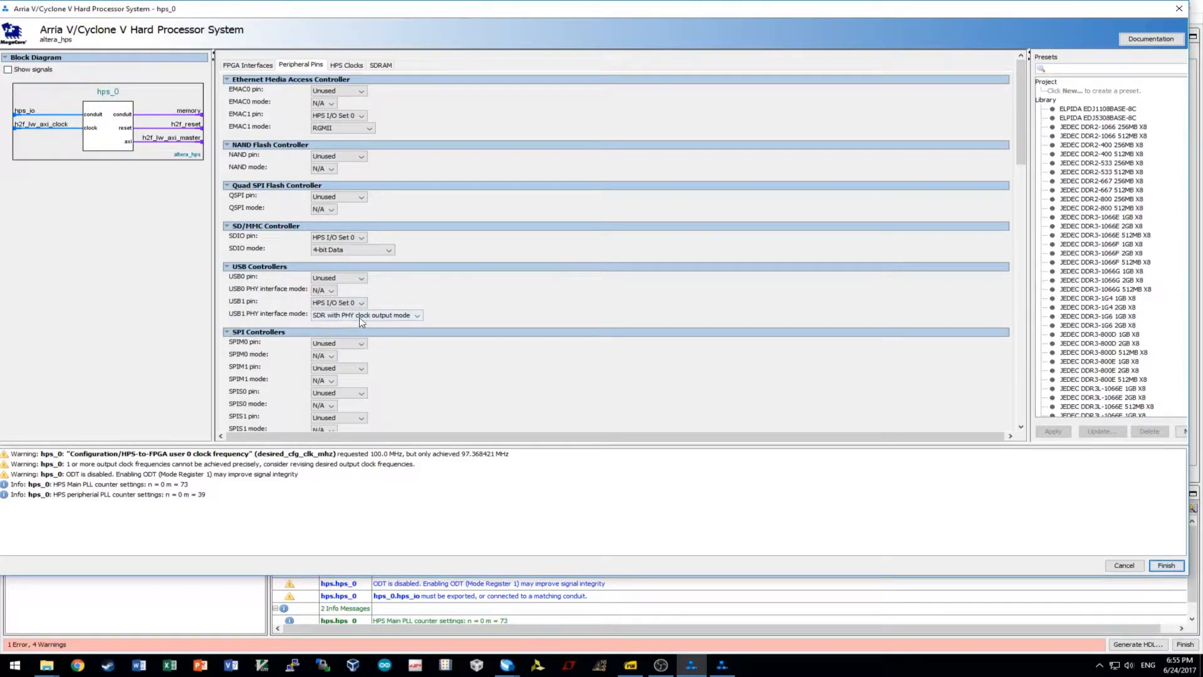
scroll(525, 341, down, 3)
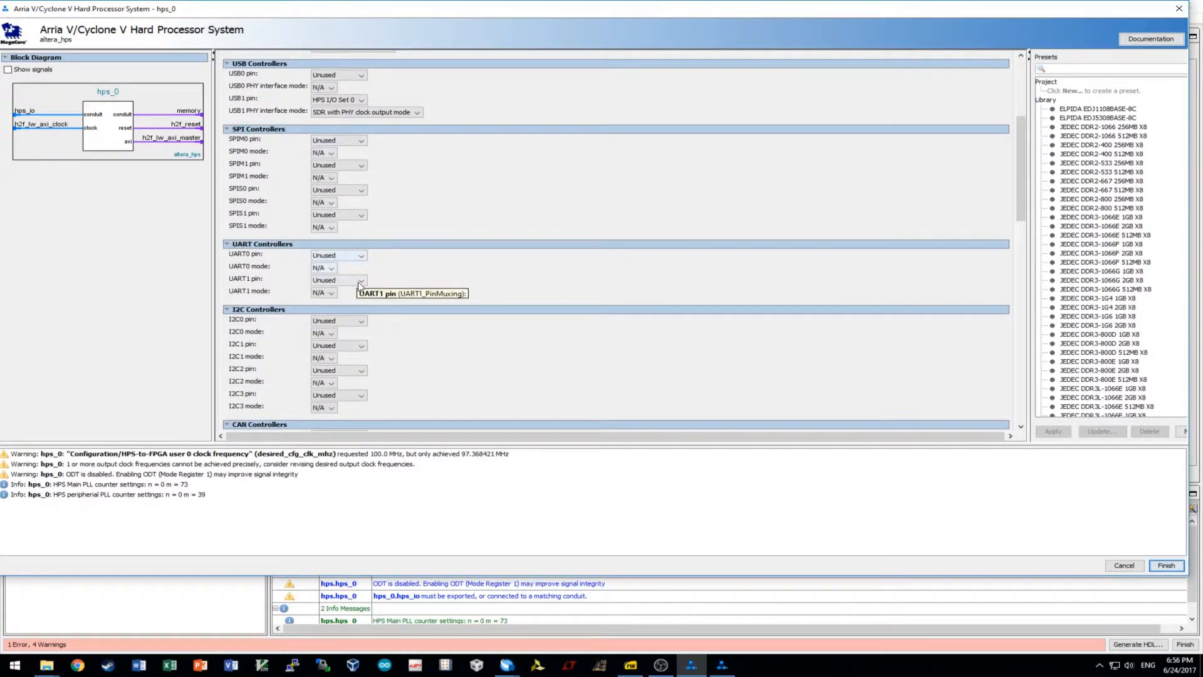
Put UART0 on HPS I/O Set 0 pins with No Flow Control.
click(356, 256)
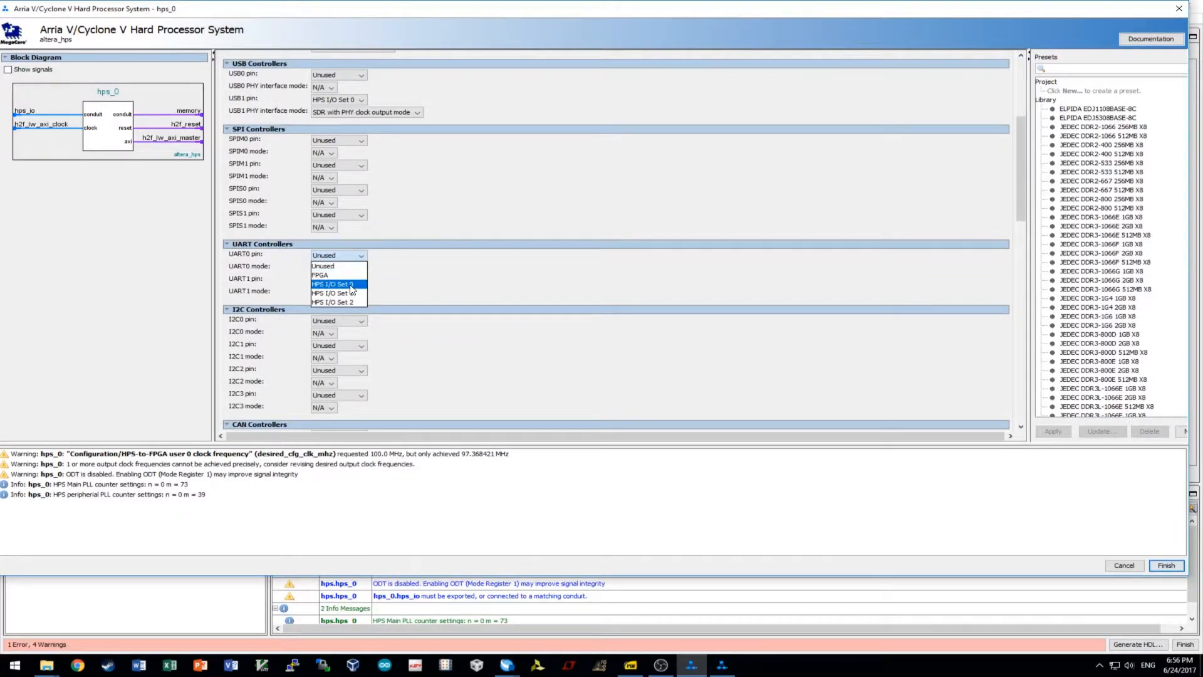
click(338, 285)
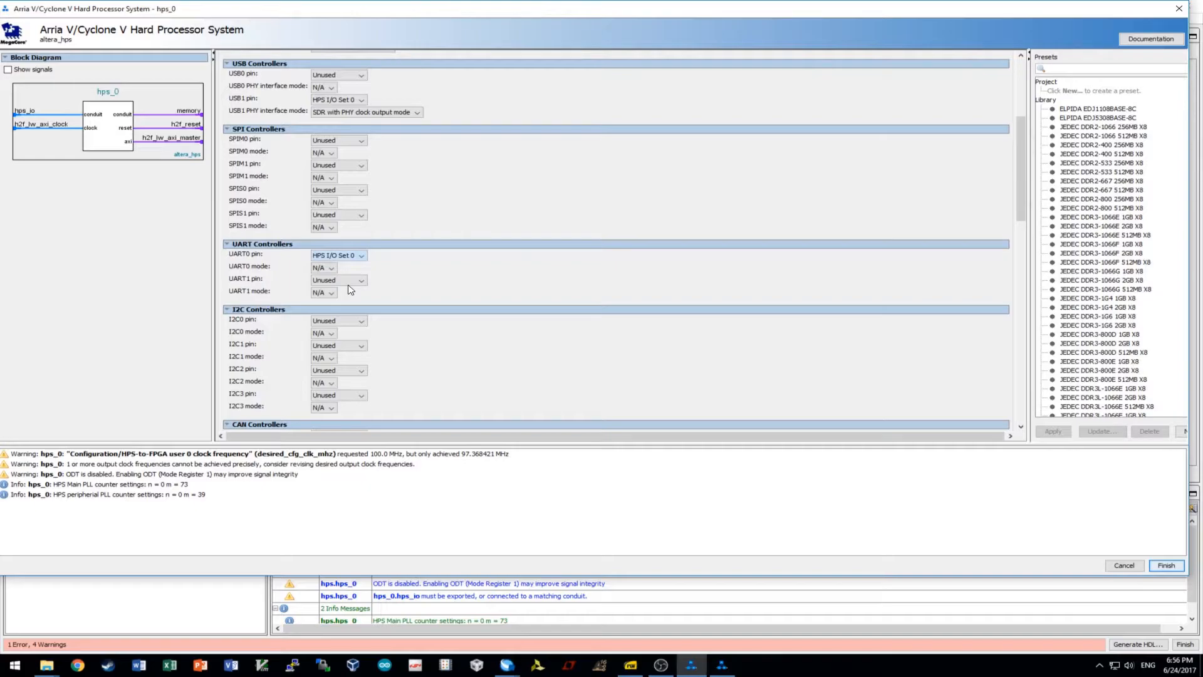
click(345, 270)
click(336, 287)
scroll(499, 276, down, 3)
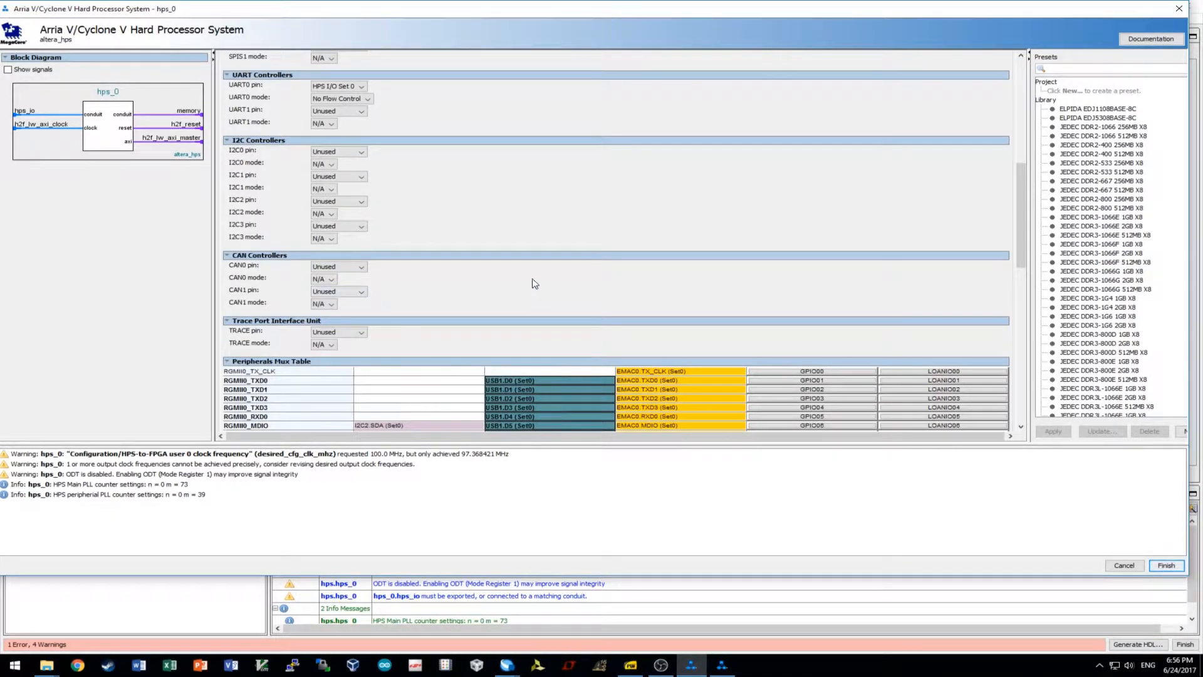
Review the Peripherals Mux Table, then view HPS input clocks with EOSC1 and EOSC2 at 25.0 MHz.
scroll(542, 268, down, 2)
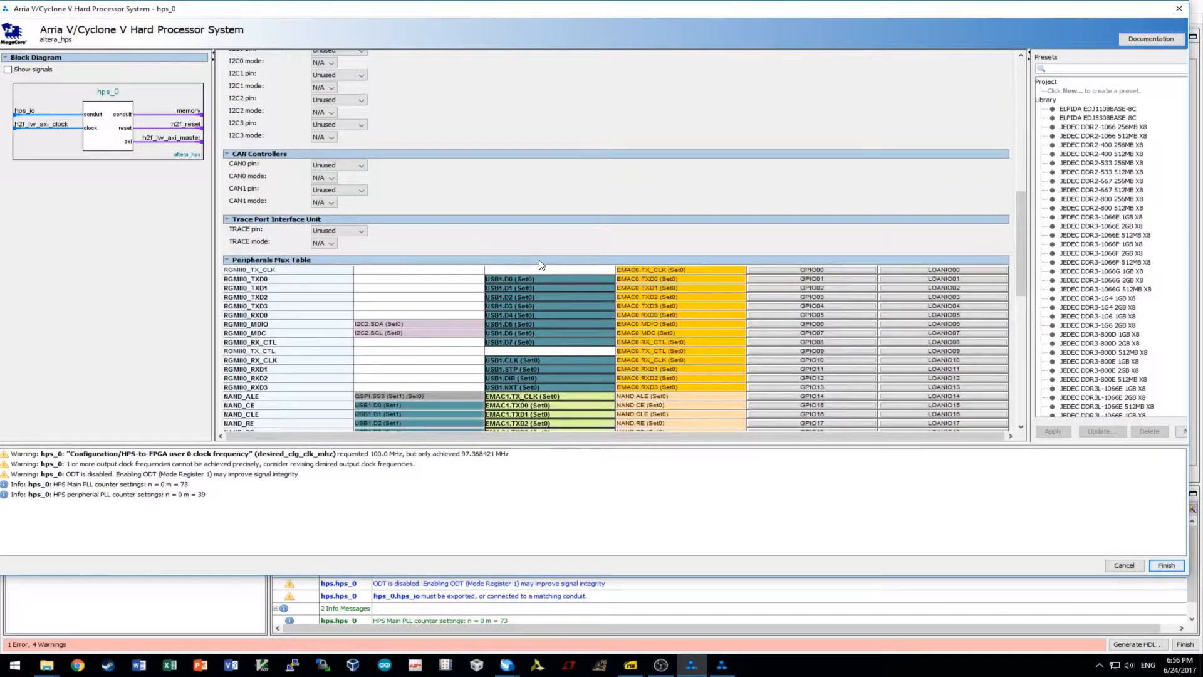
scroll(536, 261, down, 2)
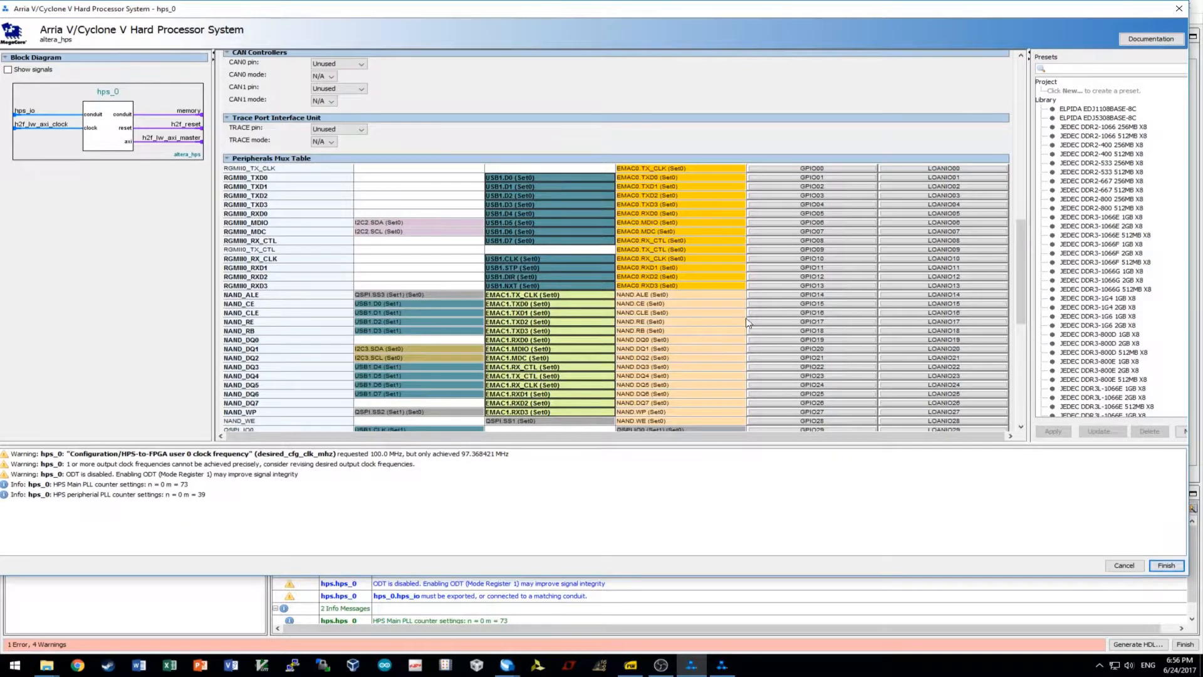
scroll(748, 323, down, 2)
scroll(838, 393, down, 1)
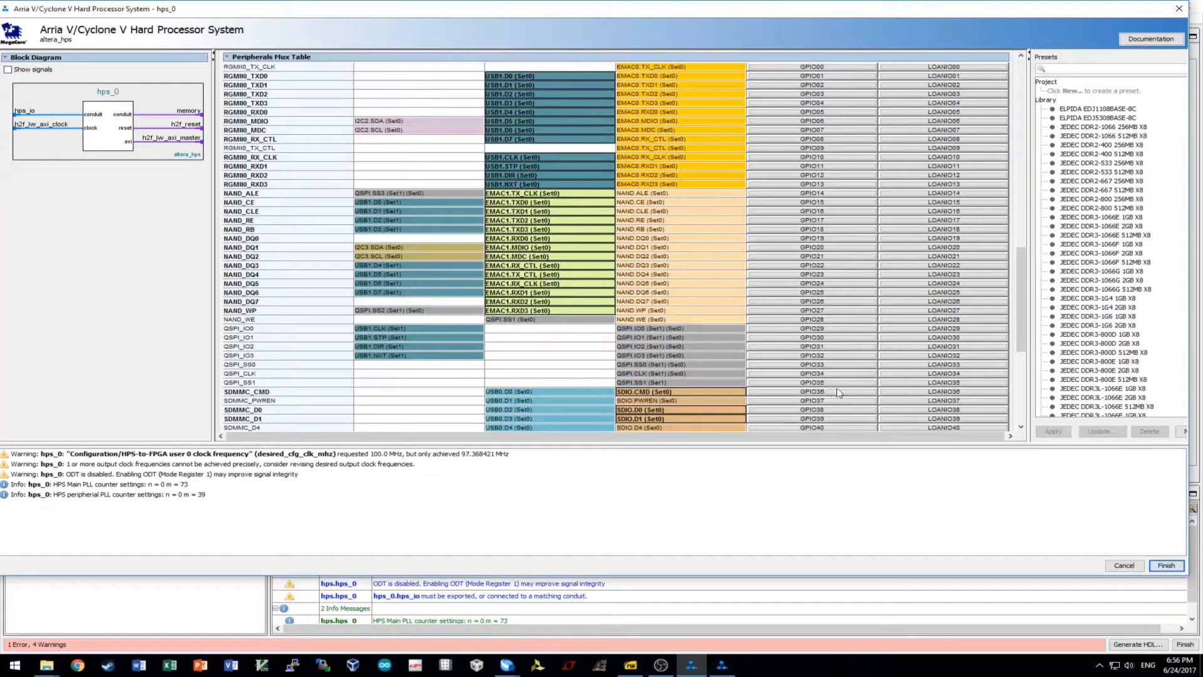
click(800, 379)
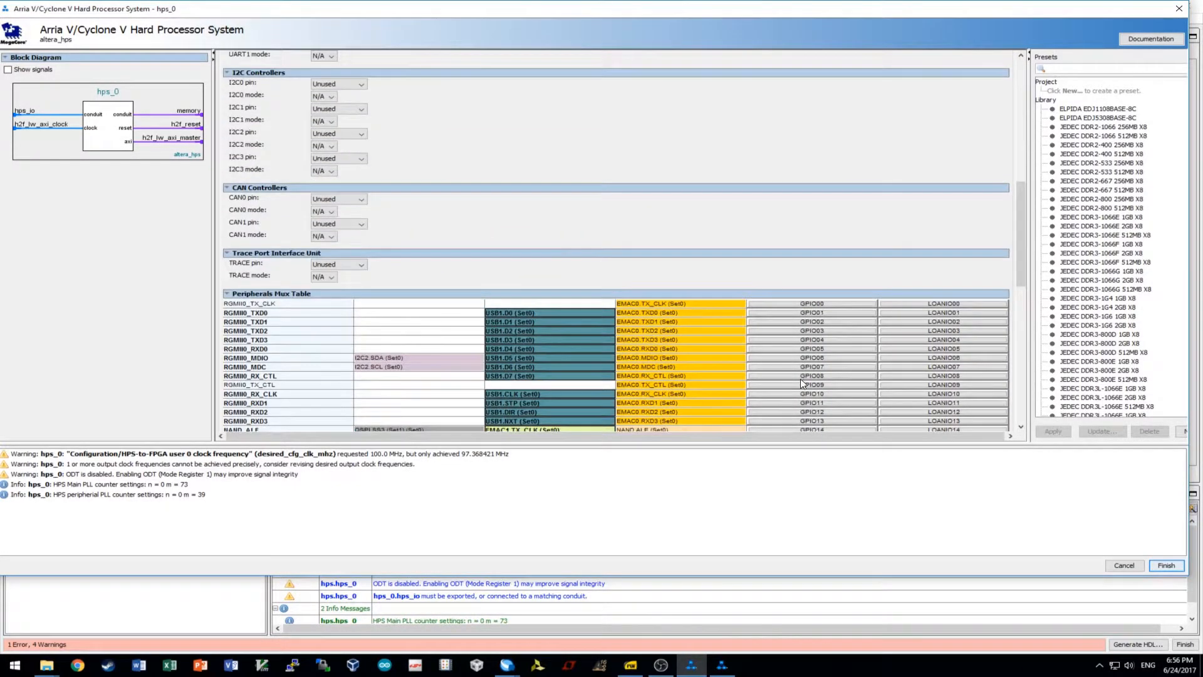
scroll(800, 379, down, 8)
scroll(799, 379, down, 5)
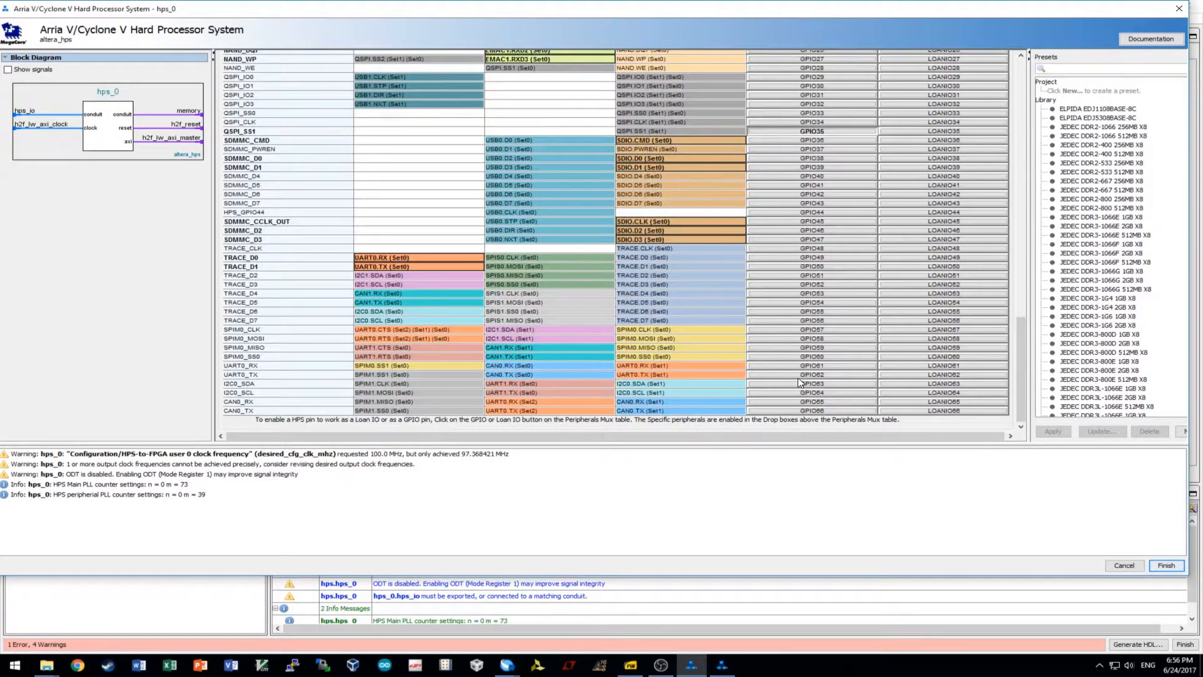
scroll(798, 378, up, 8)
scroll(797, 375, up, 15)
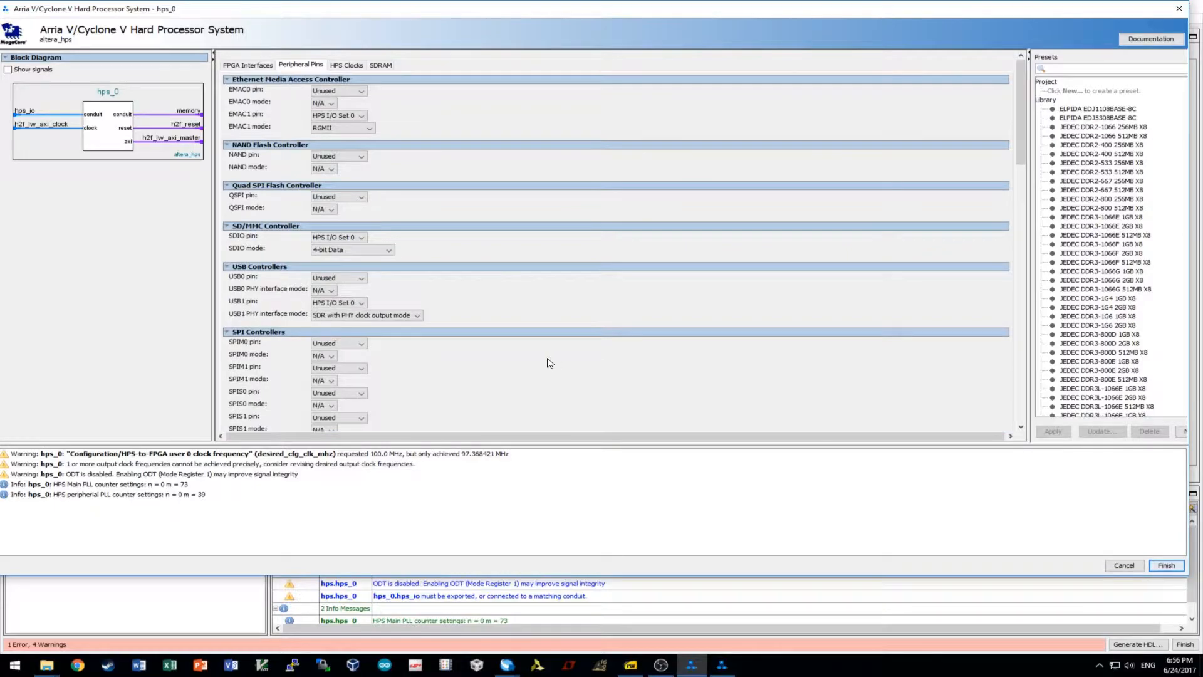
click(346, 65)
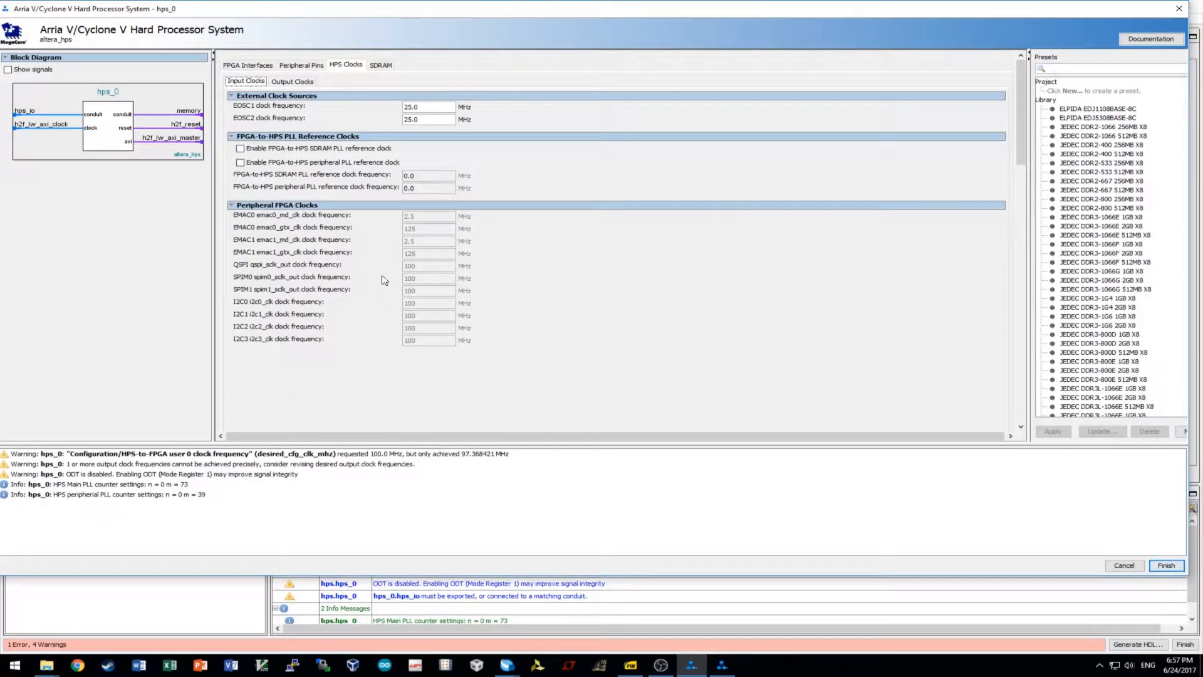
Review HPS output clocks: MPU 925.0 MHz, SDMMC and USB 200.0 MHz, EMAC1 250.0 MHz.
click(295, 82)
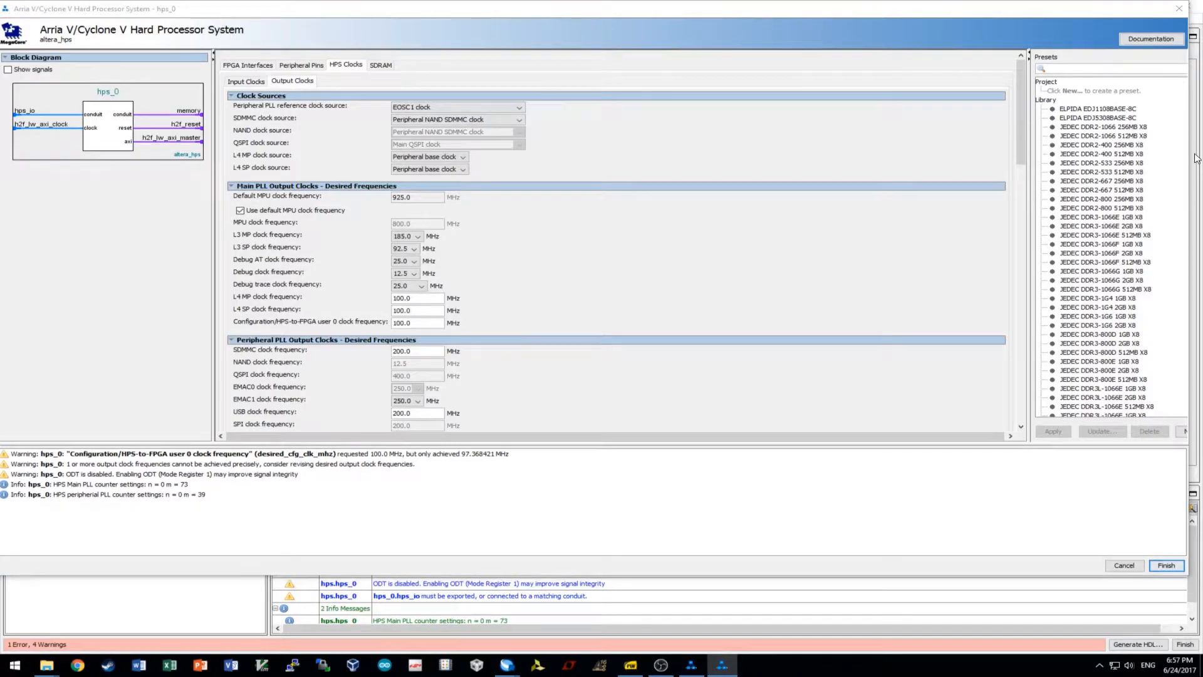
click(418, 206)
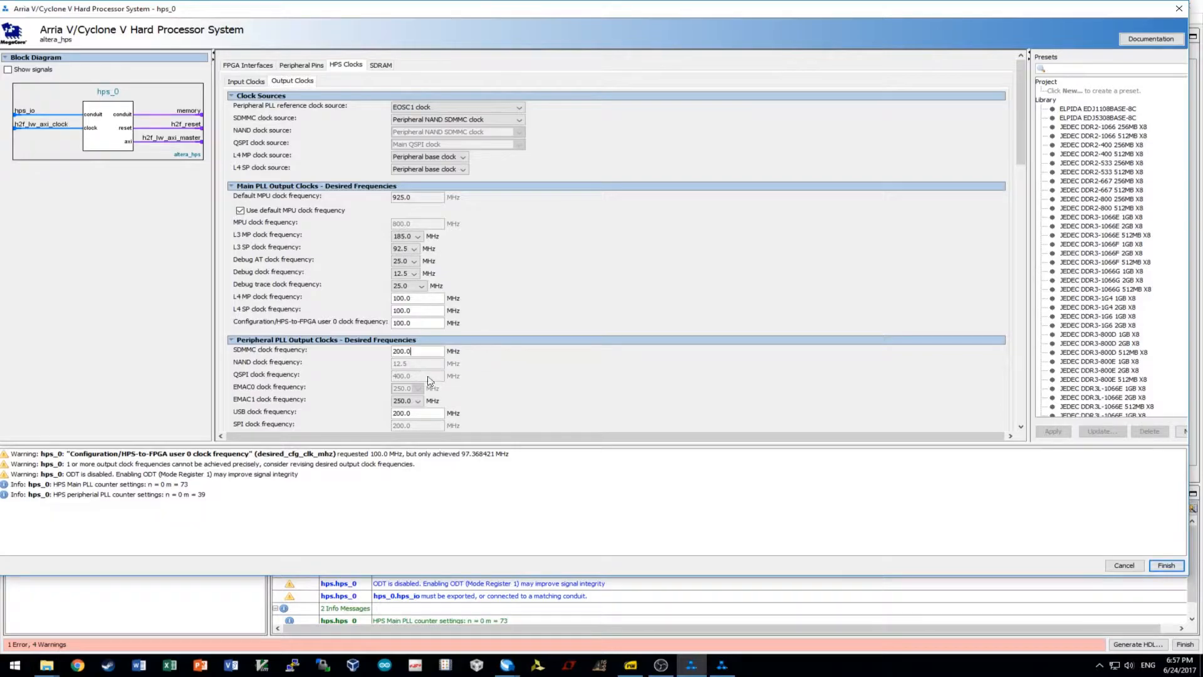
scroll(611, 373, down, 1)
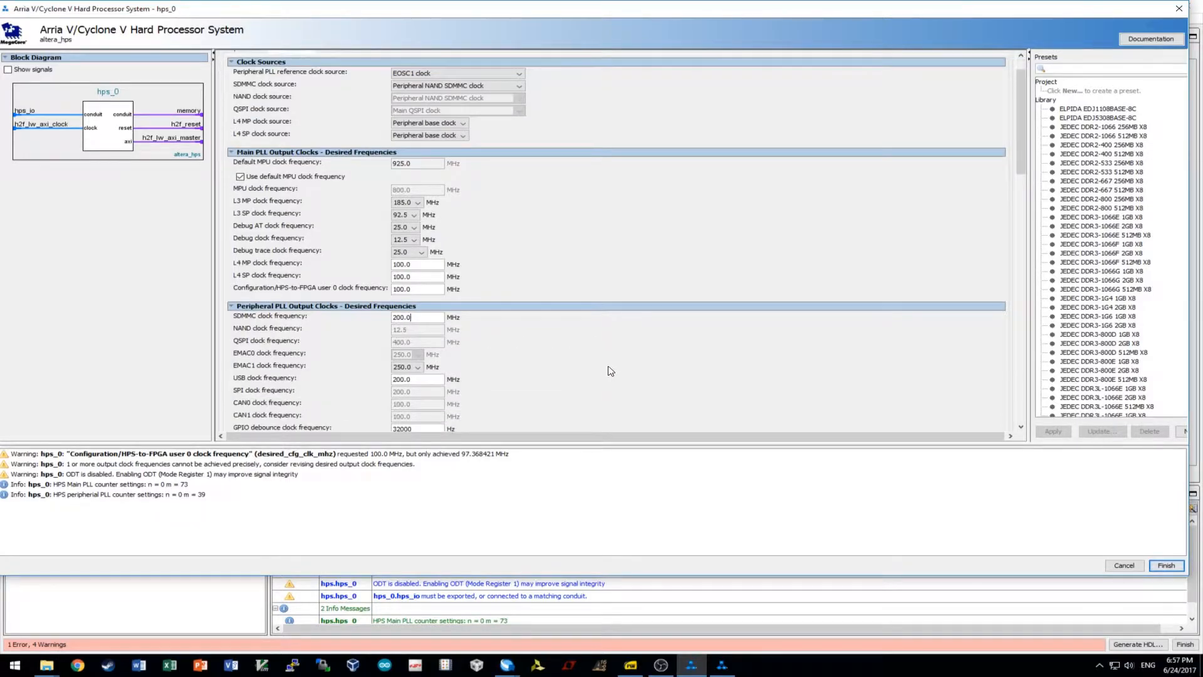
scroll(611, 371, down, 3)
scroll(600, 339, down, 2)
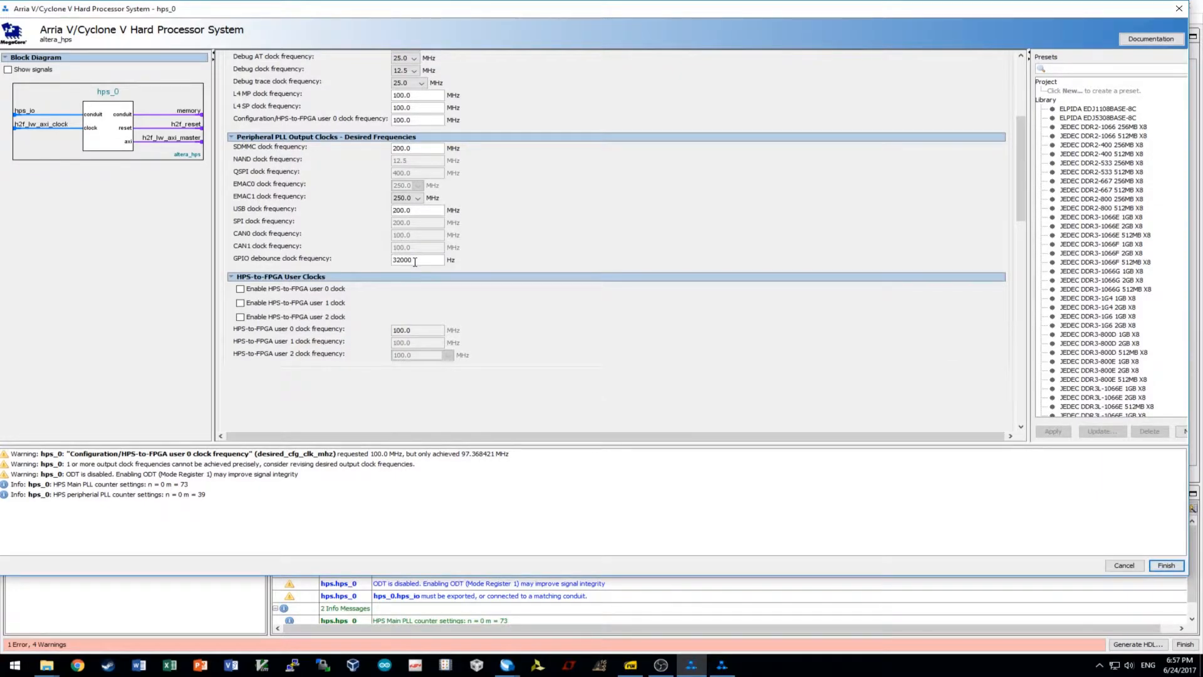
scroll(599, 263, up, 6)
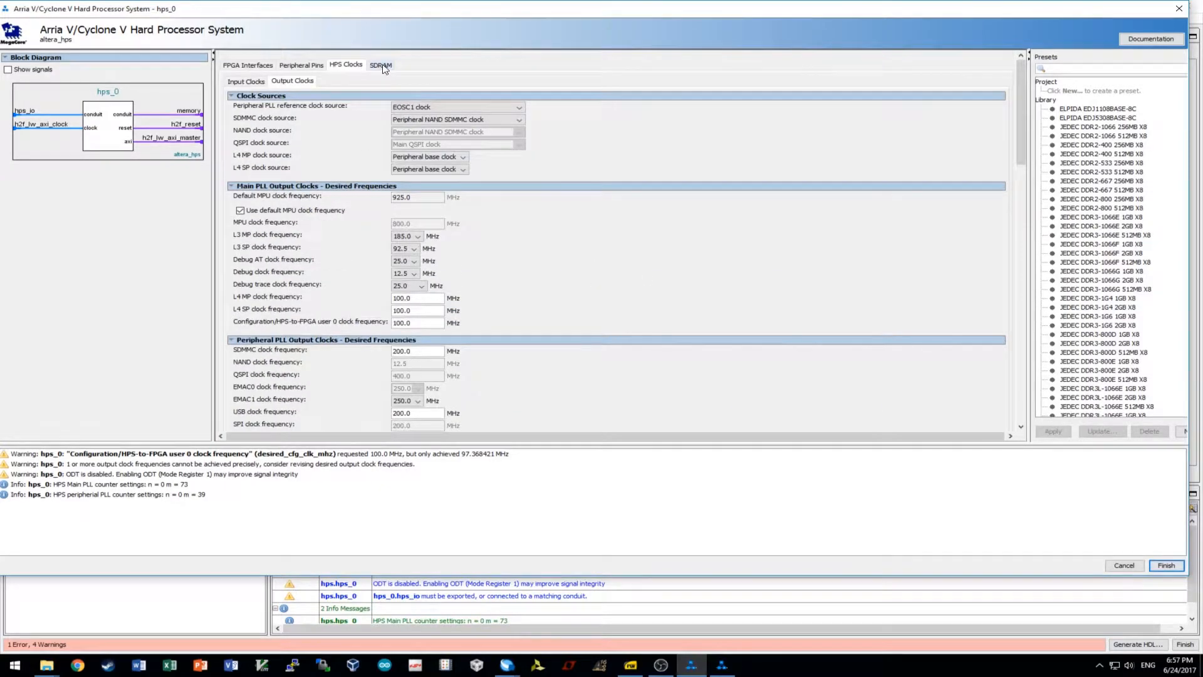
Look over the HPS SDRAM PHY, memory parameters, timing and board settings pages.
click(381, 65)
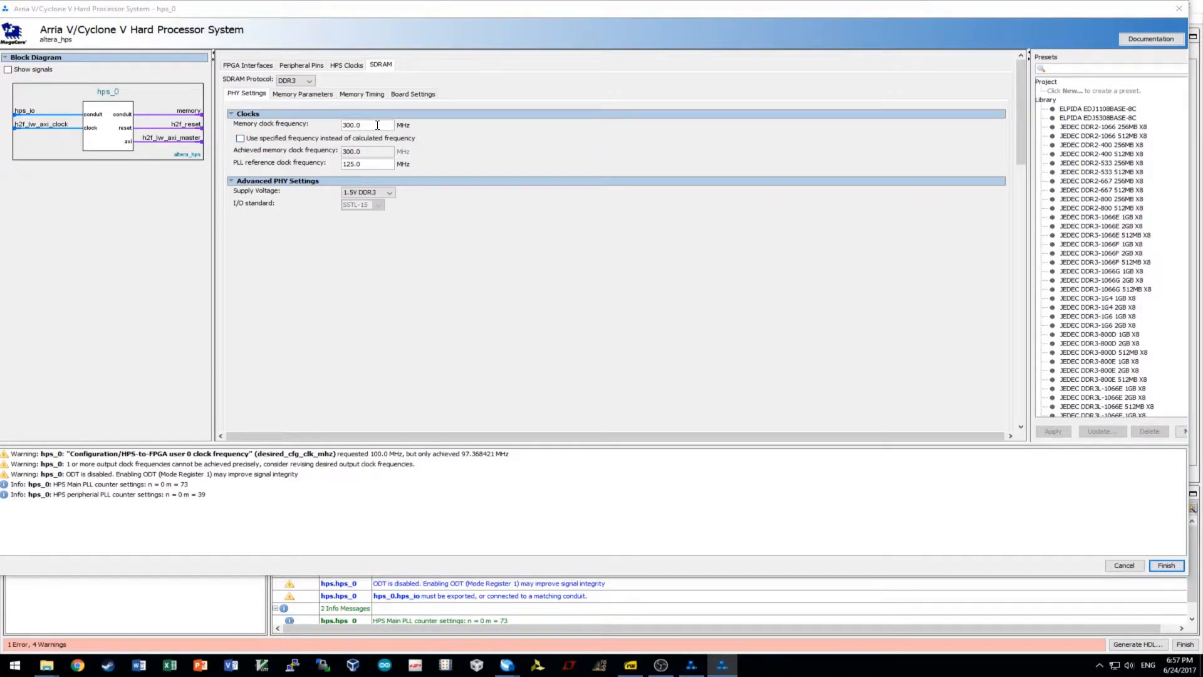
double_click(377, 125)
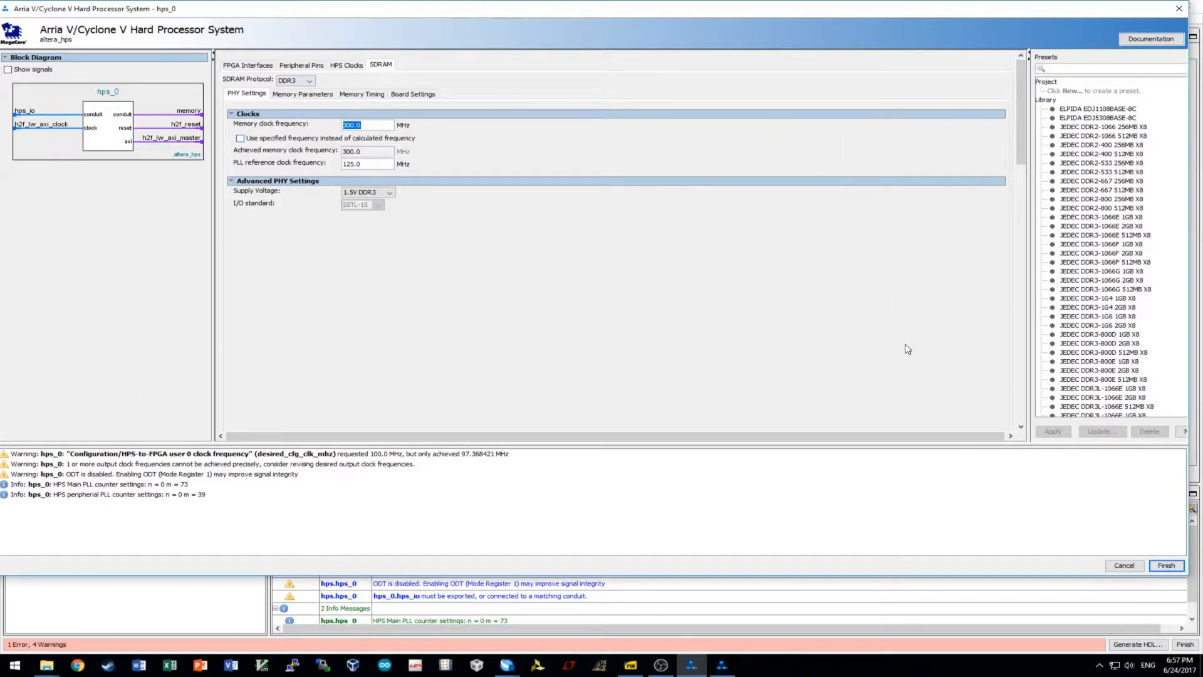
click(291, 95)
click(362, 94)
click(412, 95)
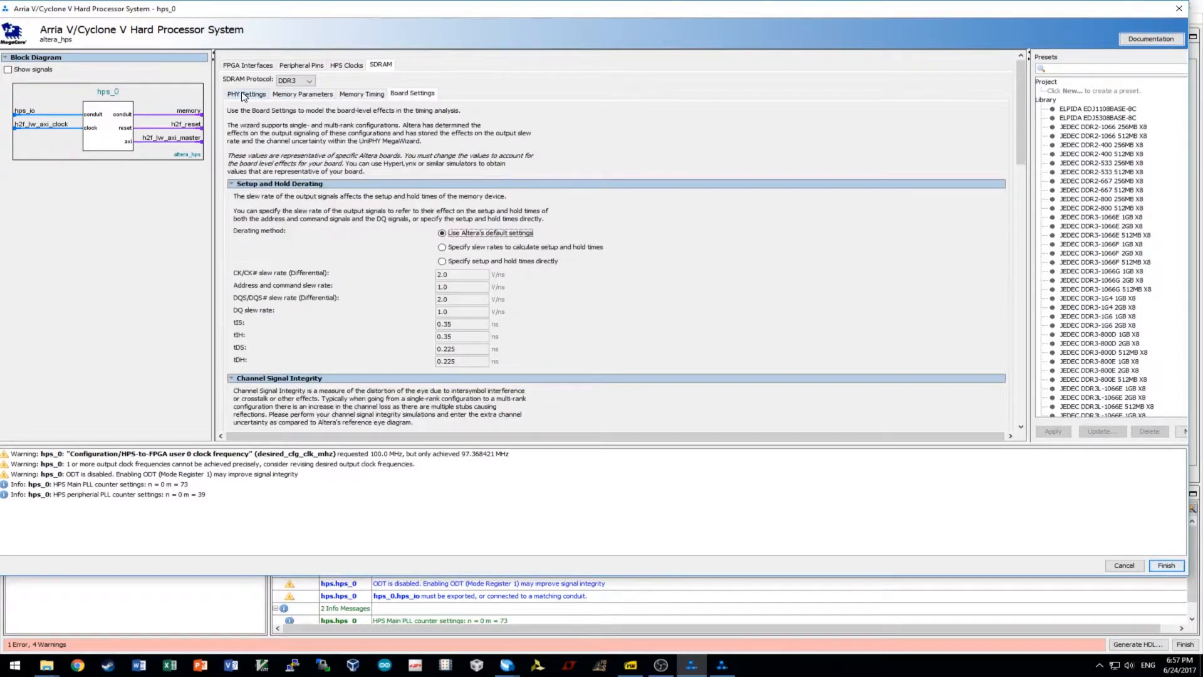
click(246, 94)
Set the SDRAM memory clock to 400 MHz and PLL reference clock to 25 MHz.
drag(370, 125, 199, 124)
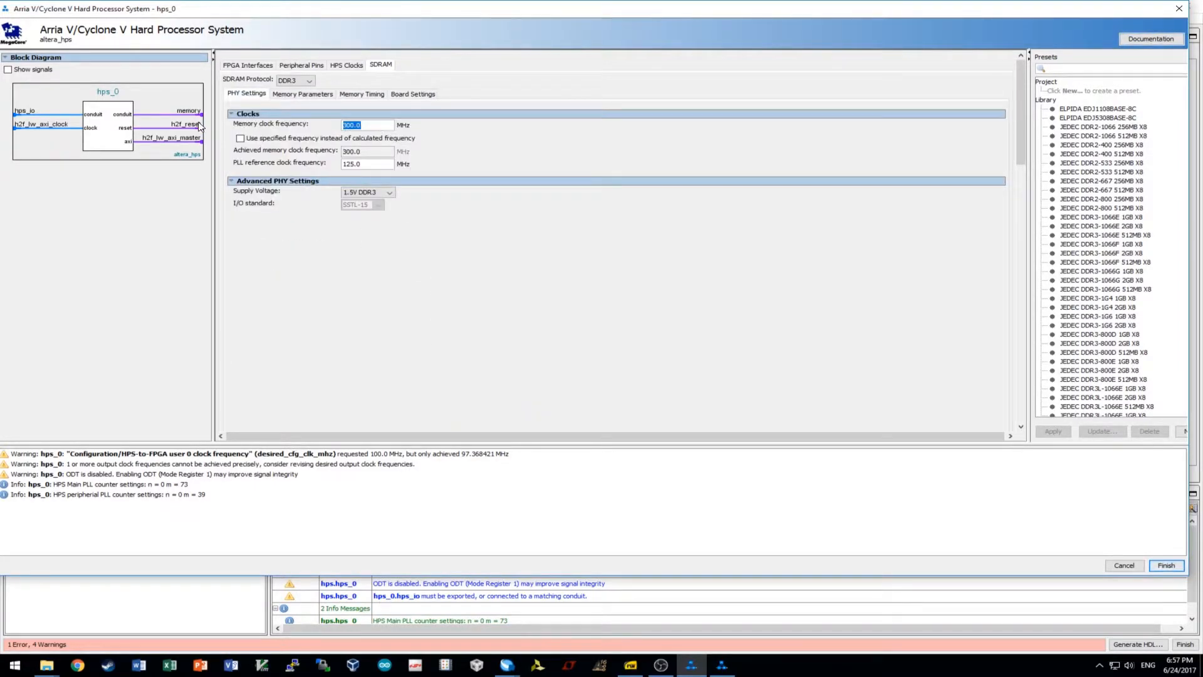
text(400)
click(382, 165)
double_click(369, 164)
text(25)
Choose Micron as the DDR3 memory vendor with a 32-bit total interface width.
click(303, 94)
click(247, 93)
click(303, 94)
click(370, 132)
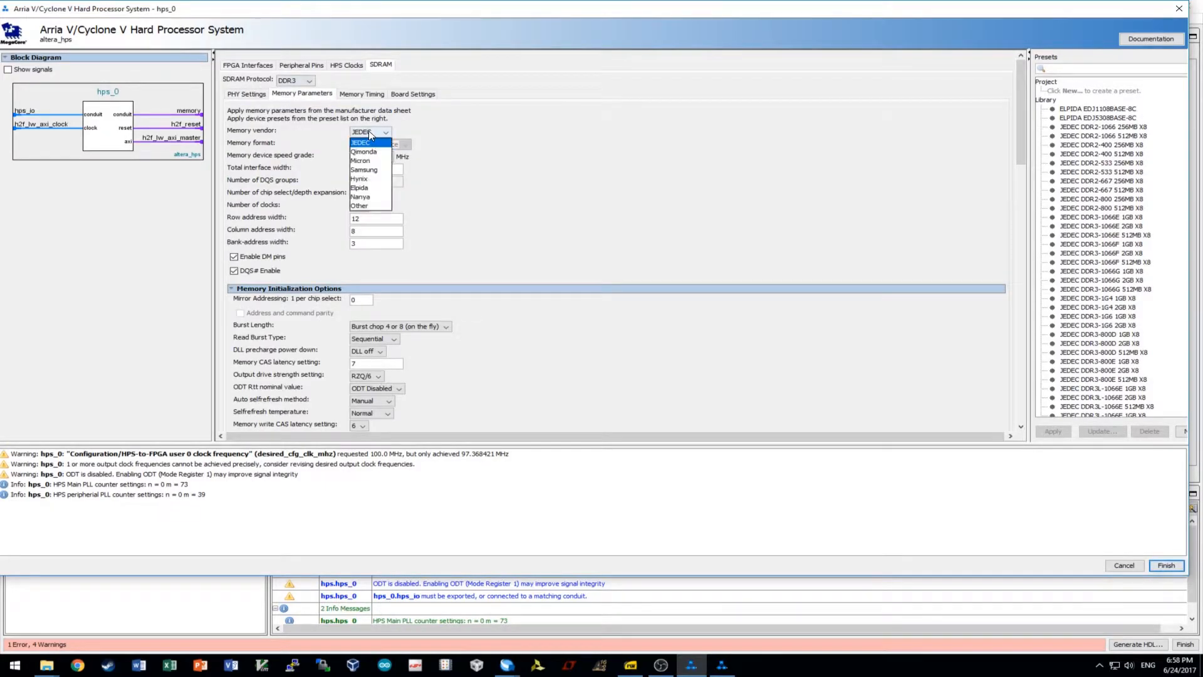
click(363, 162)
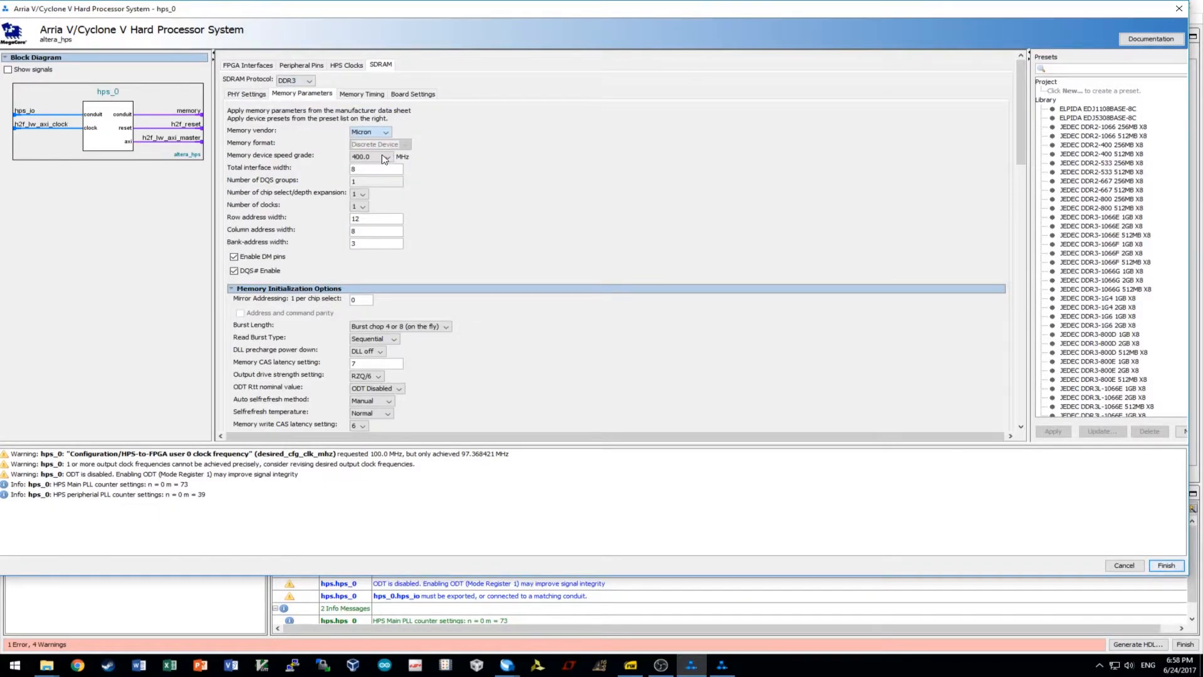
double_click(391, 169)
text(32)
key(BackSpace)
key(BackSpace)
text(32)
Set the row address width to 15 and the column address width to 10.
click(394, 217)
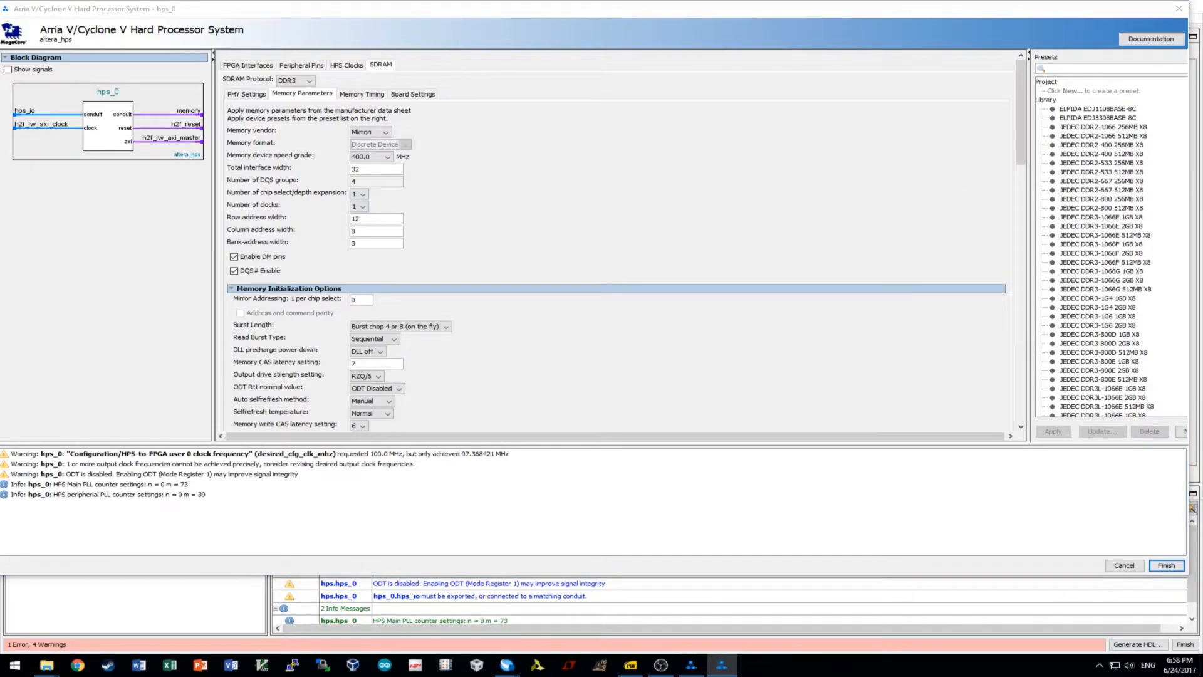
drag(377, 219, 322, 222)
text(15)
click(387, 232)
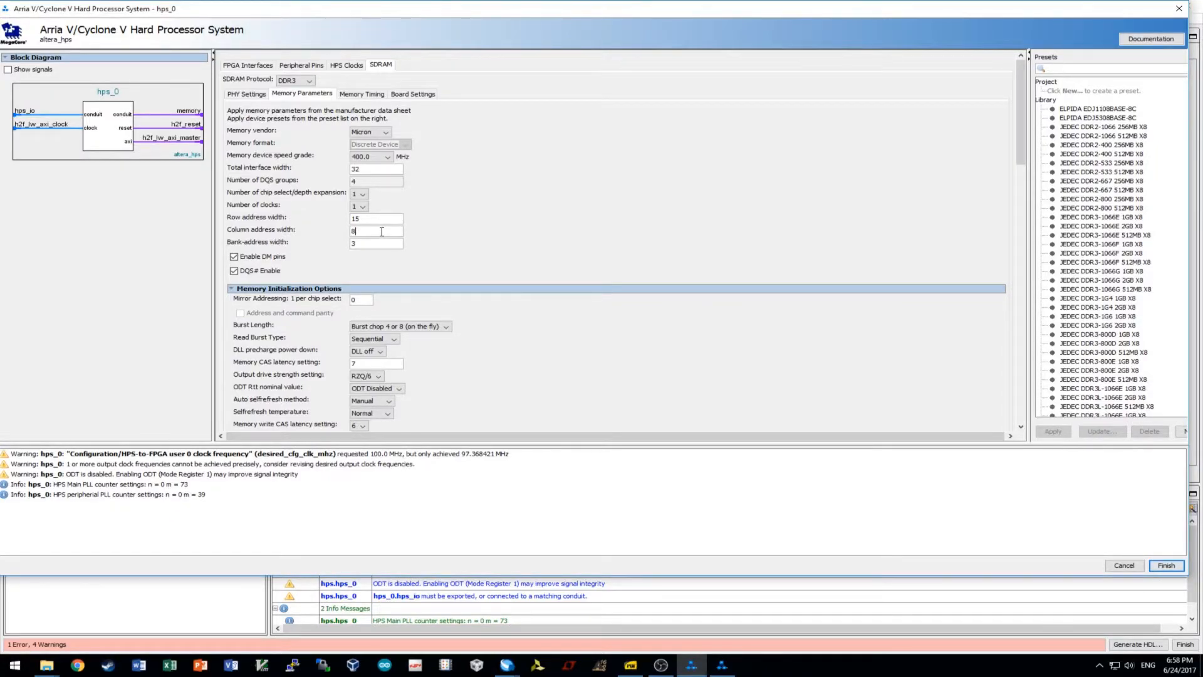
drag(382, 232, 344, 236)
text(19)
click(390, 242)
Set memory CAS latency 11, ODT Rtt nominal RZQ/6 and write CAS latency 7.
click(360, 300)
double_click(386, 364)
text(11)
click(392, 244)
click(389, 389)
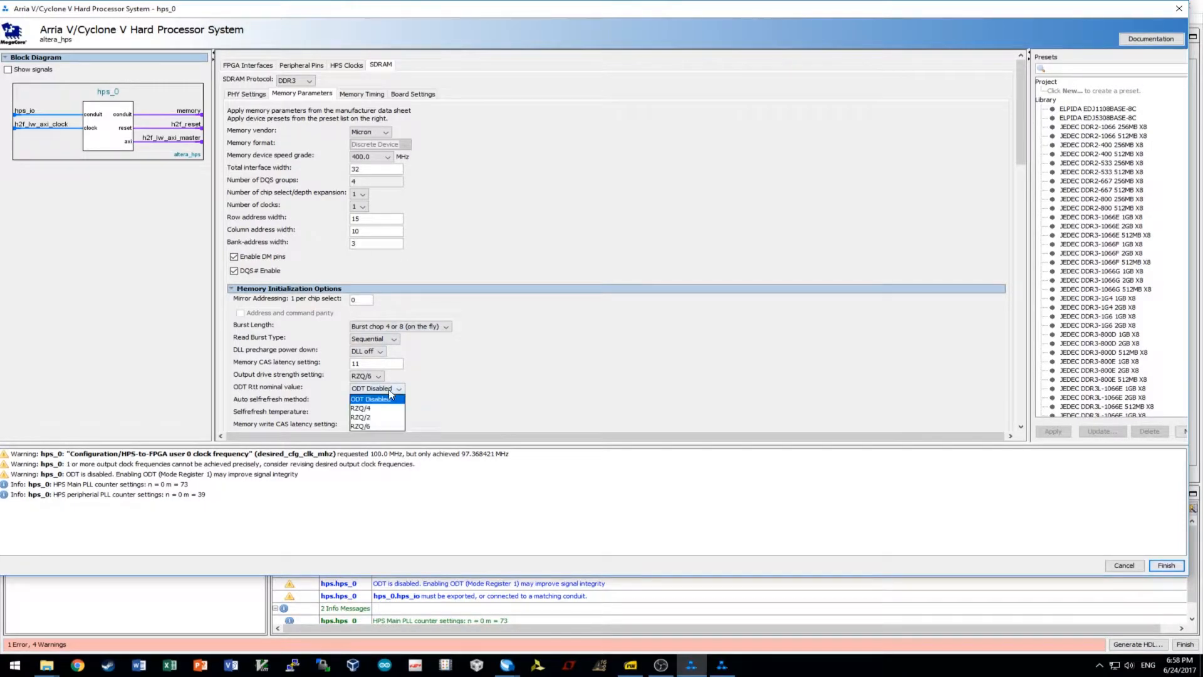
click(375, 427)
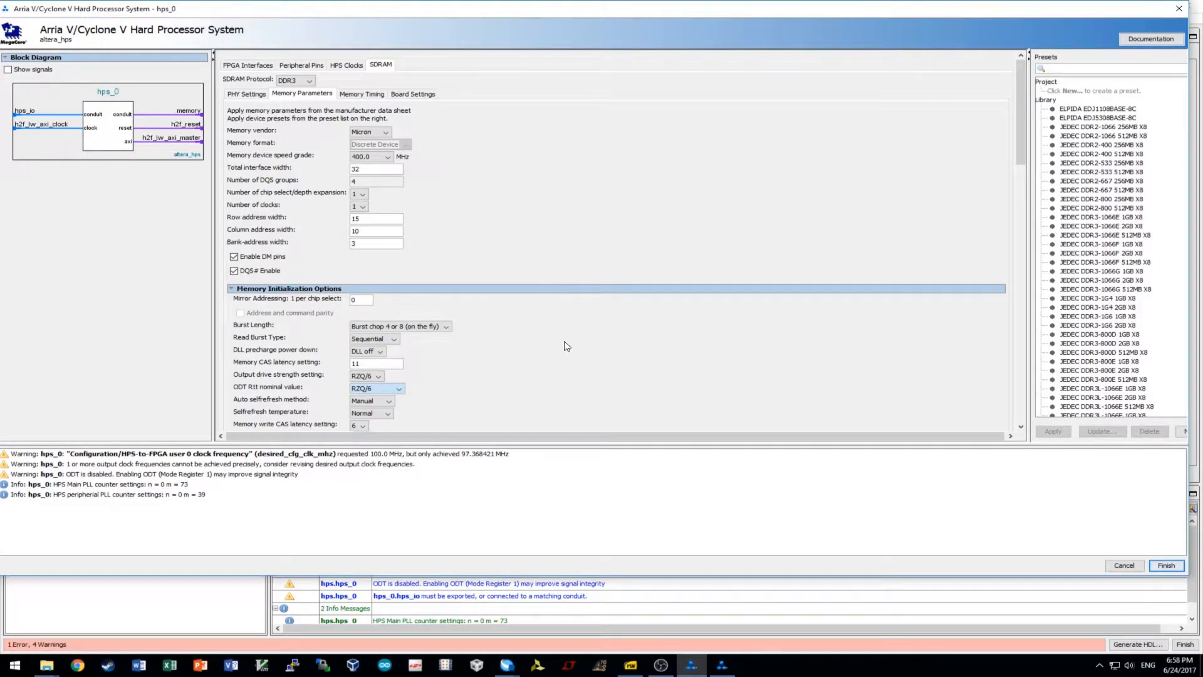
scroll(567, 347, down, 3)
click(361, 224)
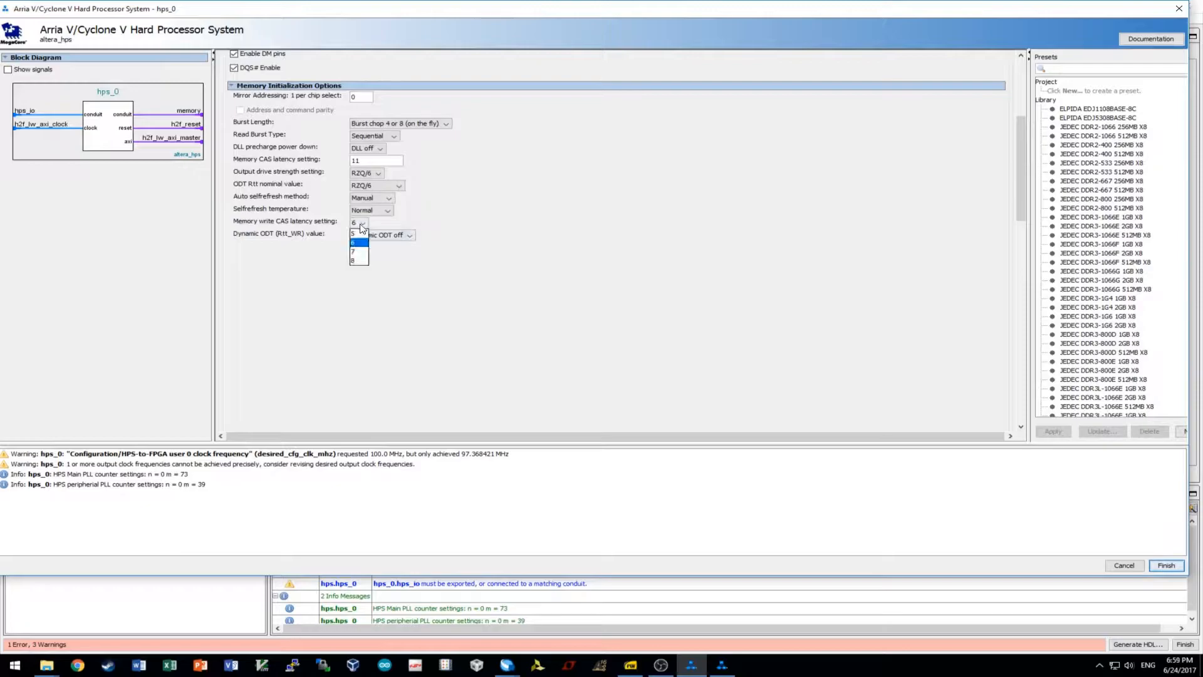
click(354, 252)
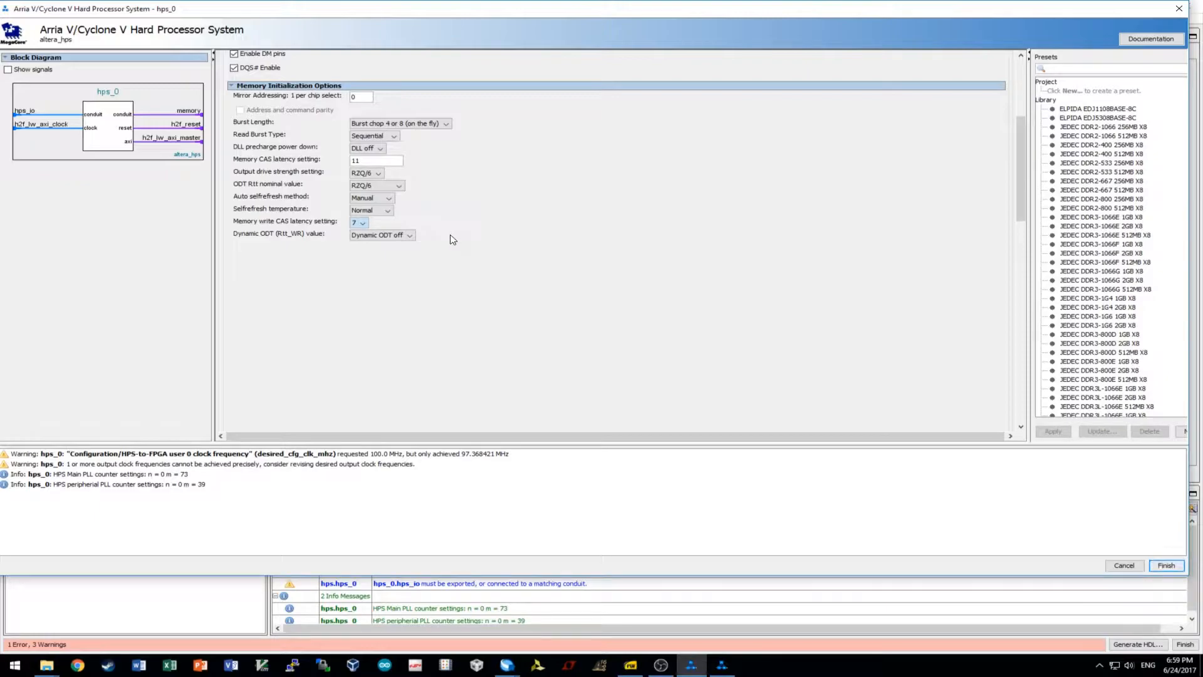
scroll(553, 253, up, 5)
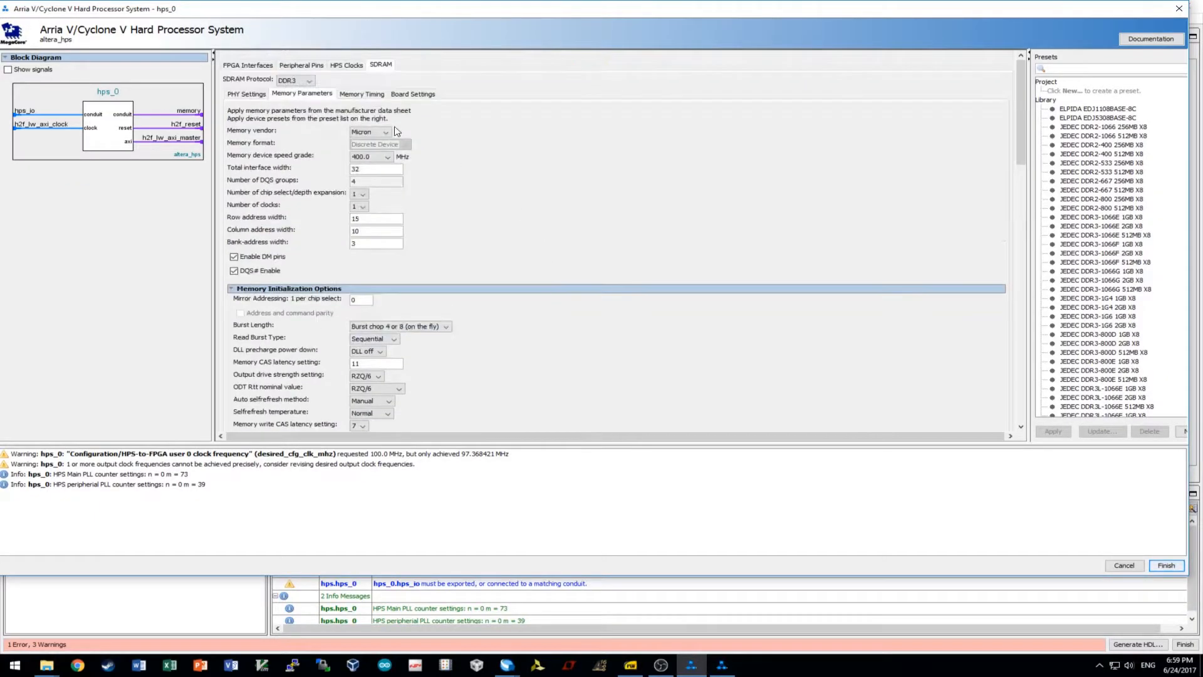
On the Memory Timing tab, enter tIS 190, tIH 140, tDS 30, tDH 65, and end tDQSQ in 5.
click(357, 95)
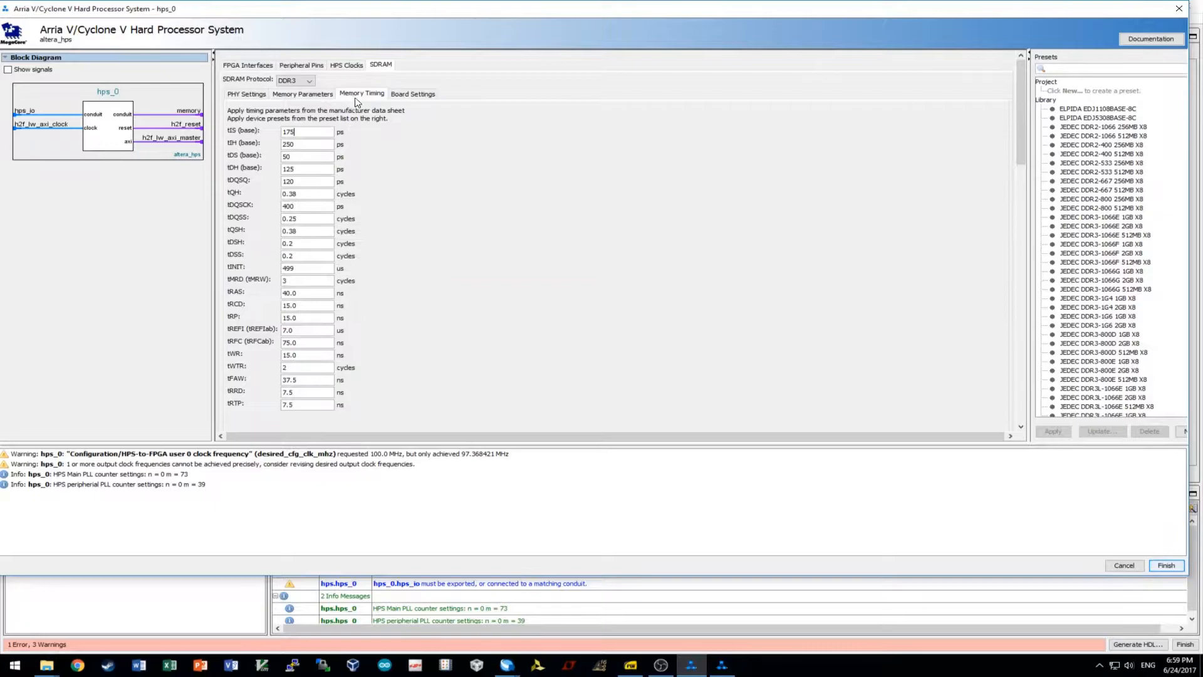
key(alt+Tab)
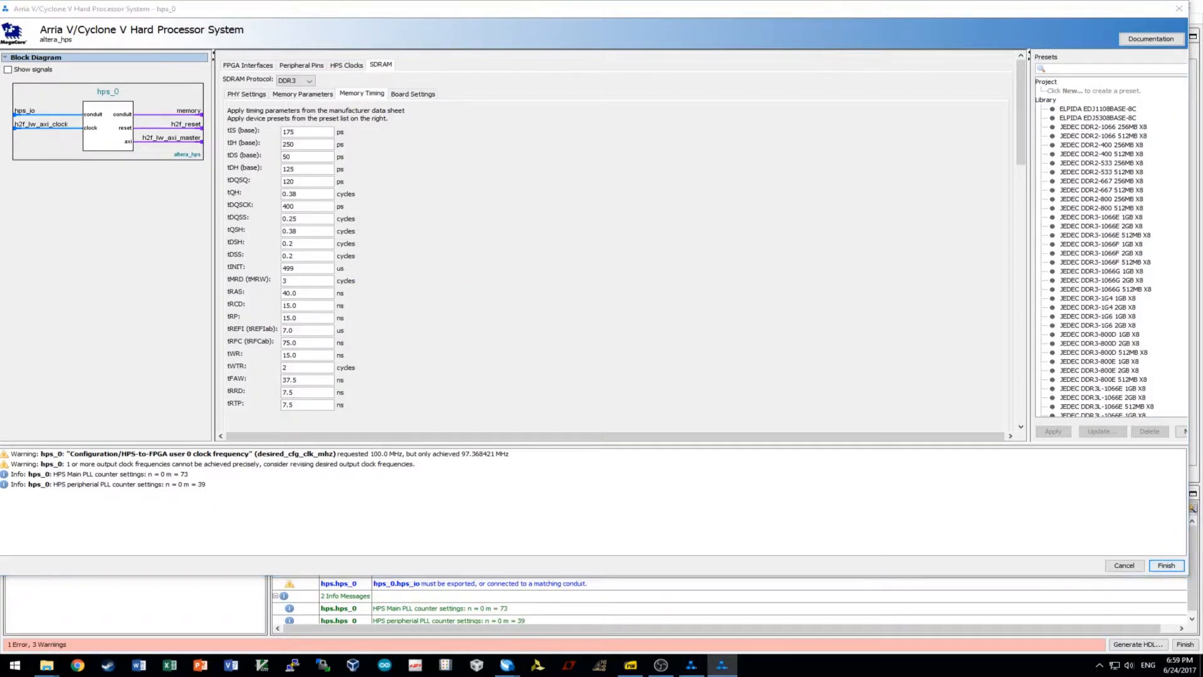
key(alt+Tab)
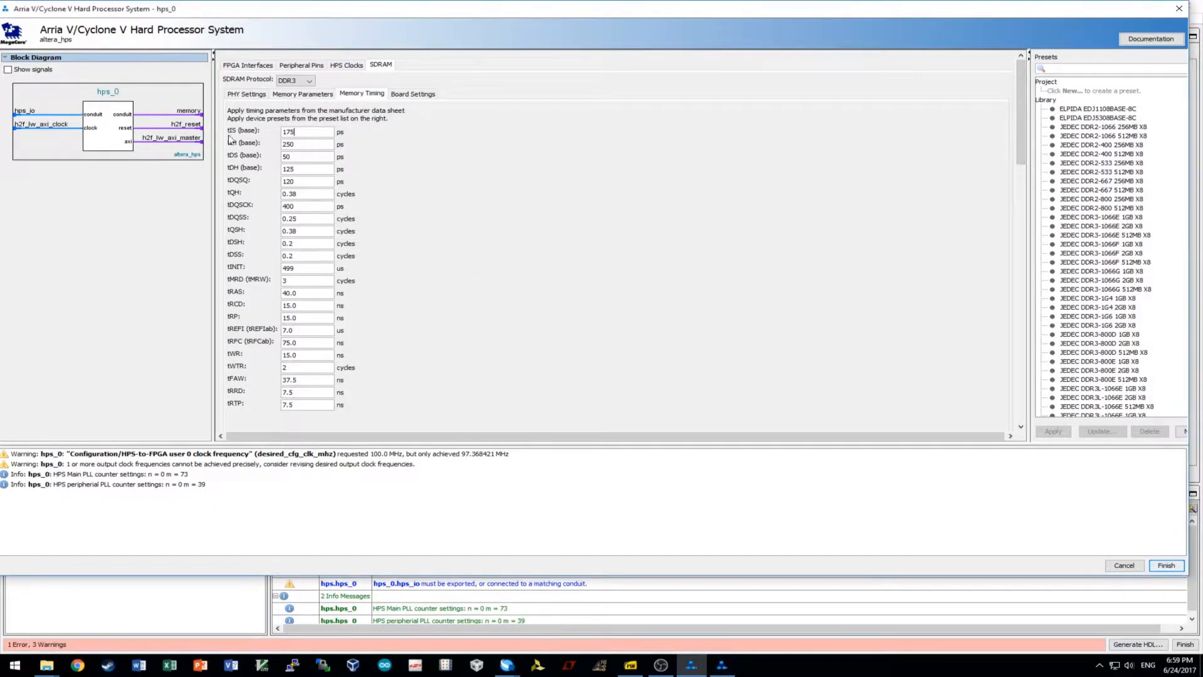
drag(320, 132, 148, 133)
text(190)
key(Tab)
key(BackSpace)
key(BackSpace)
key(BackSpace)
text(140)
key(BackSpace)
key(BackSpace)
text(30)
key(Tab)
key(BackSpace)
key(BackSpace)
key(BackSpace)
text(65)
key(BackSpace)
text(5)
Set tDQSCK to 255, tDSH to 2, tINIT to 500 and tMRD to 4.
key(Tab)
key(BackSpace)
key(BackSpace)
key(BackSpace)
text(255)
key(Tab)
key(BackSpace)
key(Tab)
key(BackSpace)
click(319, 242)
key(BackSpace)
text(2)
key(BackSpace)
key(BackSpace)
text(500)
key(Tab)
key(BackSpace)
text(4)
Set tRAS to 35.0, tRCD and tRP to 13.75, and end tREFI in 8.
key(BackSpace)
key(BackSpace)
key(BackSpace)
key(BackSpace)
text(35.0)
key(Tab)
key(BackSpace)
key(BackSpace)
key(BackSpace)
text(3.75)
key(Tab)
key(BackSpace)
key(BackSpace)
key(BackSpace)
text(3.64)
key(BackSpace)
text(75)
key(Tab)
key(BackSpace)
text(8)
Set tRFC to 260.0, tWTR to 4 cycles and tFAW to 45.0 ns.
key(Tab)
key(BackSpace)
key(BackSpace)
key(BackSpace)
key(BackSpace)
text(260.0)
key(Tab)
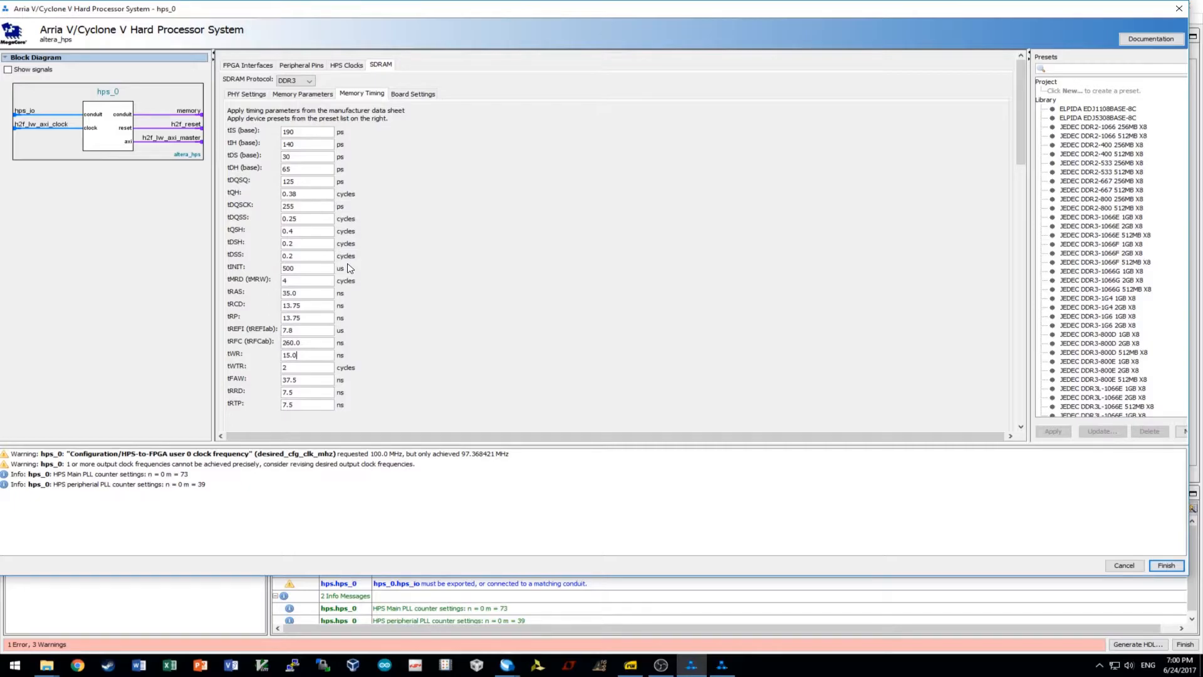
key(Tab)
key(BackSpace)
text(4)
key(Tab)
key(BackSpace)
key(BackSpace)
key(BackSpace)
key(BackSpace)
text(45.0)
key(Tab)
In Board Settings, set the maximum CK delay to 0.03 ns and DQS delay to 0.02 ns.
click(414, 94)
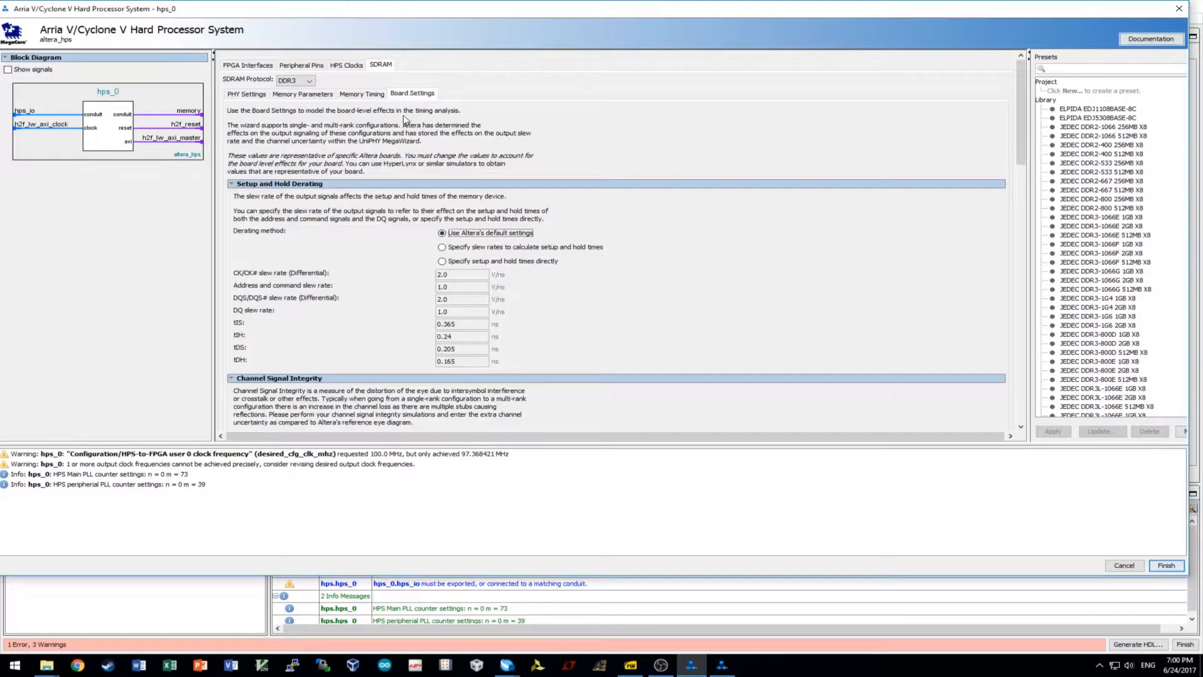
scroll(480, 233, down, 3)
scroll(481, 235, down, 4)
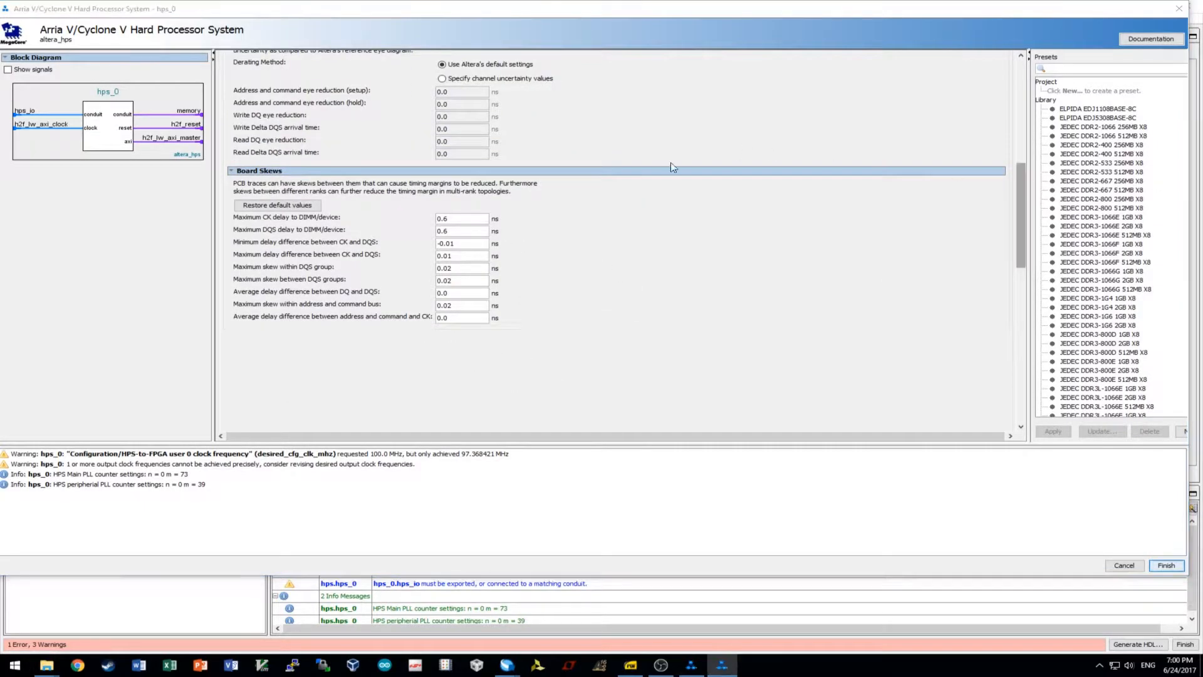
click(474, 220)
key(BackSpace)
text(03)
key(Tab)
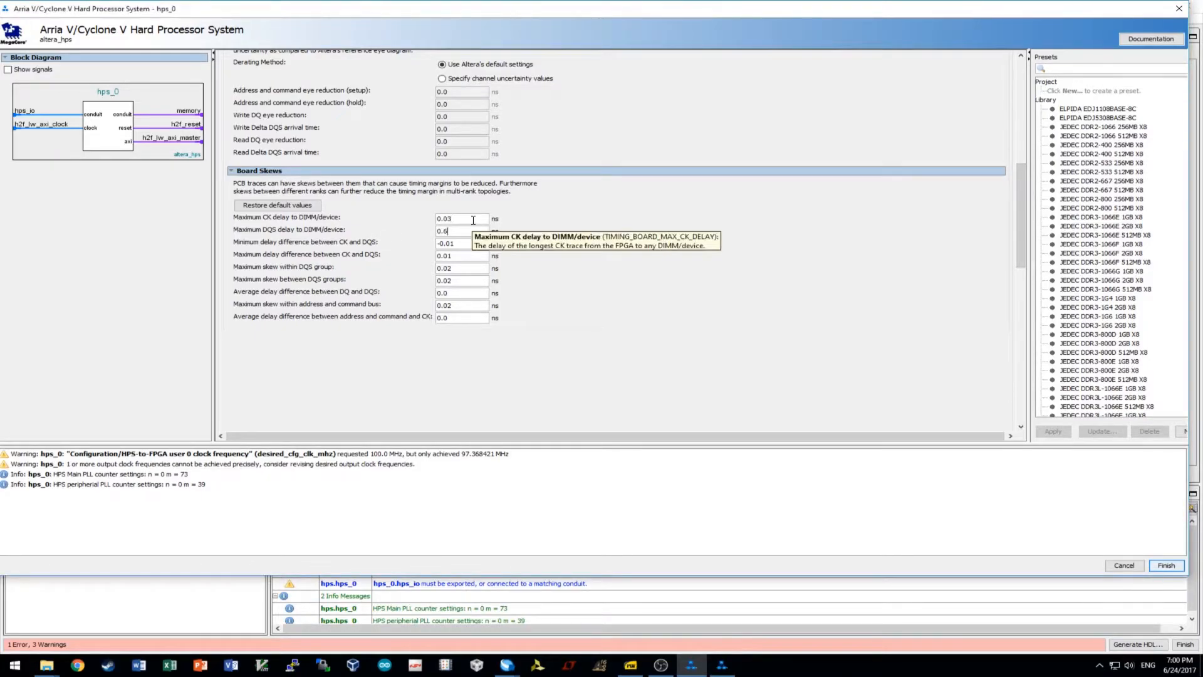
key(BackSpace)
text(02)
Enter the remaining board skews (0.06, 0.12, 0.01, 0.06, 0.01) and finish the HPS component.
key(BackSpace)
key(BackSpace)
key(BackSpace)
key(BackSpace)
key(BackSpace)
text(0.06)
key(BackSpace)
key(BackSpace)
text(12)
key(Tab)
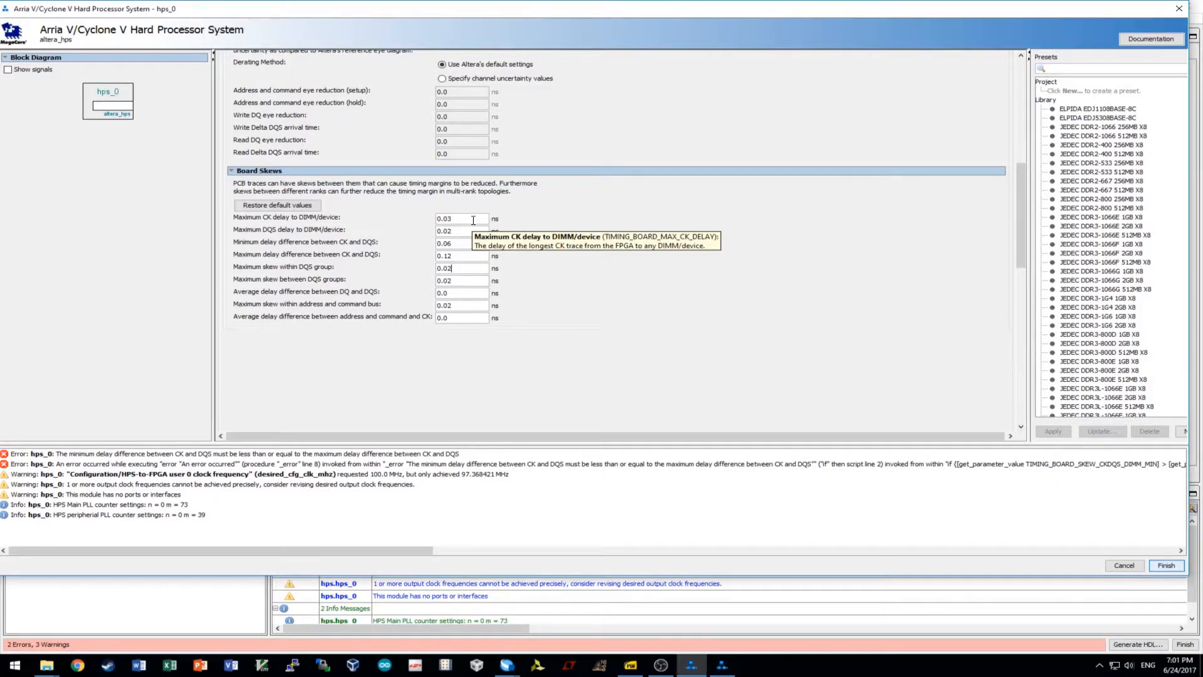
key(BackSpace)
text(1)
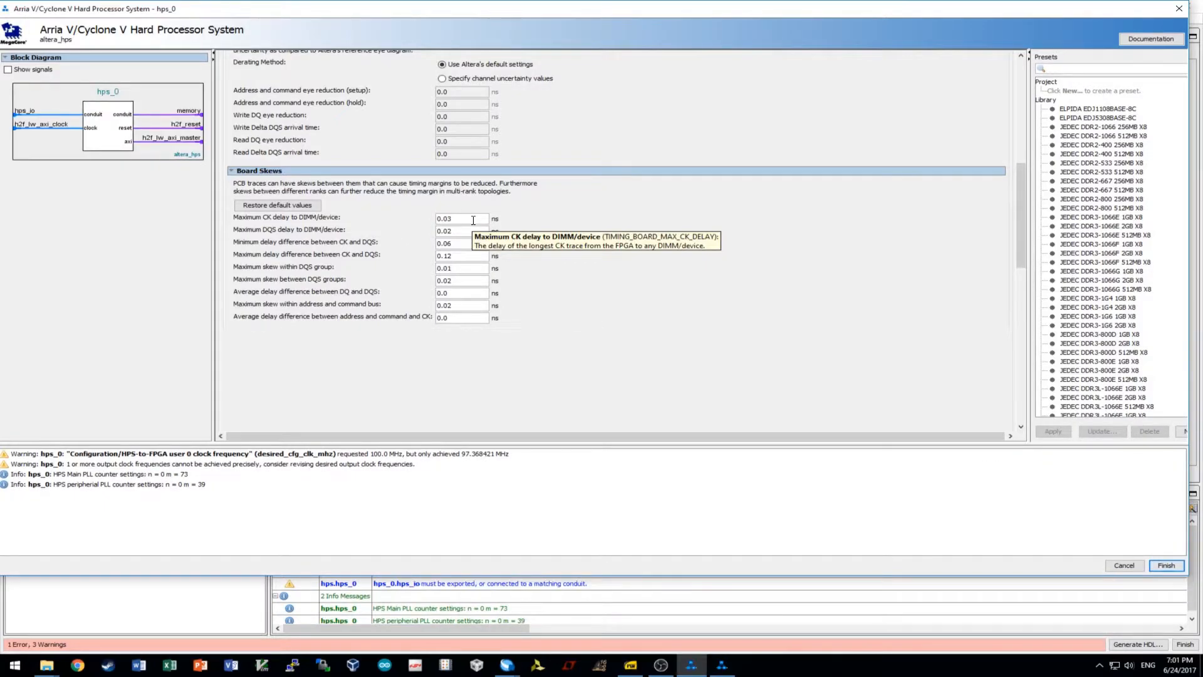
double_click(447, 279)
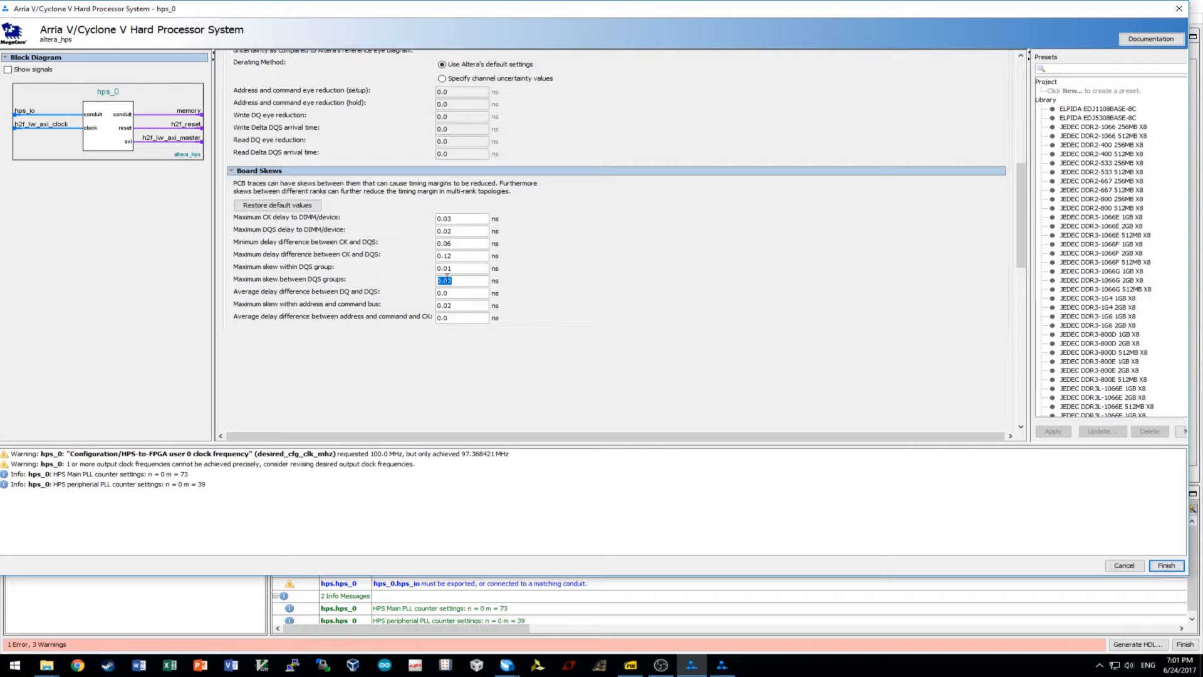
text(0.06)
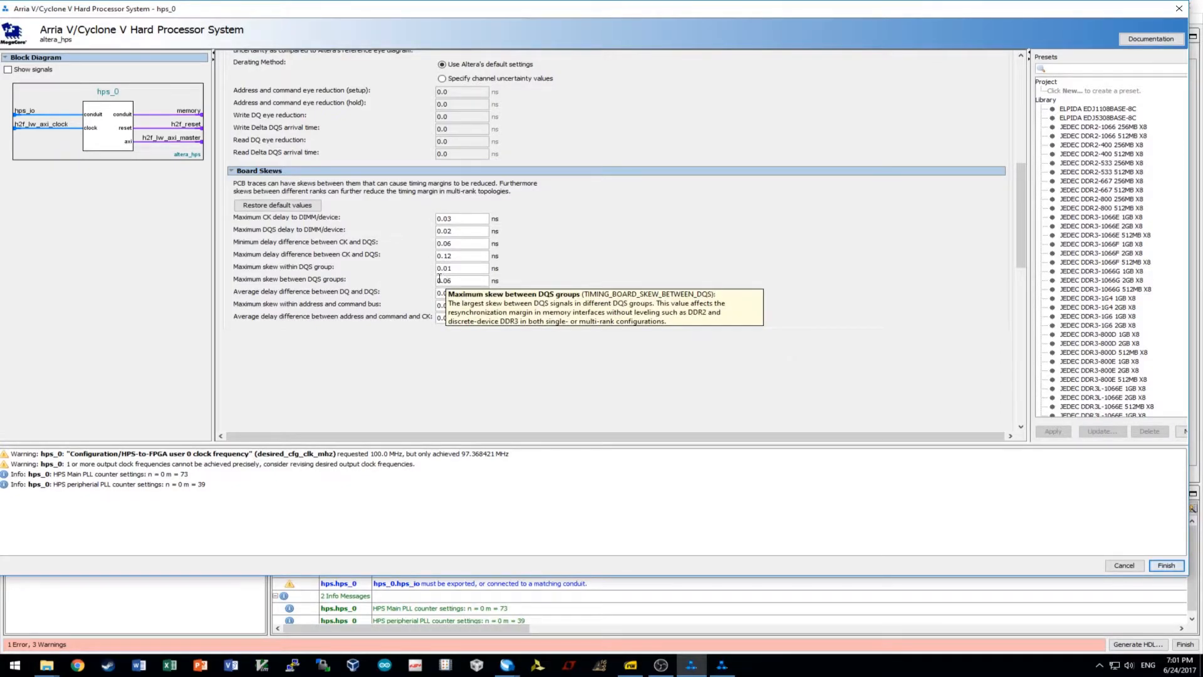
click(464, 317)
text(0.01)
click(467, 307)
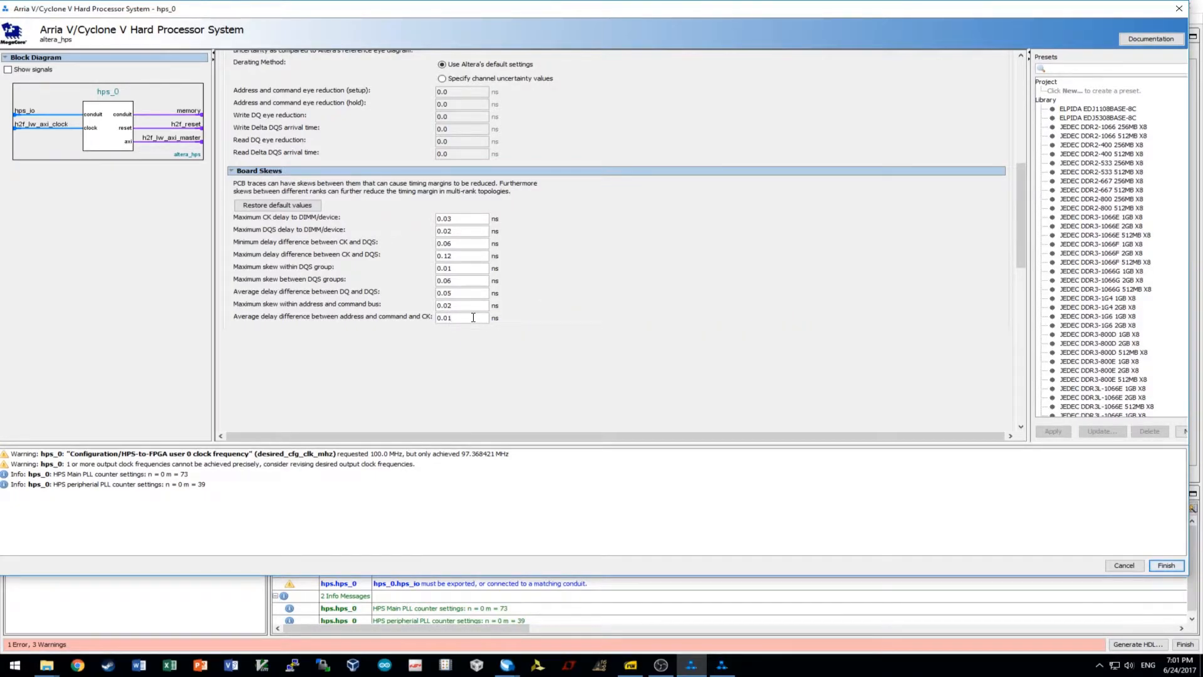
click(1167, 565)
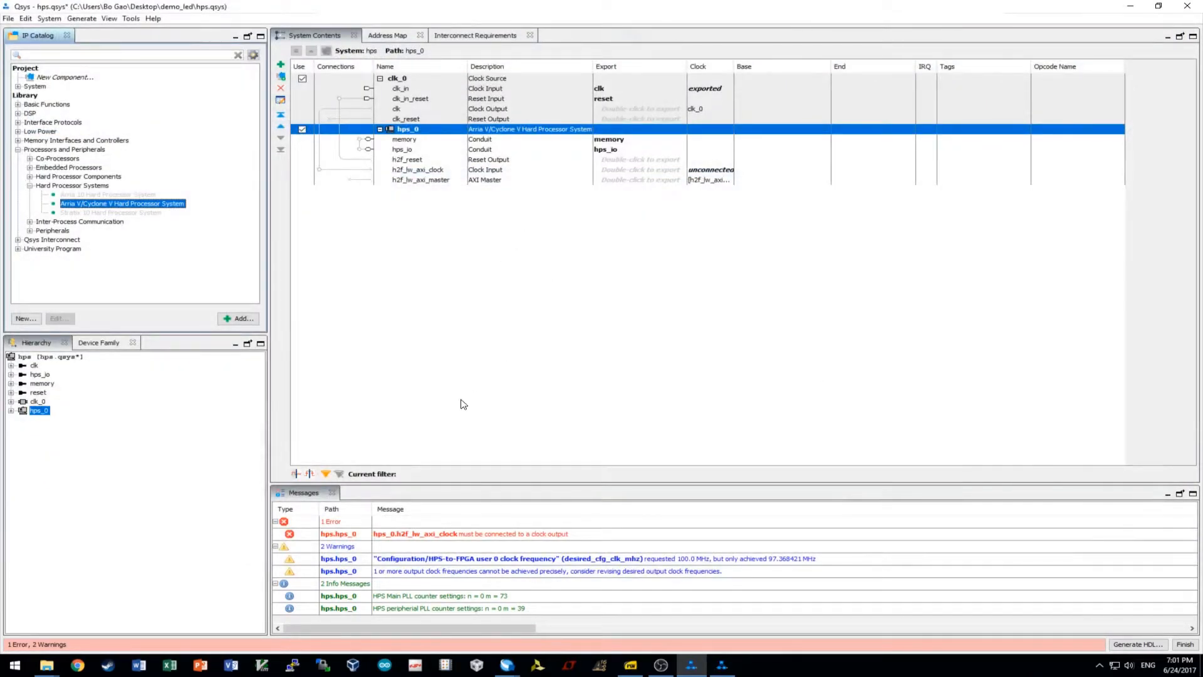
Wire clk_0's clock output to hps_0's h2f_lw_axi_clock input, clearing the clock error.
click(239, 320)
click(417, 161)
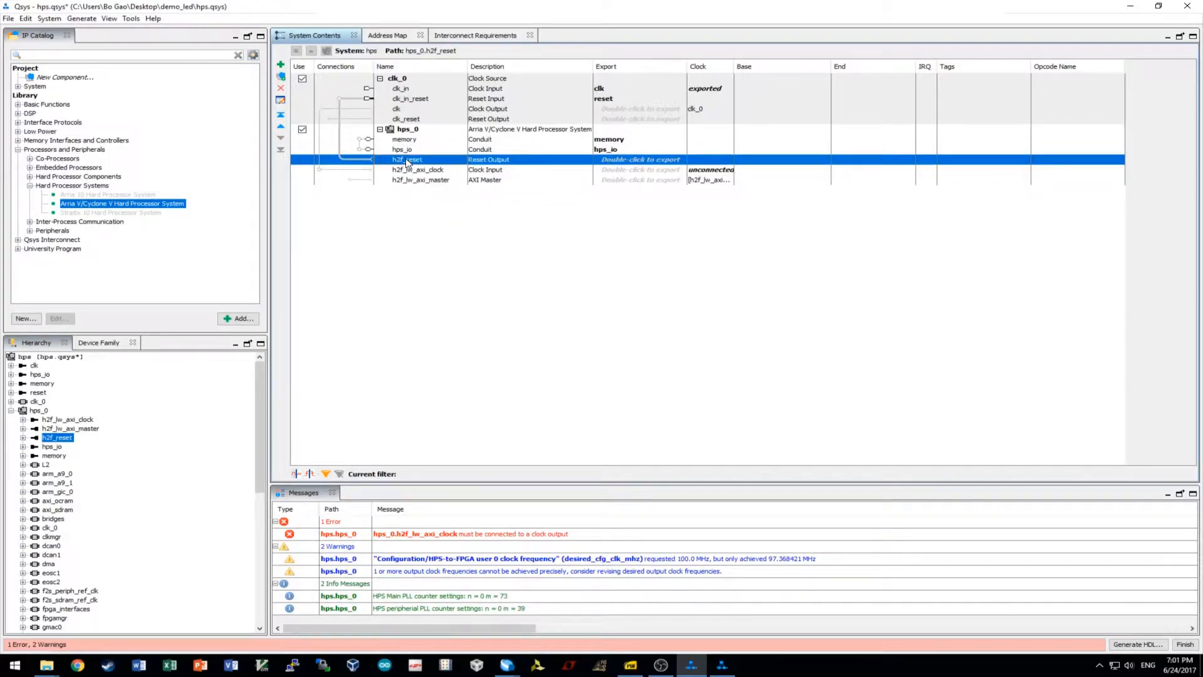
click(341, 100)
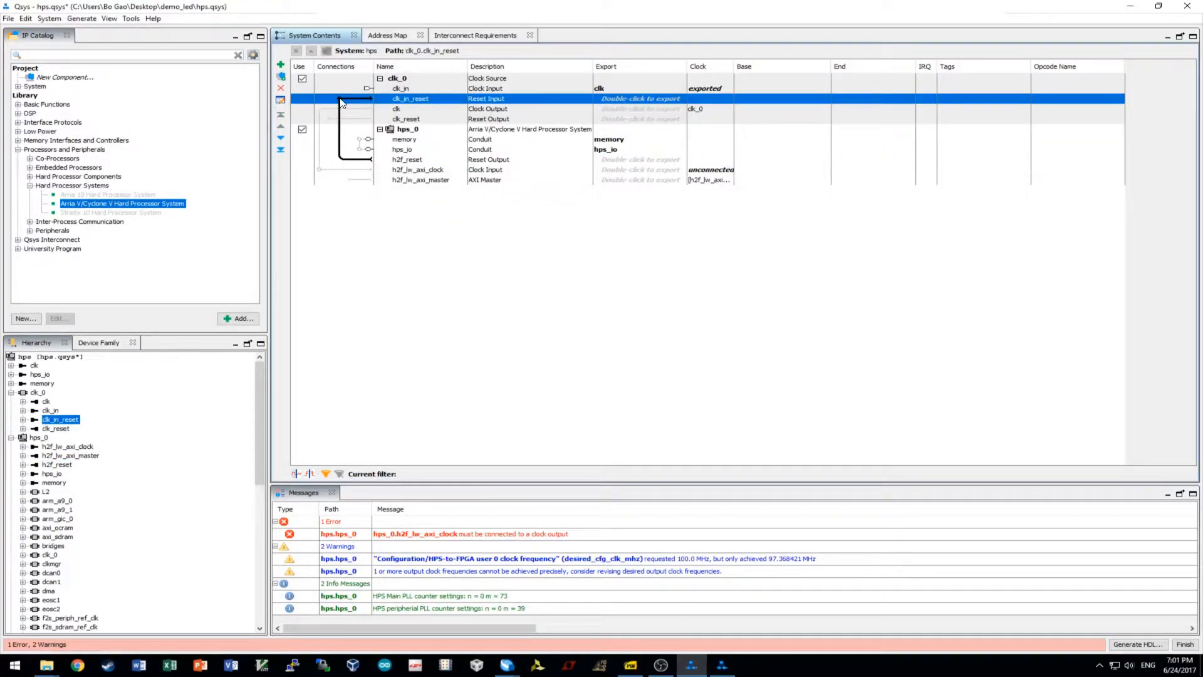
click(408, 111)
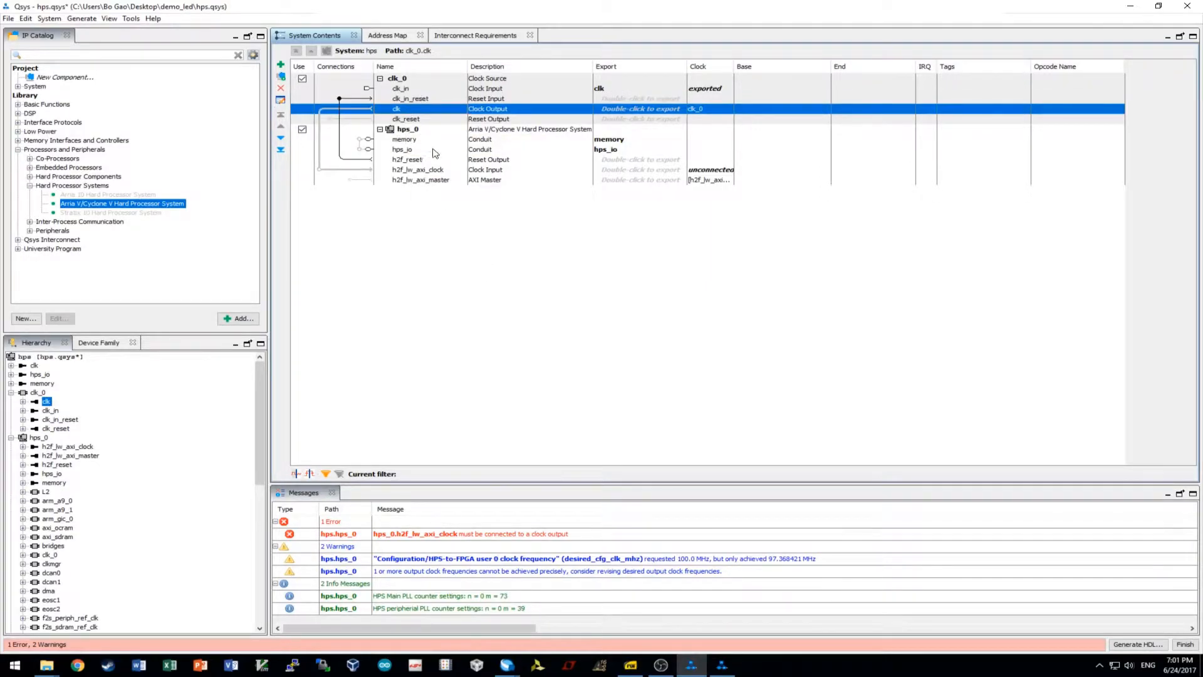
click(321, 170)
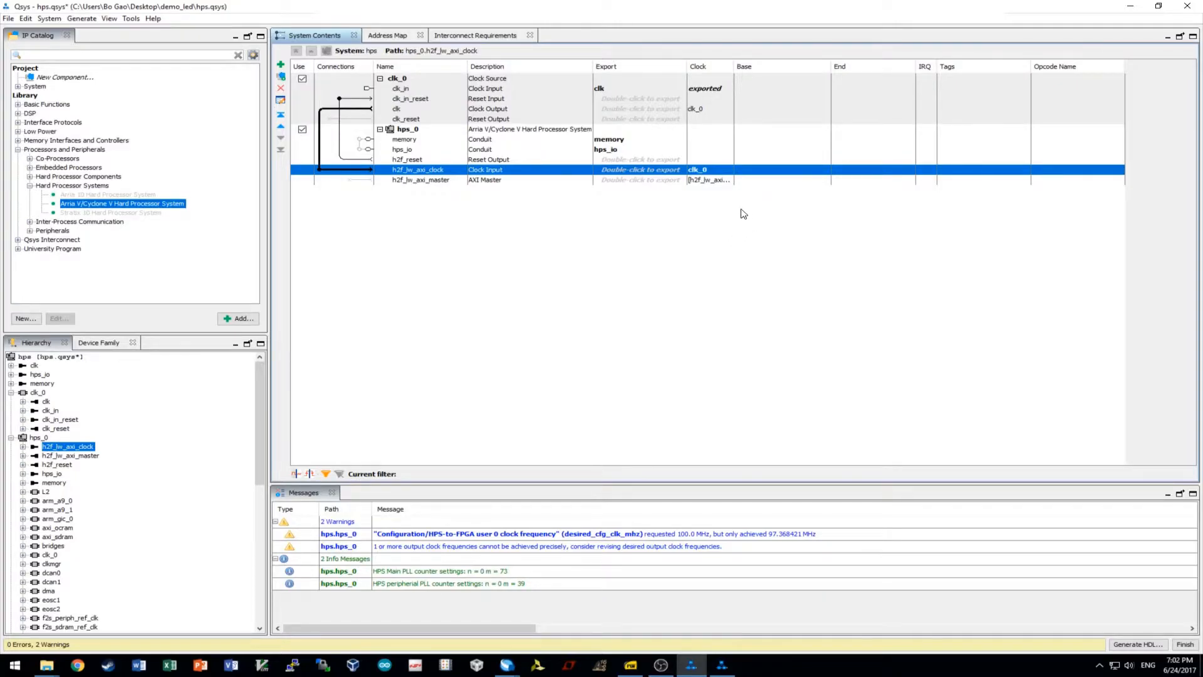
Add a PIO (Parallel I/O) component, found by searching 'pio', to the system.
right_click(433, 209)
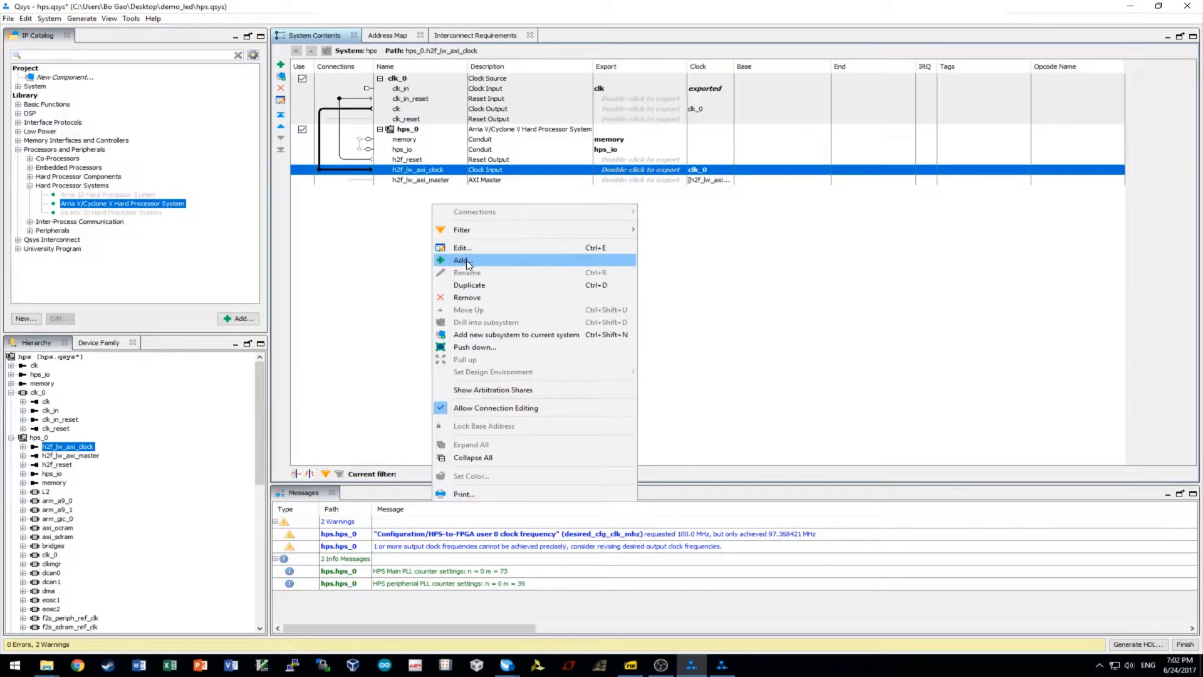
click(473, 262)
text(pio)
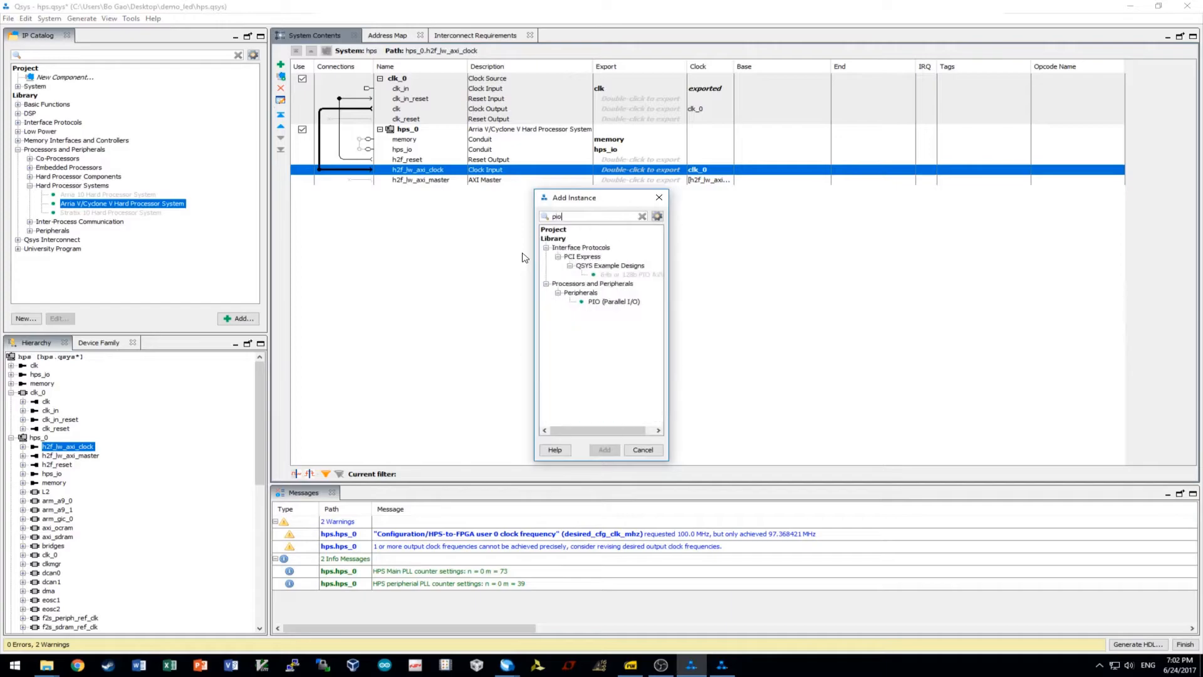
click(623, 301)
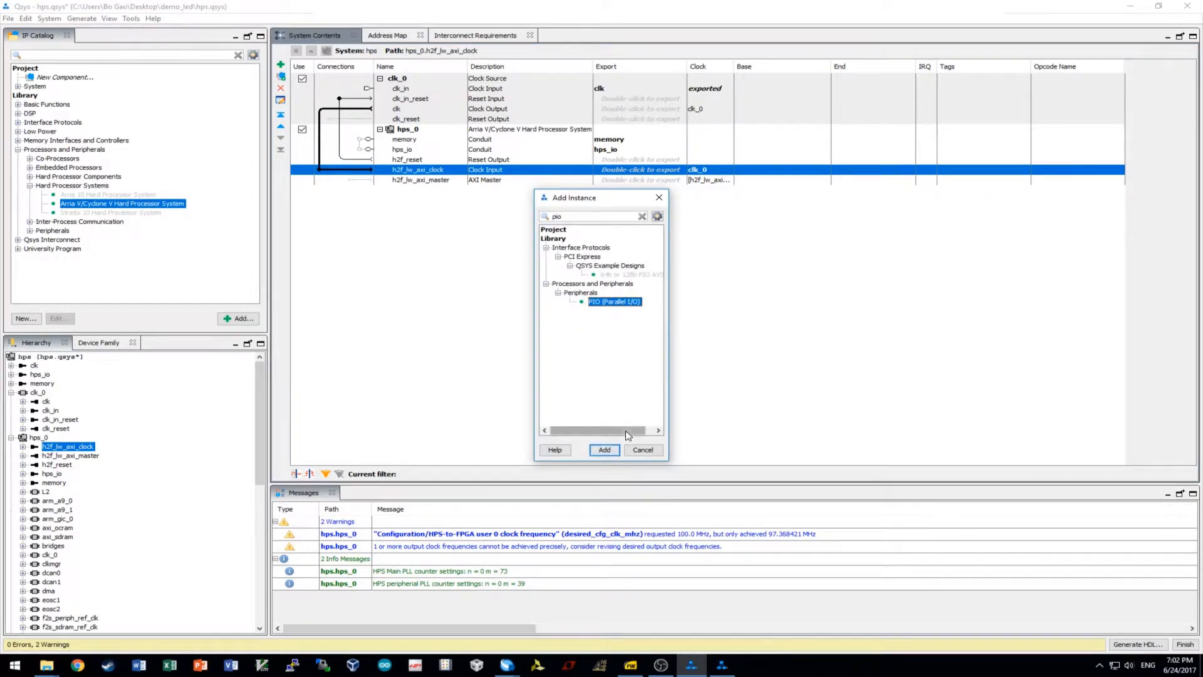
click(604, 450)
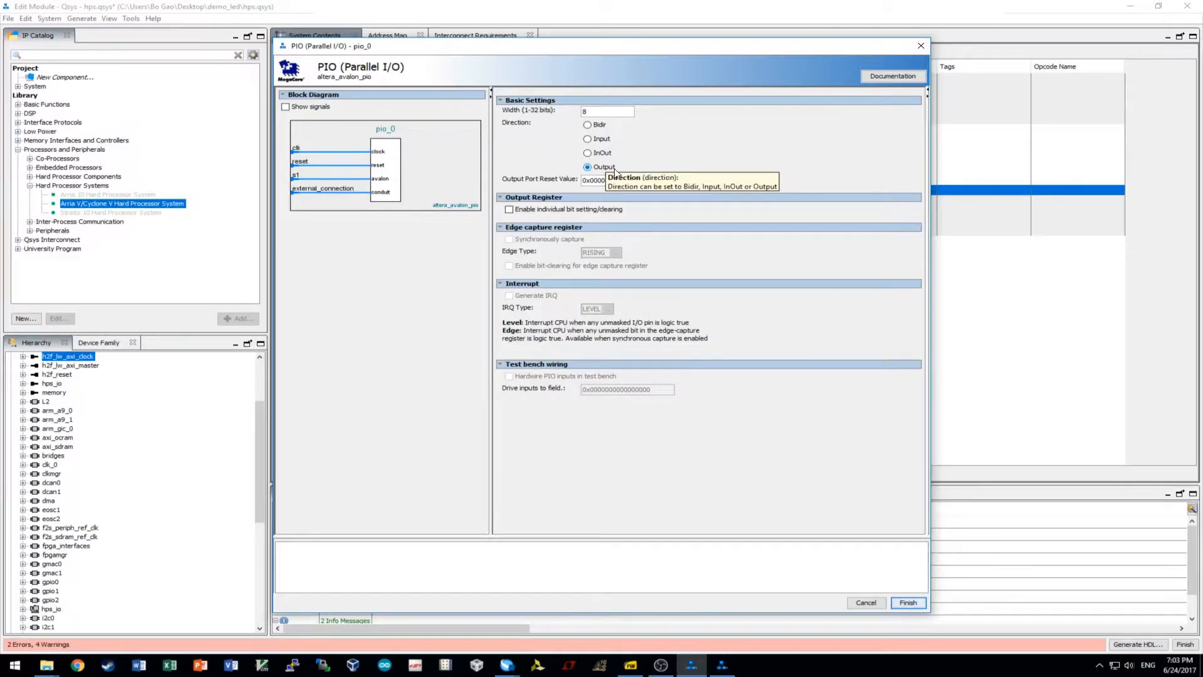
Bring the led.c file in GVIM to the front and scroll through it.
click(47, 665)
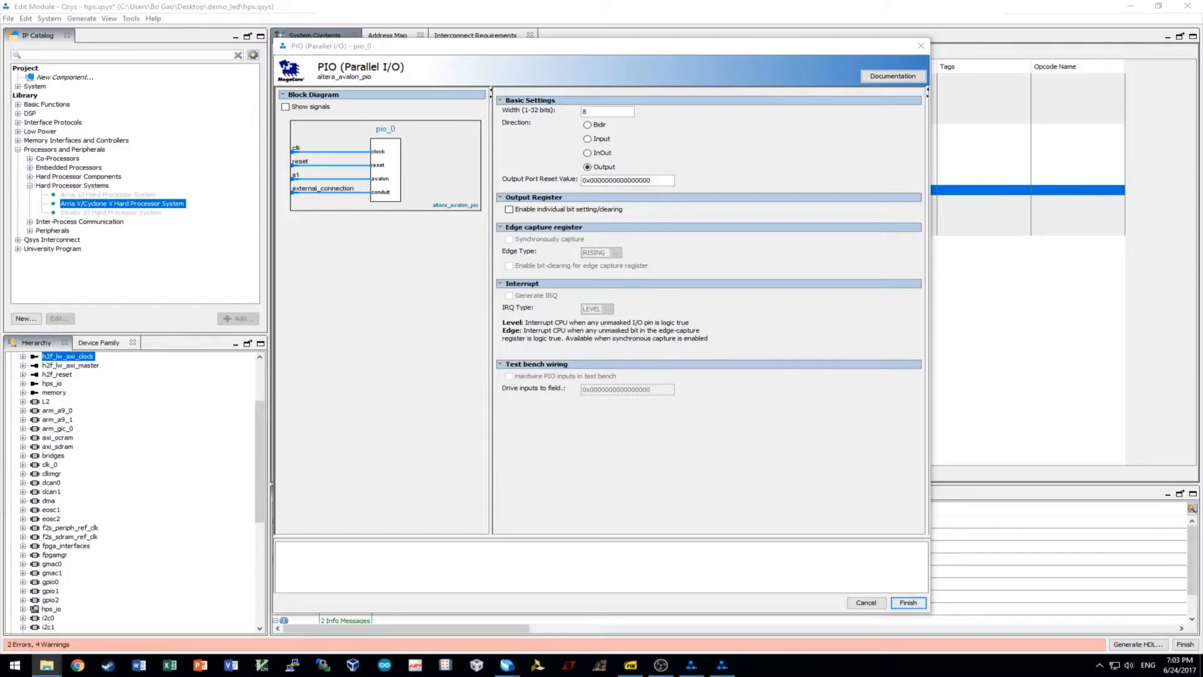
click(262, 665)
scroll(544, 227, down, 11)
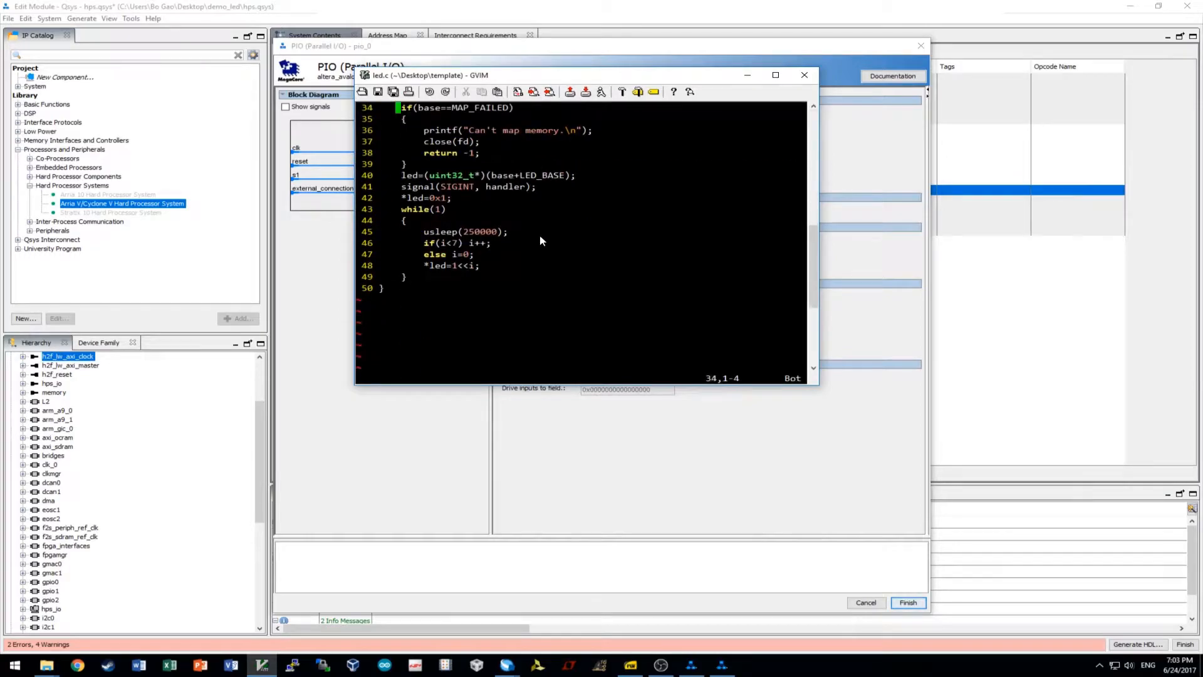
In led.c, add a '*led<<=1;' line below the '*led=1<<i' statement.
click(410, 198)
middle_click(420, 198)
click(509, 210)
click(461, 201)
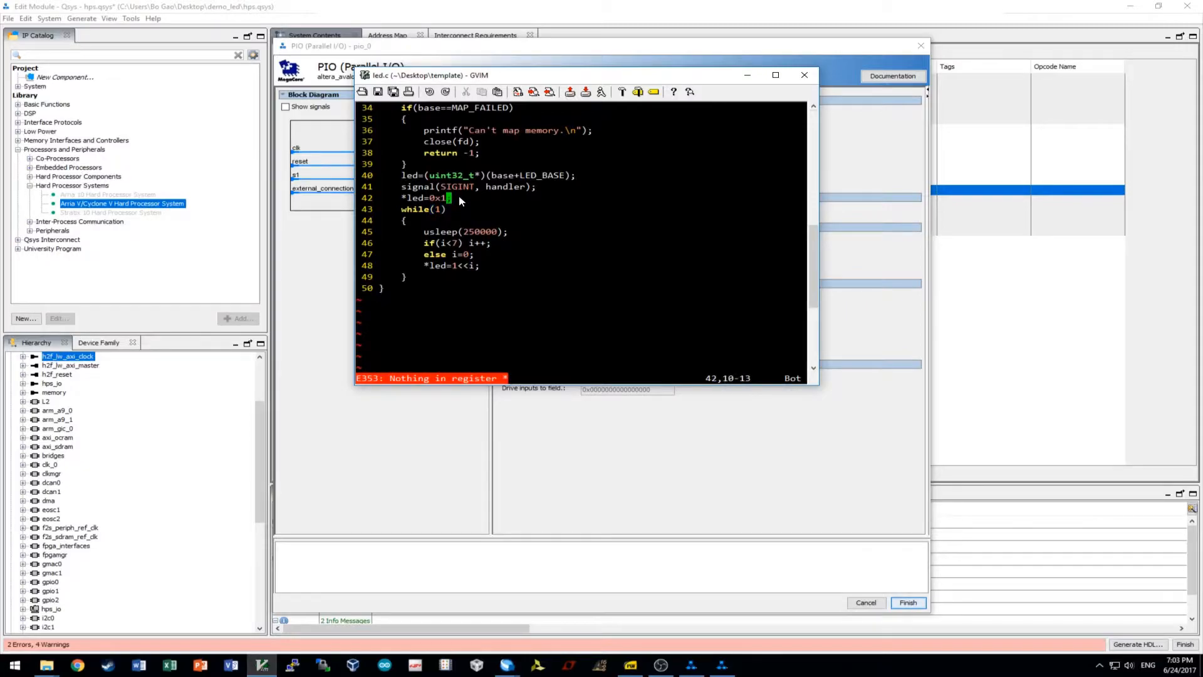
click(496, 268)
key(a)
key(Return)
text((led)
key(BackSpace)
key(BackSpace)
key(BackSpace)
key(BackSpace)
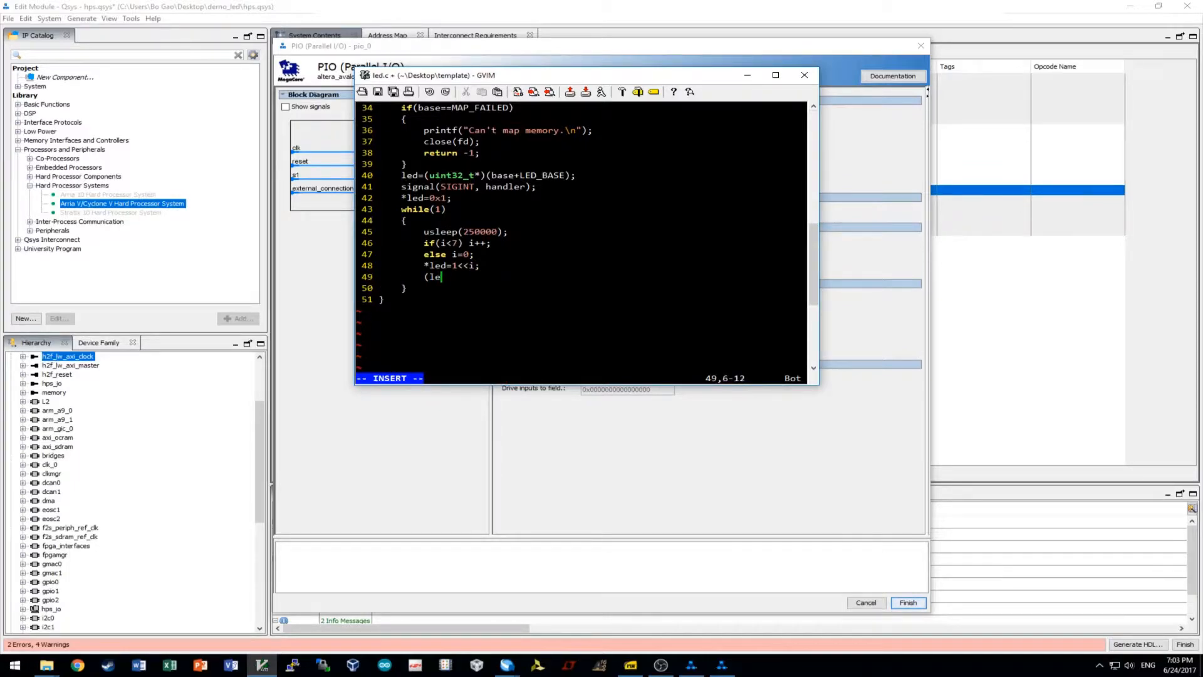
text(*led)
text(<=1;)
key(Left)
key(Left)
key(Left)
text(<)
key(Right)
key(Right)
key(Right)
Delete the added line and close GVIM without saving led.c.
drag(547, 80, 558, 285)
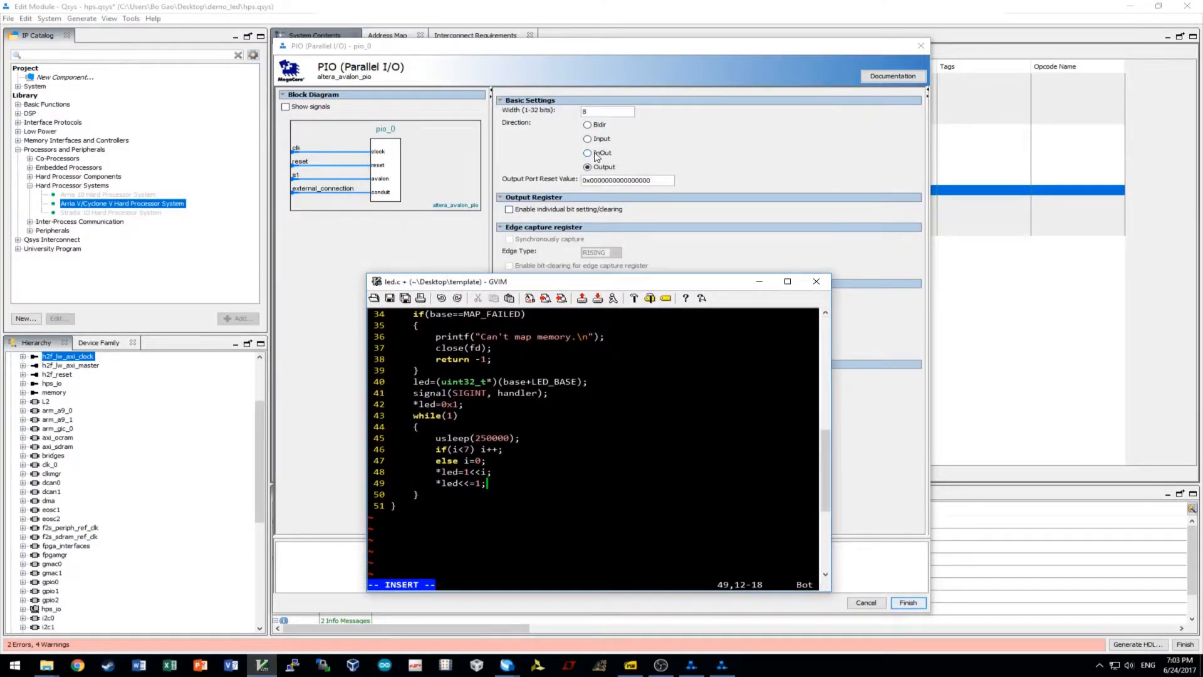
drag(565, 283, 568, 220)
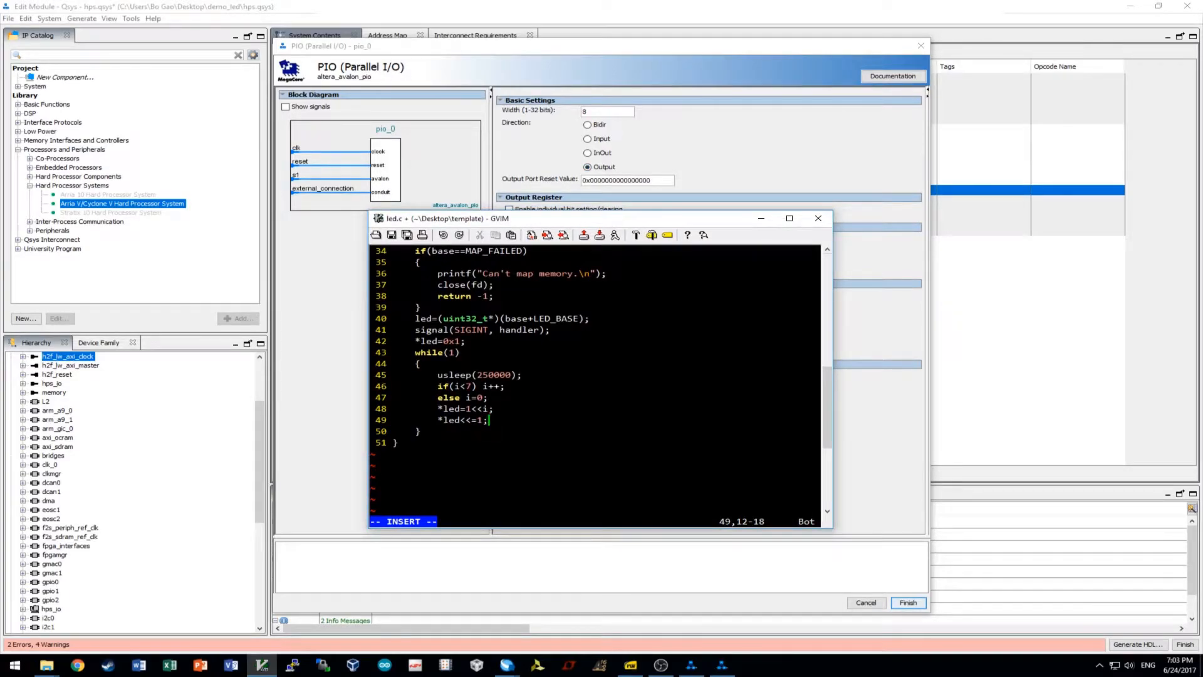
key(BackSpace)
key(BackSpace)
key(BackSpace)
key(BackSpace)
key(BackSpace)
key(BackSpace)
key(BackSpace)
key(BackSpace)
key(BackSpace)
key(BackSpace)
key(BackSpace)
click(818, 218)
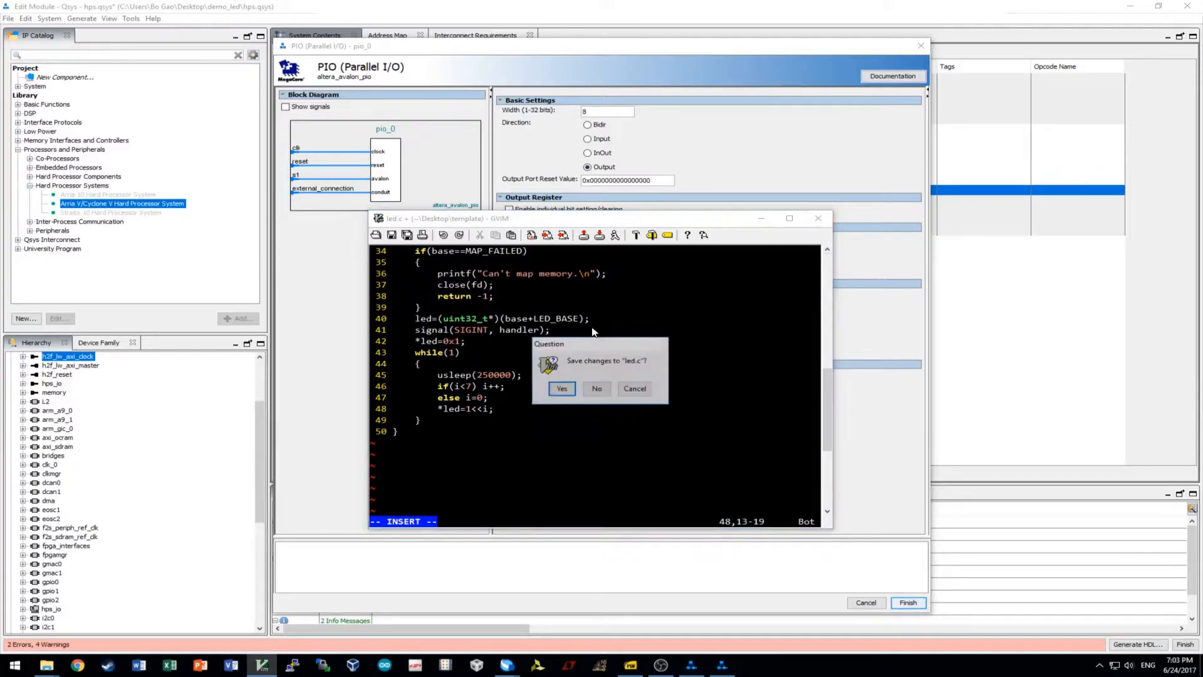
click(605, 388)
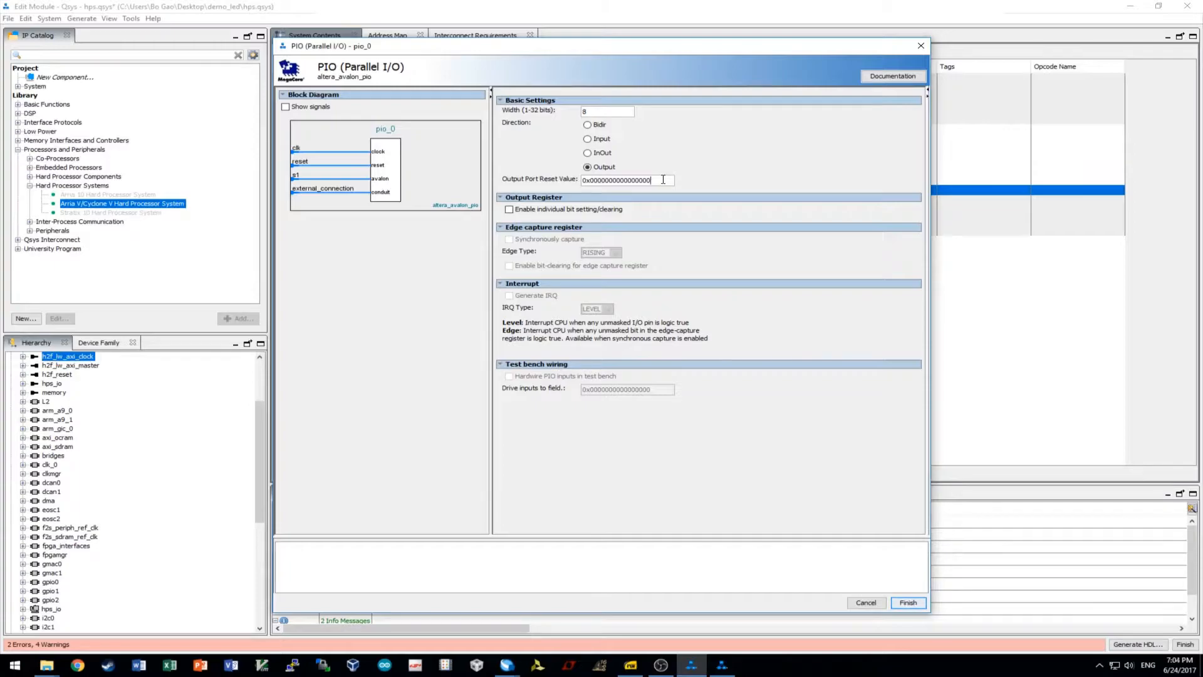
Confirm the PIO's 8-bit width and Output direction, then finish adding pio_0.
click(664, 182)
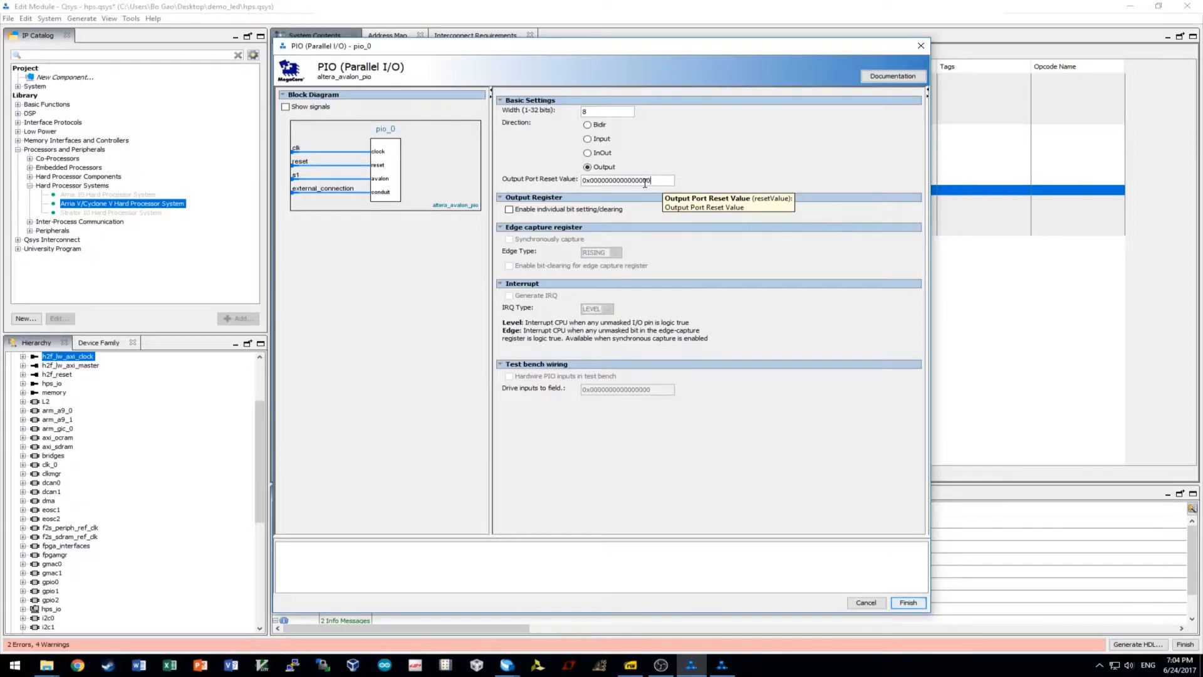
click(604, 110)
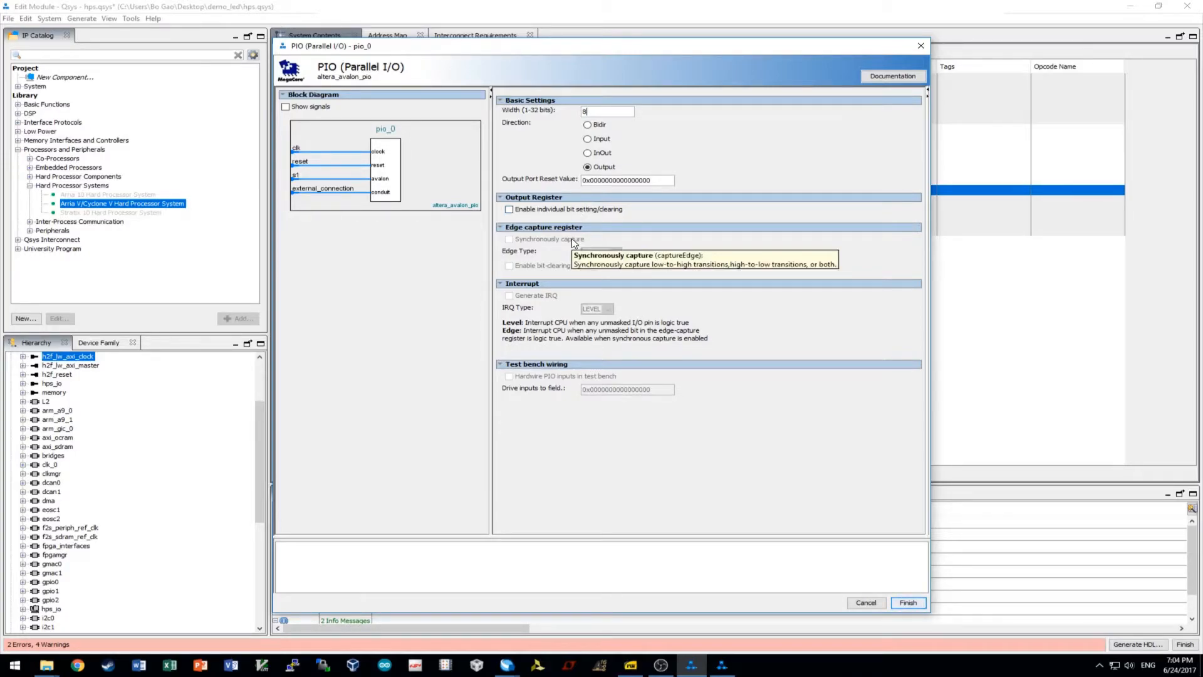
click(907, 603)
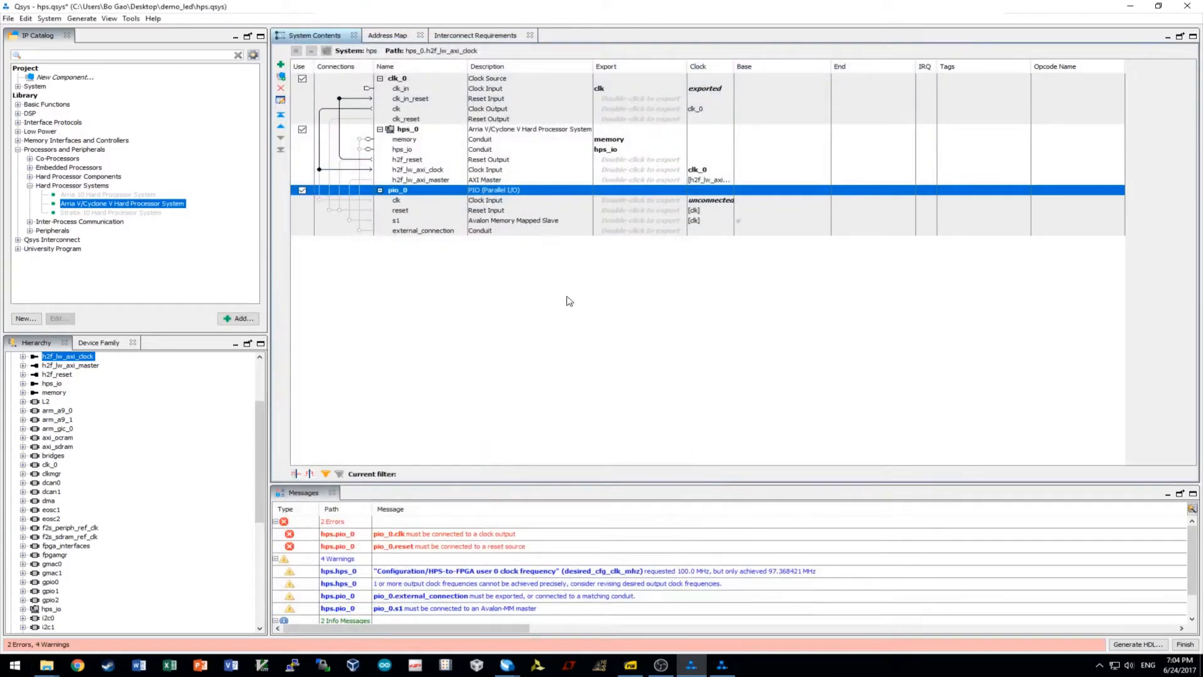
Rename pio_0 to led.
right_click(403, 192)
click(450, 258)
text(led)
key(Return)
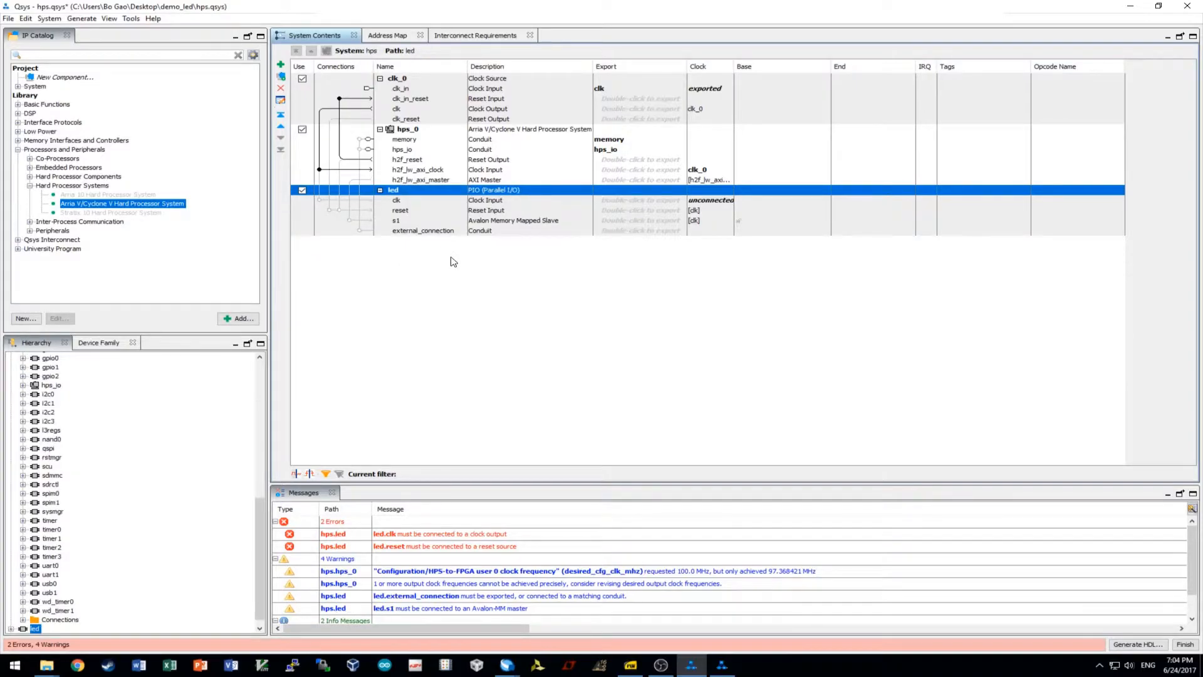
Connect clk_0's clock and clk_reset to led, and led's s1 to h2f_lw_axi_master.
click(416, 201)
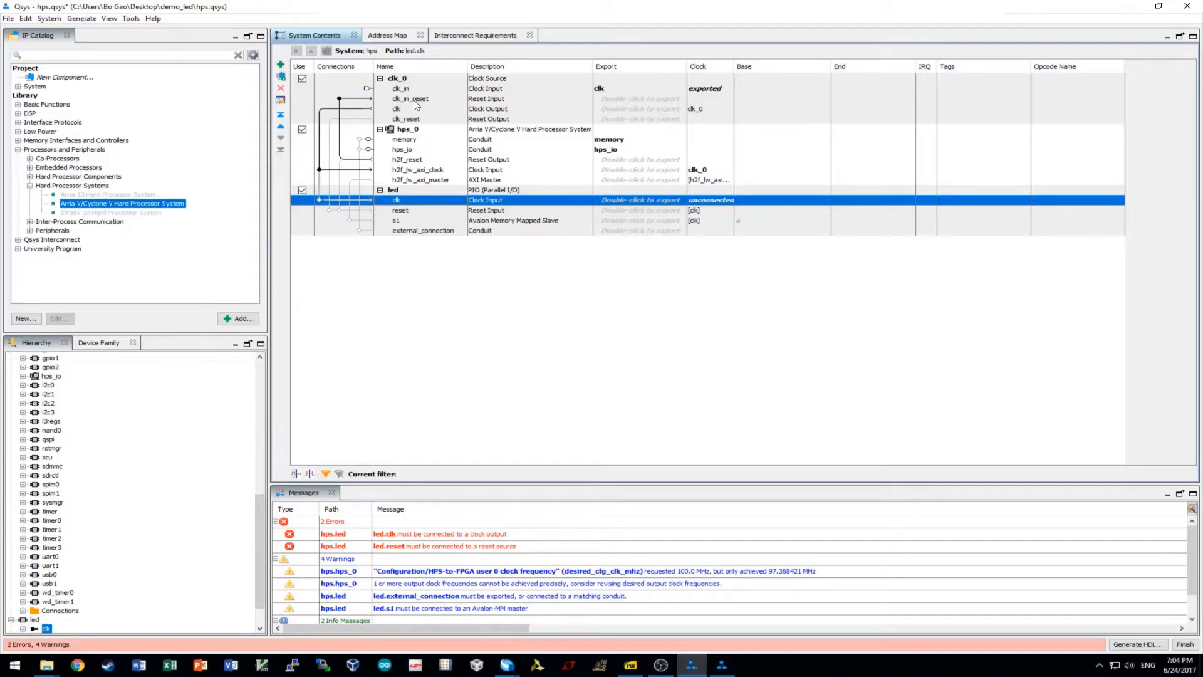
click(406, 120)
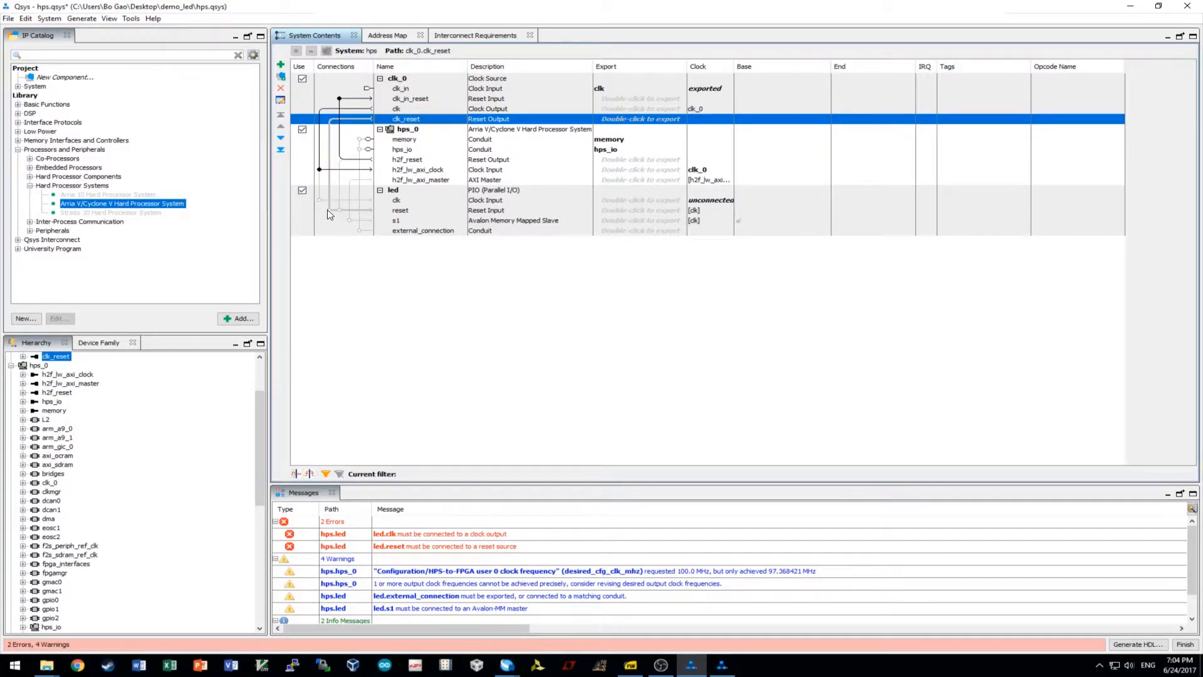
click(411, 210)
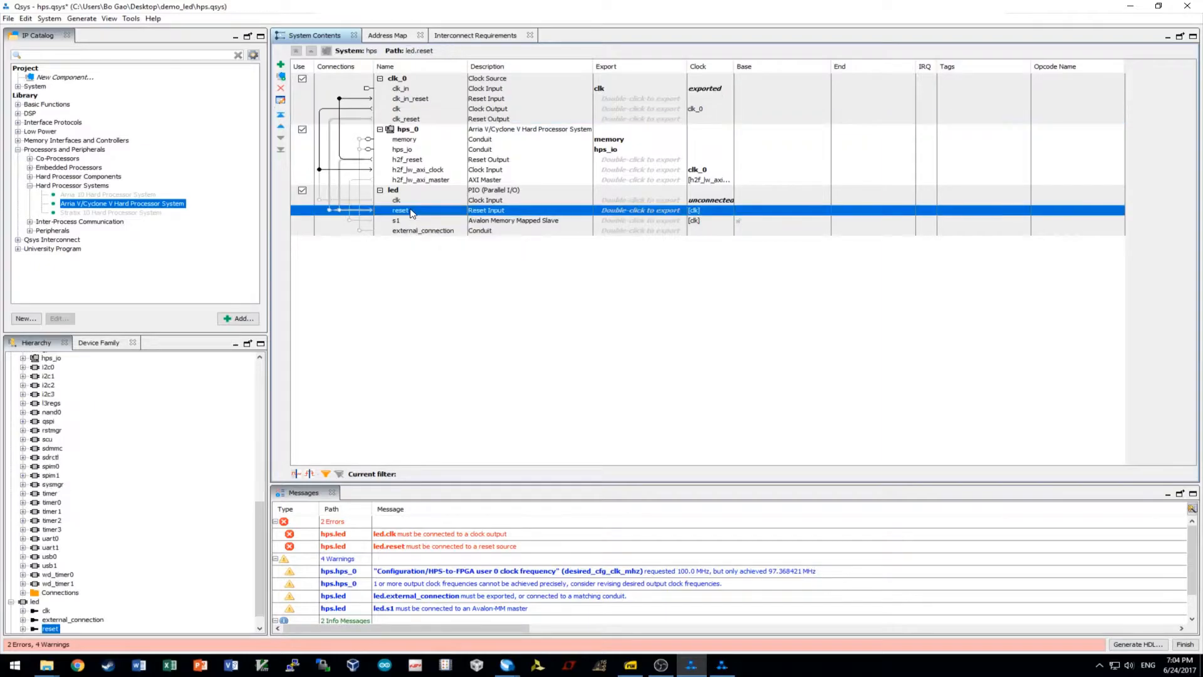
click(410, 119)
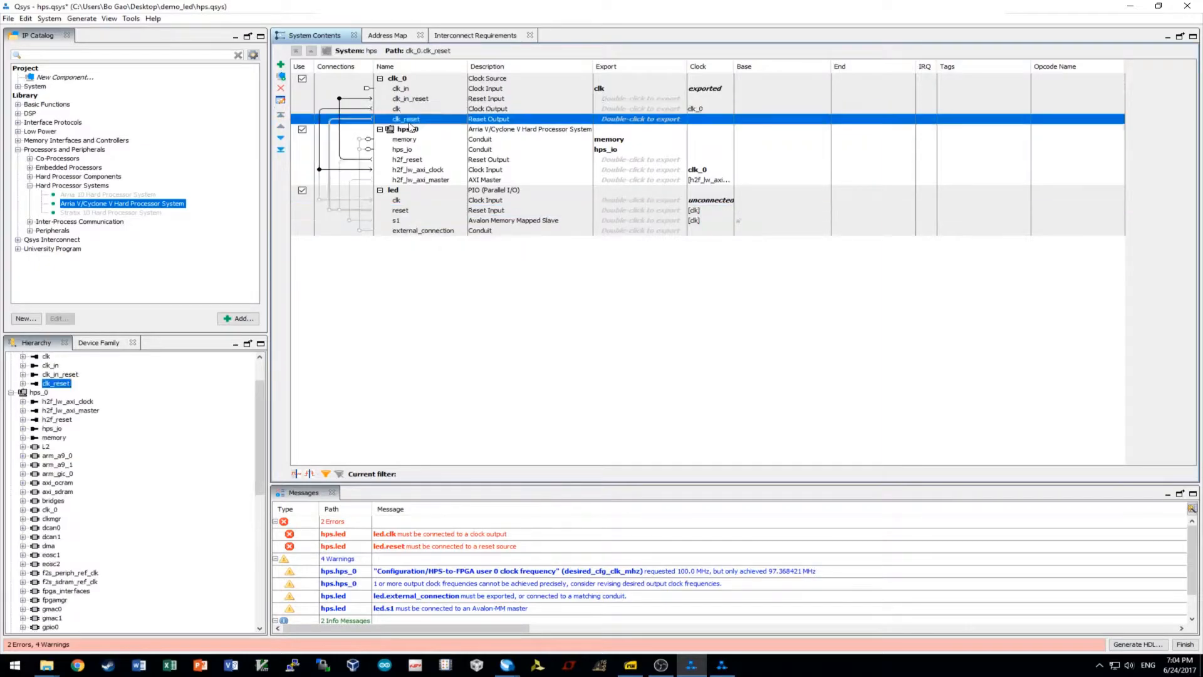
click(331, 210)
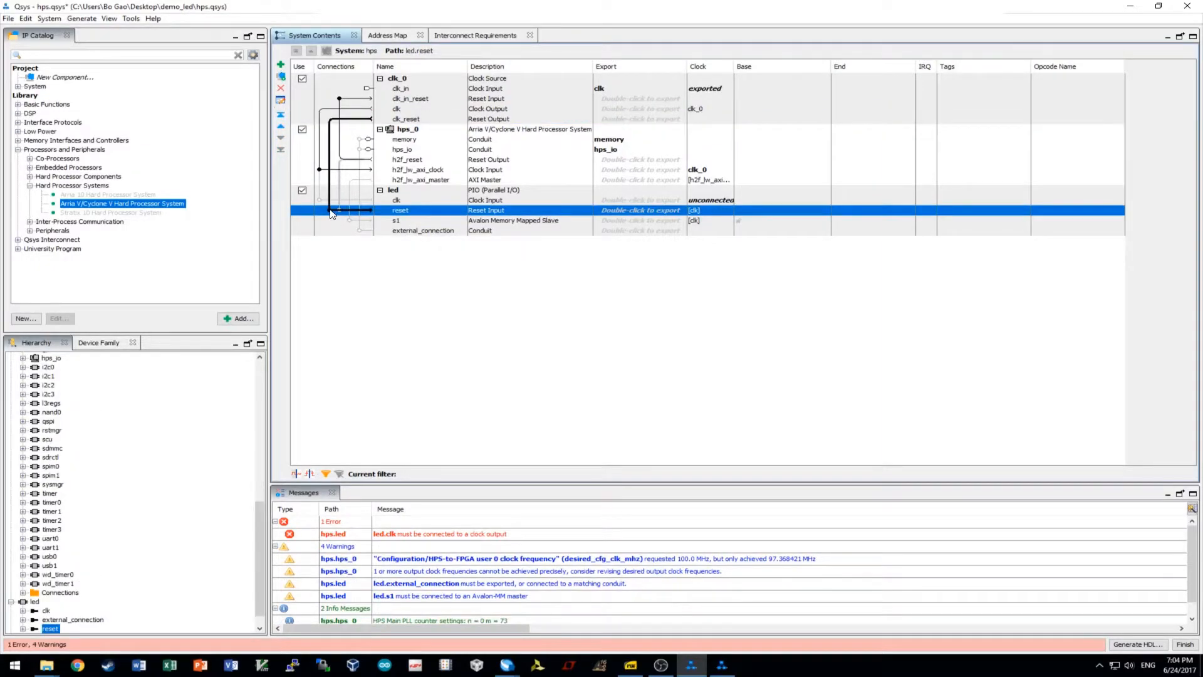
click(424, 202)
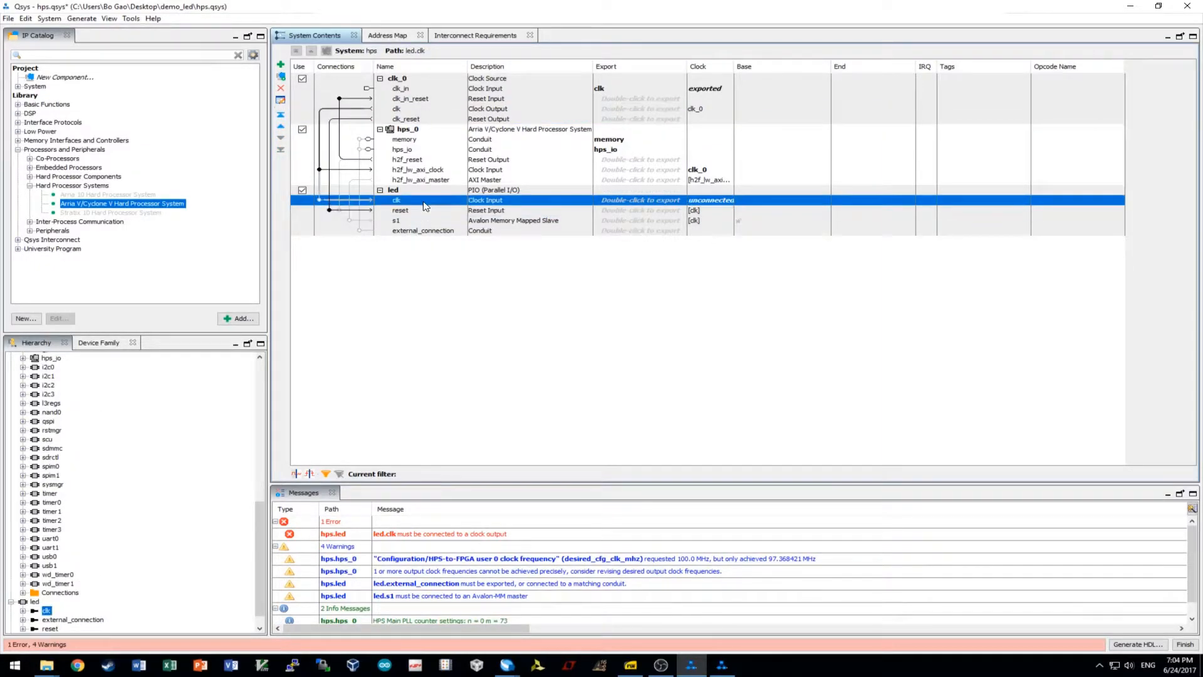
click(412, 109)
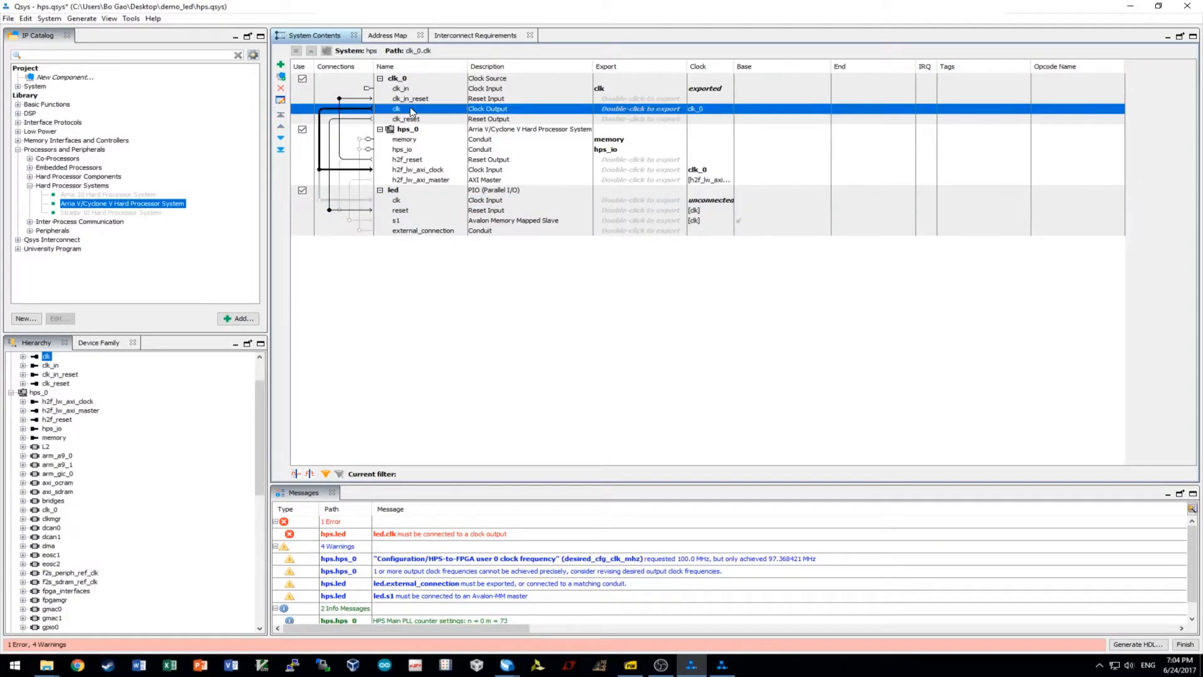
click(320, 200)
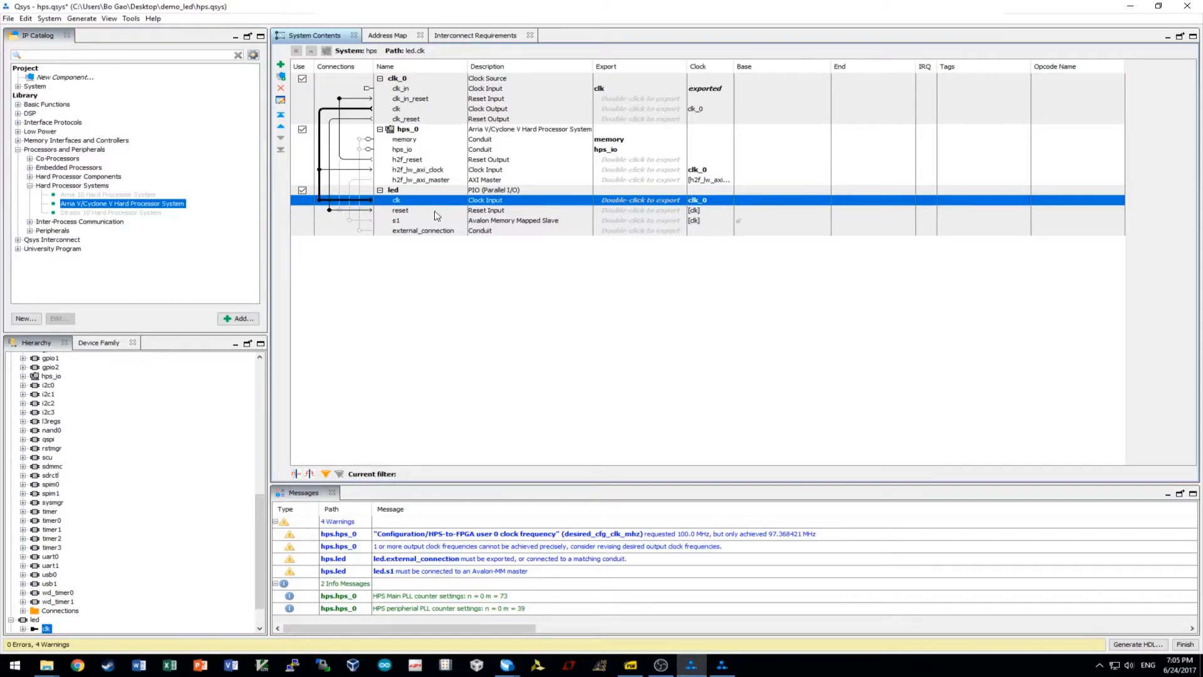
click(401, 221)
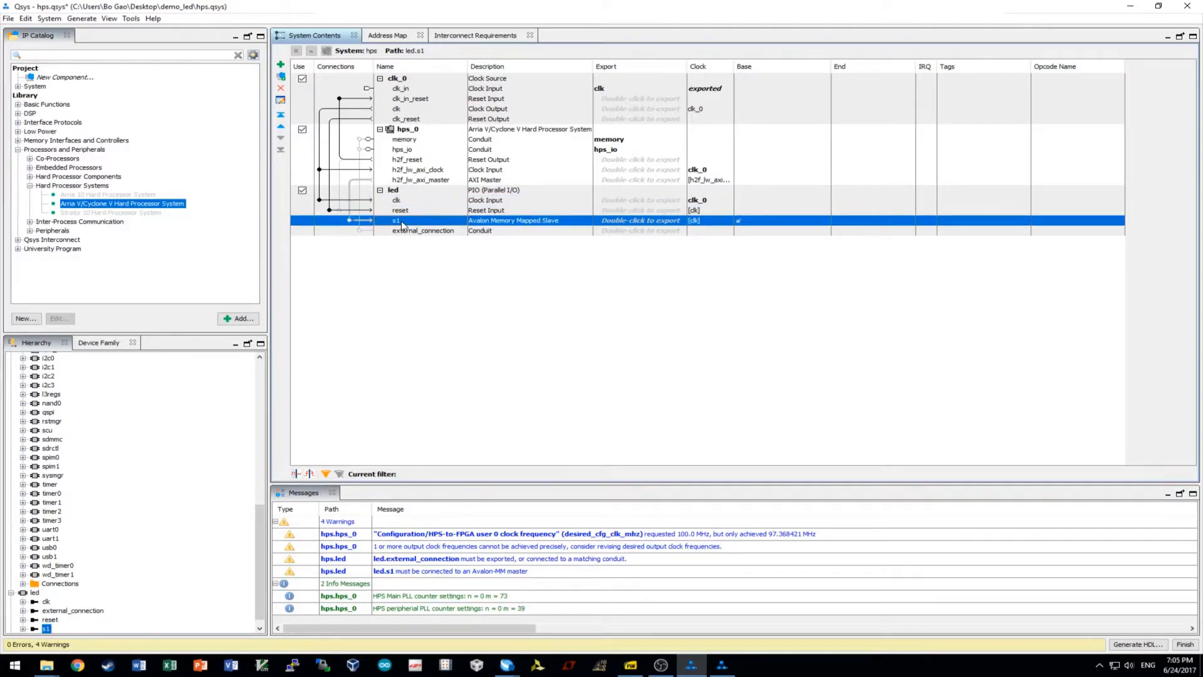
click(410, 180)
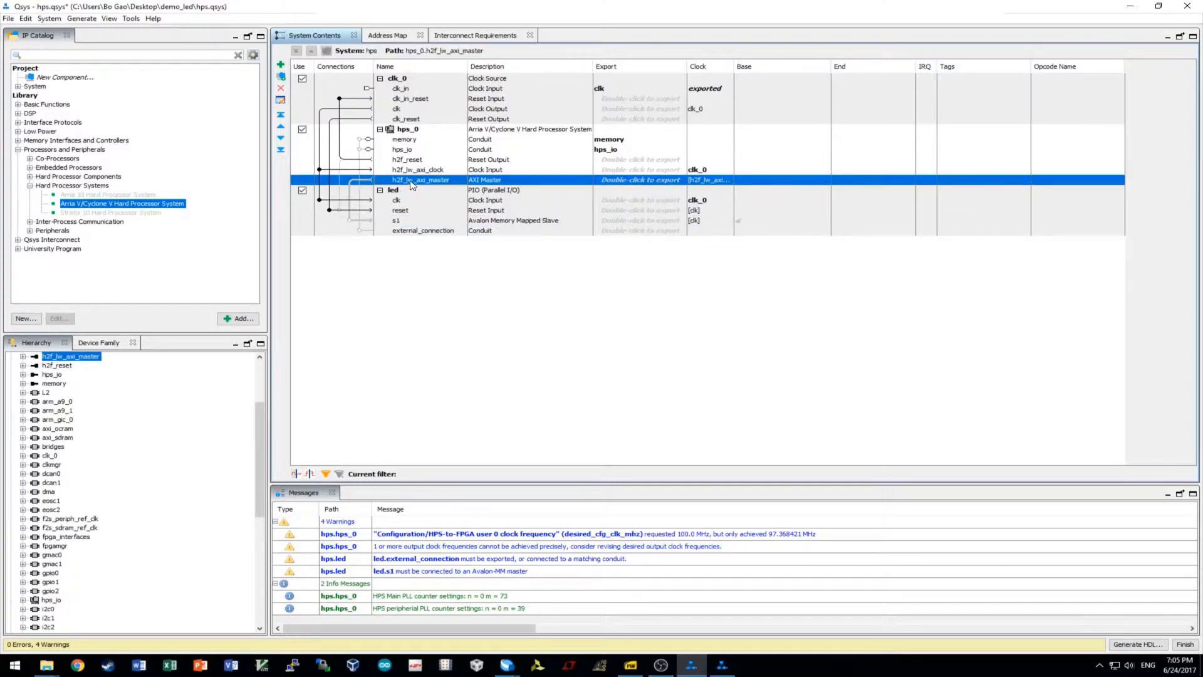
click(349, 220)
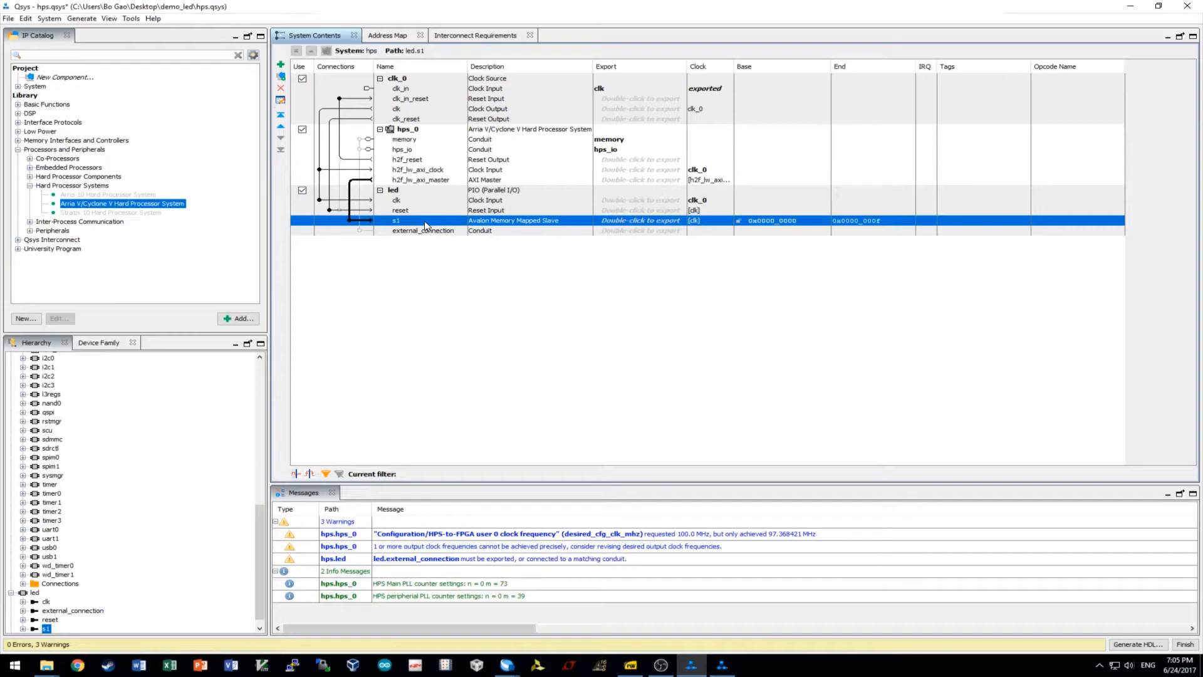
Export led's external_connection under the name led_external_connection.
click(436, 182)
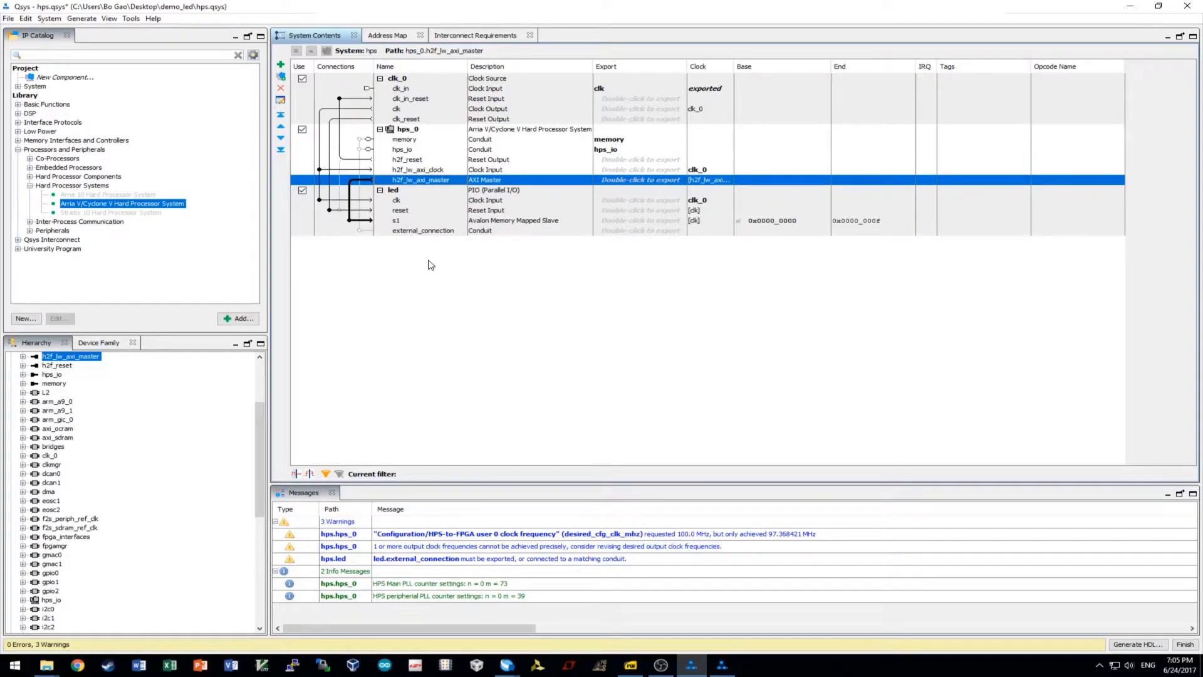
click(414, 231)
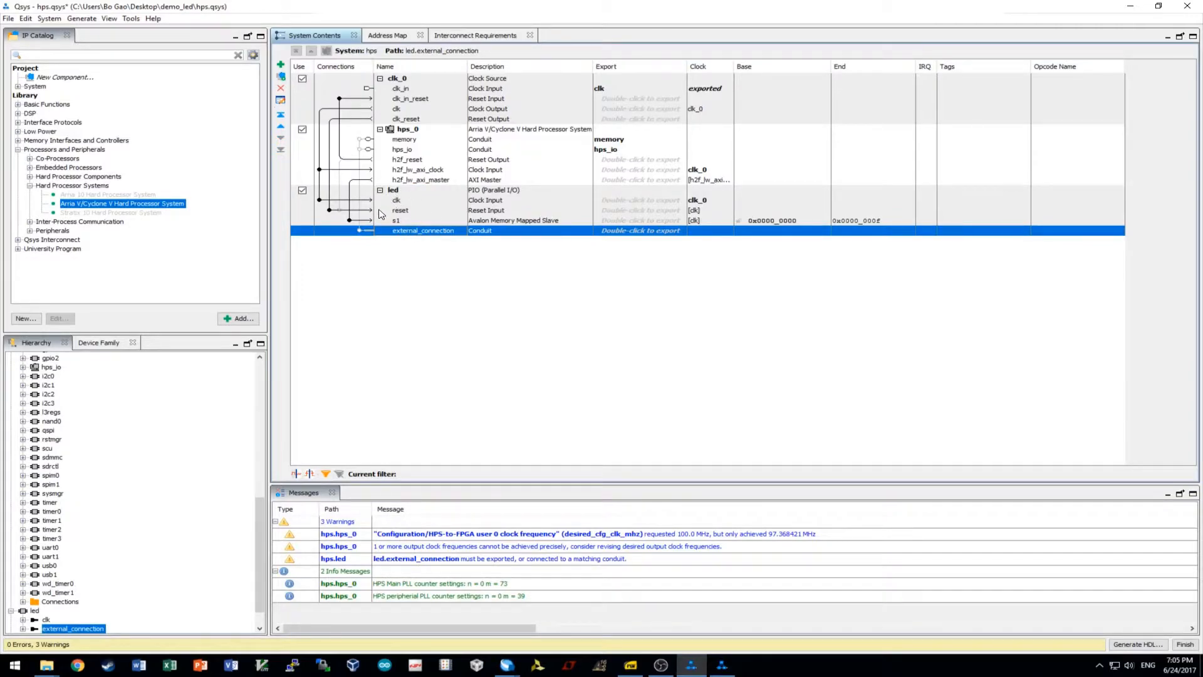
double_click(662, 232)
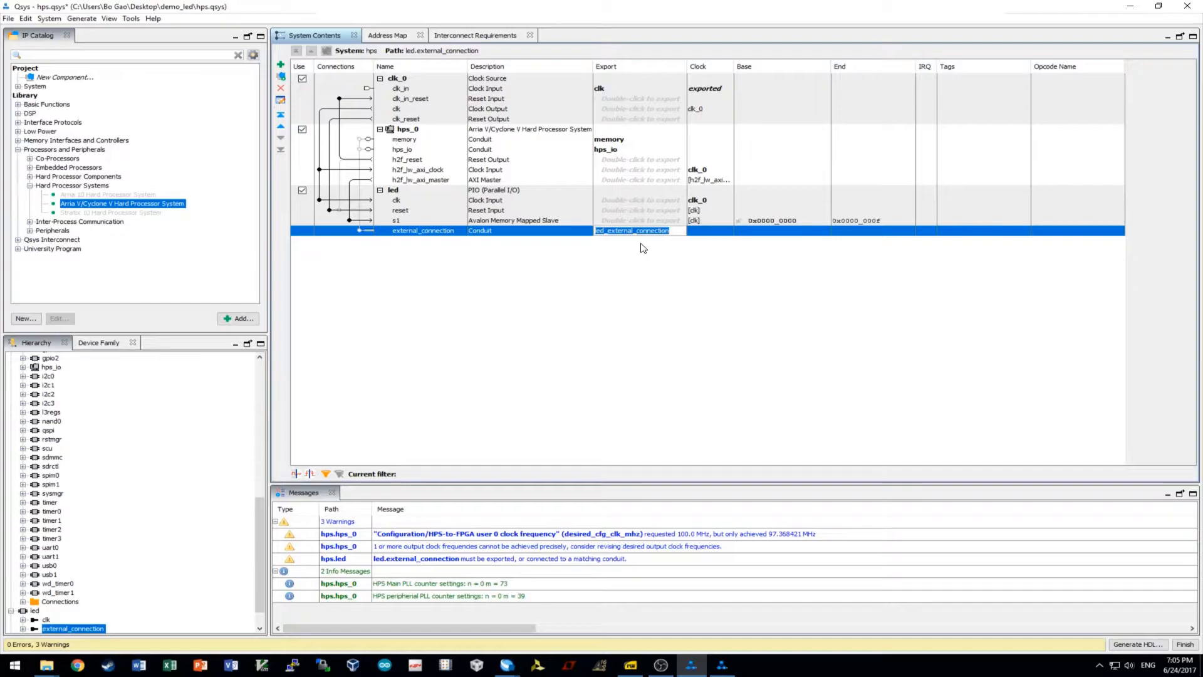
click(615, 222)
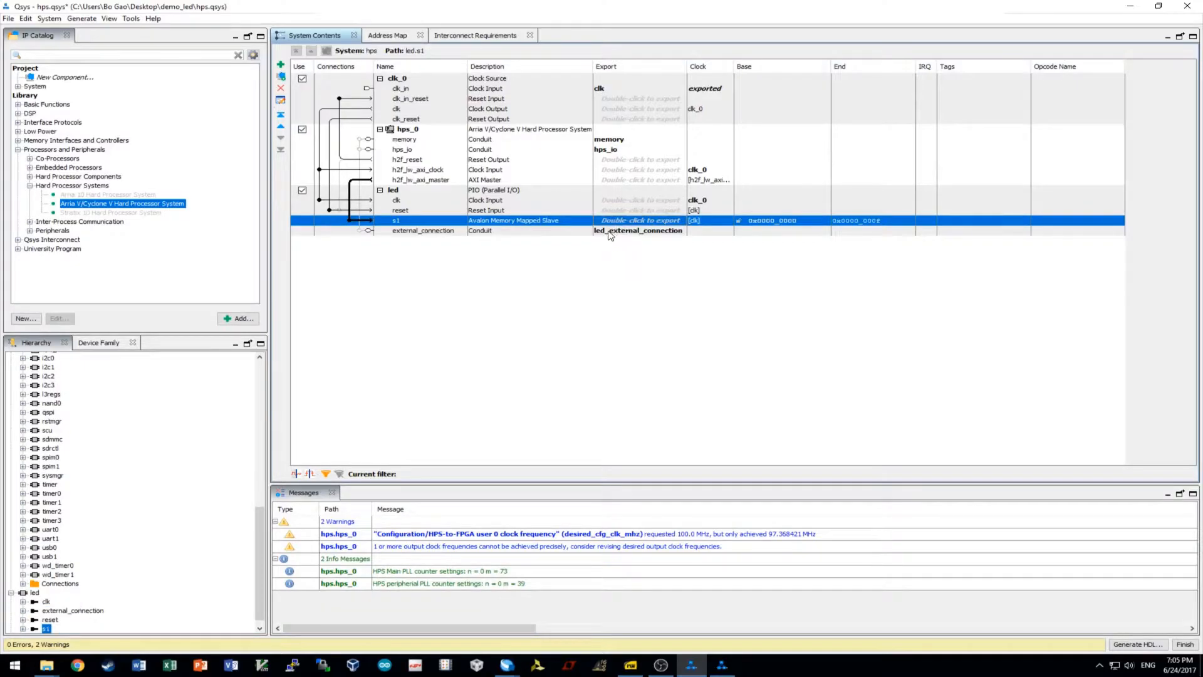
click(655, 232)
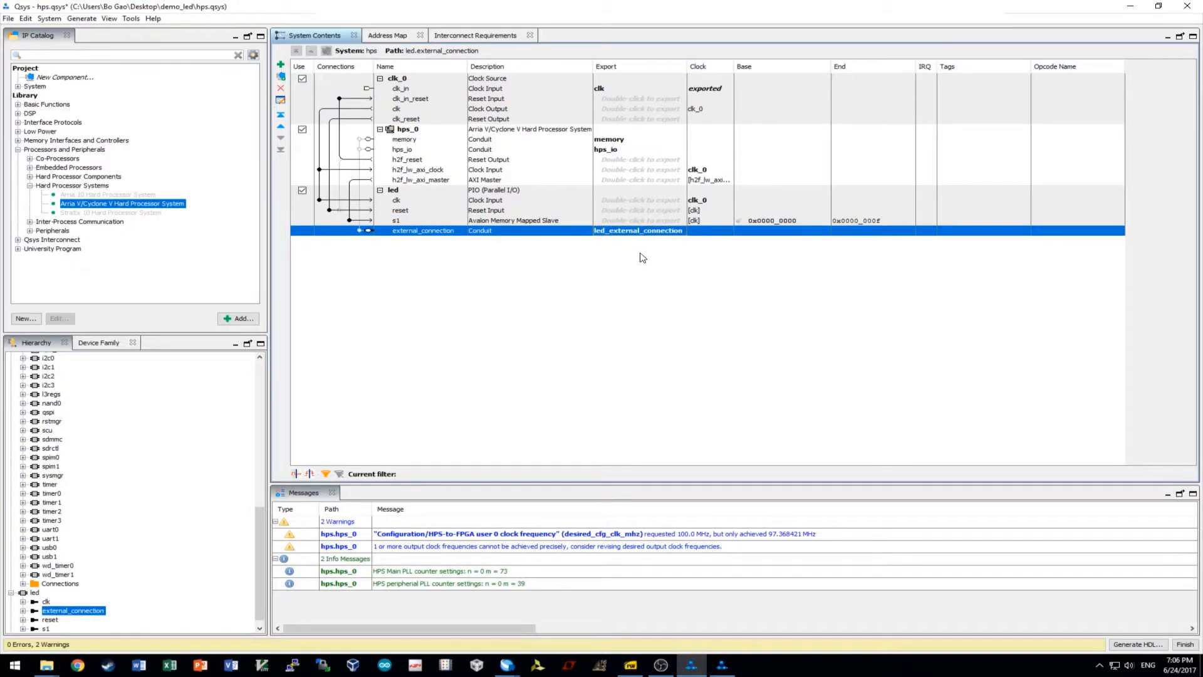
Review the hps_0 and clk_0 parameters.
click(619, 89)
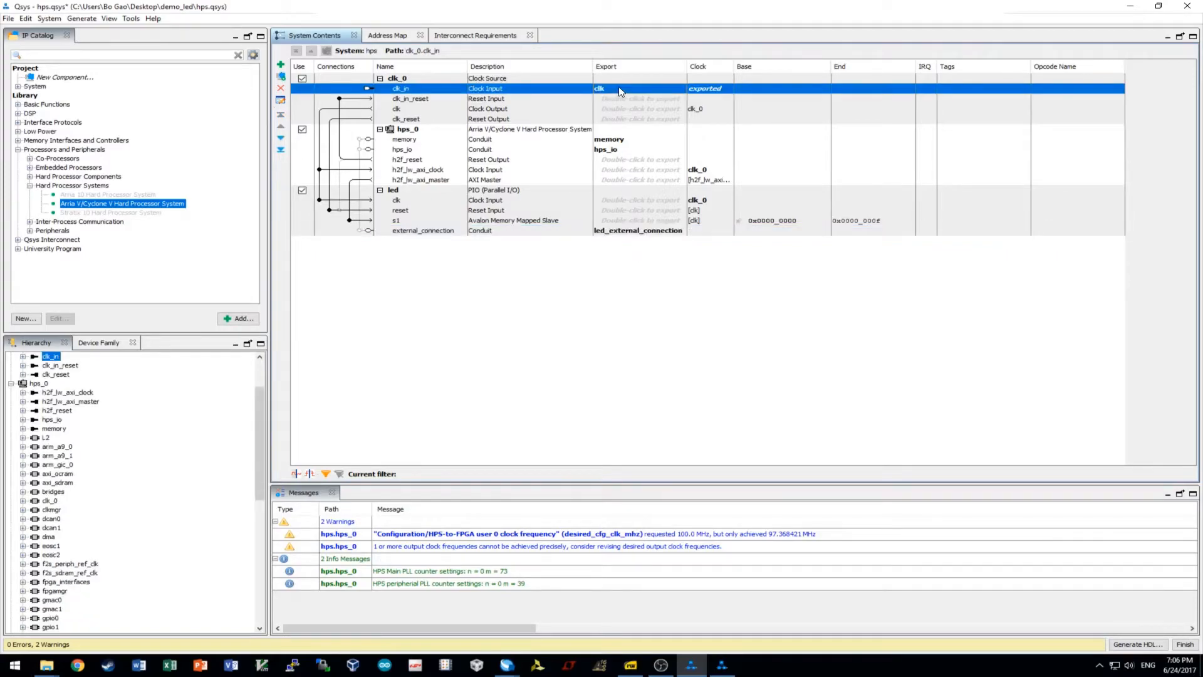
click(547, 134)
double_click(547, 134)
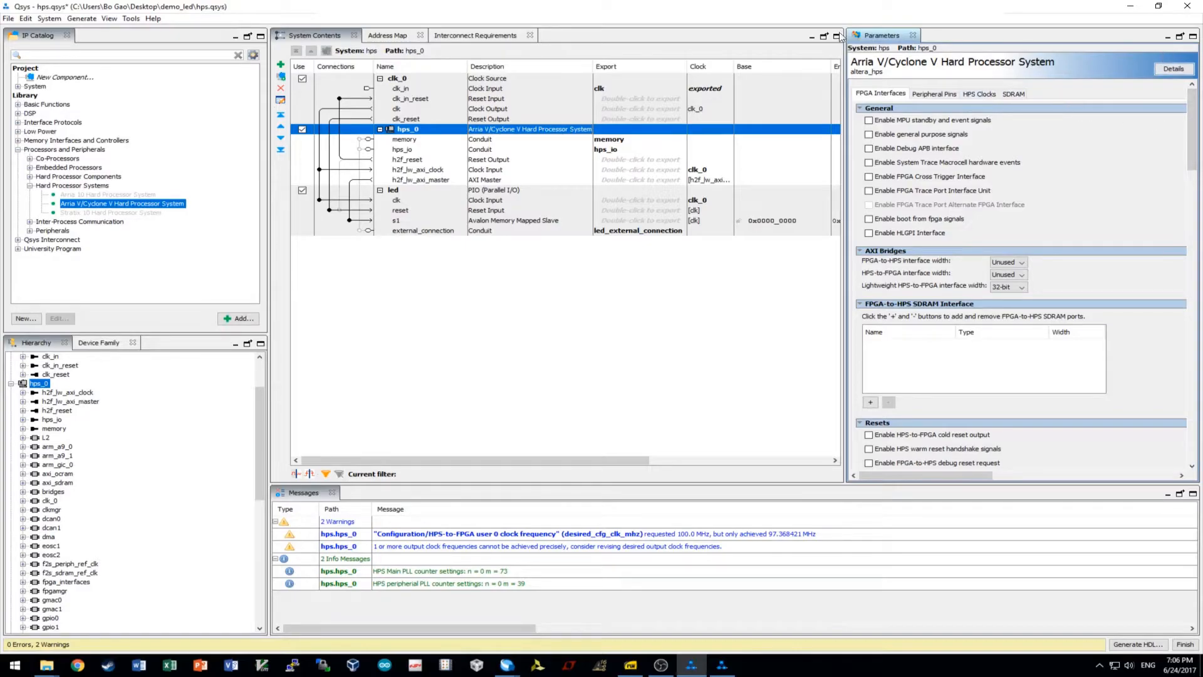
click(421, 81)
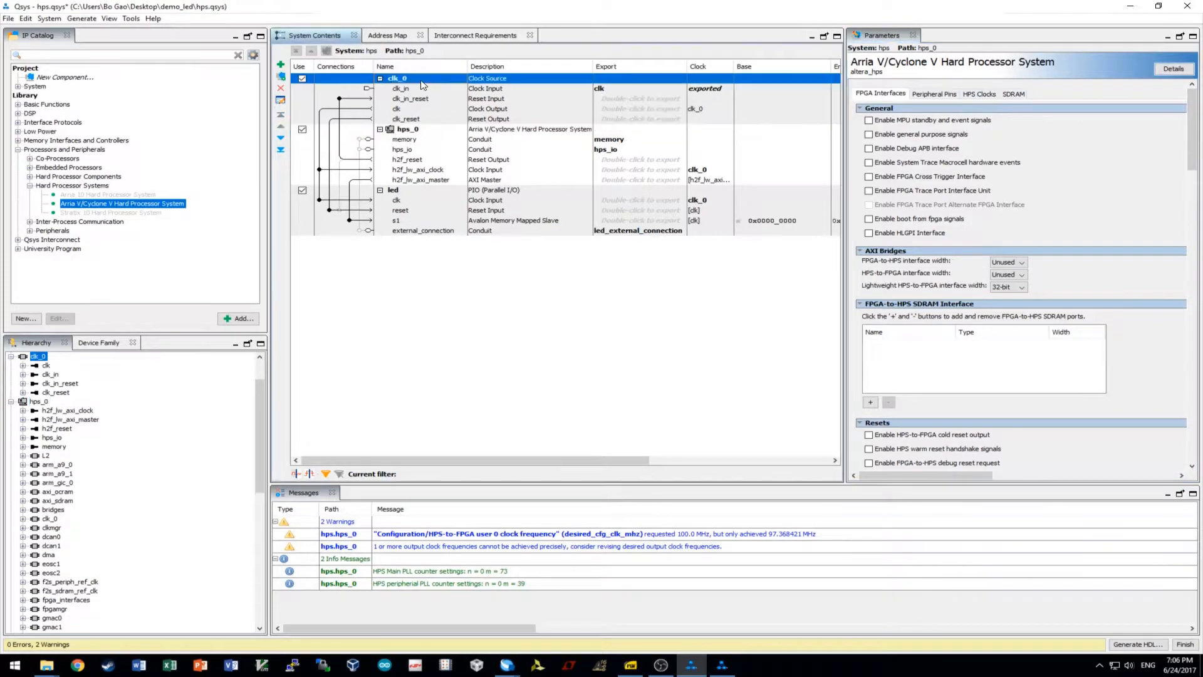
click(711, 342)
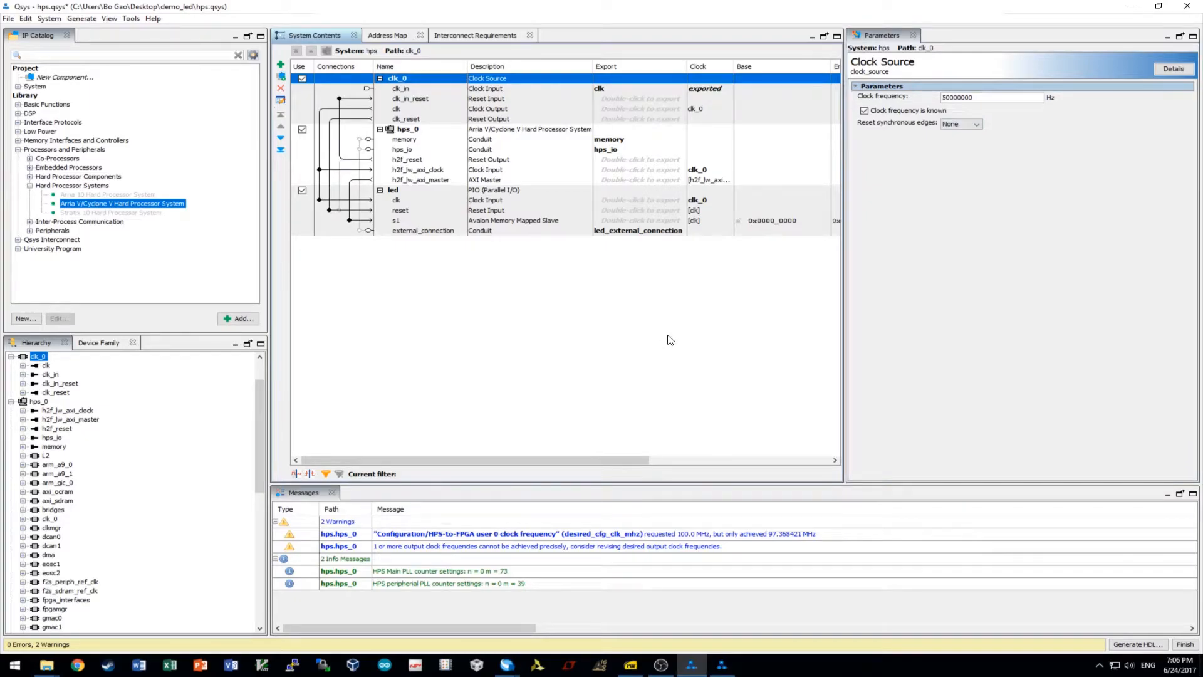
click(9, 18)
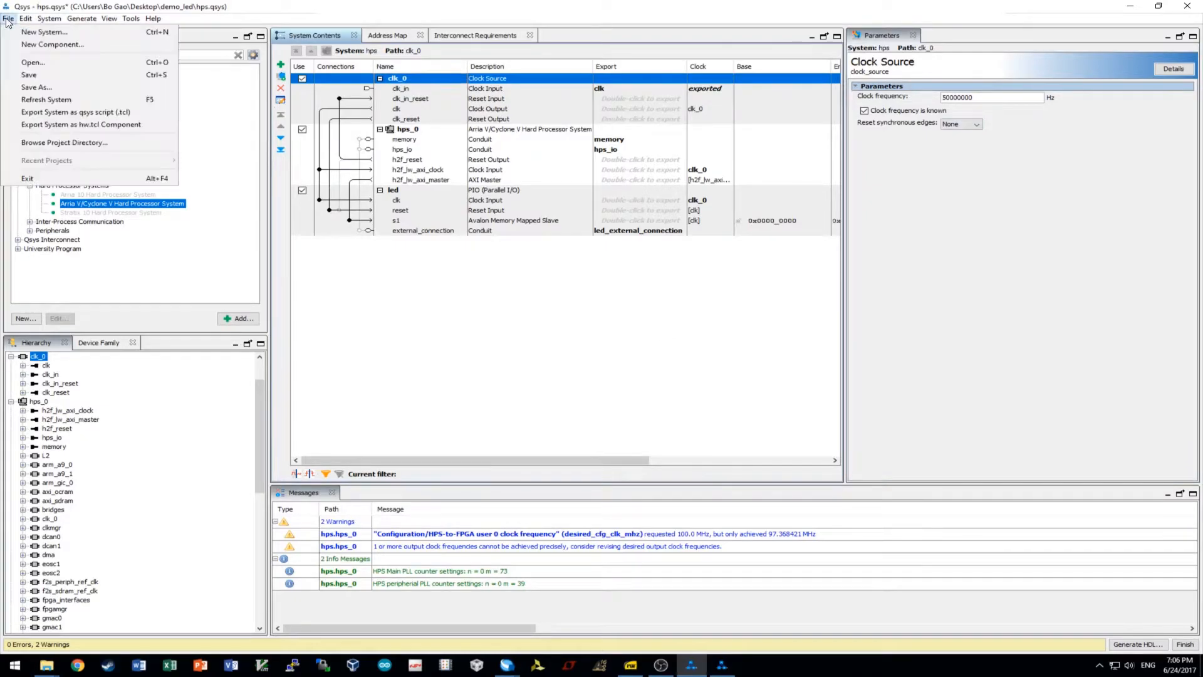
Save hps.qsys and generate its synthesis HDL, finishing with 21 modules and 77 files.
click(43, 75)
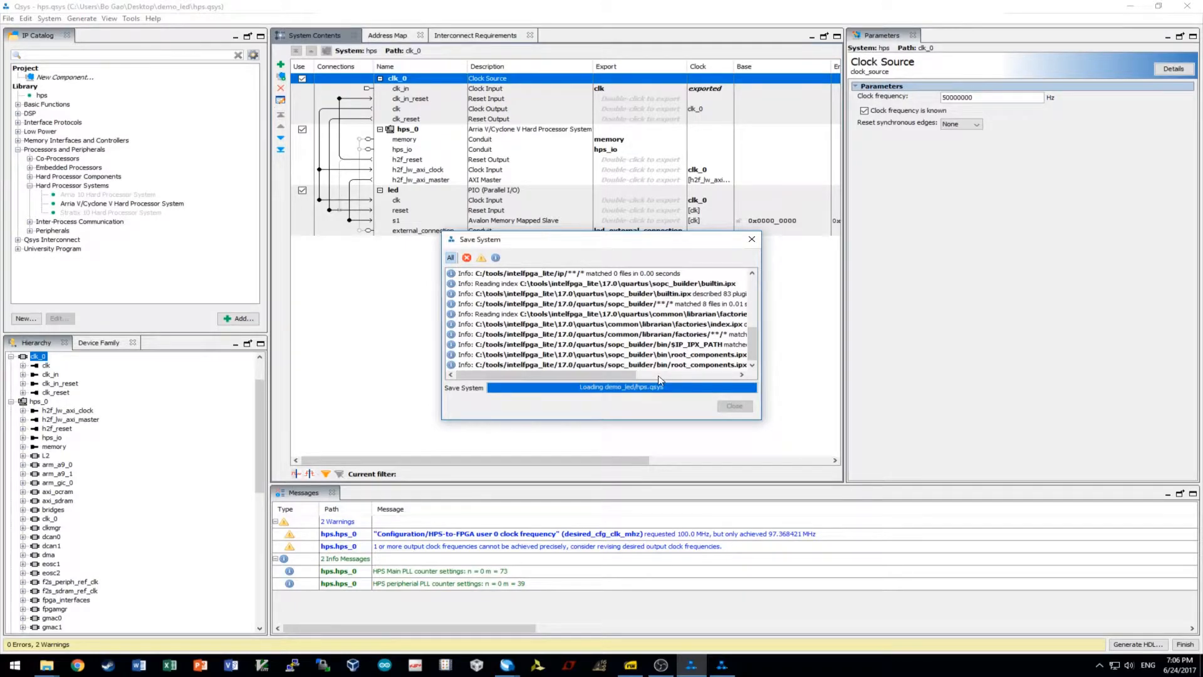
click(741, 406)
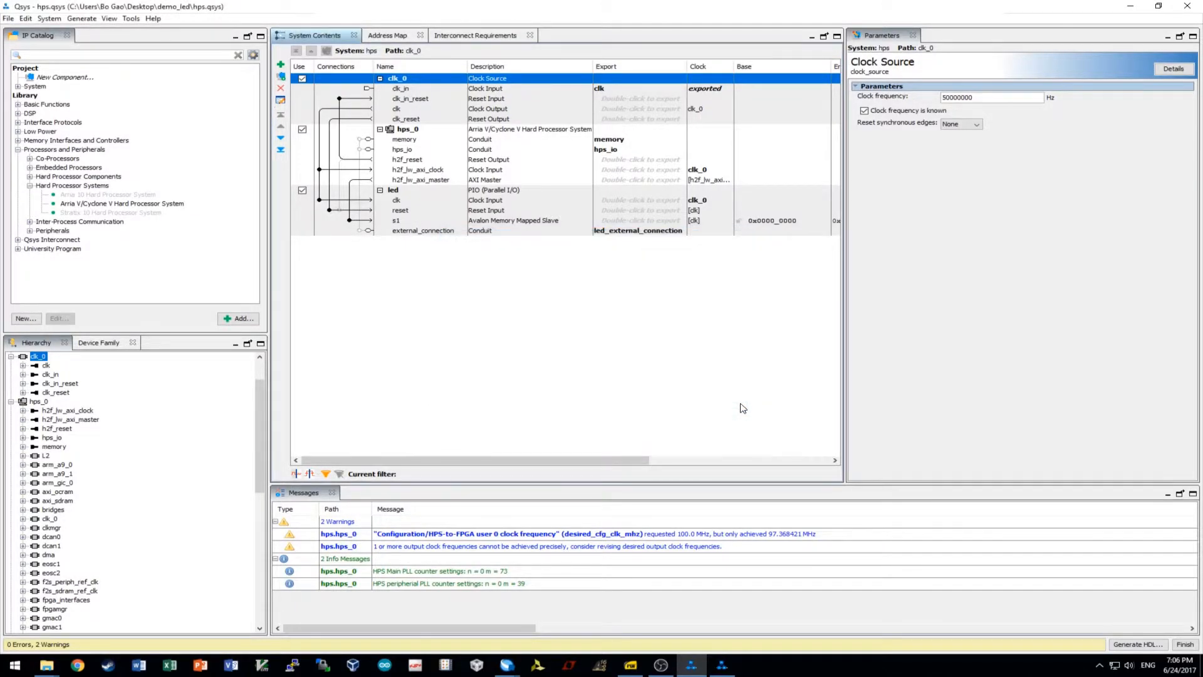
click(83, 18)
mouse_move(63, 22)
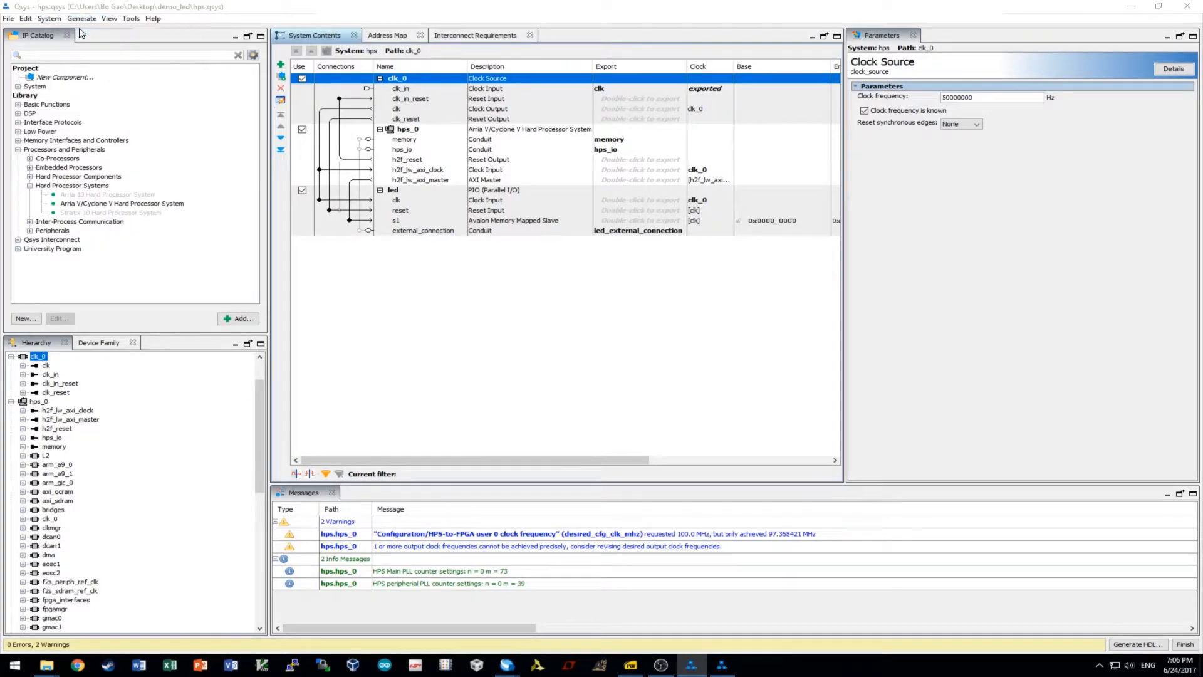
click(94, 32)
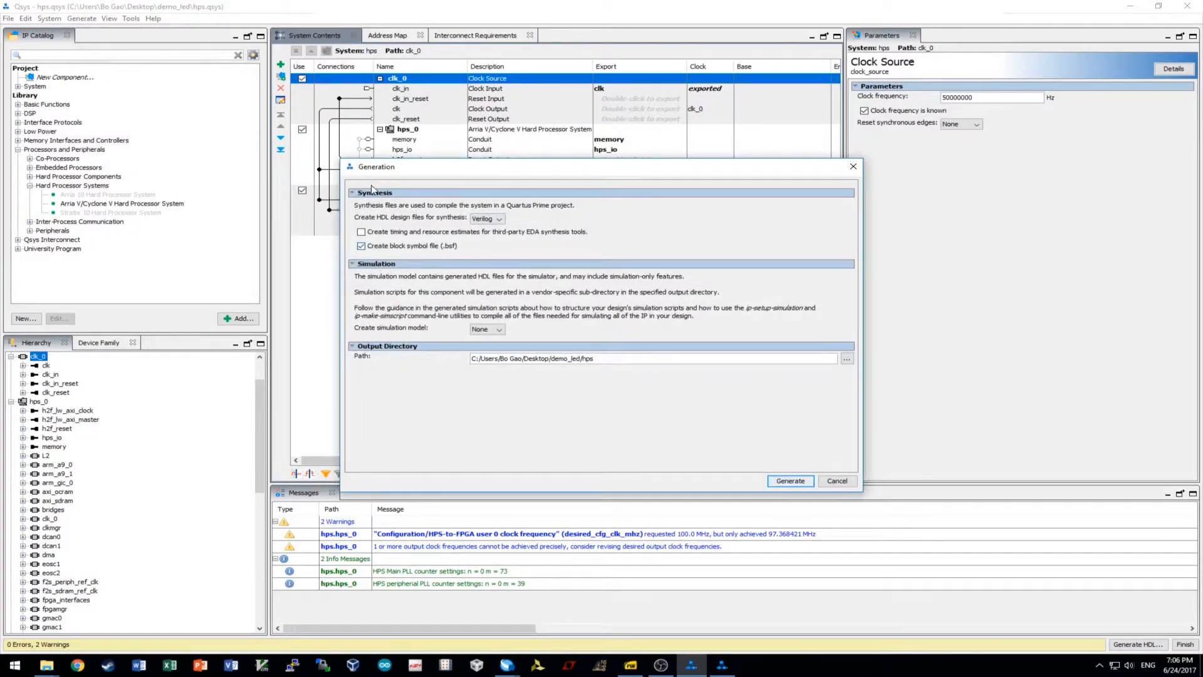
click(799, 483)
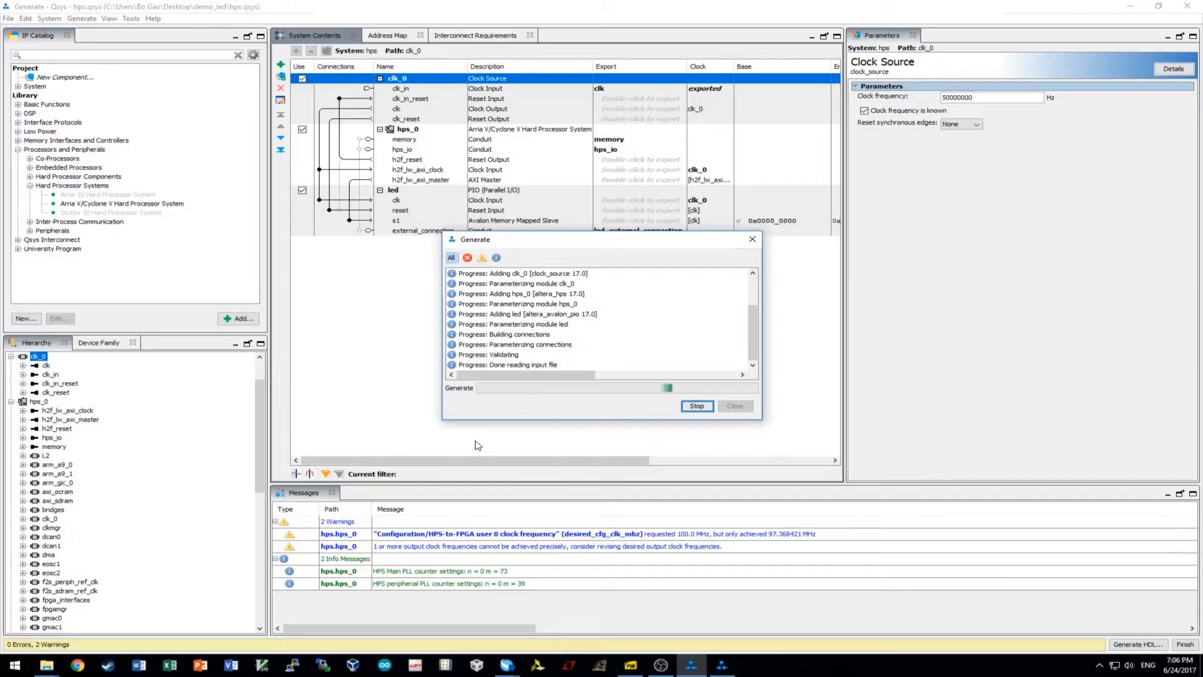
right_click(620, 333)
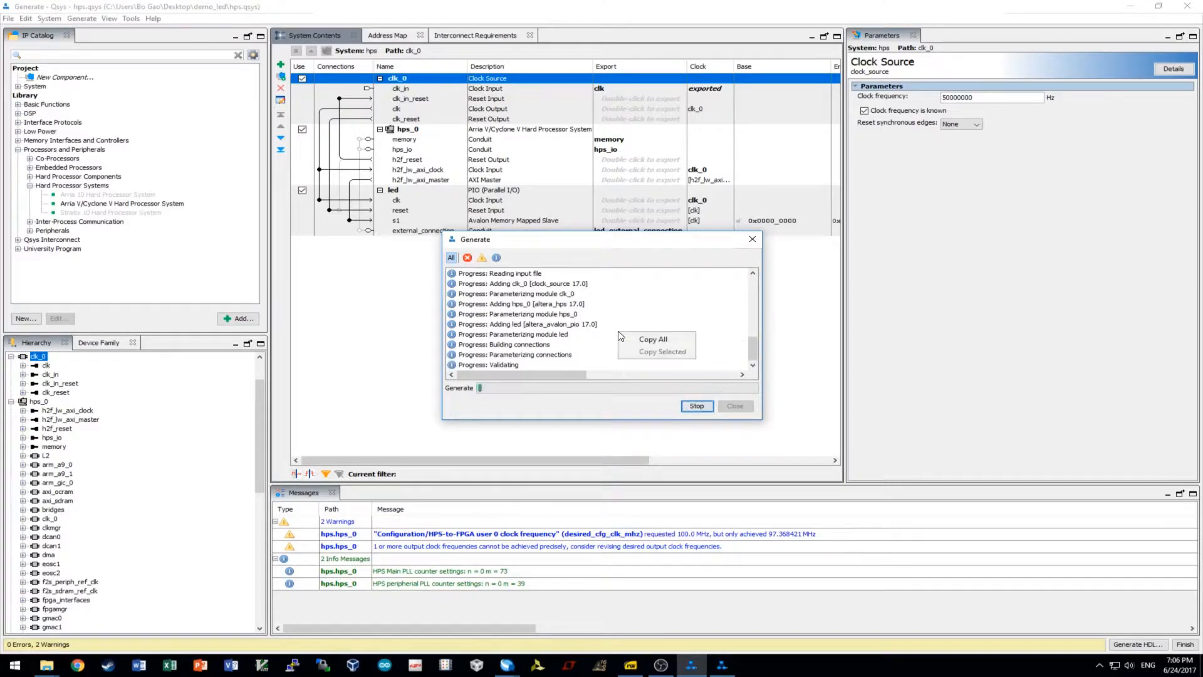
click(580, 352)
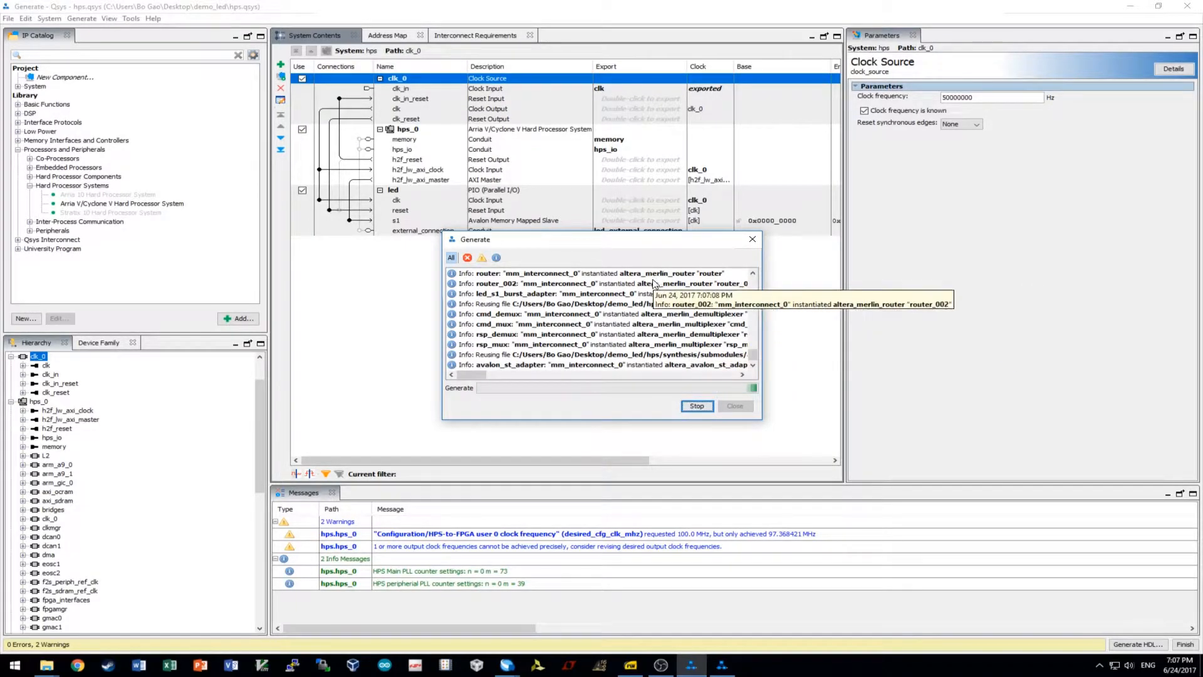
click(500, 365)
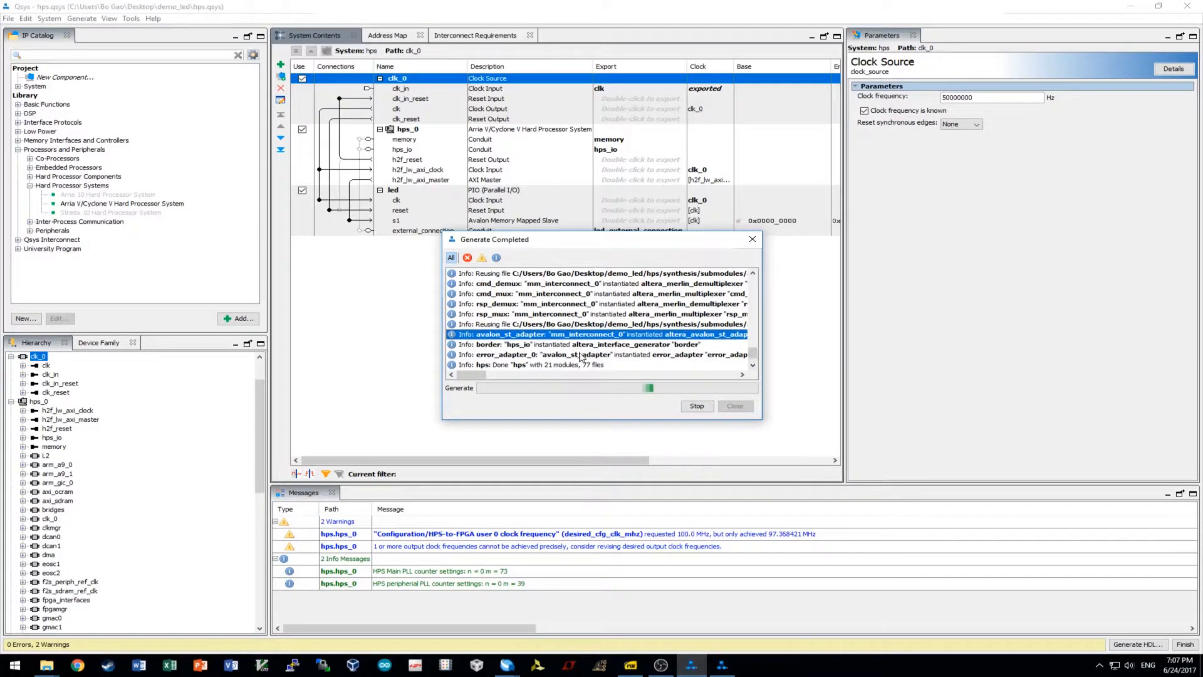
click(734, 406)
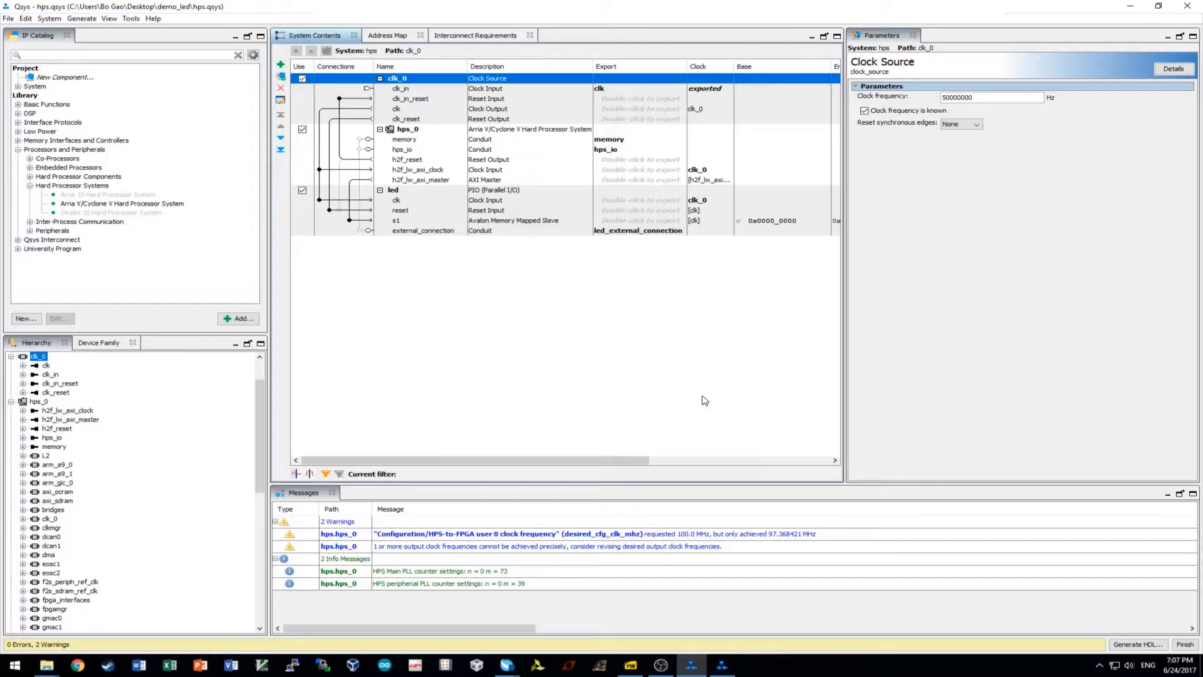
Copy the hps instantiation template from Qsys.
click(82, 20)
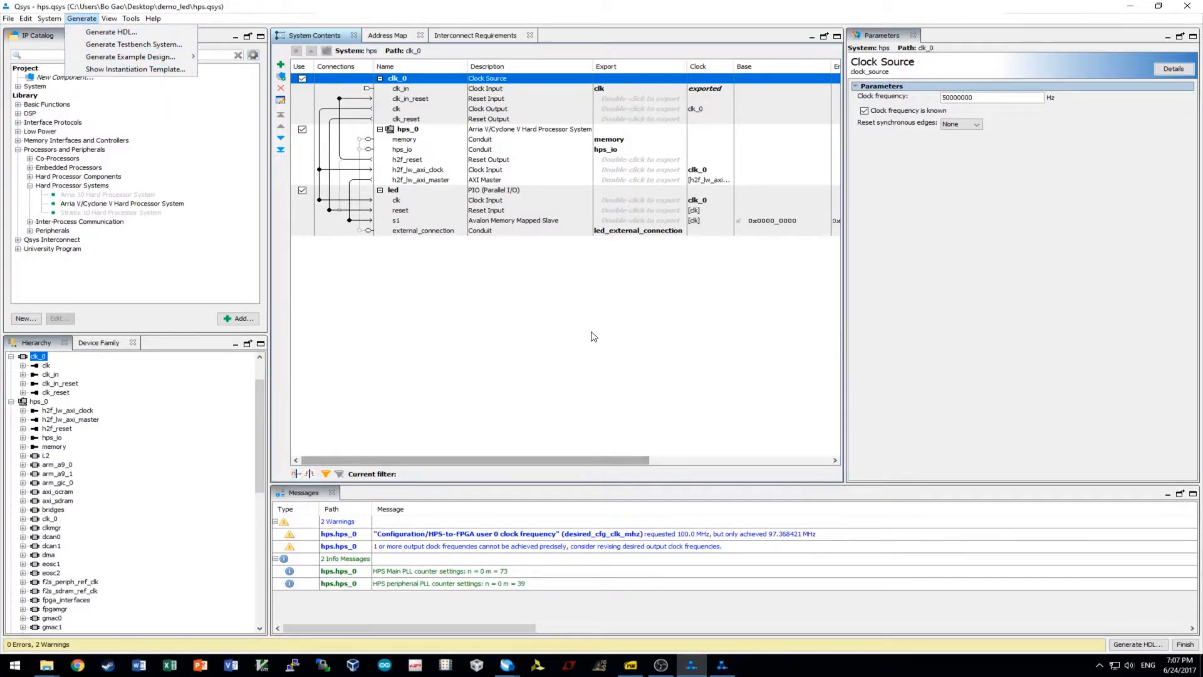
click(139, 71)
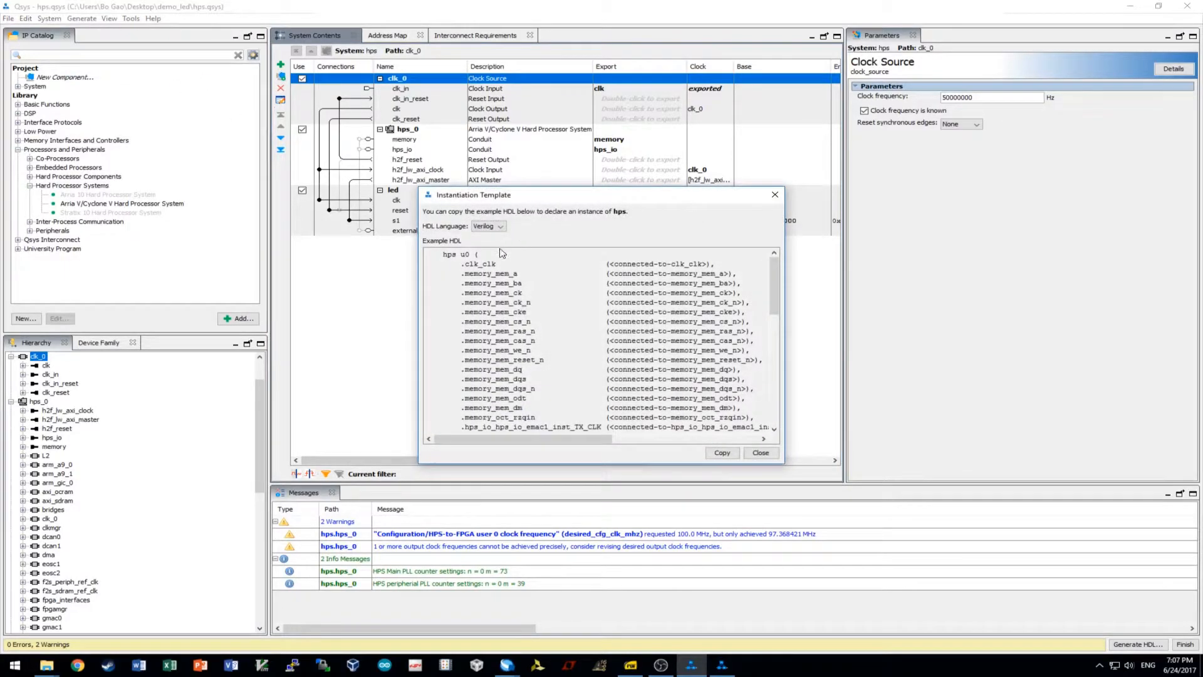
click(722, 453)
click(761, 453)
Paste the hps u0 template into demo_led.v under the Structural coding section.
key(alt+Tab)
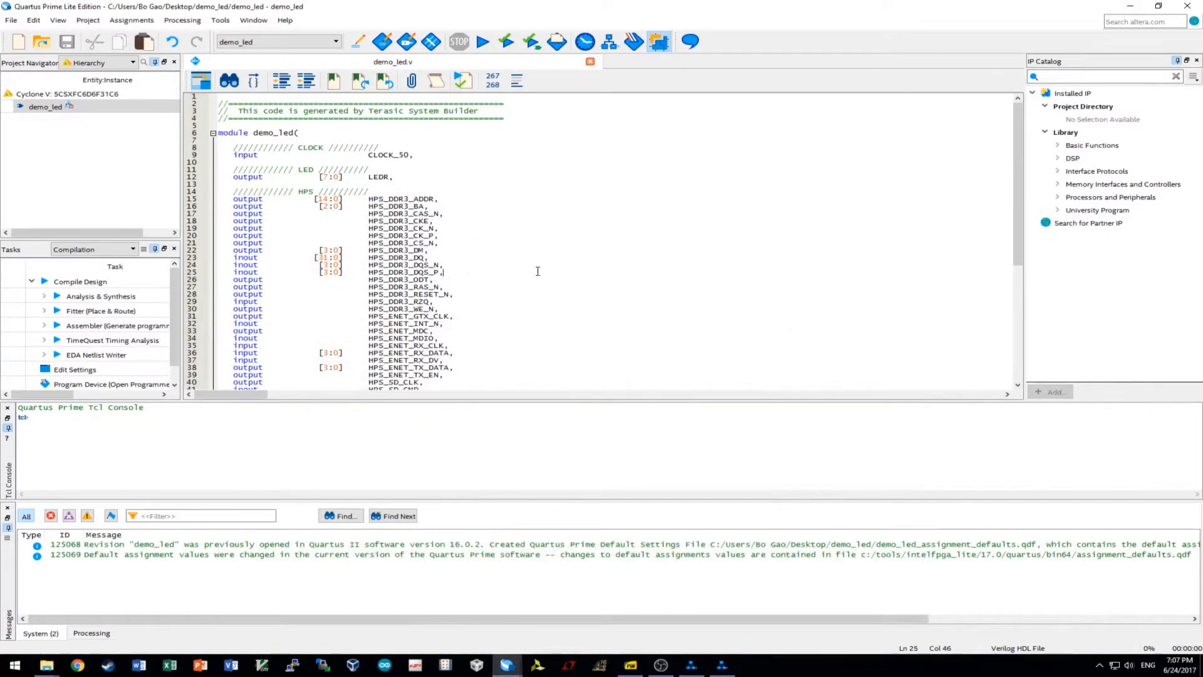
scroll(537, 271, down, 9)
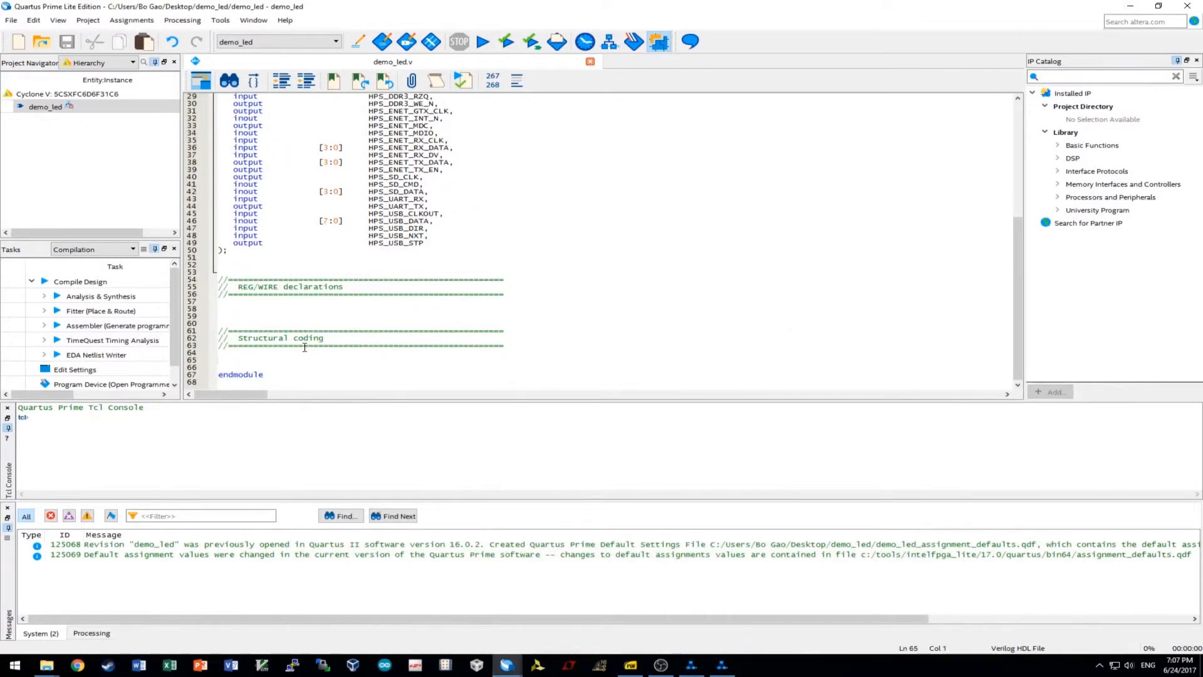
key(ctrl+v)
scroll(371, 269, up, 10)
scroll(372, 268, down, 12)
scroll(417, 324, up, 18)
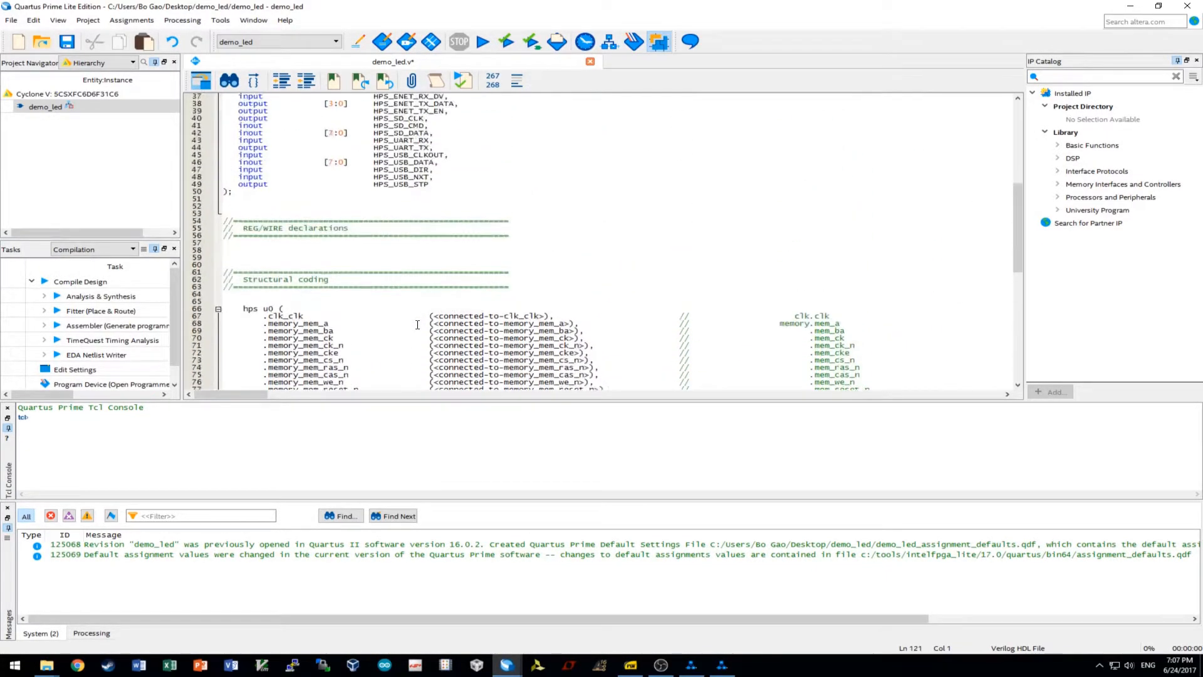
scroll(418, 324, down, 7)
scroll(526, 363, up, 7)
click(90, 19)
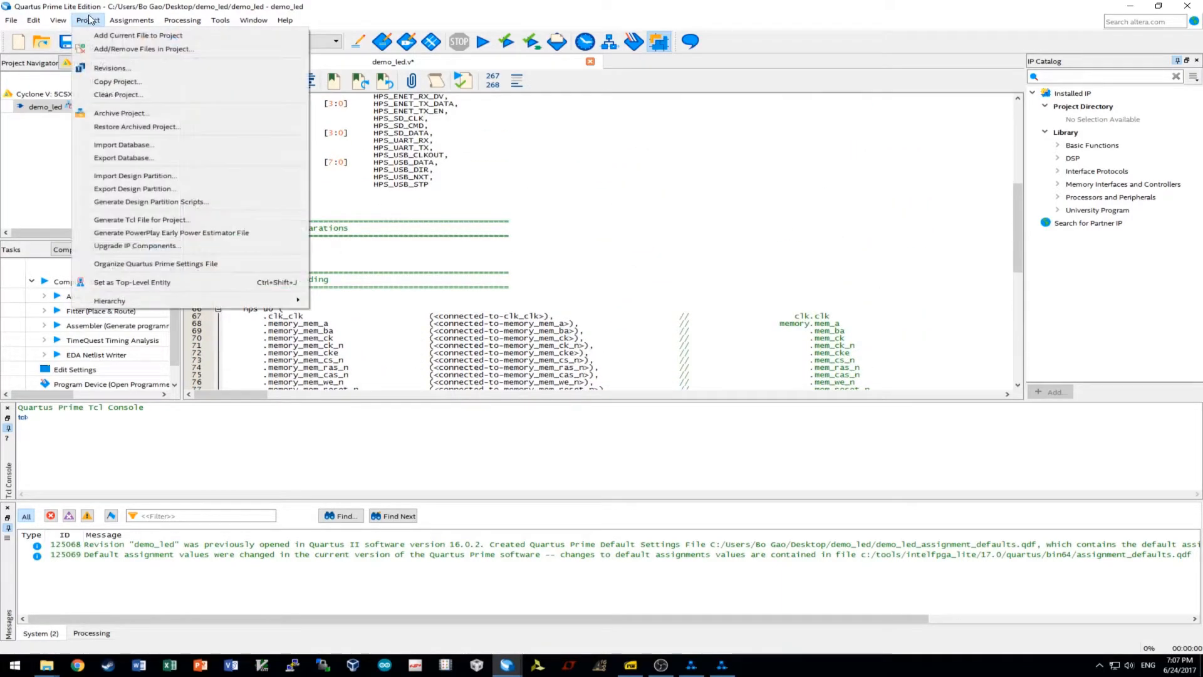
Add hps.qsys to the demo_led project's file list.
click(134, 50)
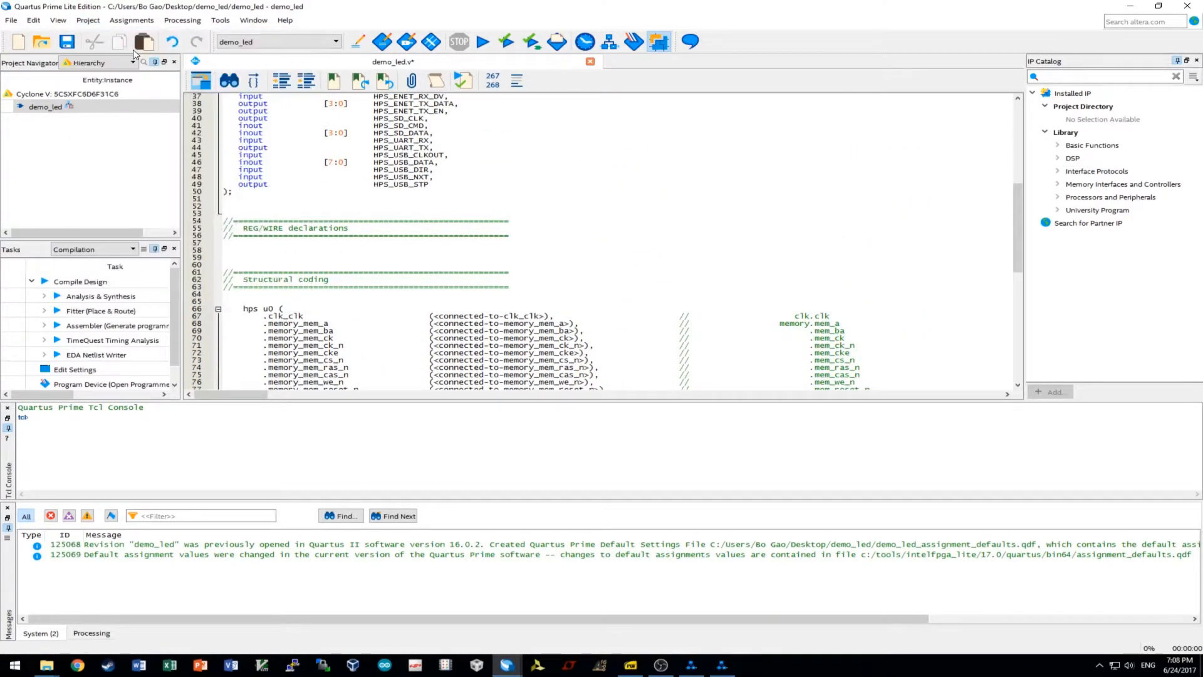
click(490, 272)
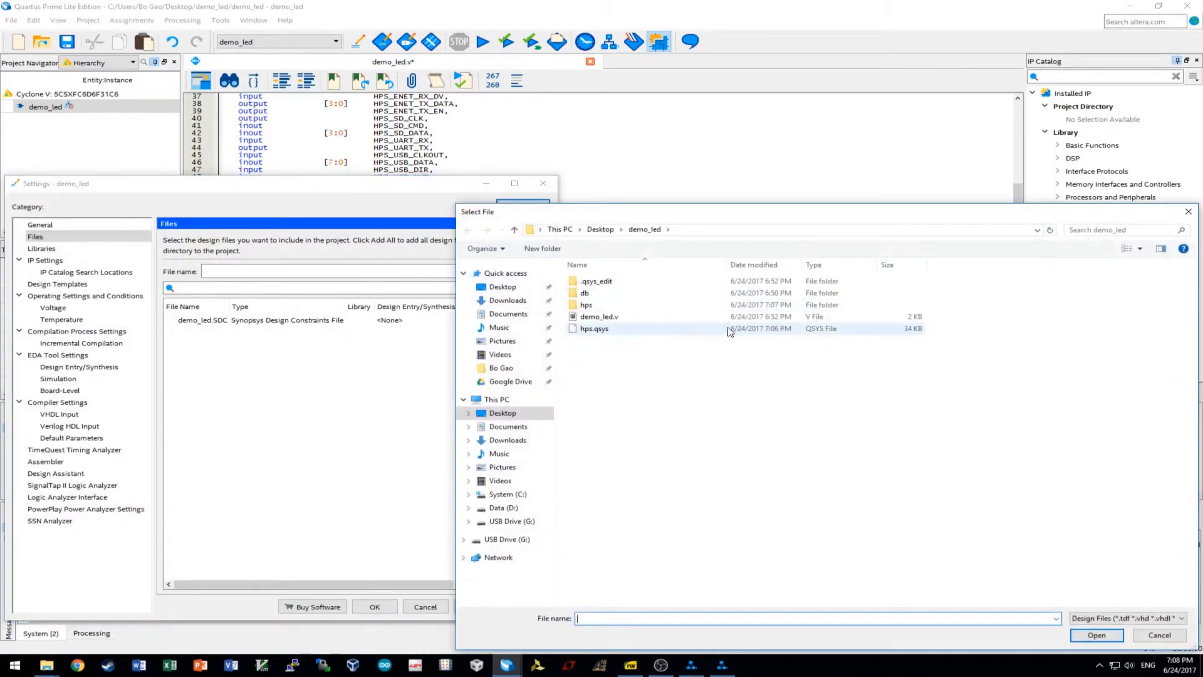
click(624, 329)
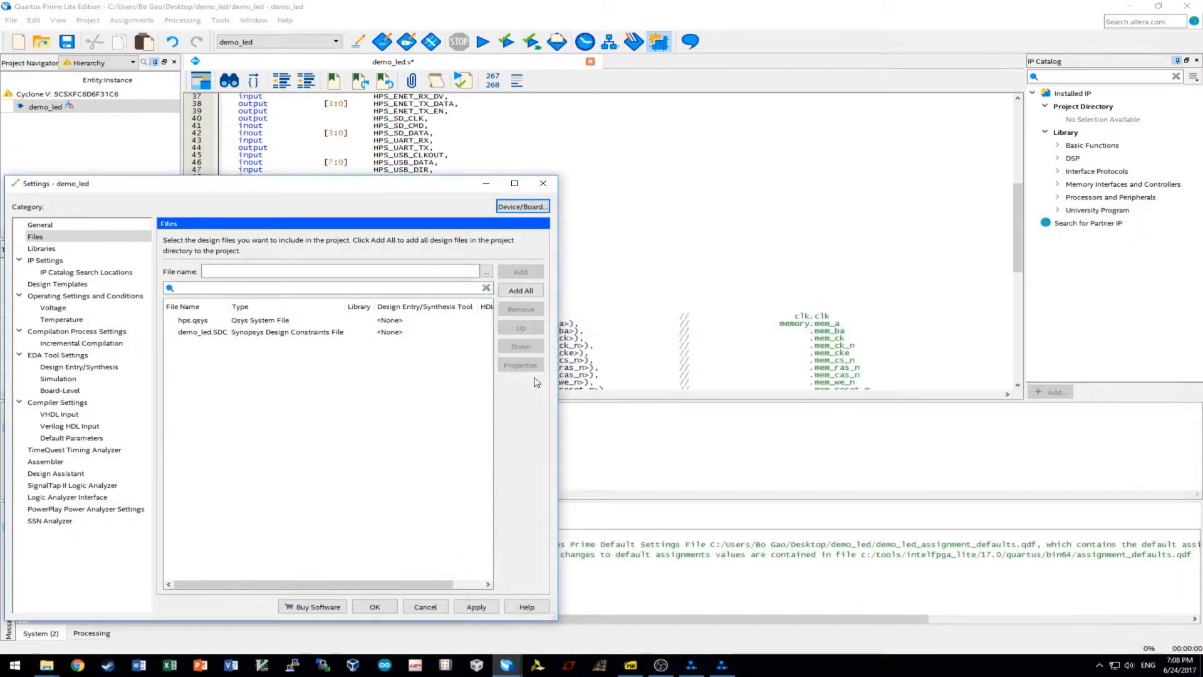
click(375, 606)
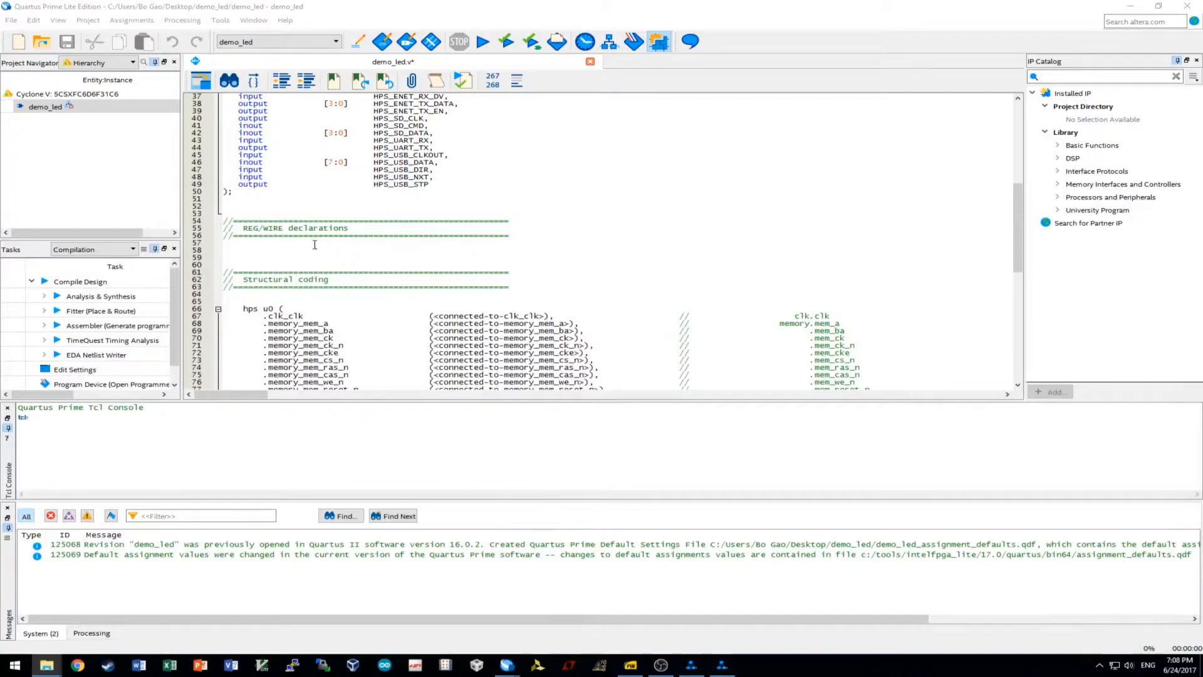
Cycle the Project Navigator through Files, IP Components and Design Units, ending on Hierarchy.
click(94, 63)
click(86, 86)
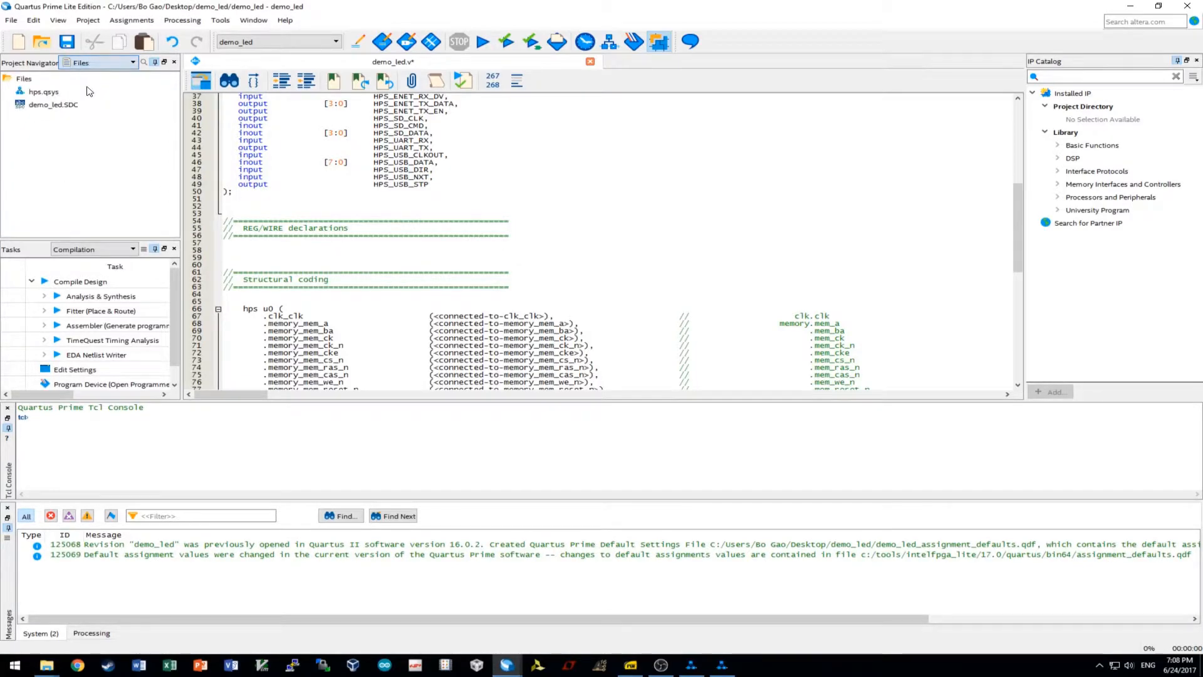
click(97, 63)
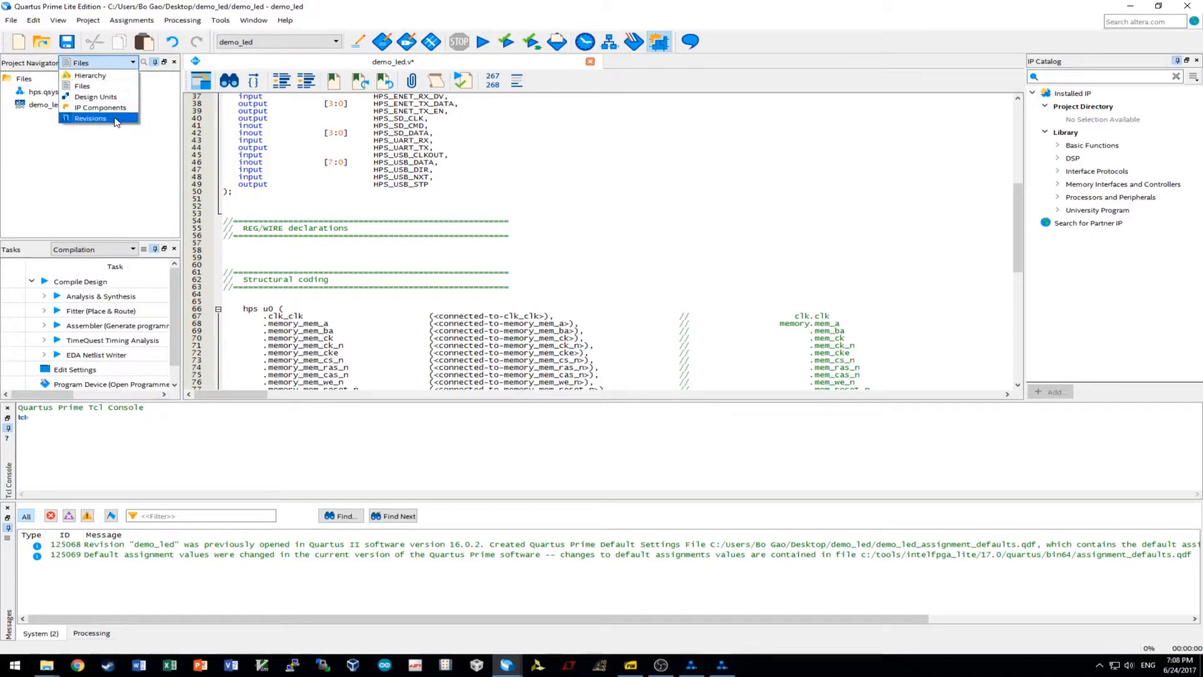
click(113, 75)
click(103, 63)
click(101, 107)
click(115, 63)
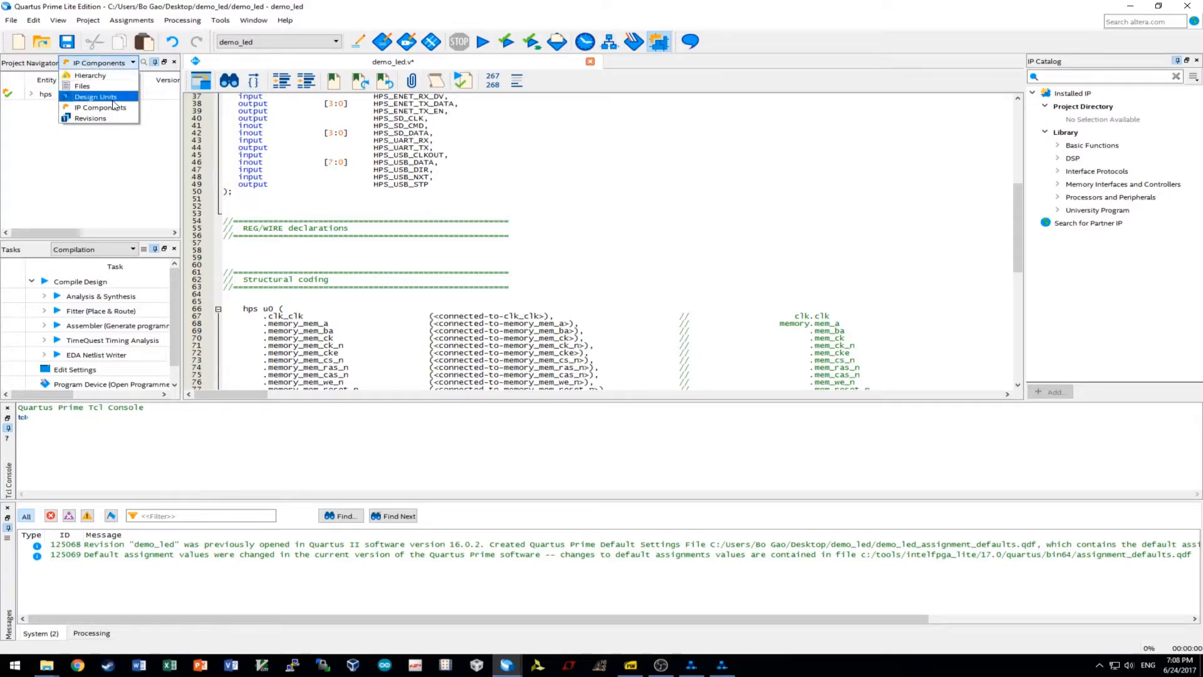
click(112, 98)
click(114, 65)
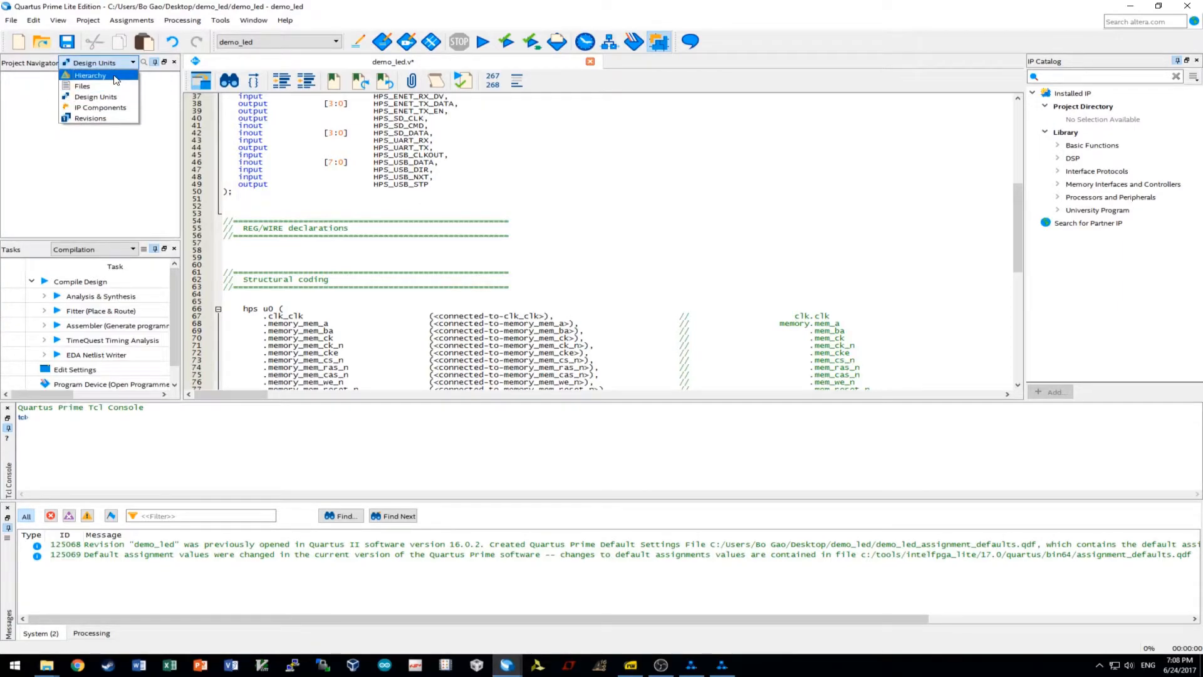
click(116, 78)
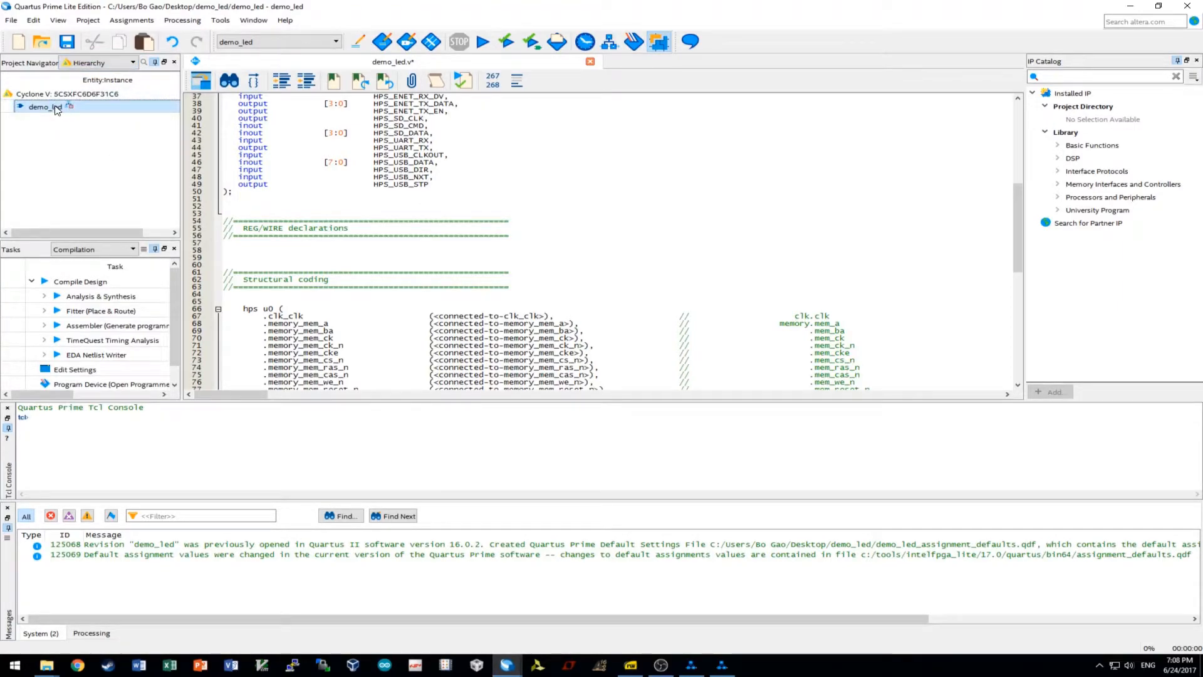
Wire hps u0's clk_clk to CLOCK_50 and the LED export to LEDR.
click(342, 310)
scroll(342, 301, up, 10)
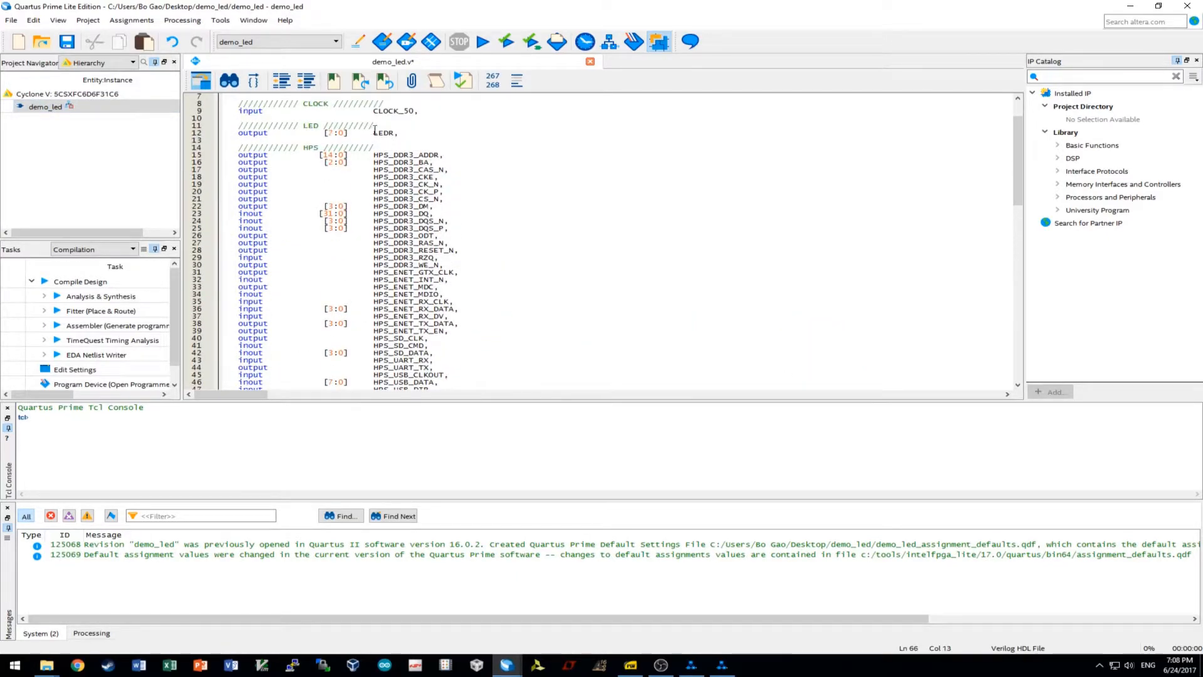
double_click(411, 111)
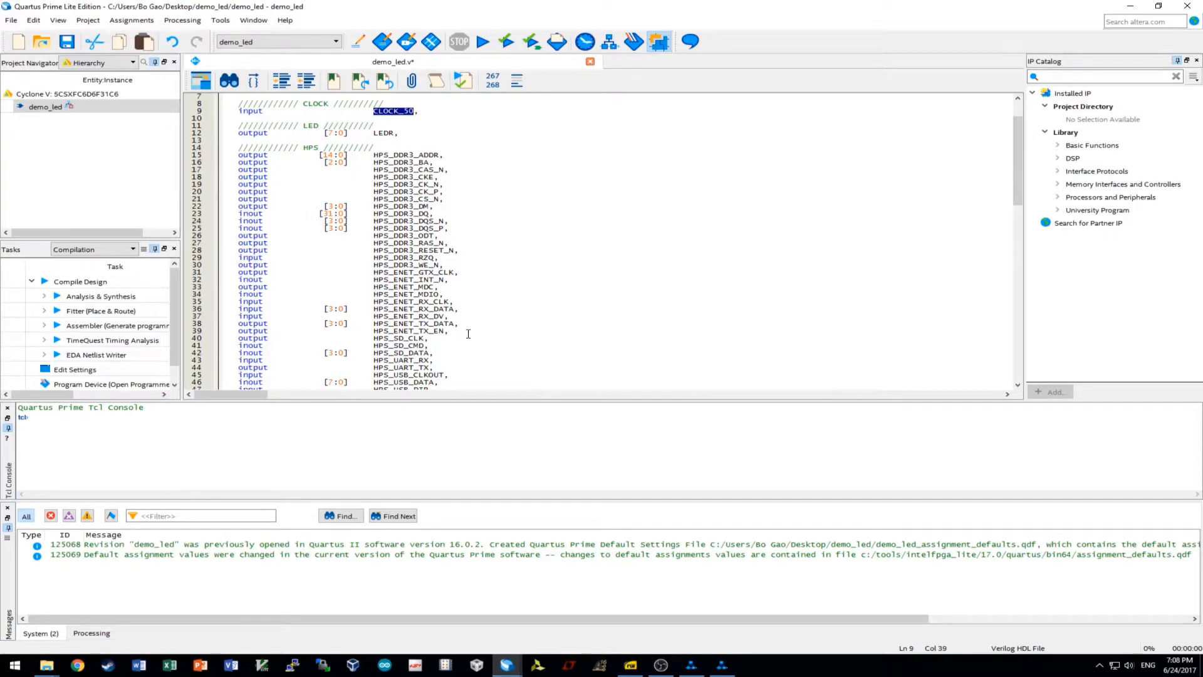
scroll(467, 332, down, 13)
drag(433, 250, 554, 250)
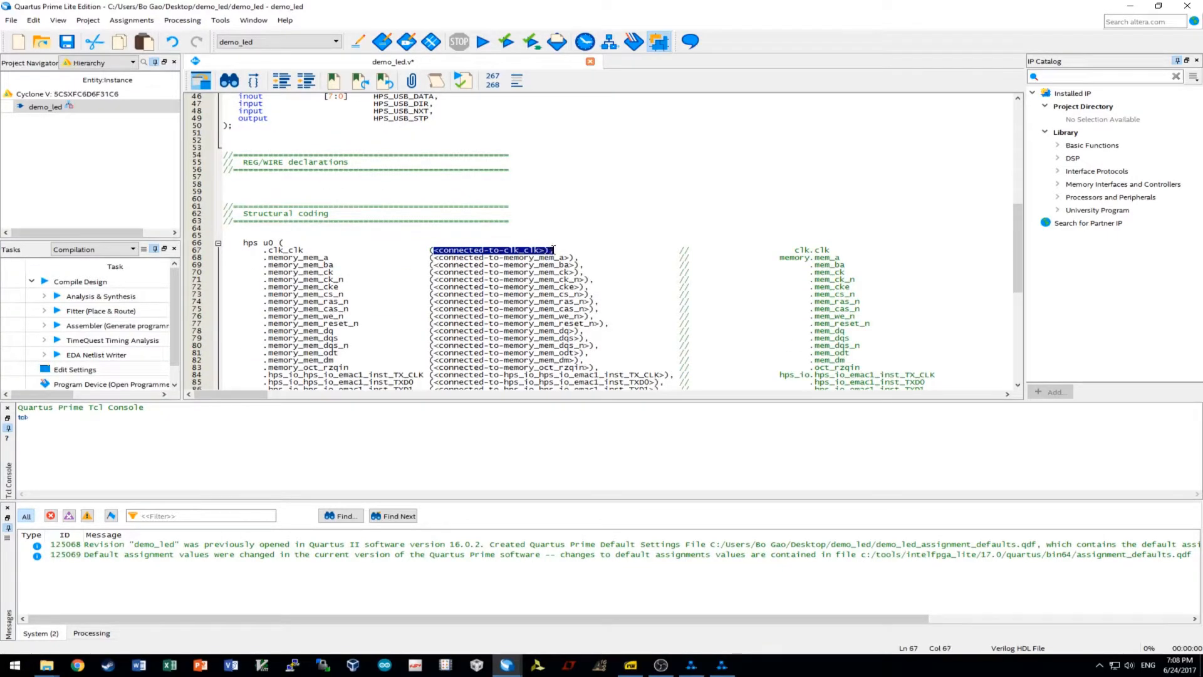
key(ctrl+v)
scroll(357, 133, up, 12)
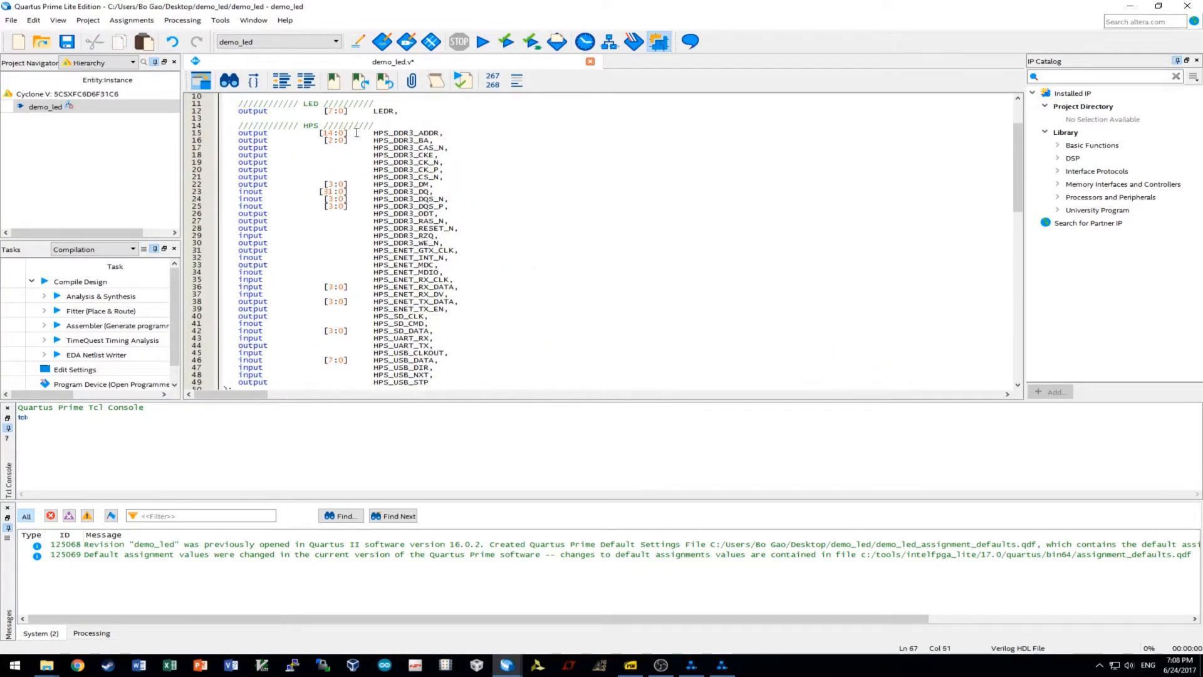
drag(376, 111, 394, 111)
scroll(425, 215, down, 20)
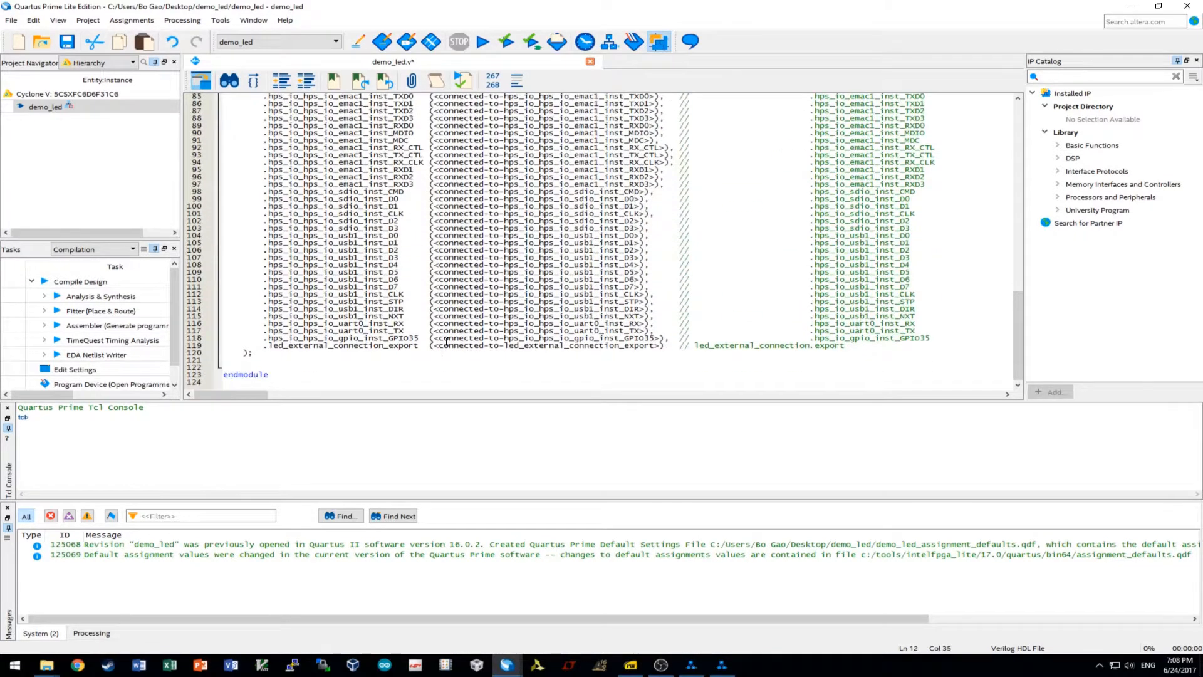
drag(436, 350, 661, 347)
key(ctrl+v)
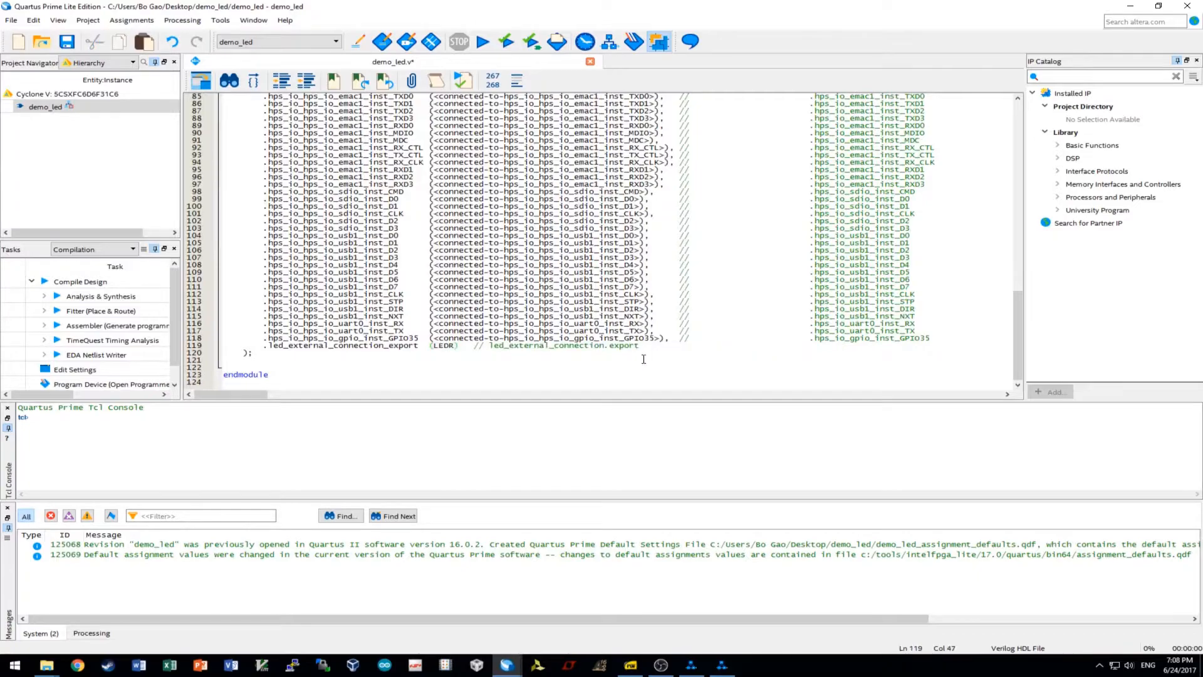
Connect memory_mem_a to HPS_DDR3_ADDR and memory_mem_ba to HPS_DDR3_BA.
scroll(579, 339, up, 8)
scroll(578, 339, up, 18)
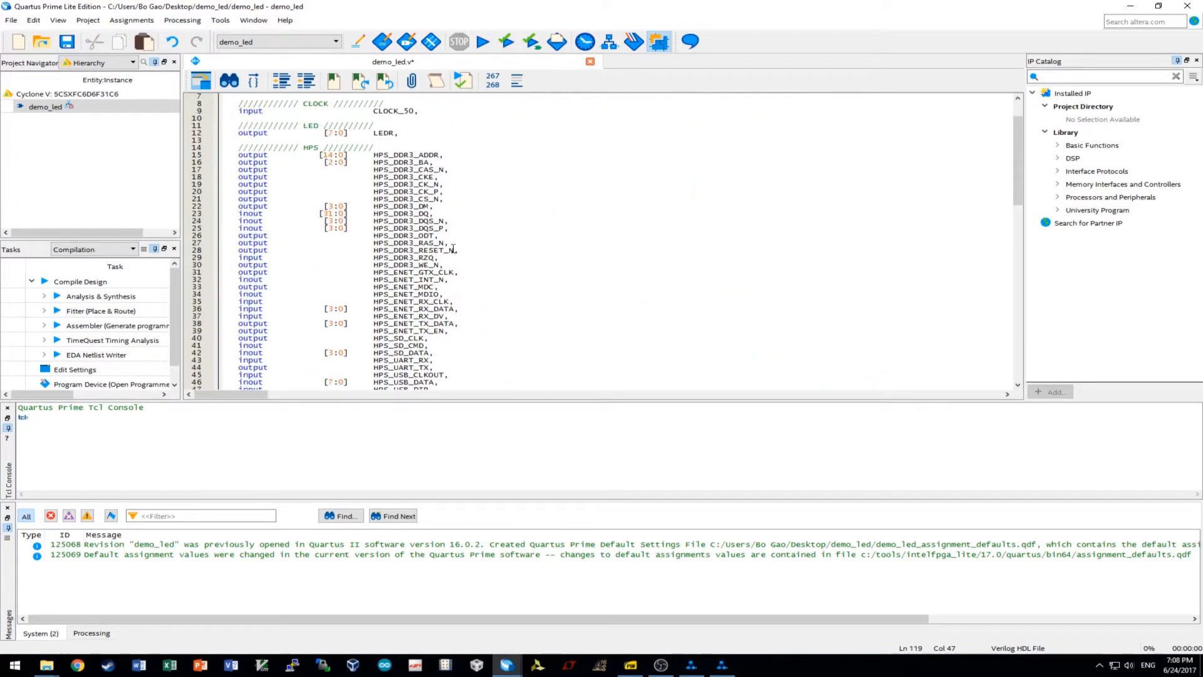
double_click(401, 156)
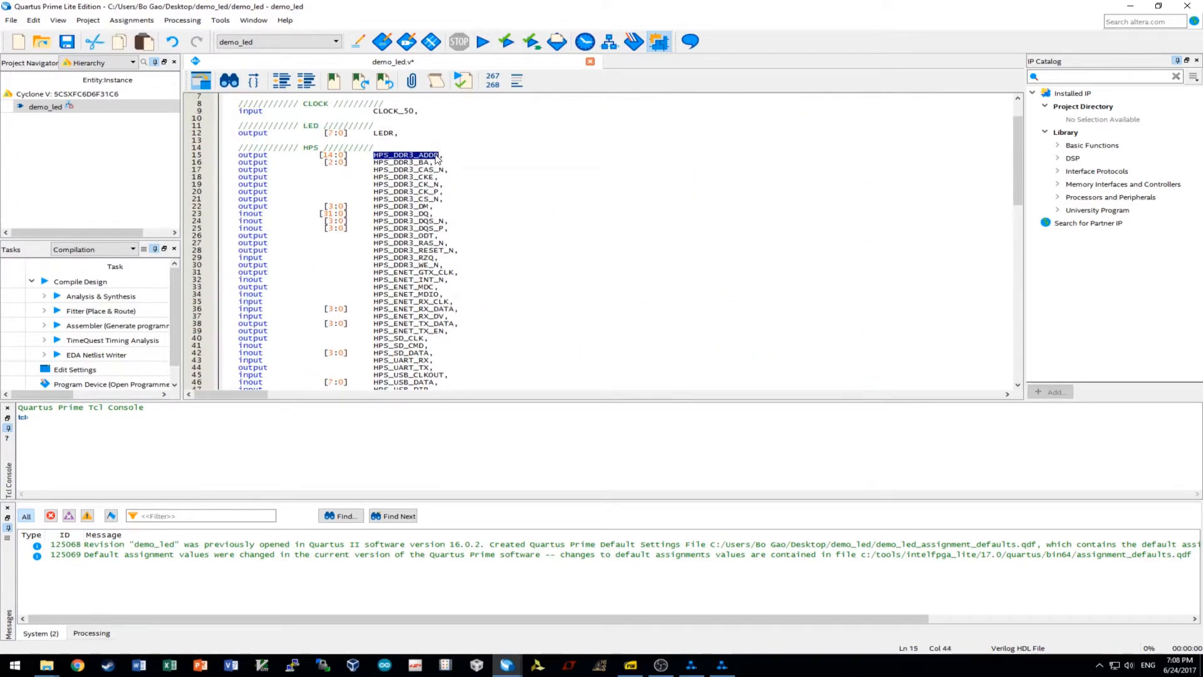
scroll(476, 224, down, 7)
scroll(476, 224, down, 7)
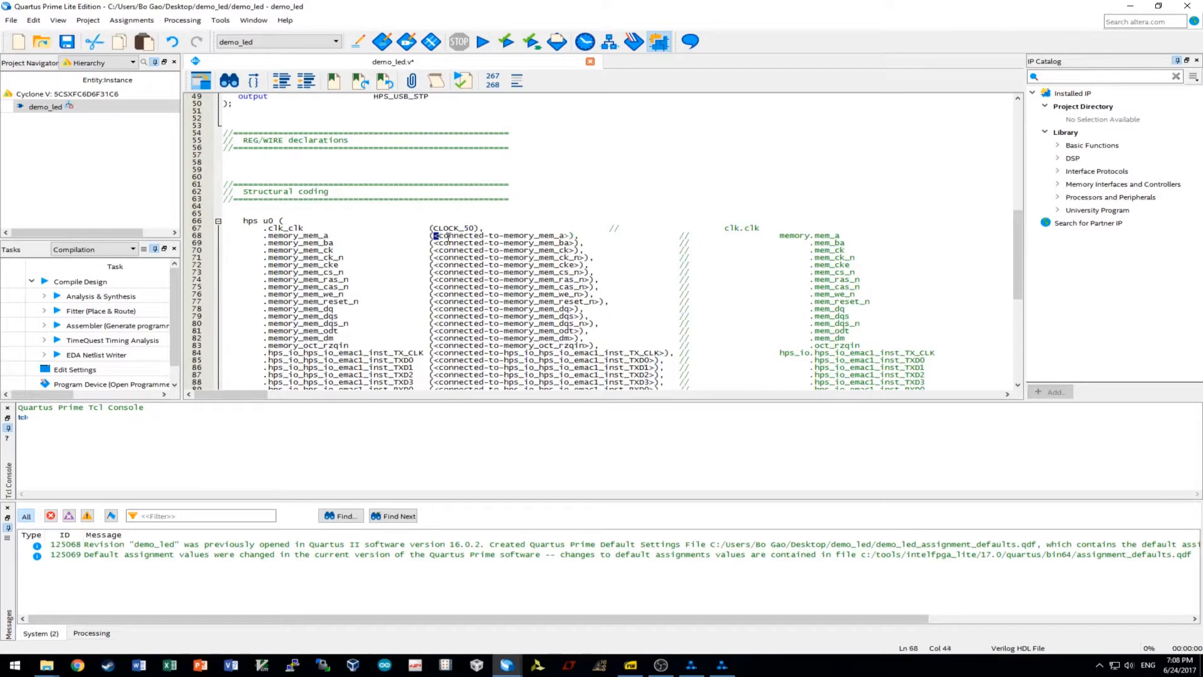
drag(433, 236, 573, 236)
key(ctrl+v)
scroll(568, 251, up, 16)
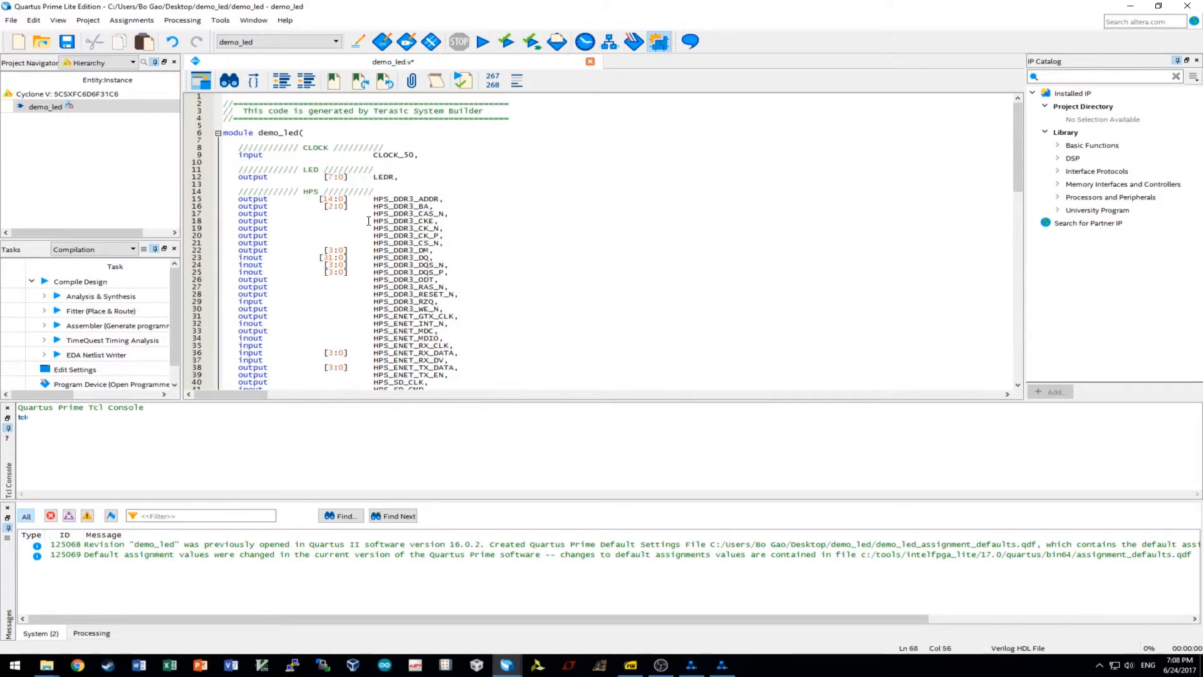
double_click(401, 206)
key(ctrl+c)
scroll(601, 236, down, 16)
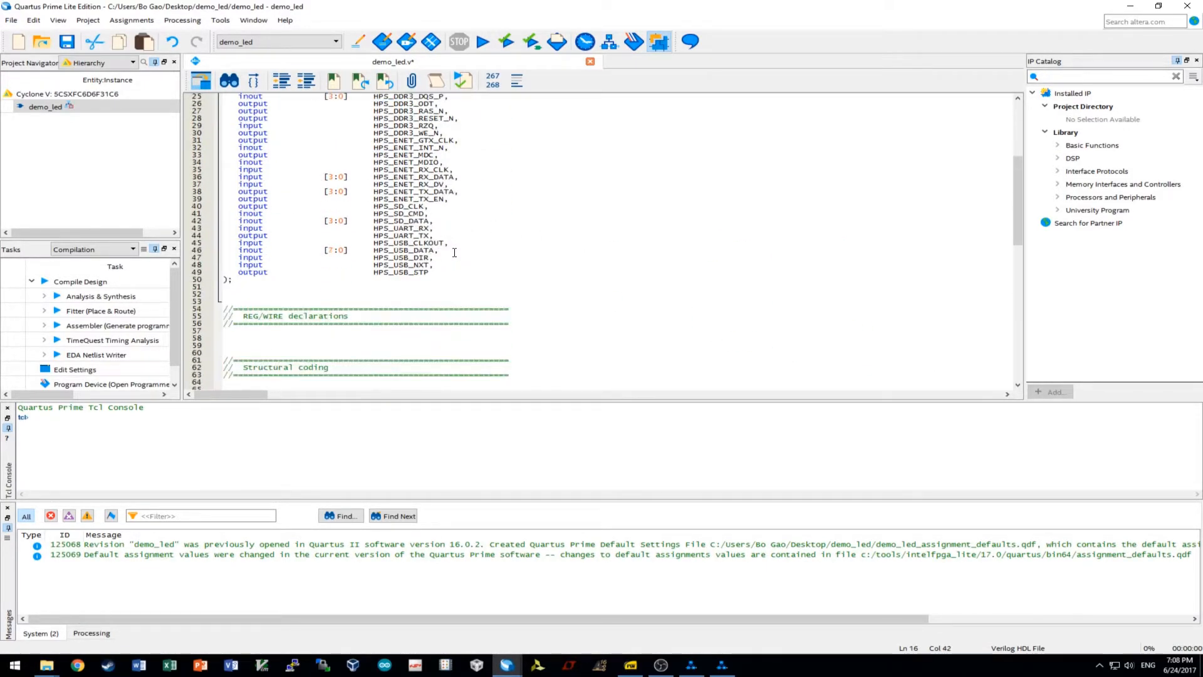
drag(574, 243, 434, 244)
key(ctrl+v)
Connect memory_mem_ck to HPS_DDR3_CK_P and memory_mem_ck_n to HPS_DDR3_CK_N.
scroll(439, 219, up, 14)
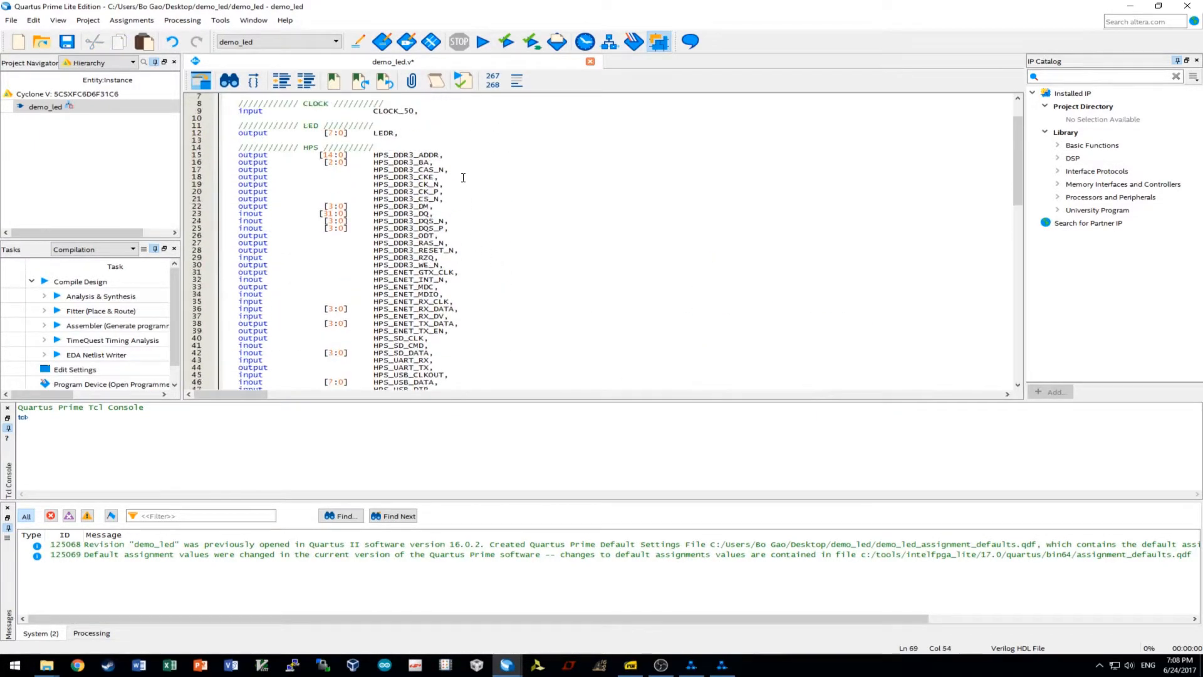
drag(441, 193, 380, 193)
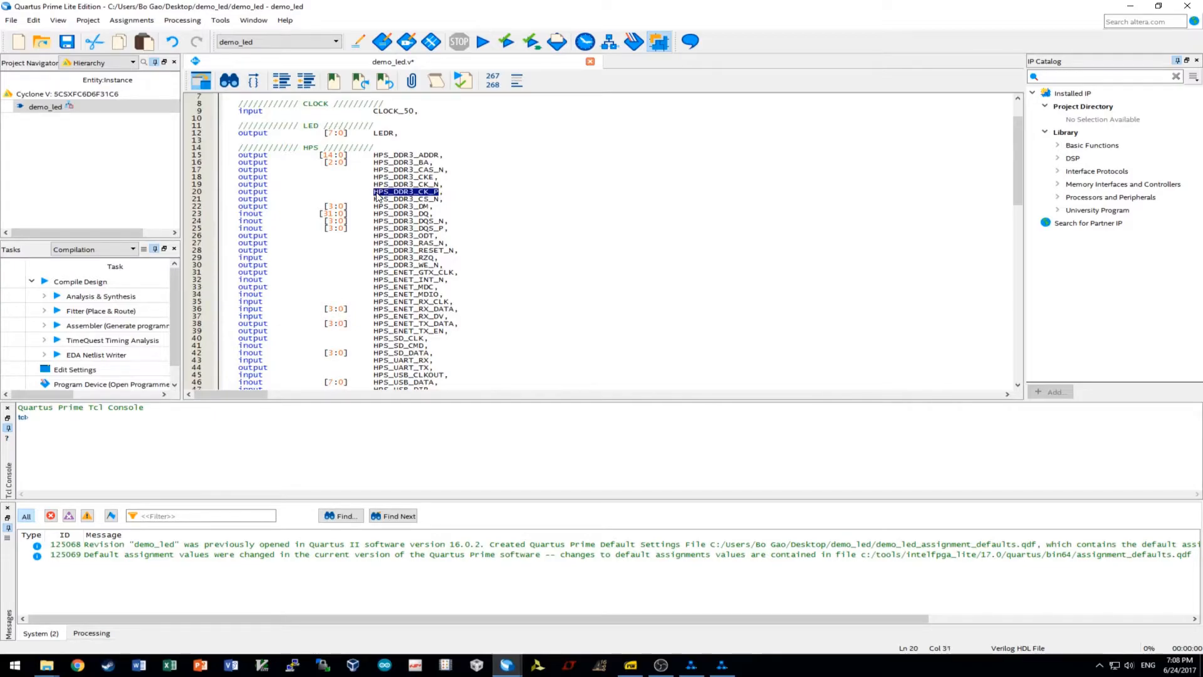
scroll(524, 289, down, 15)
drag(575, 228, 432, 228)
text(HPS_DDR3_CK_P)
drag(584, 235, 438, 236)
text(HPS_DDR3_CK_P)
key(BackSpace)
text(N)
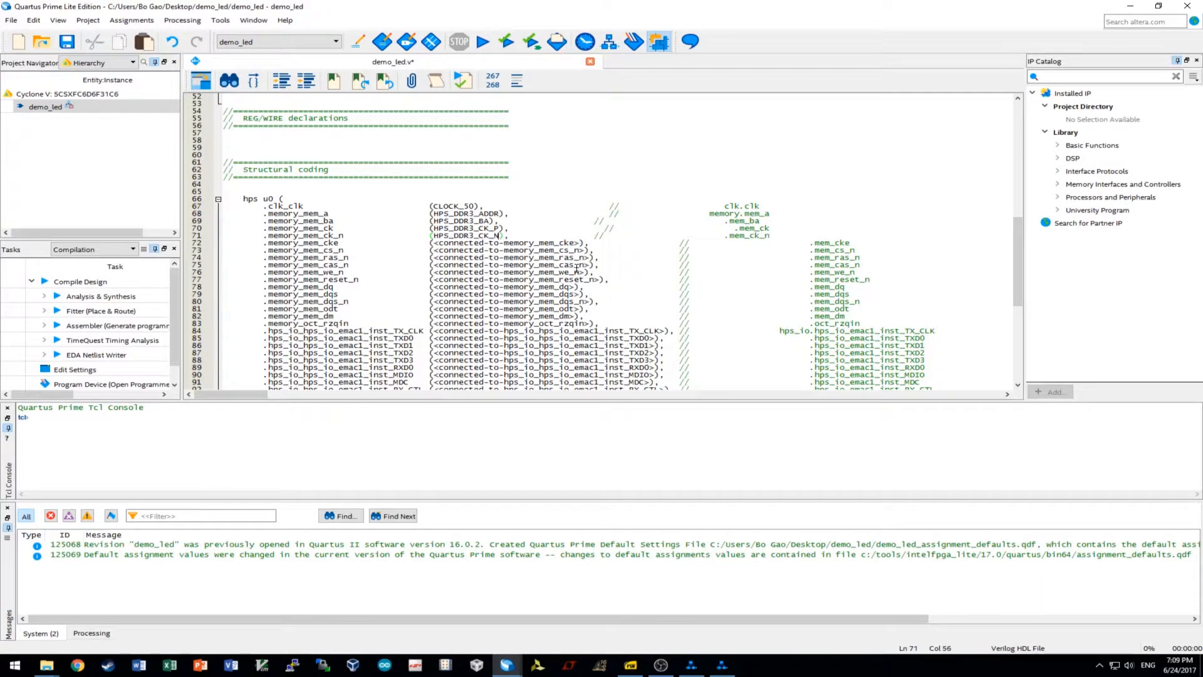
Connect memory_mem_cke to HPS_DDR3_CKE and memory_mem_cs_n to HPS_DDR3_CS_N.
scroll(556, 244, up, 14)
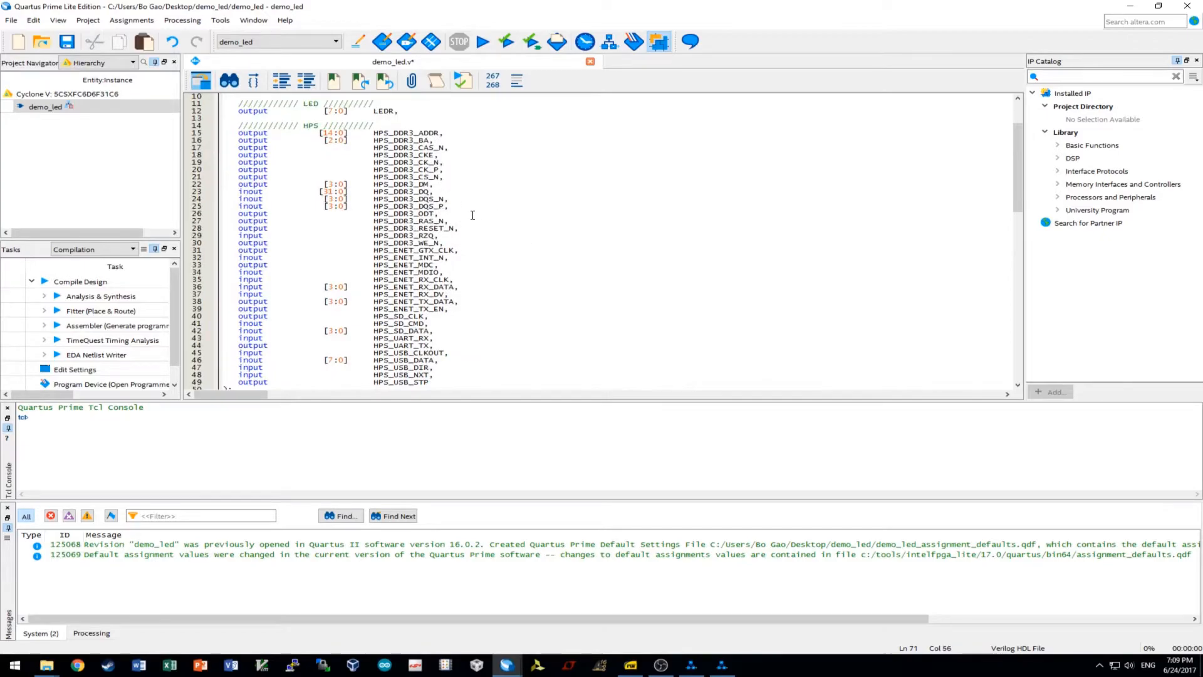
double_click(428, 155)
key(ctrl+c)
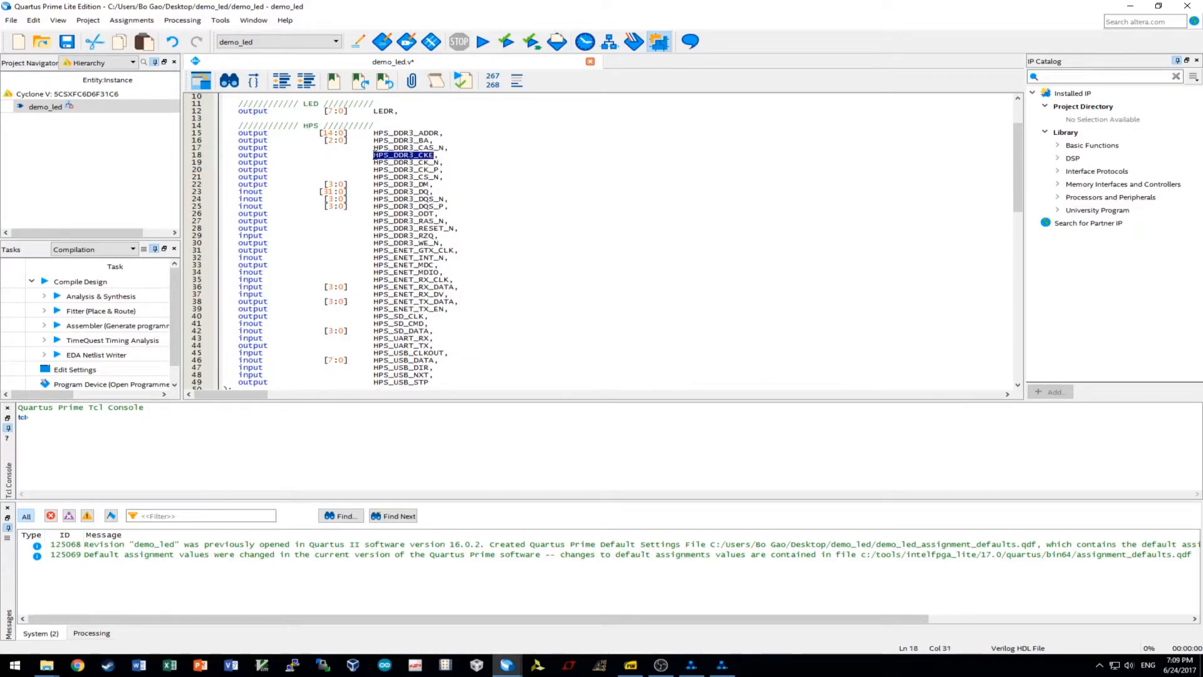
scroll(533, 282, down, 14)
drag(582, 240, 432, 242)
key(ctrl+v)
scroll(563, 261, up, 8)
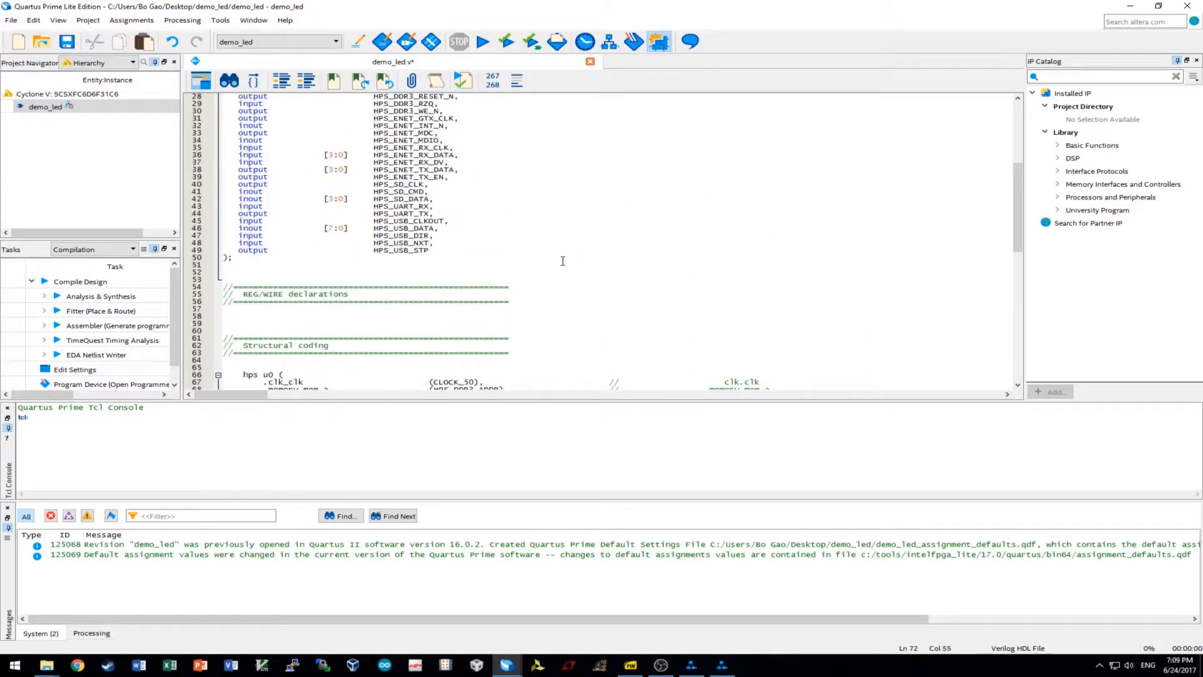
scroll(563, 261, up, 8)
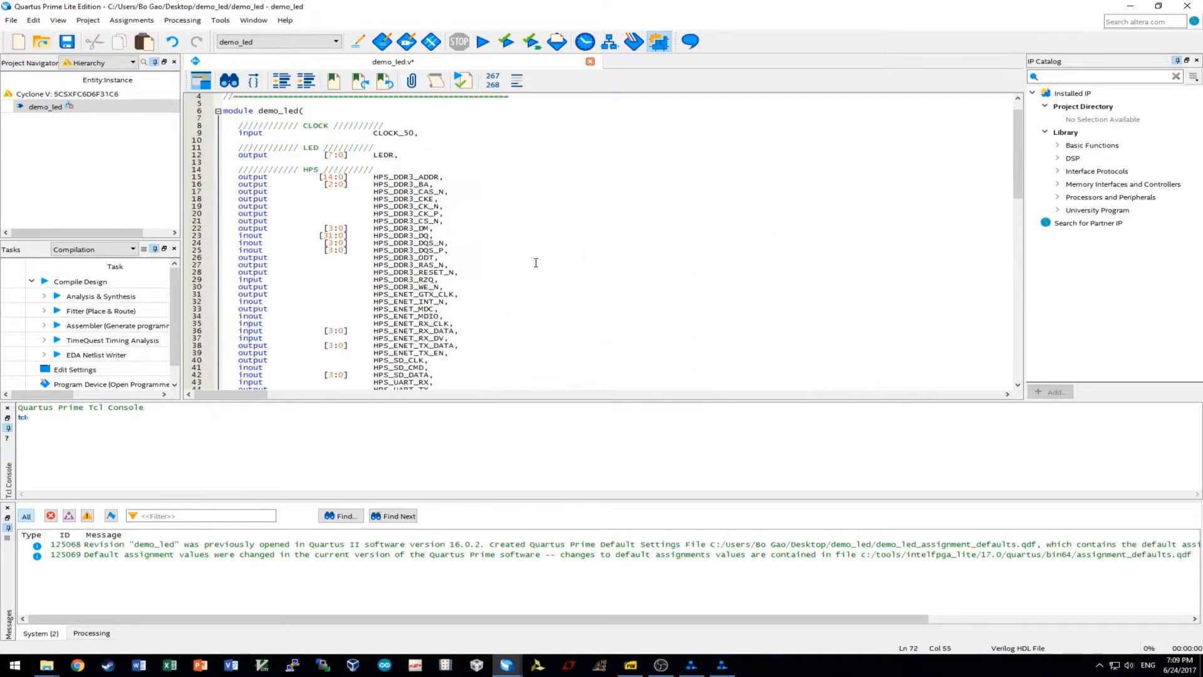
double_click(439, 221)
key(ctrl+c)
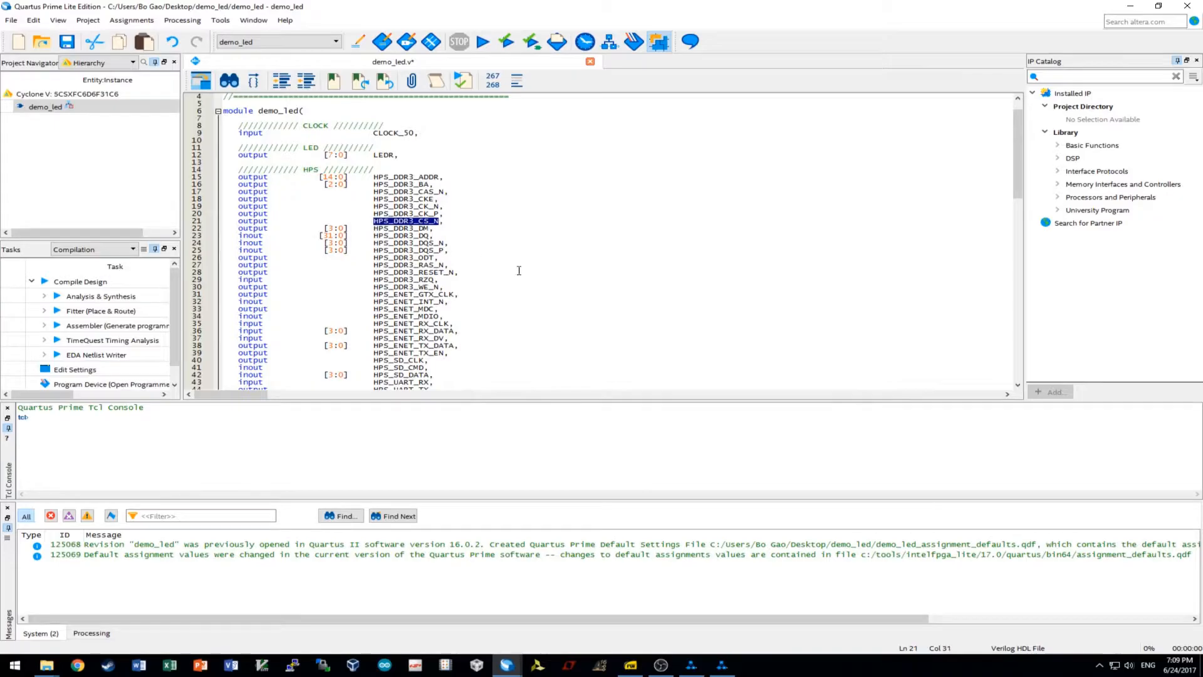
scroll(500, 266, down, 15)
drag(587, 273, 432, 274)
key(ctrl+v)
scroll(568, 293, up, 9)
scroll(568, 294, up, 3)
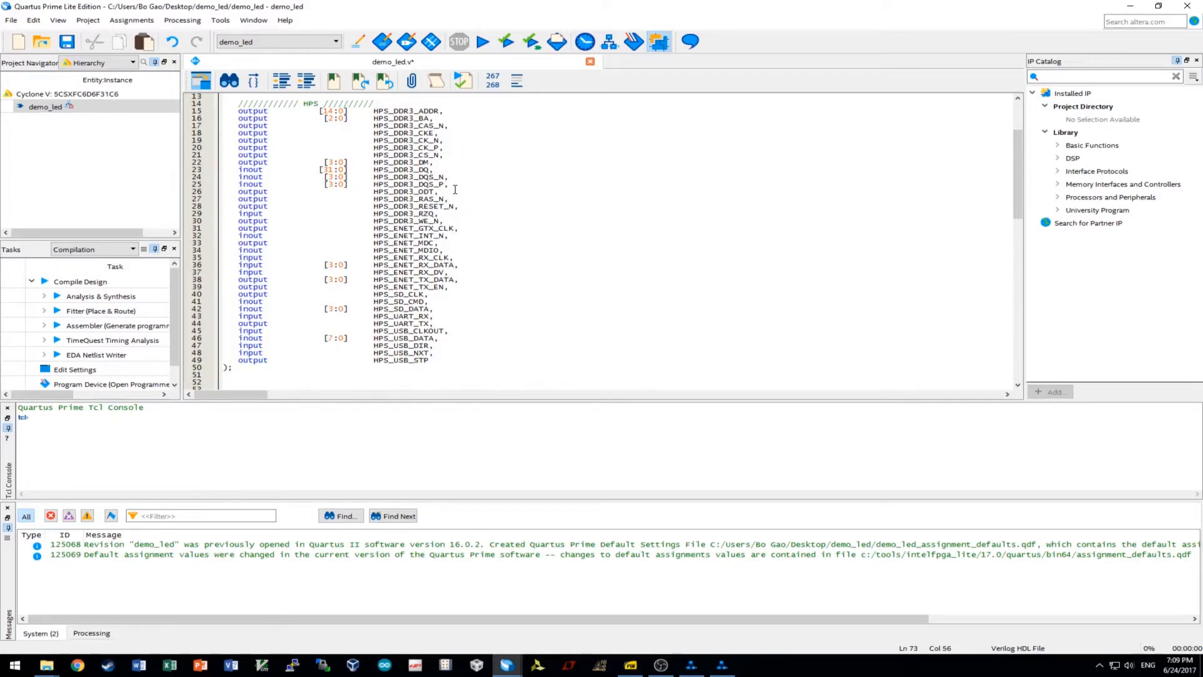
Paste HPS_DDR3_CAS_N into the memory_mem_cas_n and memory_mem_ras_n connections.
drag(446, 127, 369, 126)
key(ctrl+c)
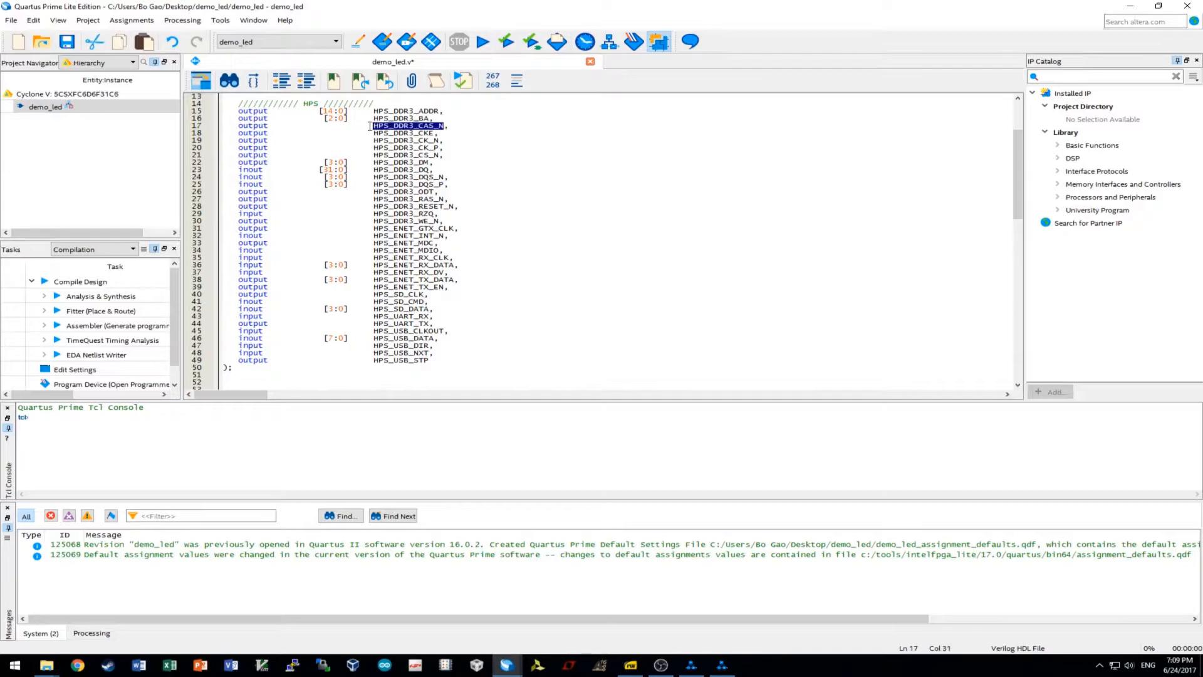
scroll(518, 226, down, 13)
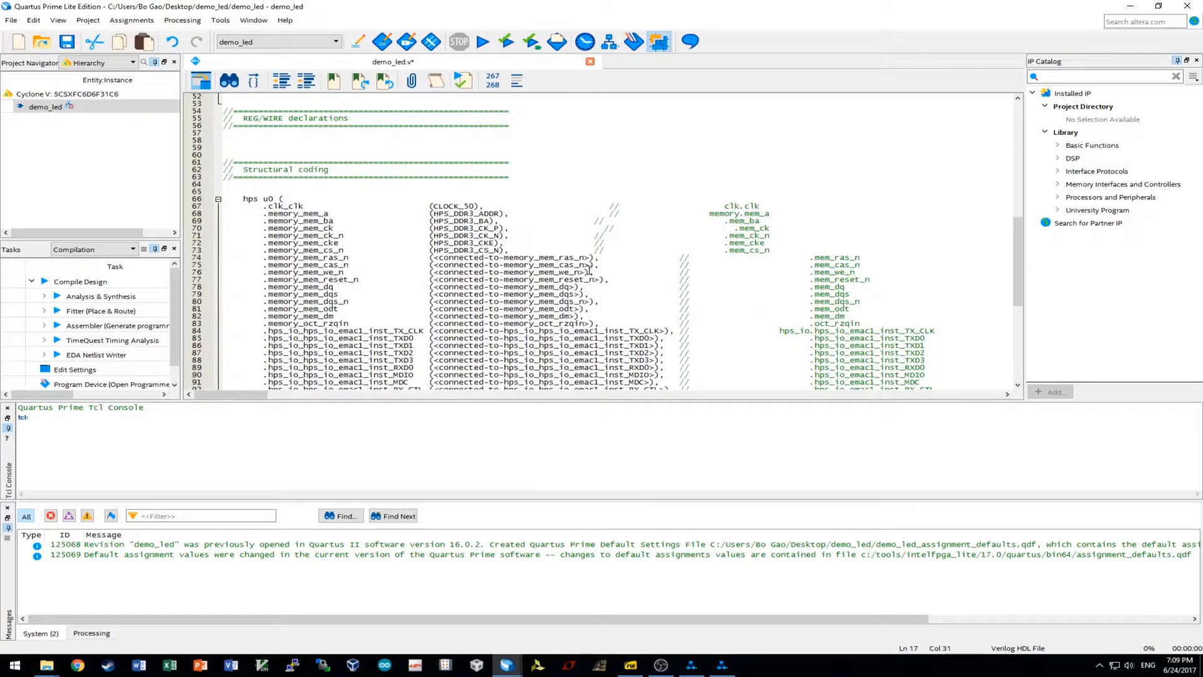
drag(591, 266, 439, 265)
key(ctrl+v)
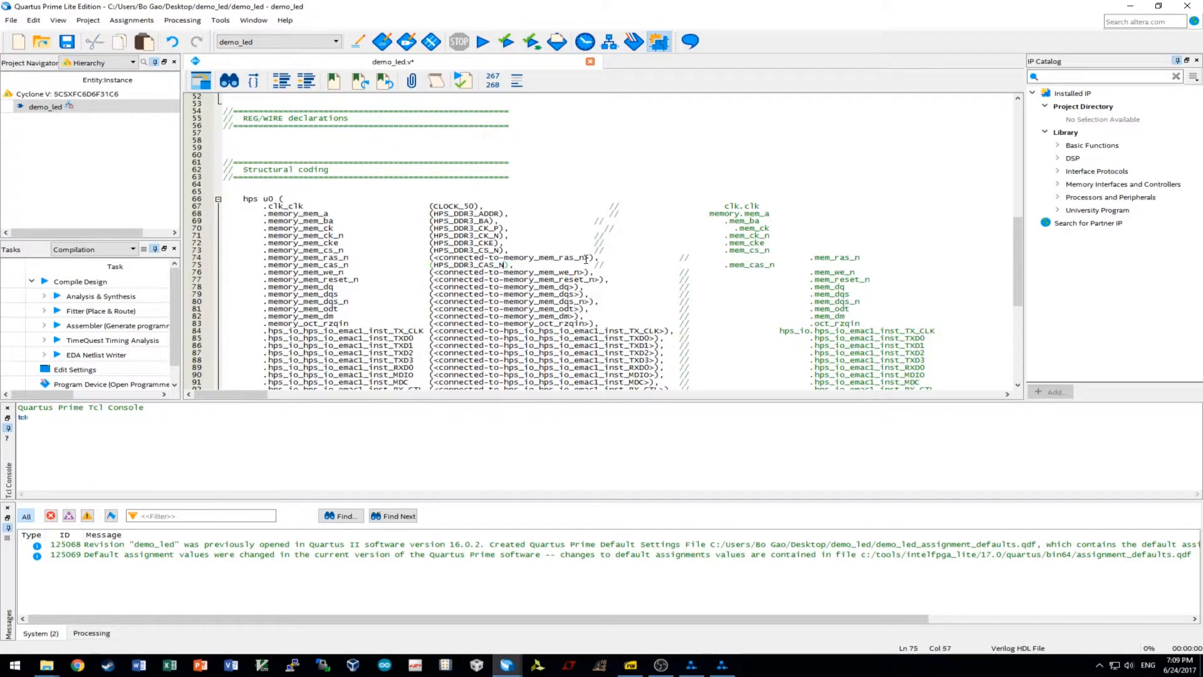
drag(591, 258, 440, 254)
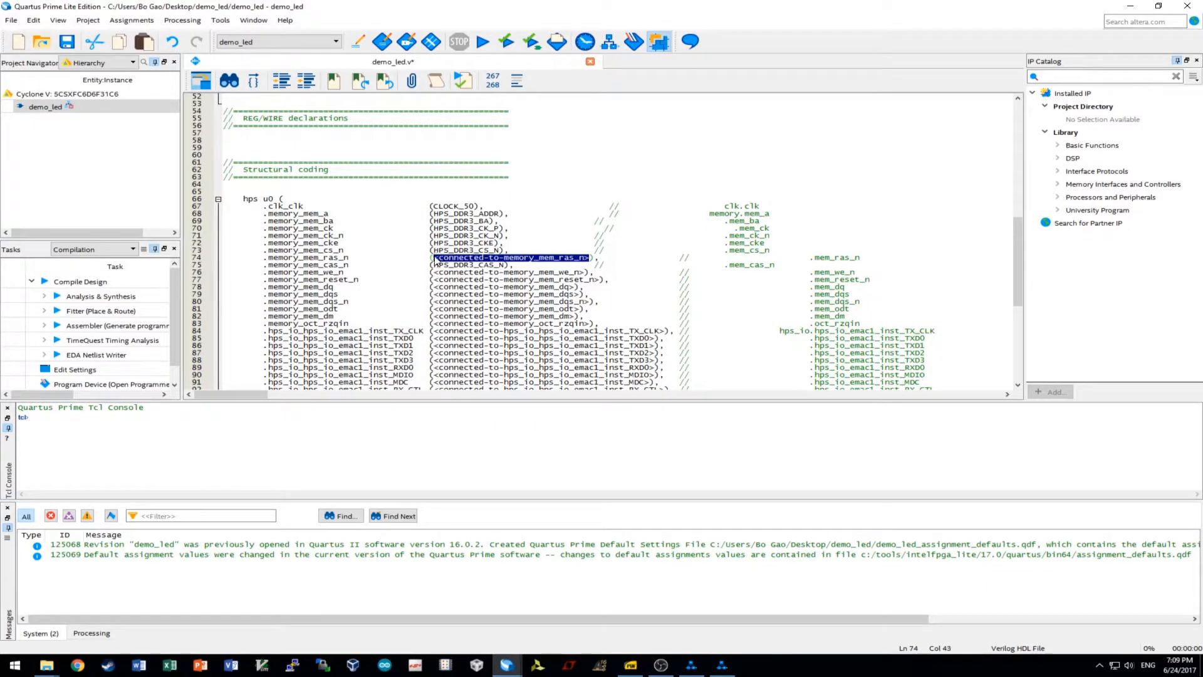
key(ctrl+v)
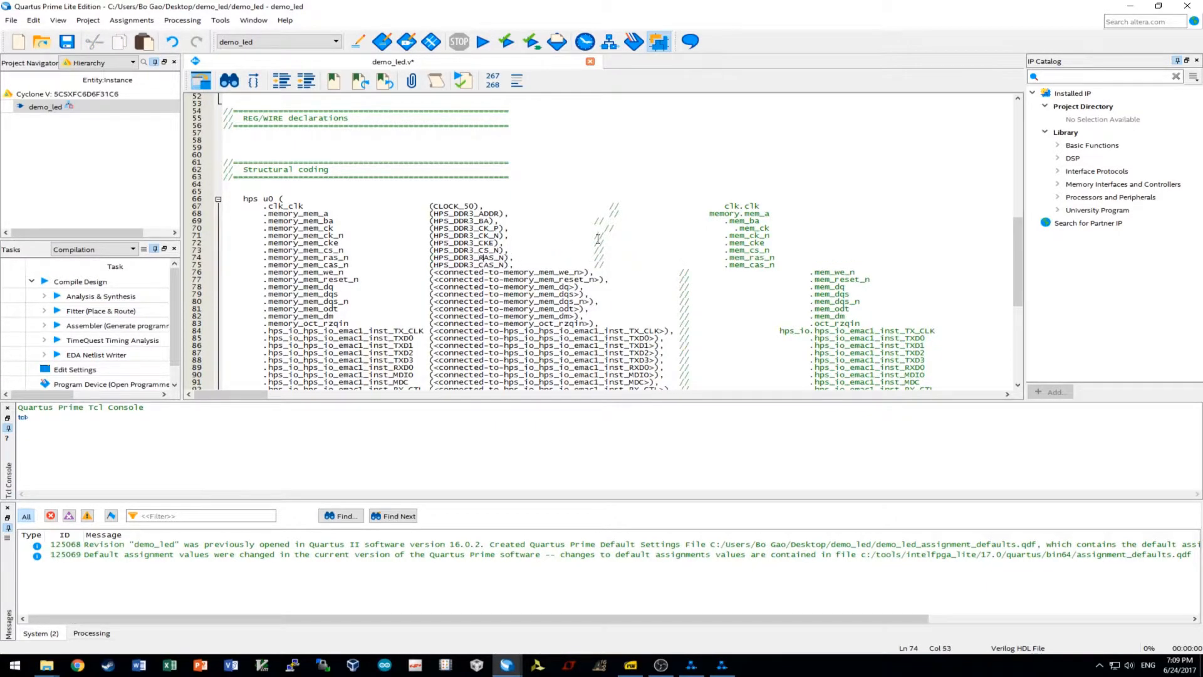
Connect memory_mem_we_n to HPS_DDR3_WE_N.
scroll(446, 242, up, 15)
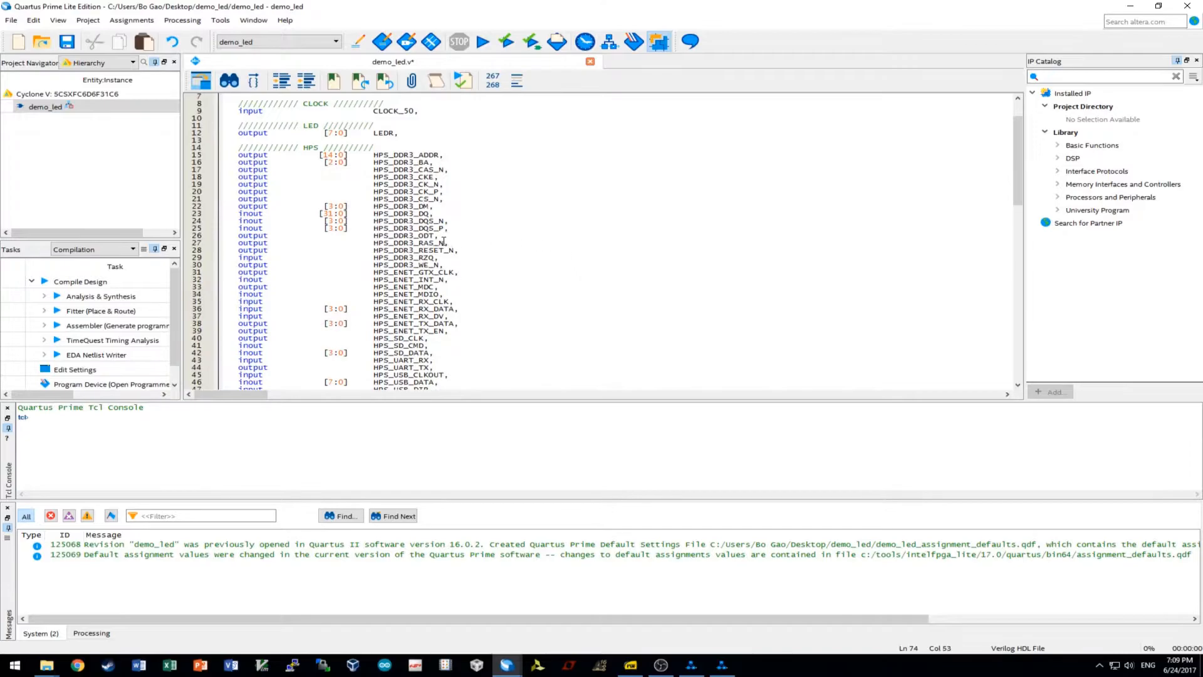
click(439, 265)
double_click(440, 265)
key(ctrl+c)
scroll(551, 301, down, 16)
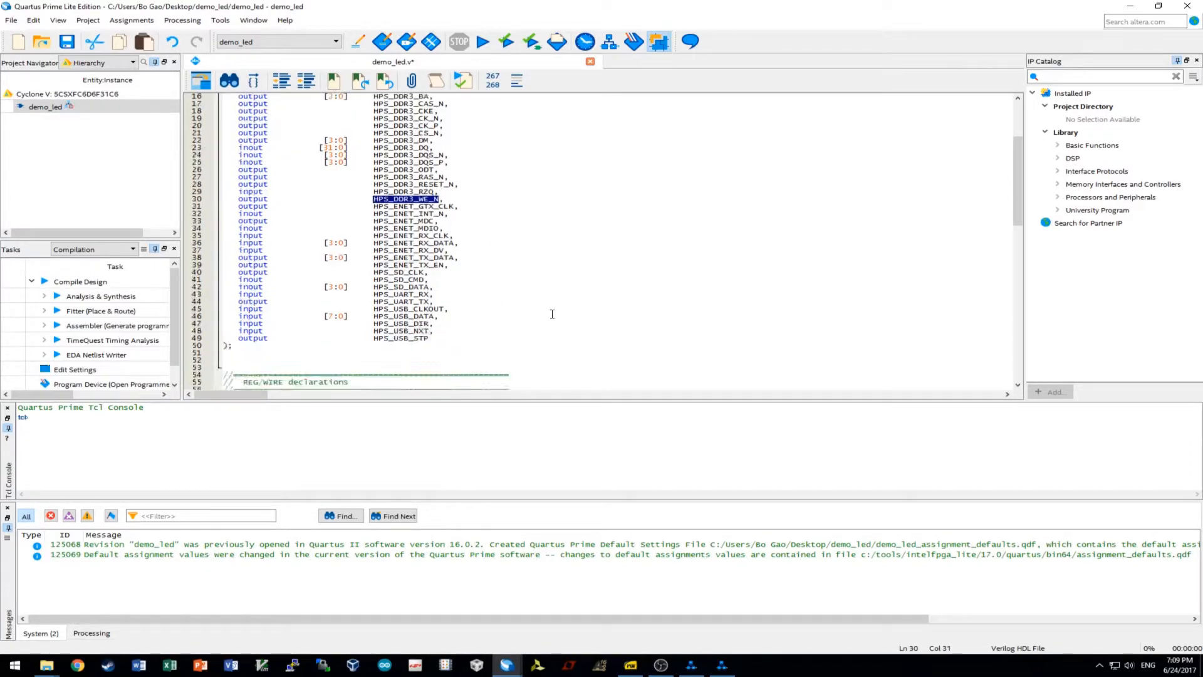
drag(586, 251, 433, 251)
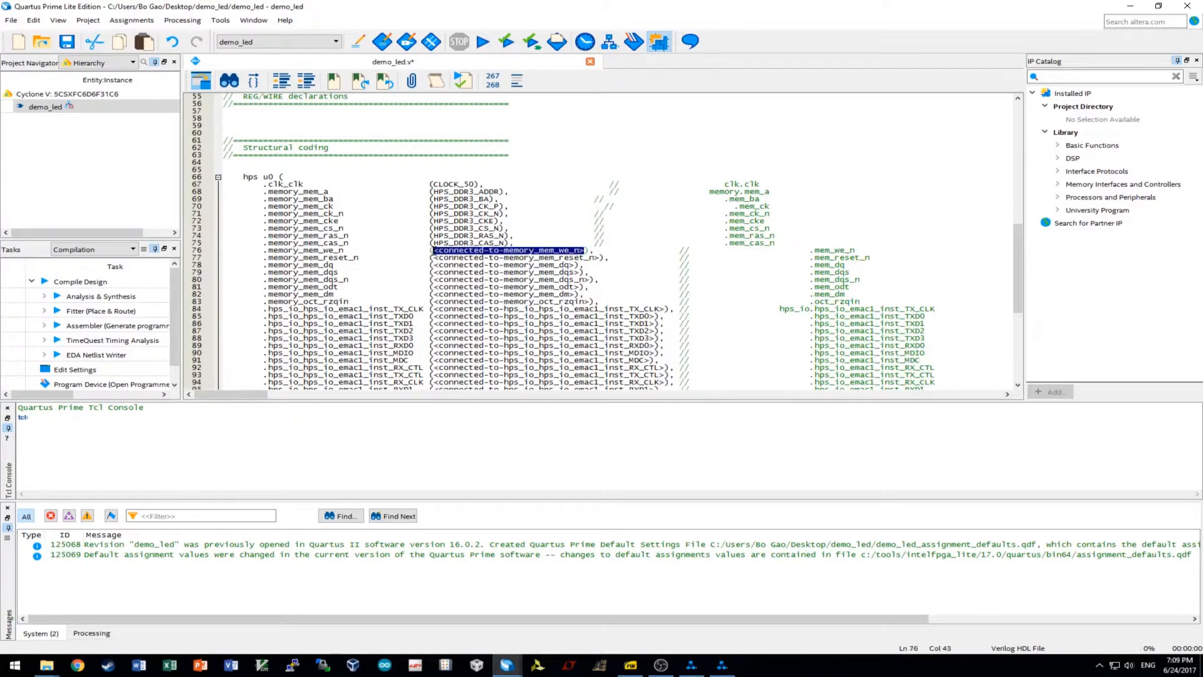
key(ctrl+v)
Select the reset_n placeholder and connect memory_mem_dq to HPS_DDR3_DQ.
scroll(517, 212, up, 13)
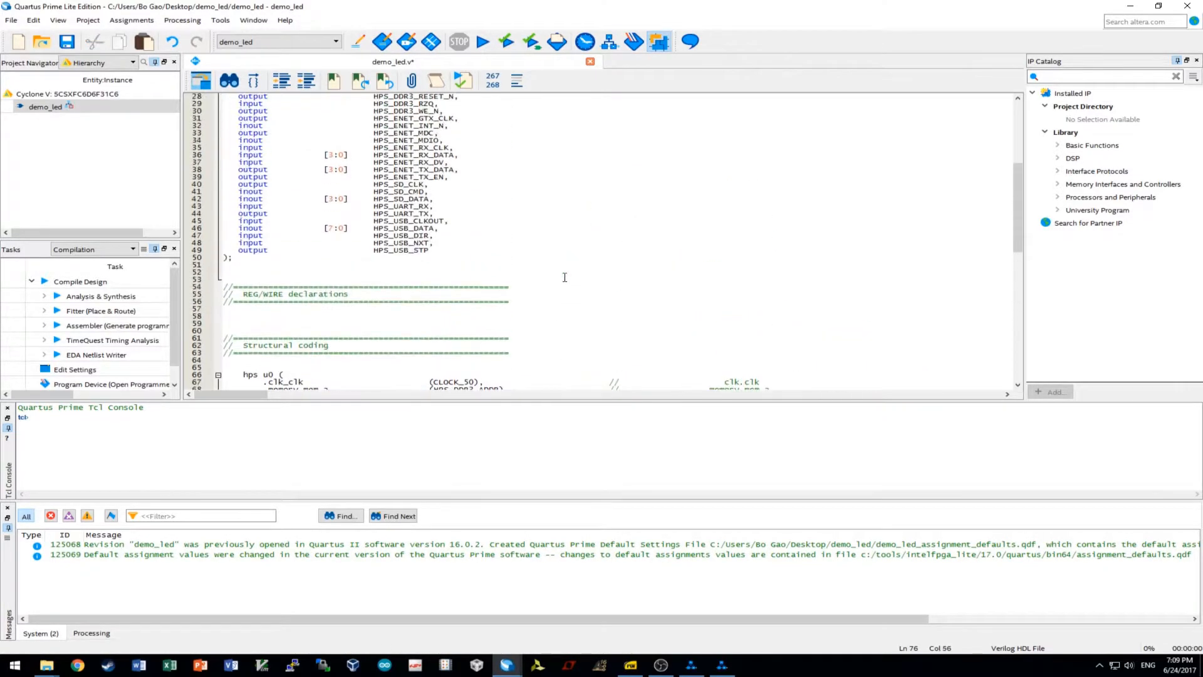
scroll(507, 194, up, 2)
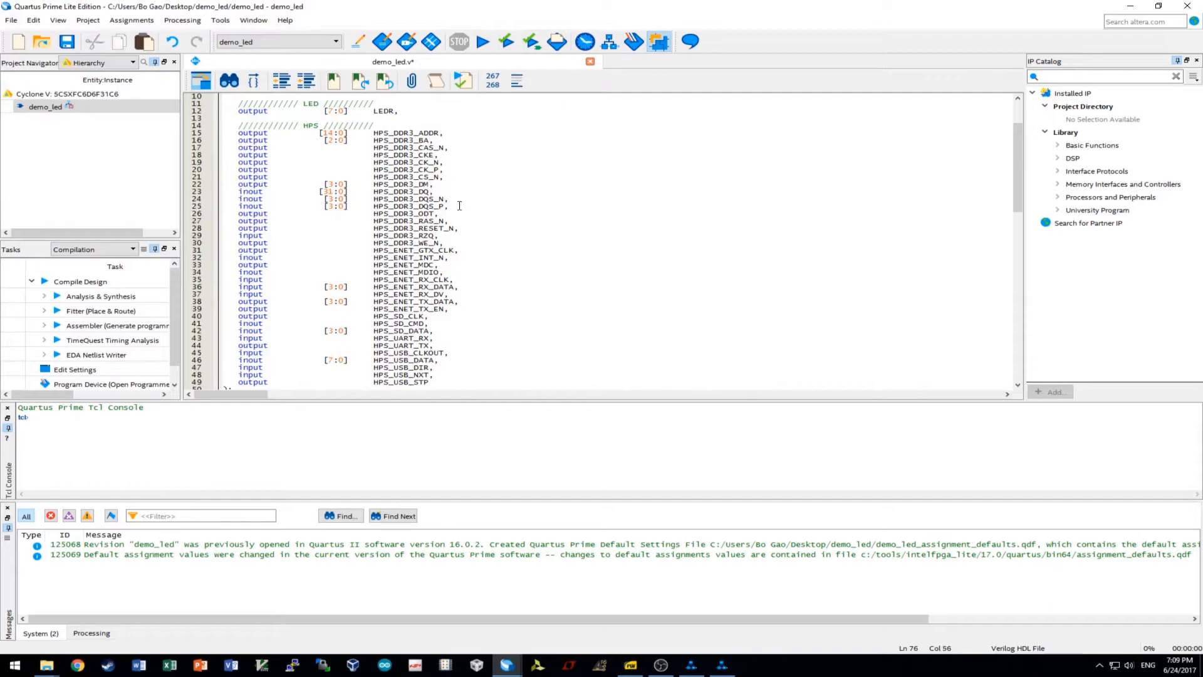
drag(452, 230, 376, 231)
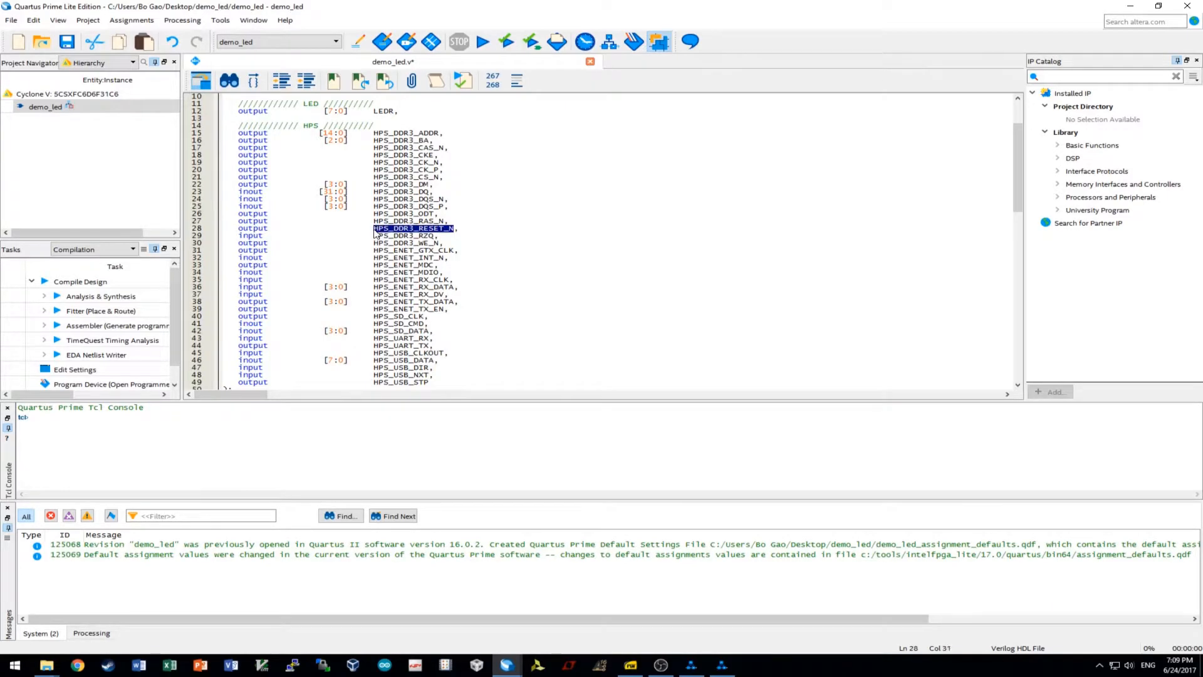
scroll(376, 232, down, 16)
drag(602, 236, 432, 237)
scroll(586, 266, up, 16)
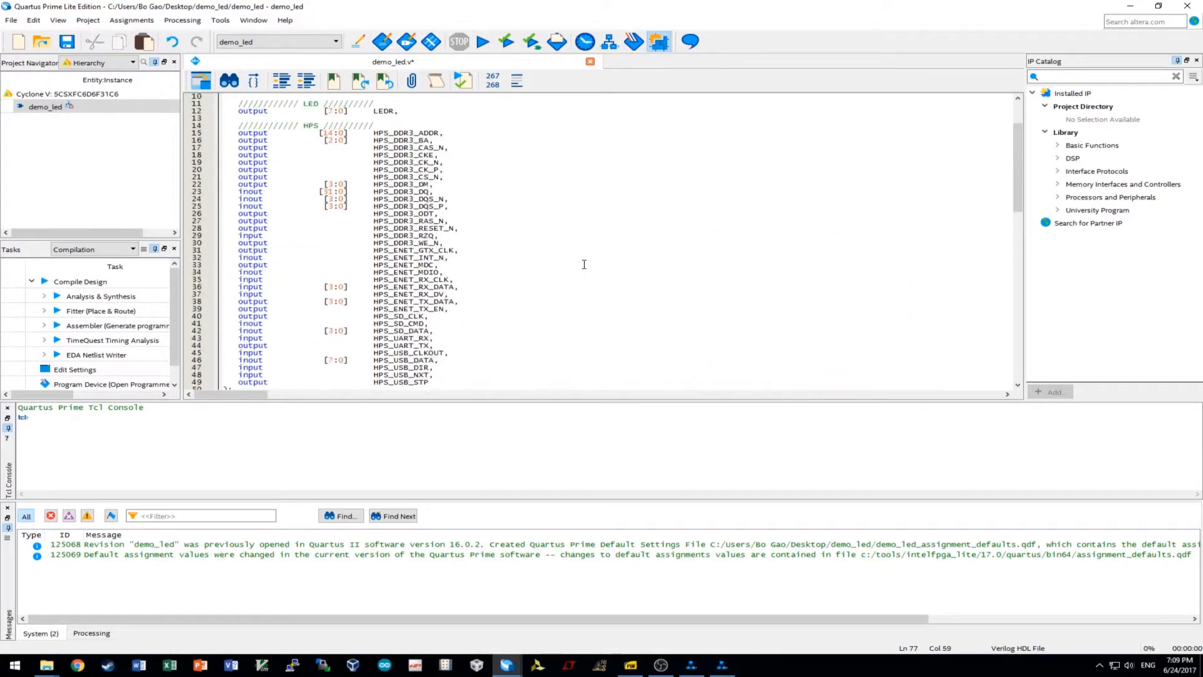
drag(375, 191, 432, 191)
key(ctrl+c)
scroll(501, 245, down, 17)
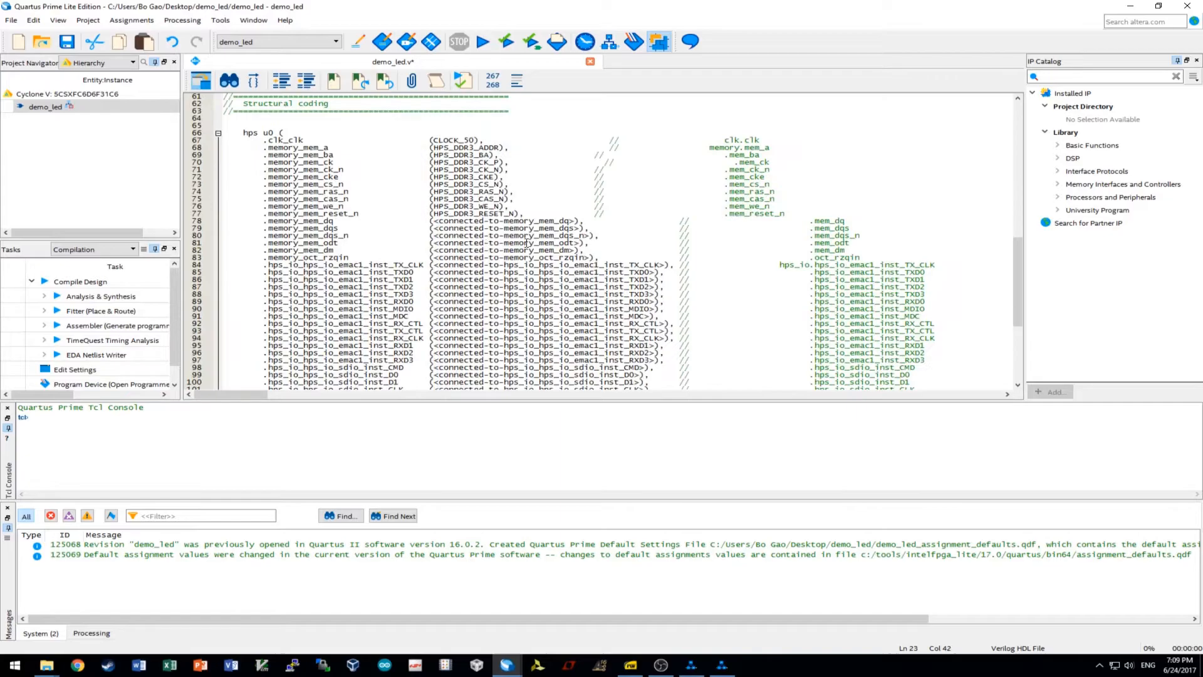
drag(577, 221, 432, 221)
key(ctrl+v)
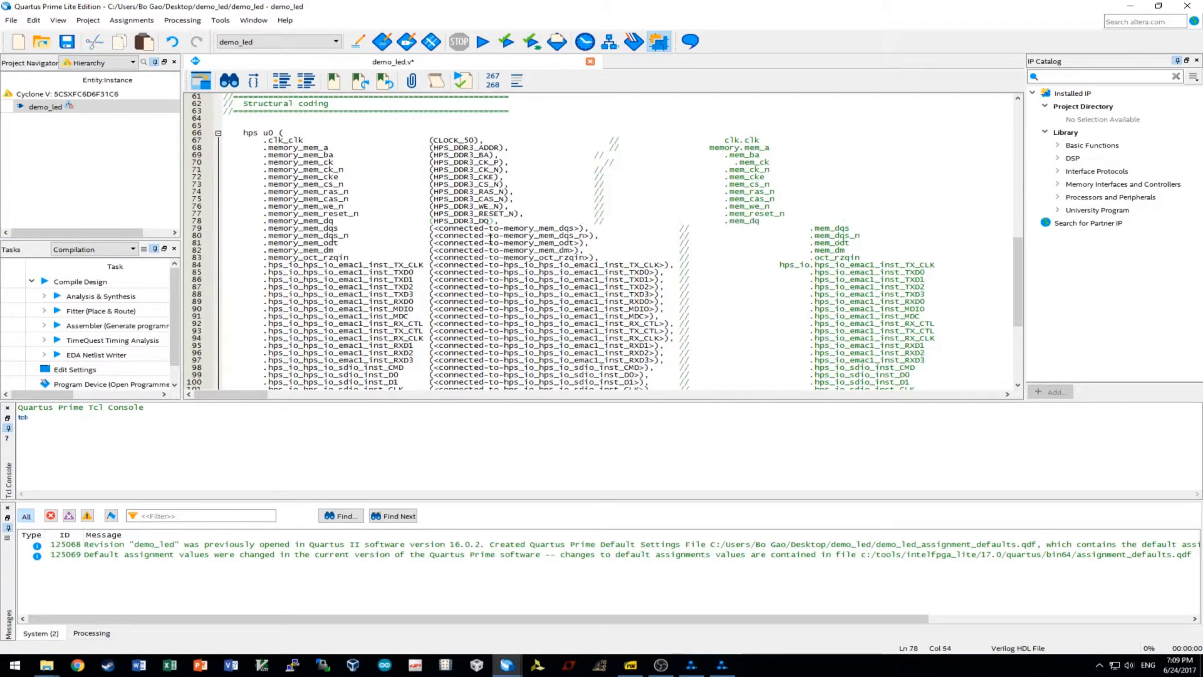
Connect memory_mem_dqs and memory_mem_dqs_n to HPS_DDR3_DQS_P and HPS_DDR3_DQS_N.
scroll(579, 247, up, 8)
scroll(576, 249, up, 7)
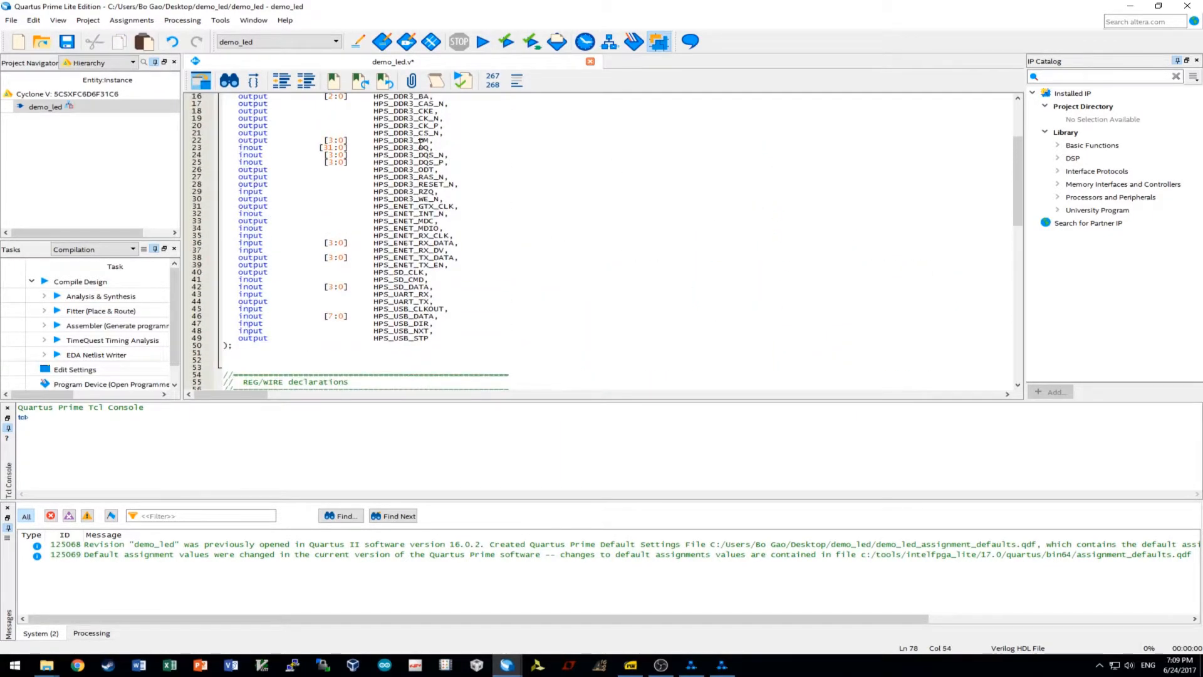
drag(374, 162, 449, 162)
key(ctrl+c)
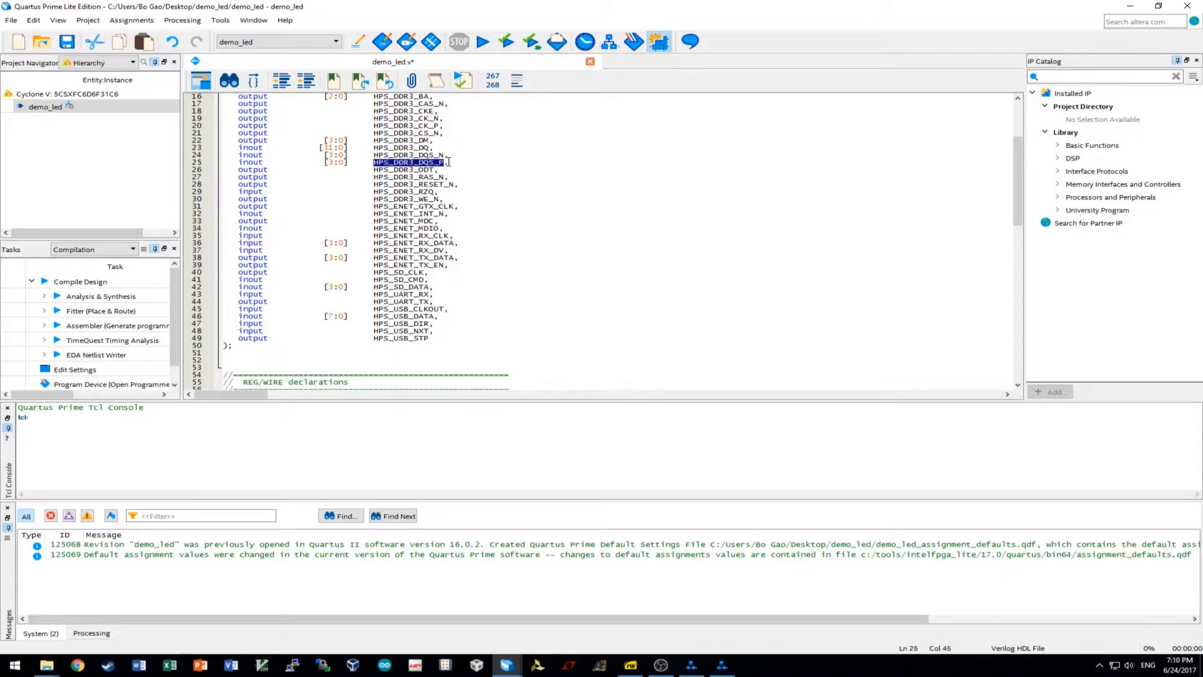
scroll(549, 197, down, 16)
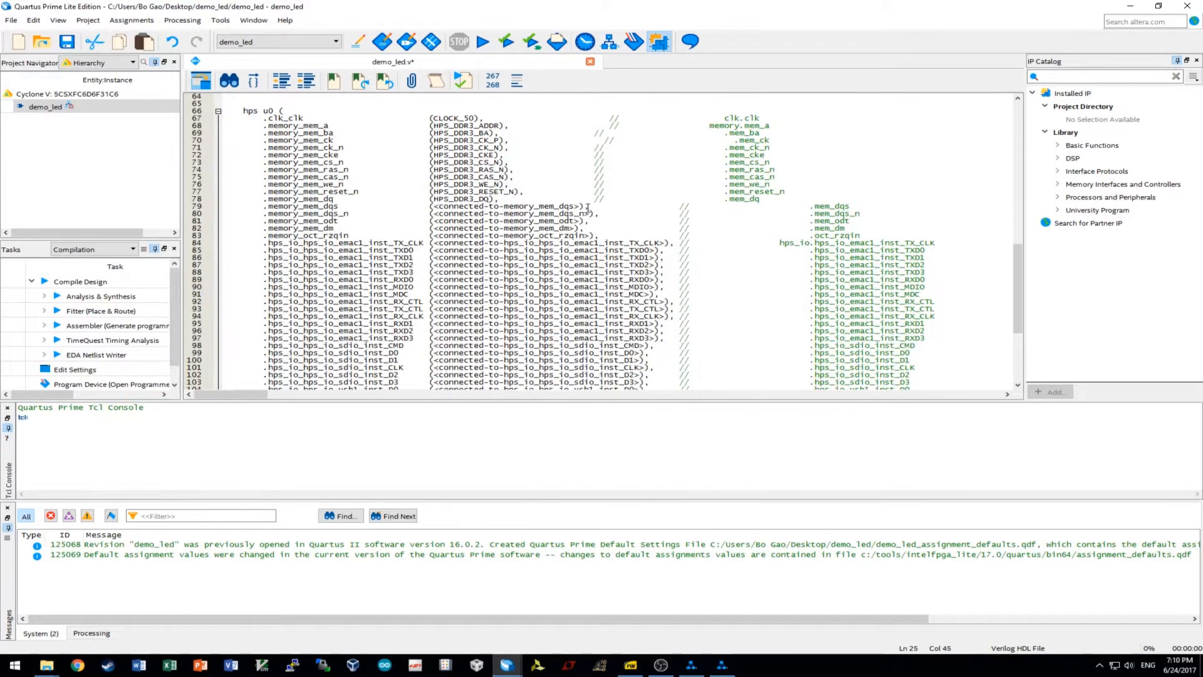
drag(580, 207, 431, 214)
key(ctrl+v)
key(ctrl+v)
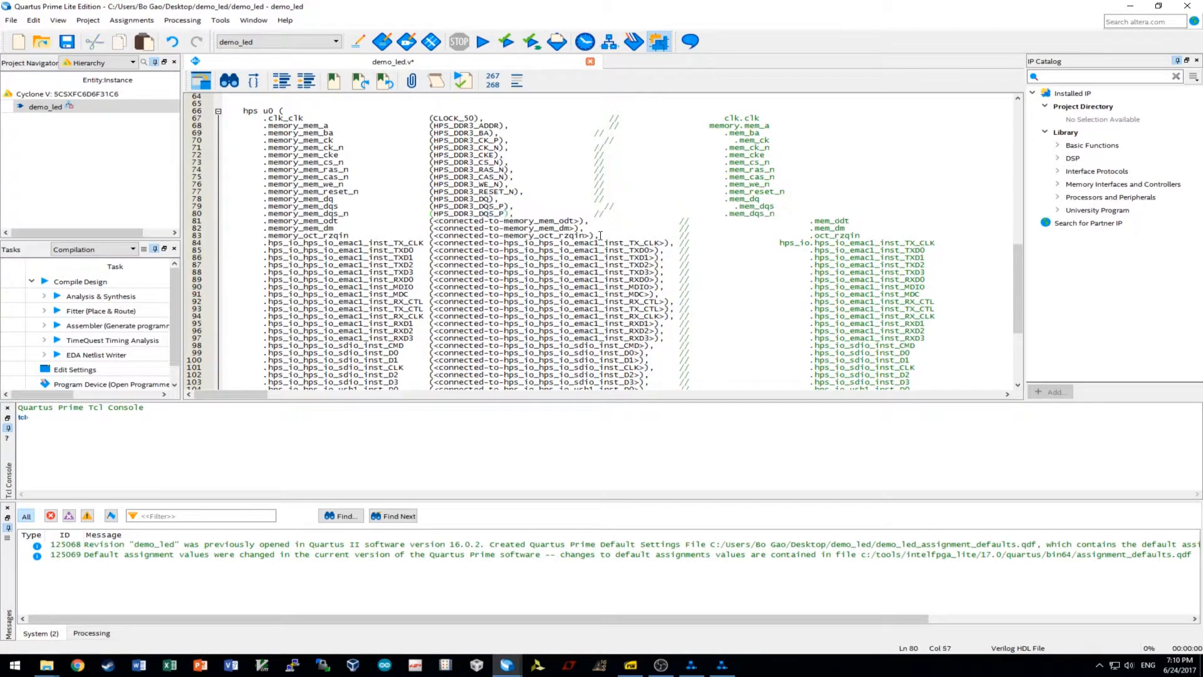
key(BackSpace)
text(N)
scroll(523, 203, up, 15)
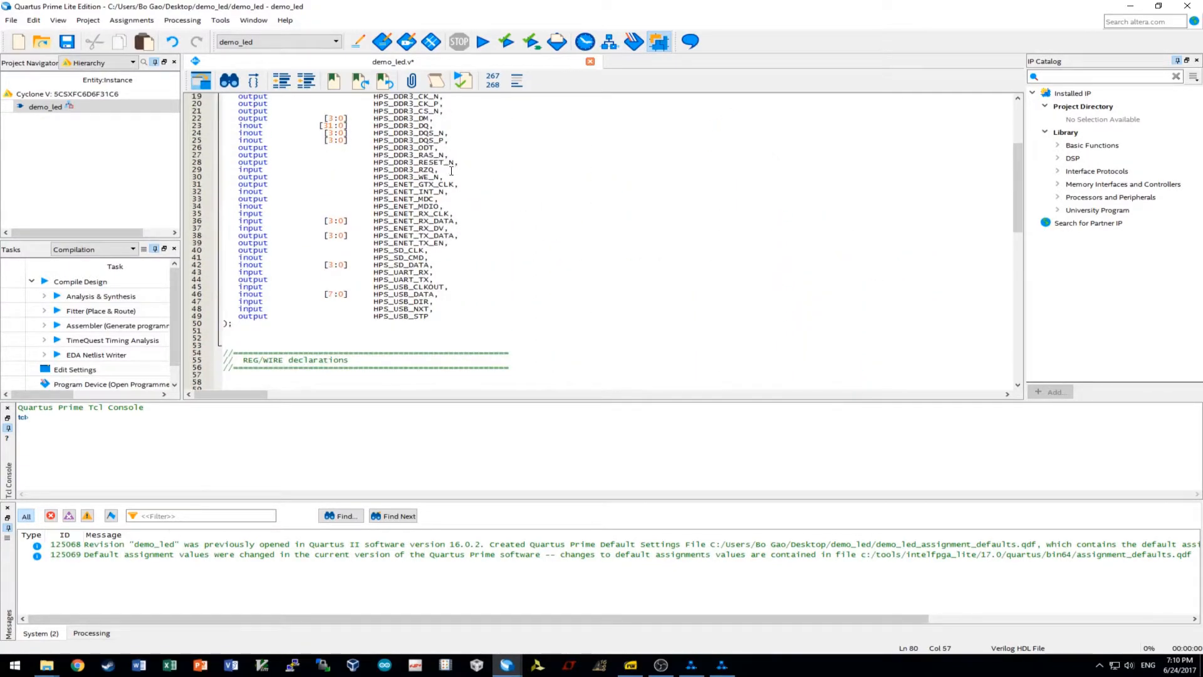
scroll(446, 173, up, 2)
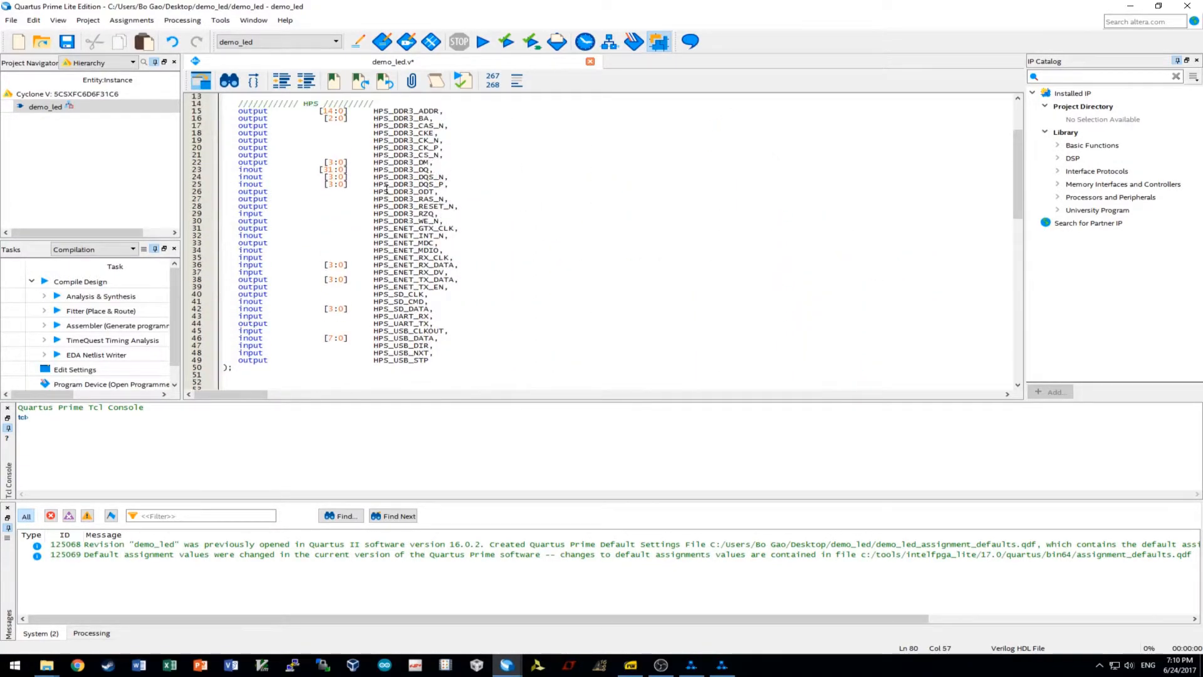
Connect memory_mem_odt to HPS_DDR3_ODT.
drag(374, 192, 436, 192)
key(ctrl+c)
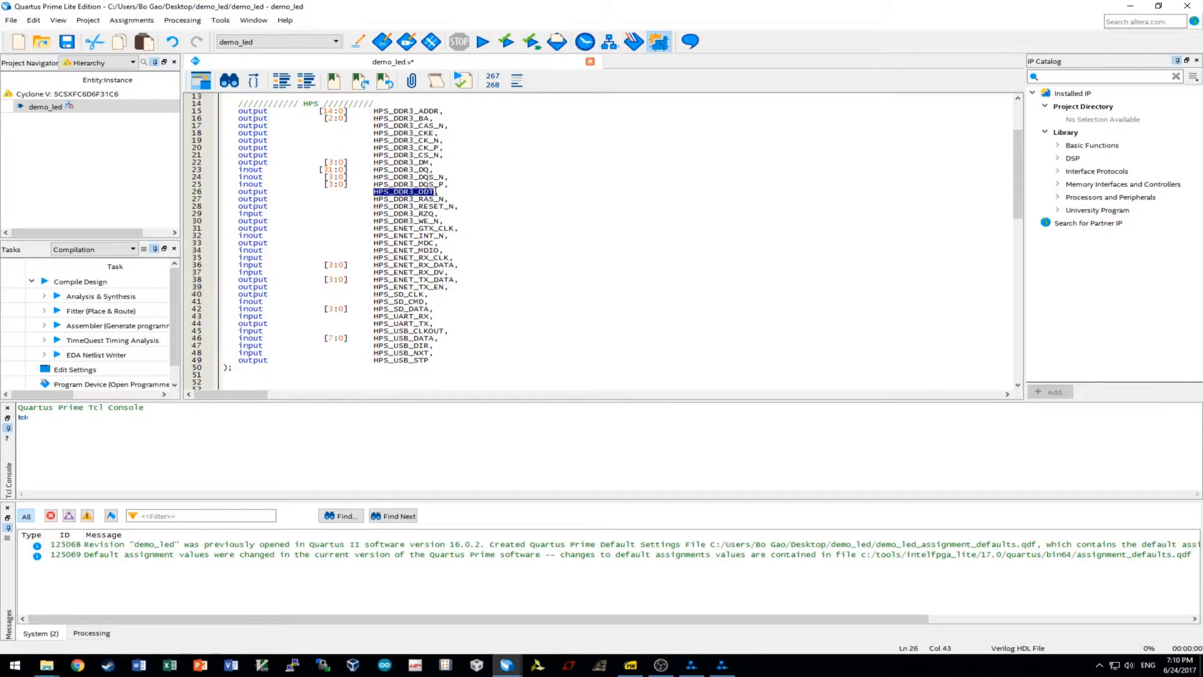
scroll(474, 222, down, 16)
drag(580, 243, 434, 246)
key(ctrl+v)
scroll(521, 250, up, 17)
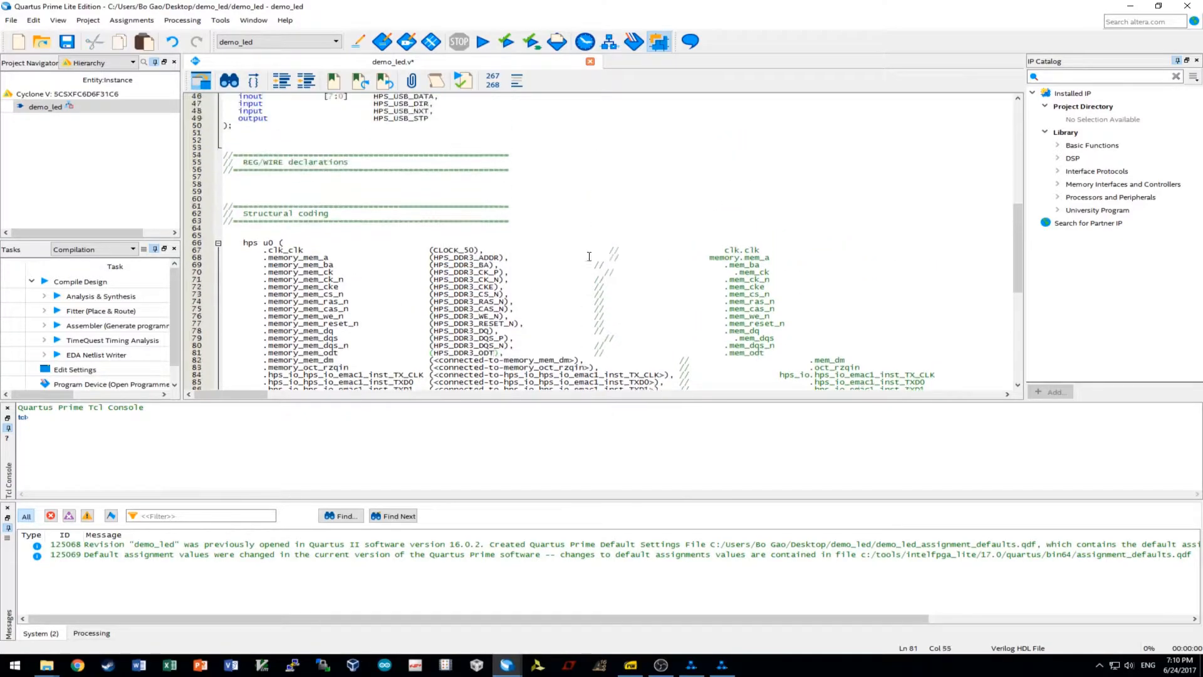
Connect memory_mem_dm to HPS_DDR3_DM.
drag(371, 187, 429, 187)
key(ctrl+c)
scroll(500, 230, down, 8)
scroll(499, 230, down, 7)
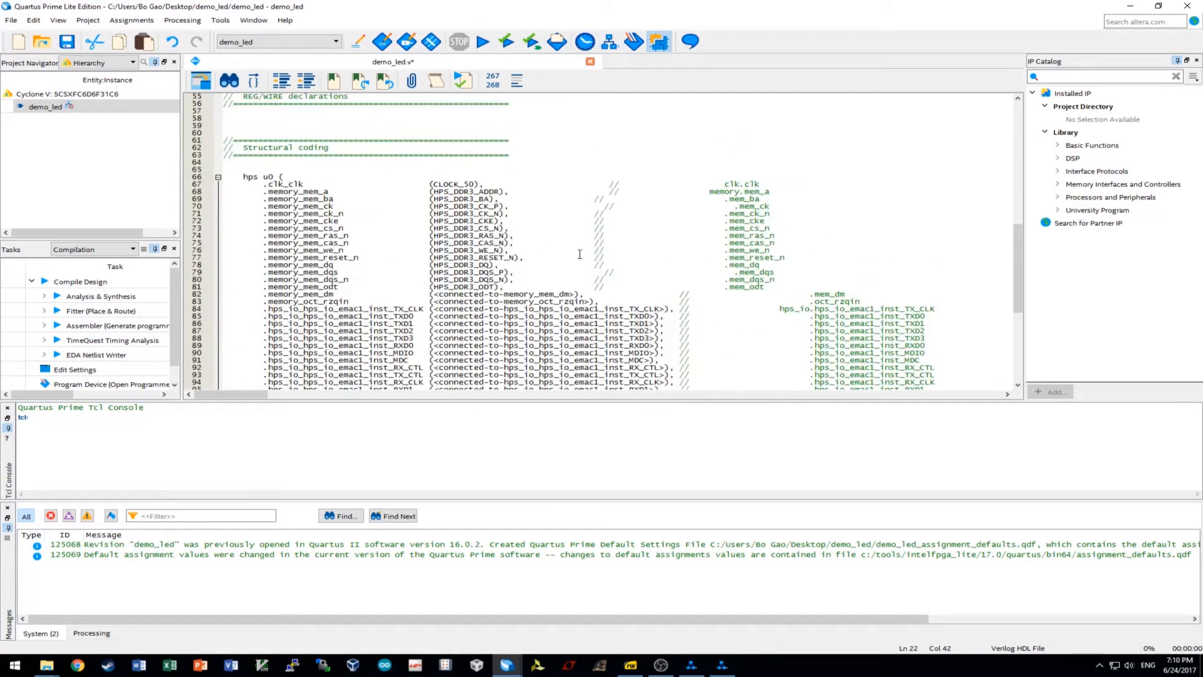
drag(576, 294, 434, 289)
key(ctrl+v)
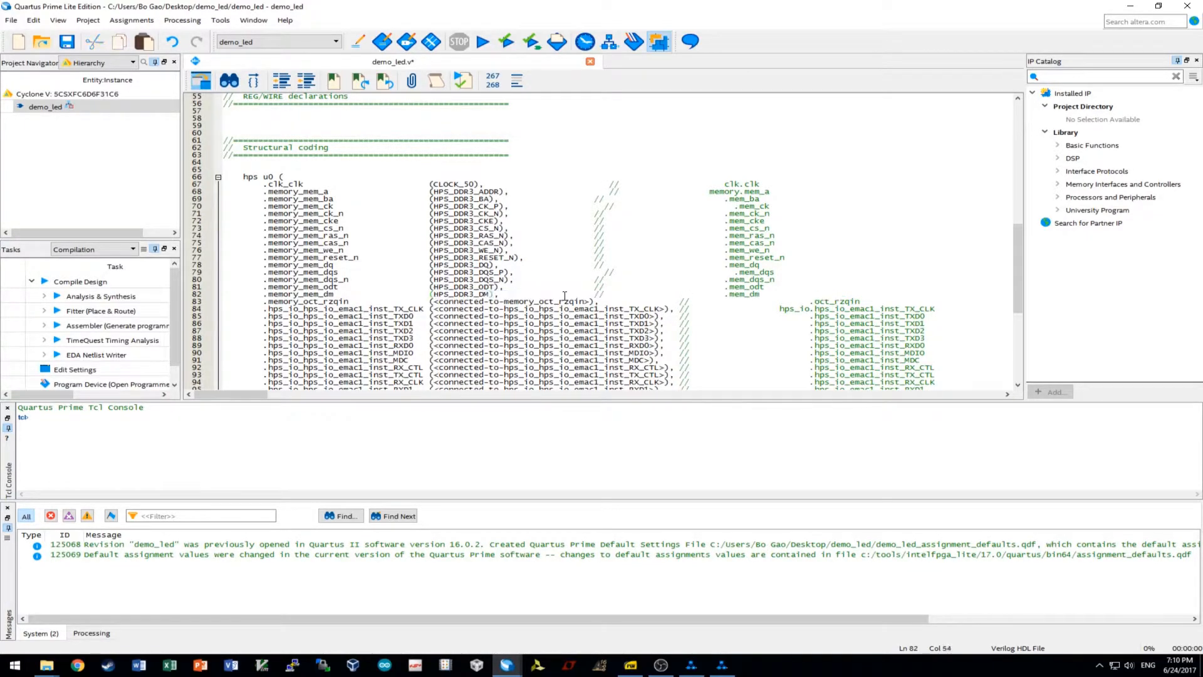
Connect oct_rzqin to HPS_DDR3_RZQ.
scroll(564, 293, up, 16)
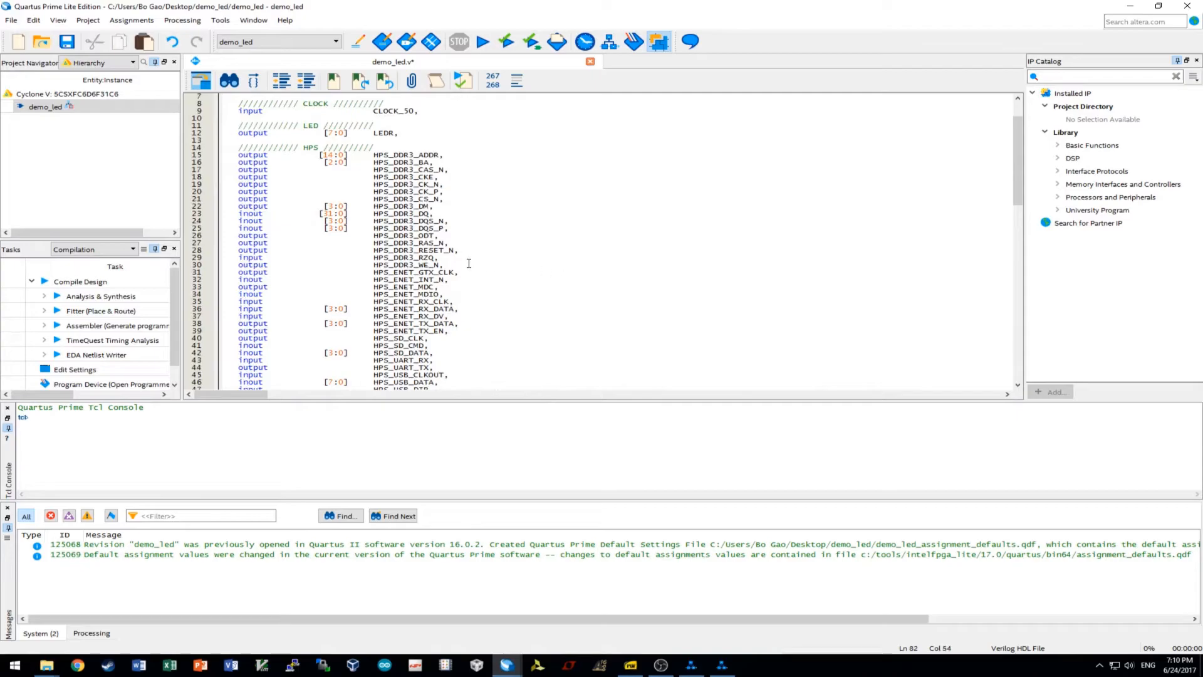
drag(436, 258, 373, 259)
key(ctrl+c)
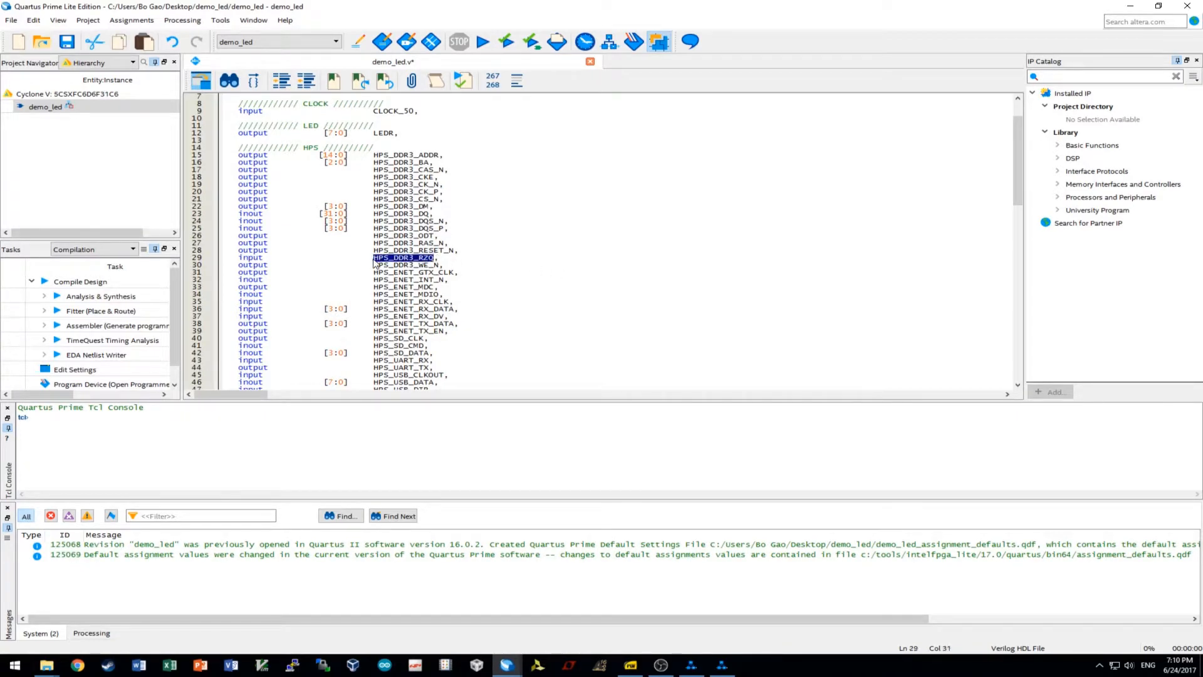
scroll(473, 269, down, 16)
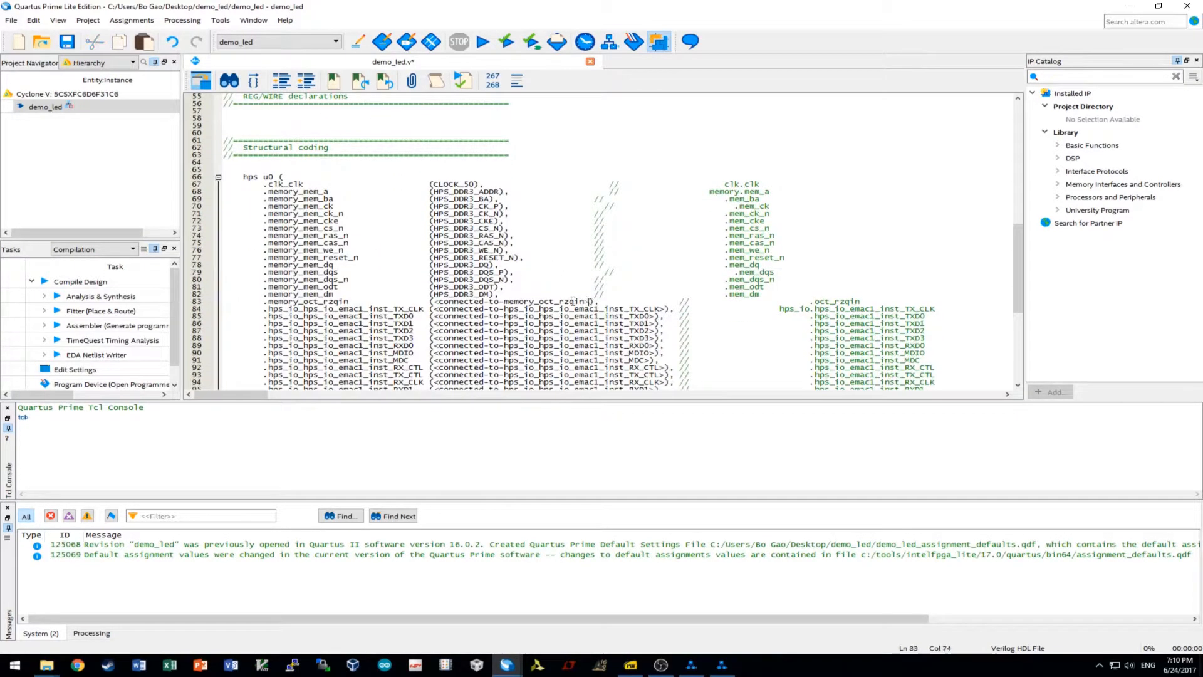
drag(589, 301, 433, 301)
key(ctrl+v)
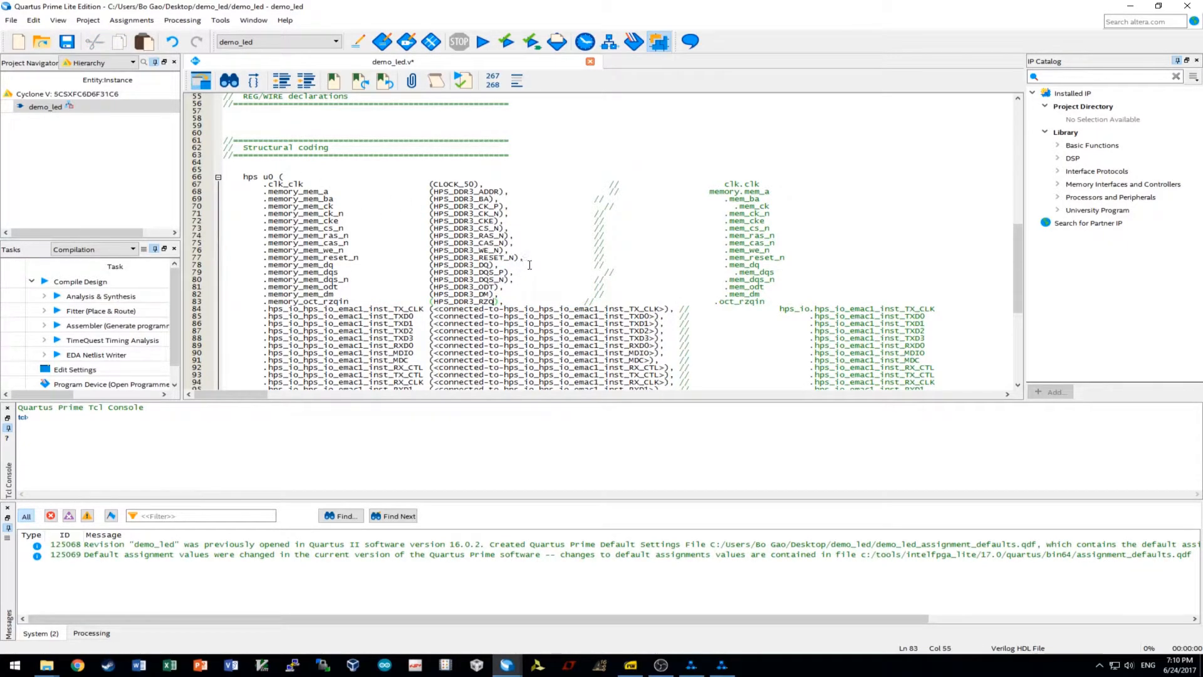
Connect the emac1 TX_CLK port on line 84 to HPS_ENET_GTX_CLK.
scroll(529, 264, down, 5)
scroll(600, 312, up, 7)
scroll(599, 312, up, 7)
drag(374, 119, 448, 123)
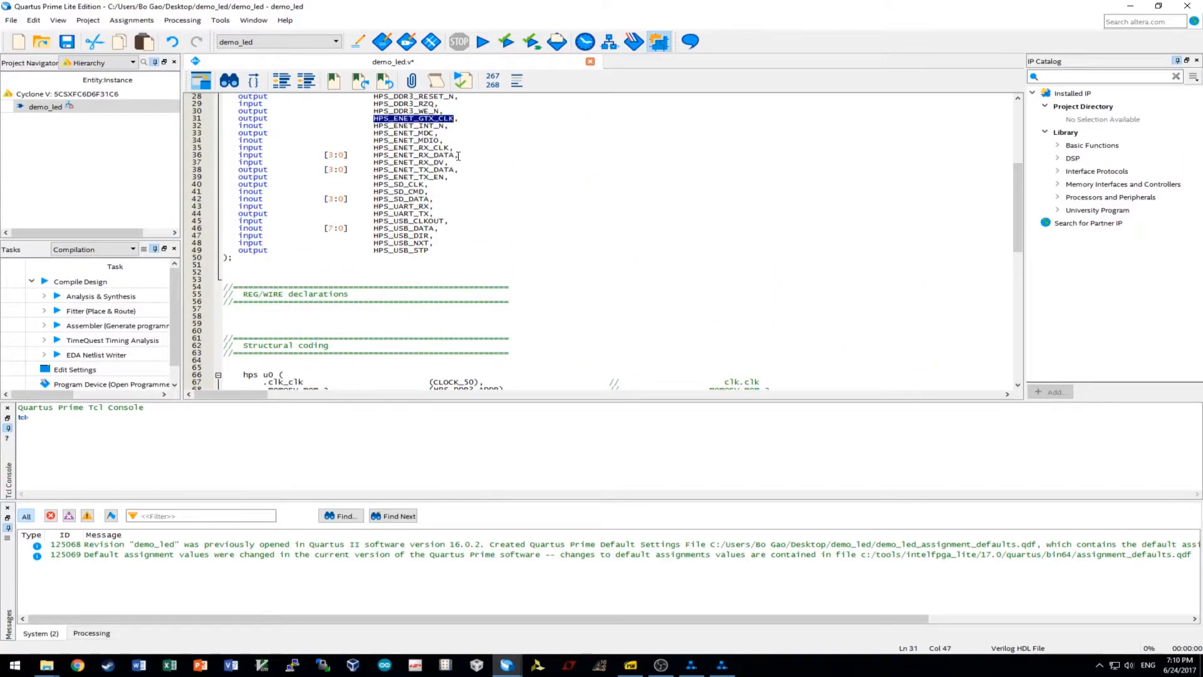
scroll(464, 170, down, 11)
drag(666, 266, 430, 266)
click(515, 265)
Copy the HPS_ENET_TX_DATA port name from the port list.
scroll(498, 288, up, 8)
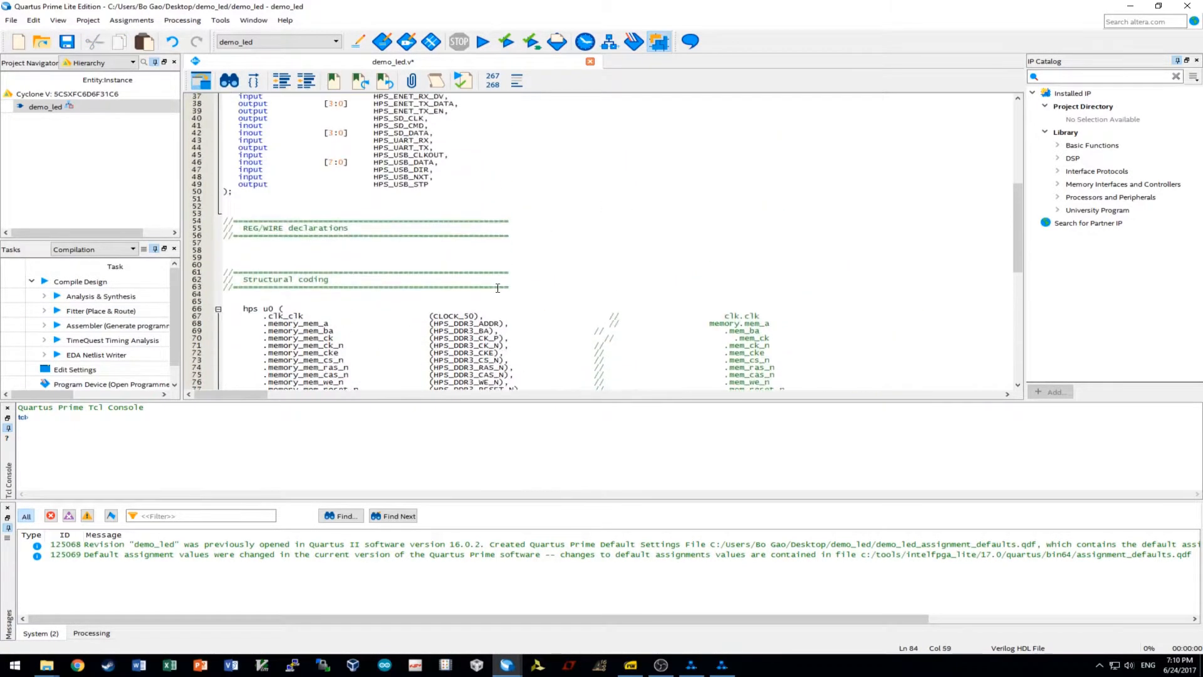
scroll(498, 288, up, 6)
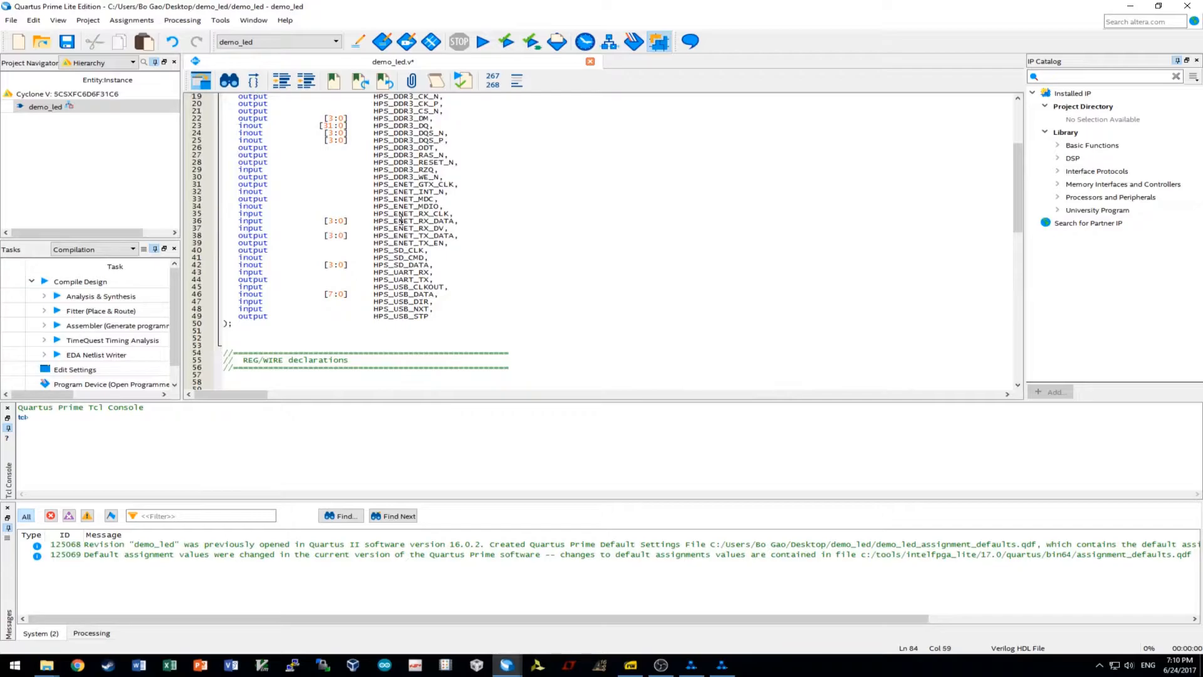
drag(456, 235, 374, 235)
key(ctrl+c)
Connect emac1 TXD0–TXD3 to HPS_ENET_TX_DATA[0] through HPS_ENET_TX_DATA[3].
scroll(523, 297, down, 16)
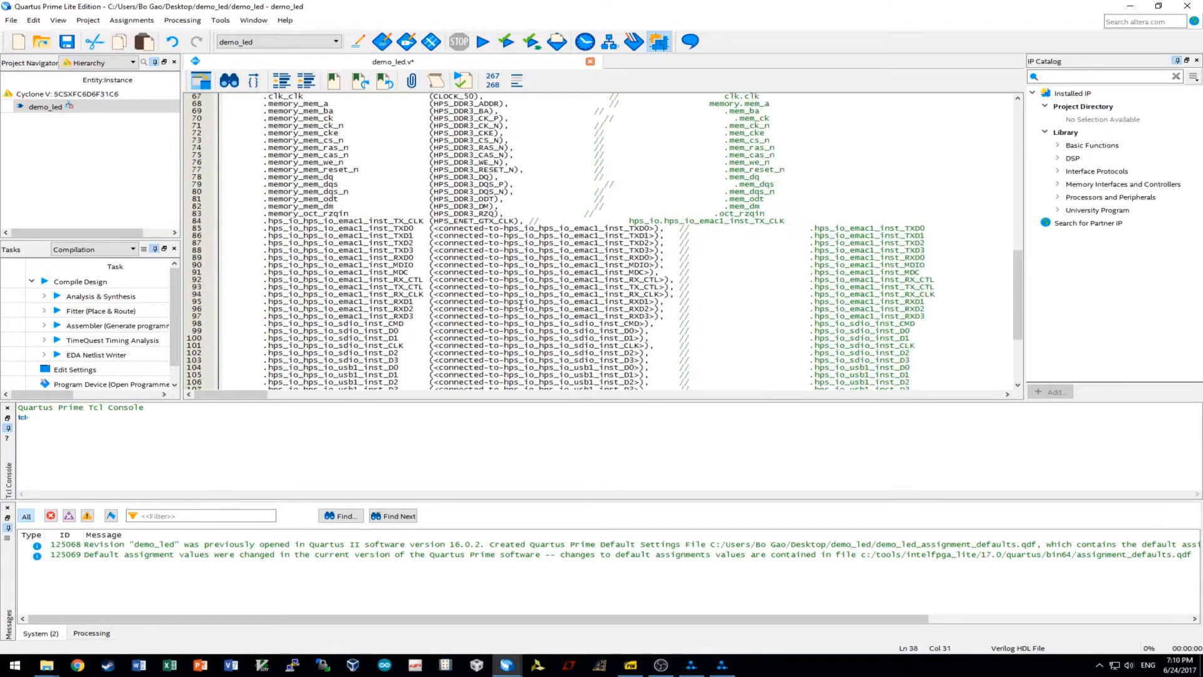
drag(656, 229, 434, 230)
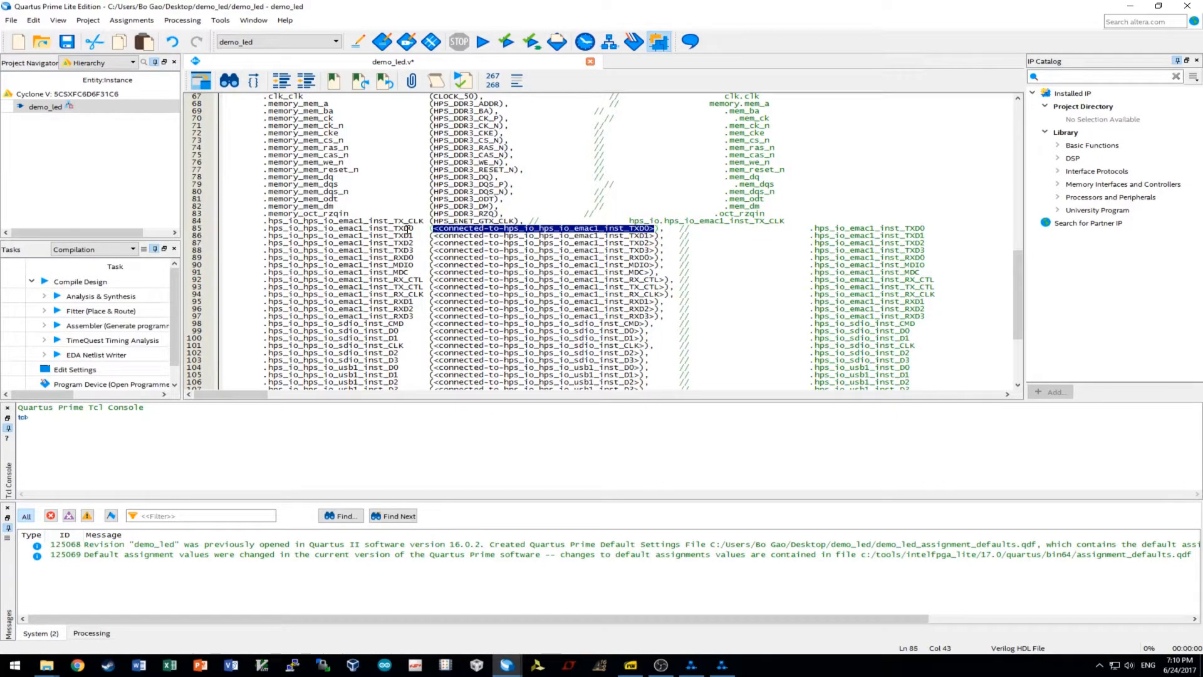
key(ctrl+v)
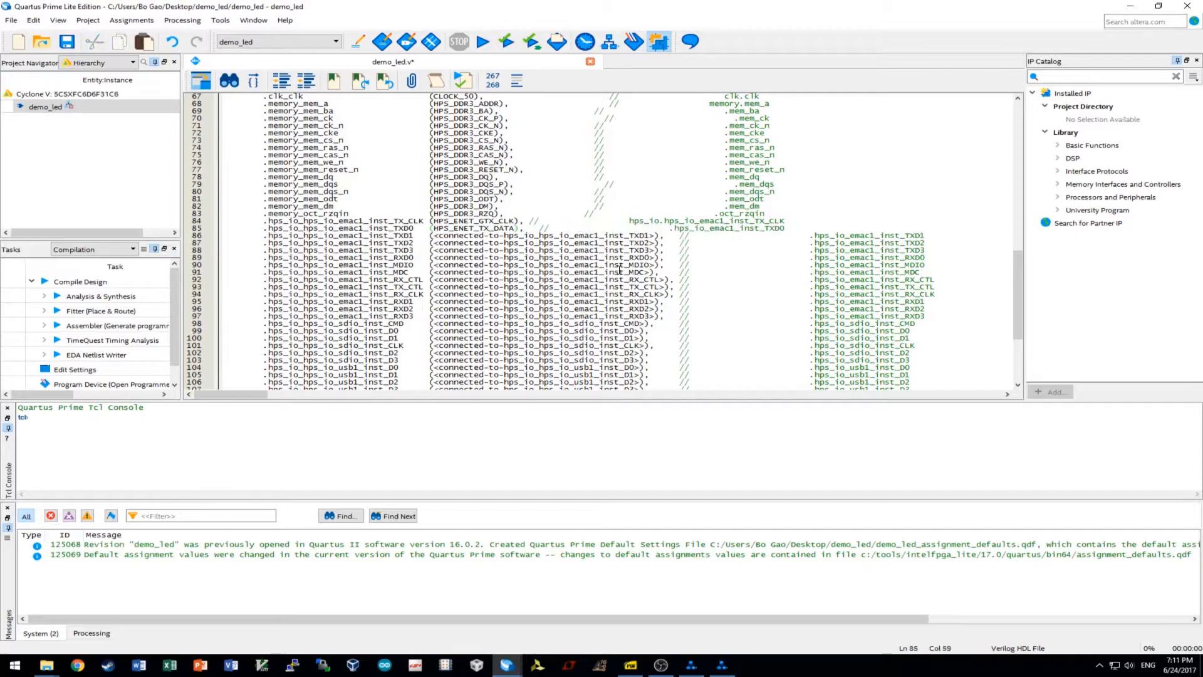
text([0])
drag(656, 234, 430, 235)
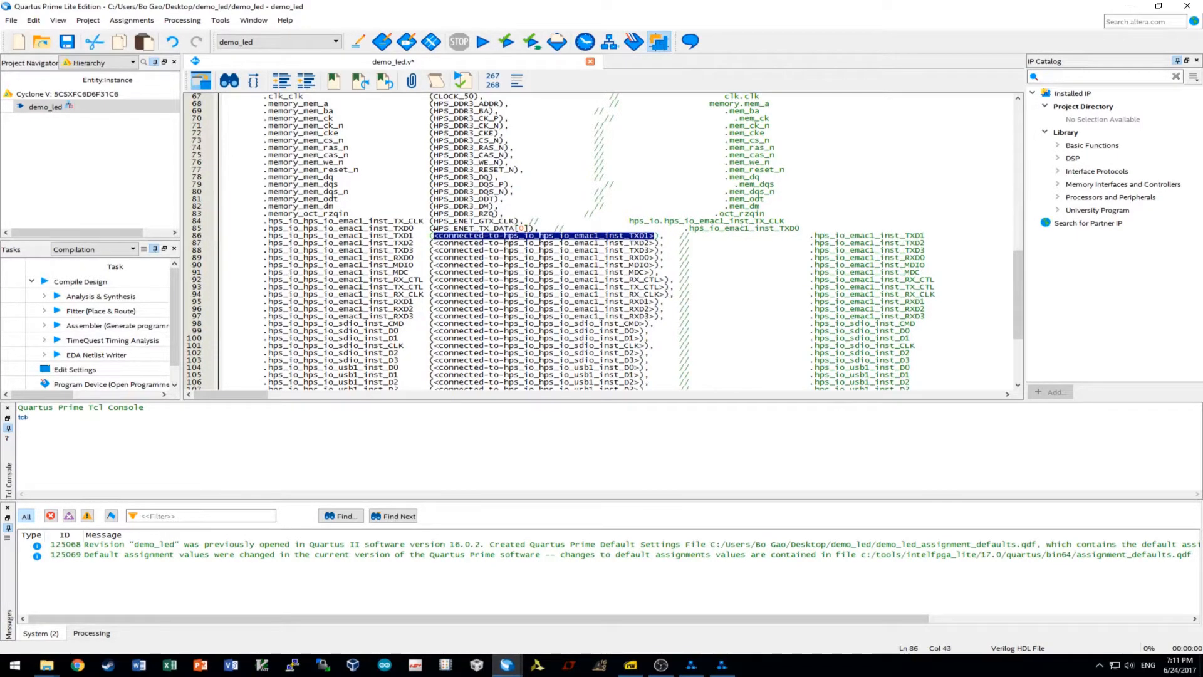
key(ctrl+v)
text([1])
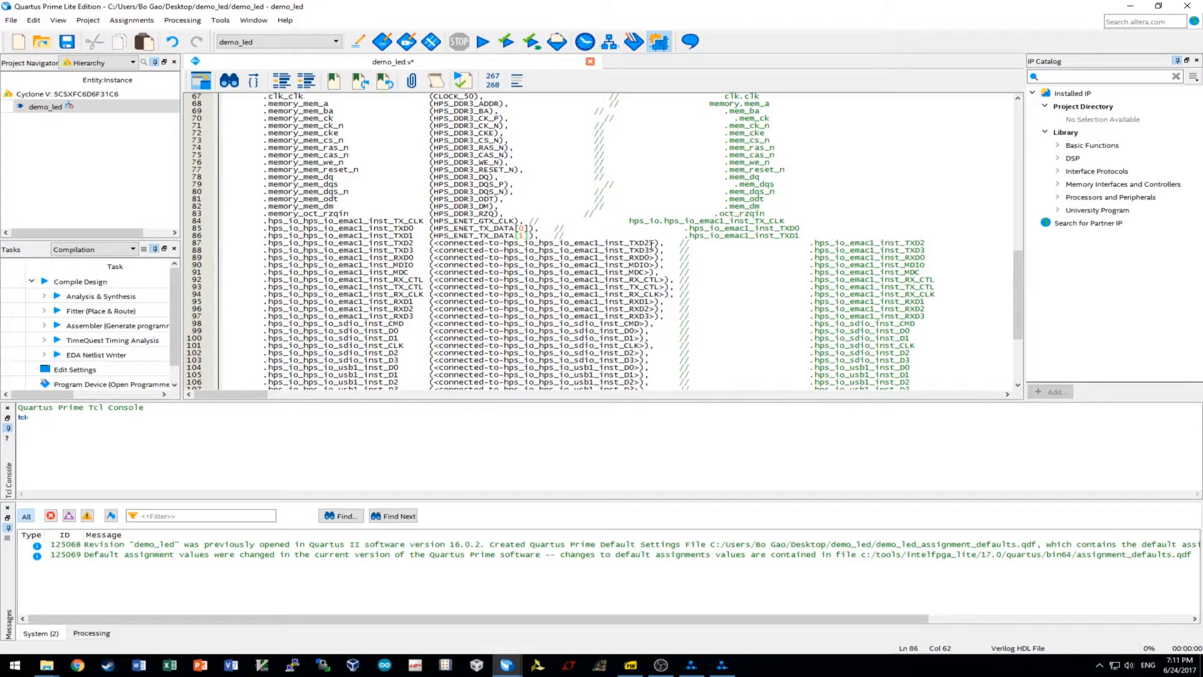
drag(654, 243, 431, 243)
key(ctrl+v)
text([2])
key(BackSpace)
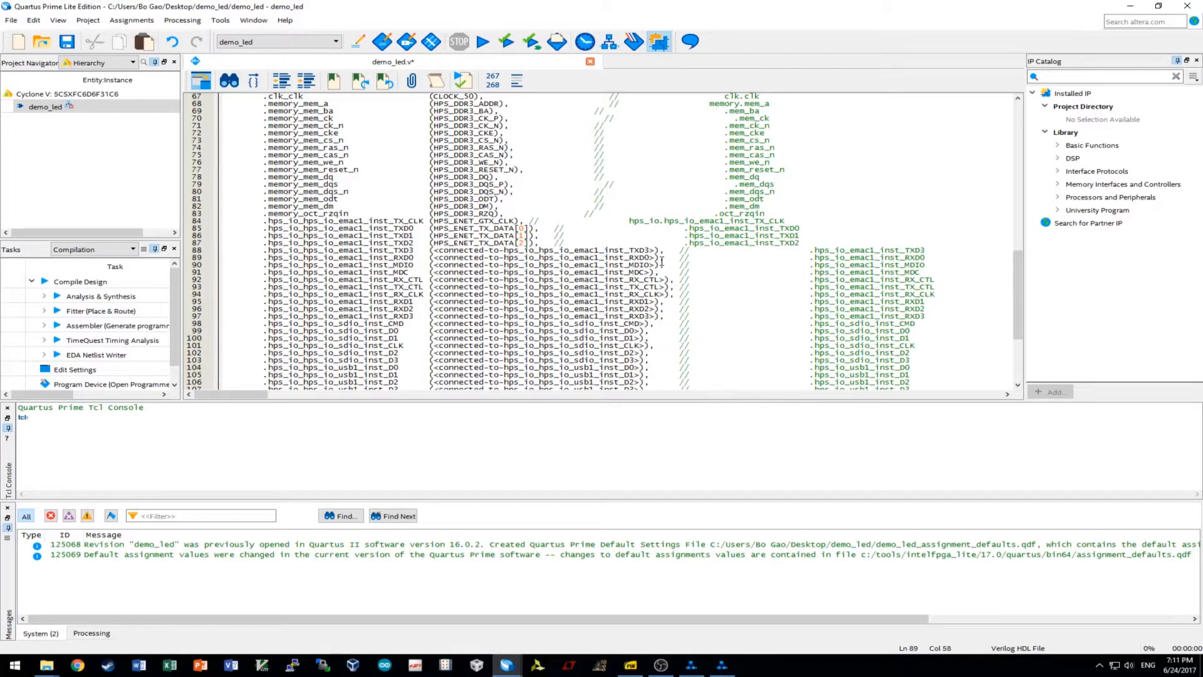
drag(655, 250, 433, 251)
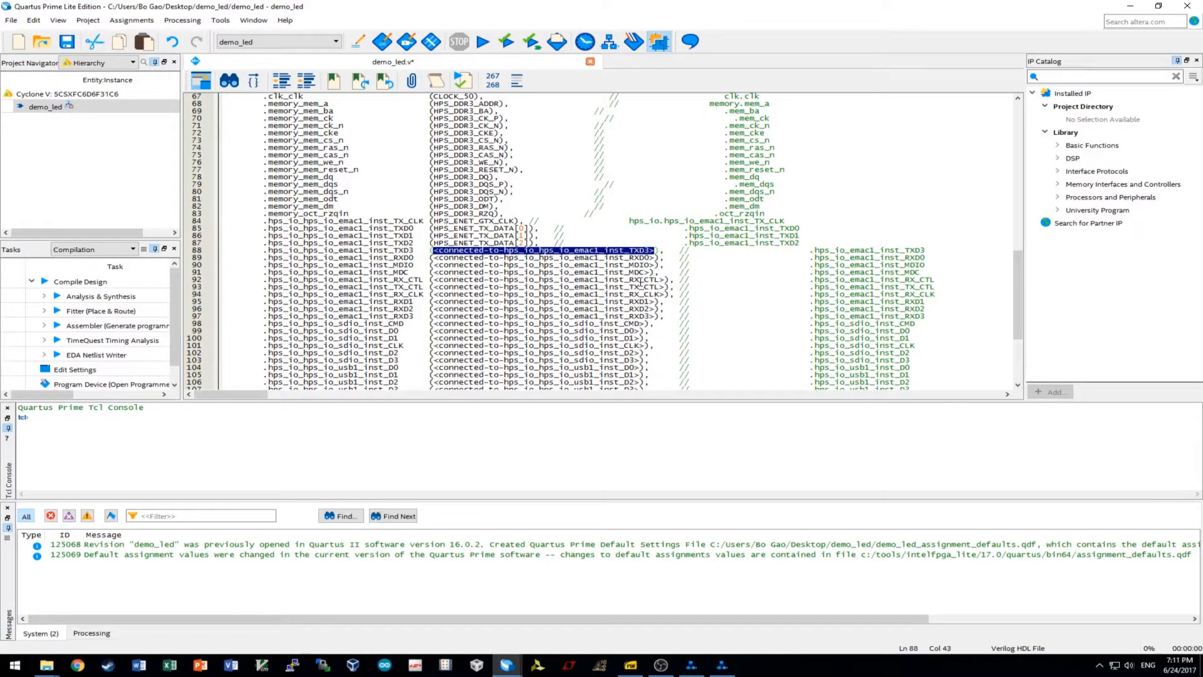
key(ctrl+v)
text([3])
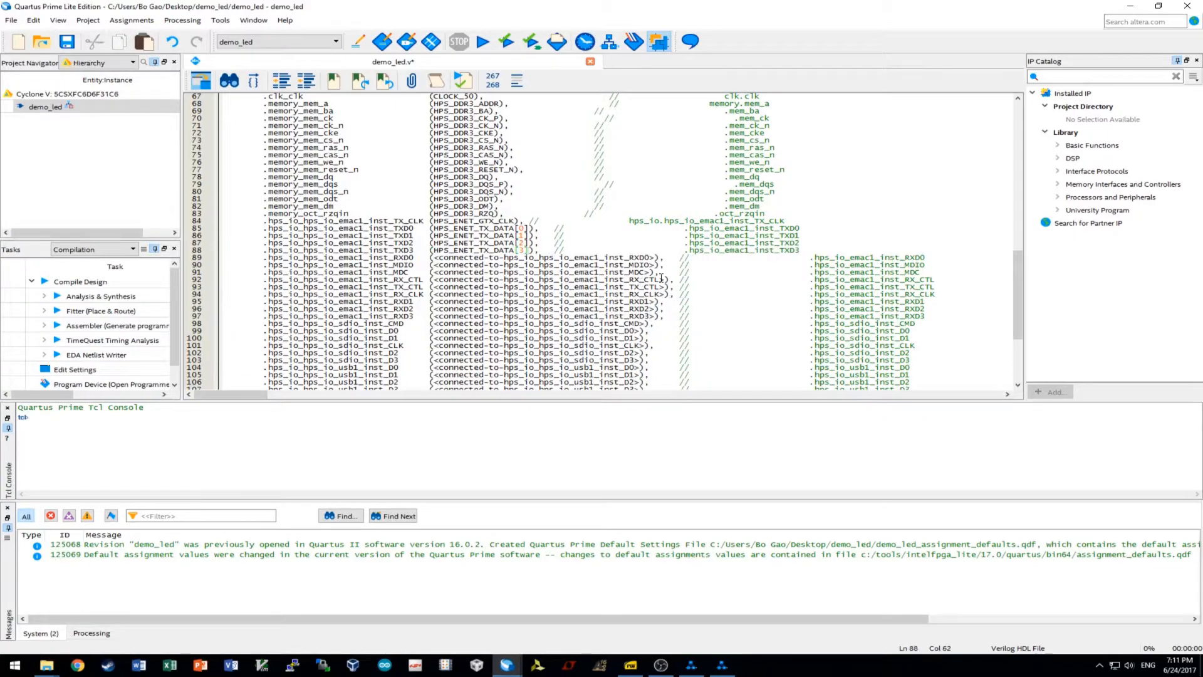
Connect RXD0 to HPS_ENET_RX_DATA[0] and copy that signal name.
drag(656, 257, 430, 258)
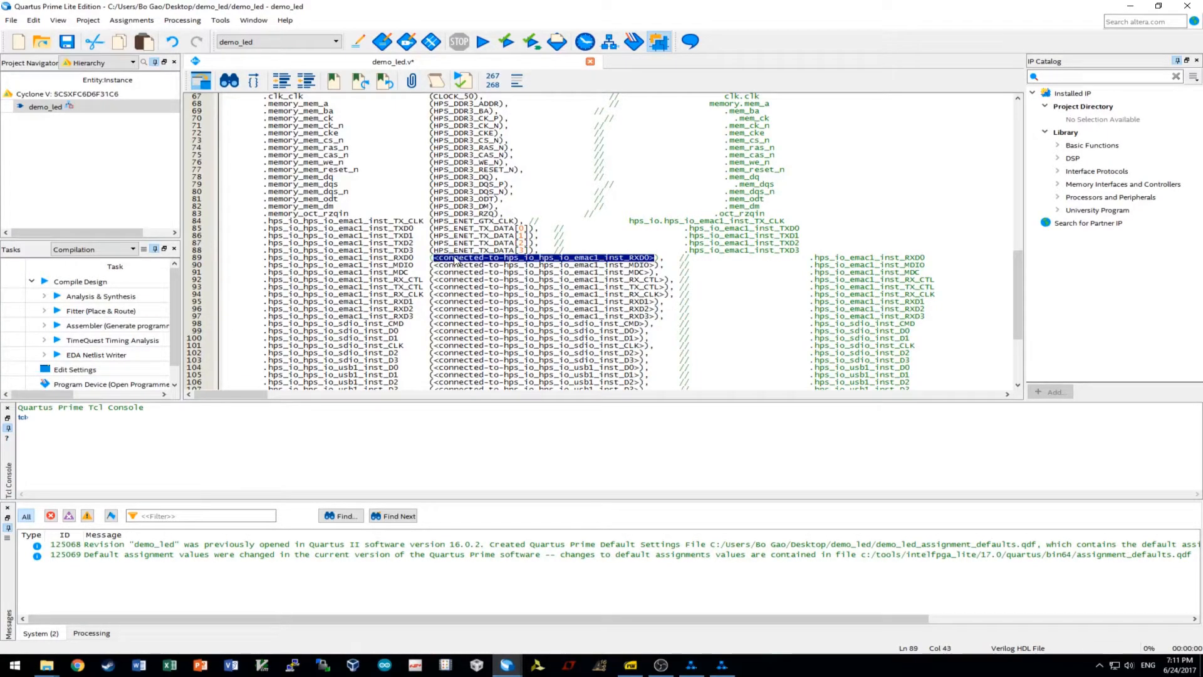
key(ctrl+v)
text([0])
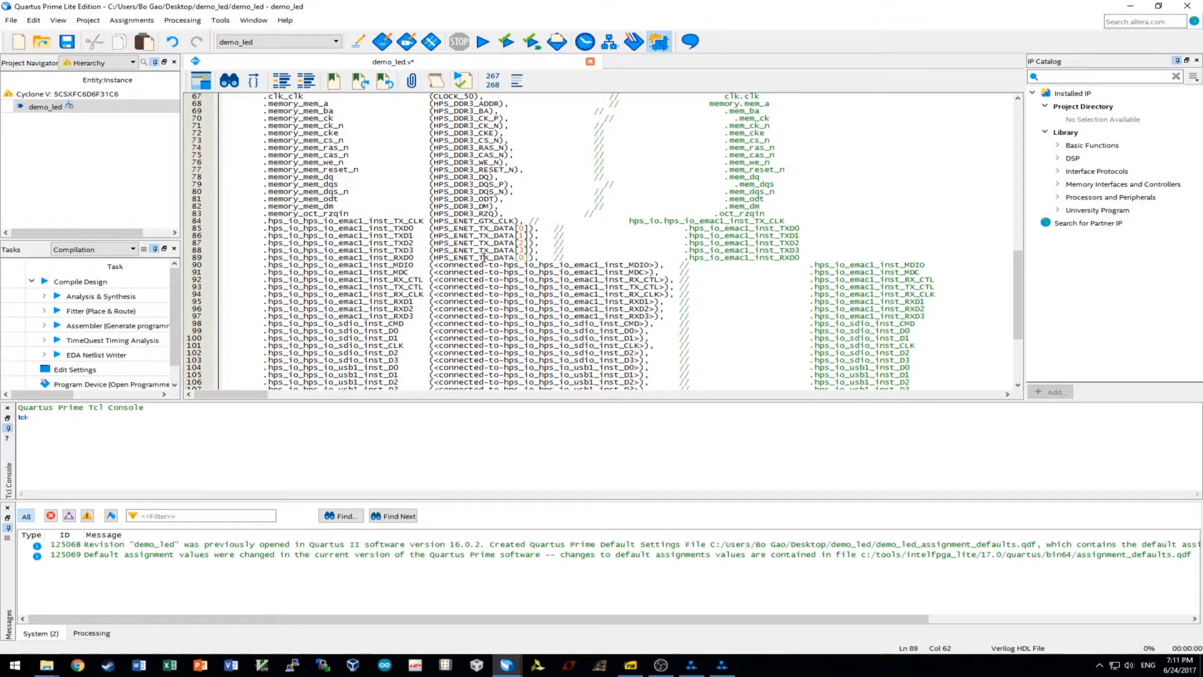
key(BackSpace)
text(R)
drag(514, 258, 429, 260)
key(ctrl+c)
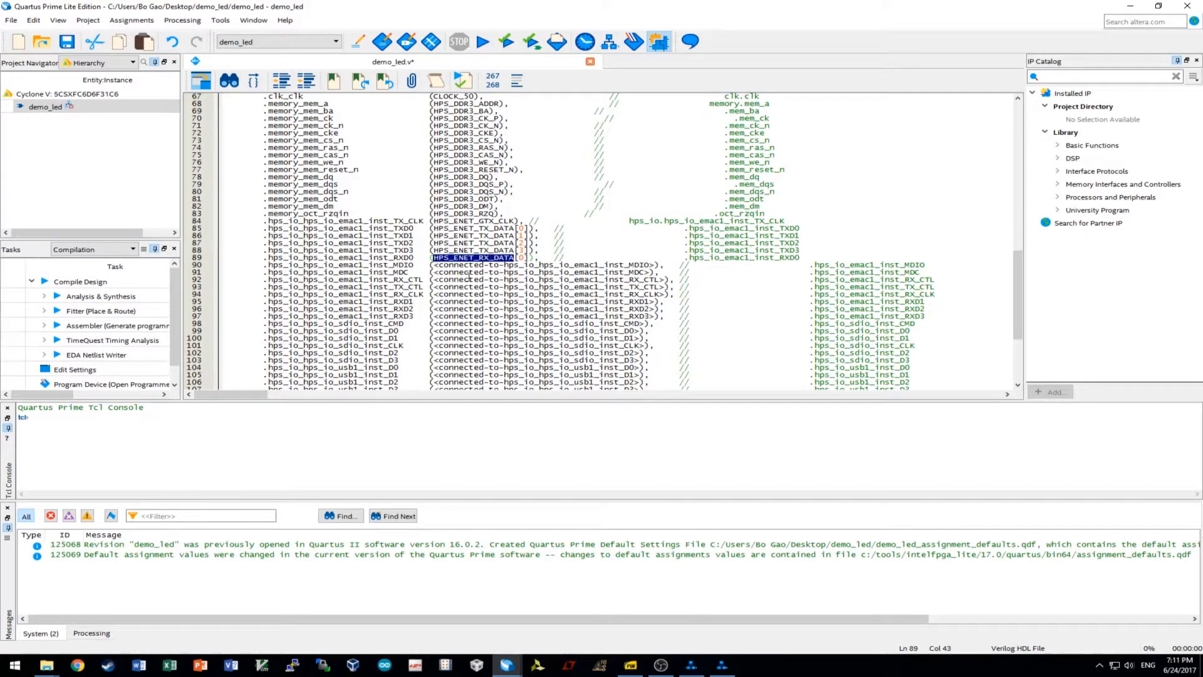
Connect RXD1–RXD3 to HPS_ENET_RX_DATA[1] through HPS_ENET_RX_DATA[3].
click(652, 302)
drag(652, 302, 431, 303)
key(ctrl+v)
text([1])
click(655, 308)
drag(654, 309, 432, 308)
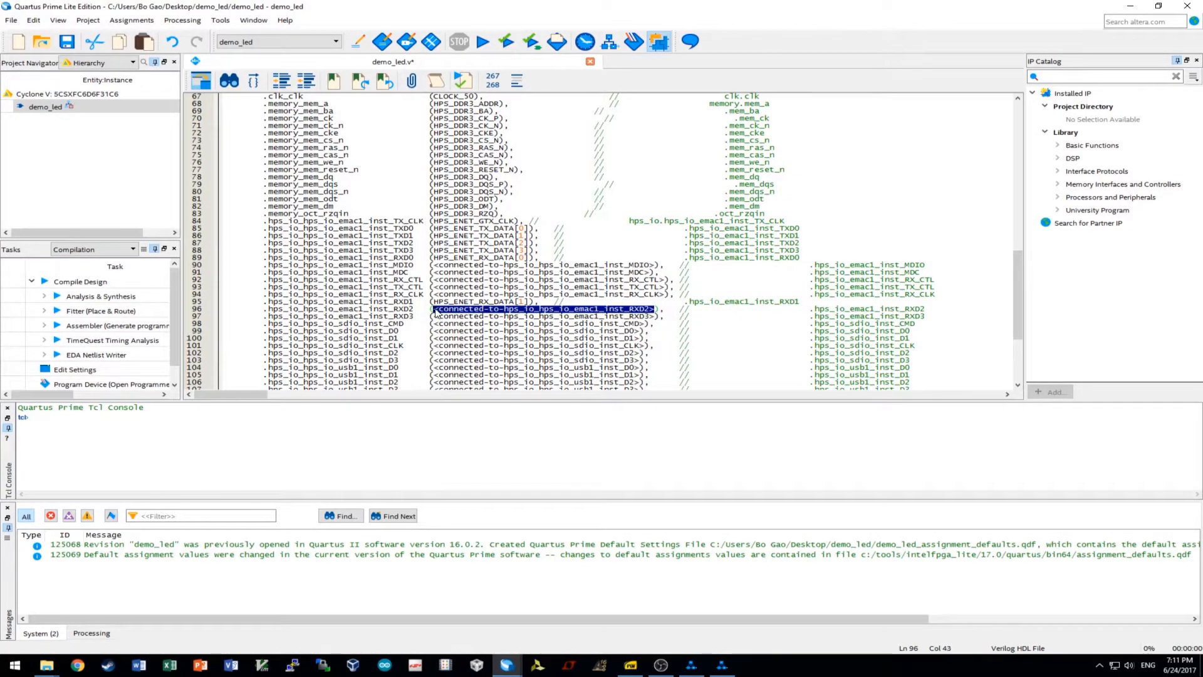
key(ctrl+v)
text([2])
drag(657, 316, 434, 316)
key(ctrl+v)
text([3])
Connect the MDIO and MDC ports to HPS_ENET_MDIO and HPS_ENET_MDC.
scroll(591, 272, up, 16)
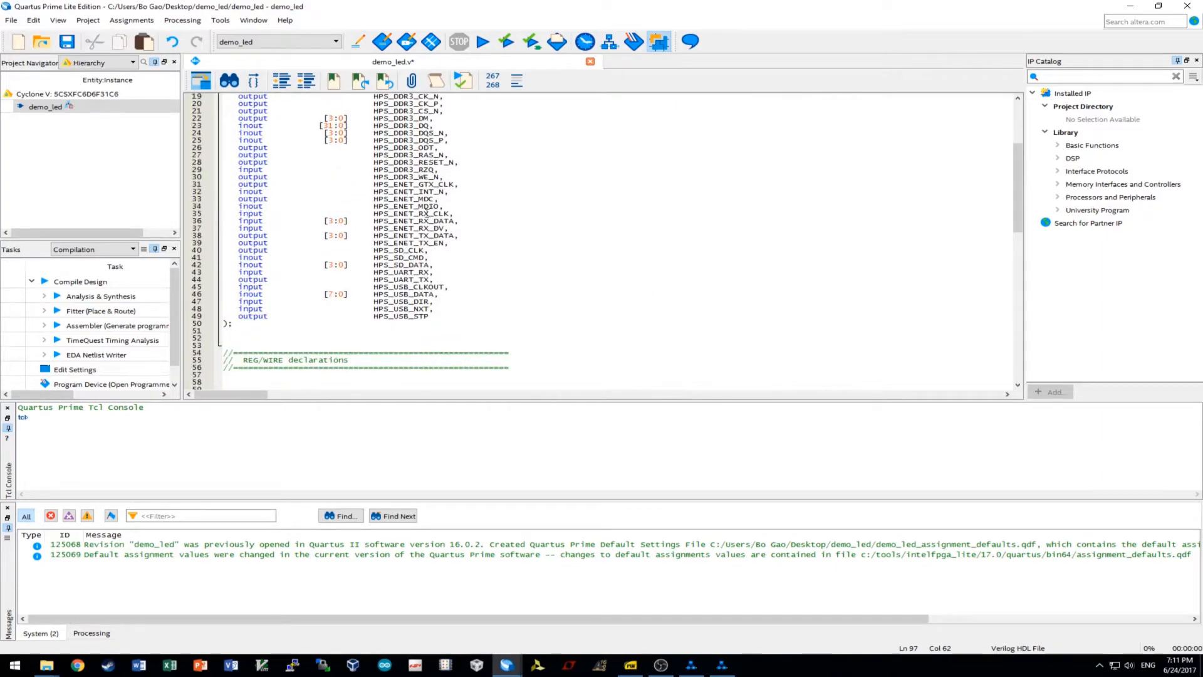
drag(374, 206, 452, 206)
key(ctrl+c)
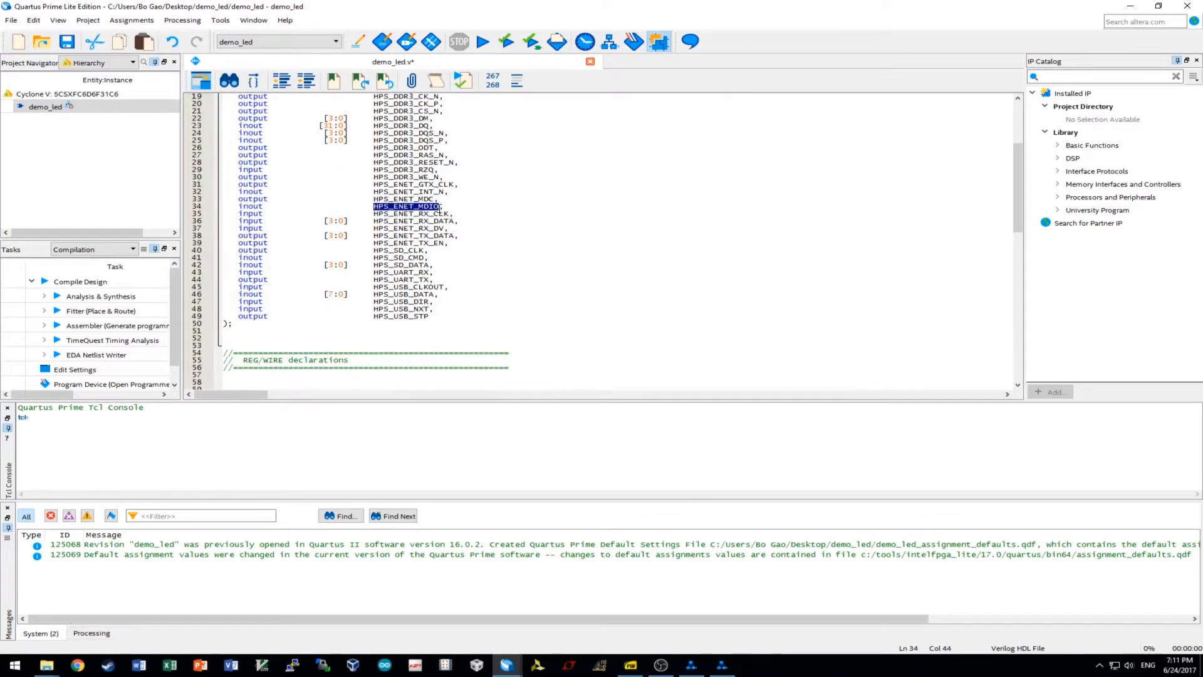
scroll(543, 272, down, 12)
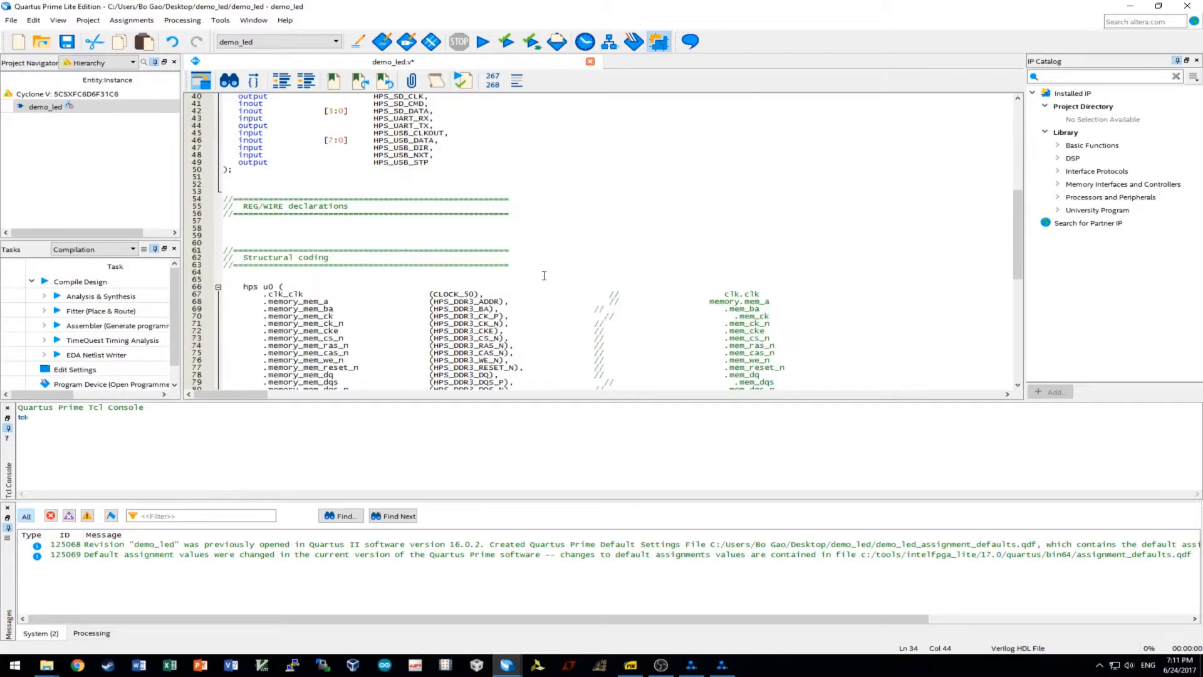
scroll(685, 283, down, 5)
drag(657, 243, 434, 243)
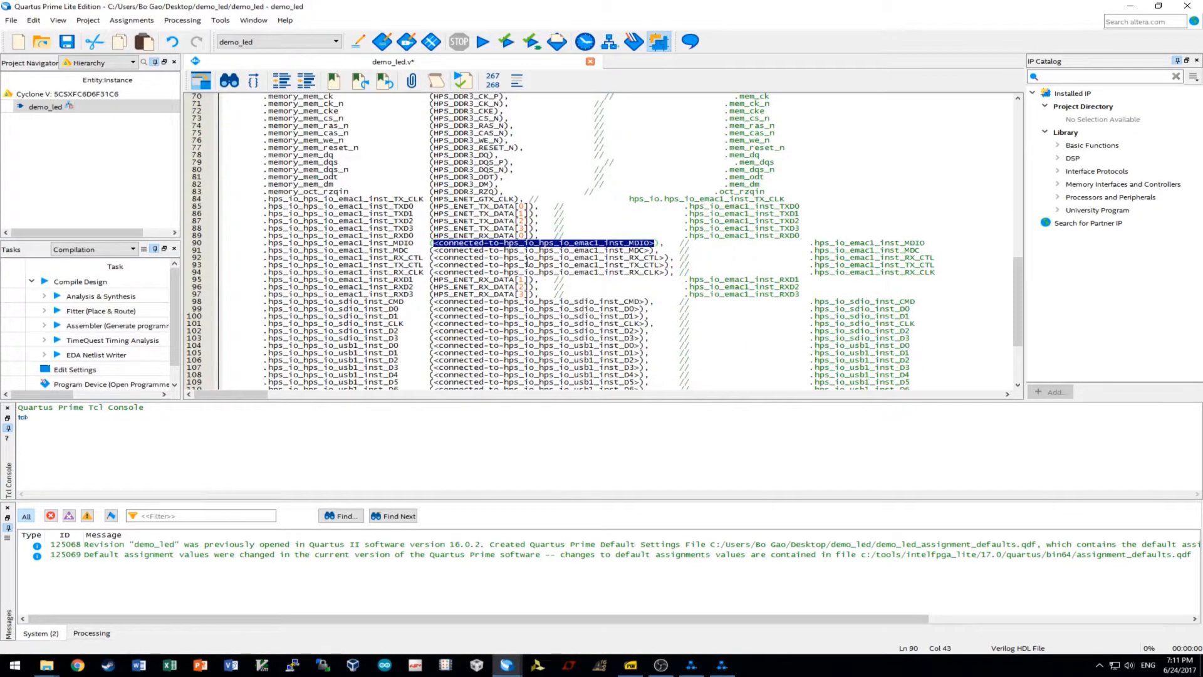
key(ctrl+v)
drag(650, 250, 433, 250)
key(ctrl+v)
key(BackSpace)
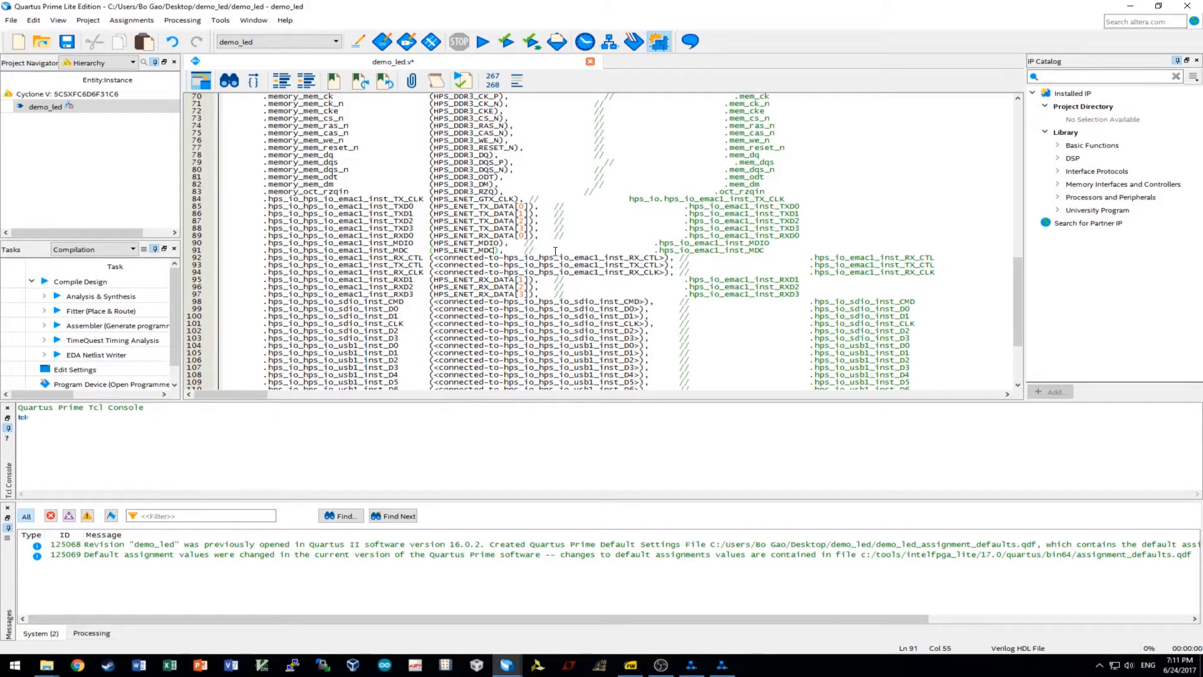
Connect the RX_CLK port to HPS_ENET_RX_CLK.
scroll(635, 277, up, 15)
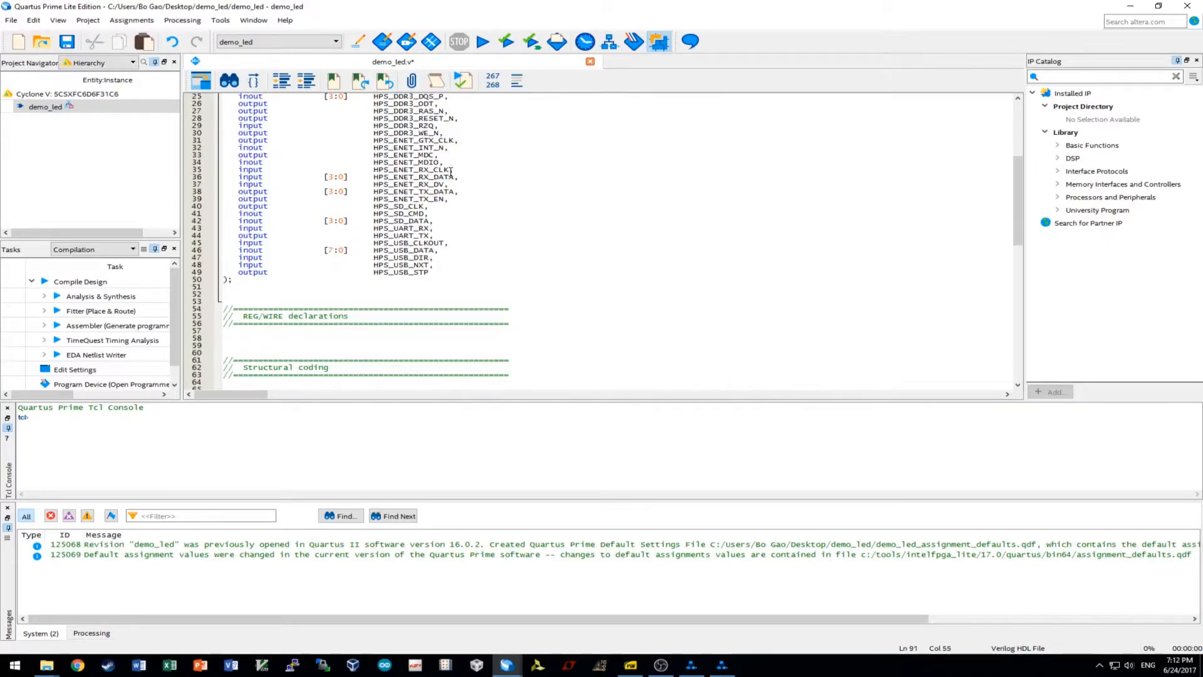
drag(452, 171, 373, 174)
scroll(428, 197, down, 15)
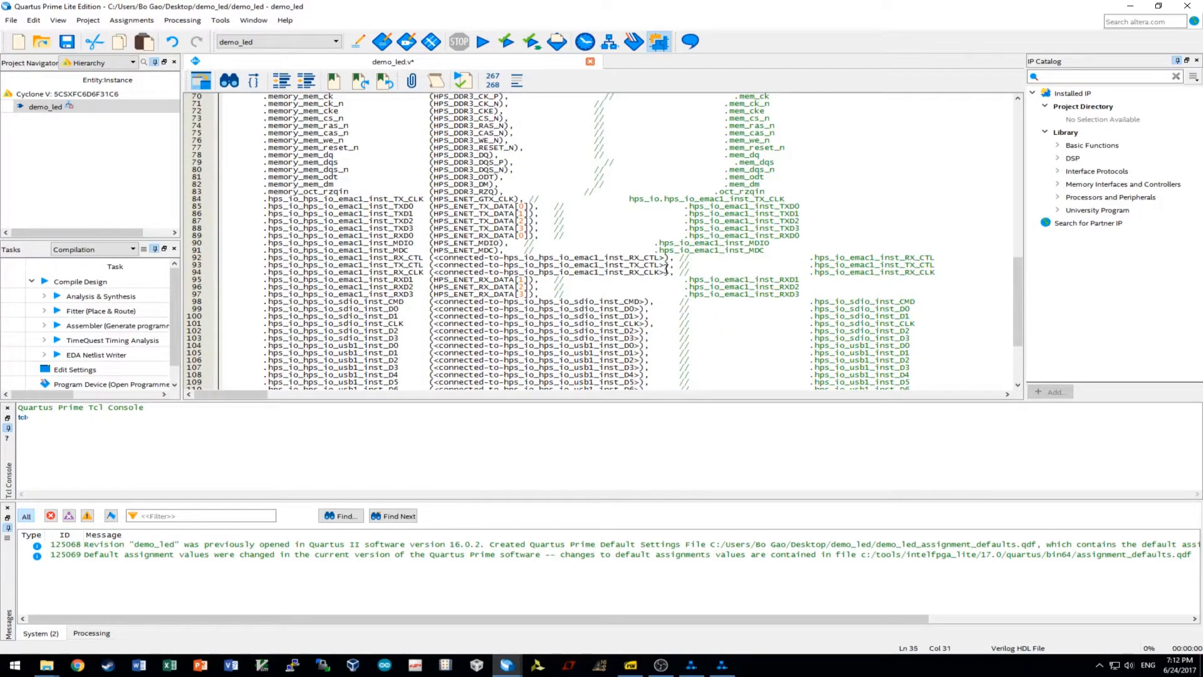
drag(667, 274, 434, 273)
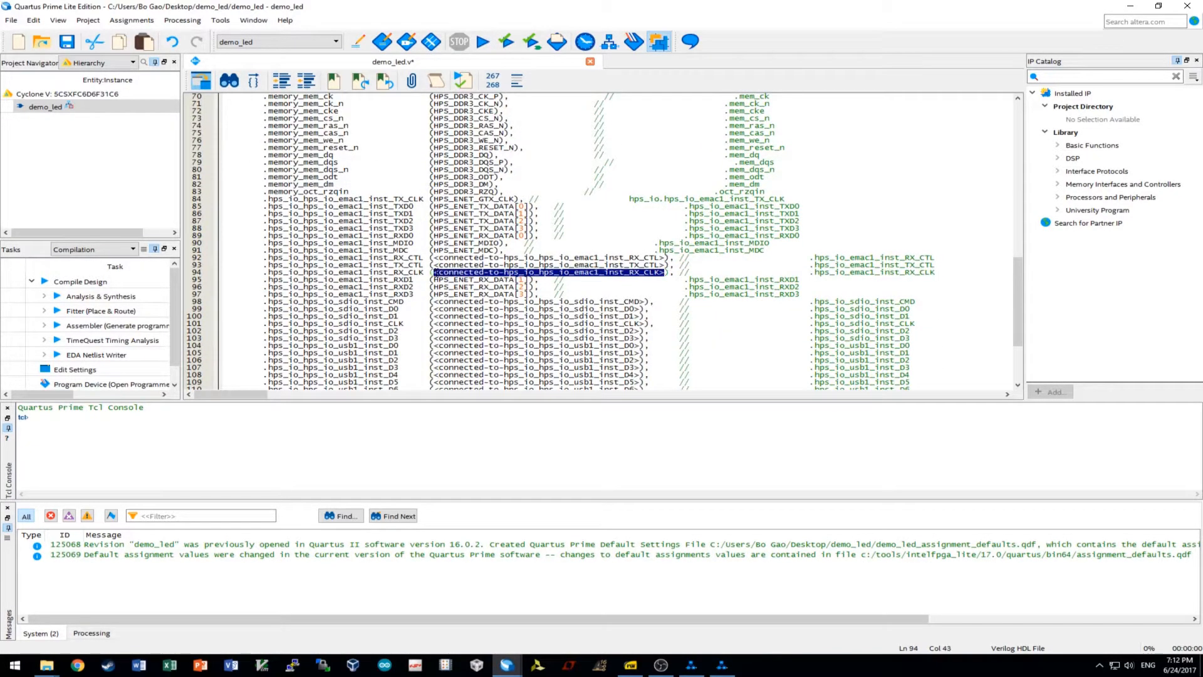
text(HPS_ENET_RX_CLK)
Connect the TX_CTL port to HPS_ENET_TX_EN.
scroll(598, 303, up, 17)
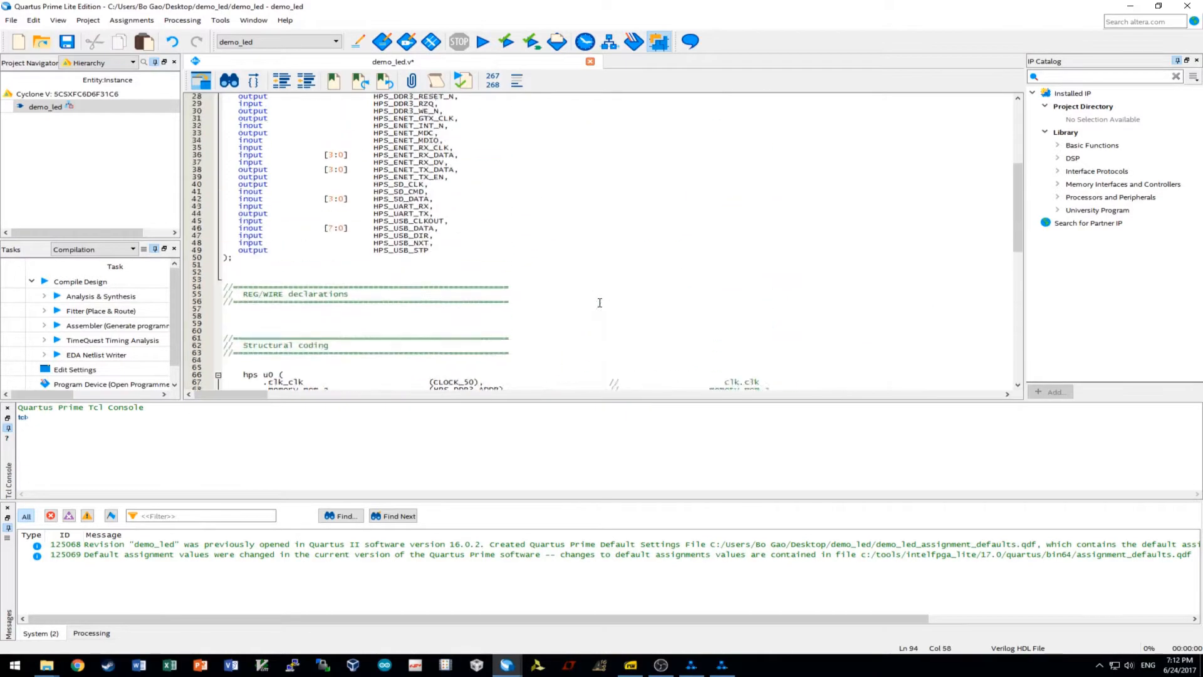
drag(442, 244, 372, 247)
key(ctrl+c)
scroll(565, 291, down, 15)
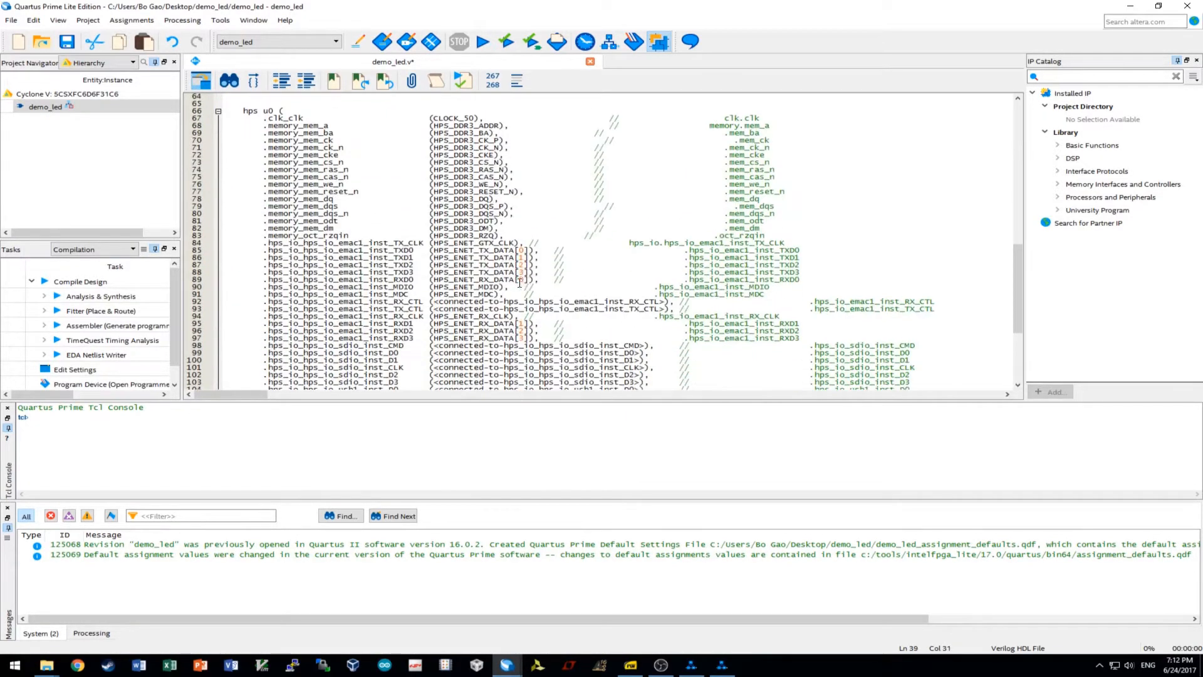
drag(667, 308, 431, 308)
key(ctrl+v)
Connect the RX_CTL port to HPS_ENET_RX_DV.
scroll(544, 301, up, 12)
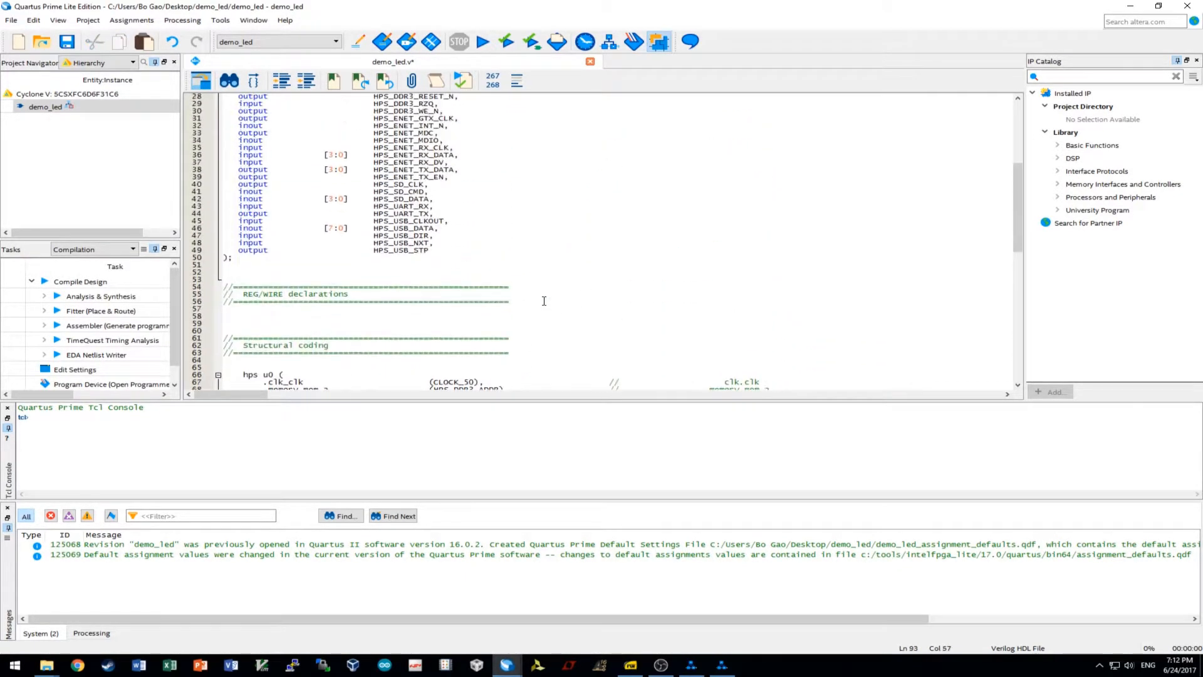
drag(444, 162, 374, 162)
key(ctrl+c)
scroll(526, 221, down, 13)
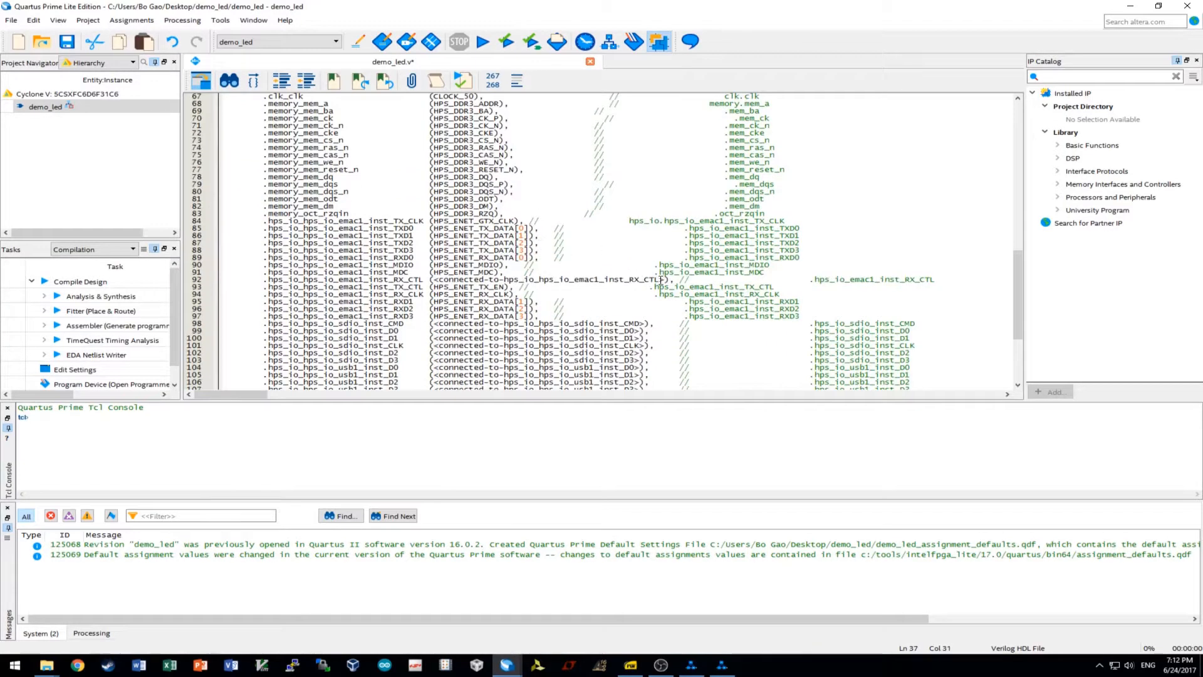
drag(666, 280, 432, 280)
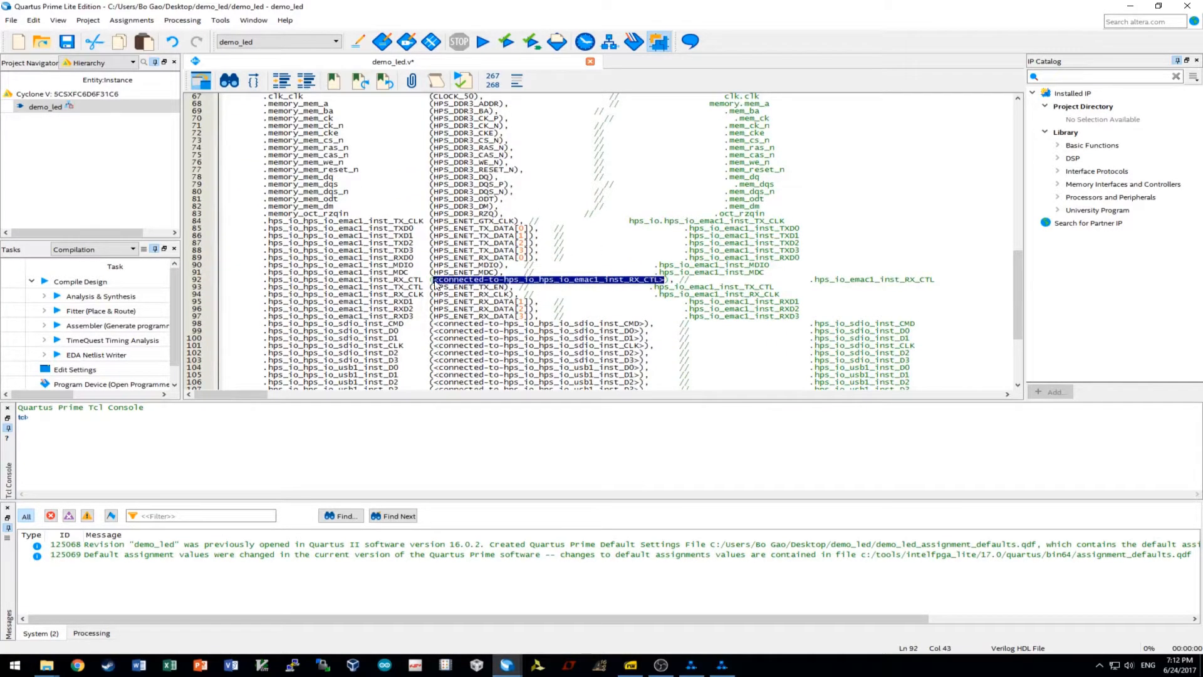
key(ctrl+v)
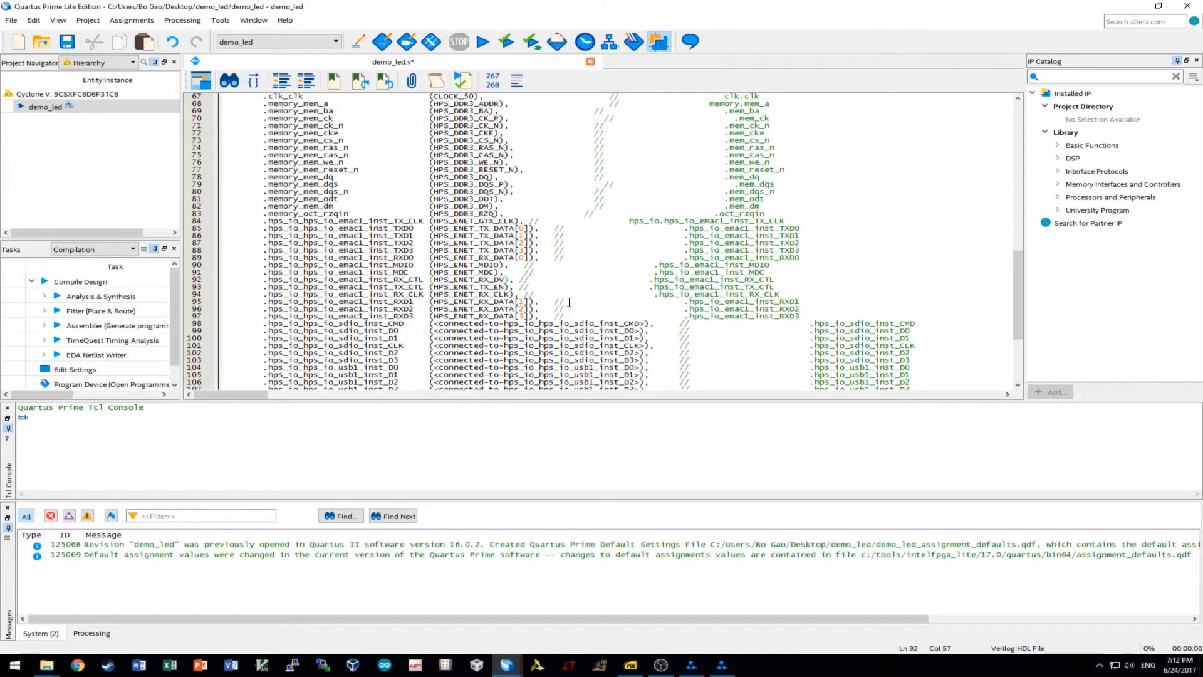
click(463, 257)
scroll(660, 293, down, 3)
scroll(603, 259, up, 16)
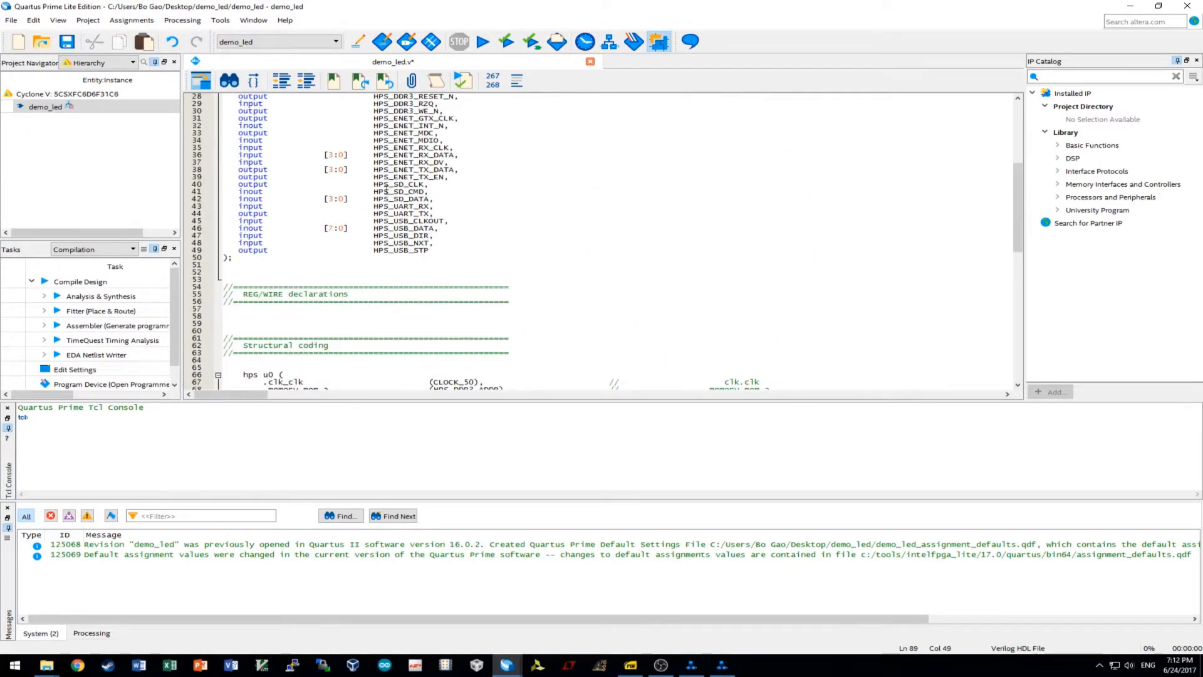
Connect the SDIO CLK and CMD ports to HPS_SD_CLK and HPS_SD_CMD.
double_click(395, 185)
key(ctrl+c)
scroll(574, 198, down, 19)
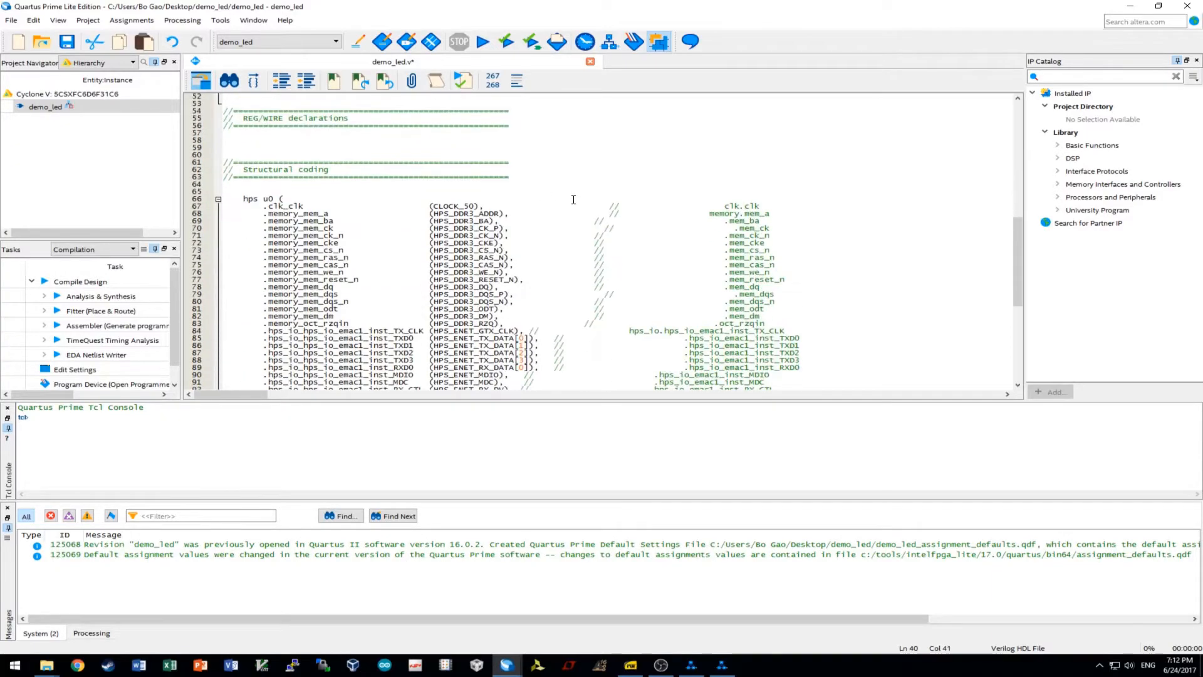
drag(645, 214, 434, 217)
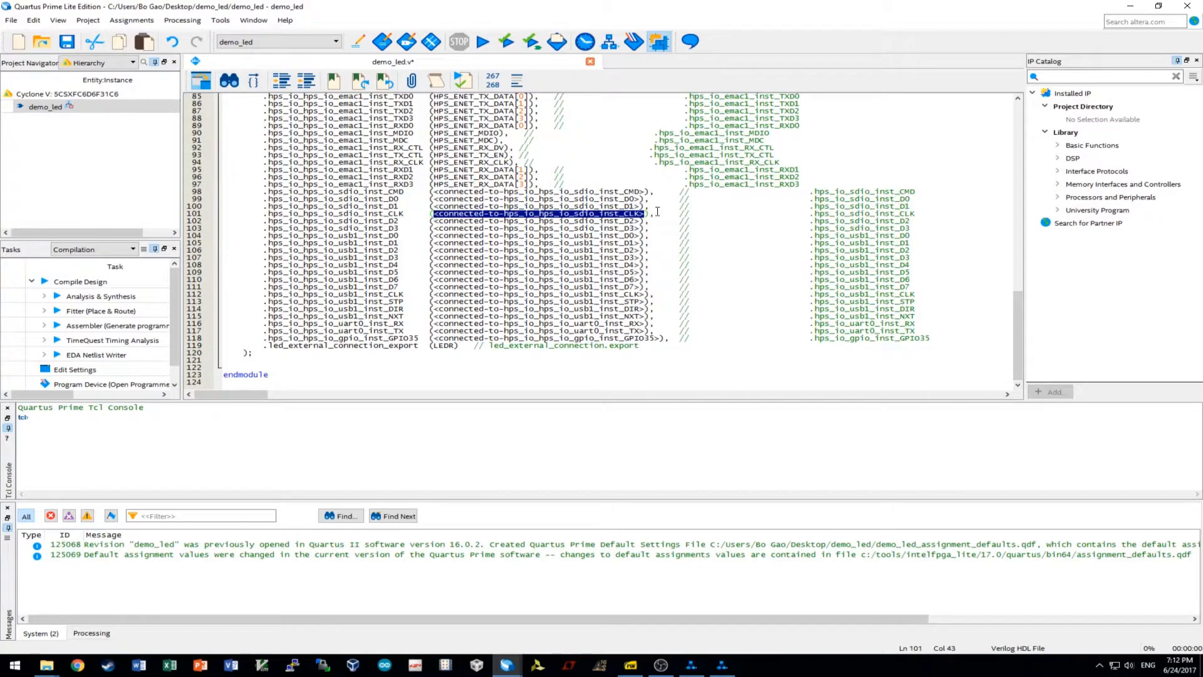
key(ctrl+v)
drag(648, 192, 432, 192)
key(ctrl+v)
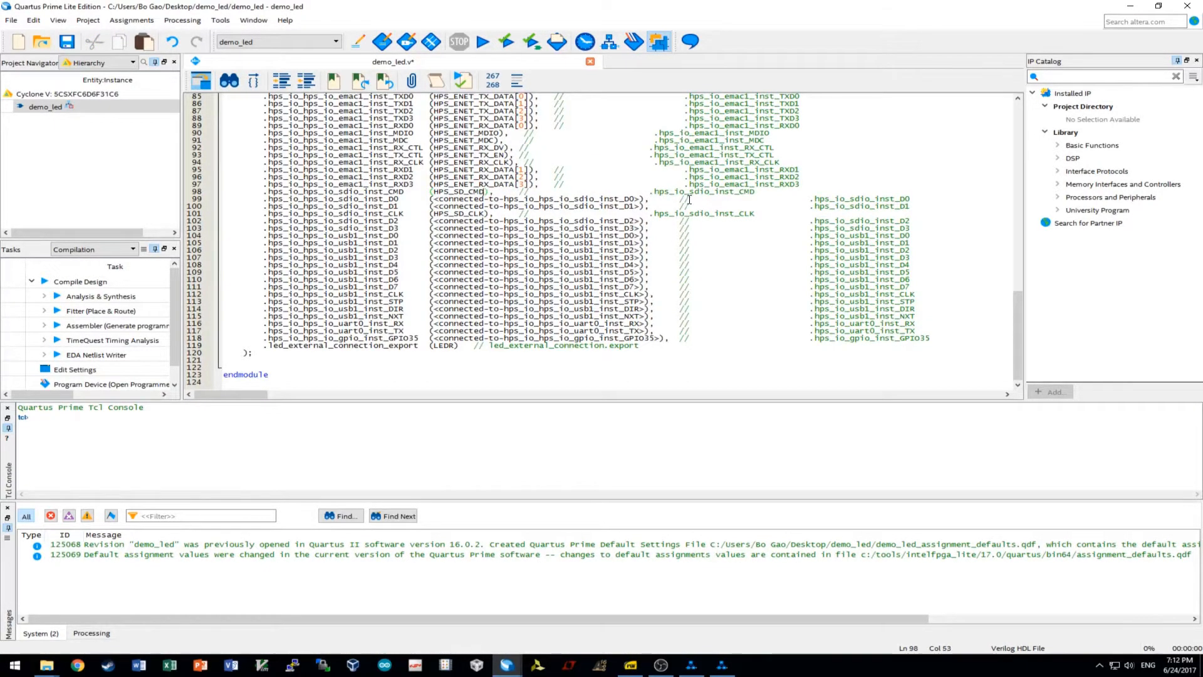
Connect sdio D0 and D1 to HPS_SD_DATA[0] and HPS_SD_DATA[1].
scroll(639, 226, up, 16)
drag(374, 133, 429, 133)
key(ctrl+c)
scroll(463, 148, down, 13)
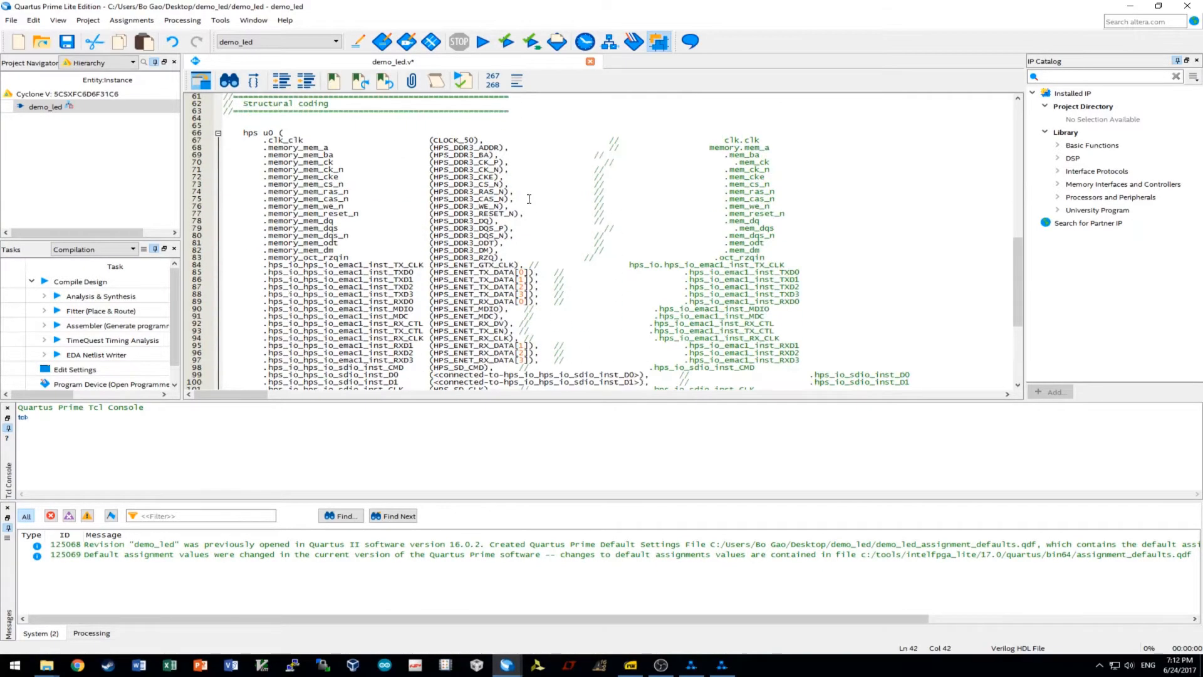
drag(641, 264, 433, 265)
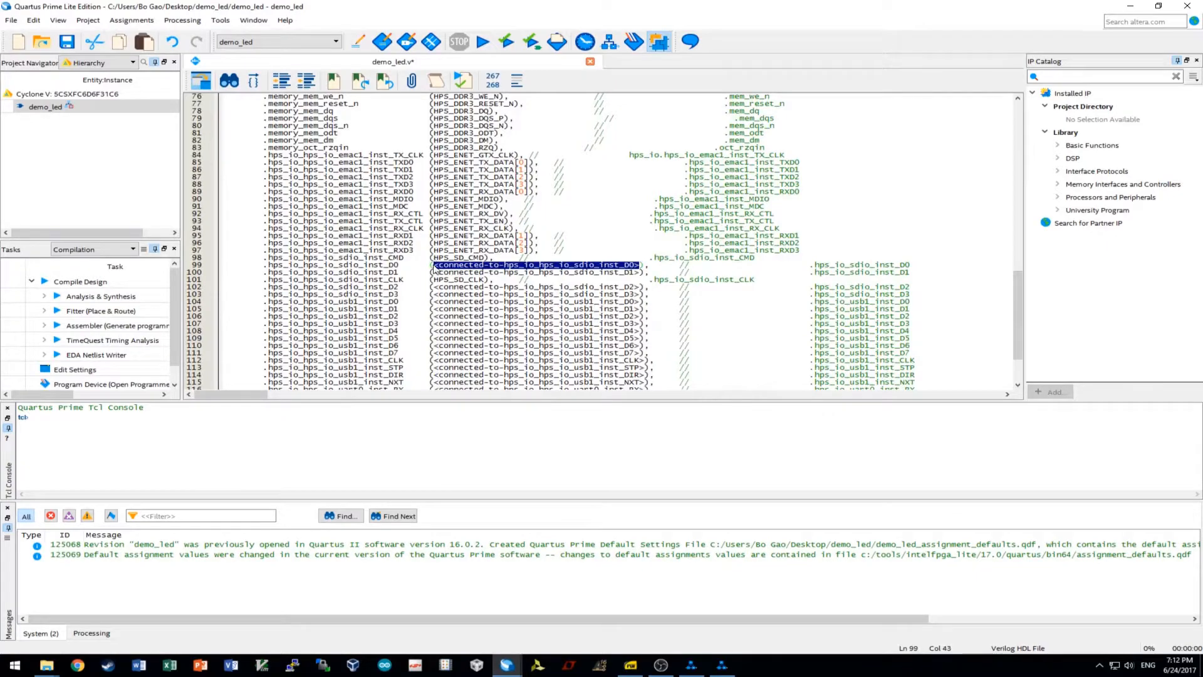
key(ctrl+v)
text([0])
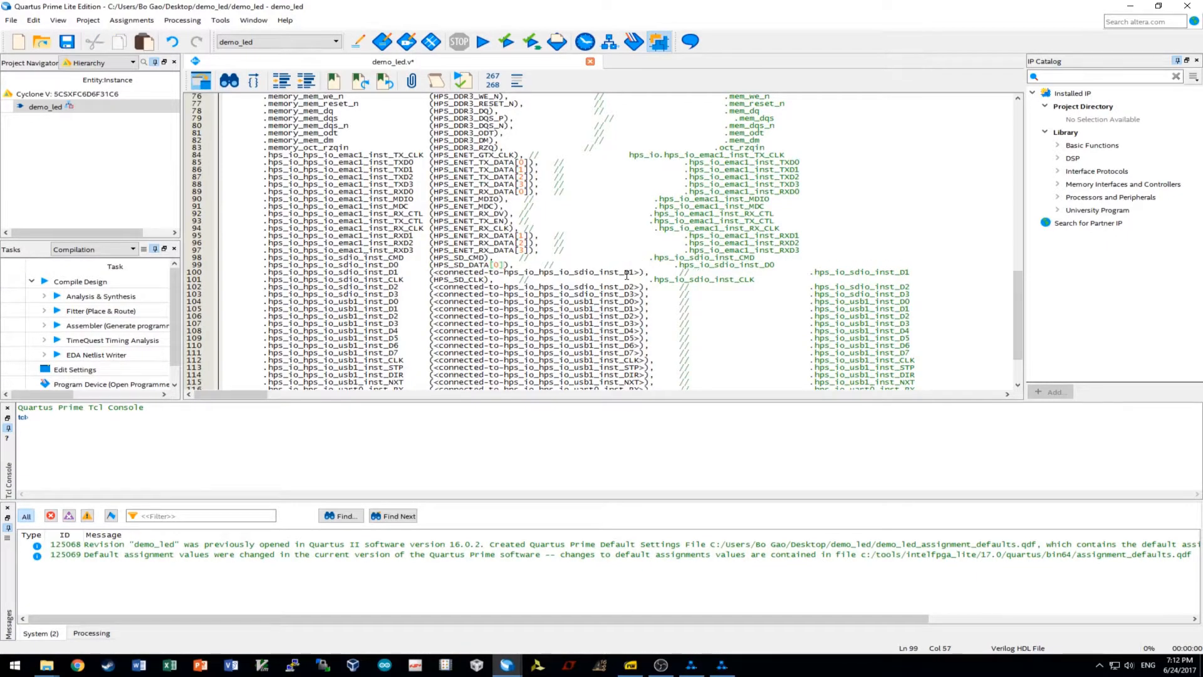
drag(639, 271, 431, 273)
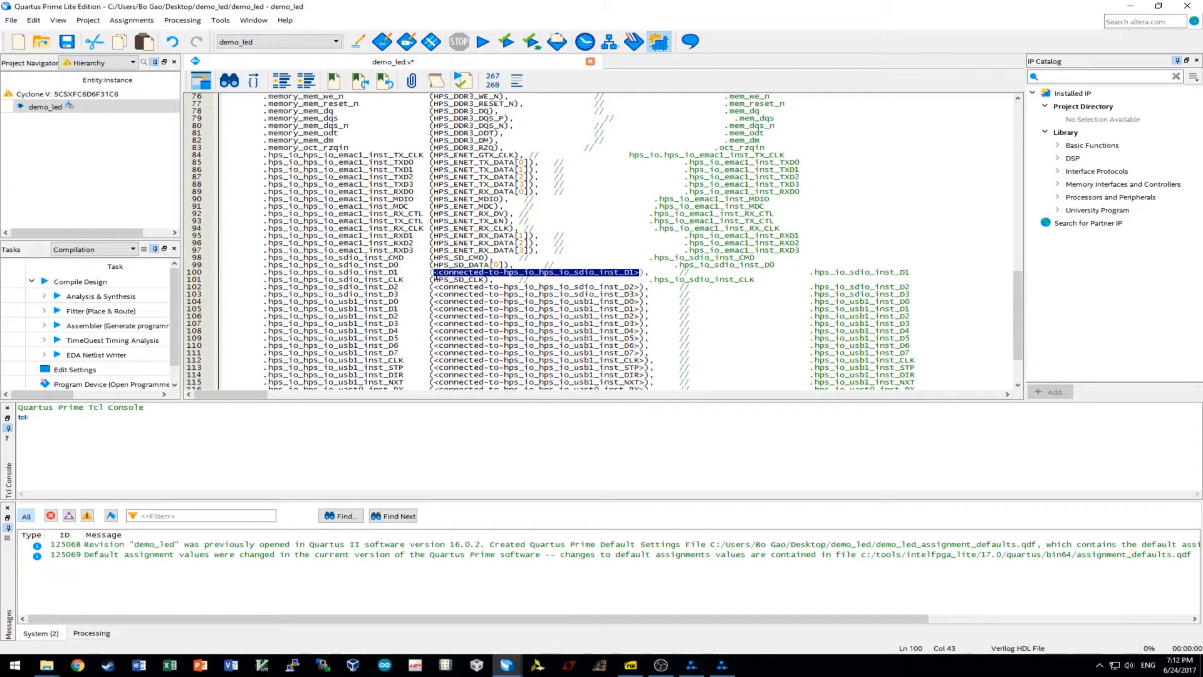
key(ctrl+v)
text([1])
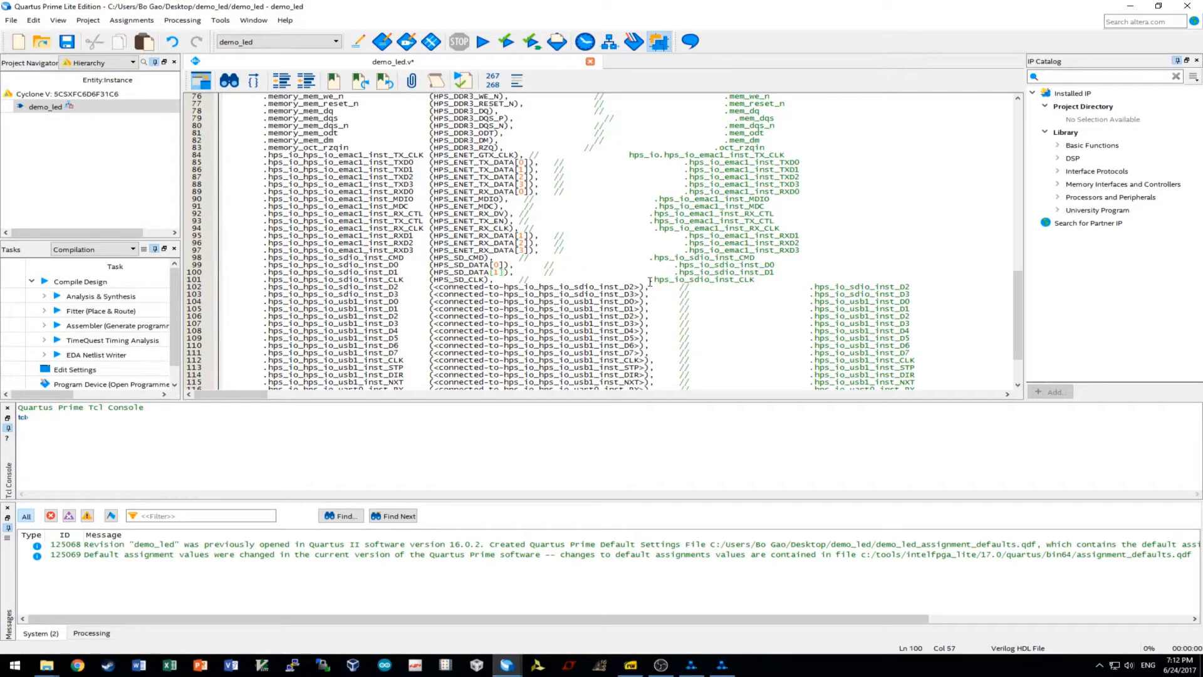
Connect sdio D2 and D3 to HPS_SD_DATA[2] and HPS_SD_DATA[3].
drag(640, 286, 434, 288)
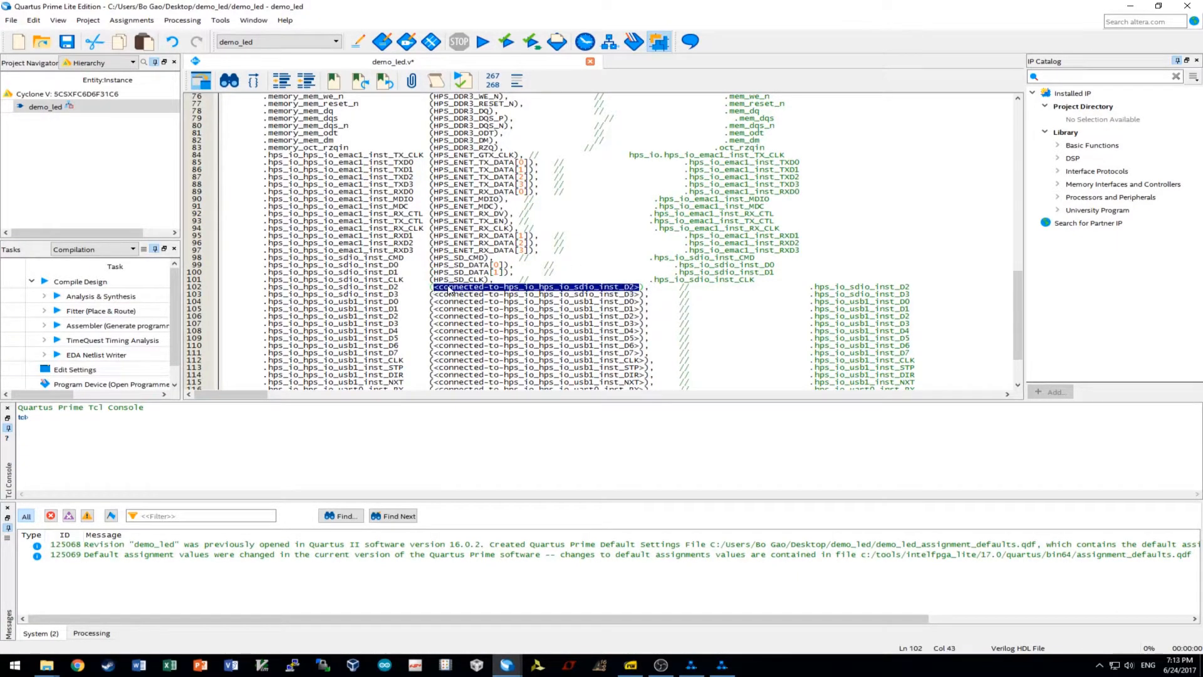
key(ctrl+v)
text([2])
drag(642, 294, 437, 289)
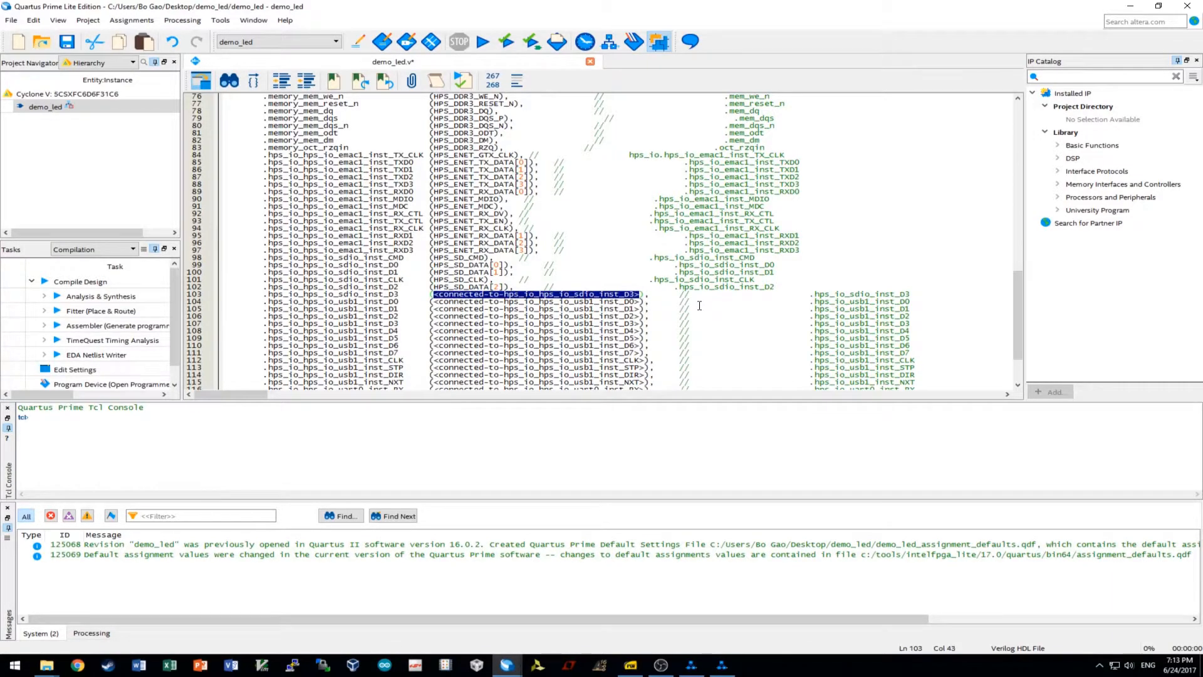
key(ctrl+v)
text([3])
scroll(696, 306, down, 2)
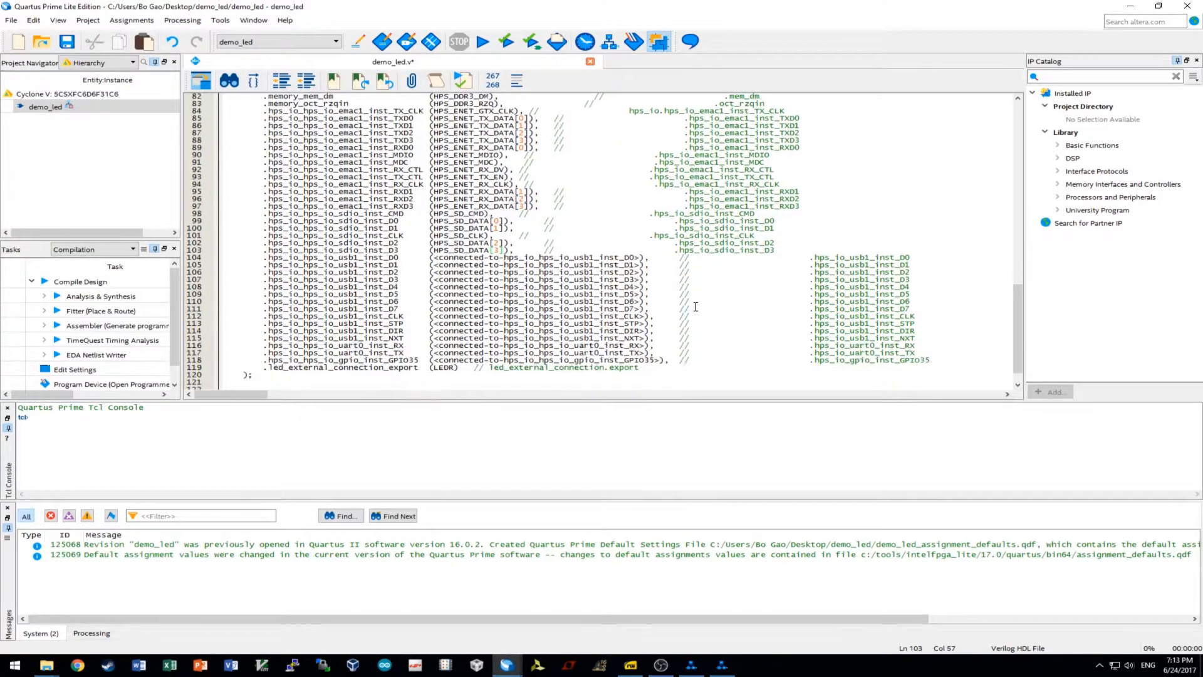
scroll(696, 306, down, 1)
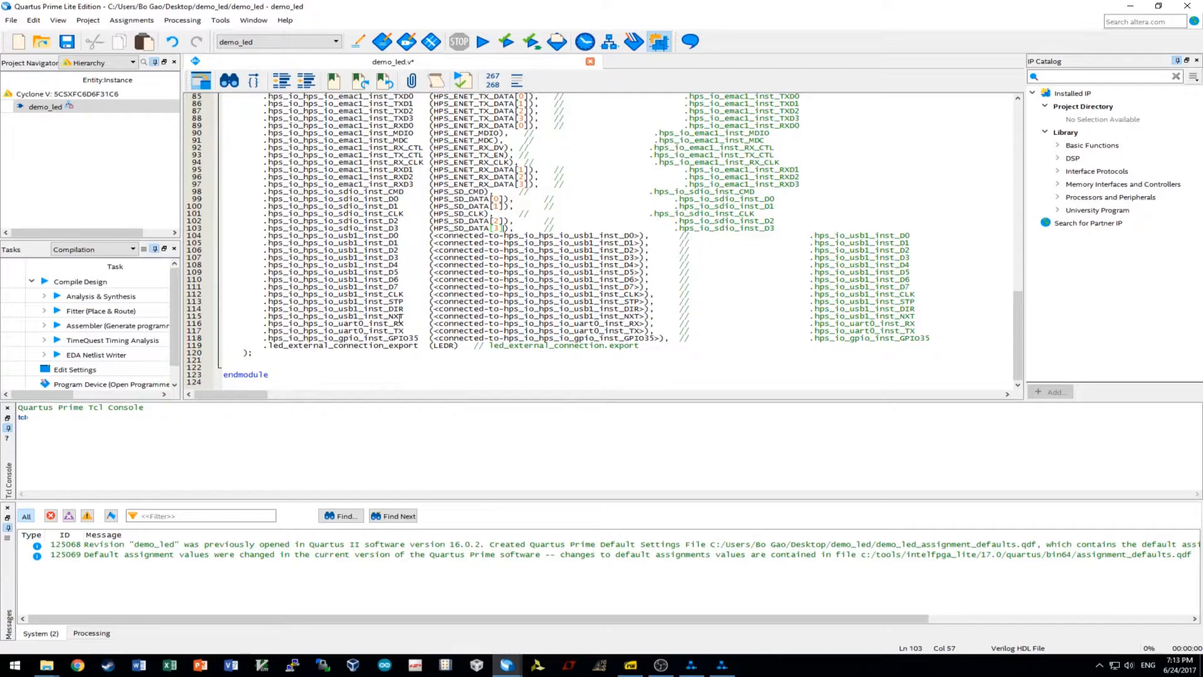
scroll(513, 318, up, 19)
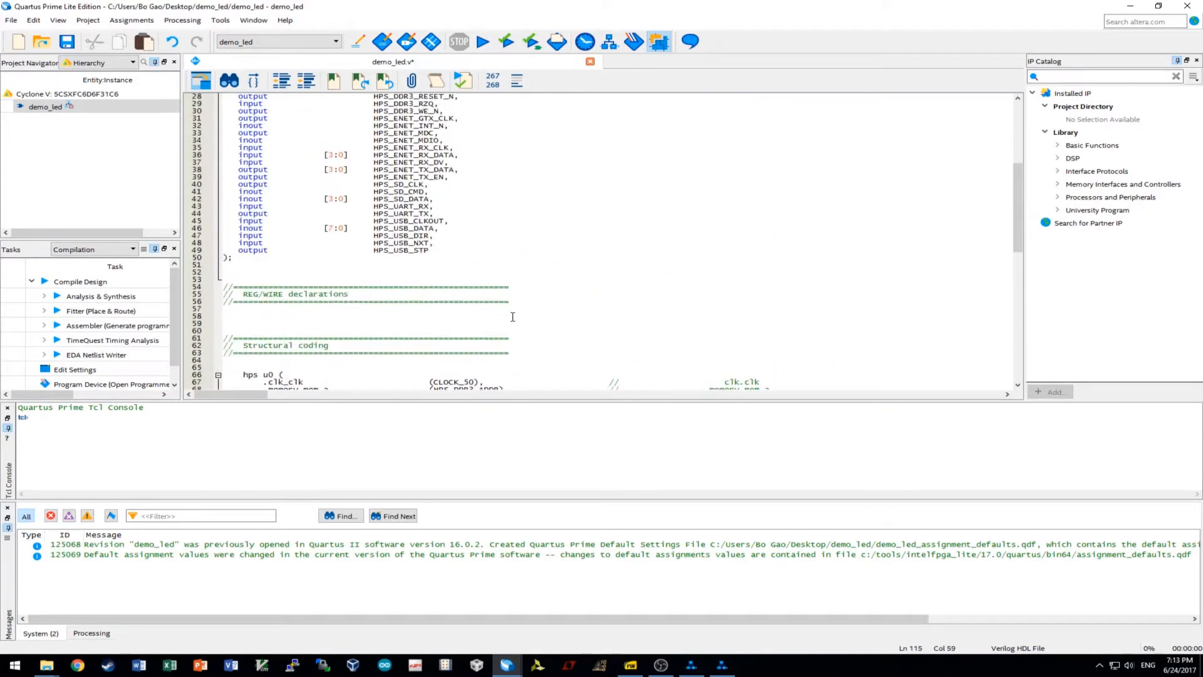
Connect hps u0's uart0 RX to HPS_UART_RX and TX to HPS_UART_TX.
scroll(512, 317, up, 1)
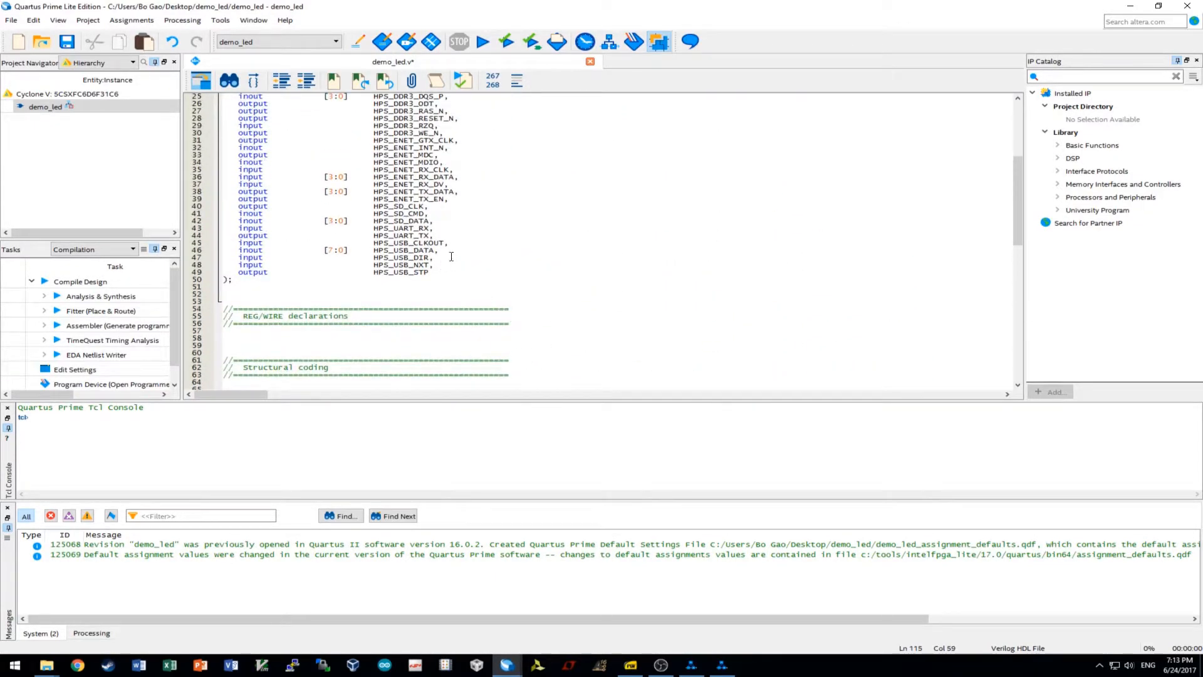
drag(374, 229, 433, 232)
scroll(485, 252, down, 20)
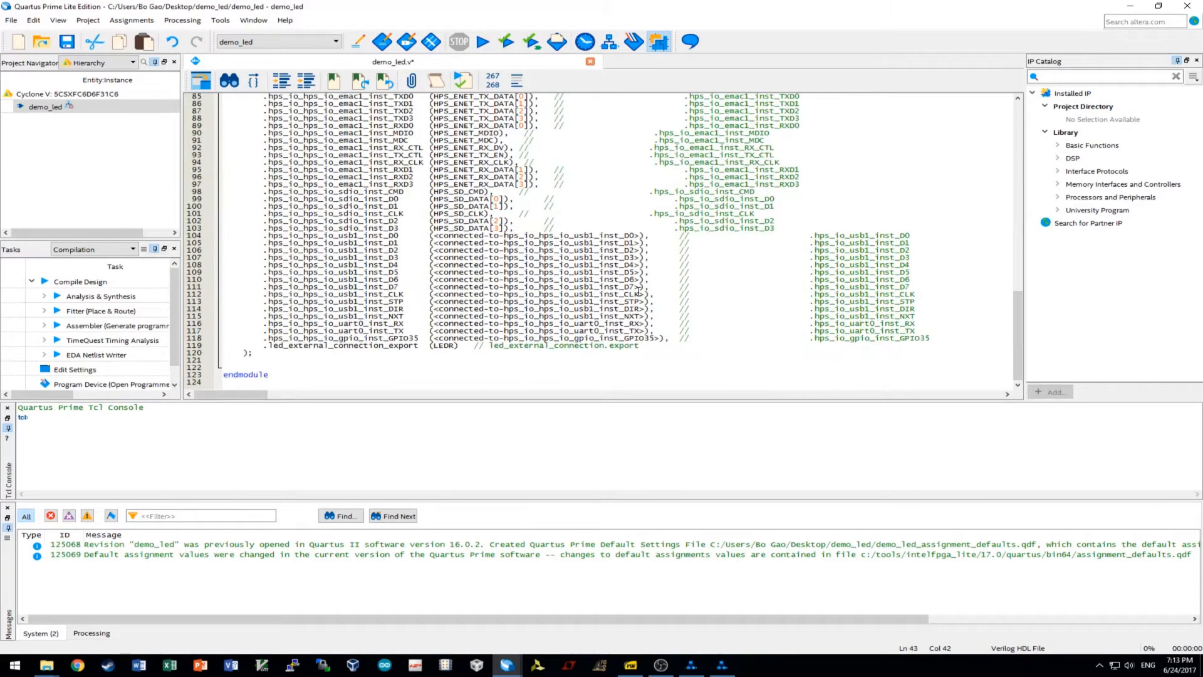
drag(649, 327, 433, 327)
text(HPS_UART_RX)
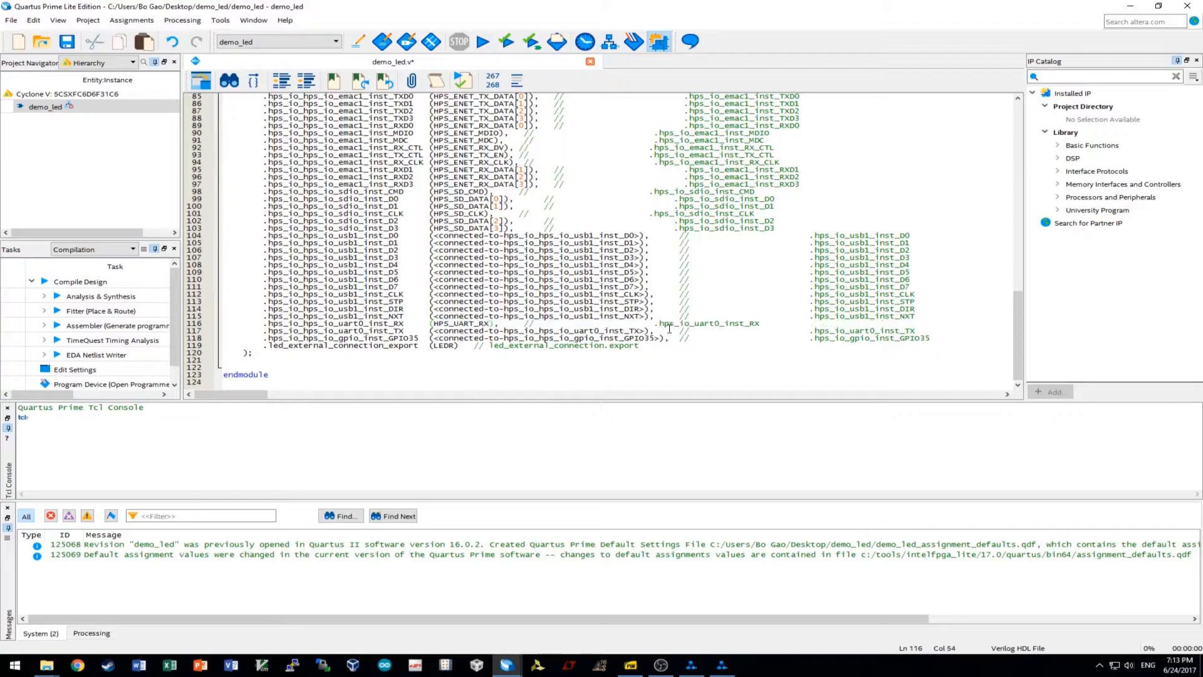
drag(648, 330, 483, 331)
text(HPS_UART_RX)
text(T)
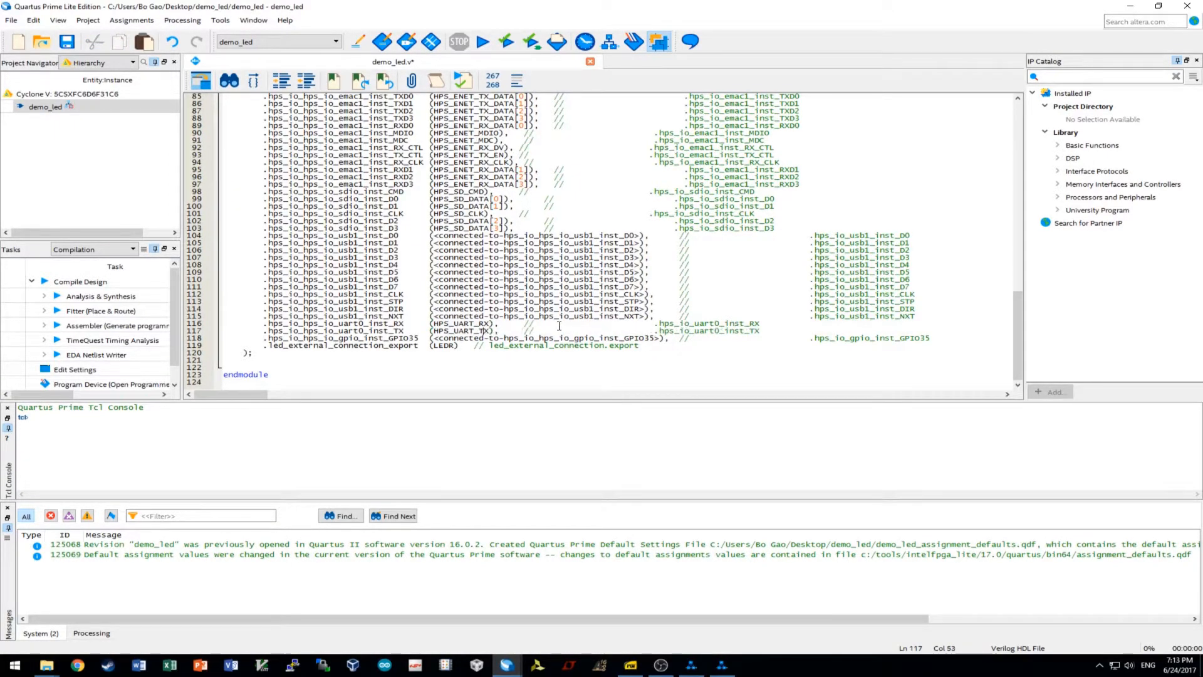
Connect the GPIO35 port on line 118 to HPS_ENET_INT_N.
scroll(495, 336, up, 20)
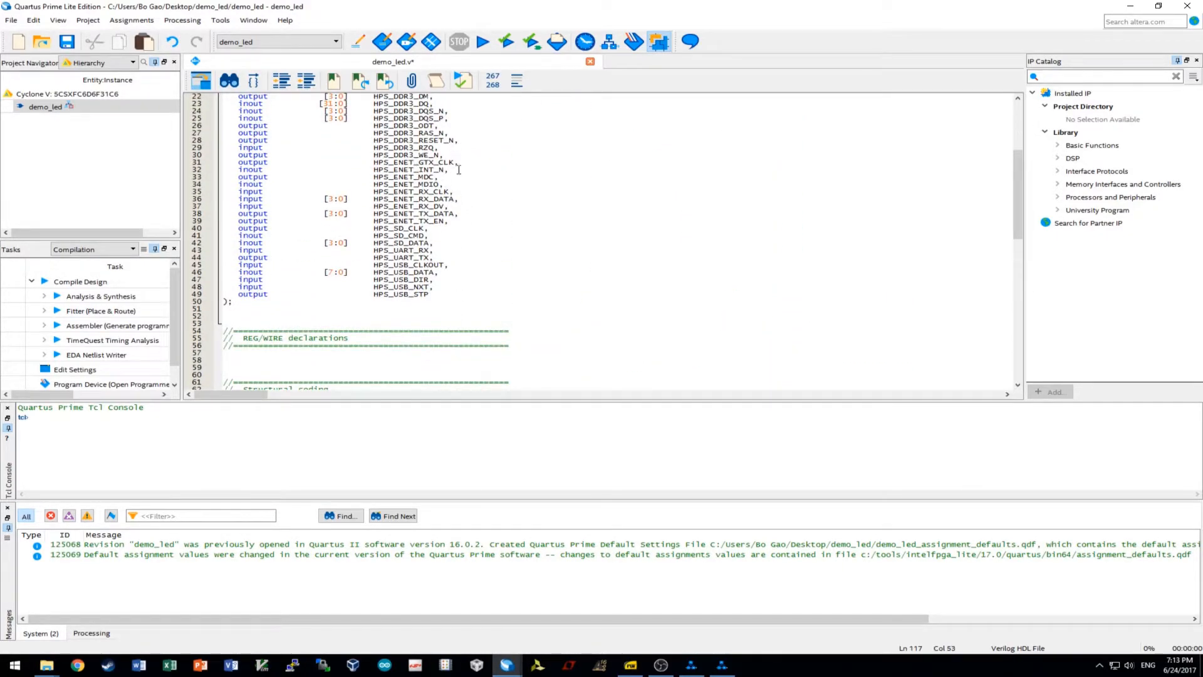
drag(444, 170, 379, 169)
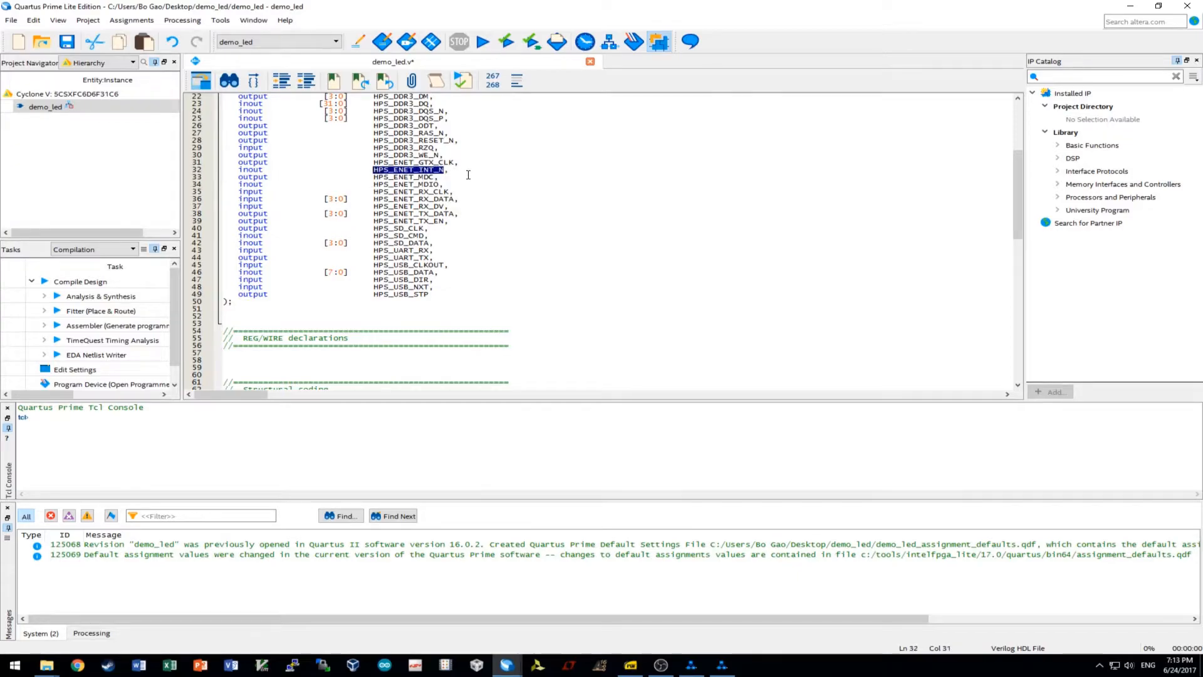
scroll(462, 209, down, 20)
drag(660, 361, 436, 364)
text(HPS_ENET_INT_N)
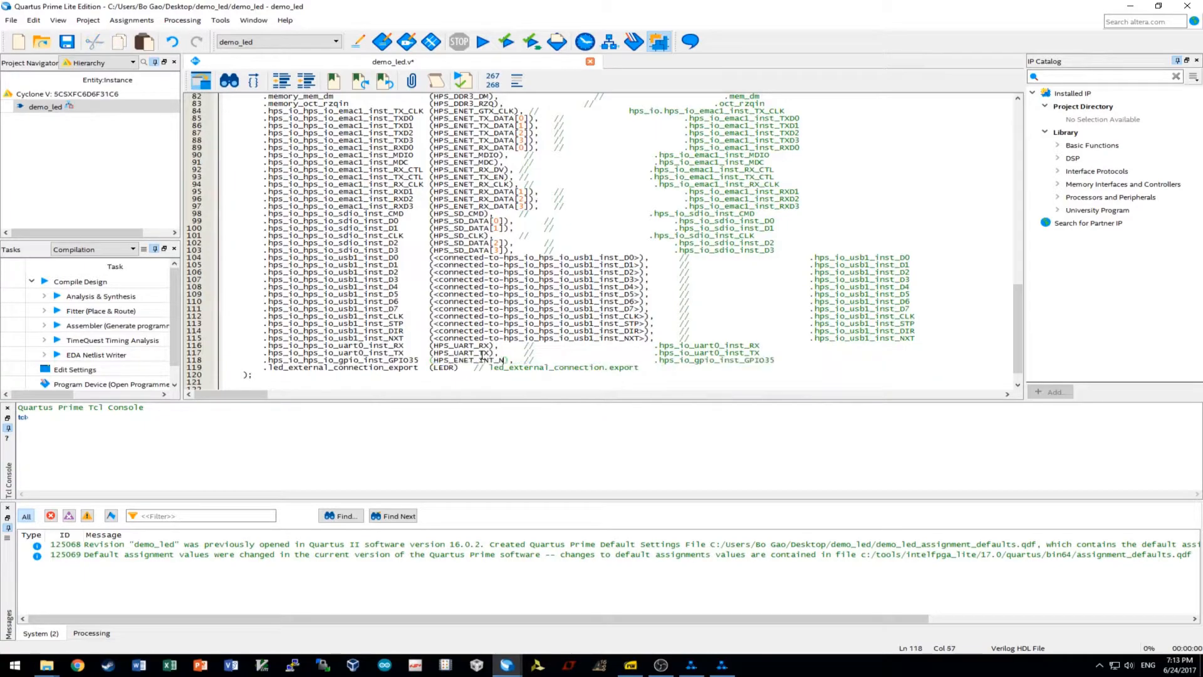
drag(263, 359, 819, 361)
click(820, 361)
Replace the usb1 STP and NXT placeholders with HPS_USB_STP and HPS_USB_NXT.
scroll(500, 288, up, 16)
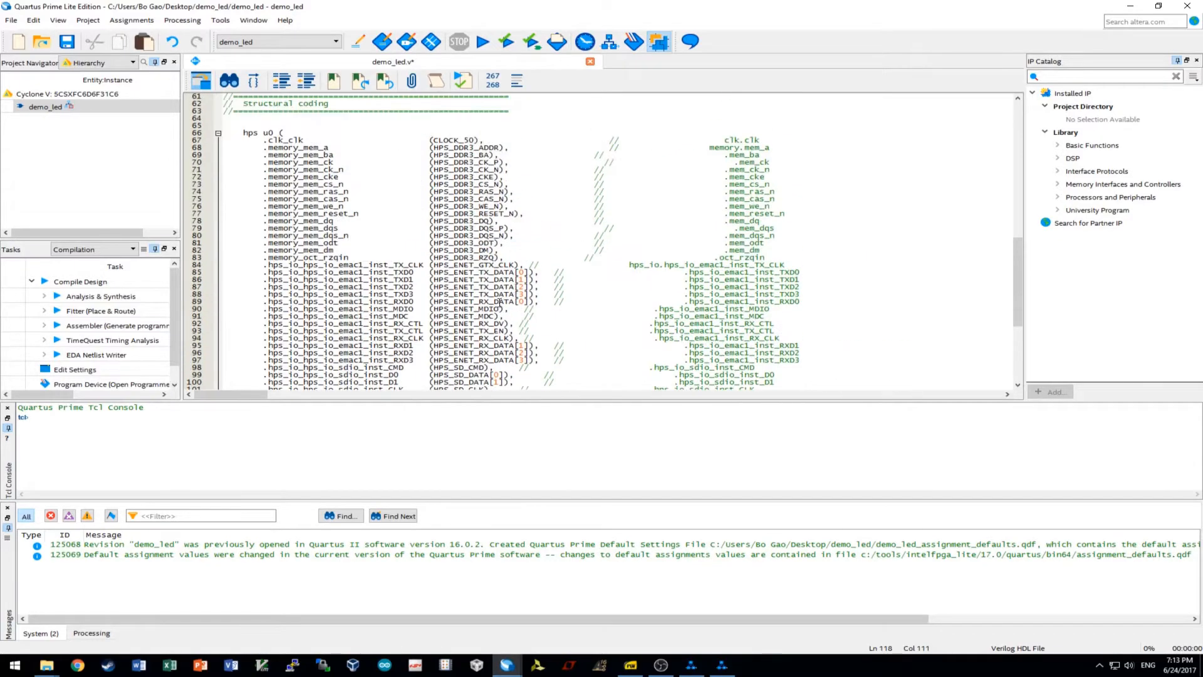
click(374, 208)
drag(374, 207, 432, 208)
key(ctrl+c)
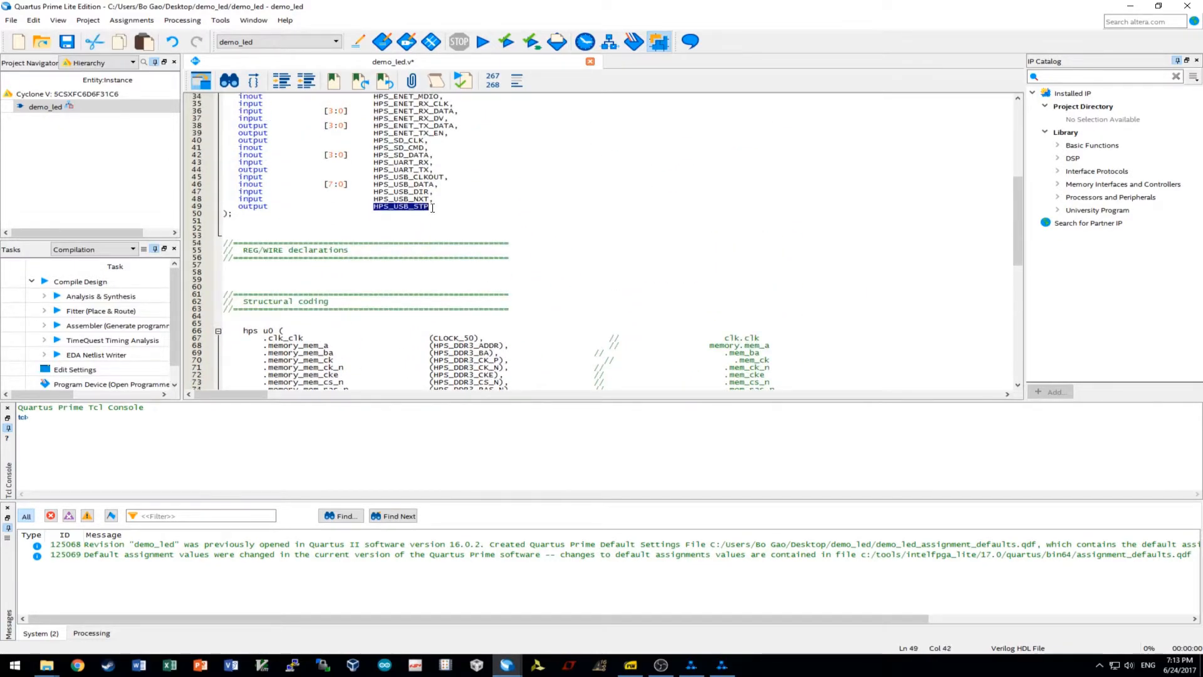
scroll(542, 279, down, 15)
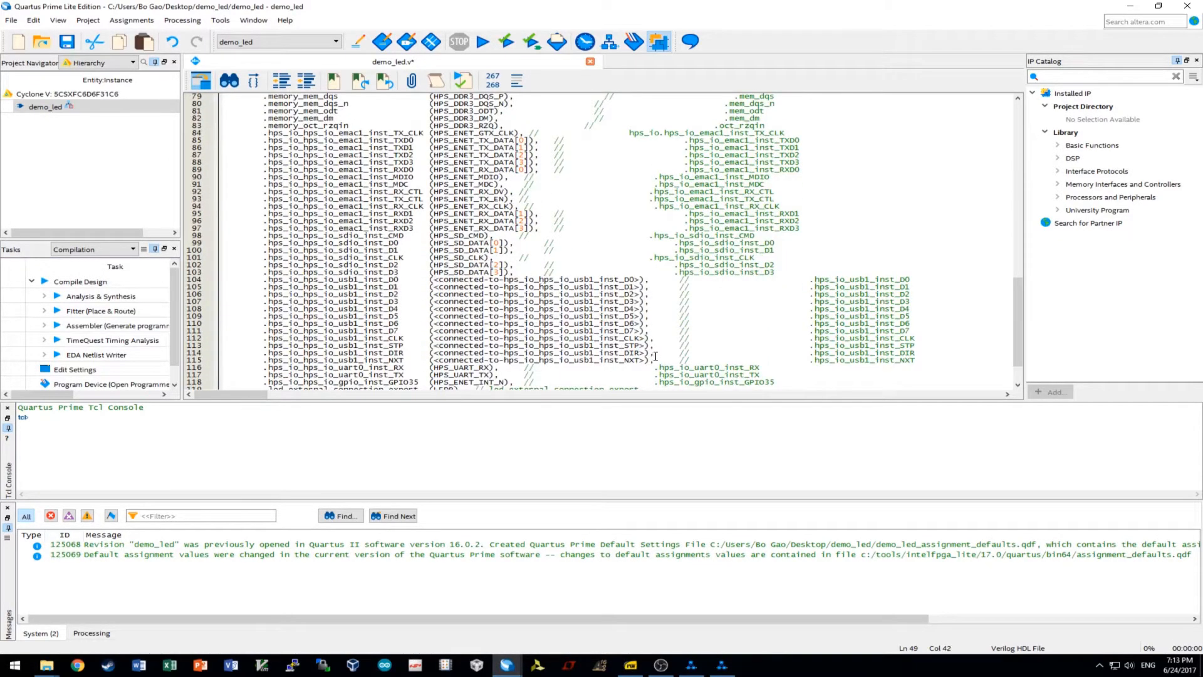
drag(646, 346, 435, 346)
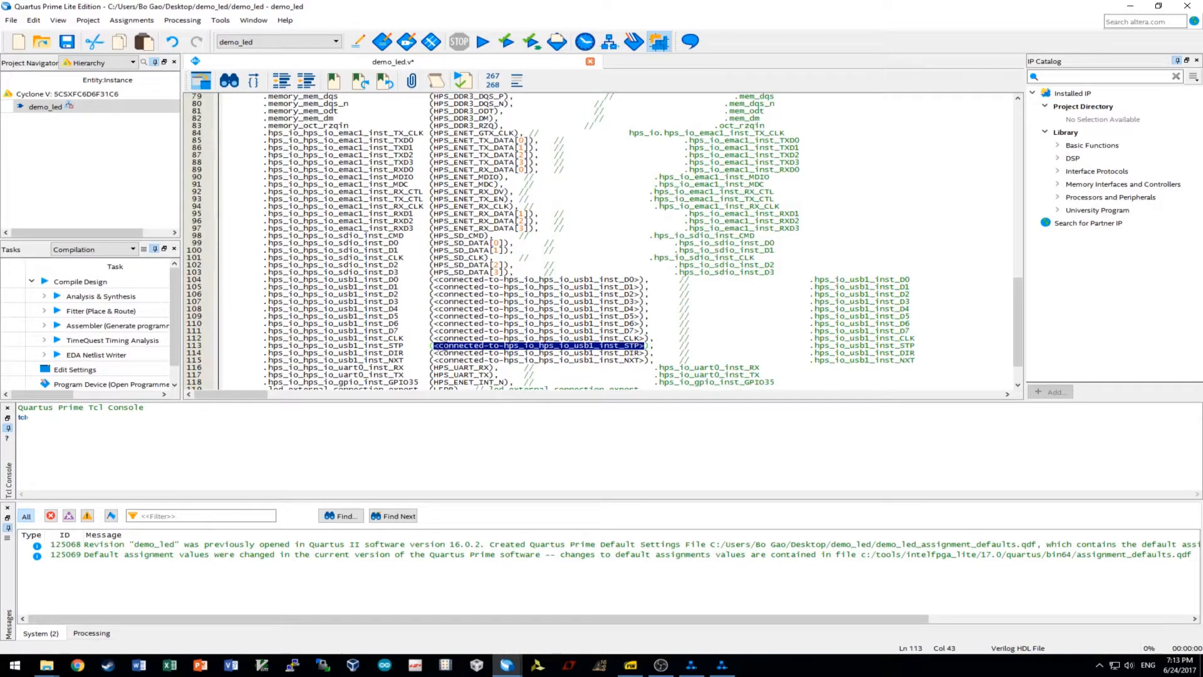
key(ctrl+v)
scroll(604, 348, up, 9)
scroll(475, 204, up, 7)
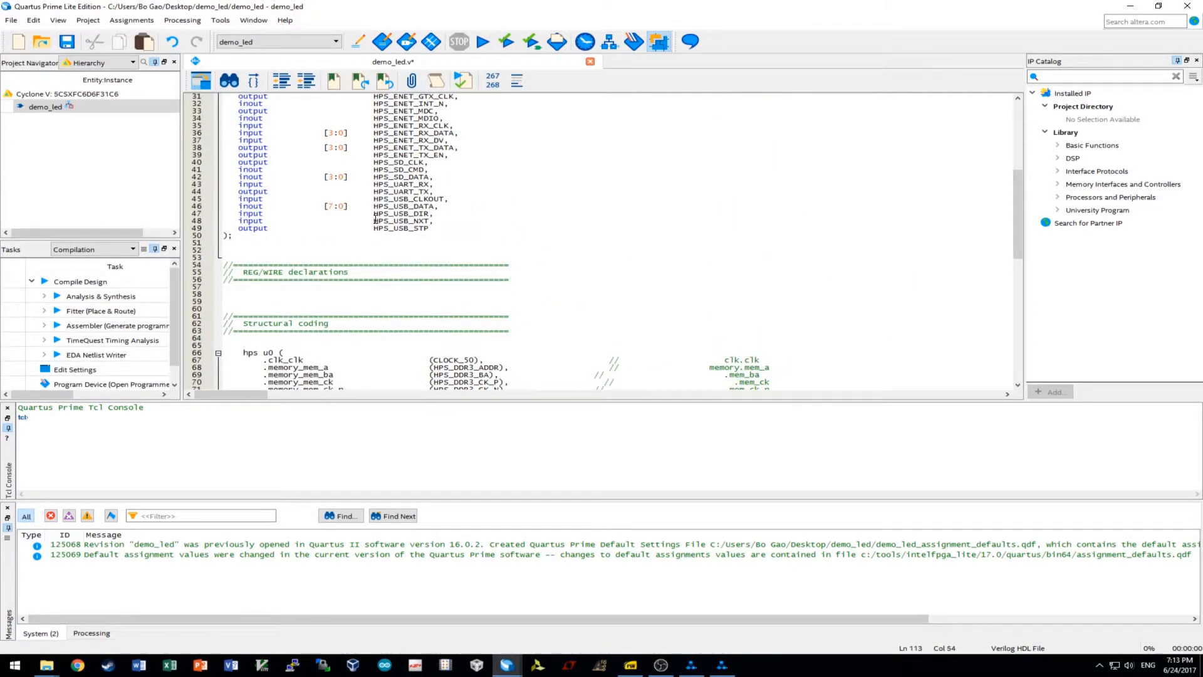
drag(375, 219, 435, 221)
key(ctrl+c)
scroll(433, 224, down, 17)
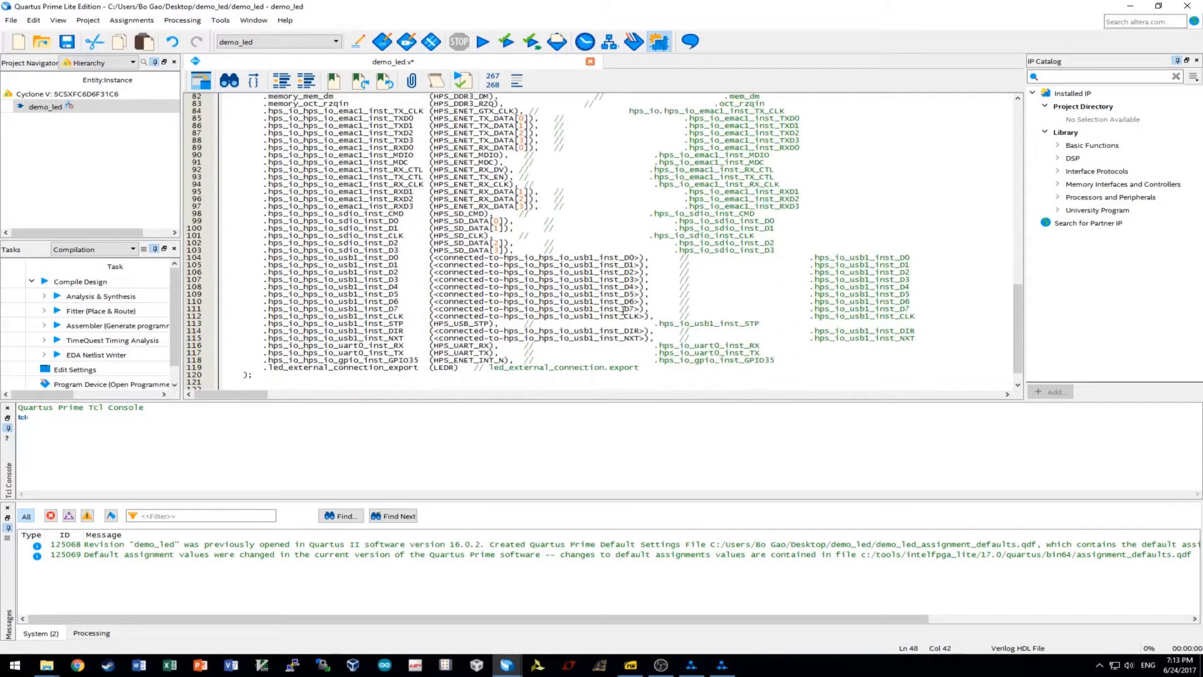
drag(645, 338, 433, 338)
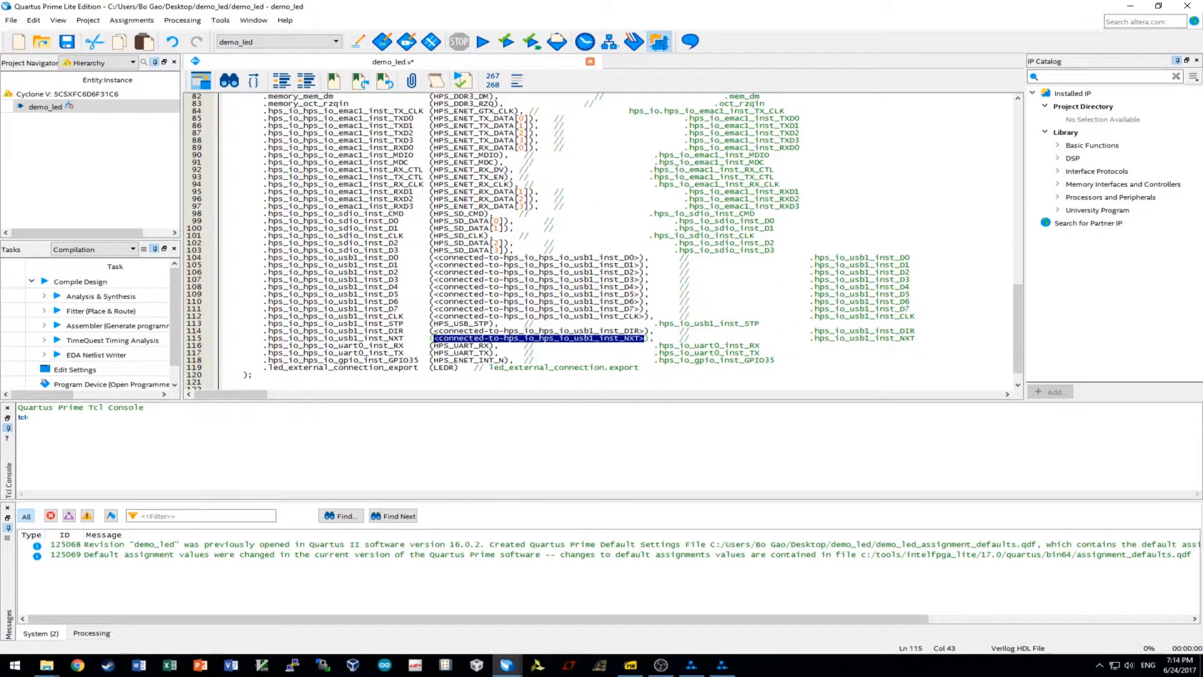
key(ctrl+v)
Replace the usb1 DIR and CLK placeholders with HPS_USB_DIR and HPS_USB_CLKOUT.
scroll(520, 329, up, 9)
scroll(471, 264, up, 8)
double_click(400, 216)
key(ctrl+c)
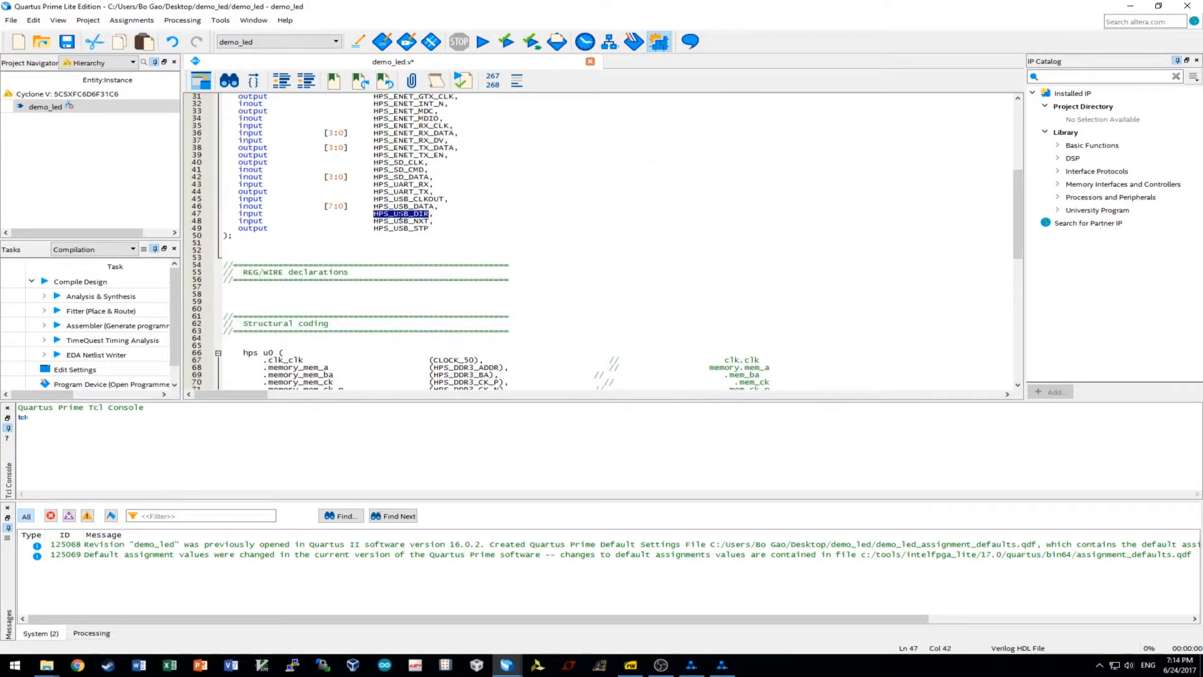
scroll(651, 341, down, 16)
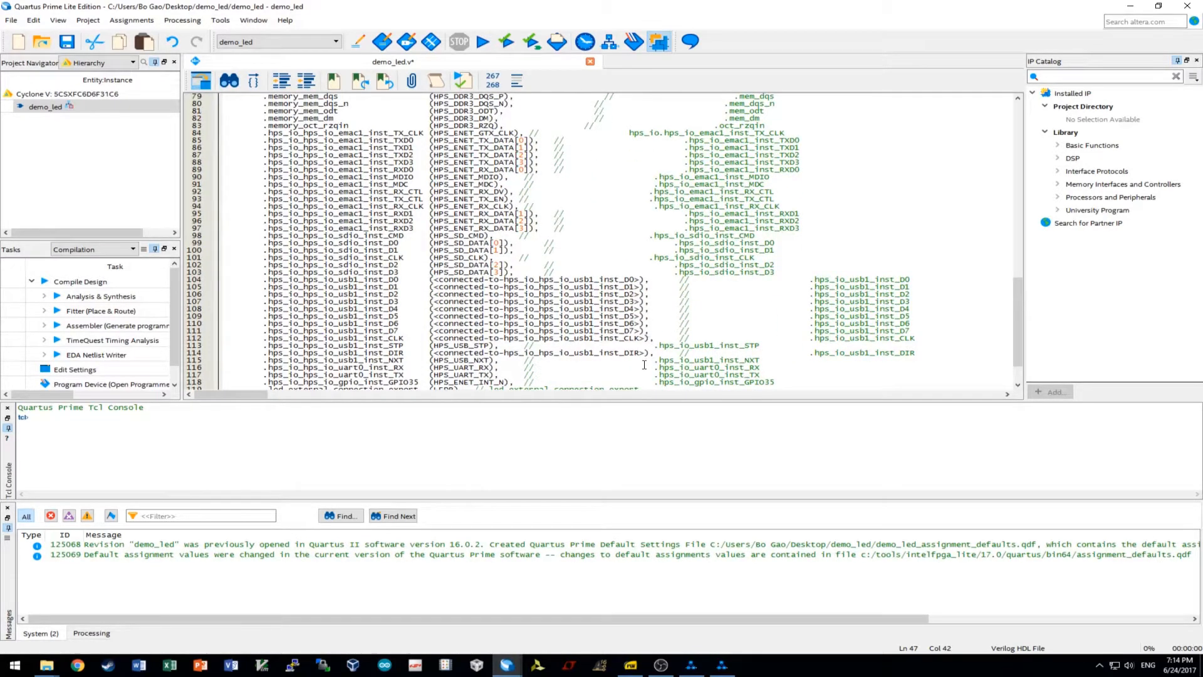
drag(647, 353, 433, 353)
key(ctrl+v)
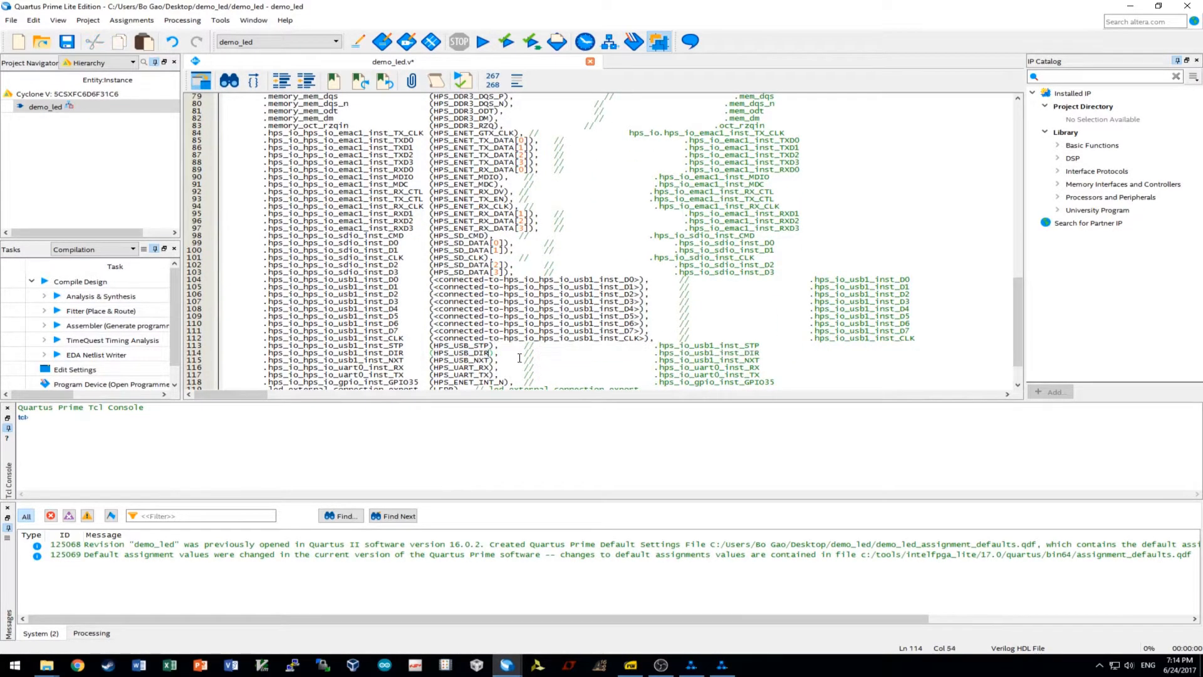
scroll(634, 344, up, 17)
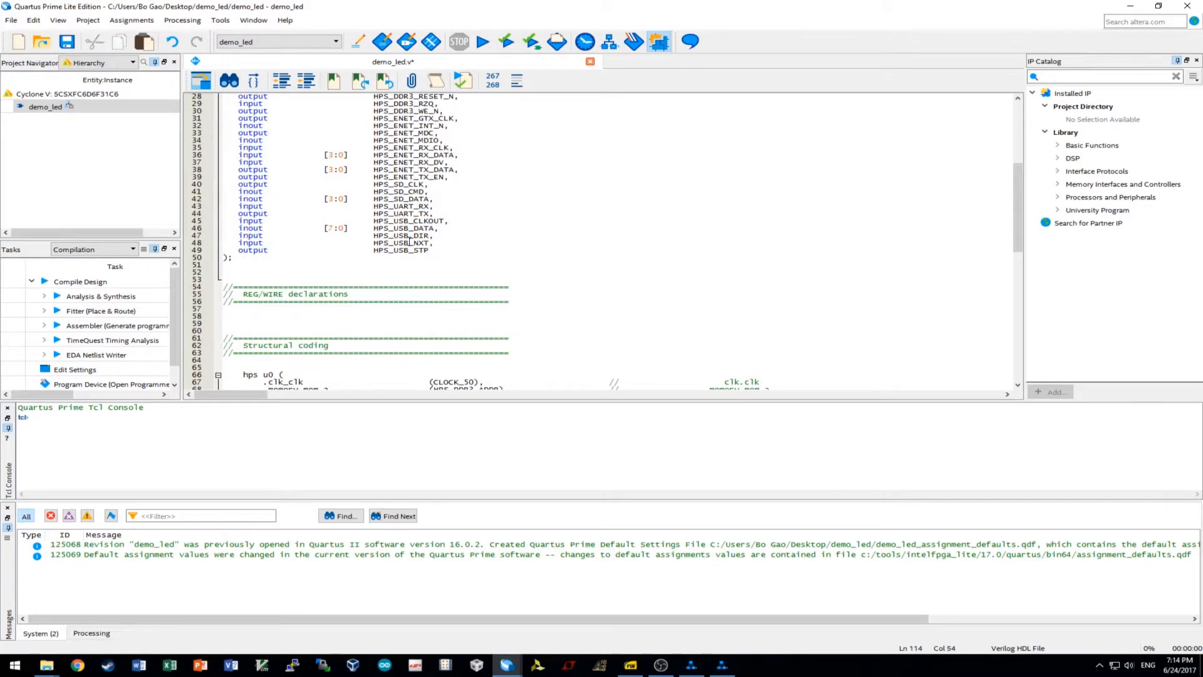
double_click(410, 222)
key(ctrl+c)
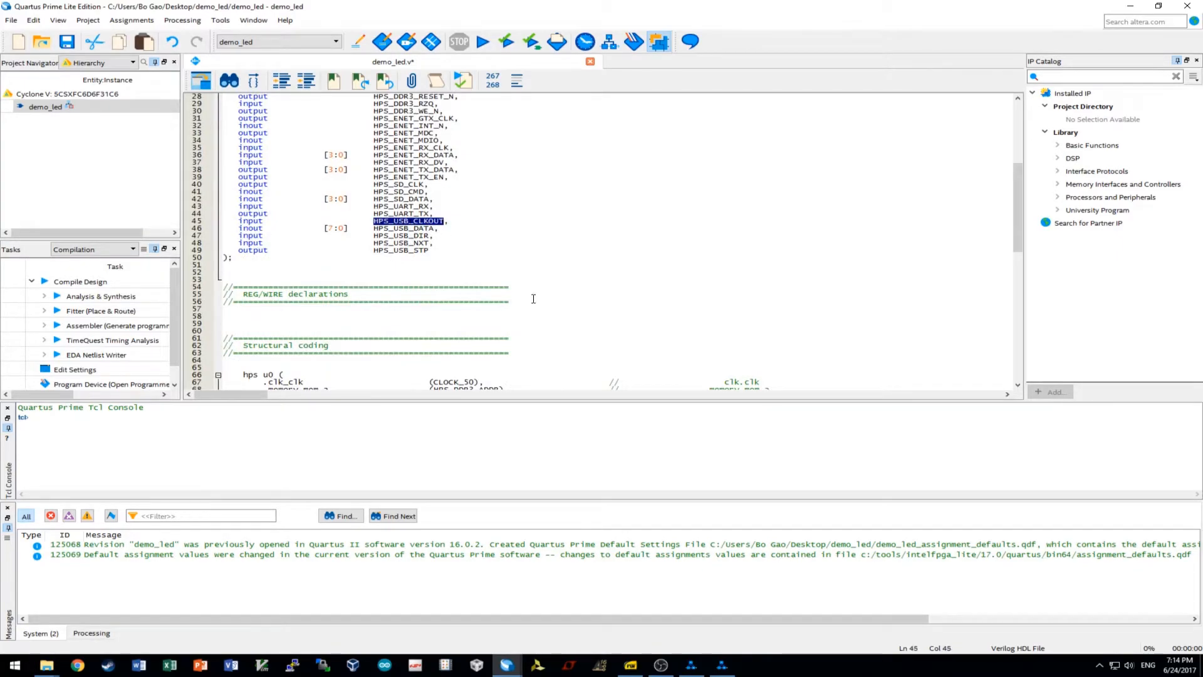
scroll(534, 298, down, 19)
drag(647, 296, 430, 295)
key(ctrl+v)
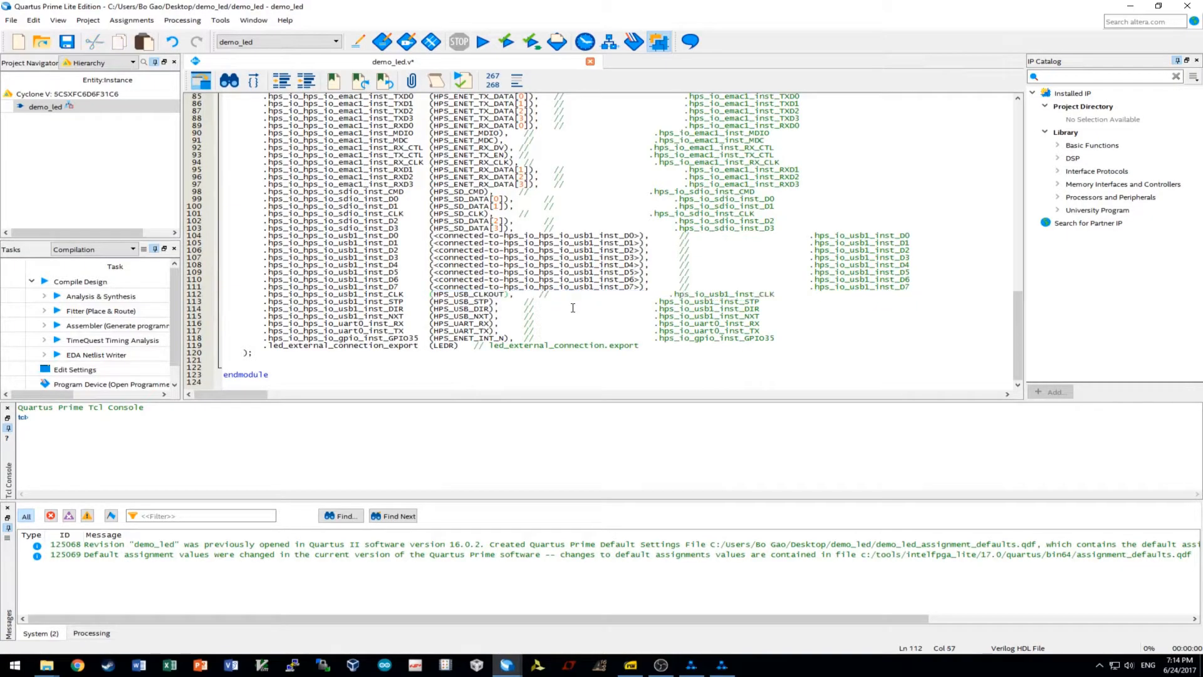
Connect usb1 data ports D0–D3 to HPS_USB_DATA[0] through HPS_USB_DATA[3].
scroll(573, 308, up, 17)
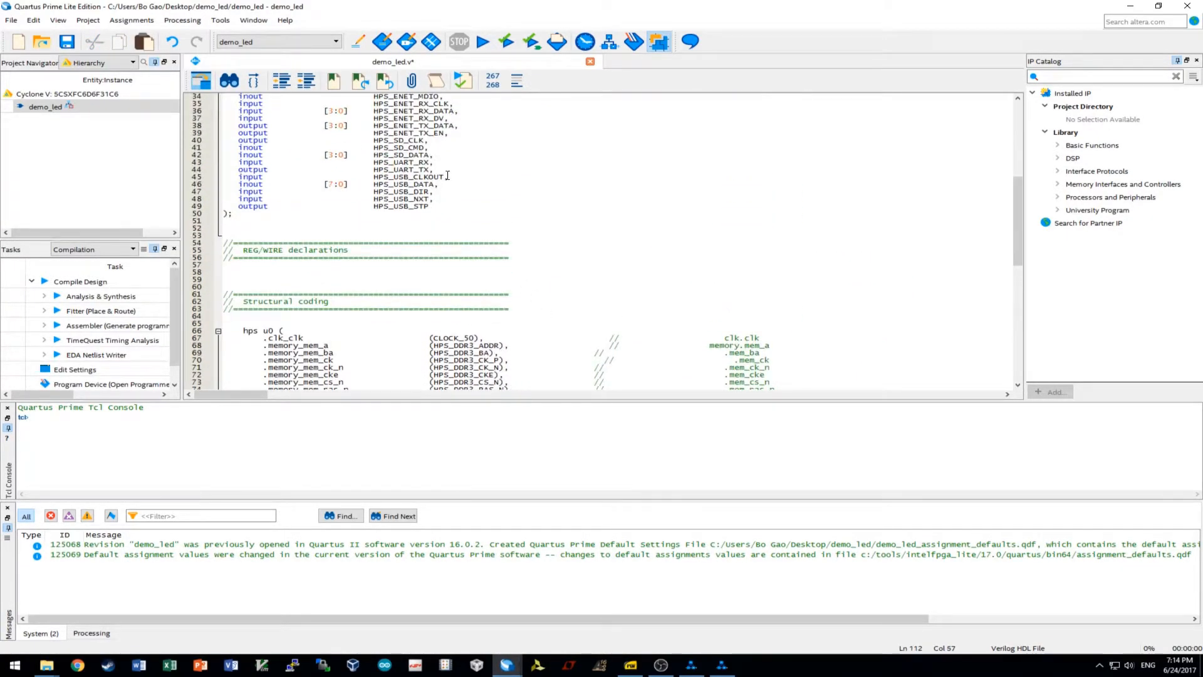
double_click(404, 185)
key(ctrl+c)
scroll(404, 184, down, 17)
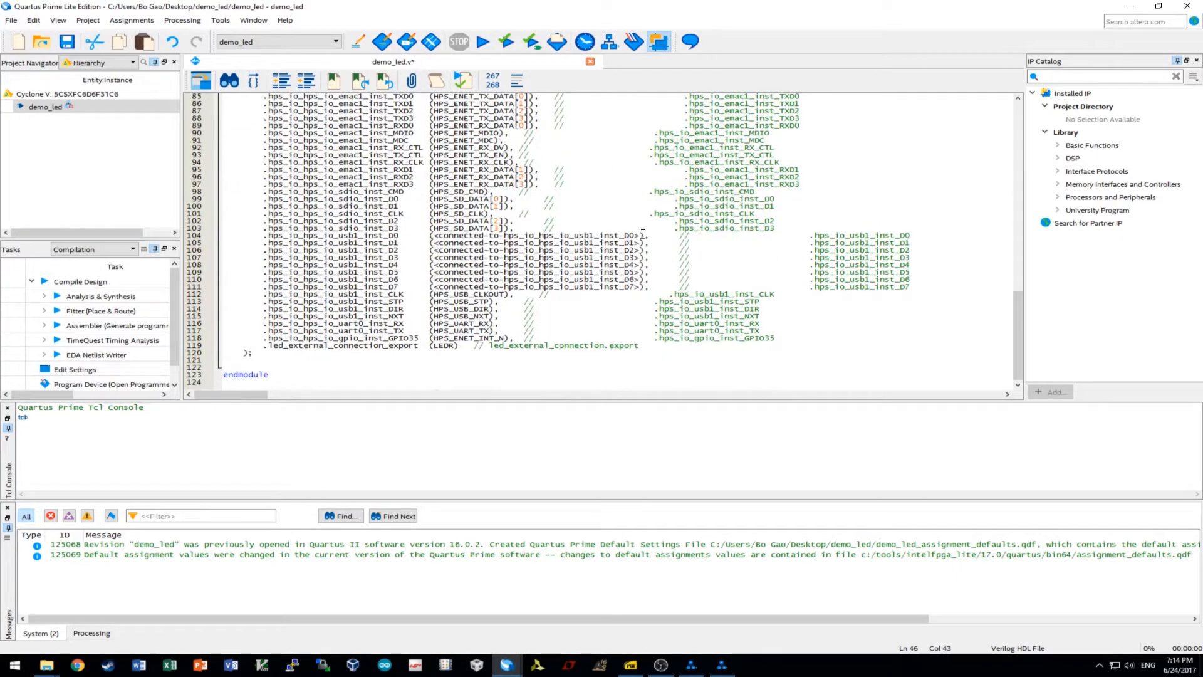
drag(642, 235, 432, 235)
key(ctrl+v)
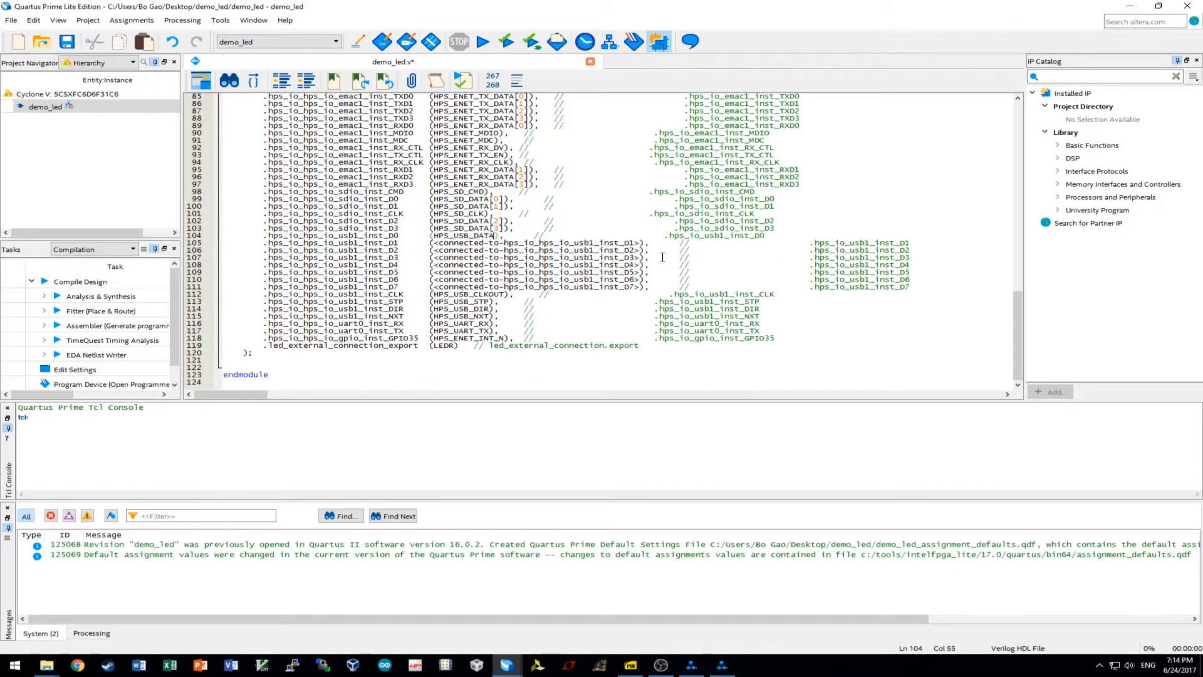
text([0])
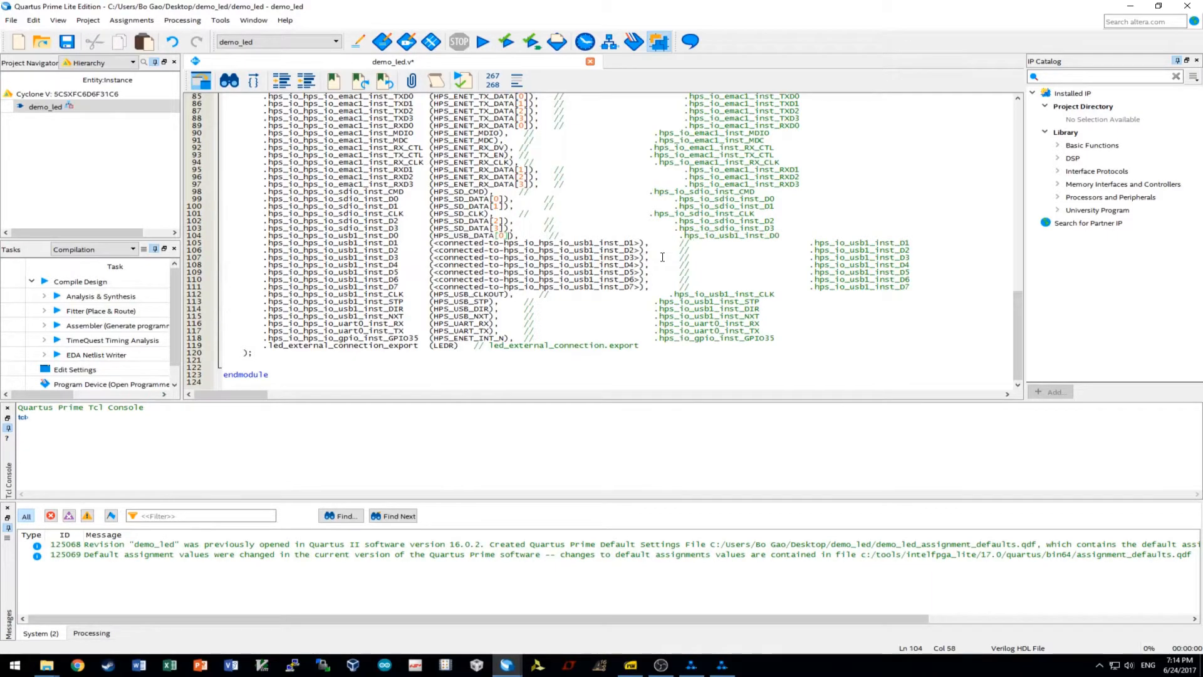
drag(641, 244, 433, 244)
key(ctrl+v)
text([1])
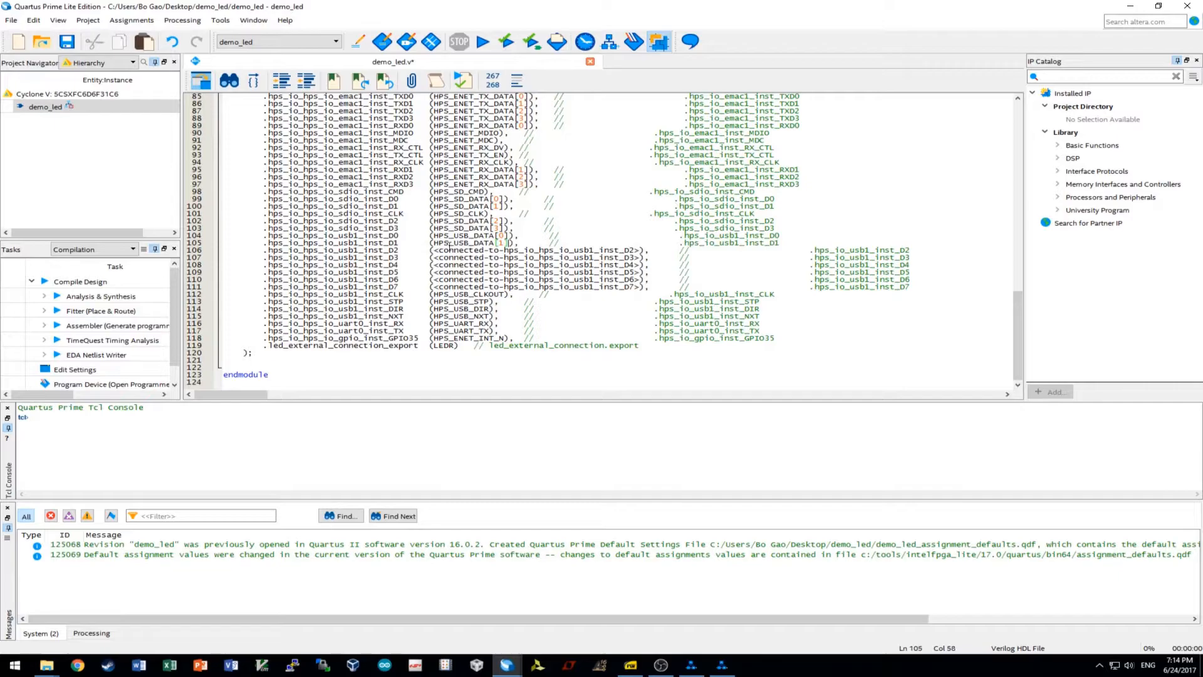
drag(652, 248, 433, 251)
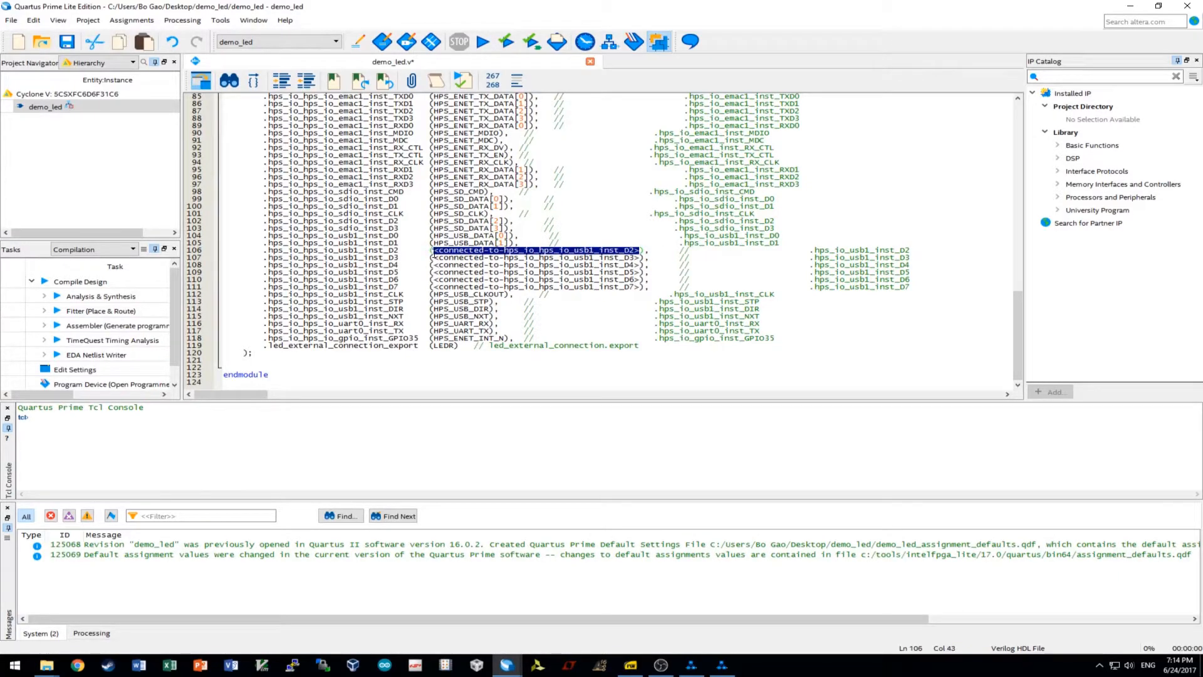
key(ctrl+v)
text([2])
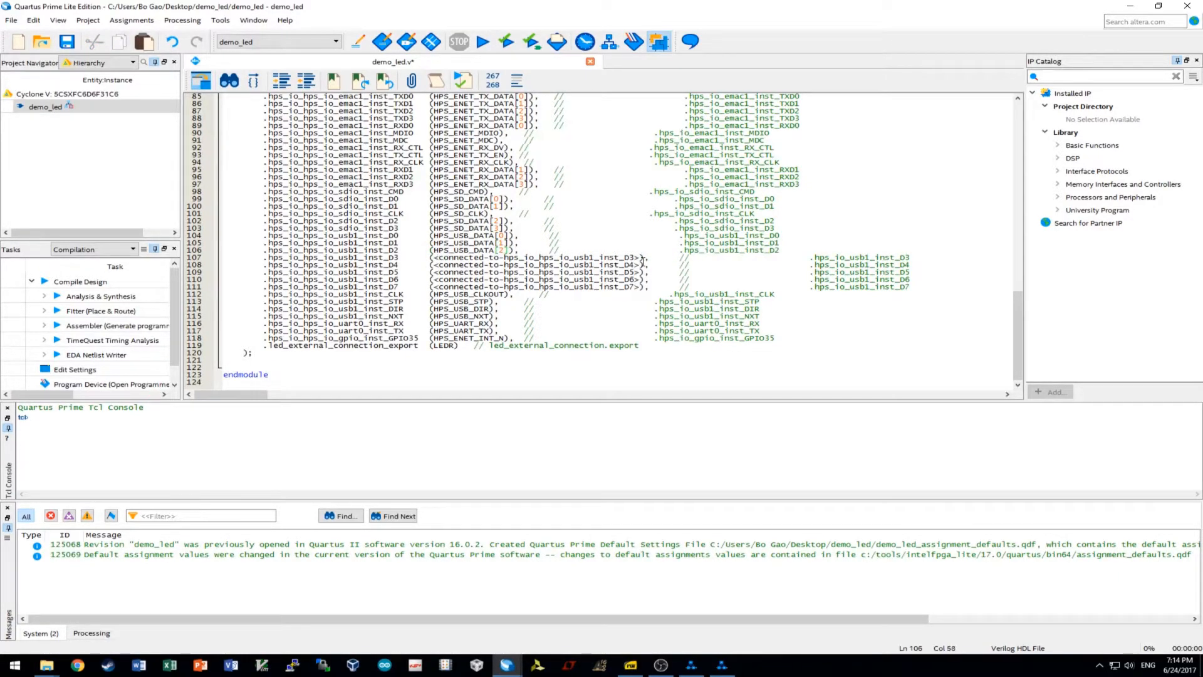
drag(645, 257, 431, 258)
key(ctrl+v)
text([3])
Connect usb1 data ports D4–D7 to HPS_USB_DATA[4] through HPS_USB_DATA[7].
drag(642, 265, 431, 265)
key(ctrl+v)
text([4])
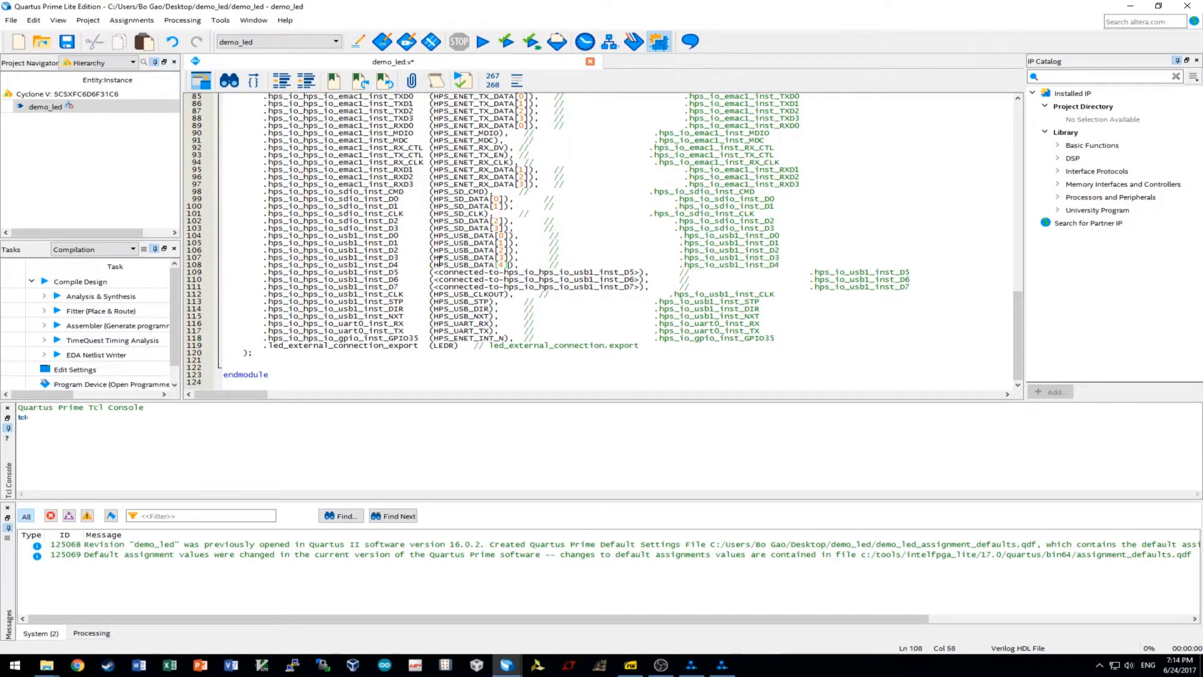
drag(642, 272, 432, 272)
key(ctrl+v)
text([5])
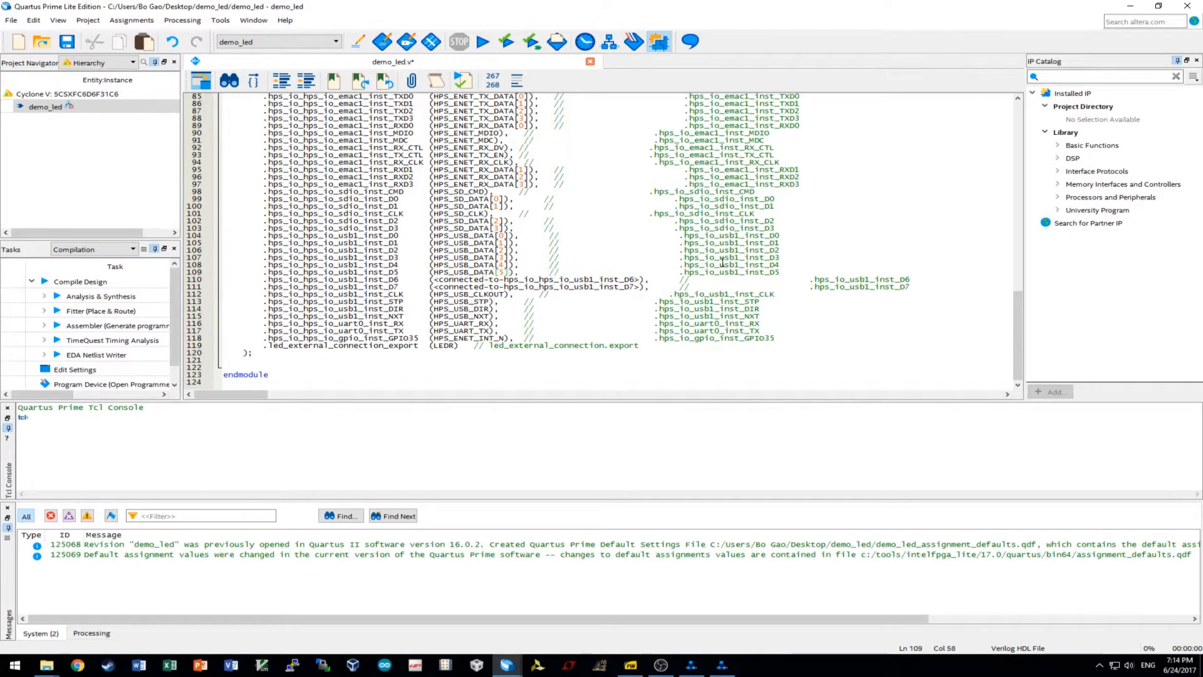
drag(640, 280, 433, 280)
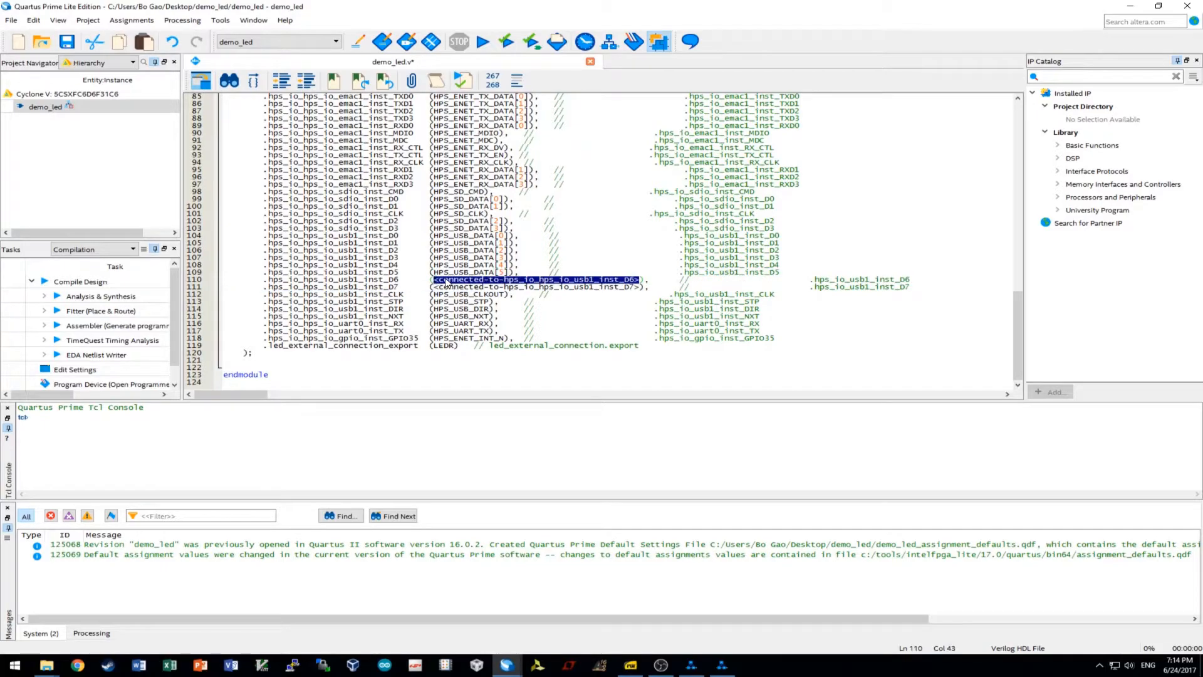
key(ctrl+v)
text([6])
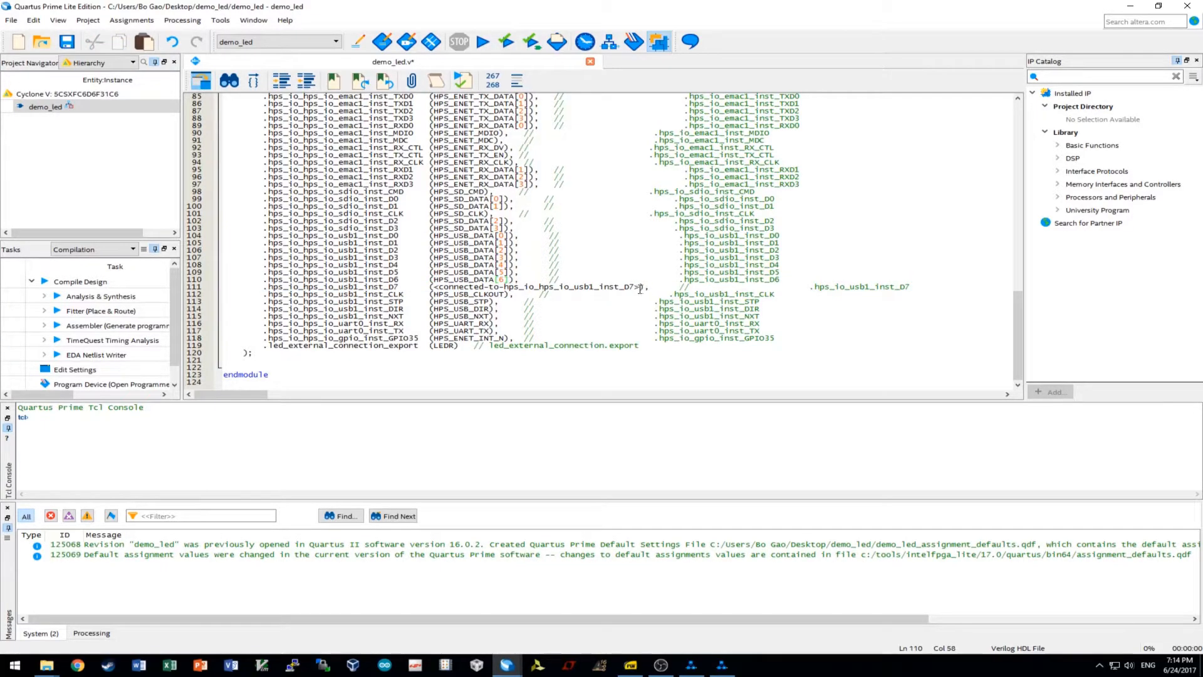
drag(640, 288, 432, 288)
text(HPS_USB_DATA[7])
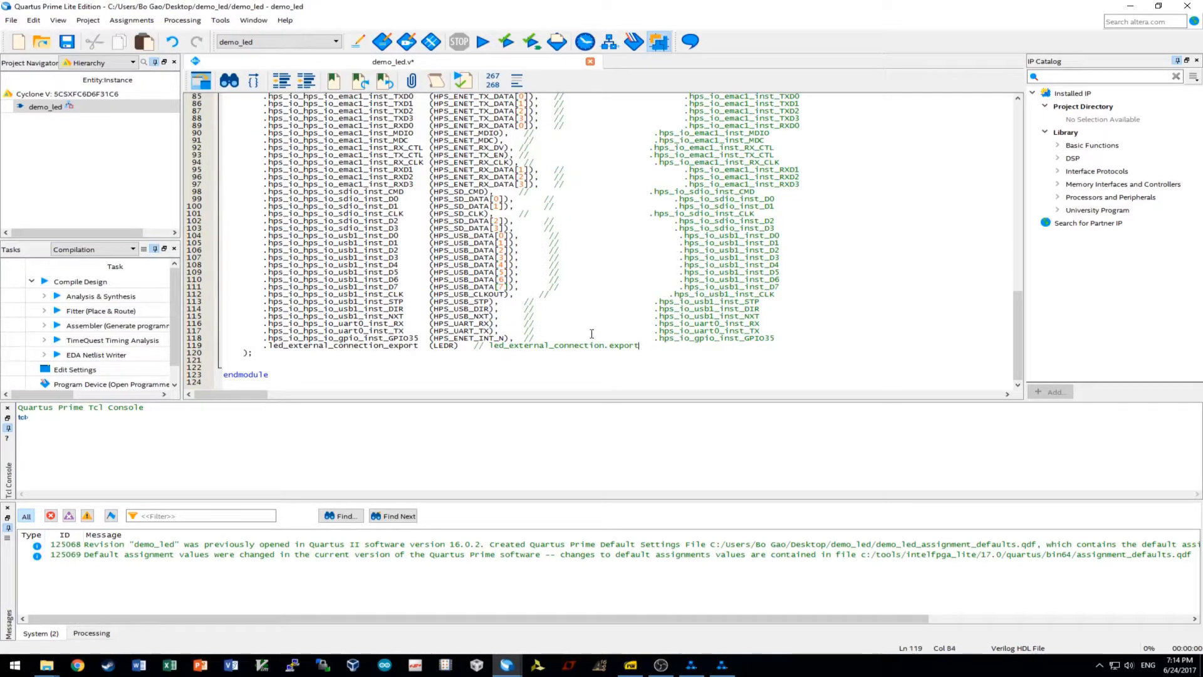
Review the hps u0 port connections in demo_led.v and save the file.
scroll(440, 274, up, 4)
scroll(635, 308, up, 3)
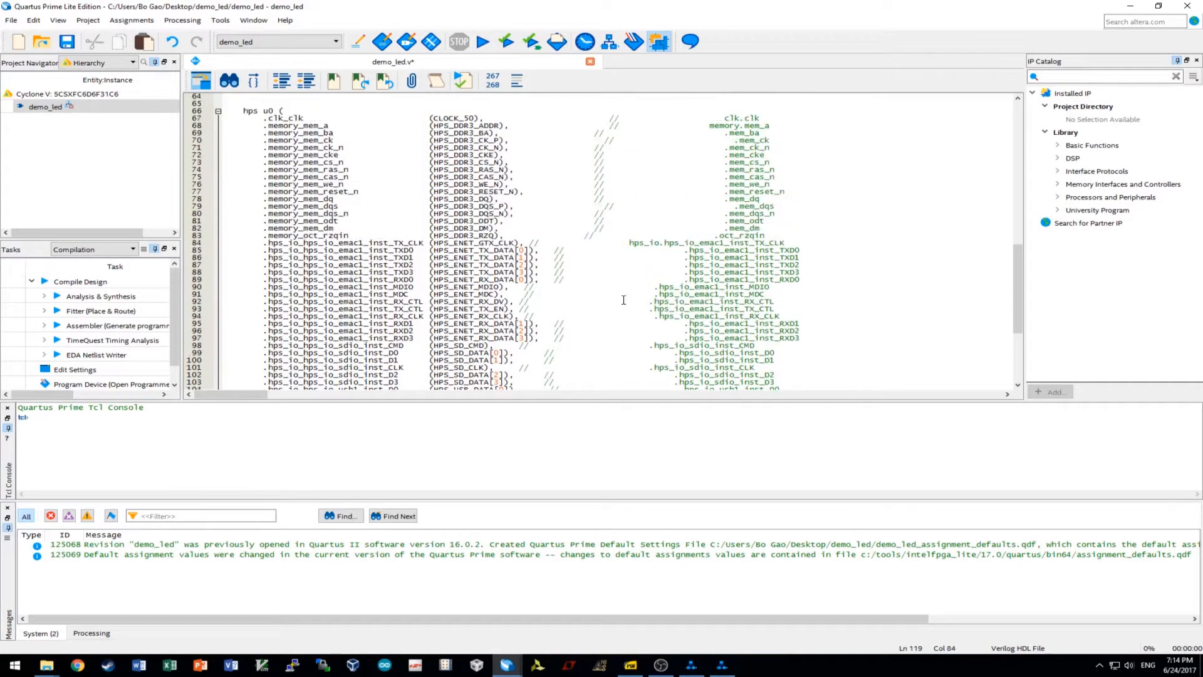
scroll(513, 228, down, 6)
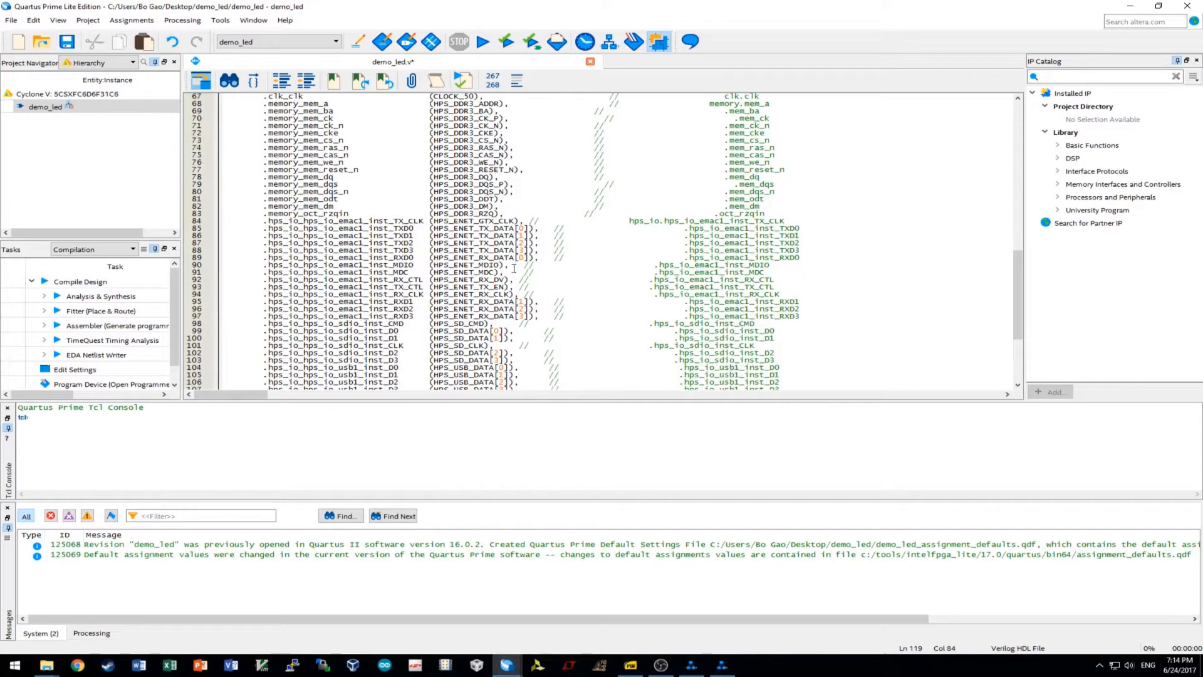
scroll(554, 309, down, 1)
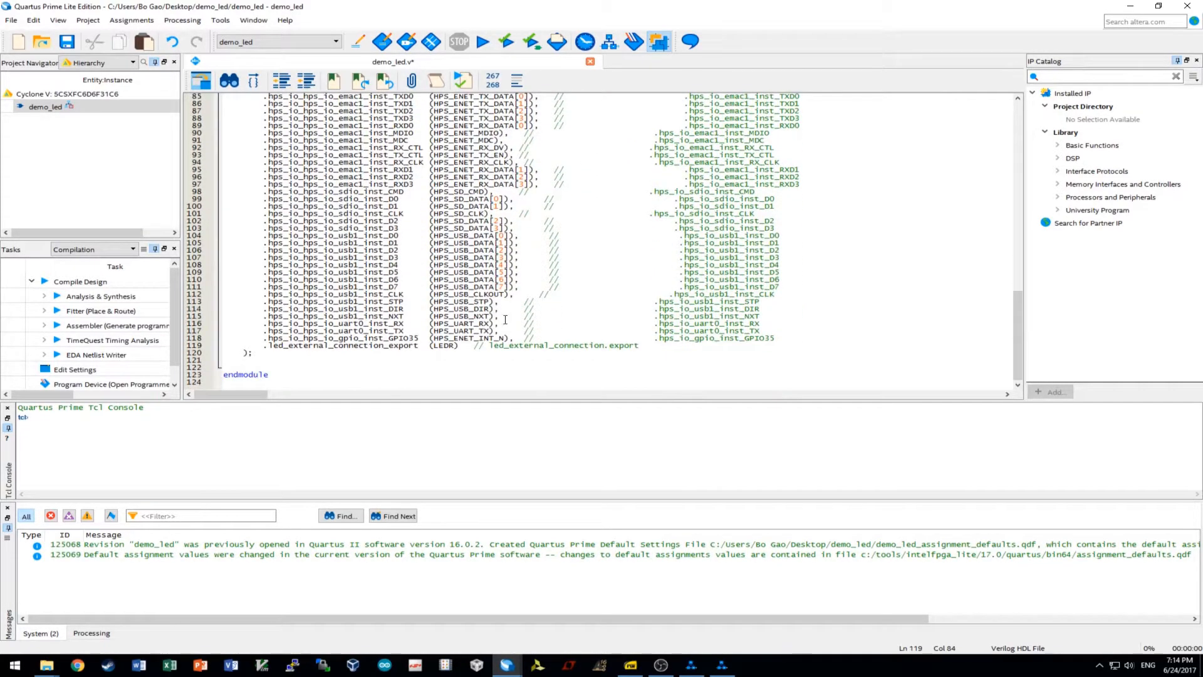
scroll(583, 326, up, 9)
scroll(614, 343, down, 4)
scroll(613, 344, down, 5)
scroll(455, 348, up, 15)
scroll(479, 188, up, 12)
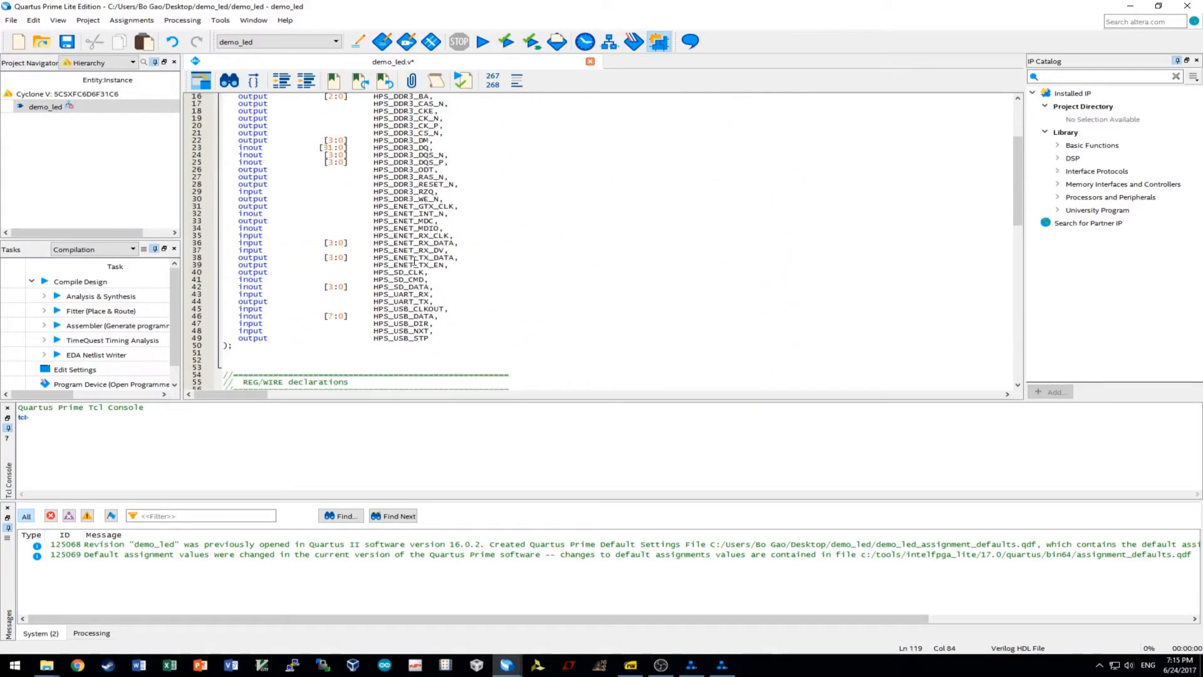
scroll(438, 238, down, 20)
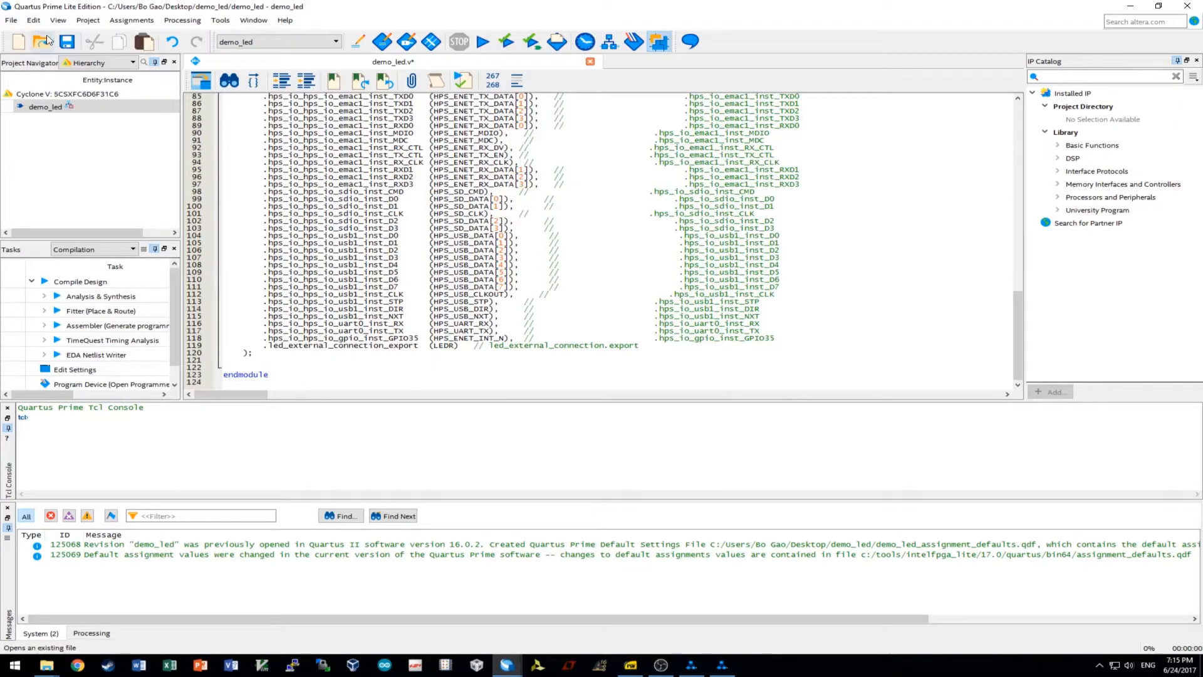
click(67, 41)
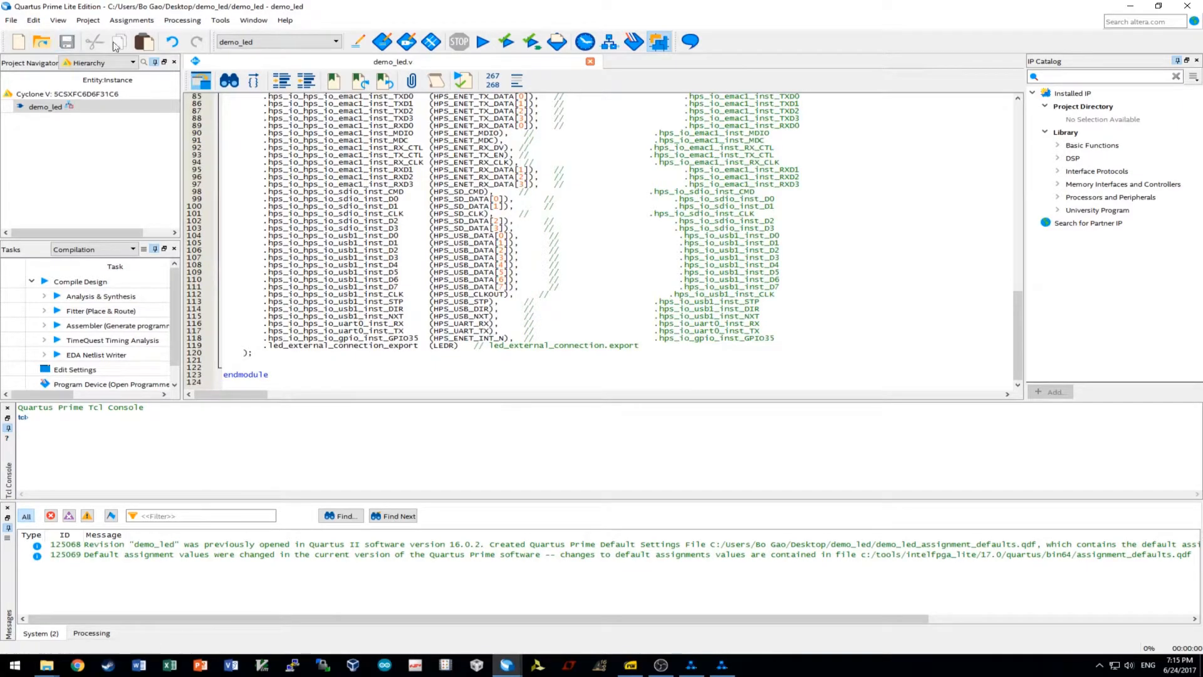
Run Analysis & Elaboration on the demo_led design.
click(506, 41)
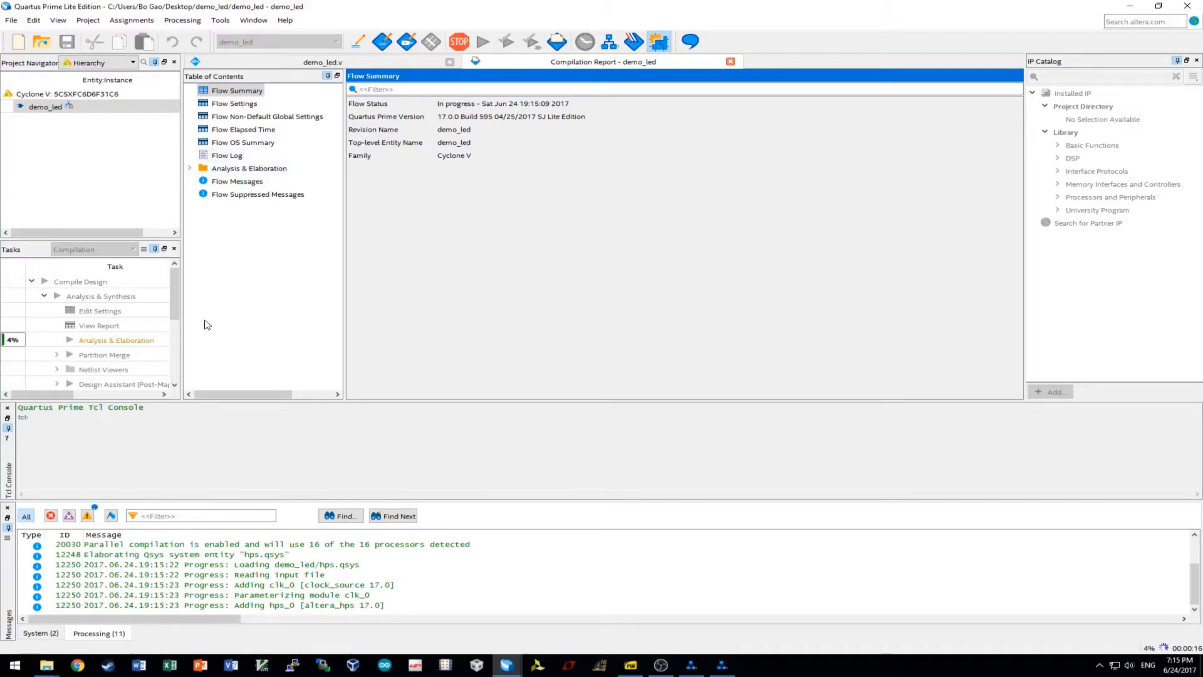
click(371, 62)
scroll(587, 326, up, 20)
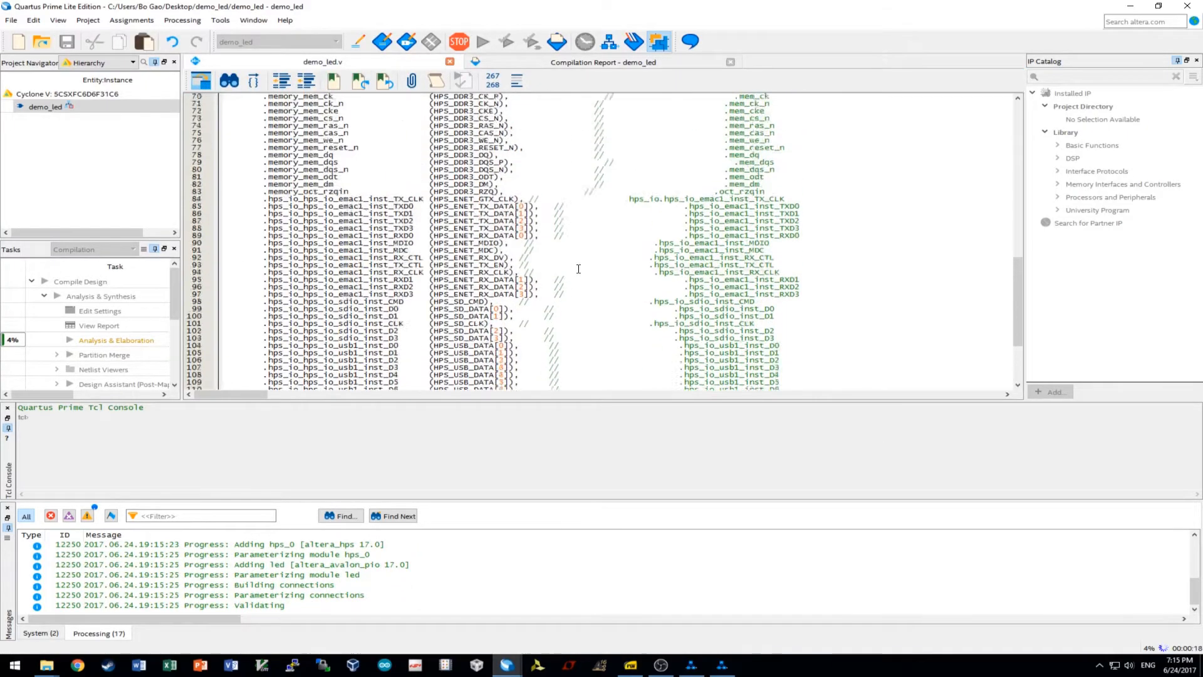
click(541, 63)
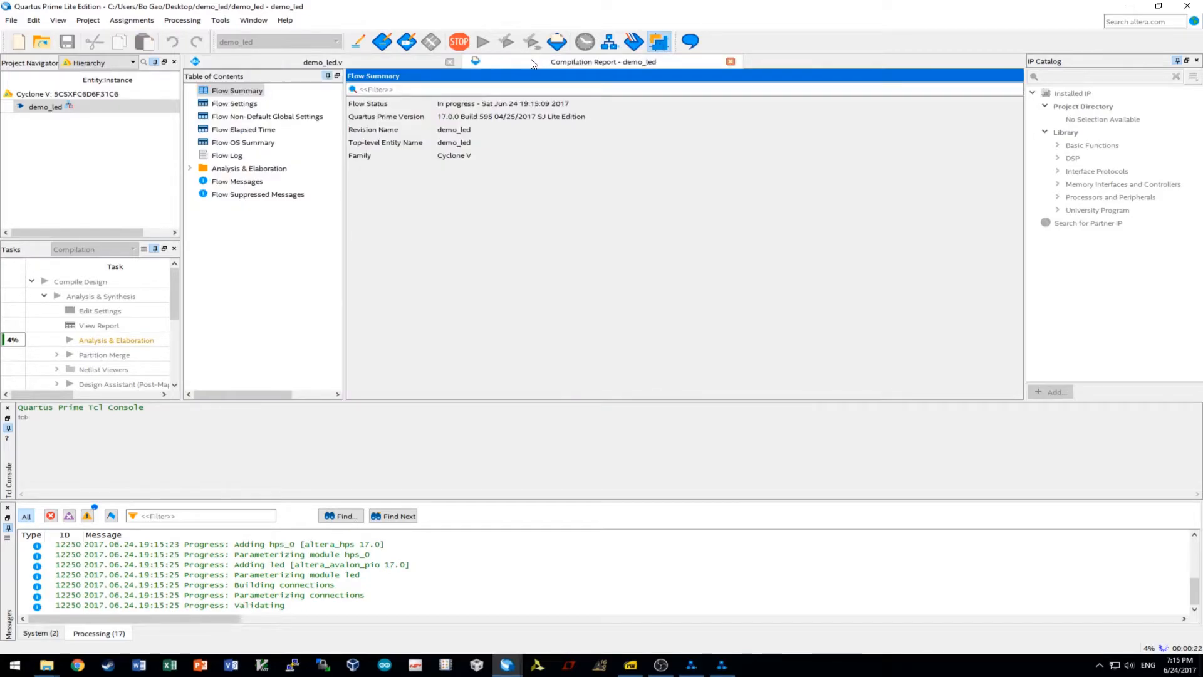
Review the led and hps_0 generation messages until the run finishes with 0 errors, 27 warnings.
click(476, 577)
click(471, 565)
click(468, 546)
scroll(464, 556, up, 4)
scroll(461, 555, down, 2)
scroll(463, 558, down, 1)
scroll(463, 558, up, 1)
scroll(462, 558, down, 1)
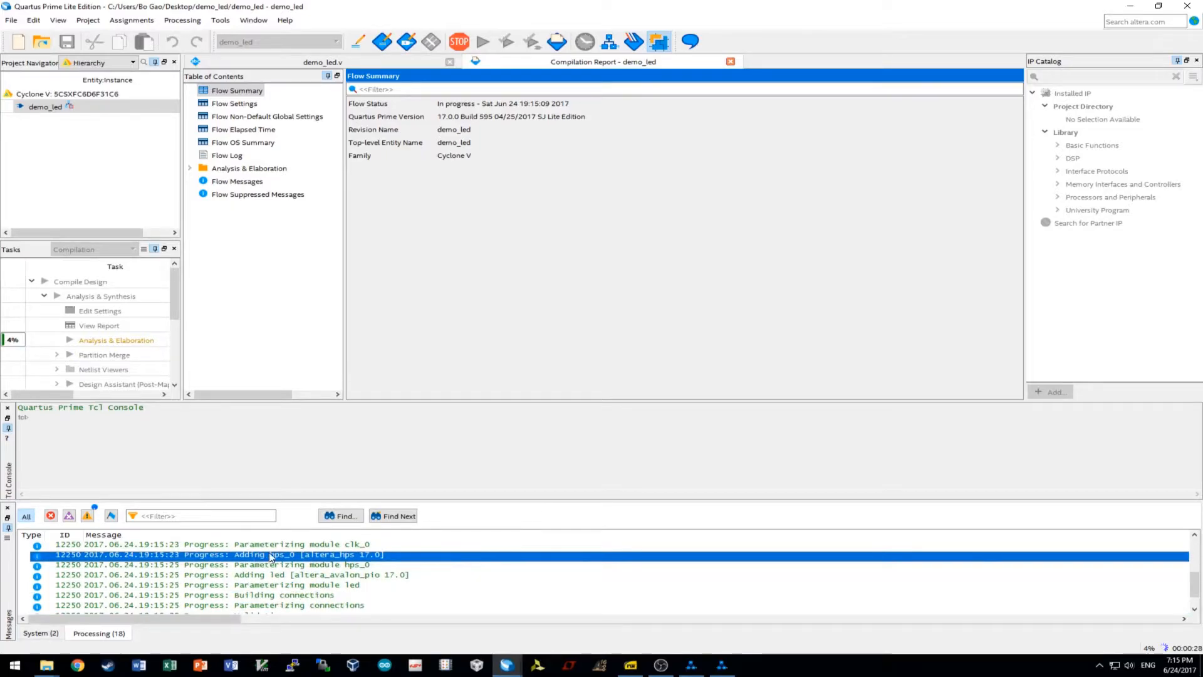
scroll(235, 557, down, 2)
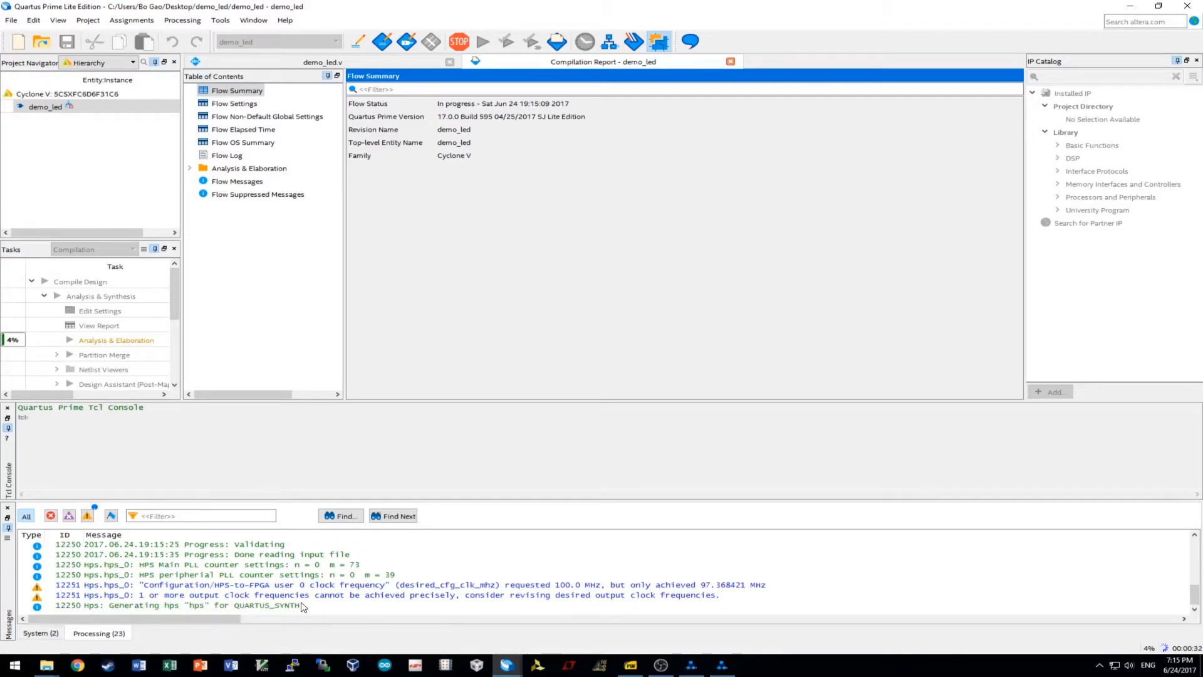
click(327, 606)
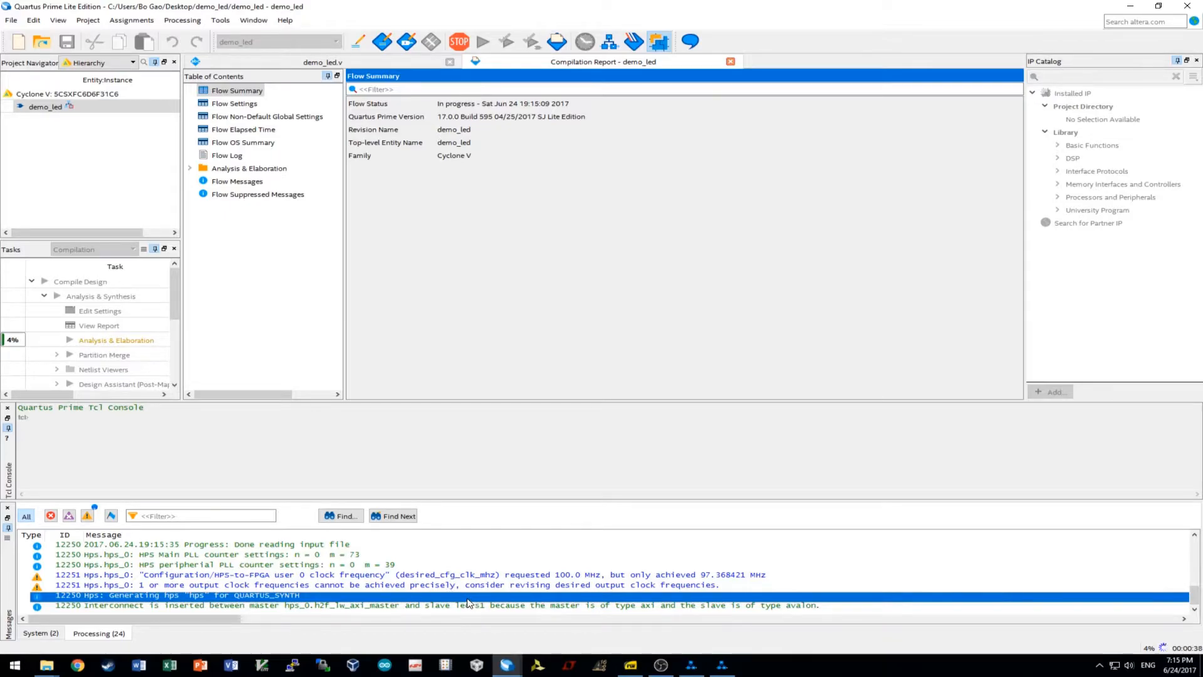
click(128, 607)
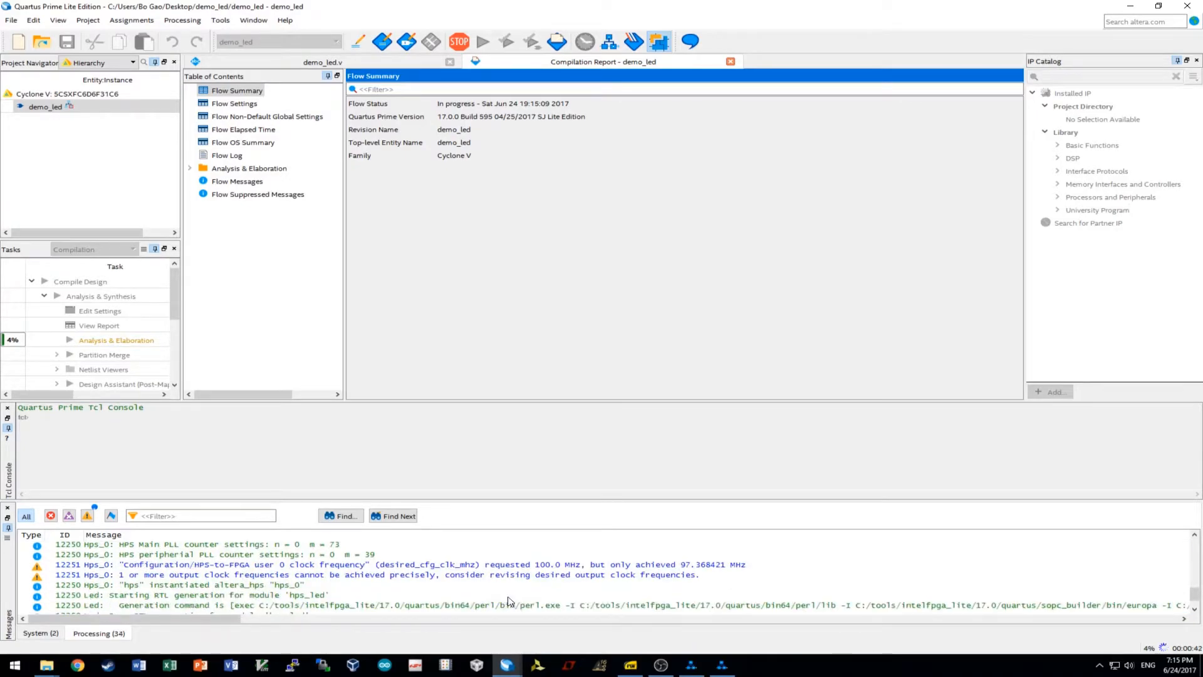
scroll(495, 596, up, 2)
scroll(665, 593, down, 5)
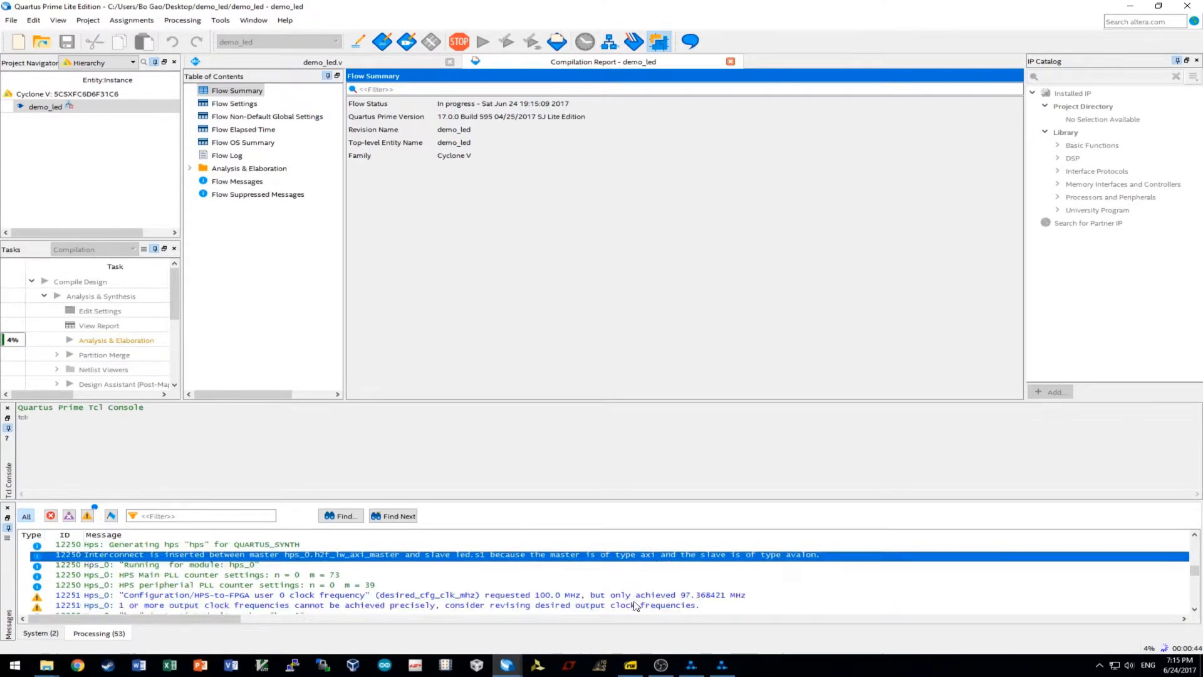
scroll(501, 578, down, 3)
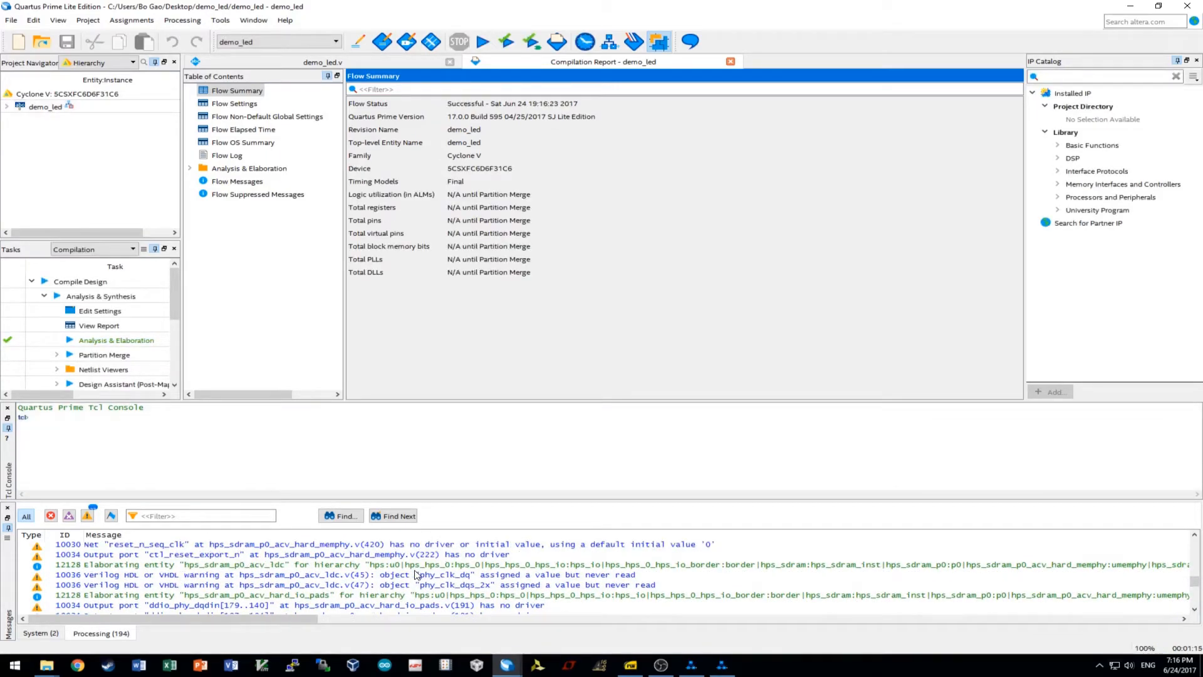
scroll(416, 574, down, 15)
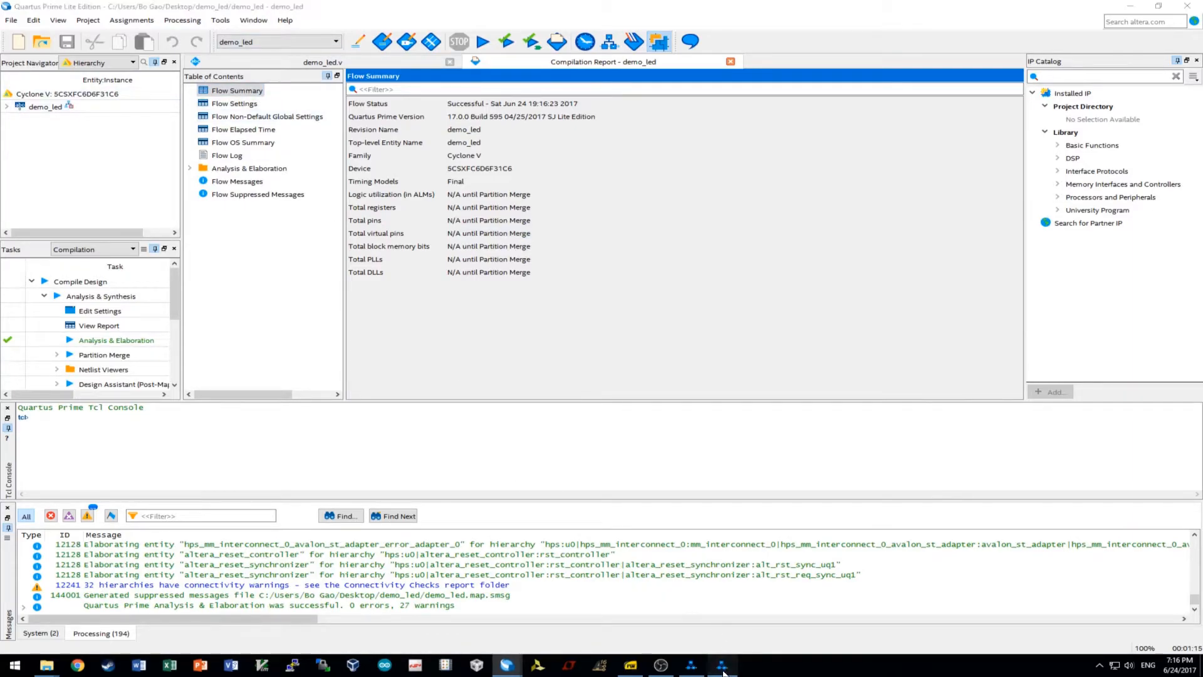
click(691, 669)
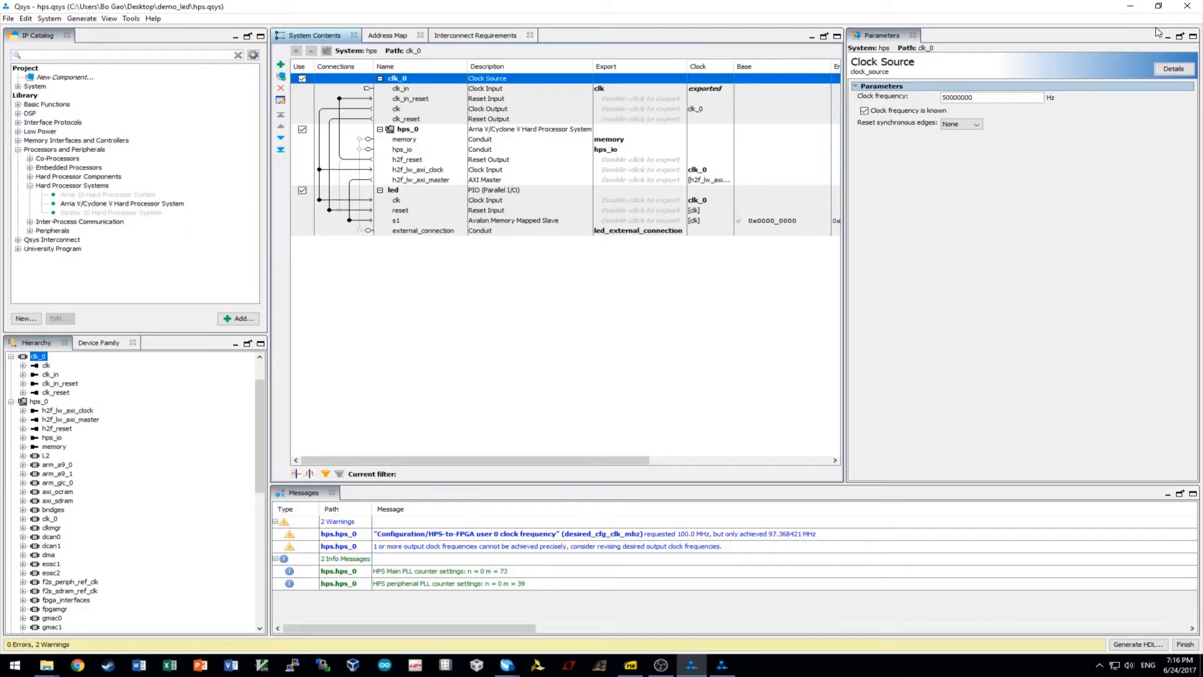
click(1130, 7)
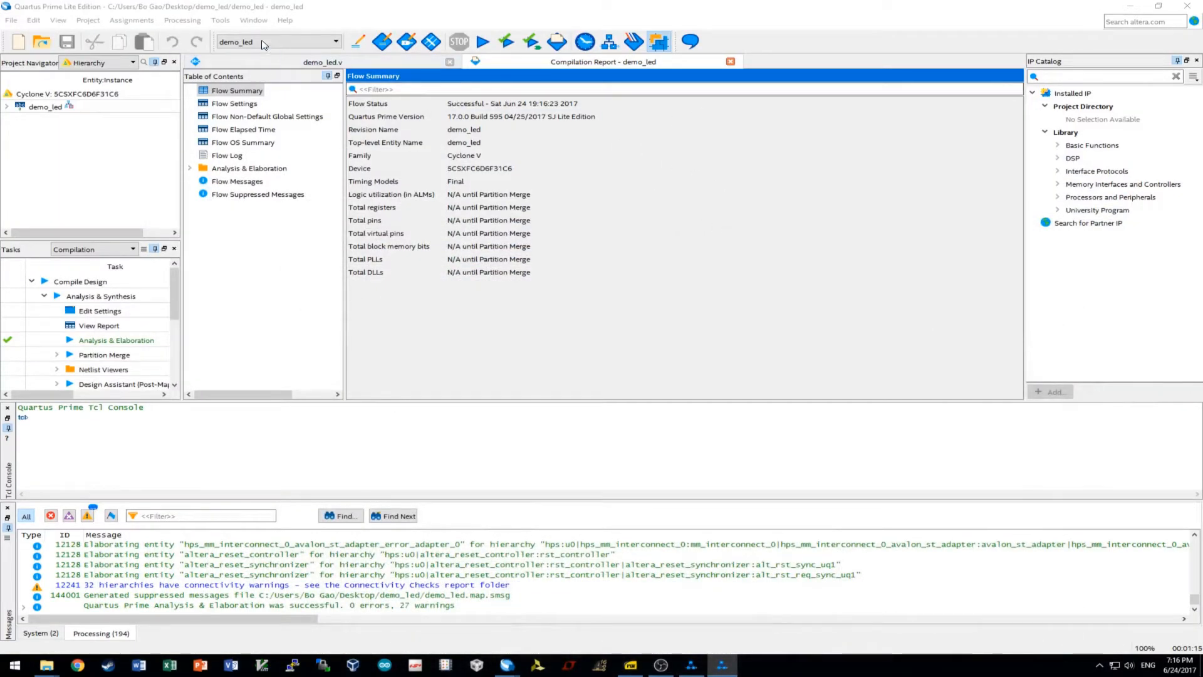
click(220, 20)
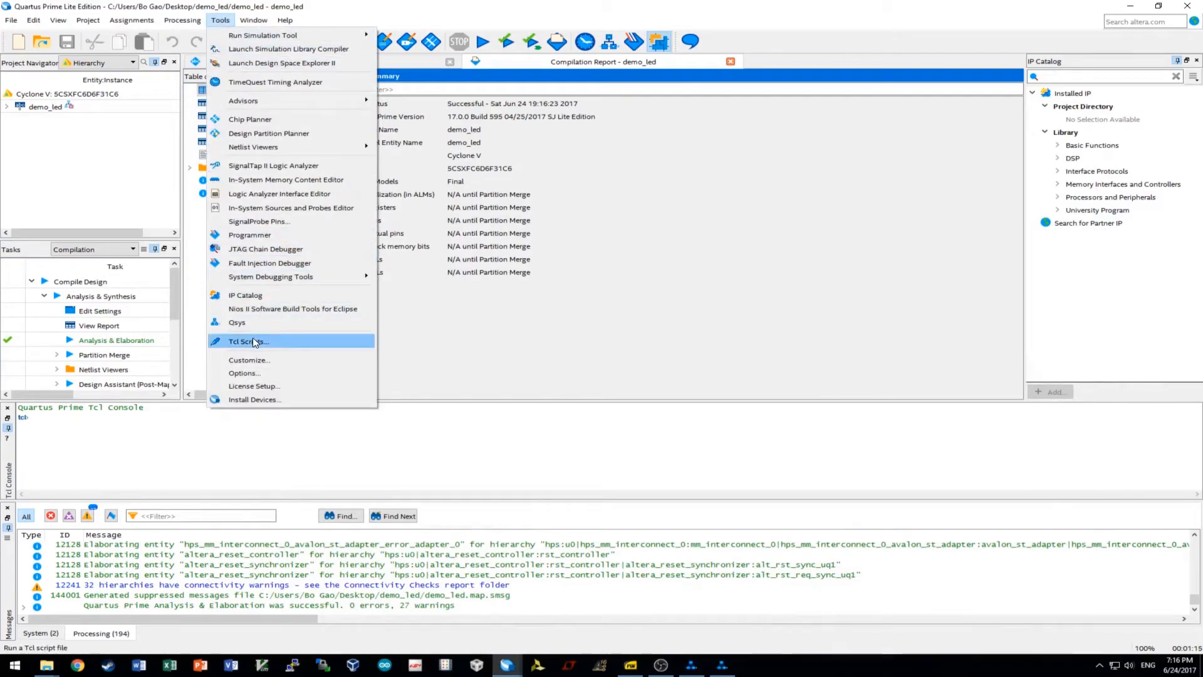
Browse the Tcl Scripts library and preview the HPS SDRAM parameters and pin-assignment scripts.
click(254, 342)
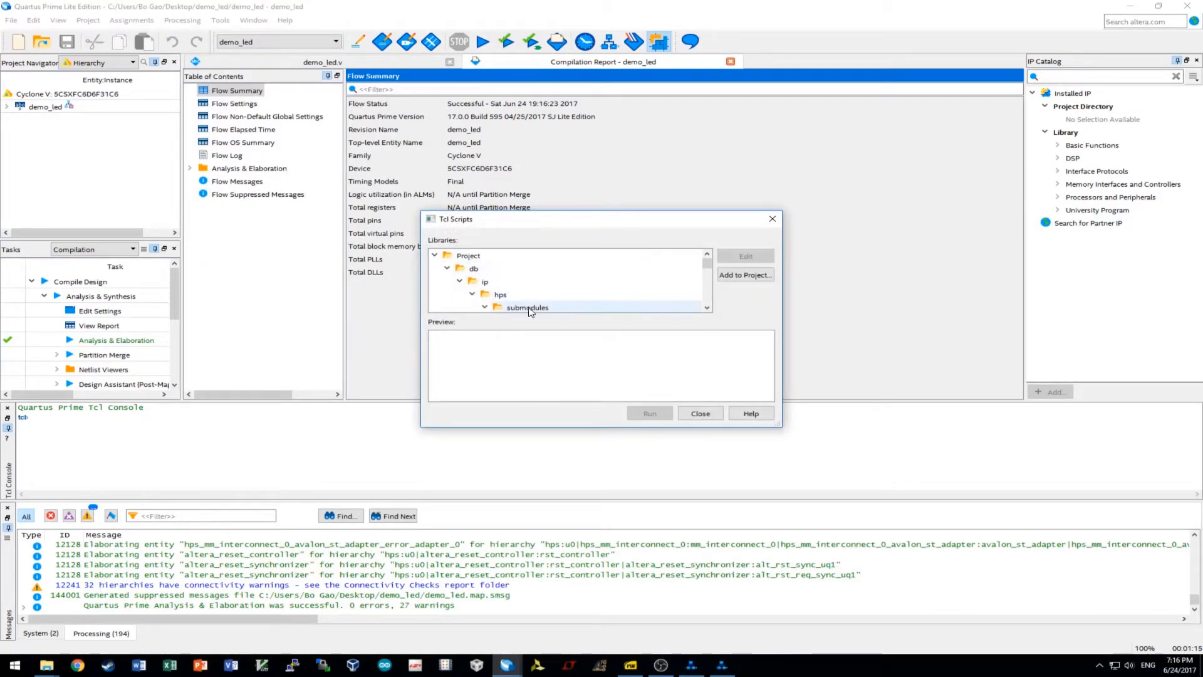
scroll(509, 302, down, 1)
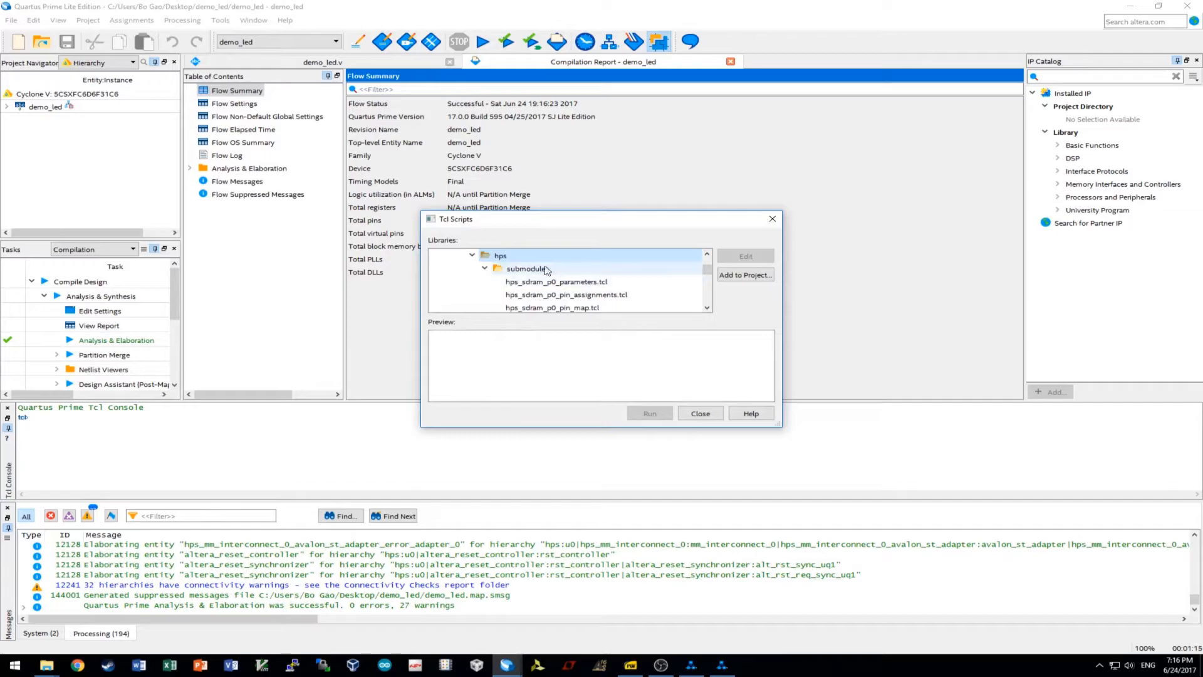
click(557, 282)
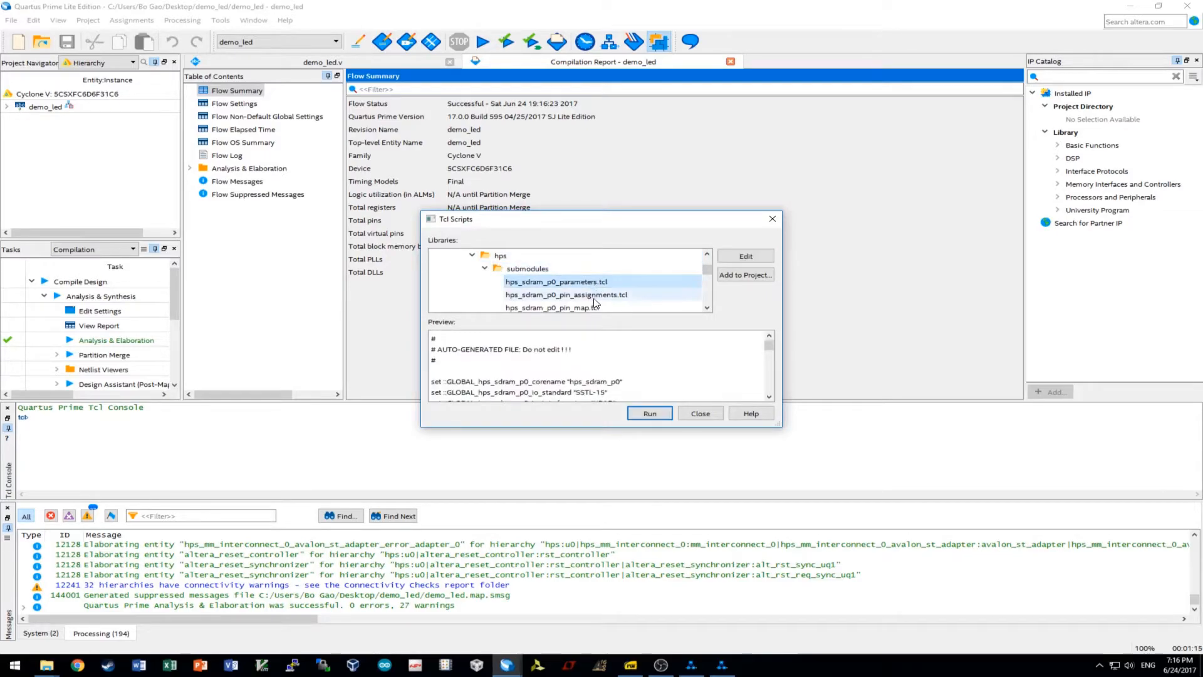
click(592, 297)
scroll(592, 298, down, 1)
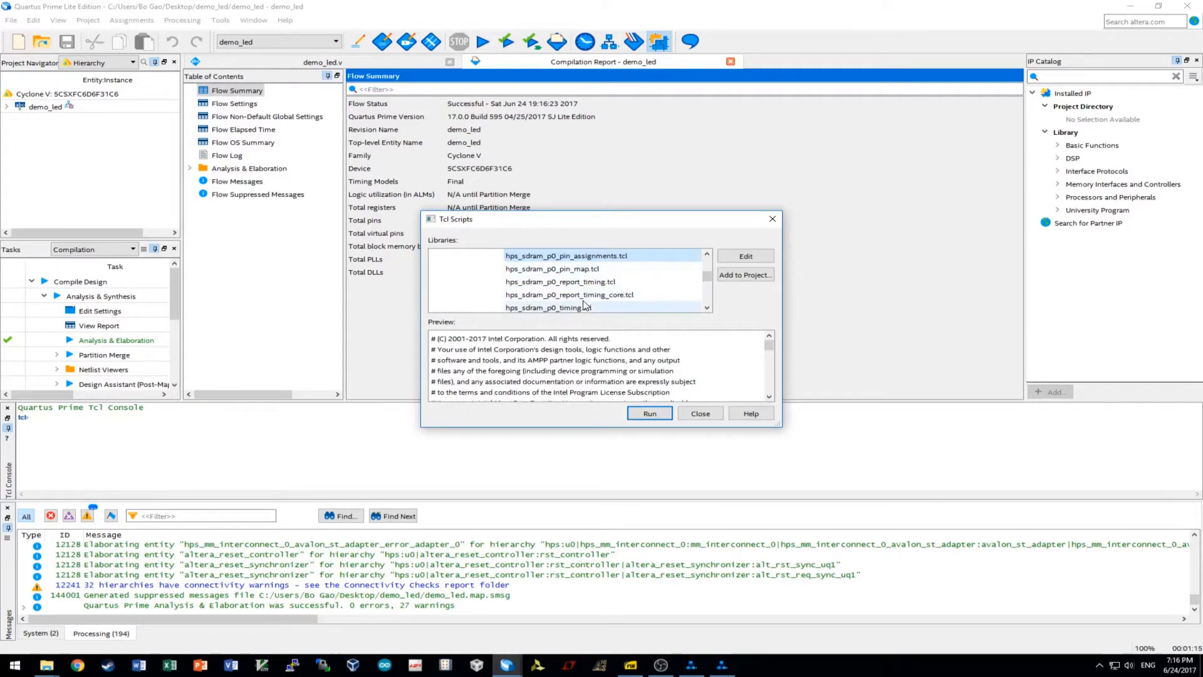
scroll(583, 301, down, 2)
scroll(583, 301, down, 1)
scroll(586, 301, up, 2)
scroll(589, 300, down, 1)
scroll(596, 300, up, 1)
scroll(605, 300, up, 2)
scroll(605, 300, down, 1)
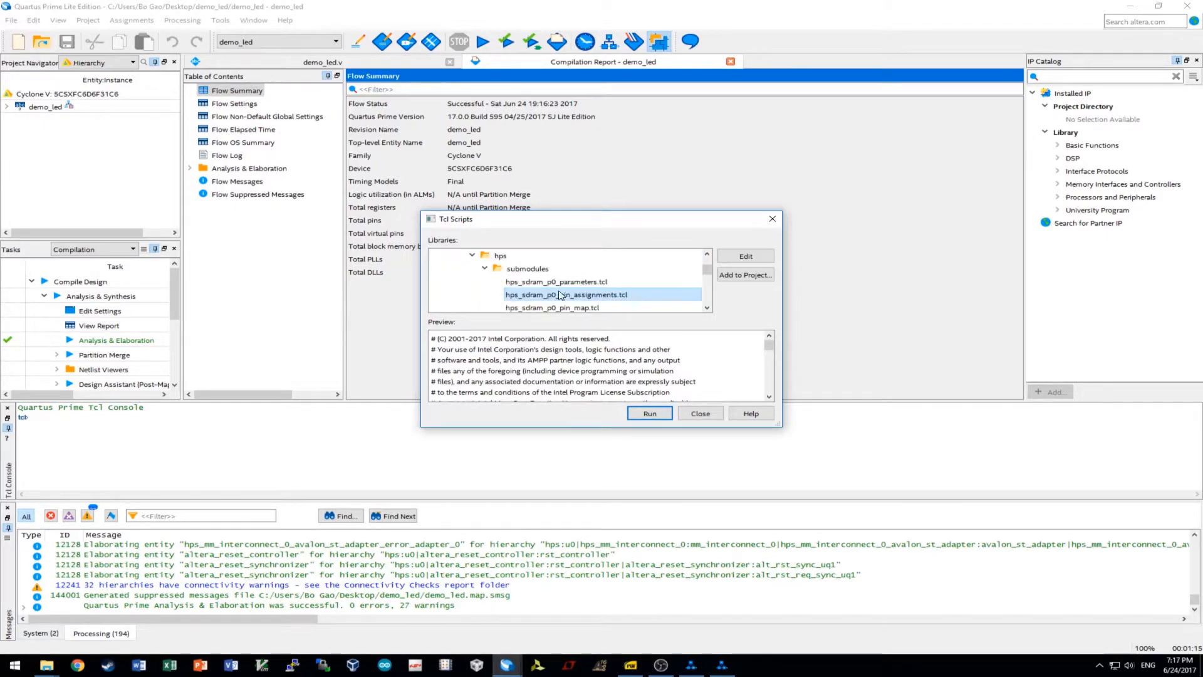
Run hps_sdram_p0_parameters.tcl and hps_sdram_p0_pin_assignments.tcl, acknowledging each result, then close the window.
double_click(559, 282)
click(727, 350)
double_click(598, 295)
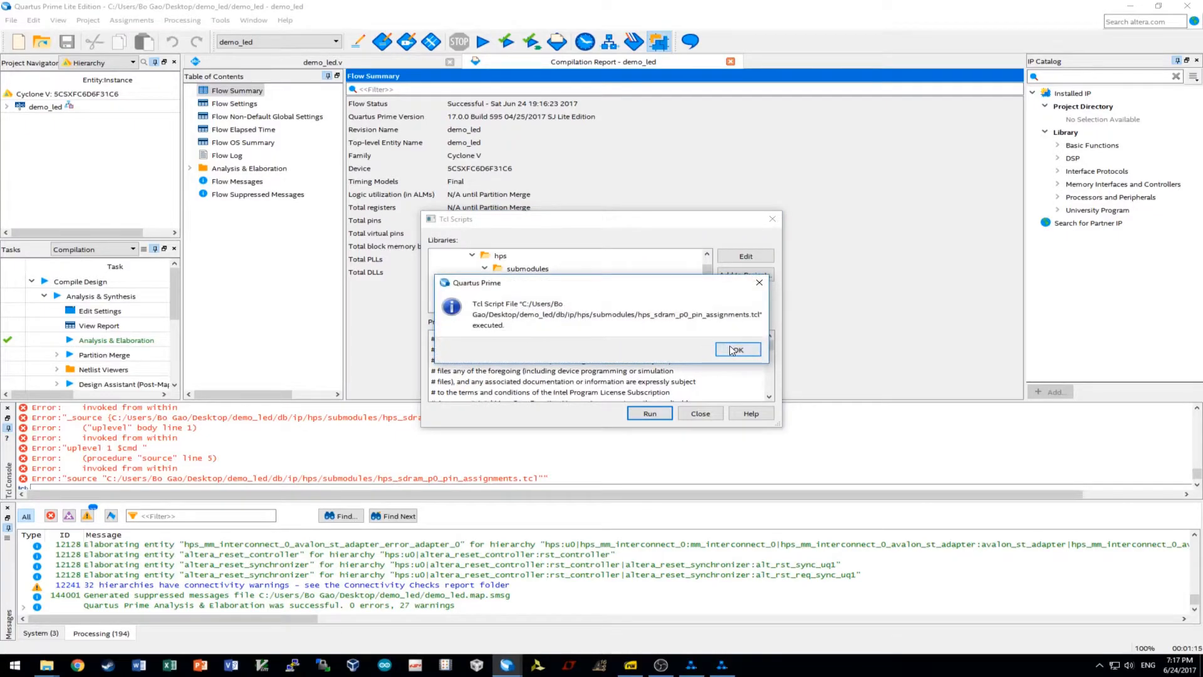
click(730, 349)
click(700, 414)
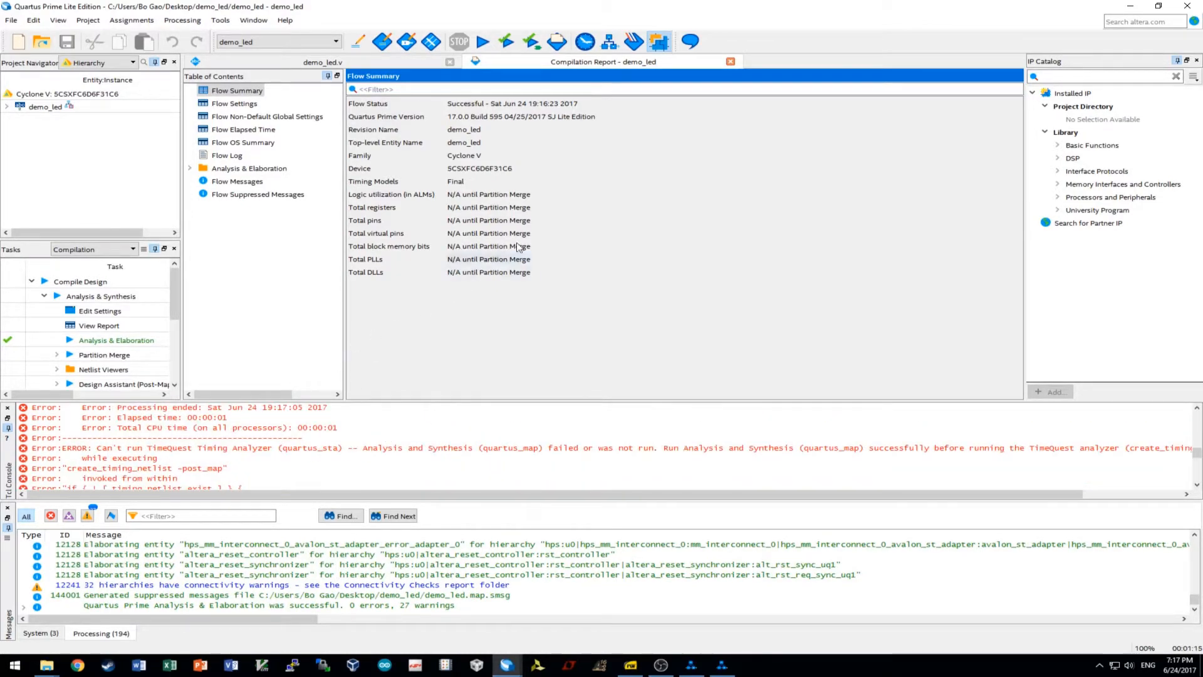
Start full compilation of demo_led, then minimize Quartus and the demo_led folder window.
click(477, 45)
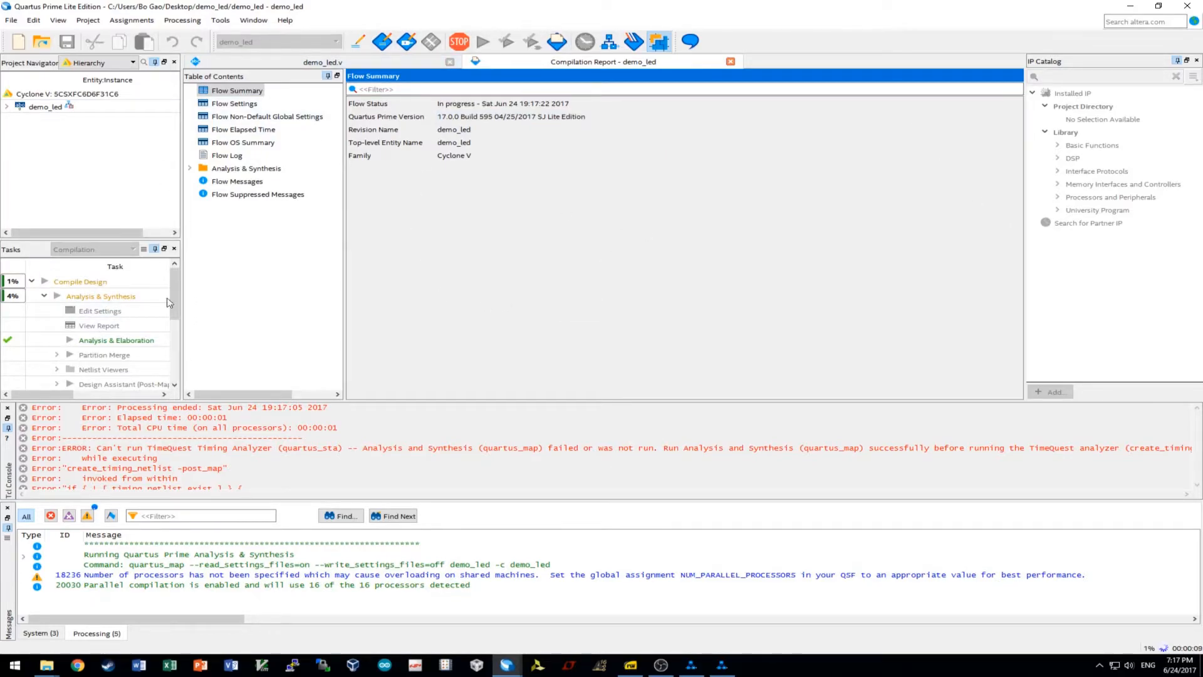
click(361, 61)
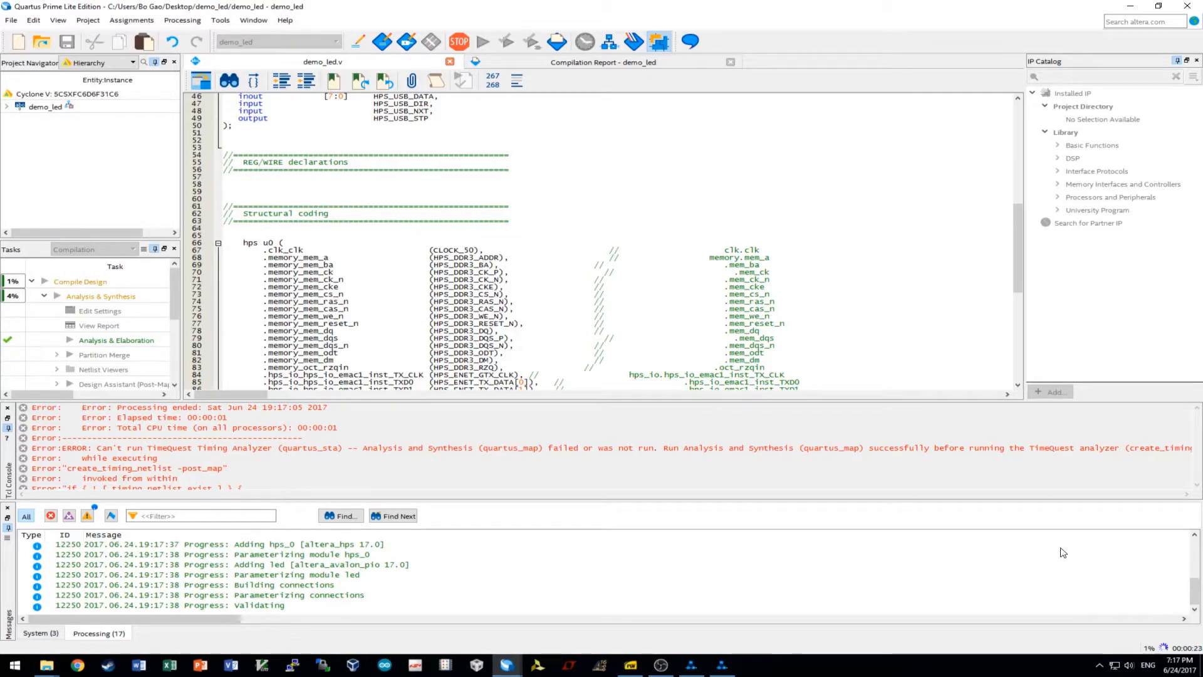
click(1129, 6)
click(1131, 6)
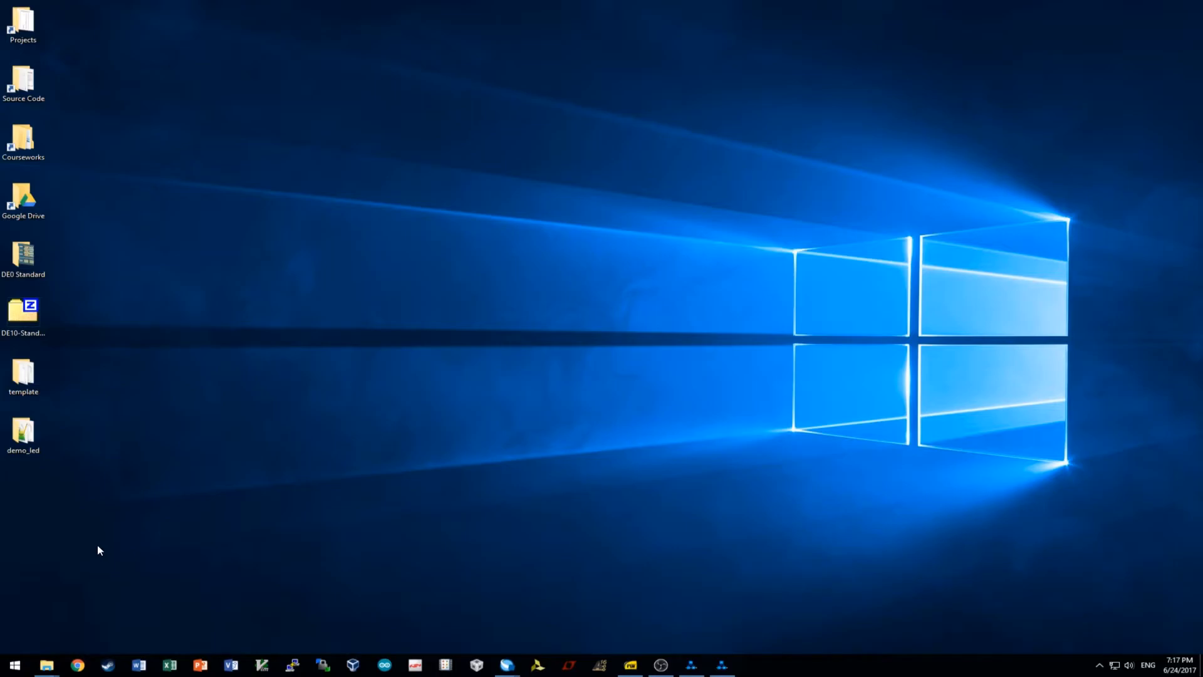
Open the demo_led and template folders side by side.
double_click(30, 440)
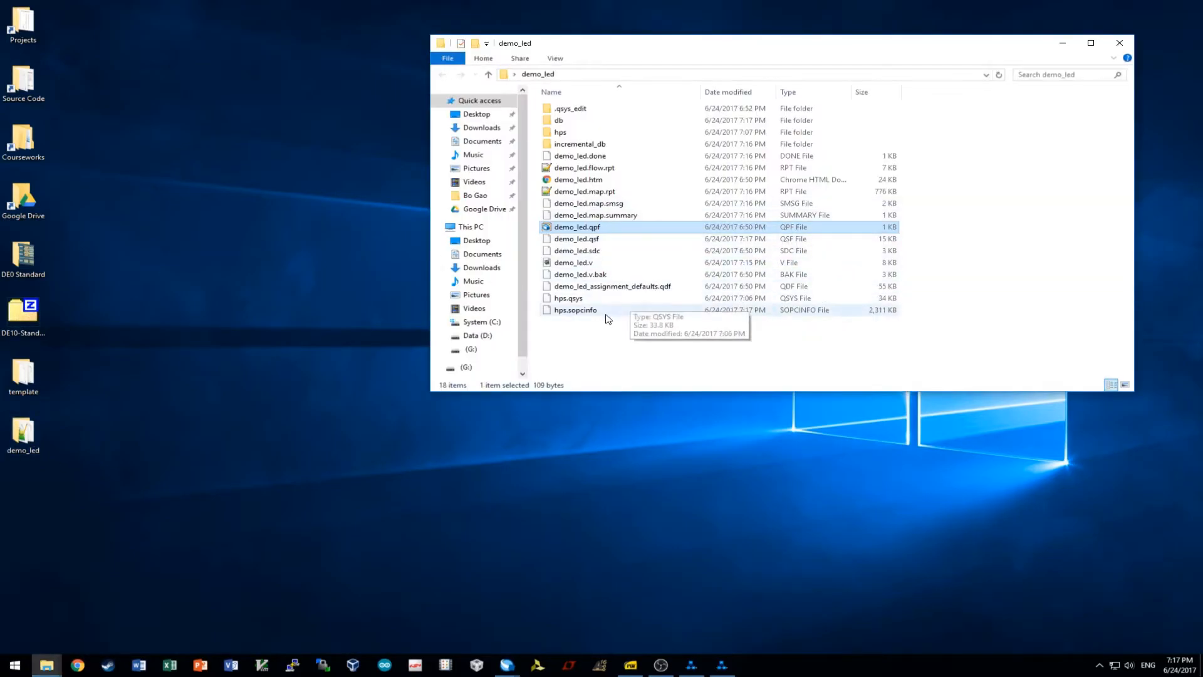
click(586, 311)
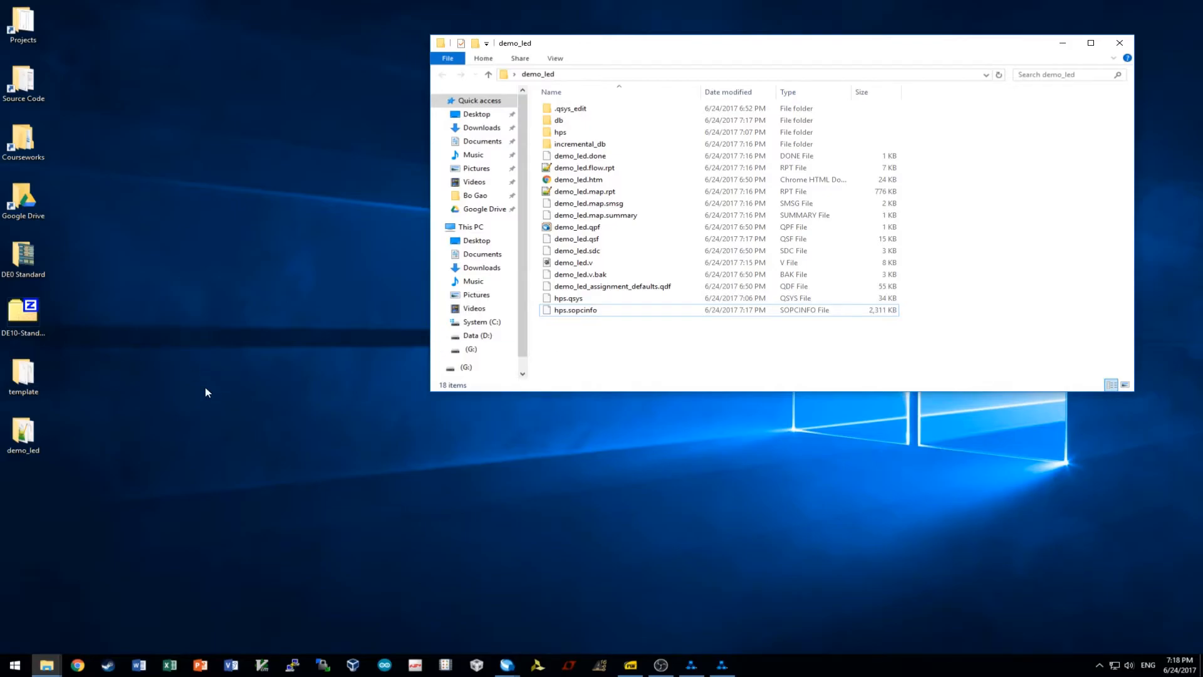
double_click(36, 382)
drag(393, 12, 545, 219)
Copy generate.sh from template into demo_led and open it in Notepad++.
click(348, 282)
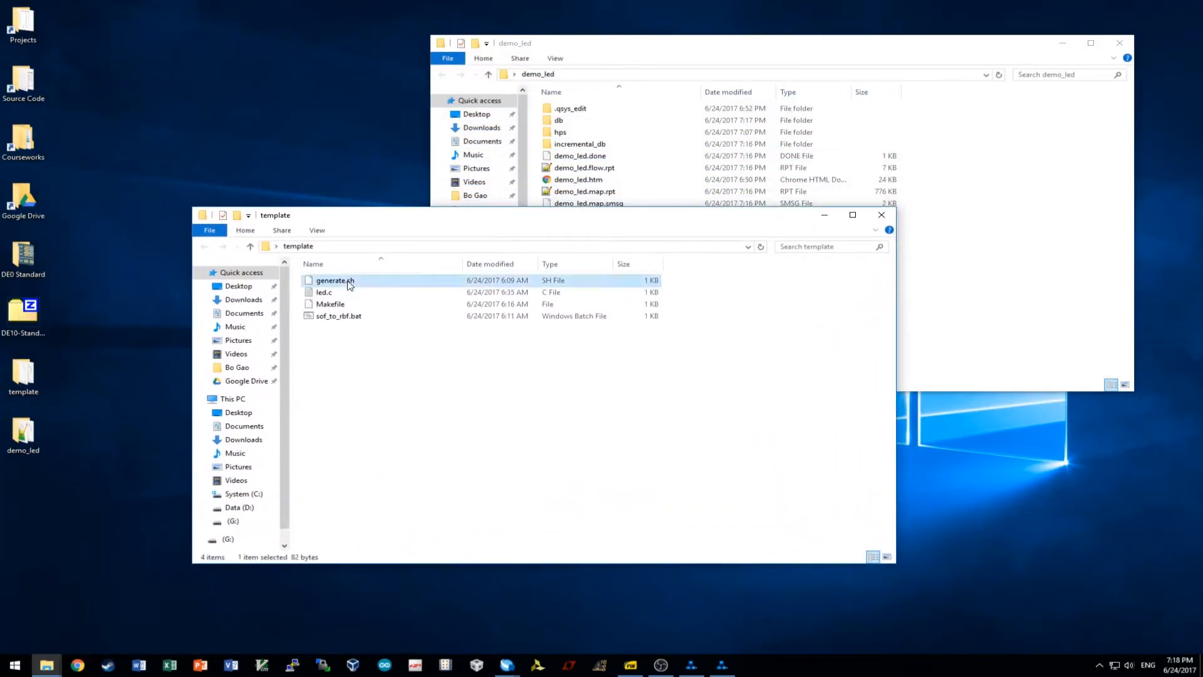
drag(348, 282, 1050, 322)
right_click(625, 327)
click(692, 371)
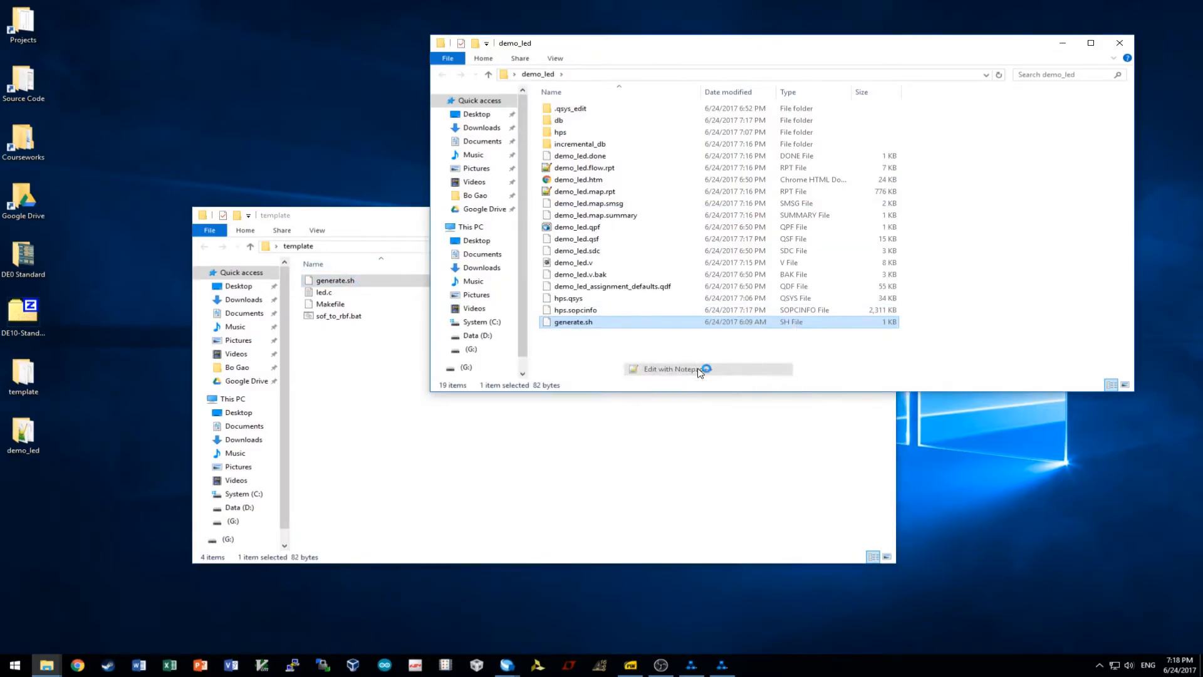
drag(42, 56, 179, 60)
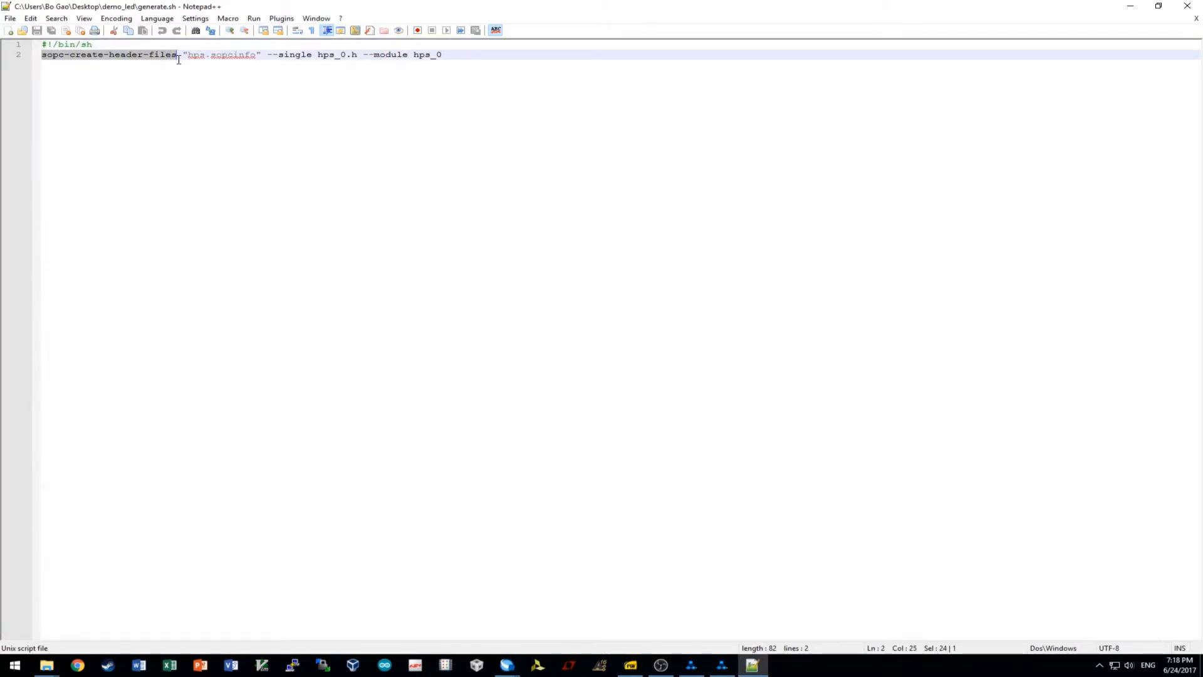
Inspect the sopc-create-header-files command and its hps_0.h output and hps_0 module arguments.
drag(185, 55, 516, 56)
drag(317, 56, 936, 70)
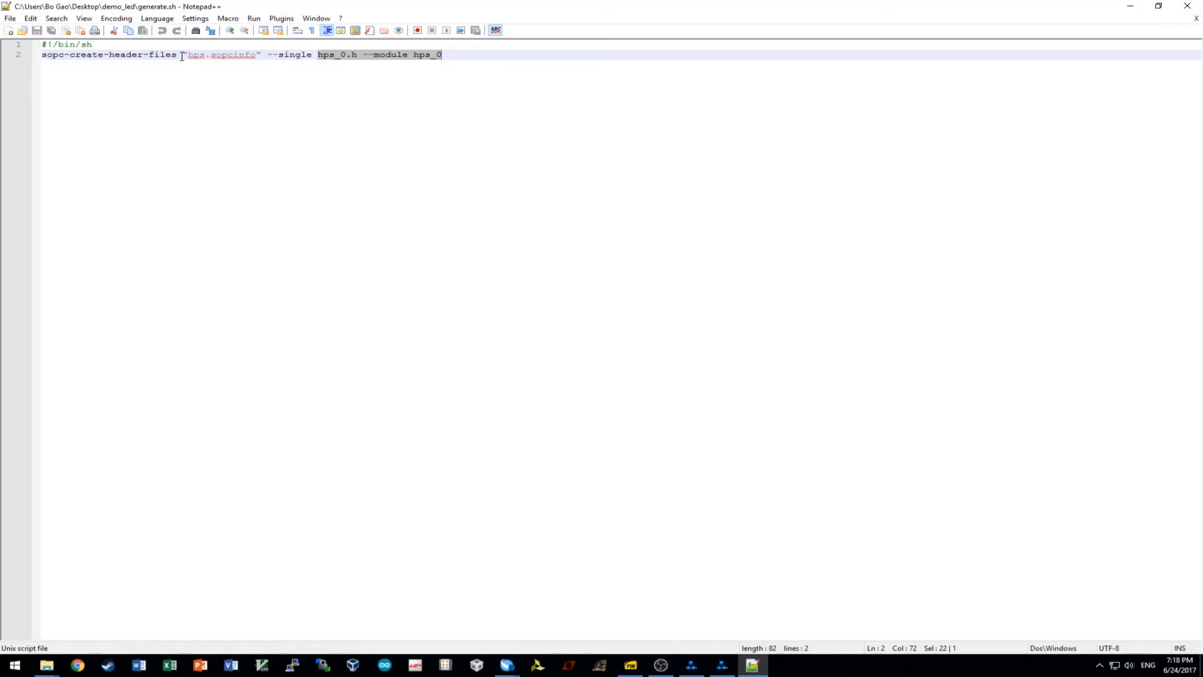
drag(178, 56, 41, 57)
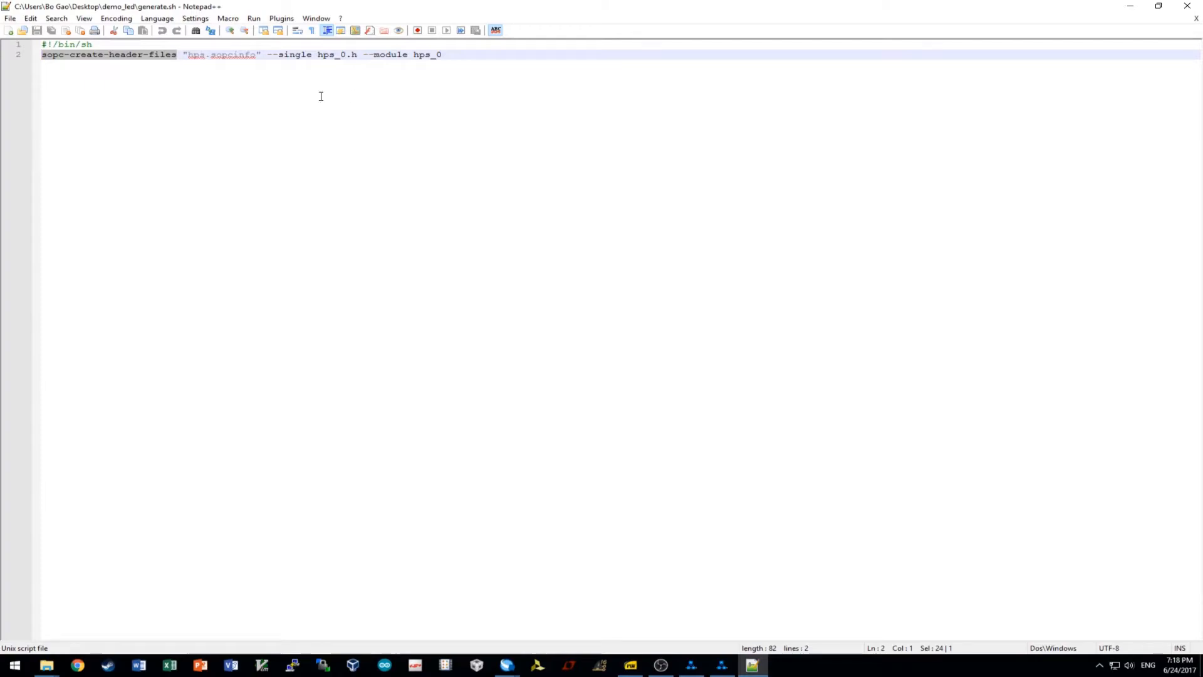
click(126, 77)
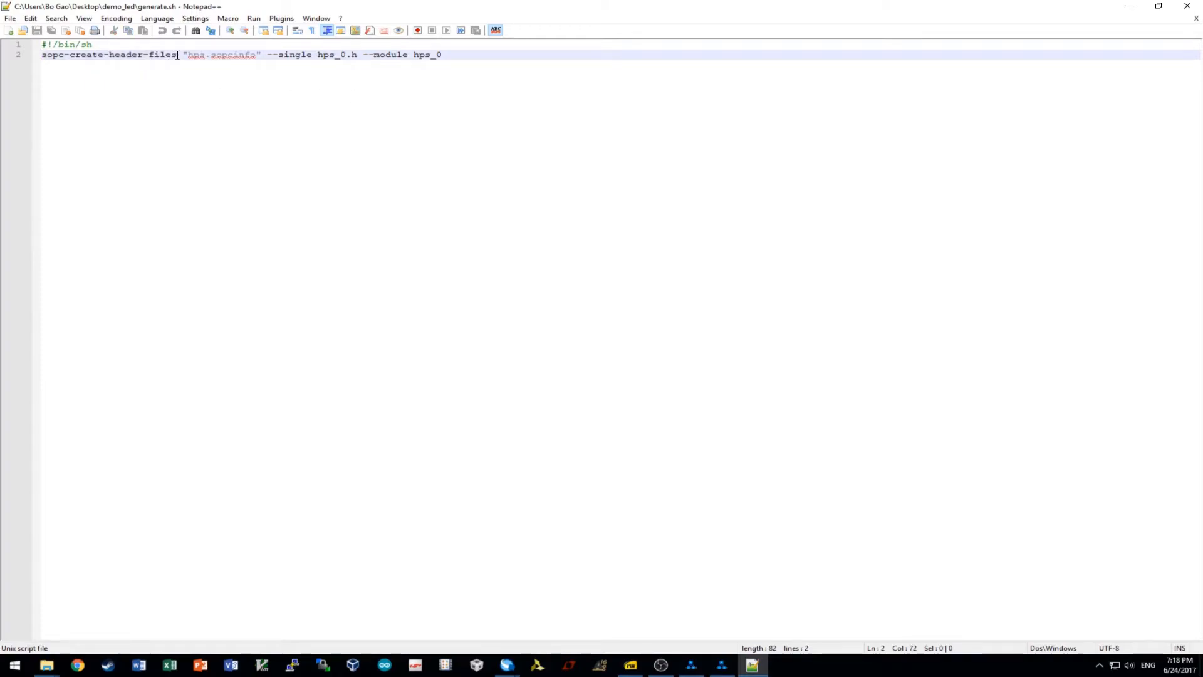
drag(177, 55, 43, 55)
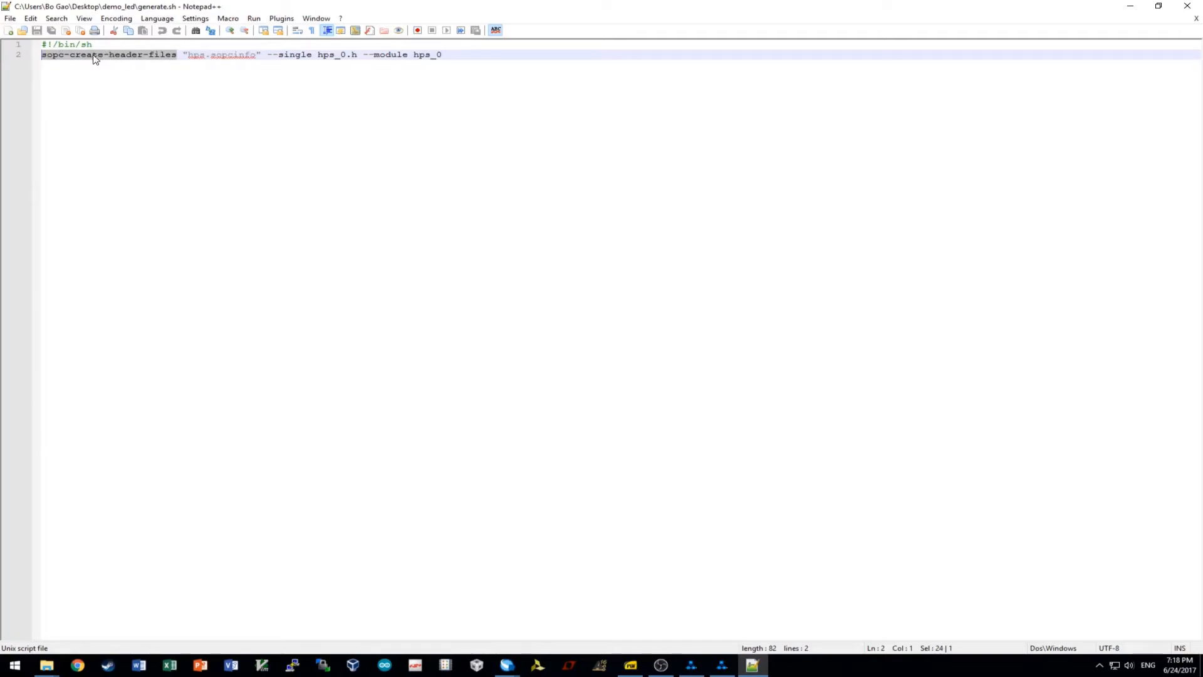
Close the generate.sh editor and browse to C:\Tools\intelFPGA_lite\17.0\nios2eds\bin in the template window.
click(1188, 6)
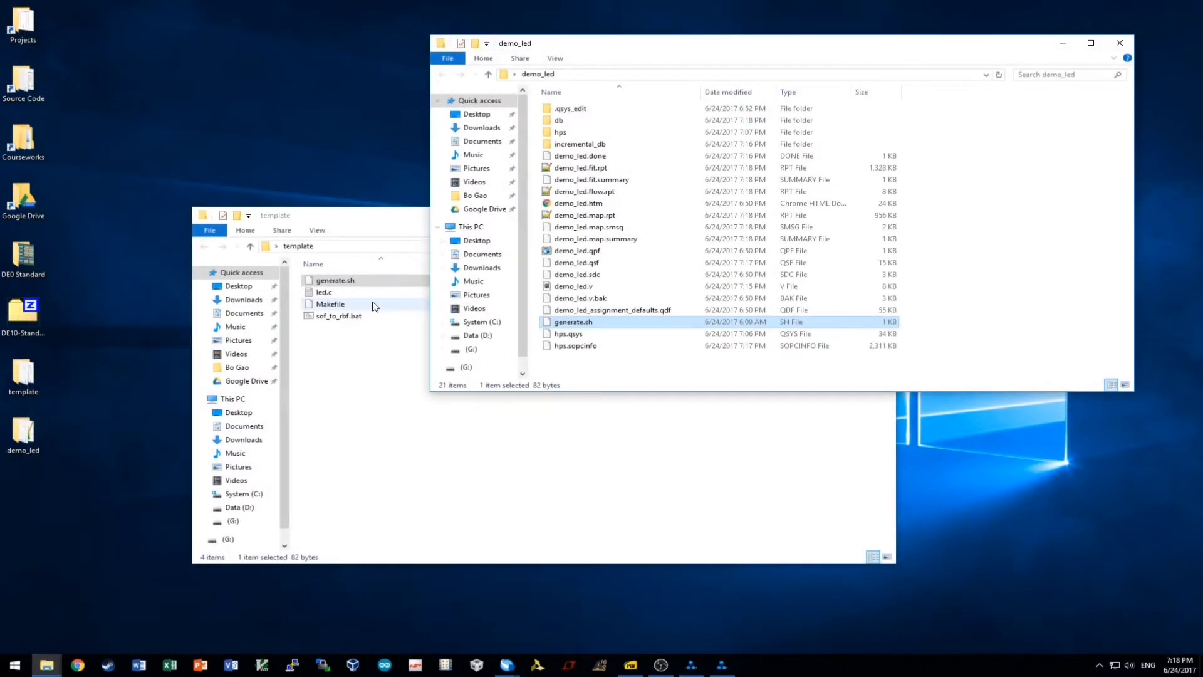
click(404, 381)
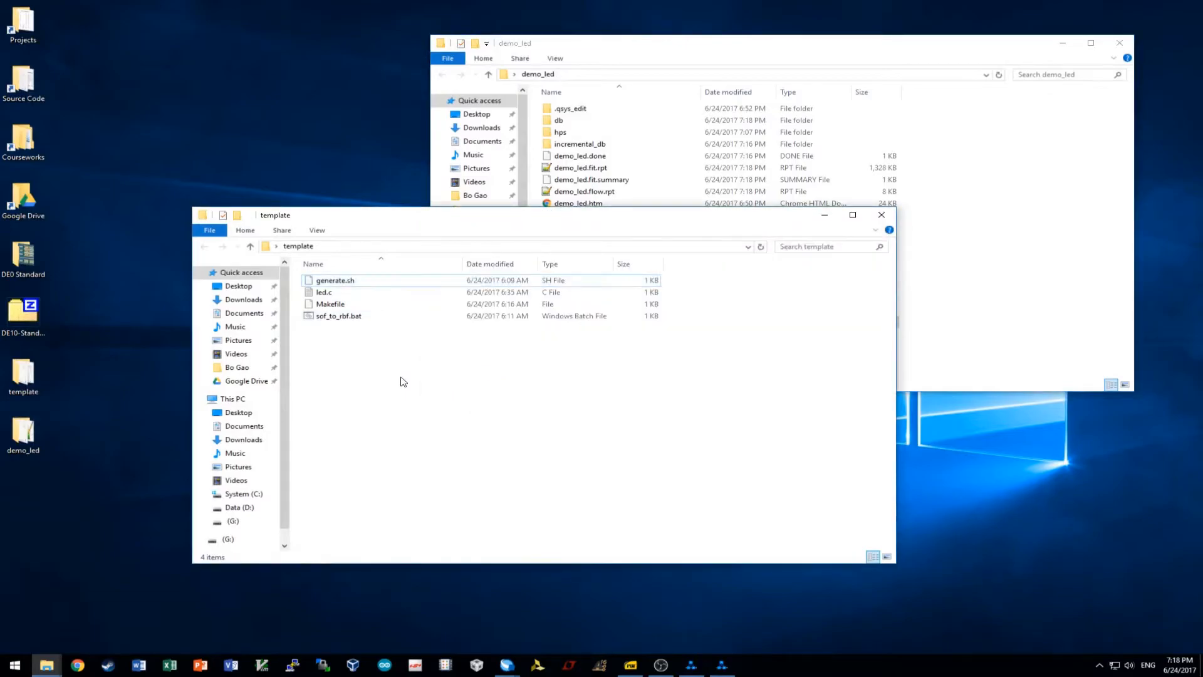
click(245, 494)
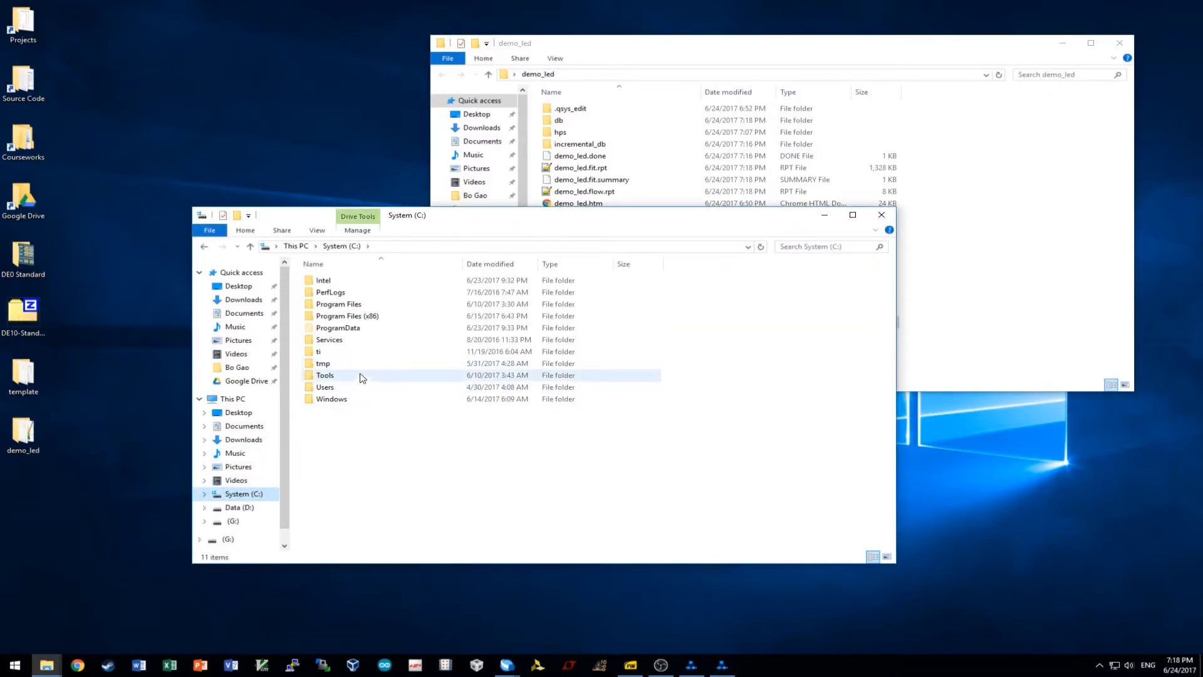
double_click(363, 380)
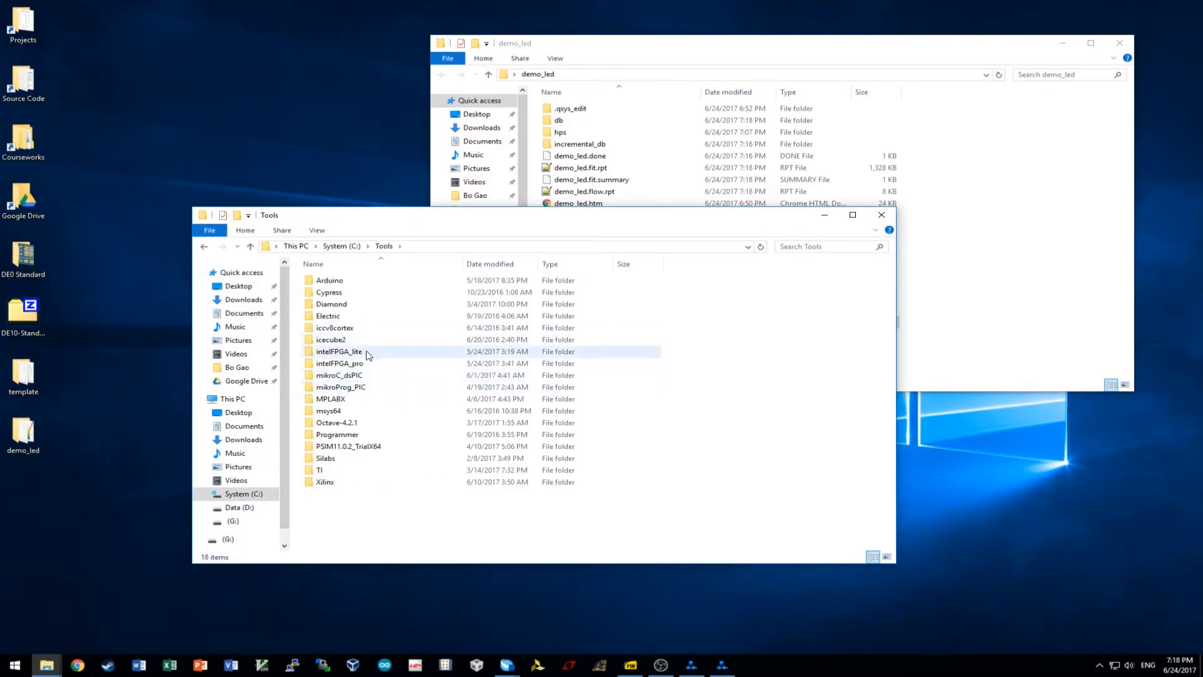
double_click(365, 354)
double_click(348, 282)
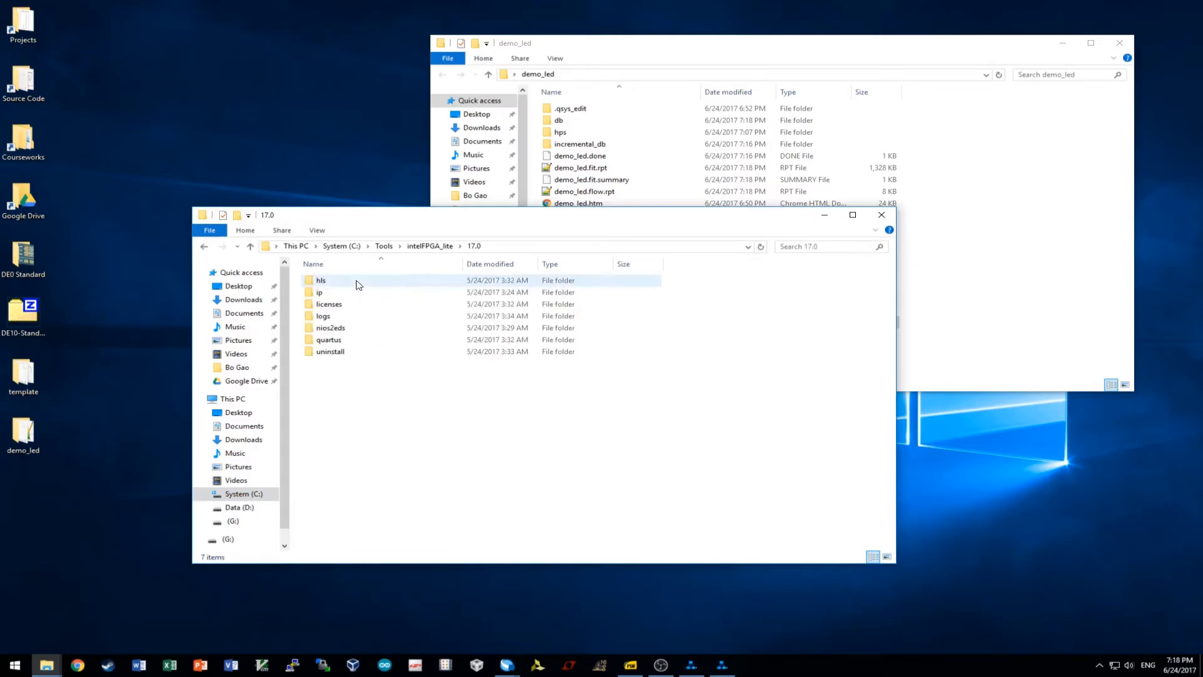
double_click(367, 330)
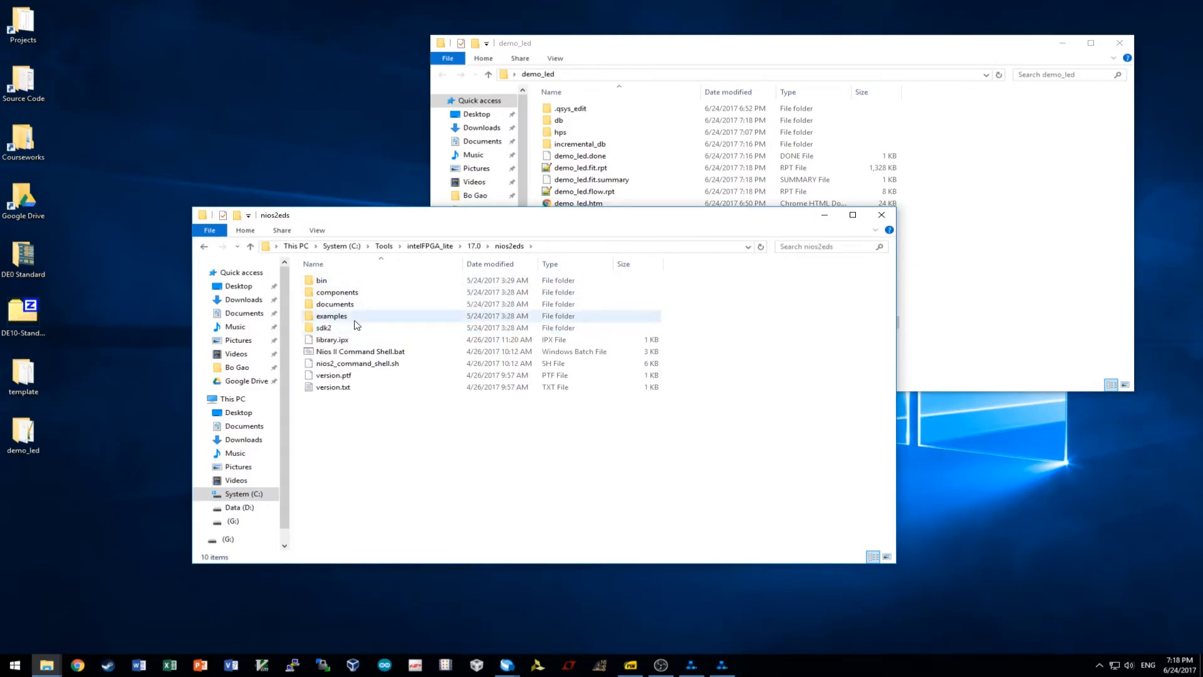
double_click(322, 280)
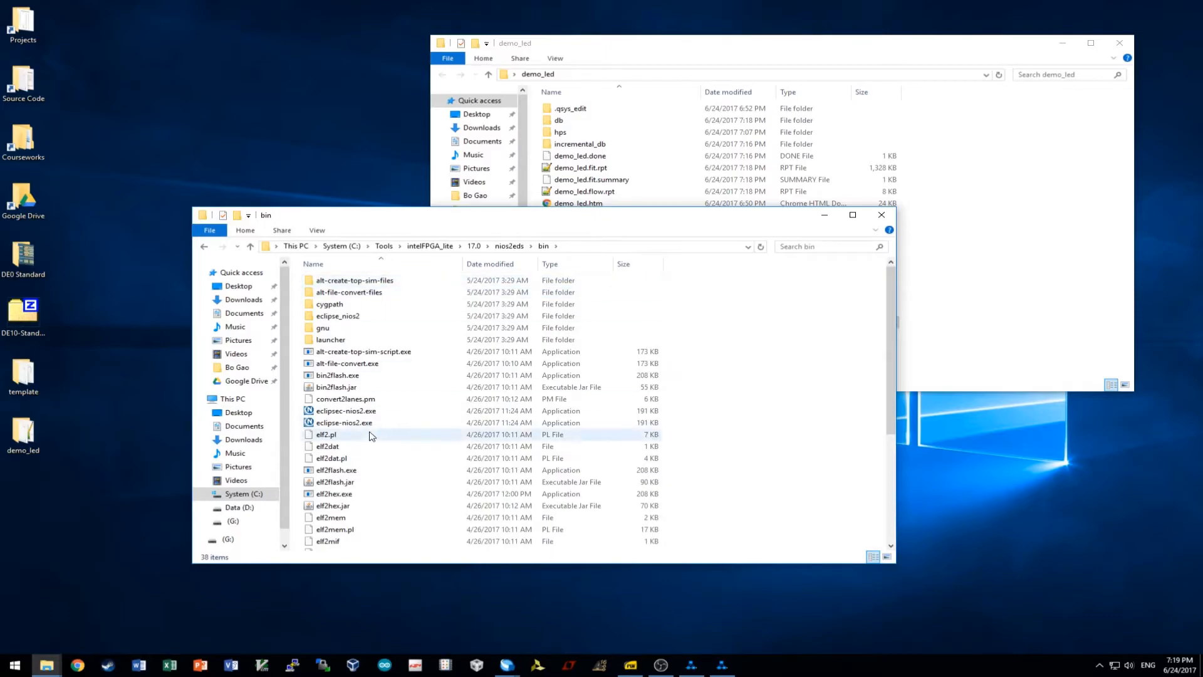
Review the bin folder's 38 items and check its full path in the address bar.
scroll(376, 439, down, 5)
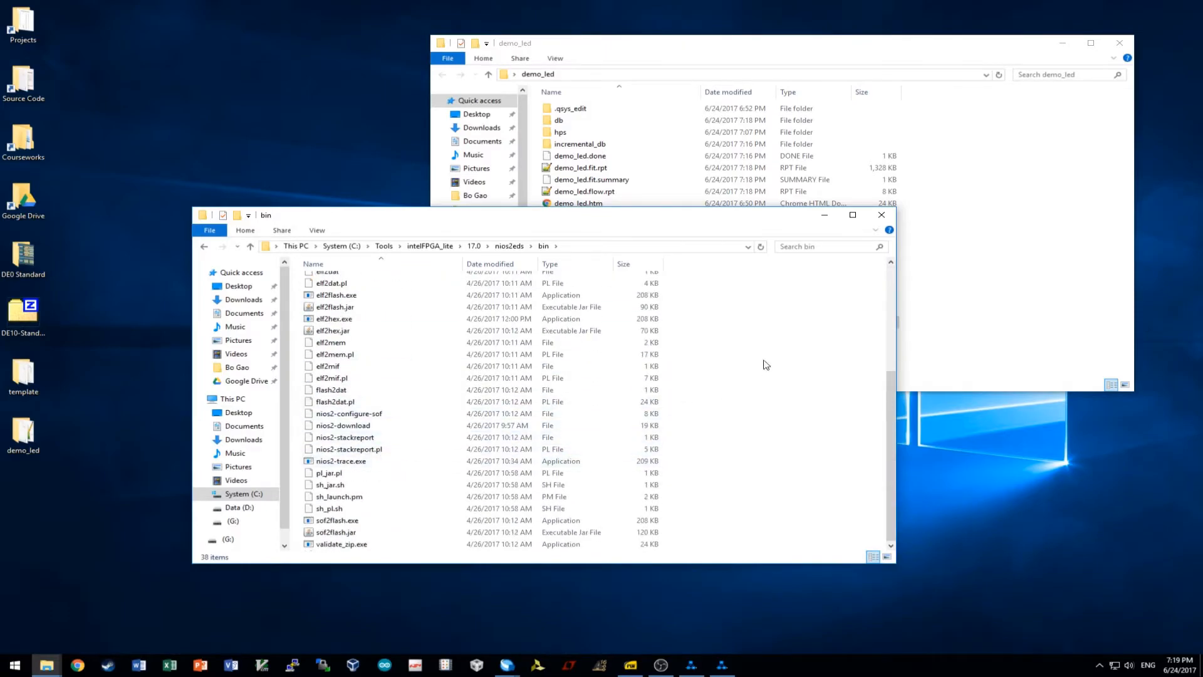
drag(739, 303, 746, 392)
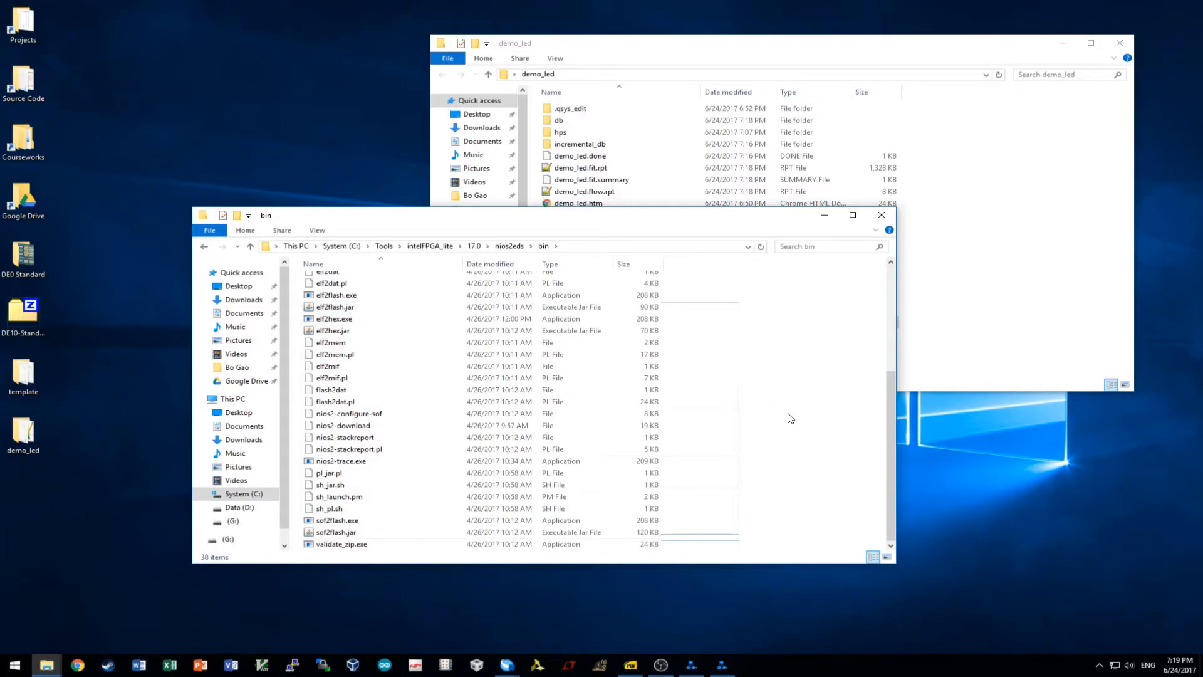
scroll(790, 419, up, 5)
scroll(790, 419, down, 5)
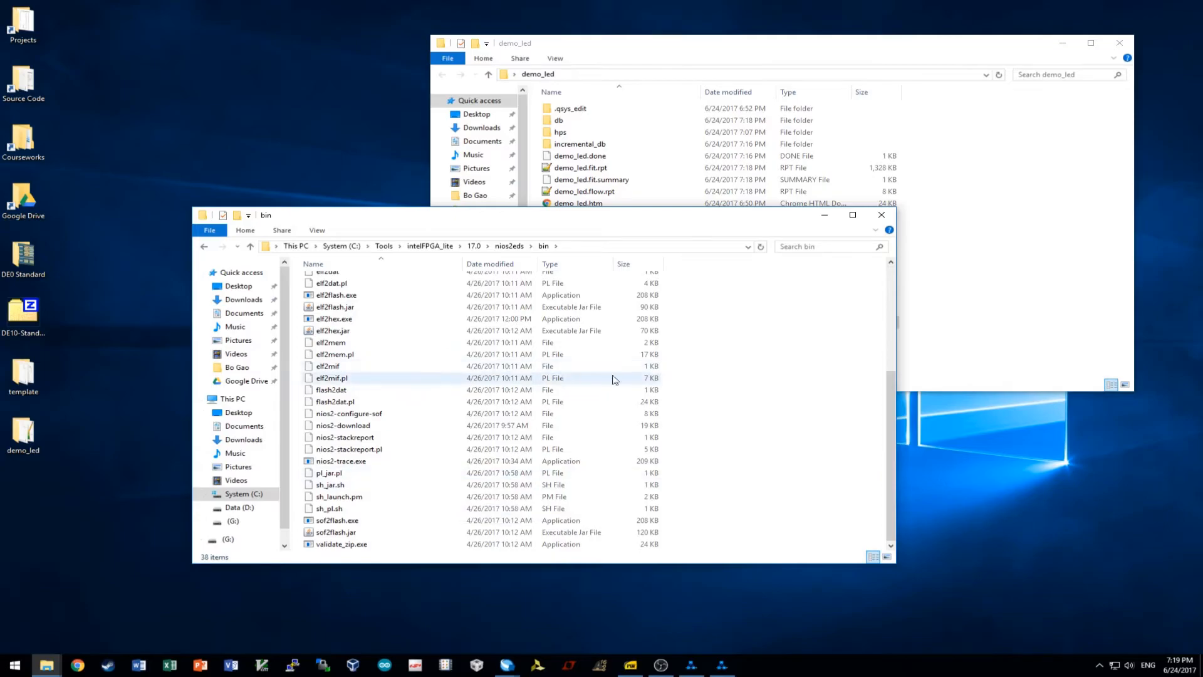
click(621, 245)
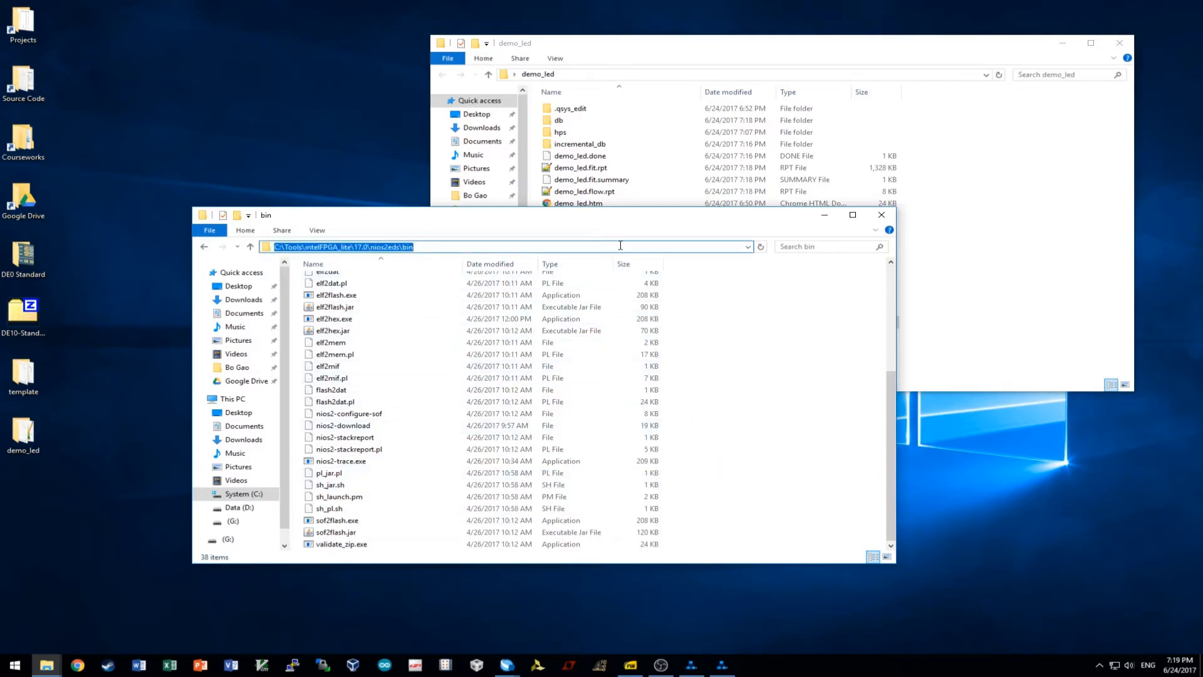
click(259, 150)
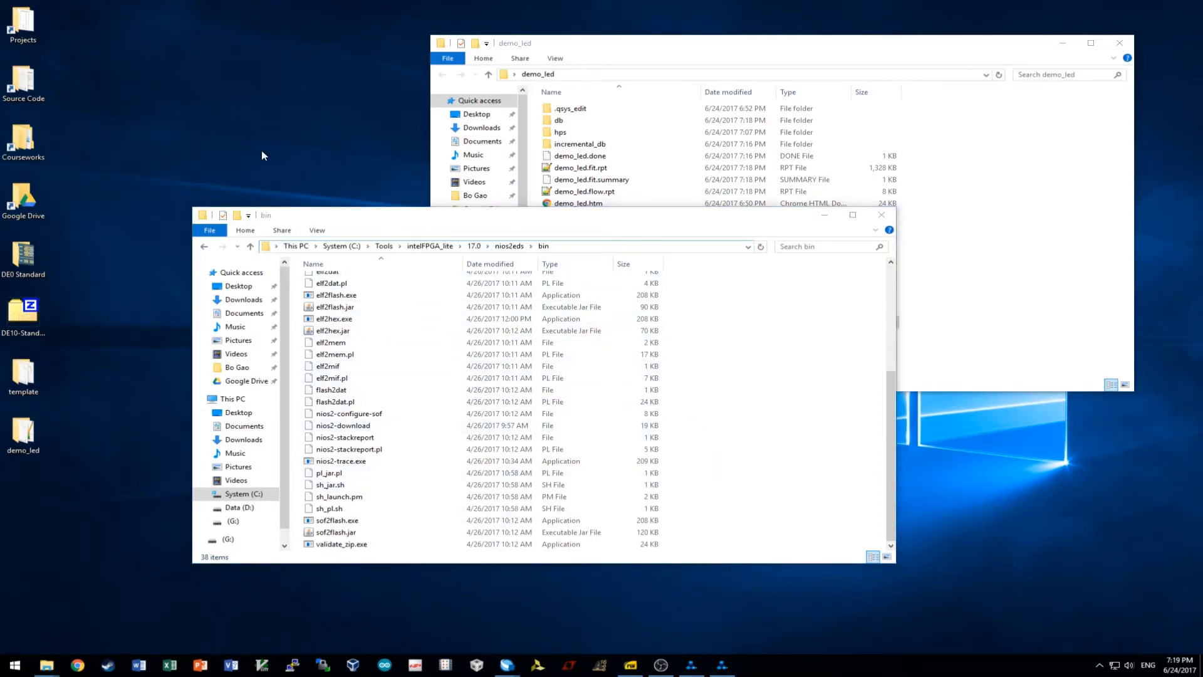
Open the Environment Variables dialog through the System window's advanced system settings.
key(super+Pause)
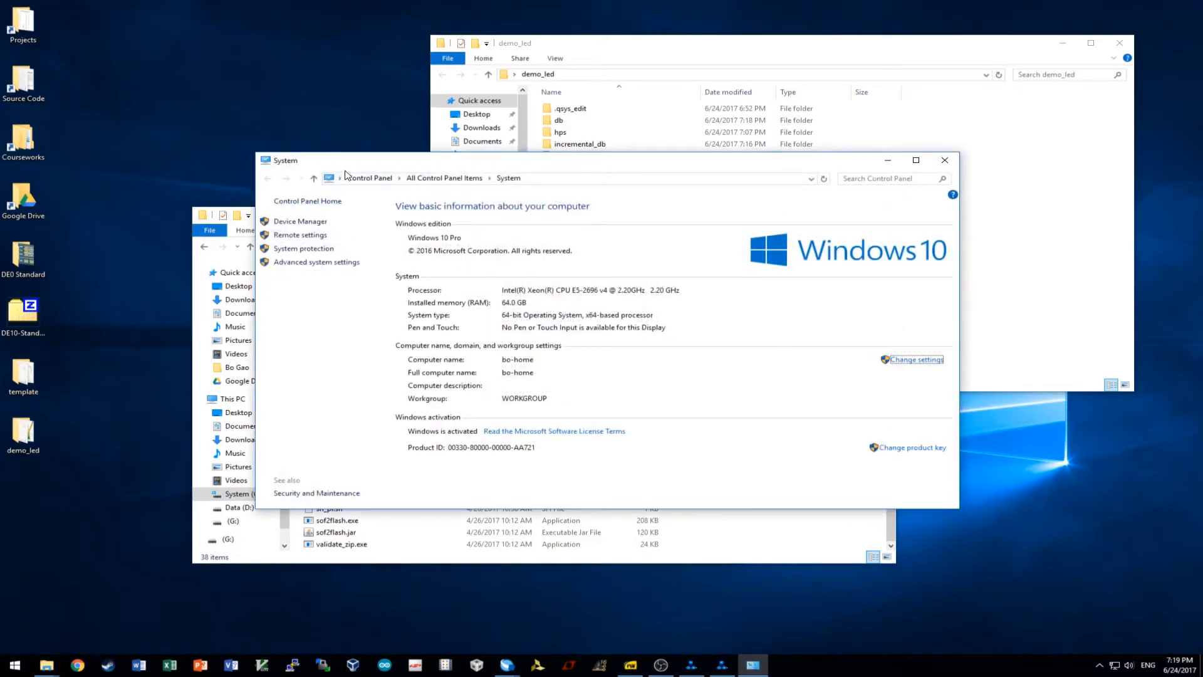
click(317, 262)
click(303, 309)
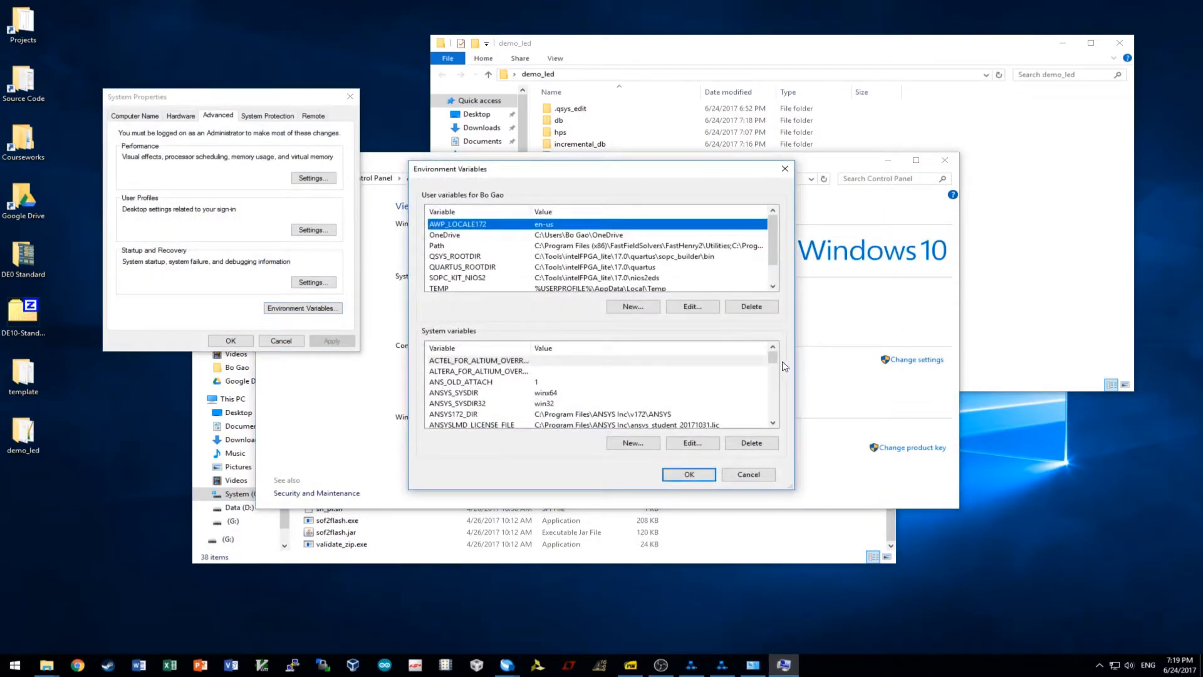
drag(773, 358, 773, 368)
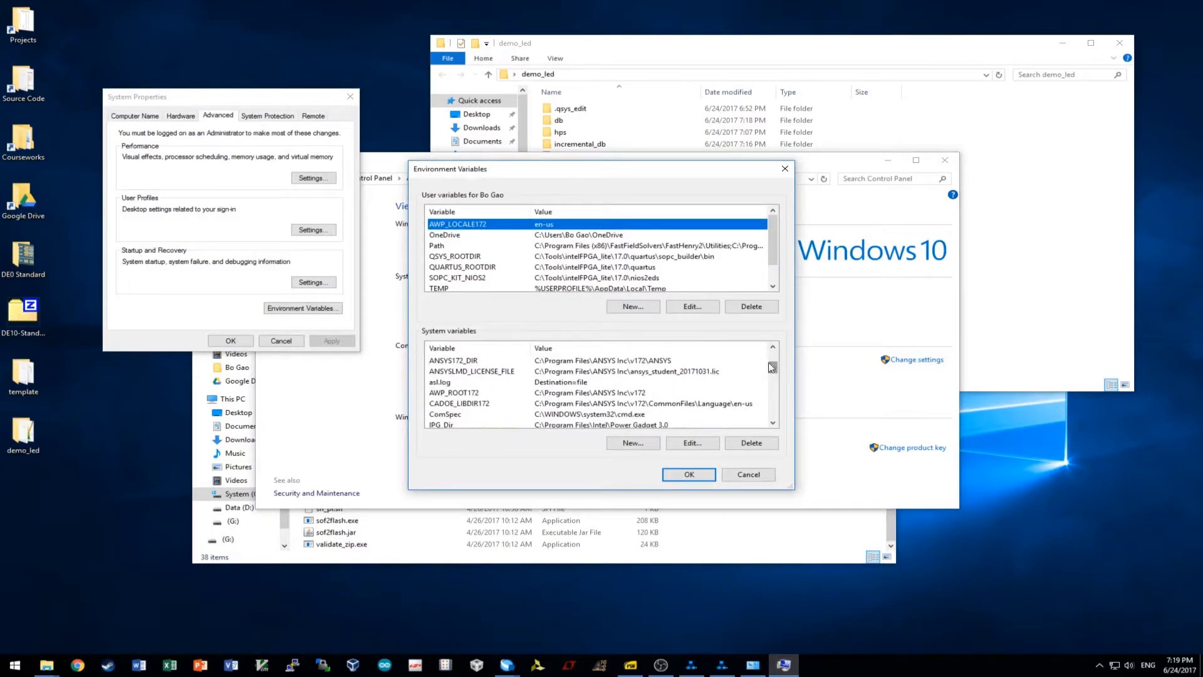
click(469, 415)
scroll(469, 407, down, 6)
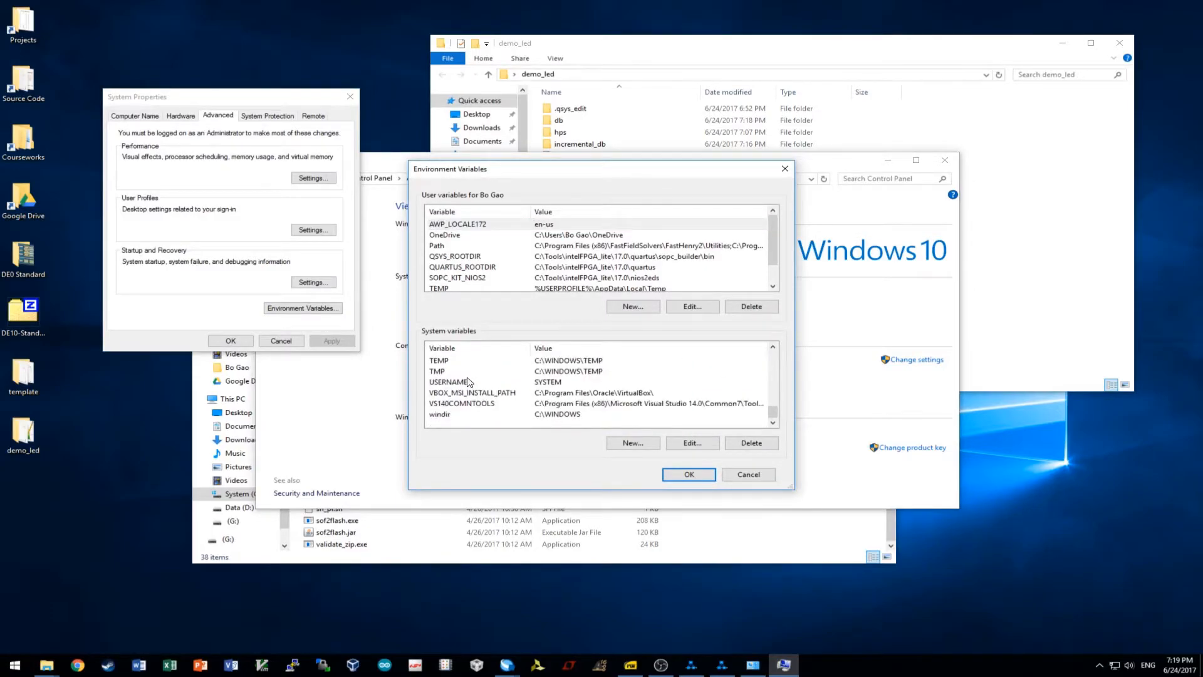
scroll(469, 382, up, 4)
Inspect the system Path entry C:\Tools\intelFPGA_lite\17.0\quartus\sopc_builder\bin.
double_click(450, 394)
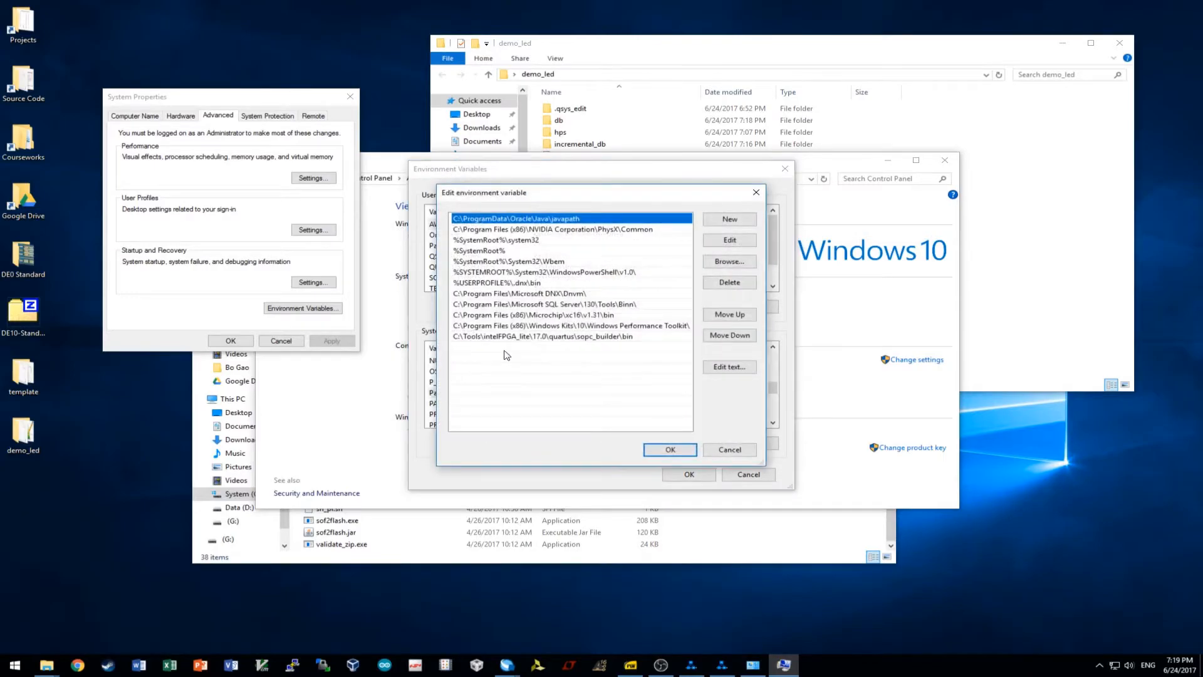
double_click(525, 337)
click(617, 336)
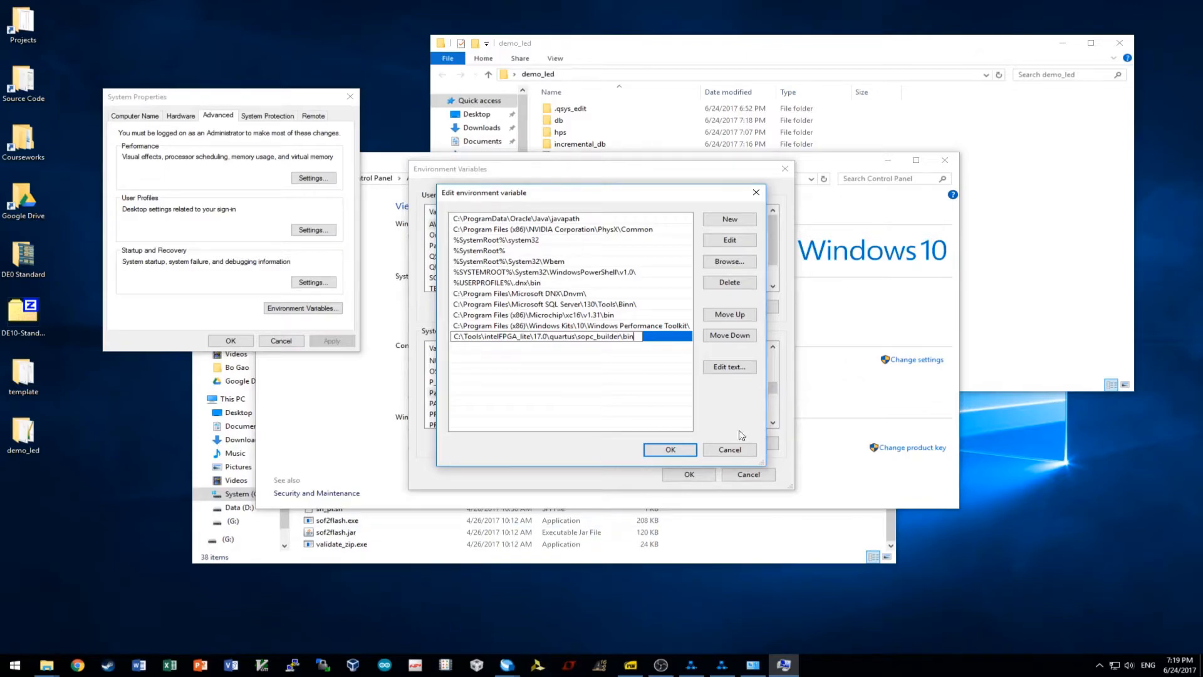
click(542, 351)
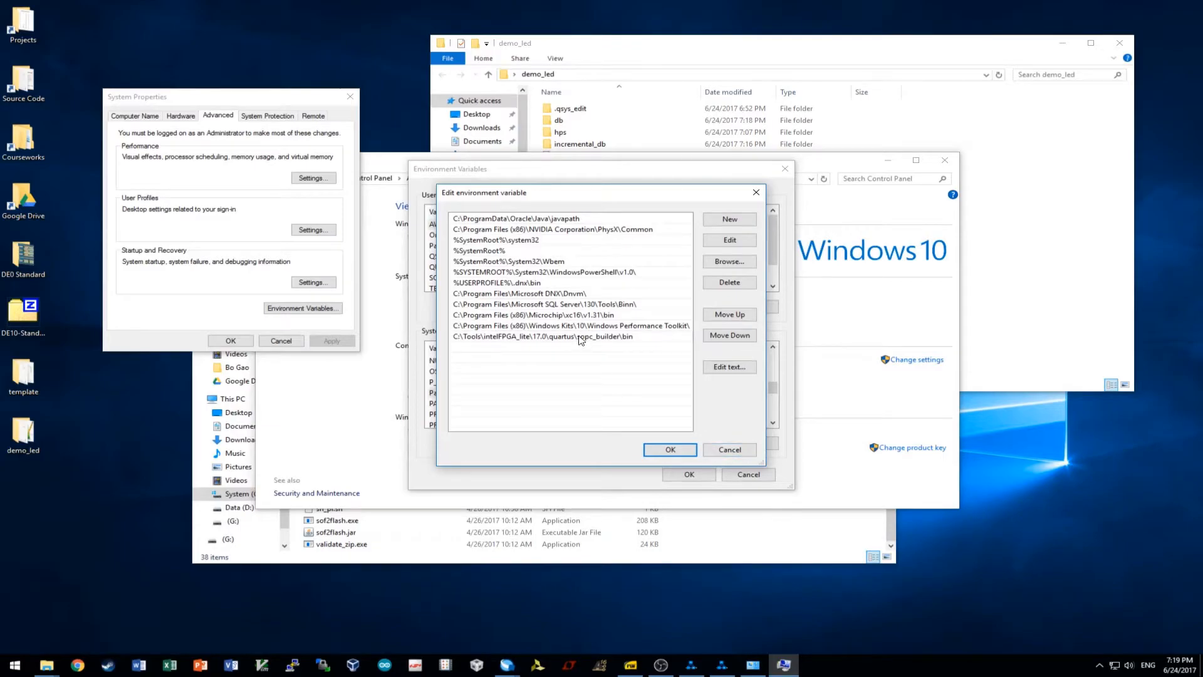
Cancel the Path, Environment Variables and System Properties dialogs, then close the System window.
click(732, 450)
click(748, 474)
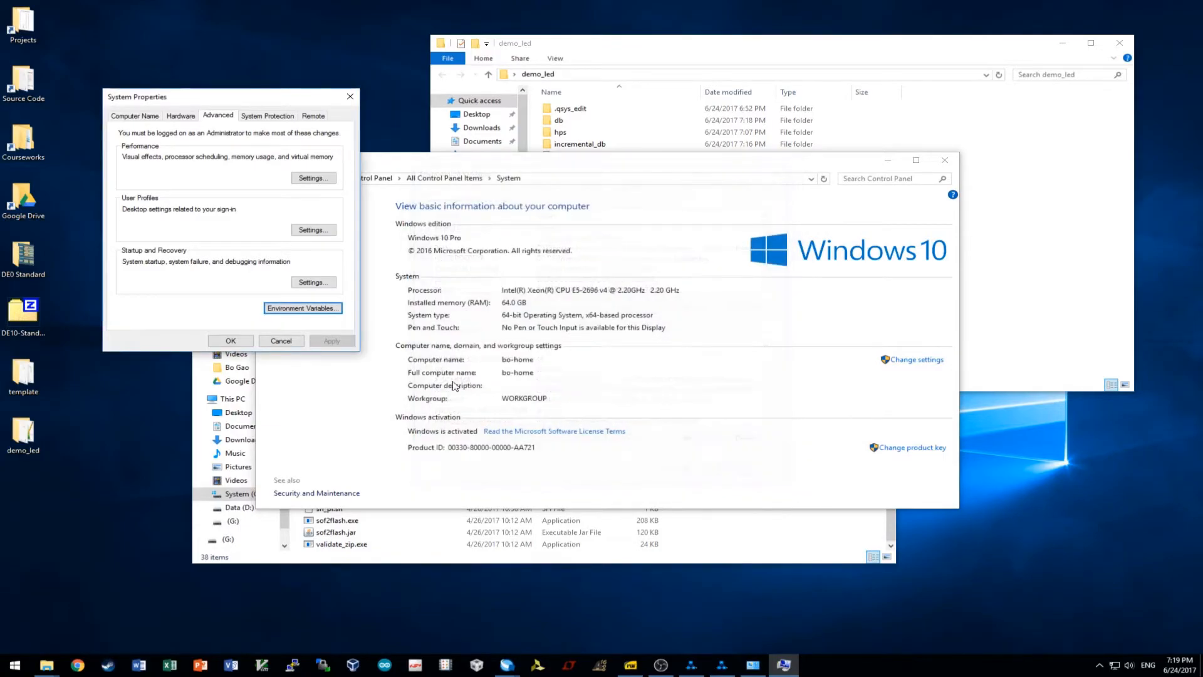
click(281, 340)
click(949, 161)
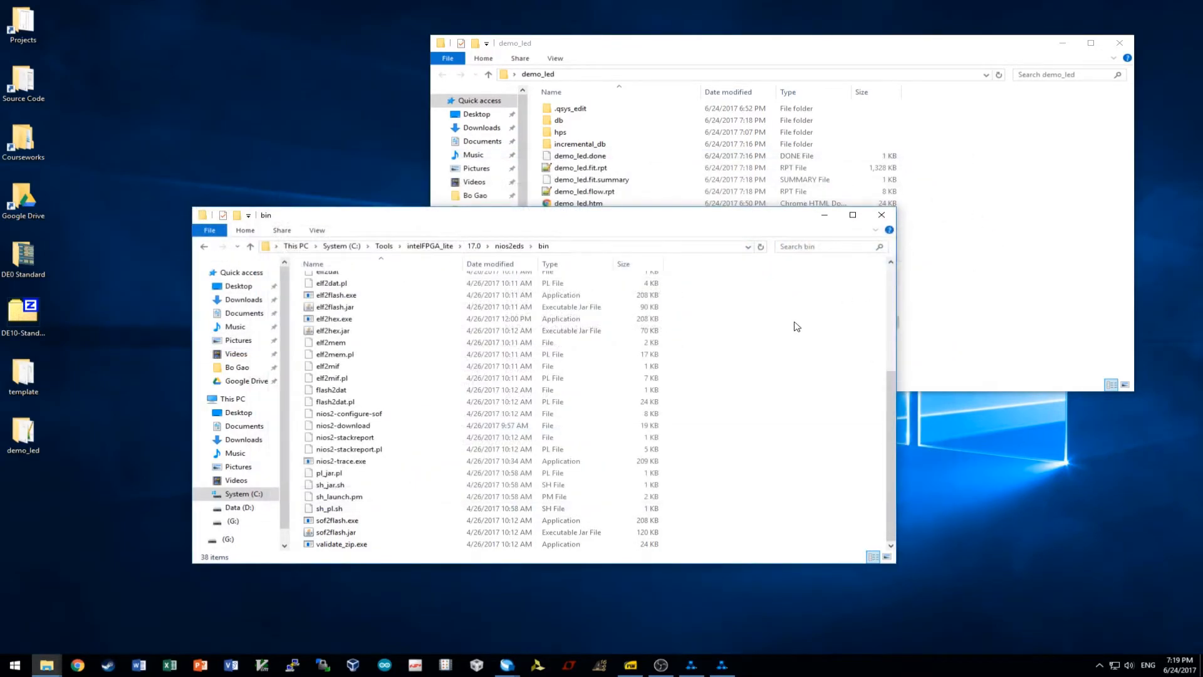
Launch the SoC EDS Command Shell from the Start search and center its window.
click(16, 665)
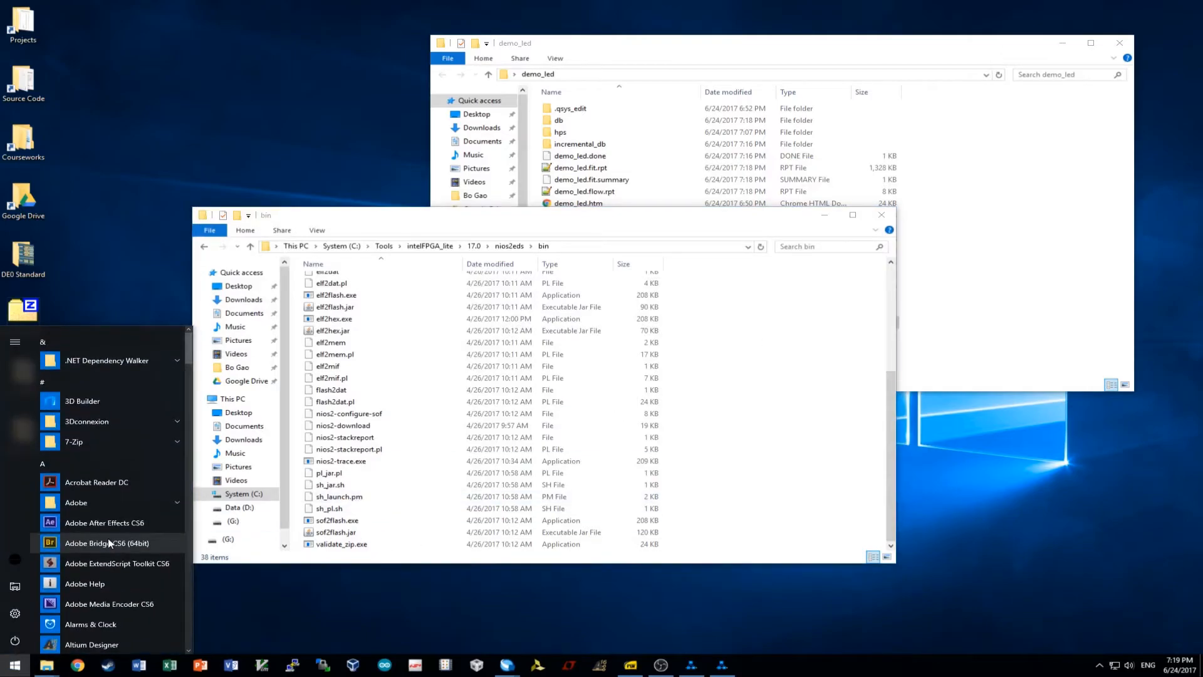
text(soc)
key(Return)
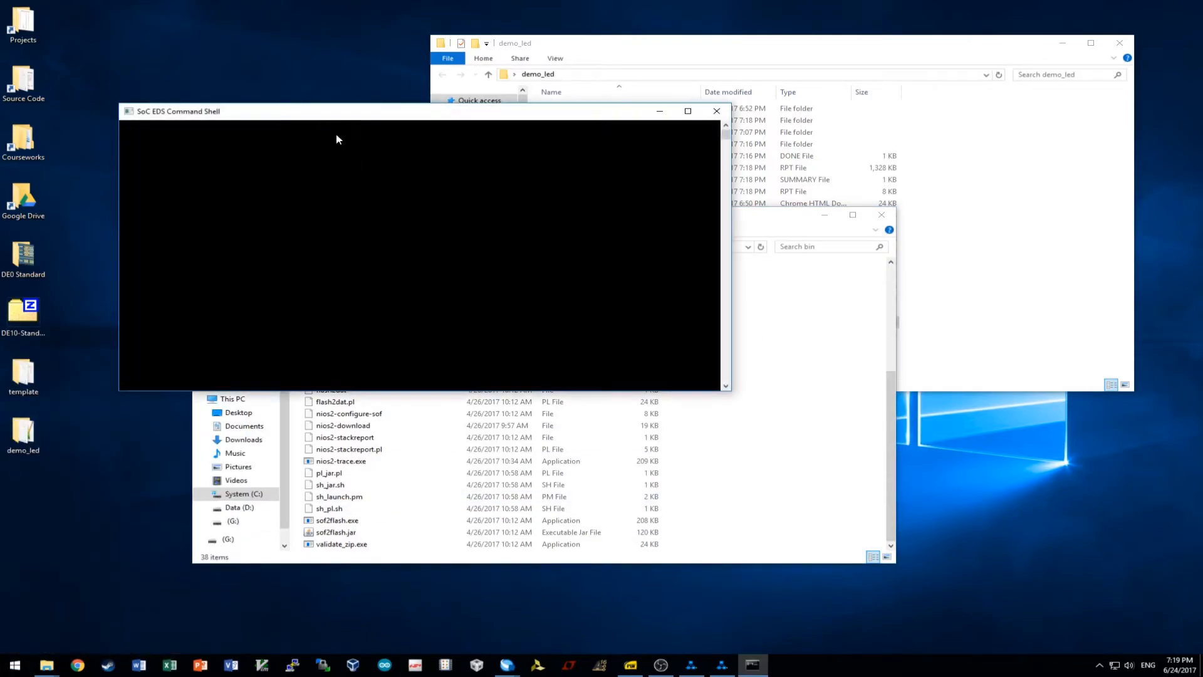
drag(351, 115, 623, 169)
Run cd Desktop/demo_led and ls in the shell, then return to Quartus Prime.
text(cd)
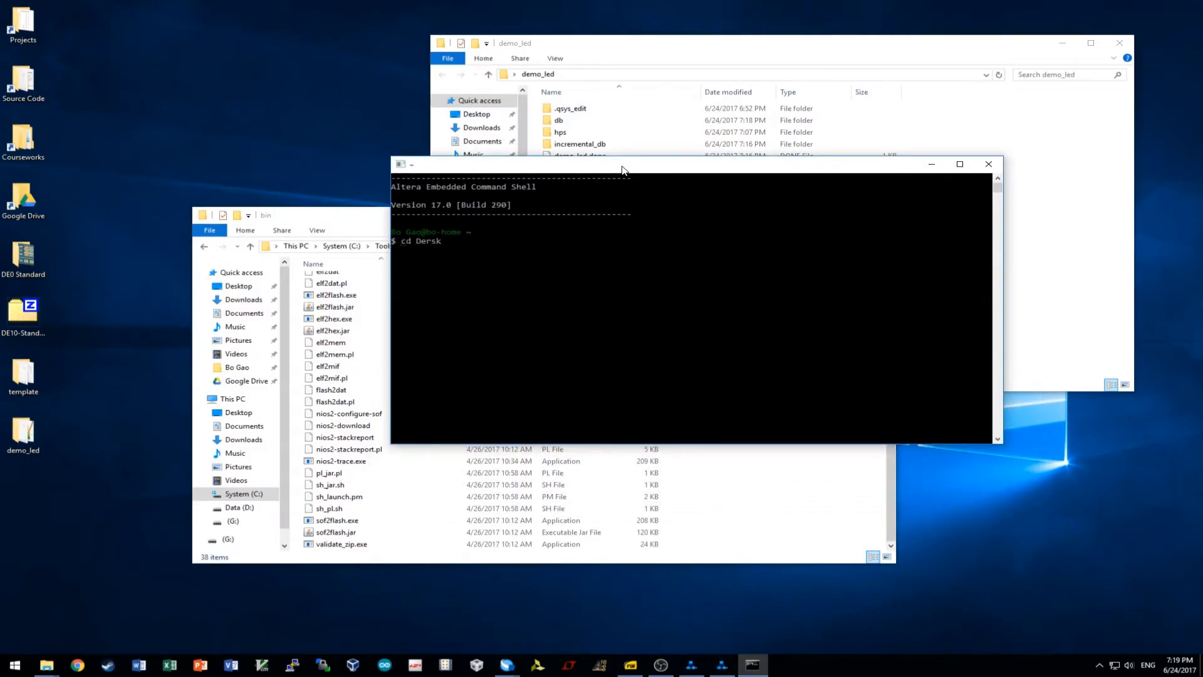
text( De)
key(Tab)
text(de)
key(Tab)
key(Return)
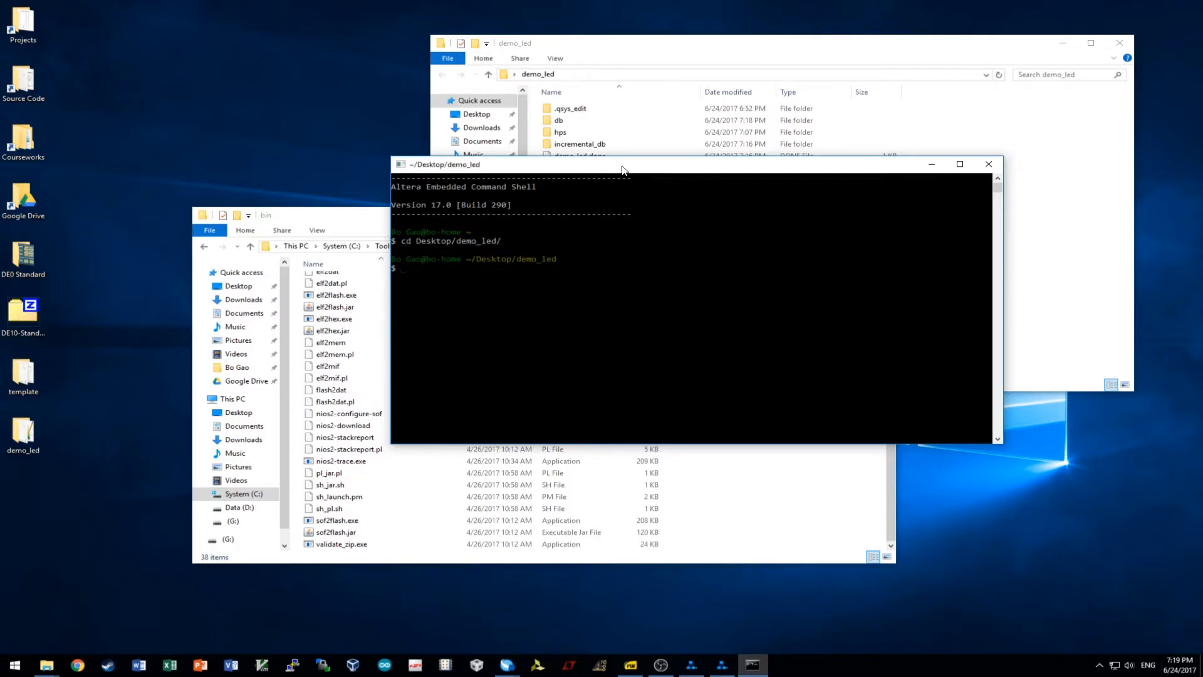
text(ls)
key(Return)
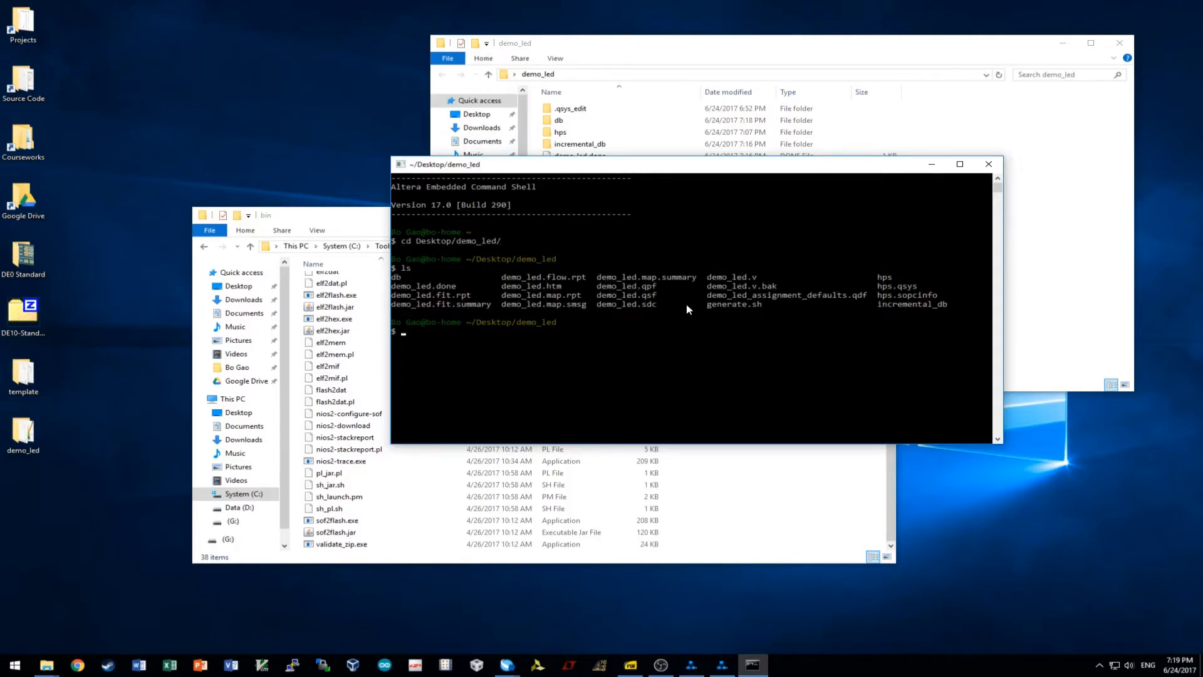
mouse_move(507, 665)
click(456, 607)
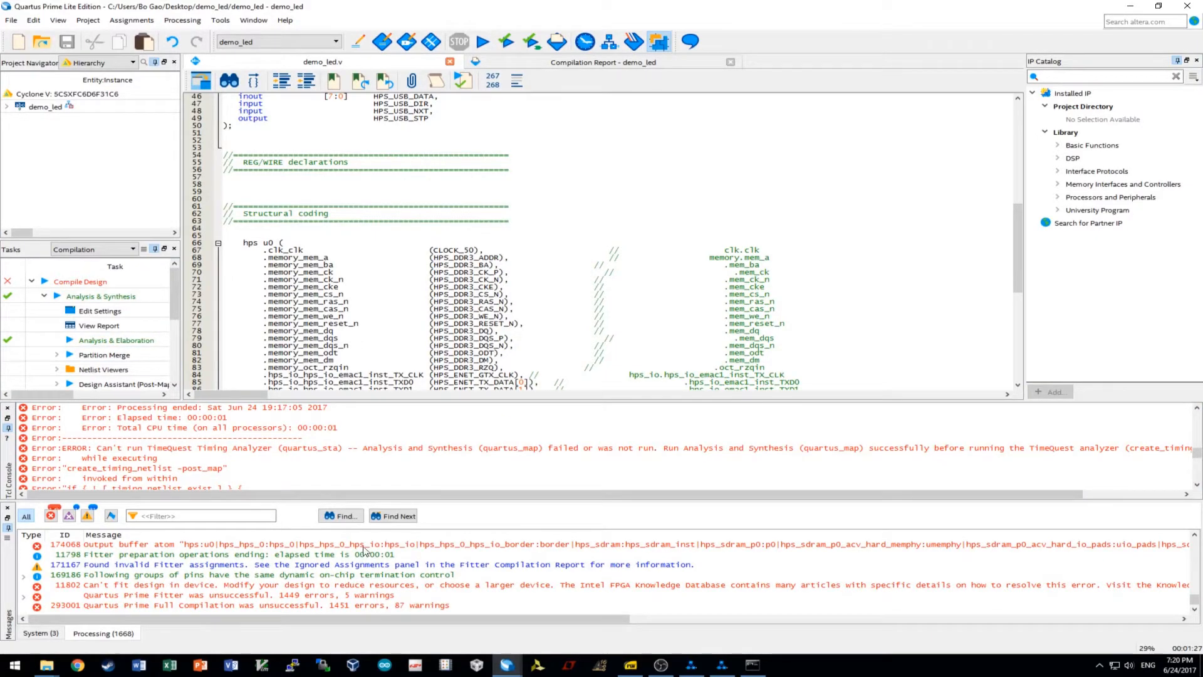
Run hps_sdram_p0_parameters.tcl and hps_sdram_p0_pin_assignments.tcl from the Tcl Scripts window.
scroll(390, 583, up, 2)
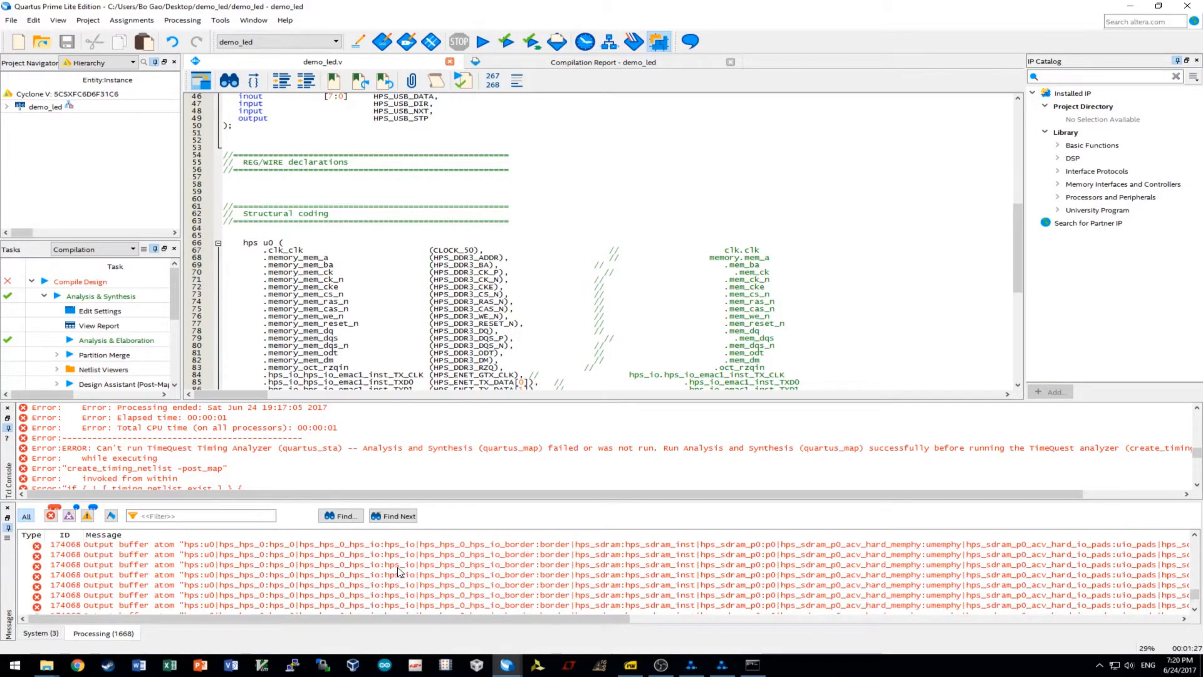
click(220, 20)
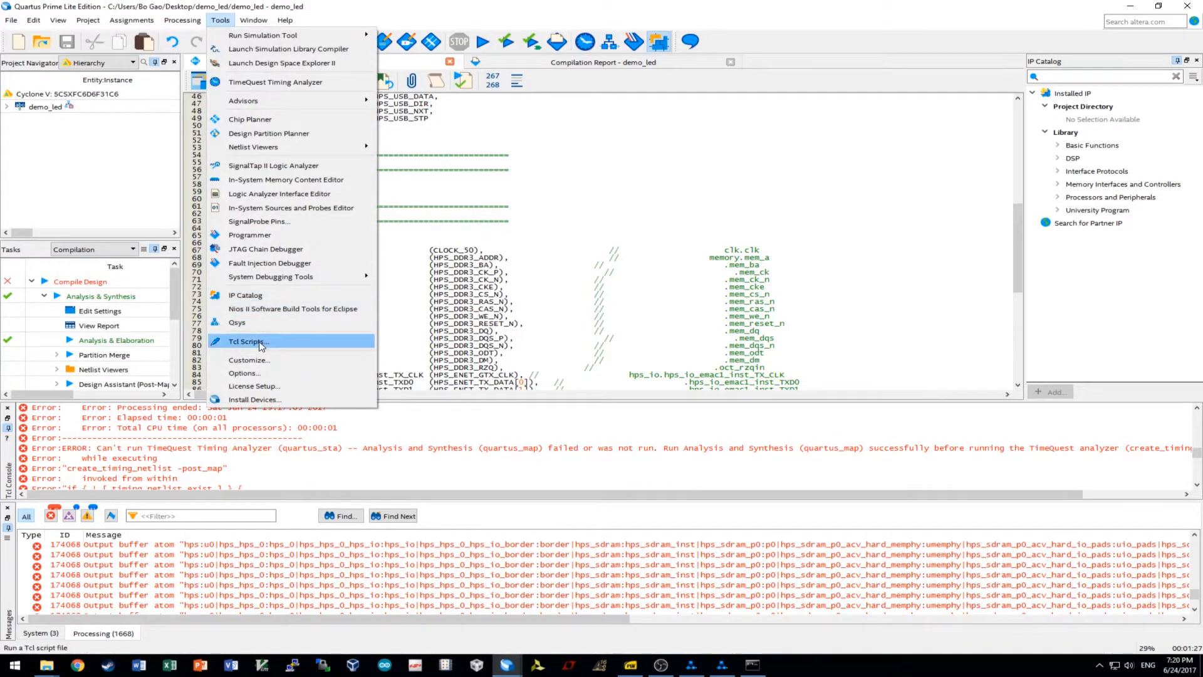
click(289, 341)
double_click(526, 282)
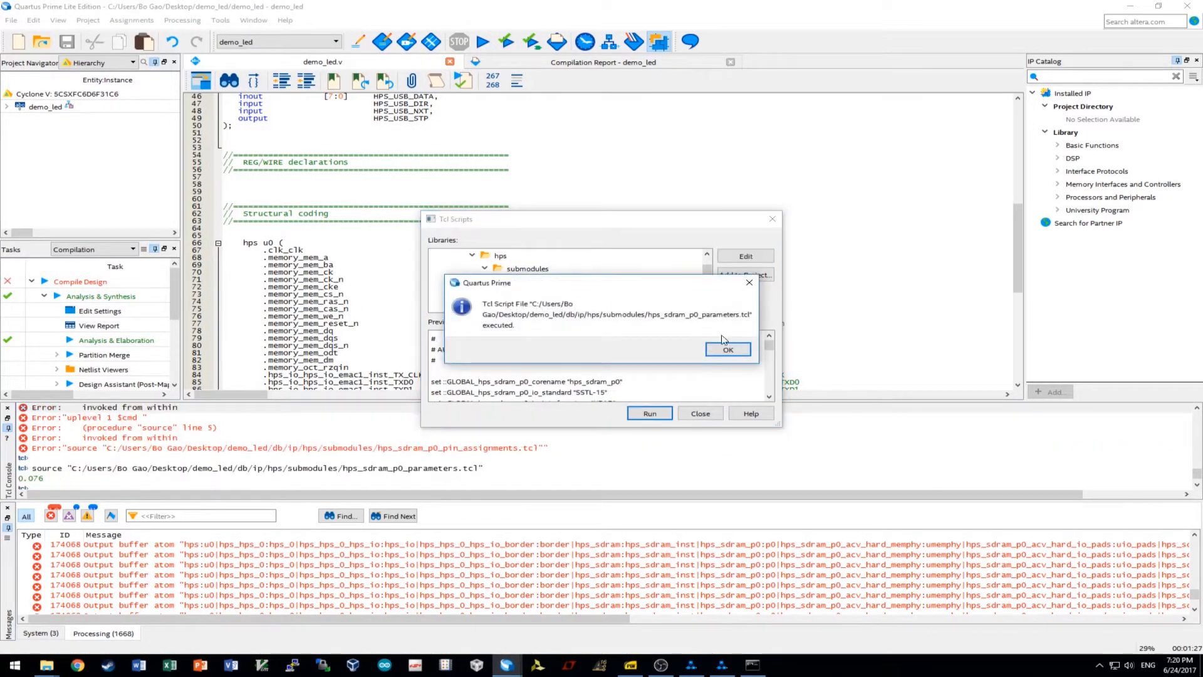
click(727, 350)
double_click(569, 294)
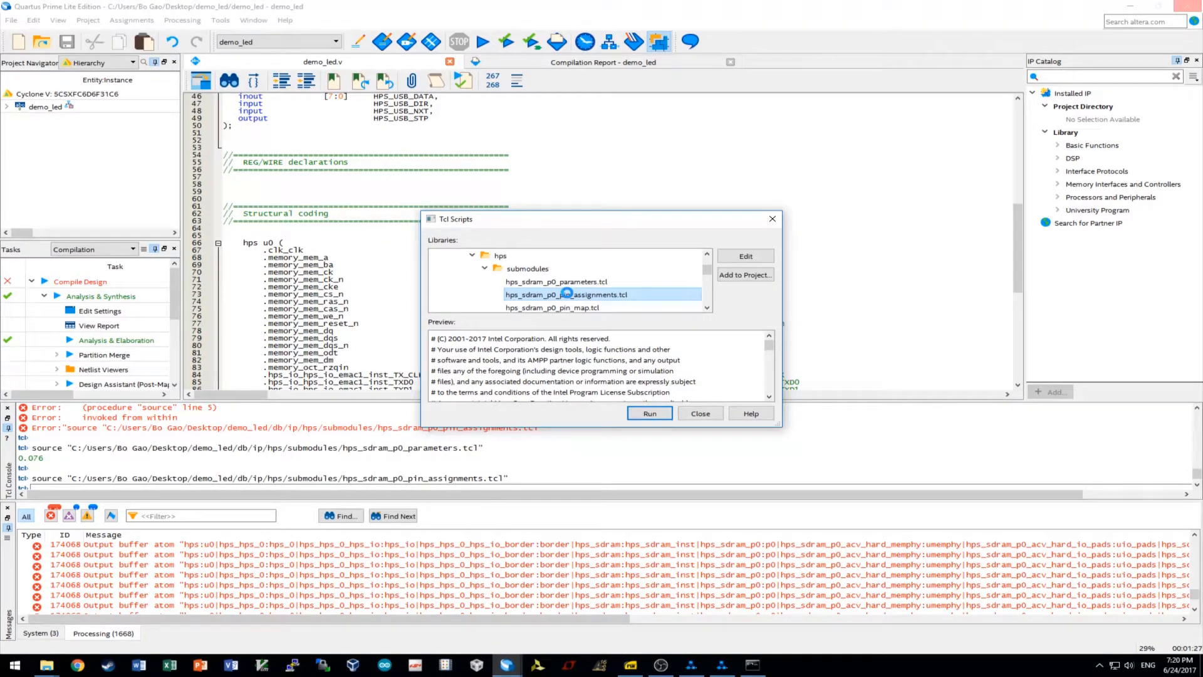
click(732, 348)
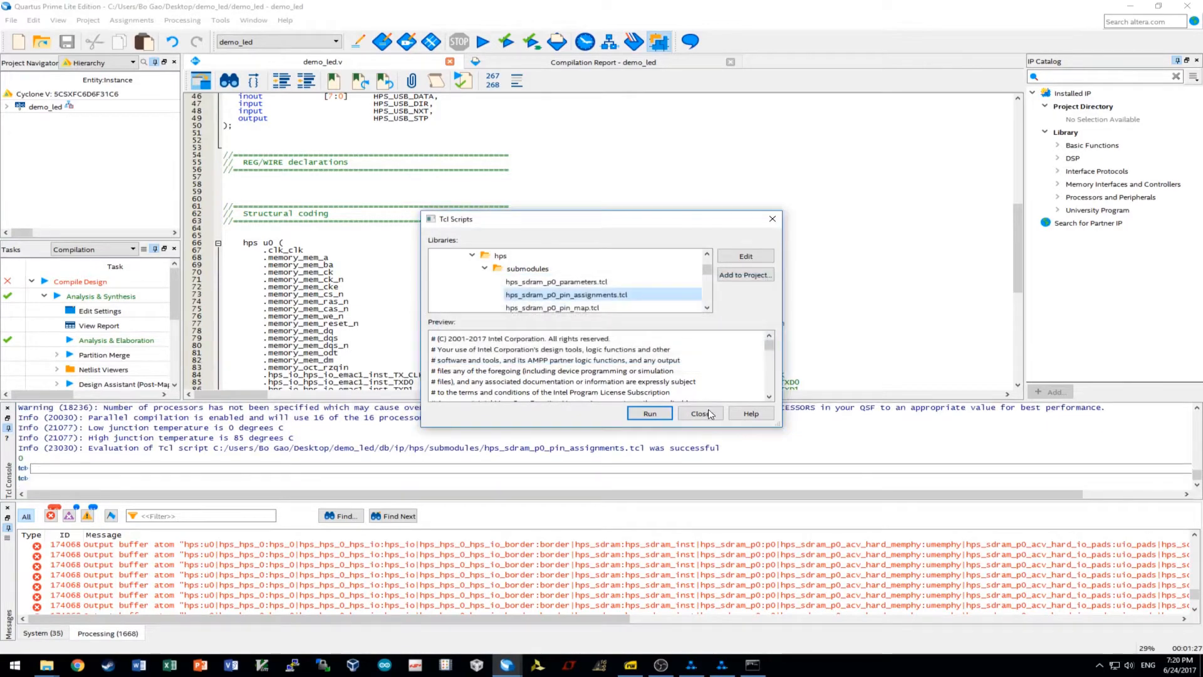
click(701, 413)
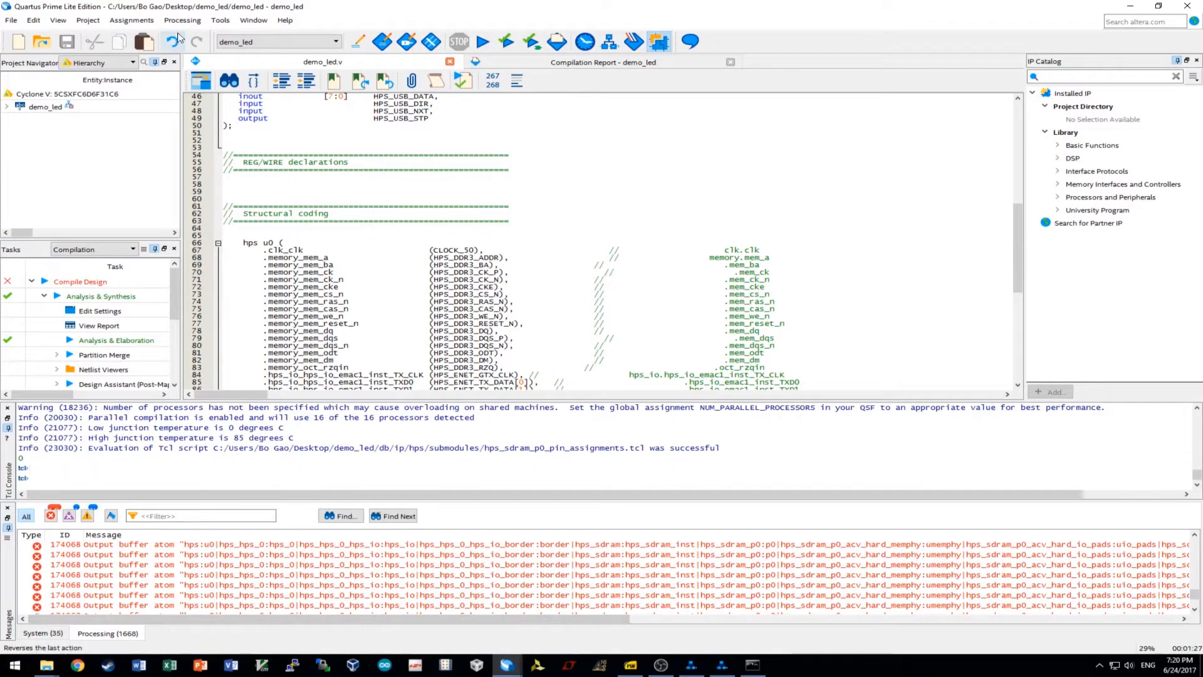
click(131, 20)
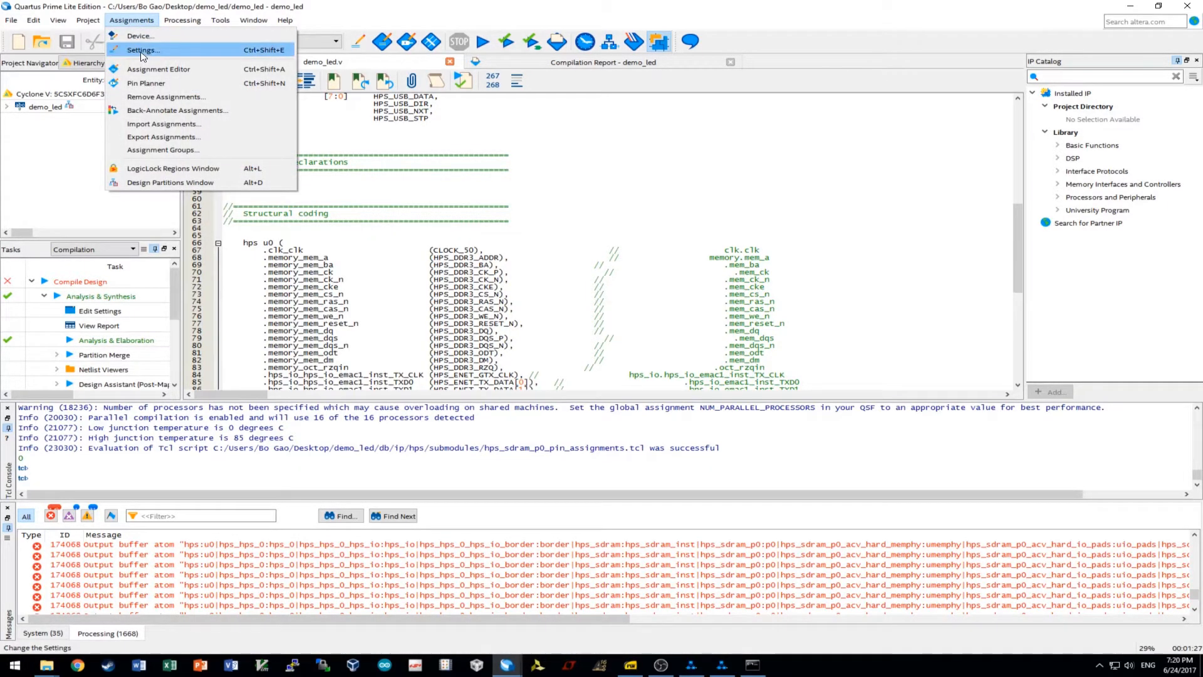
Change the target device to Cyclone V SX 5CSXFC6D6F31C6, keeping existing location assignments.
click(145, 37)
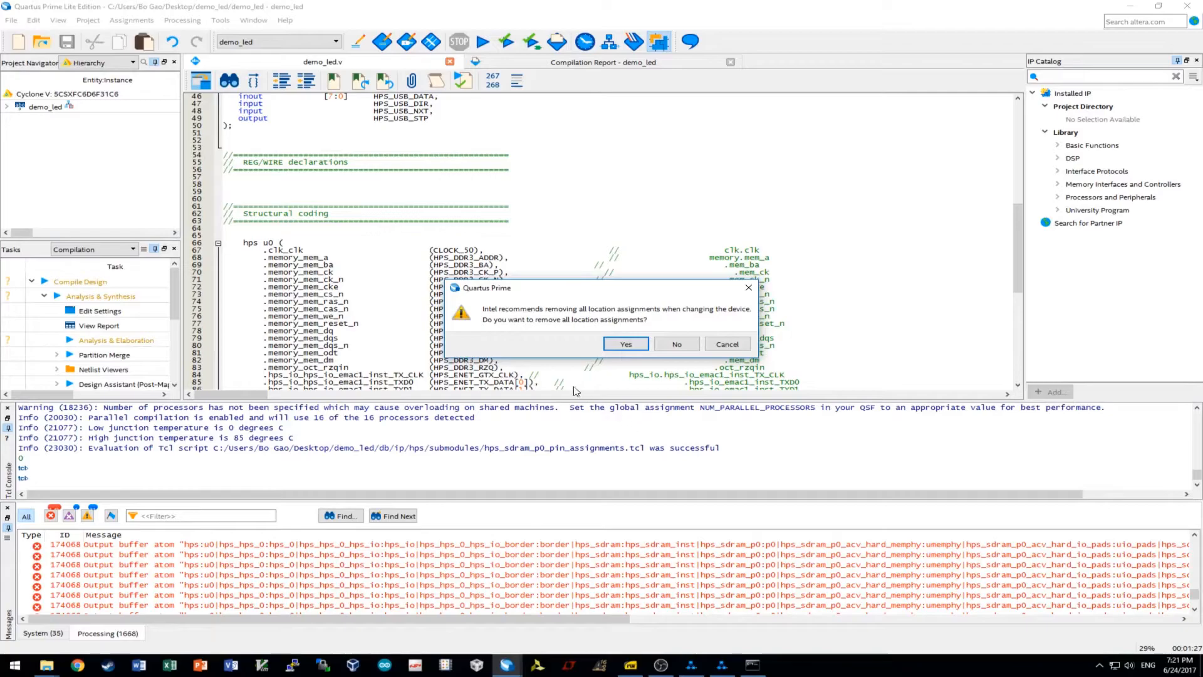
click(671, 343)
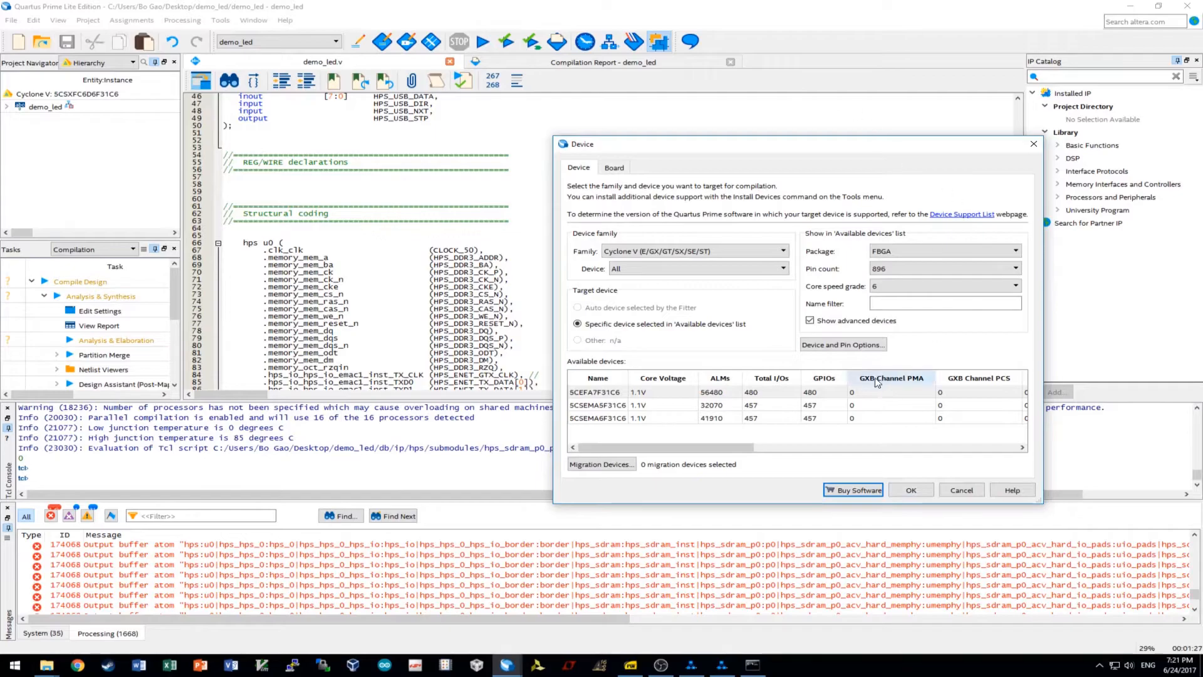
click(905, 251)
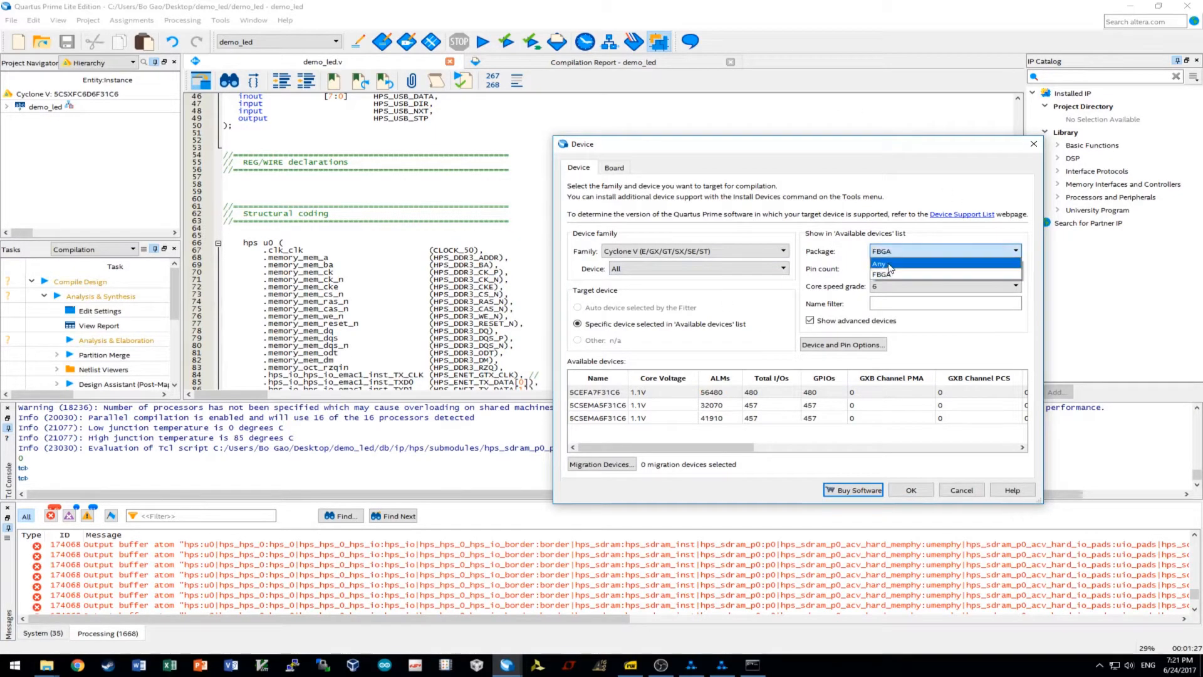
click(892, 264)
click(893, 269)
click(894, 279)
click(894, 285)
click(890, 296)
click(707, 270)
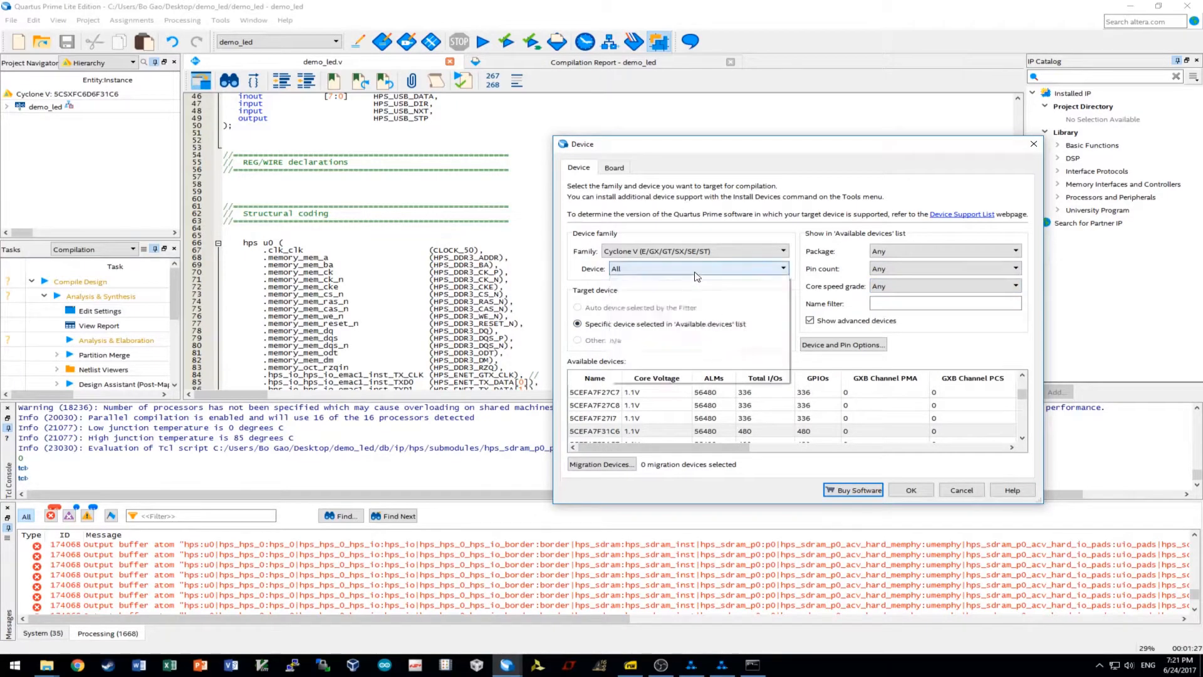
click(665, 337)
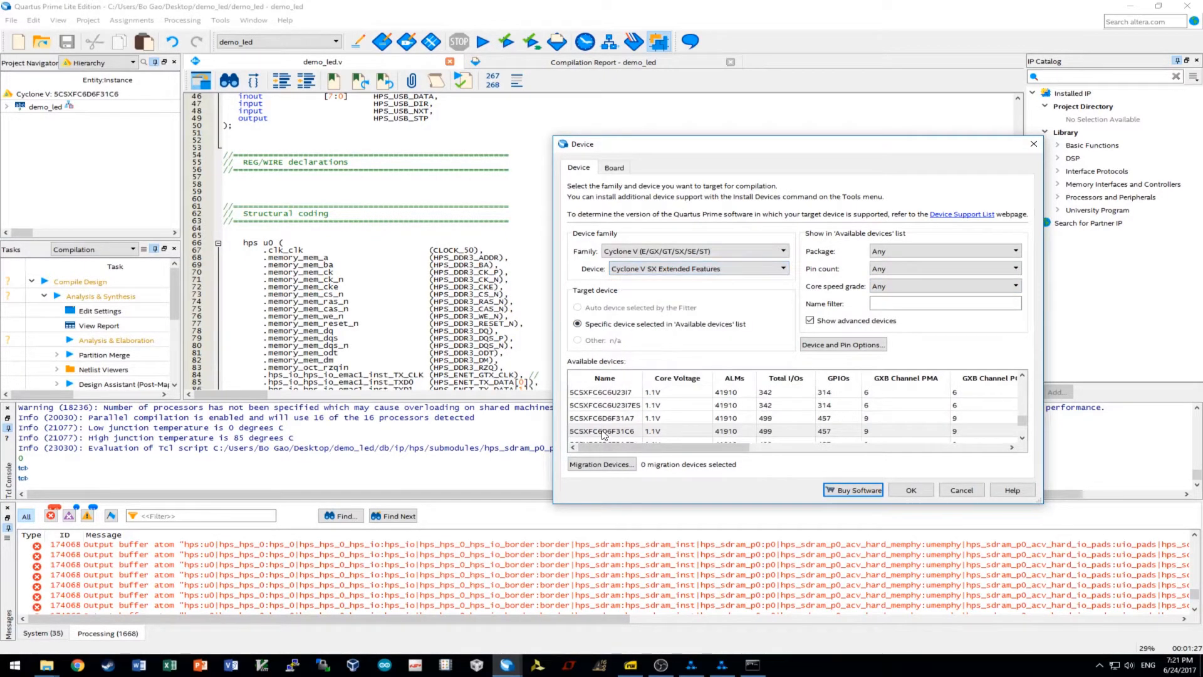
click(625, 431)
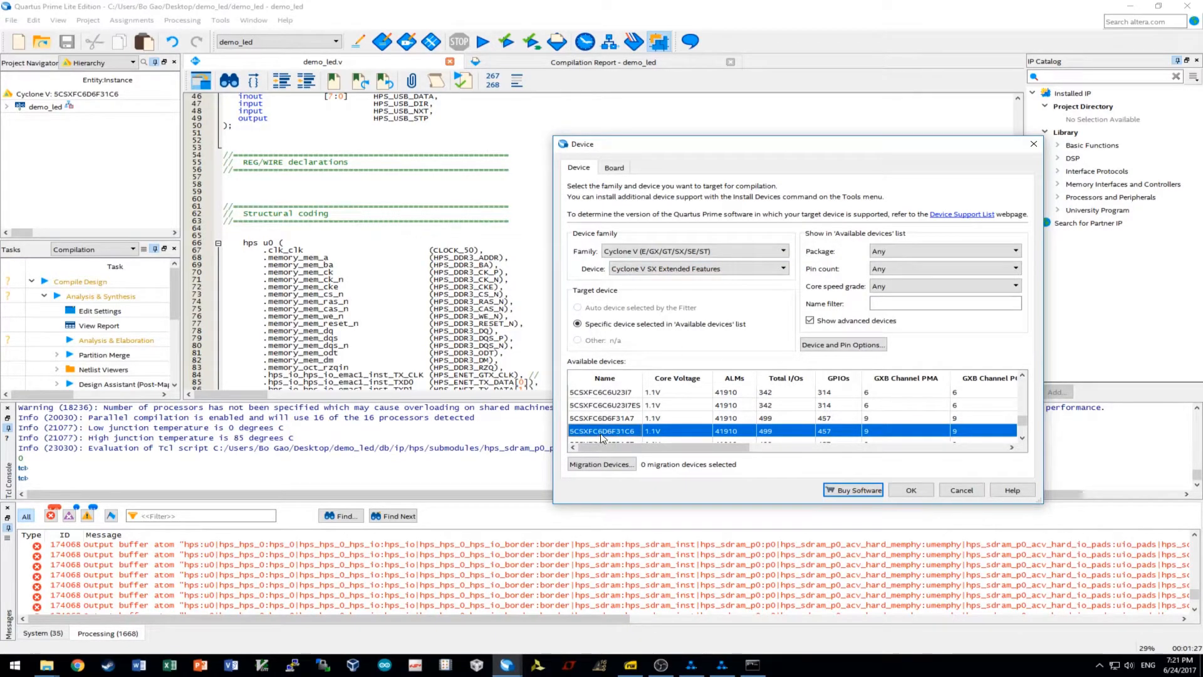
Reserve all unused pins as input tri-stated and confirm the device settings.
click(848, 346)
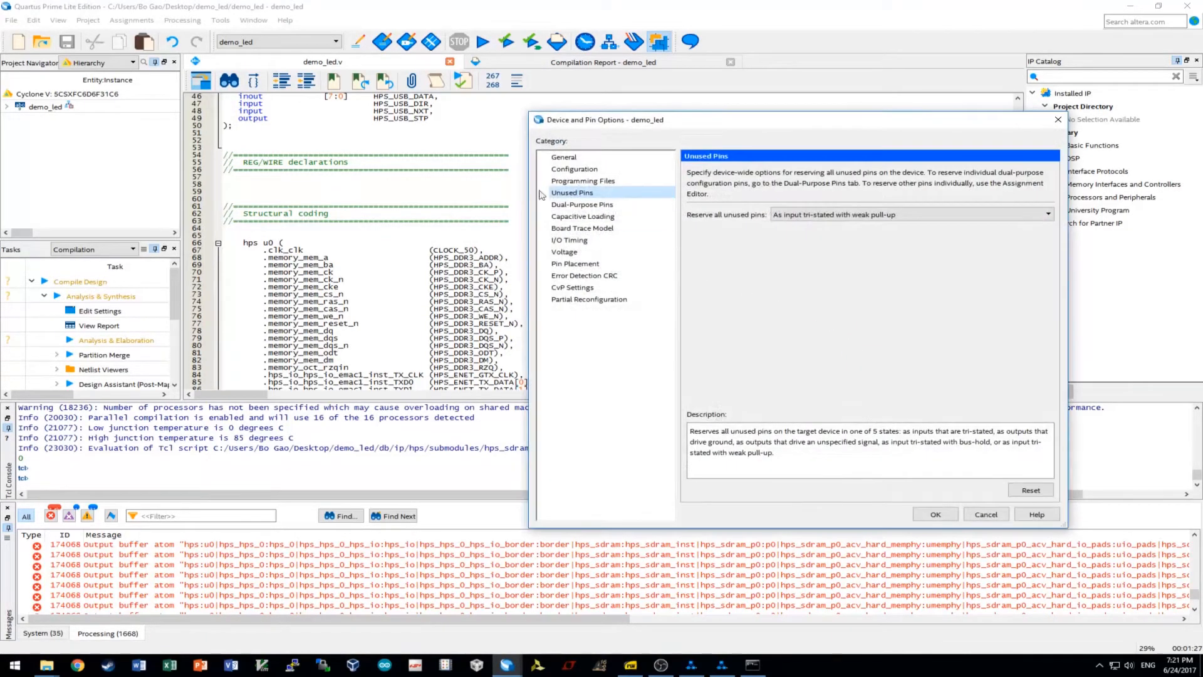
click(785, 216)
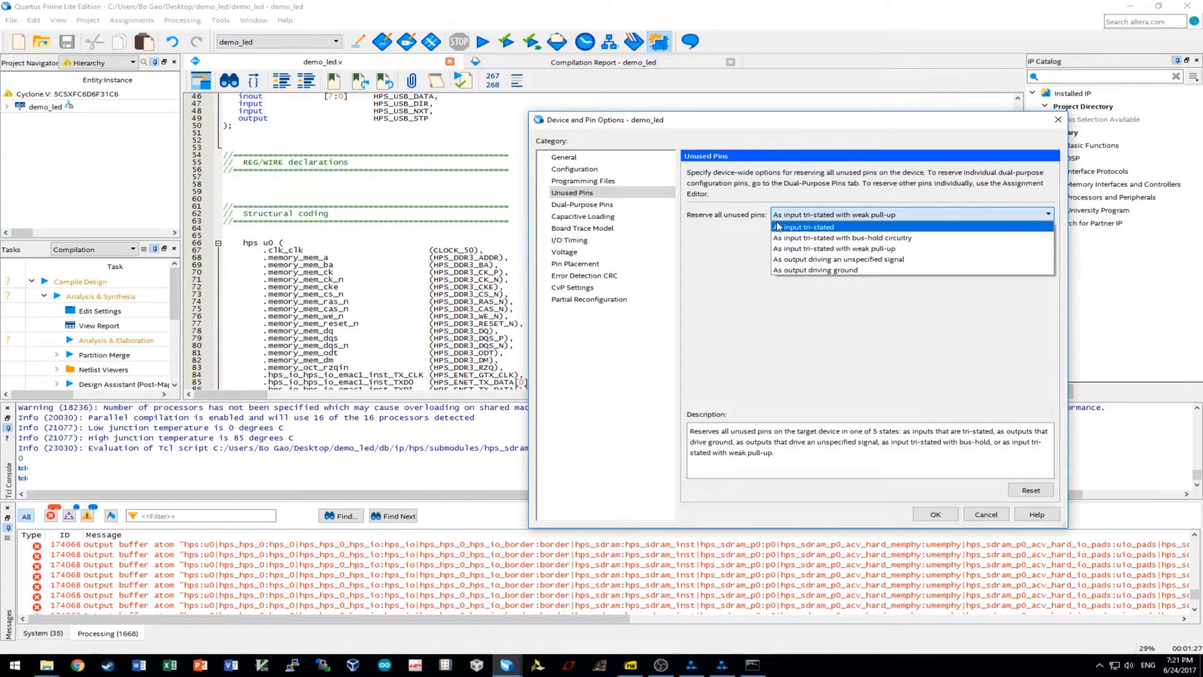
click(841, 228)
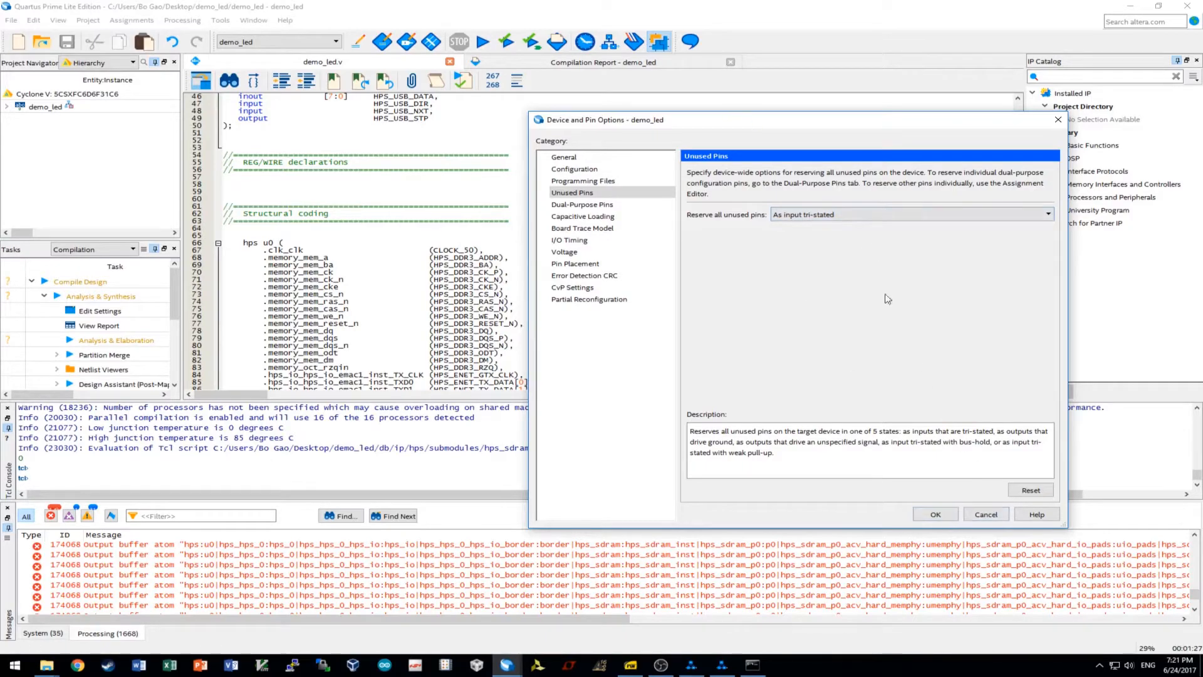
click(936, 514)
click(932, 493)
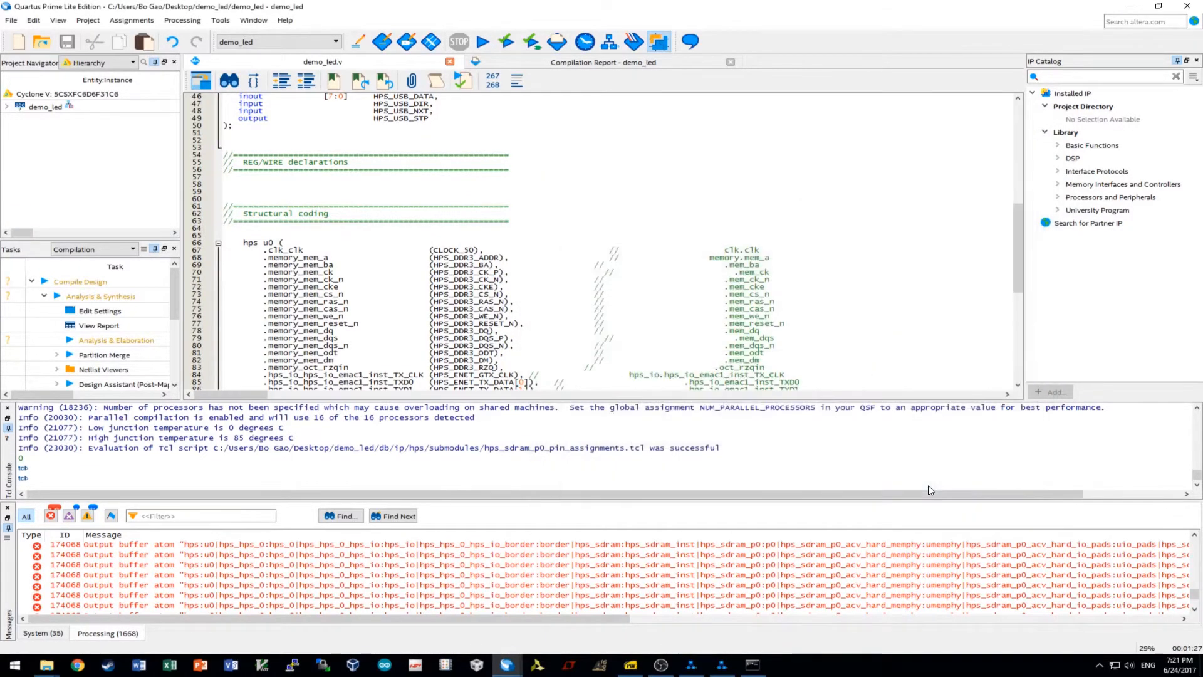
Start a full compilation, then review All Pins in Pin Planner, with CLOCK_50 at PIN_AF14.
click(483, 41)
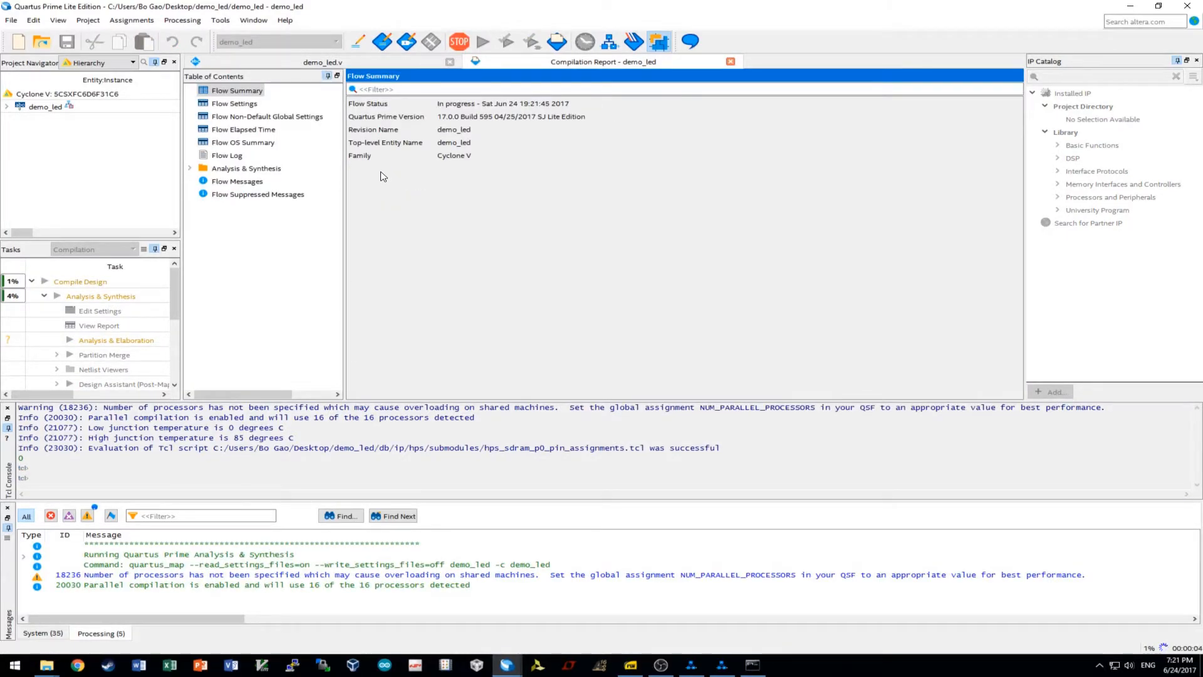
click(407, 42)
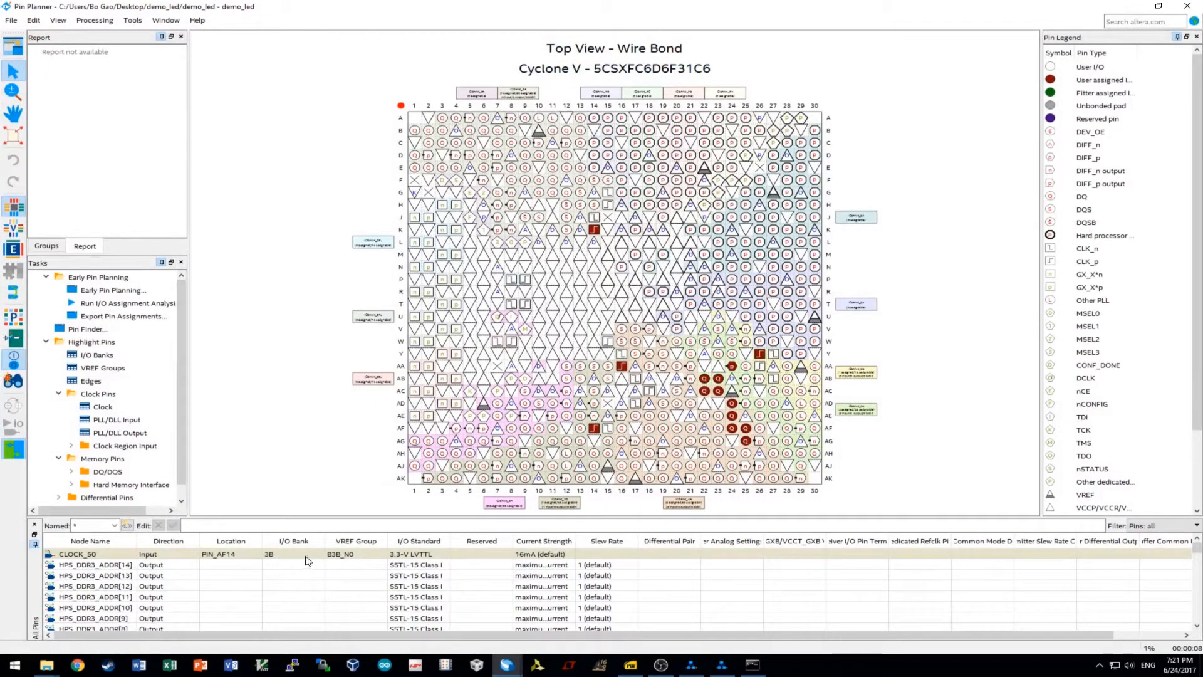
click(215, 554)
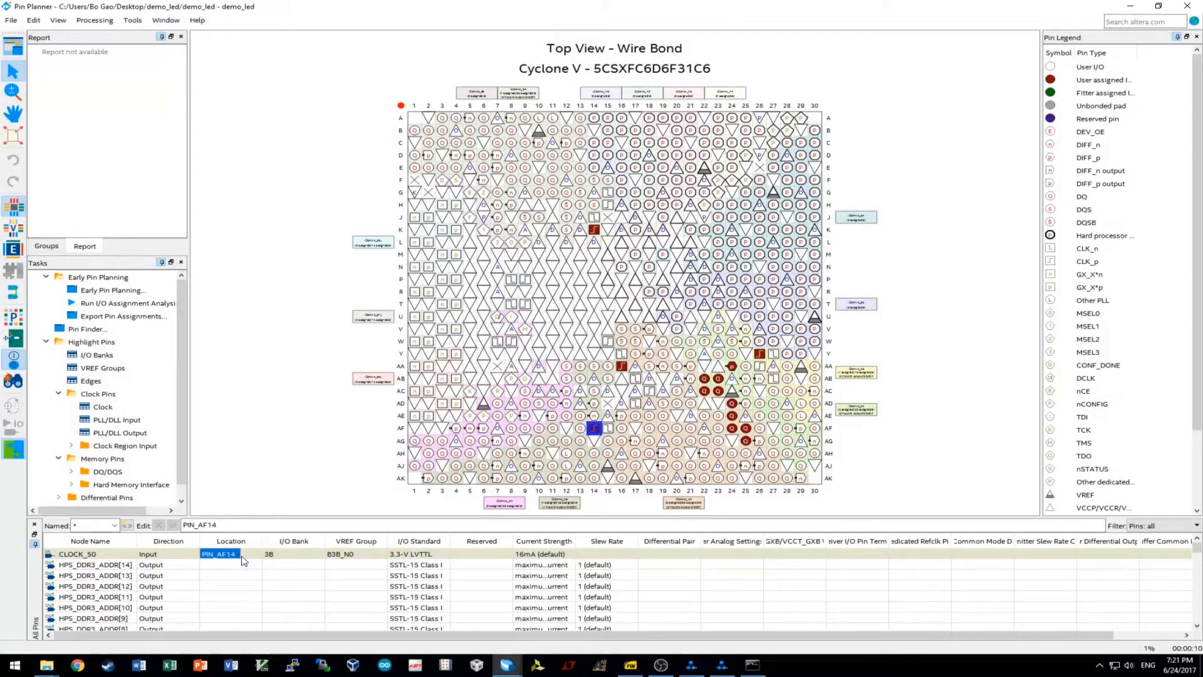
scroll(245, 560, down, 20)
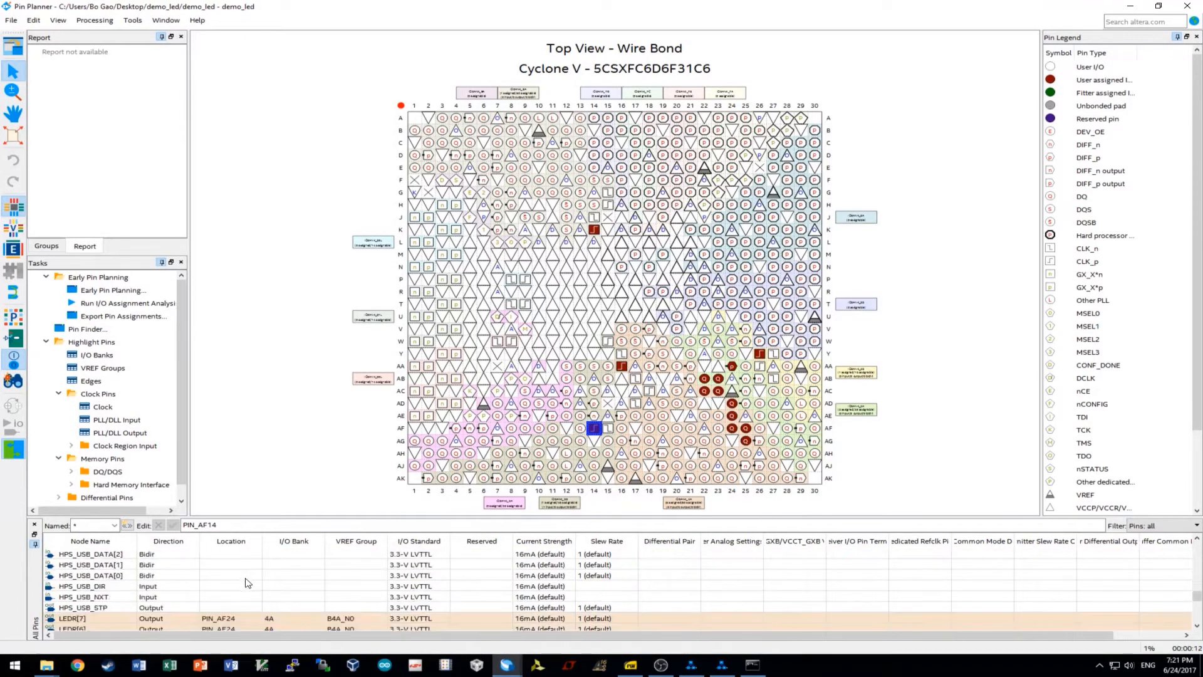
scroll(249, 582, down, 10)
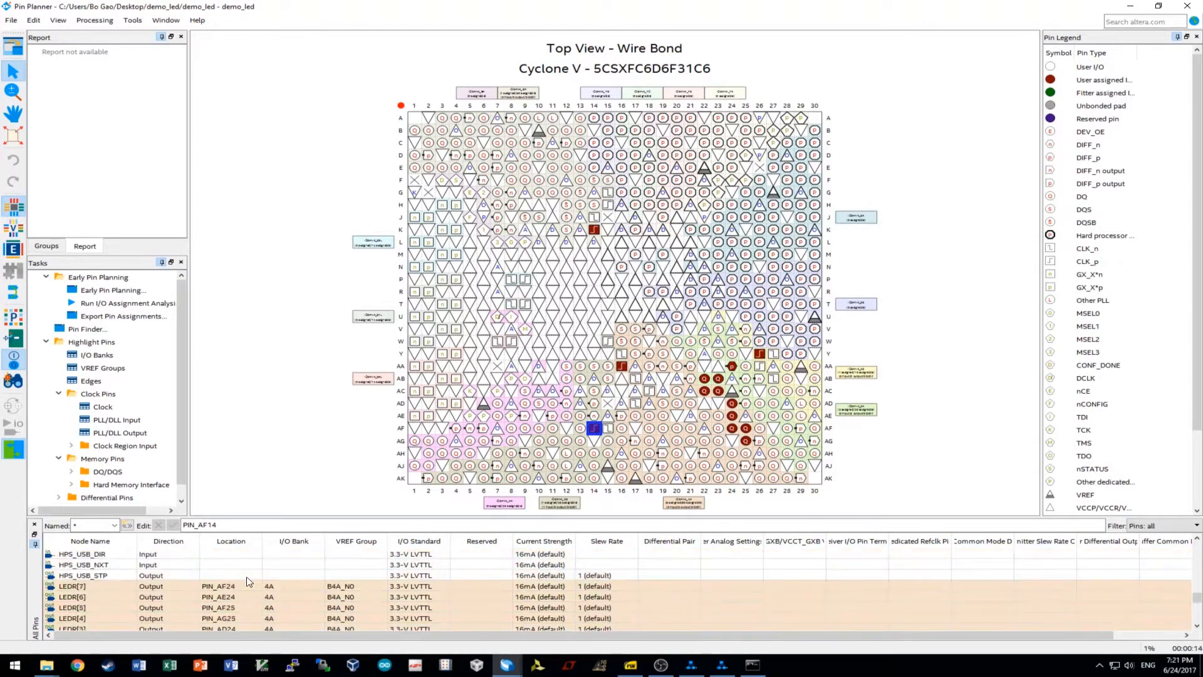
scroll(249, 571, down, 10)
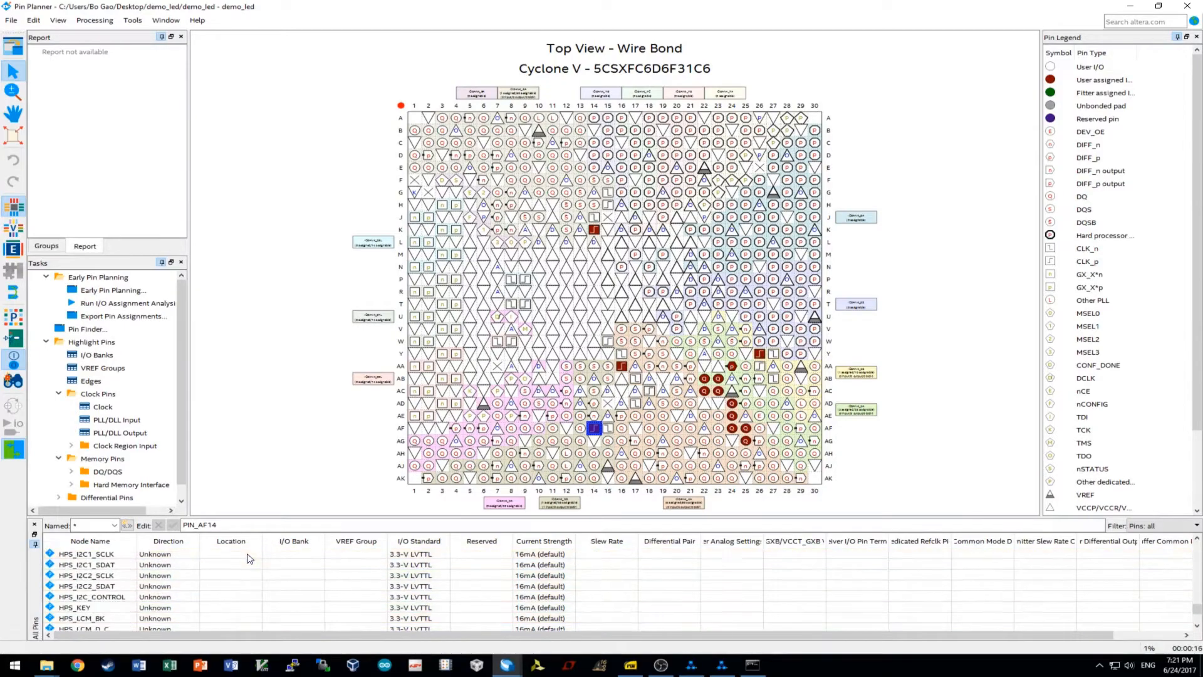
scroll(250, 559, down, 3)
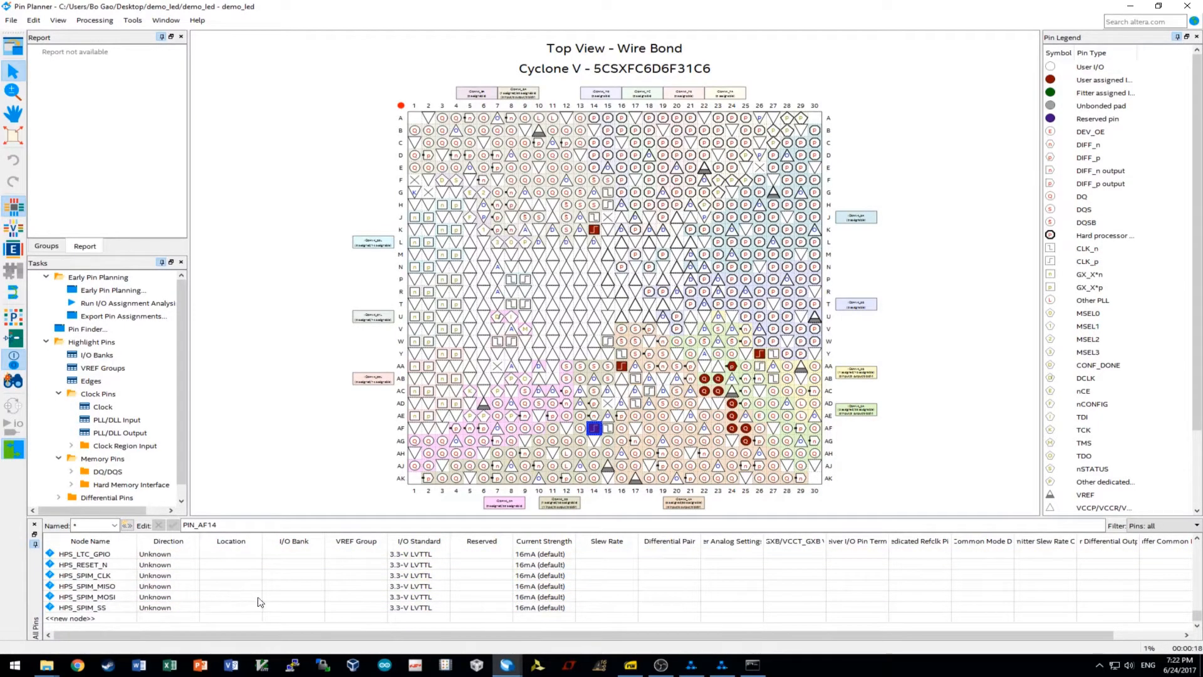
scroll(249, 603, up, 10)
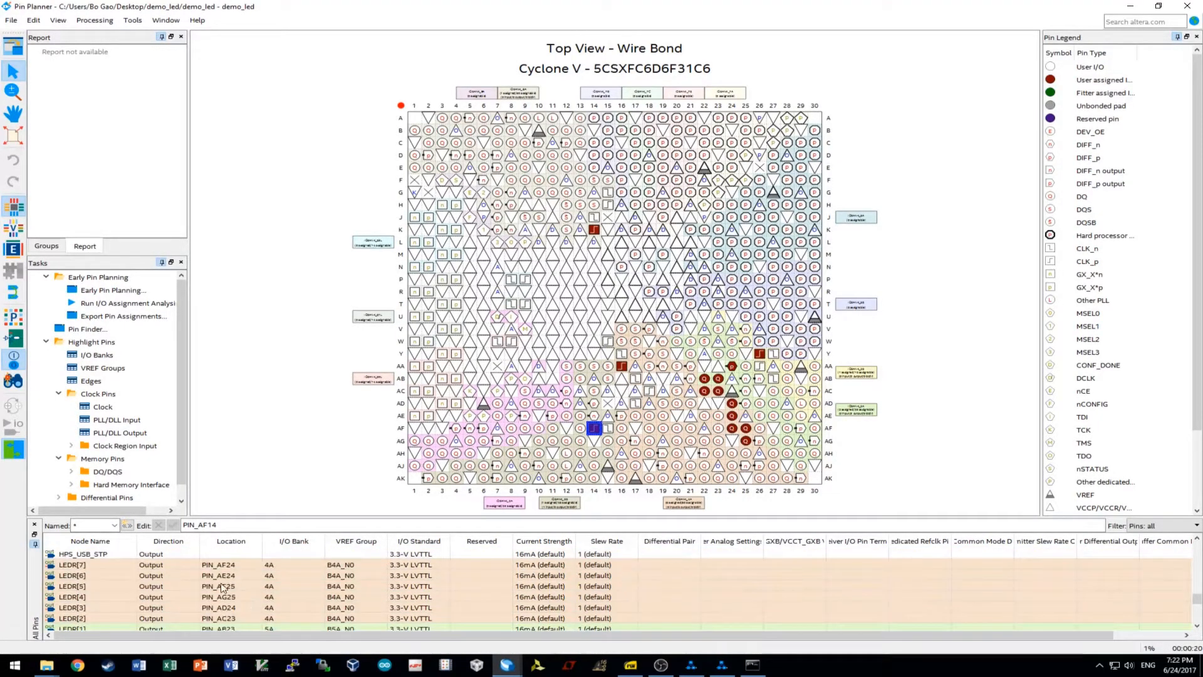
scroll(244, 604, down, 5)
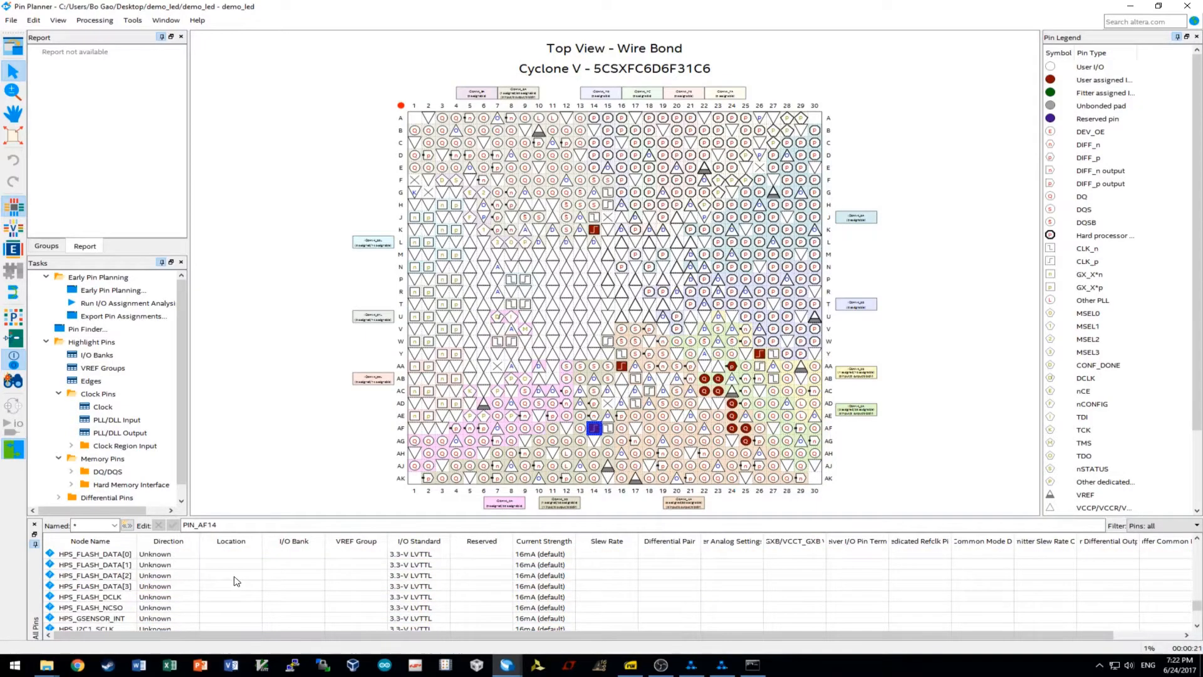
Close Pin Planner, stop the running compilation, and reopen Pin Planner.
click(1188, 6)
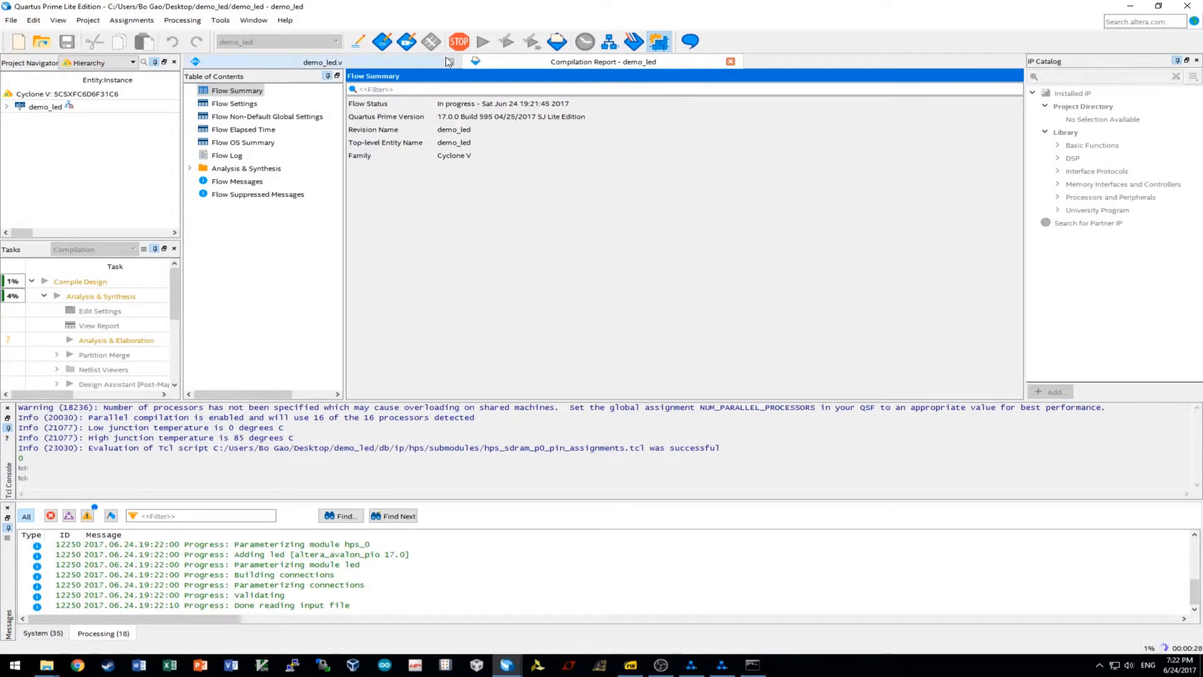
click(458, 42)
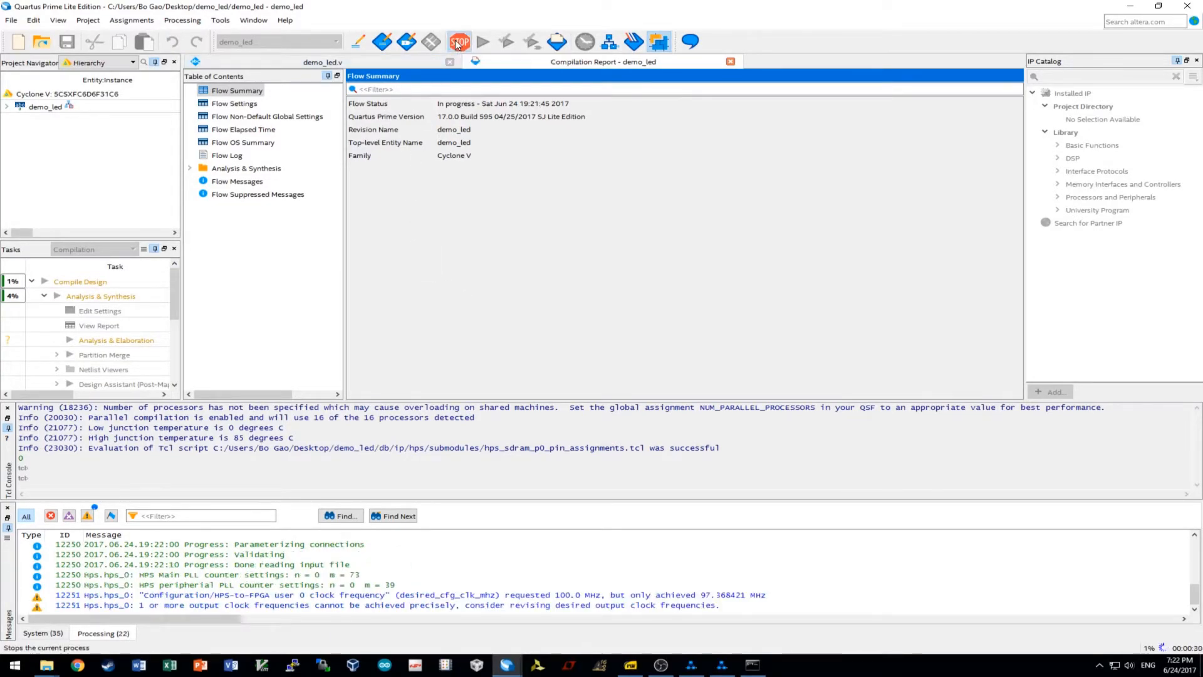
click(614, 340)
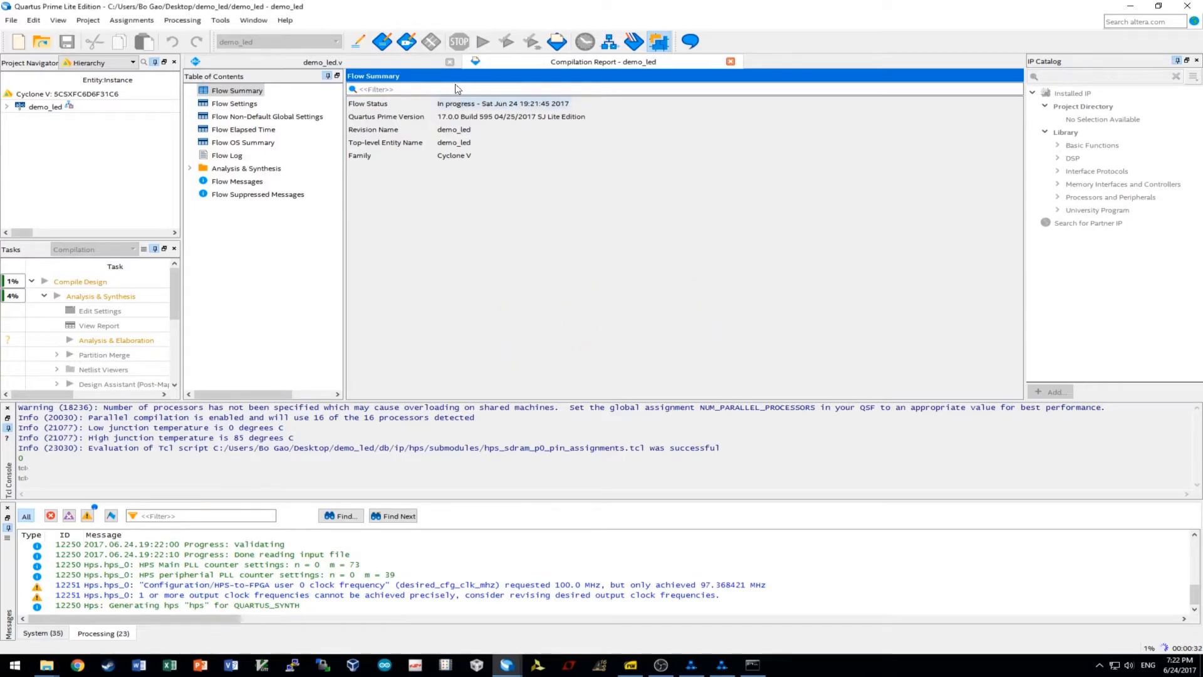
click(406, 42)
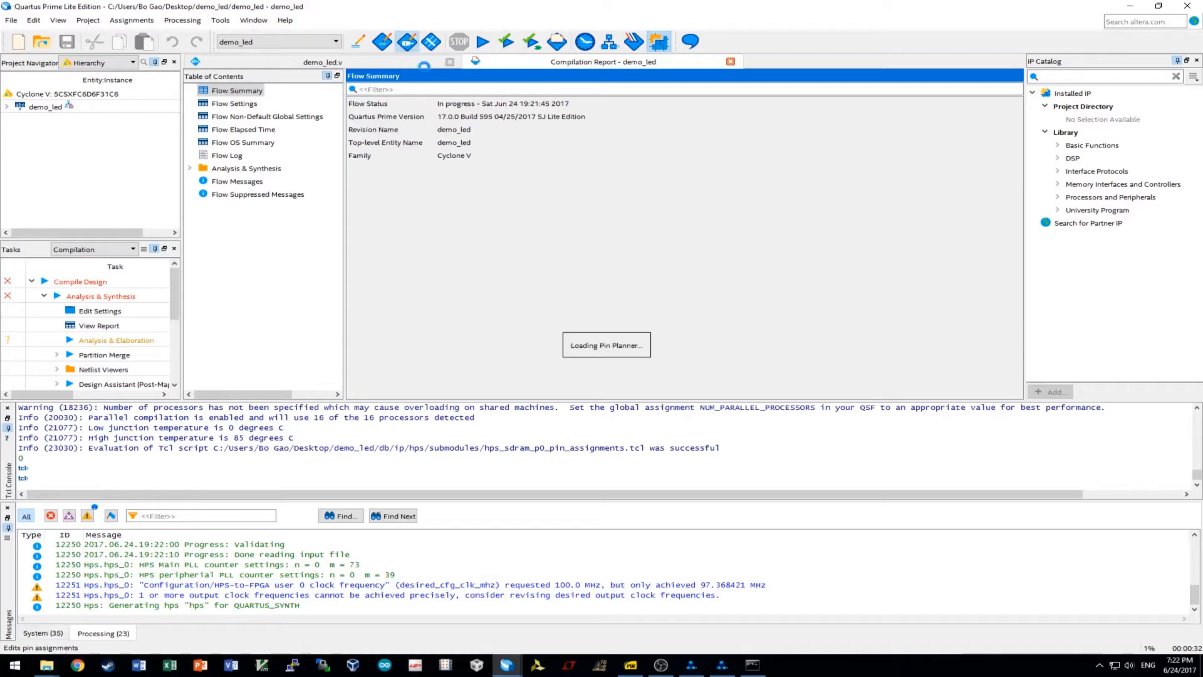
Delete the unassigned HPS pin entries from HPS_CONV_USB_N through HPS_SPIM_SS.
scroll(156, 602, down, 10)
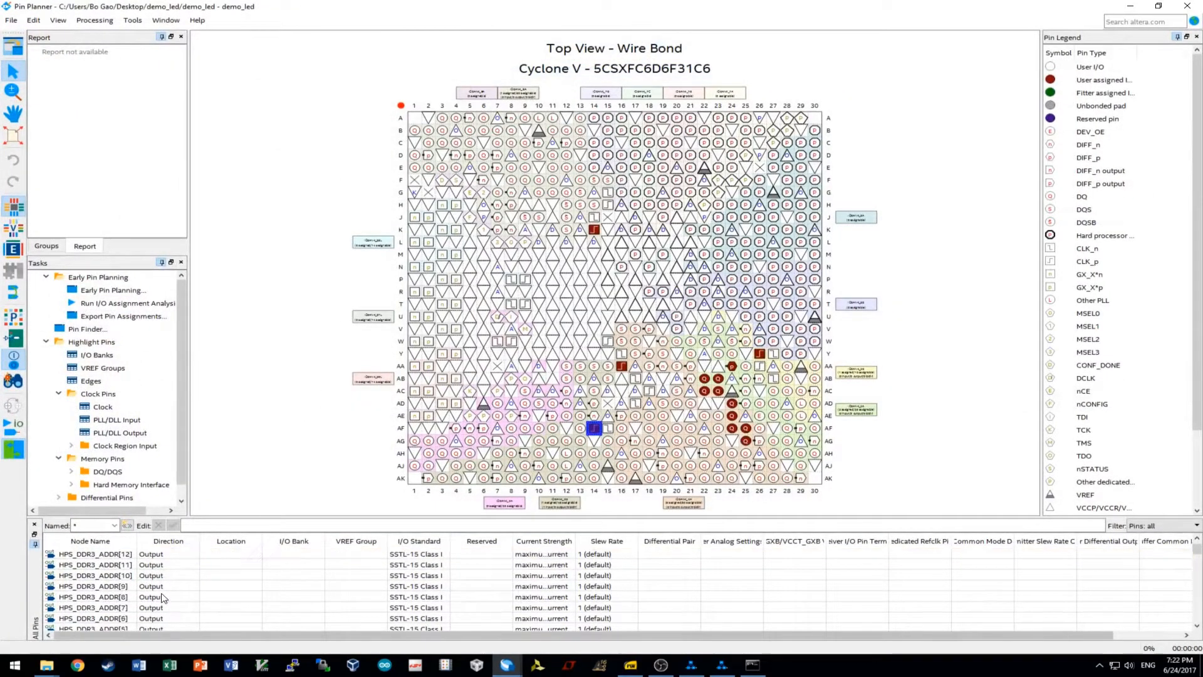
scroll(156, 602, down, 3)
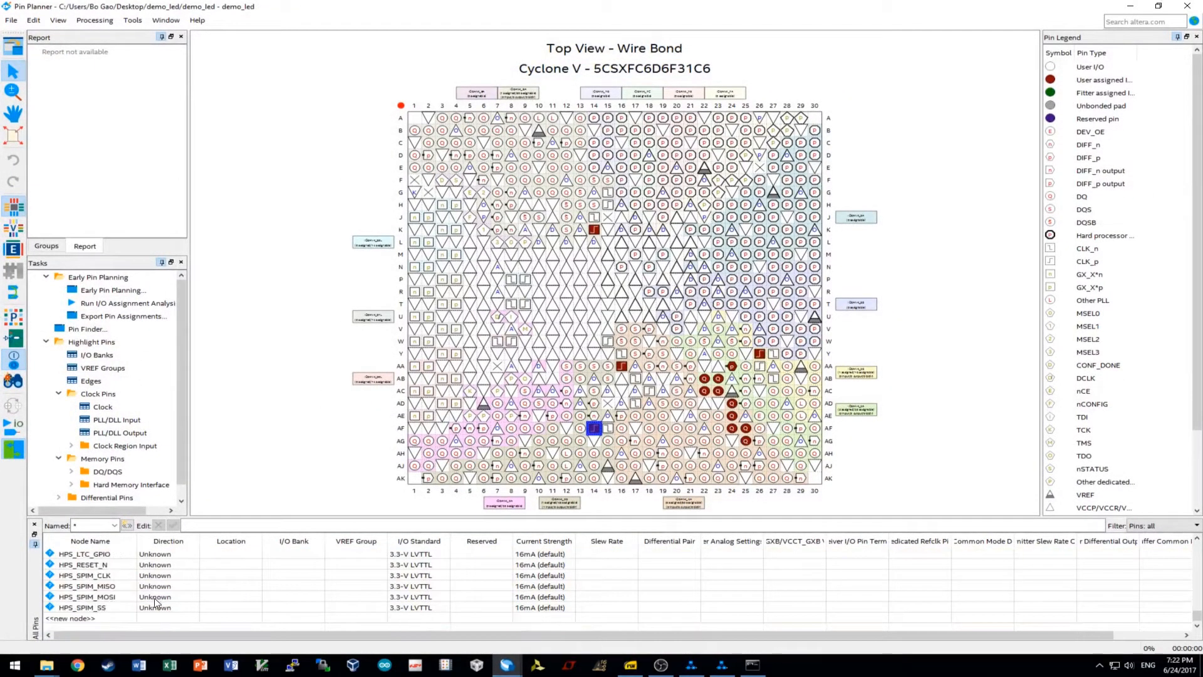
click(107, 607)
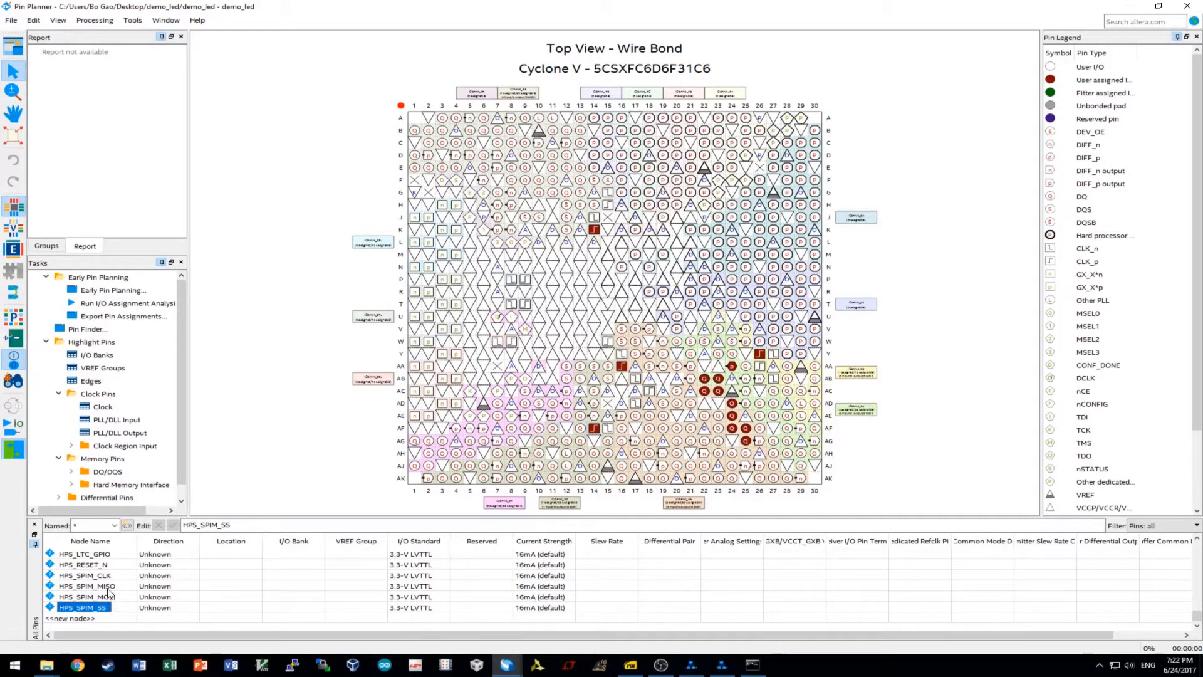
scroll(102, 583, up, 4)
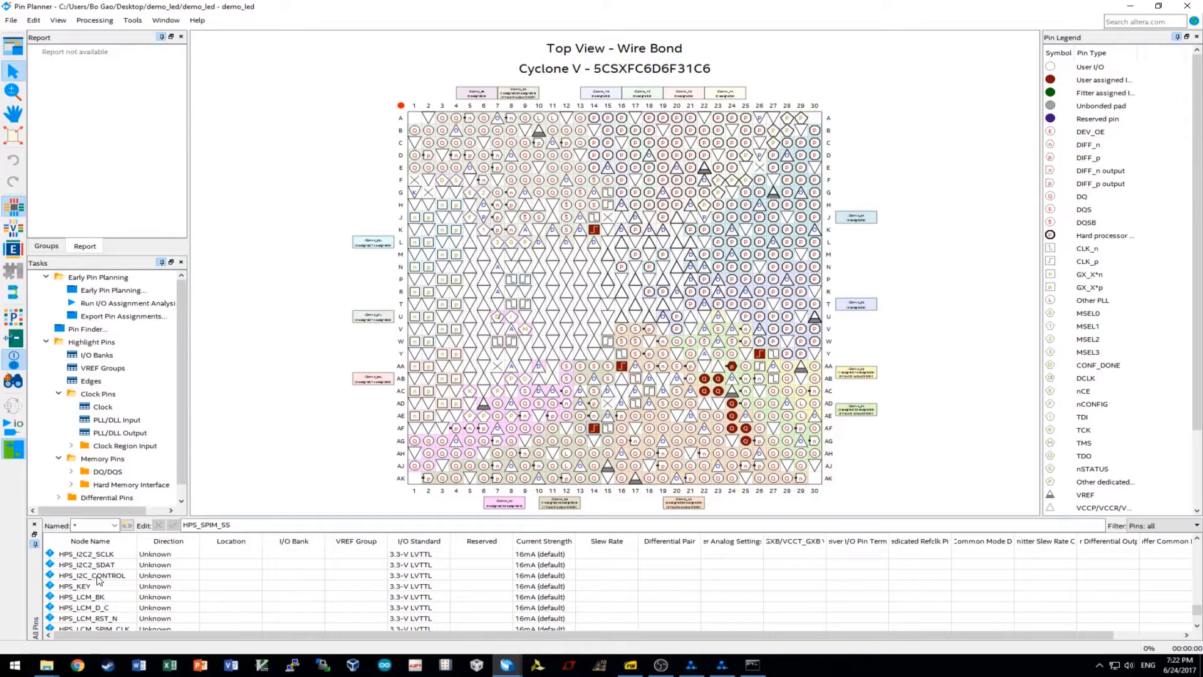
scroll(99, 580, up, 2)
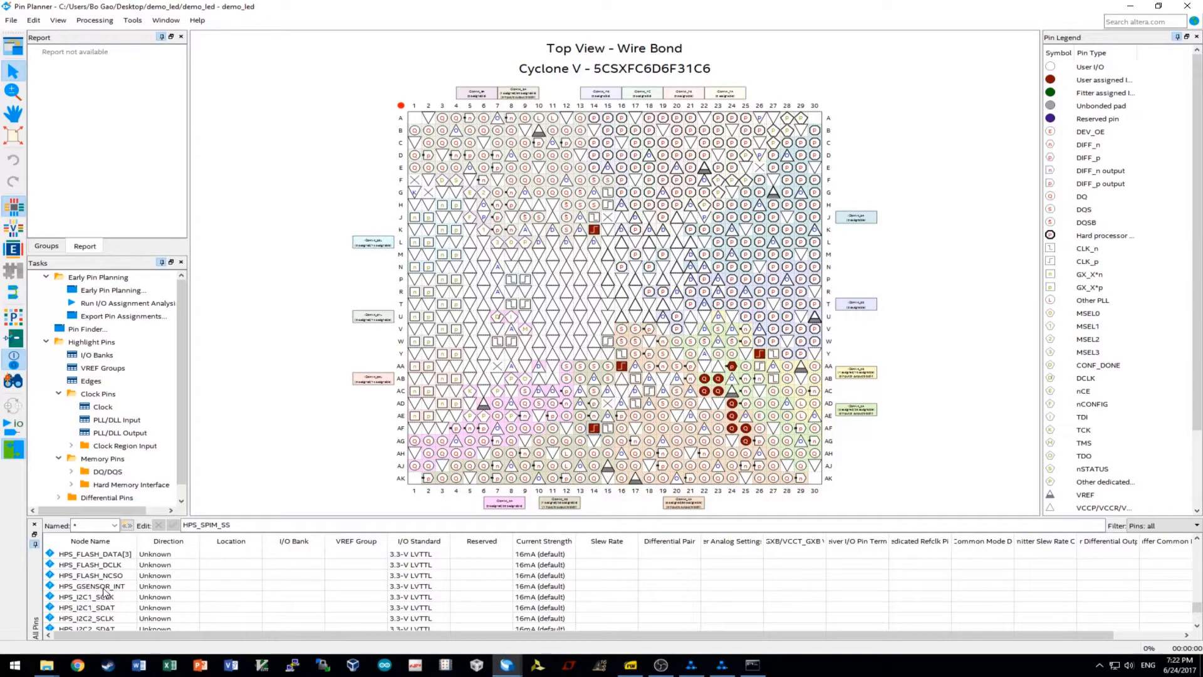
scroll(104, 593, up, 2)
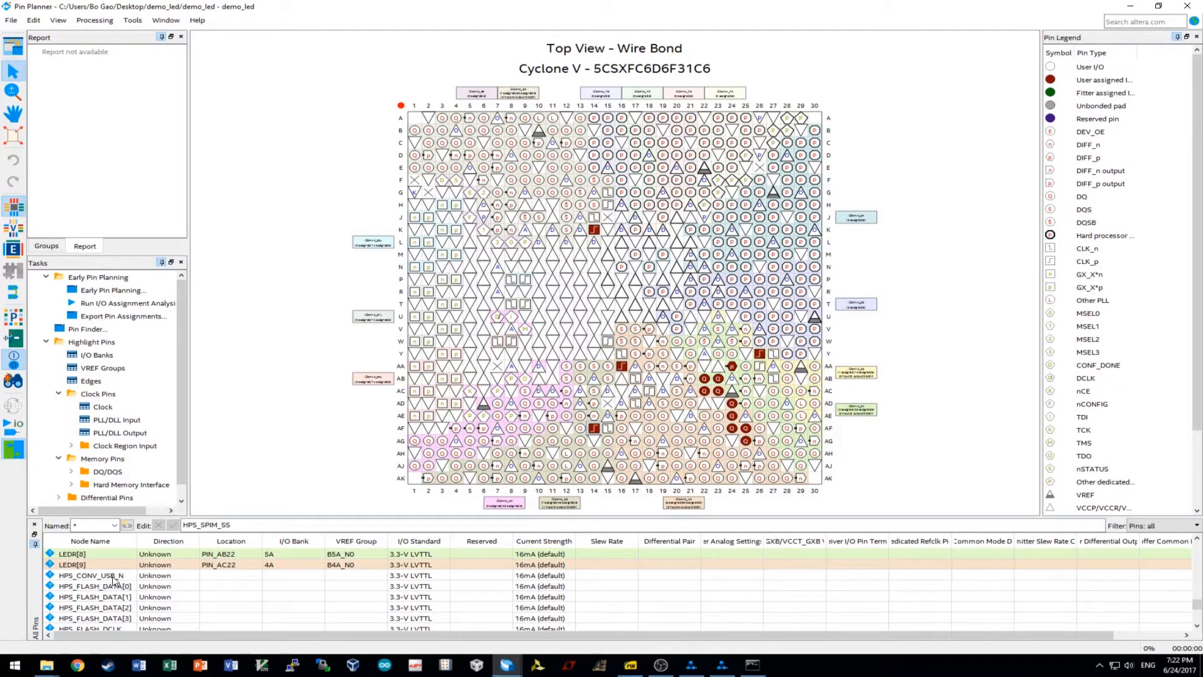
shift+click(113, 576)
key(Delete)
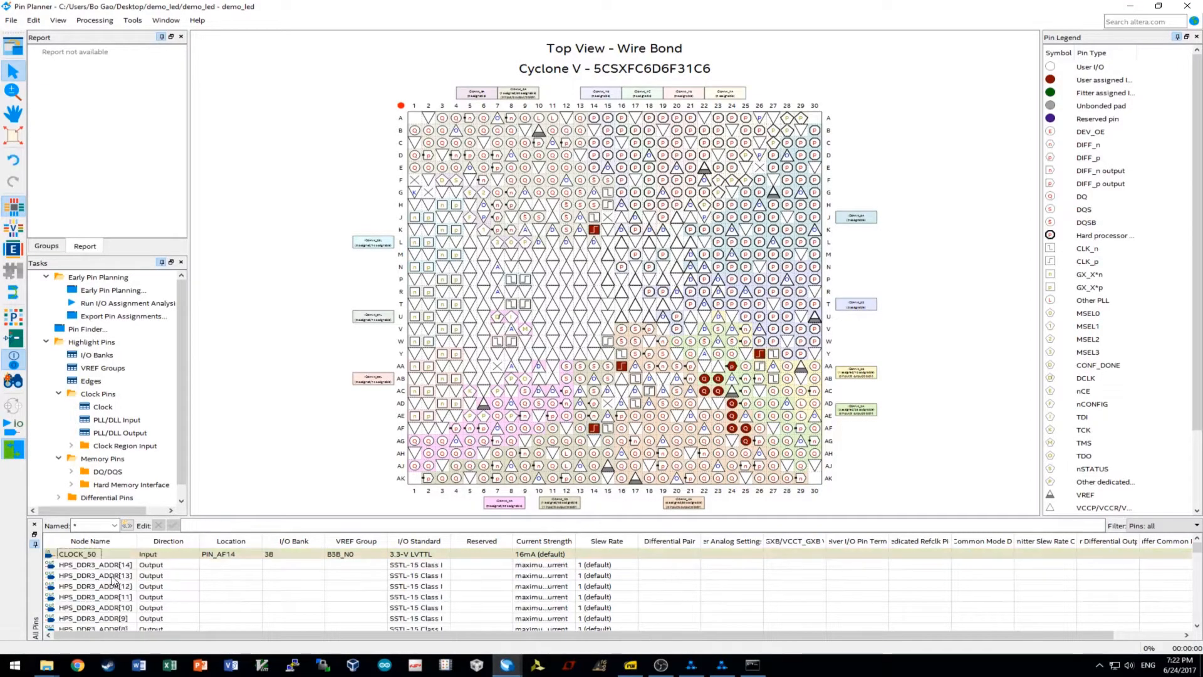
Delete the CLOCK2_50, CLOCK3_50 and CLOCK4_50 entries from the All Pins list.
scroll(129, 570, down, 20)
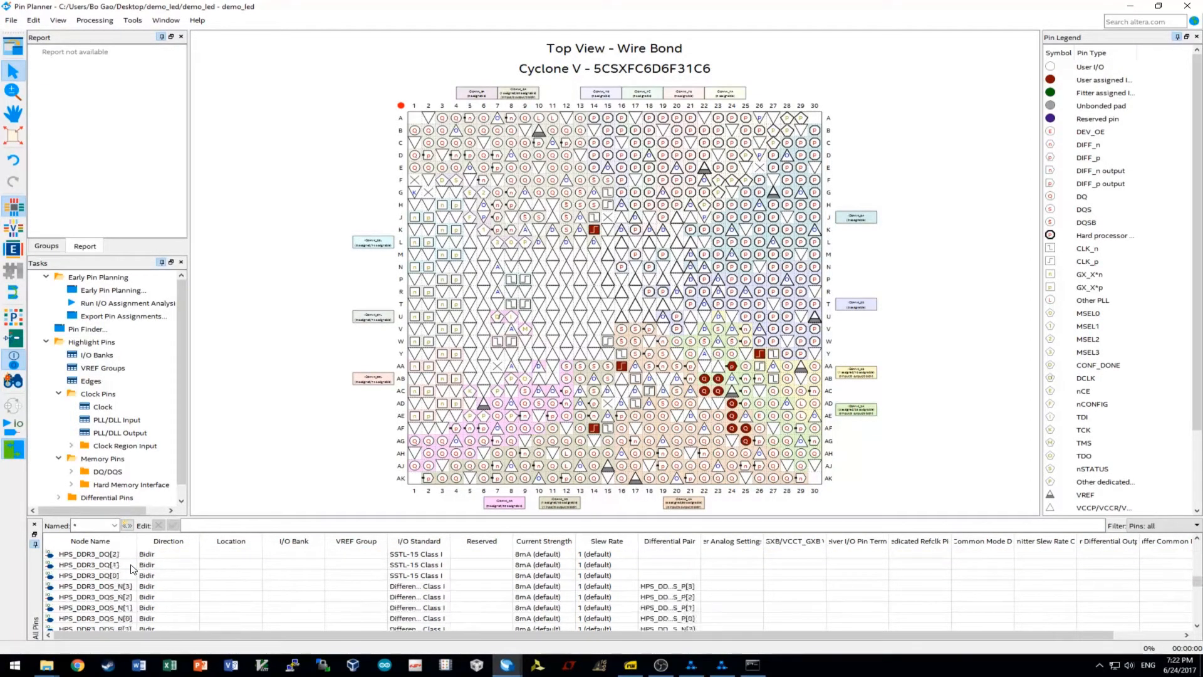
scroll(125, 574, down, 1)
click(110, 566)
shift+click(99, 586)
scroll(119, 592, up, 1)
scroll(116, 591, up, 20)
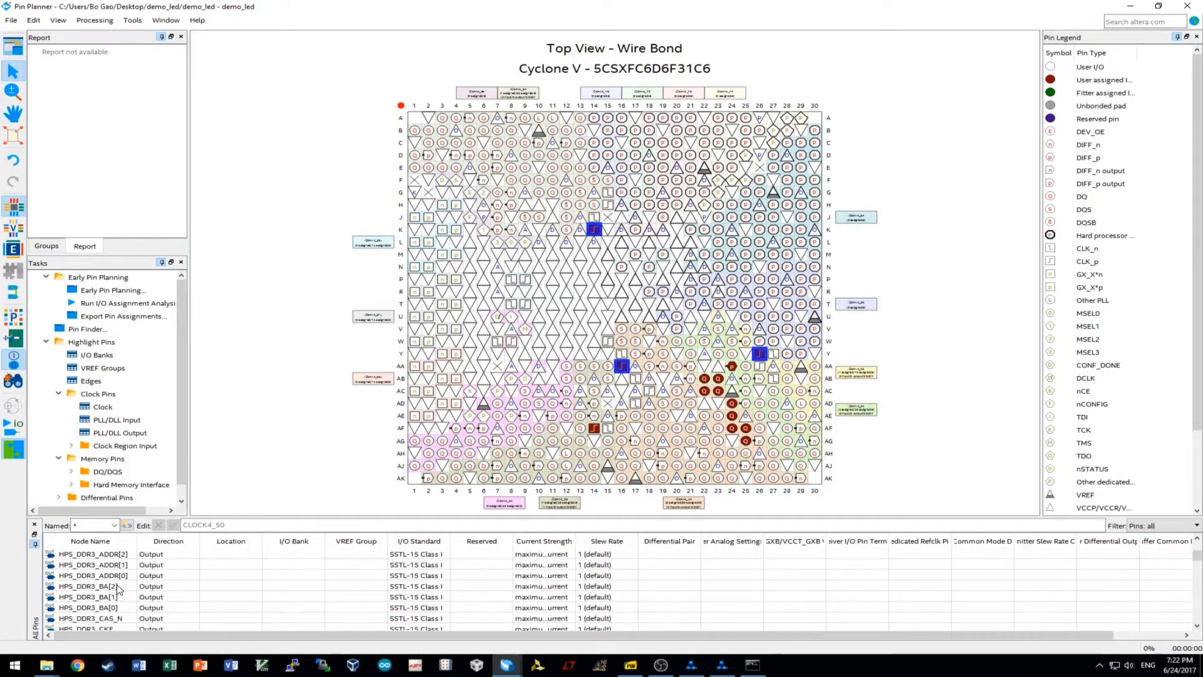
scroll(118, 586, down, 20)
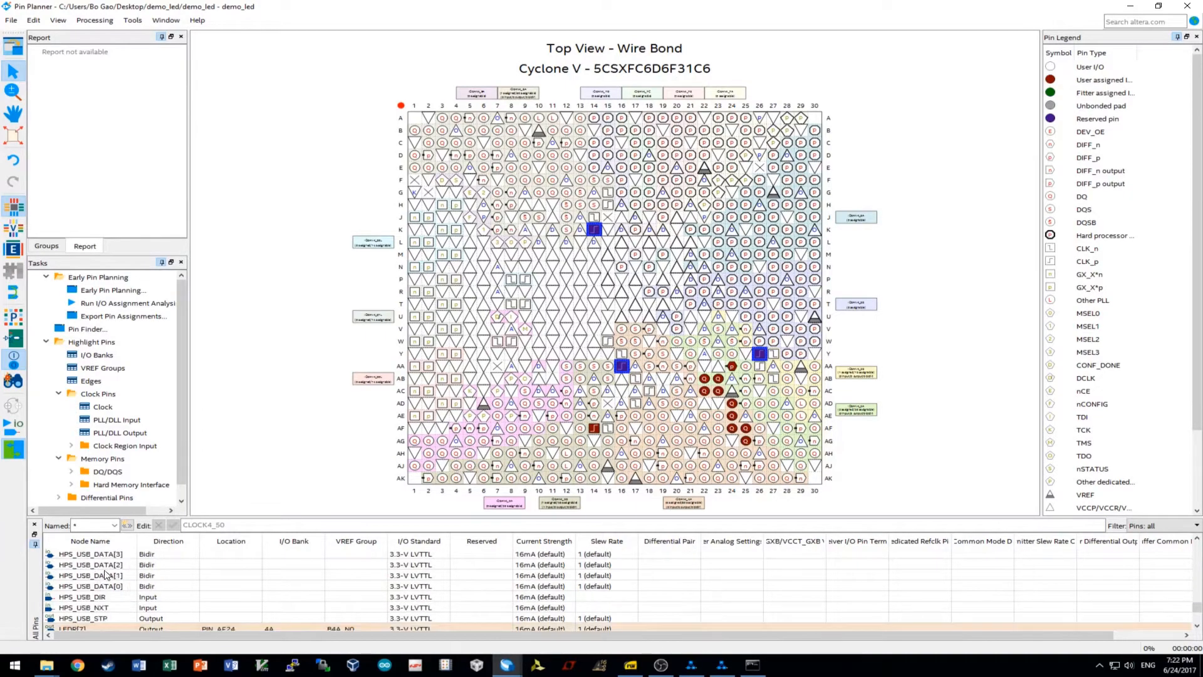
key(Delete)
key(Return)
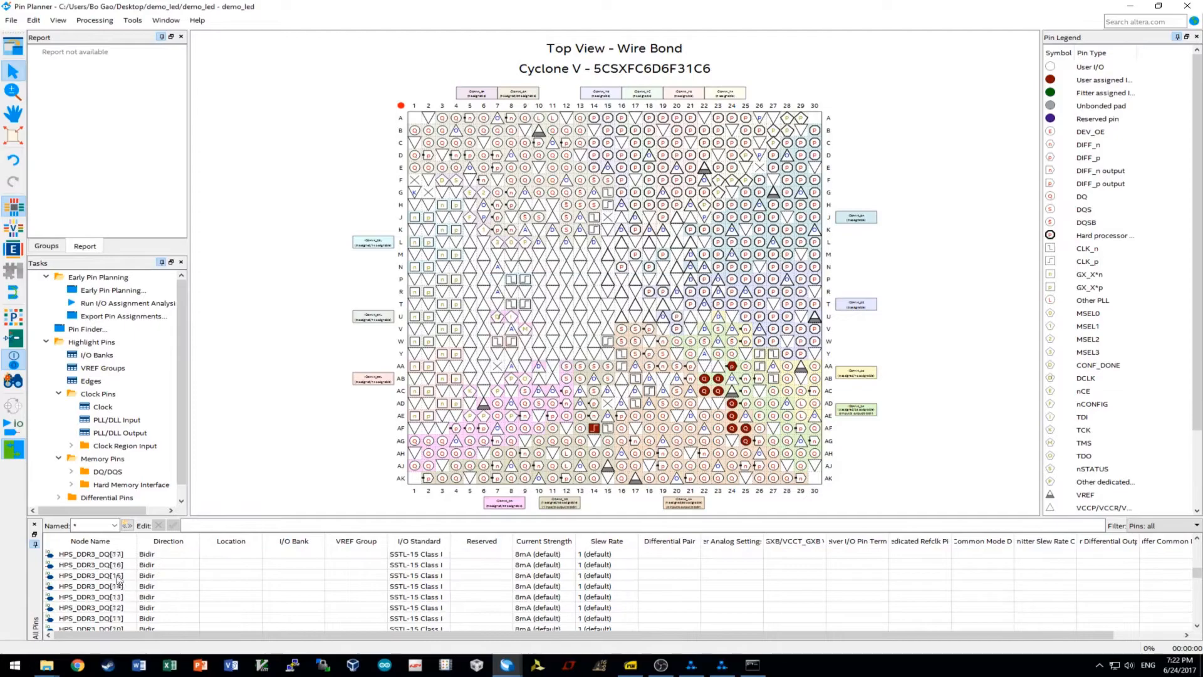
scroll(110, 602, down, 20)
scroll(93, 602, up, 2)
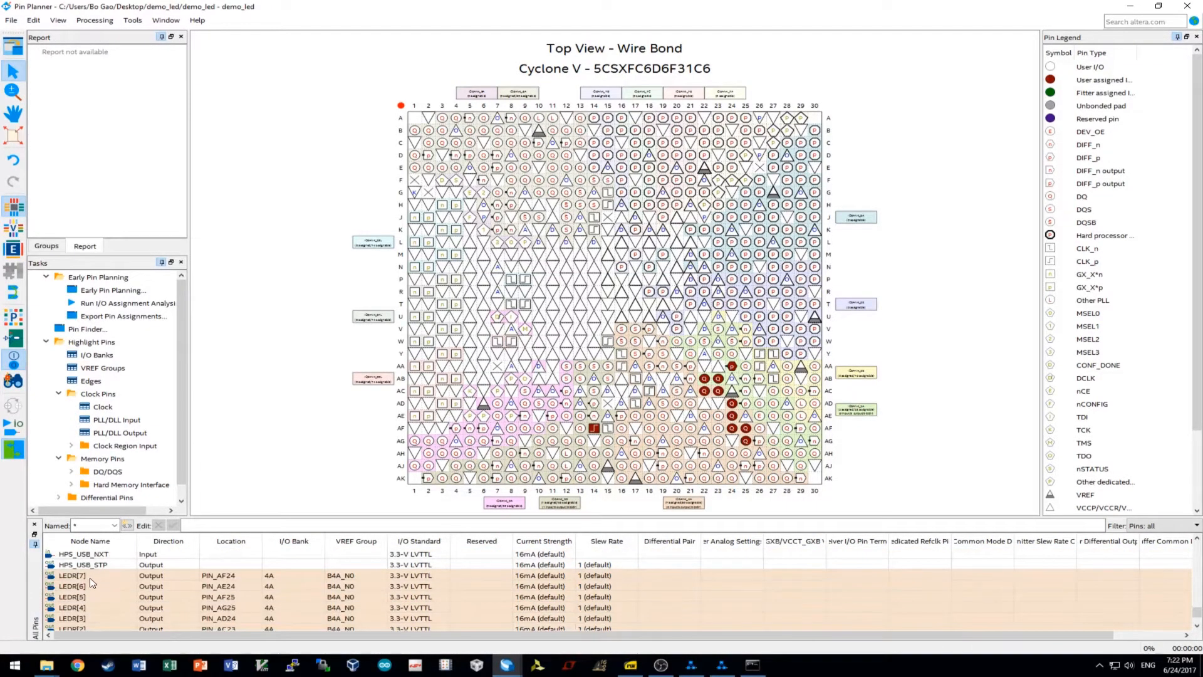
scroll(92, 582, down, 1)
scroll(95, 608, down, 1)
Delete the LEDR[8] and LEDR[9] pin entries.
click(88, 599)
shift+click(87, 608)
key(Delete)
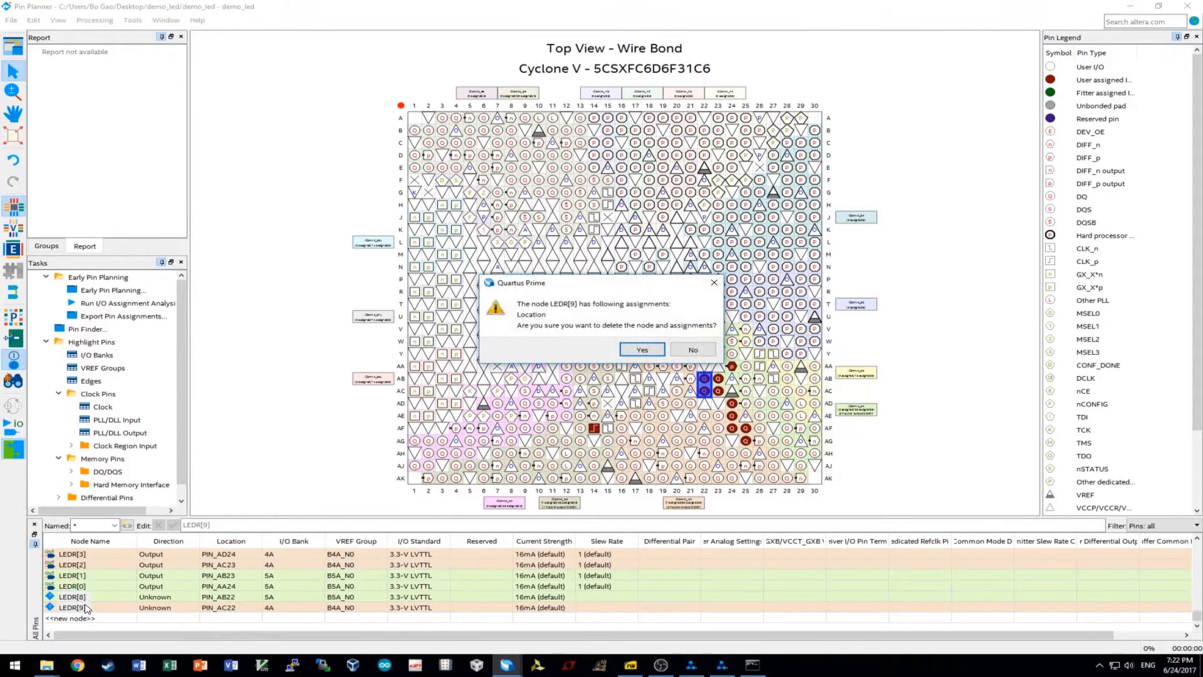
key(Return)
Close Pin Planner and start a fresh full compilation of demo_led.
scroll(137, 575, down, 20)
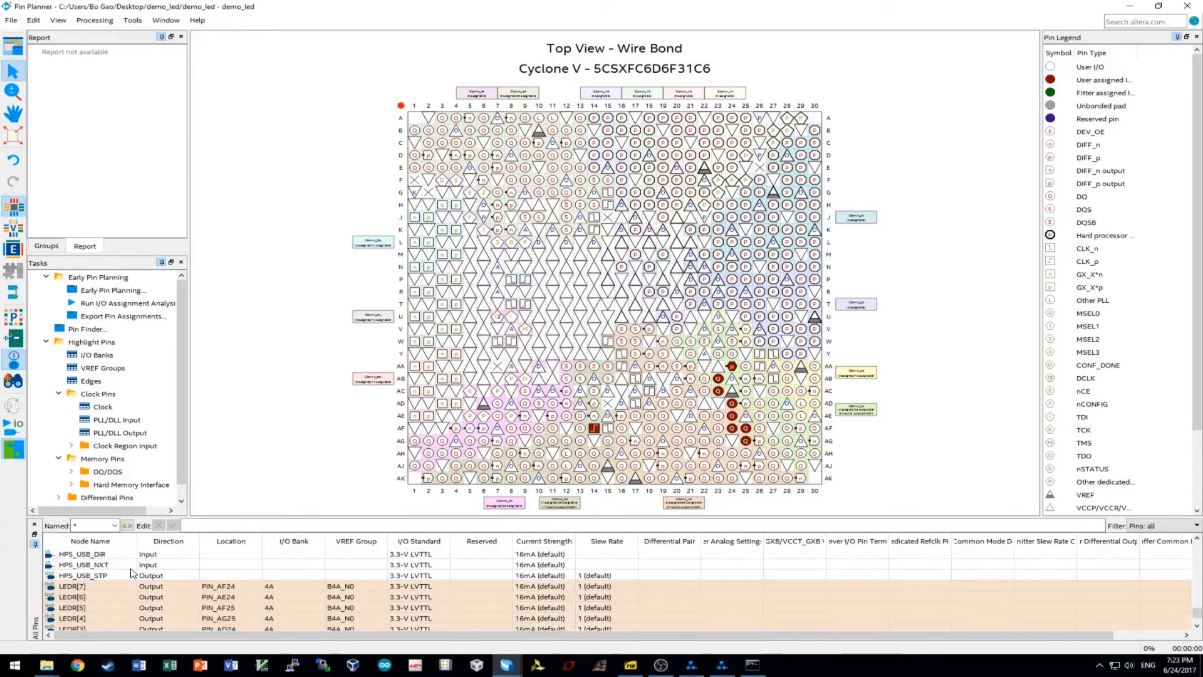
scroll(128, 583, up, 20)
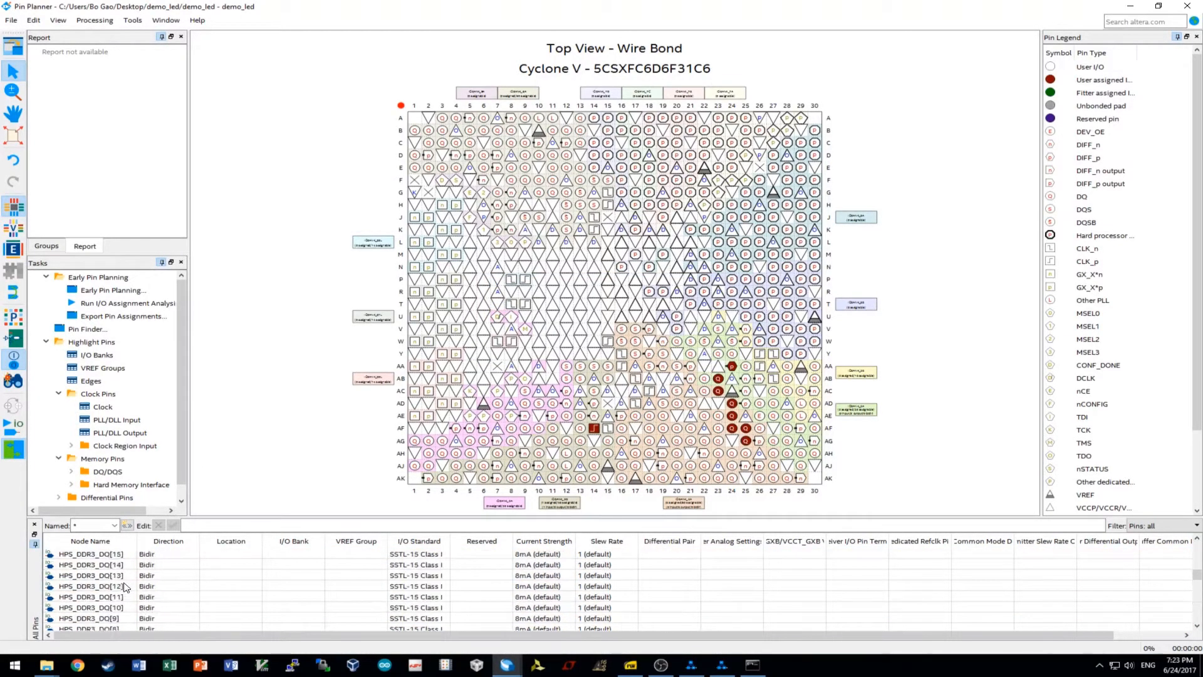
scroll(121, 586, down, 20)
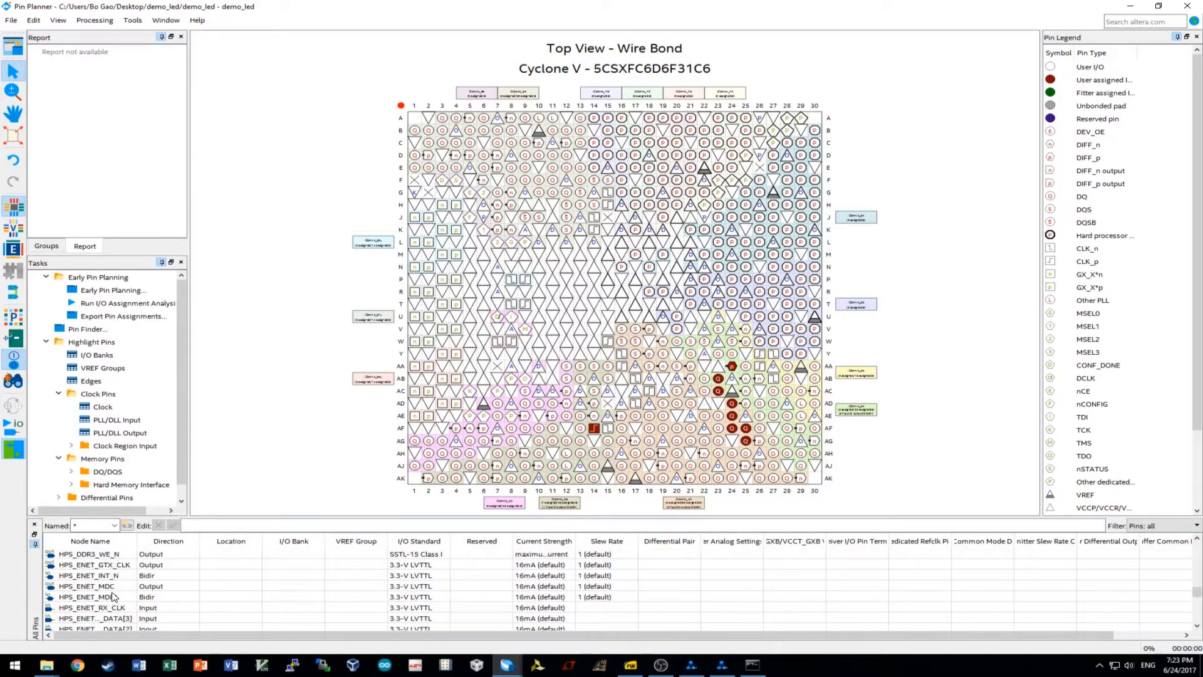
click(1188, 6)
click(482, 41)
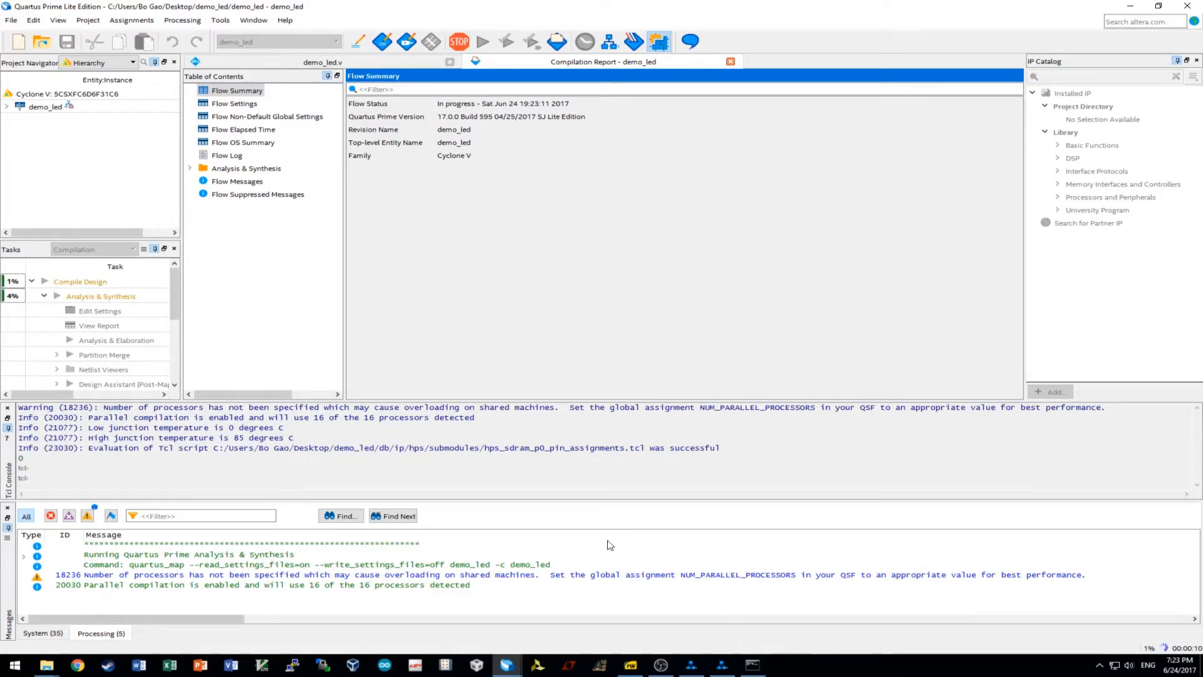
Run ./generate.sh in the embedded command shell to generate hps_0.h.
click(753, 665)
click(605, 366)
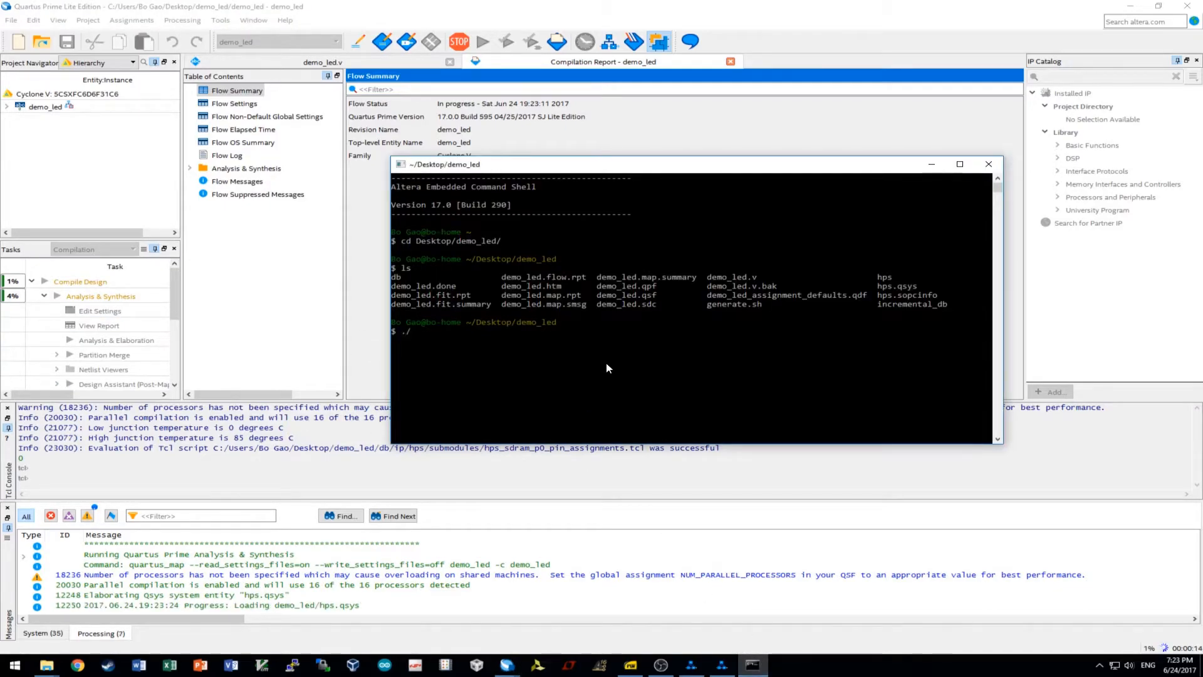
text(./generate.sh)
key(Return)
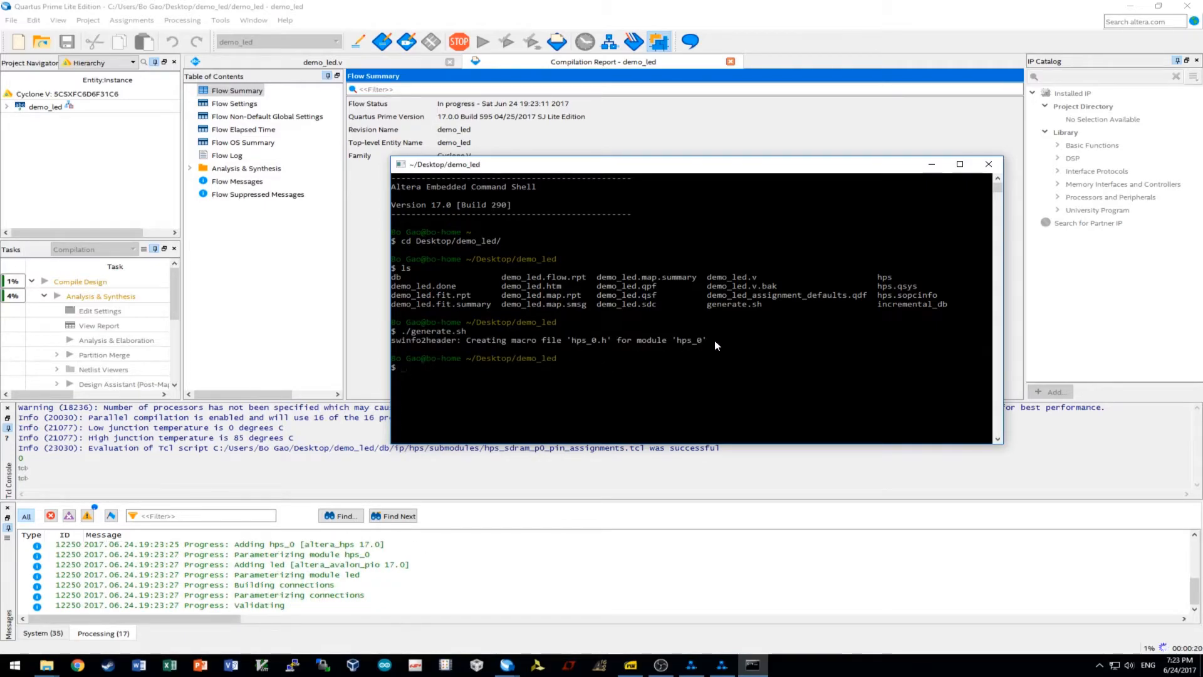
Open hps_0.h from the demo_led folder in Notepad++ and highlight the LED_BASE 0x0 line.
click(47, 665)
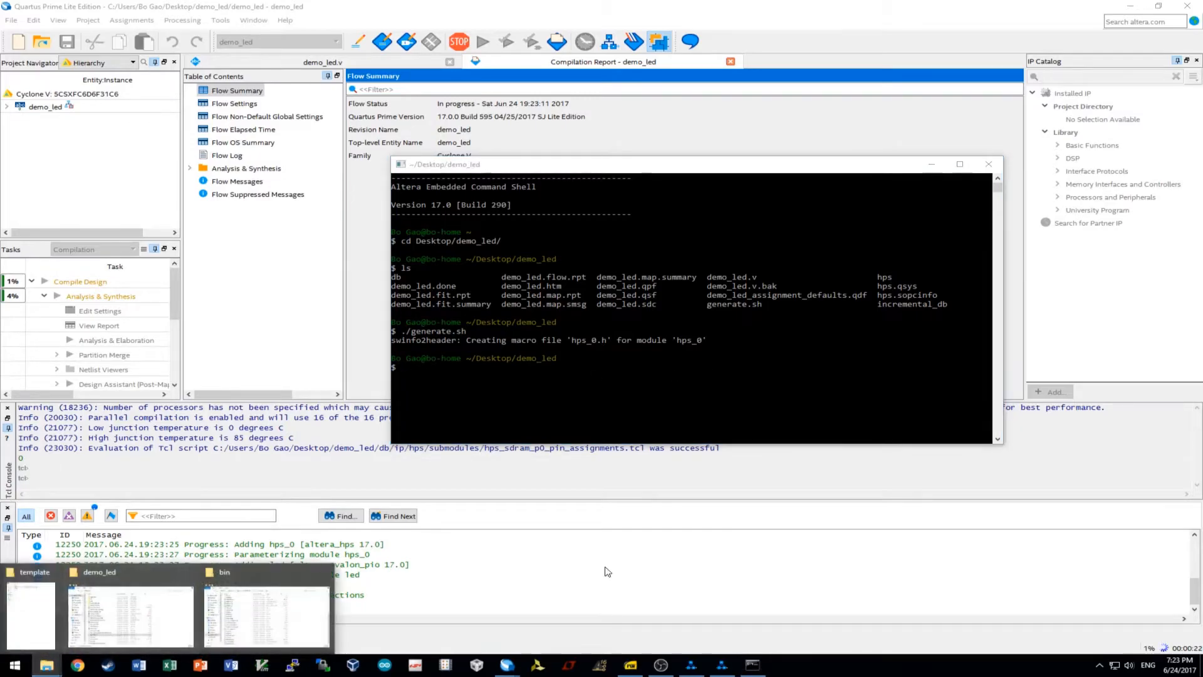
click(128, 614)
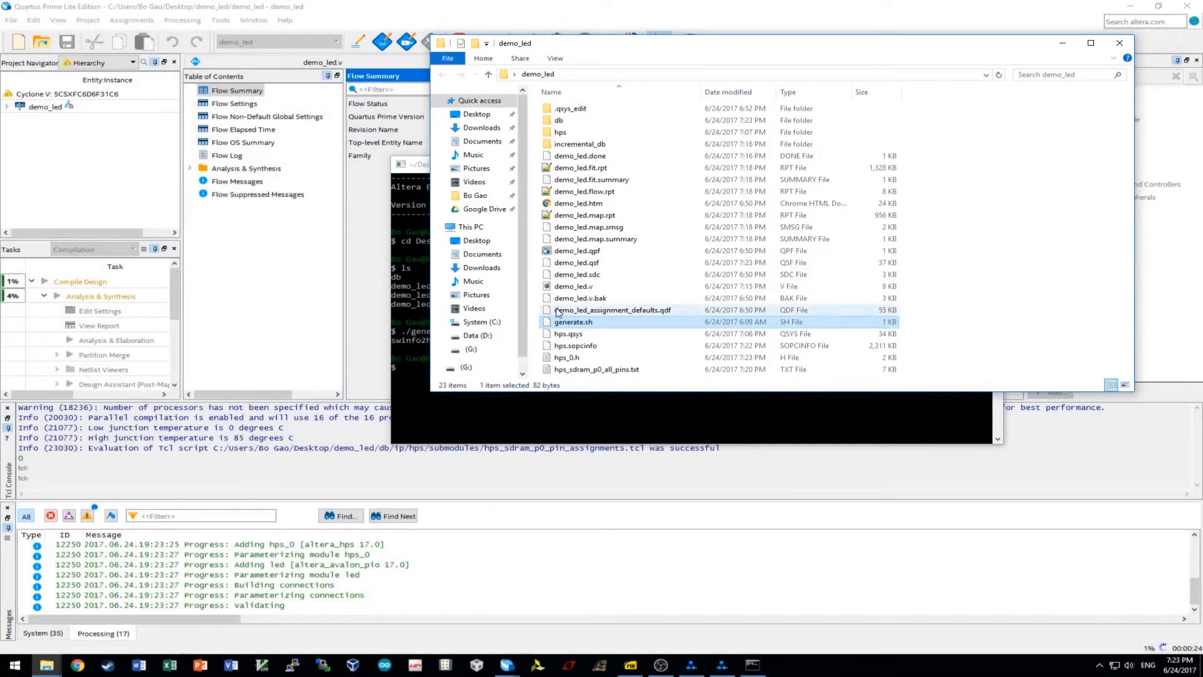
right_click(578, 362)
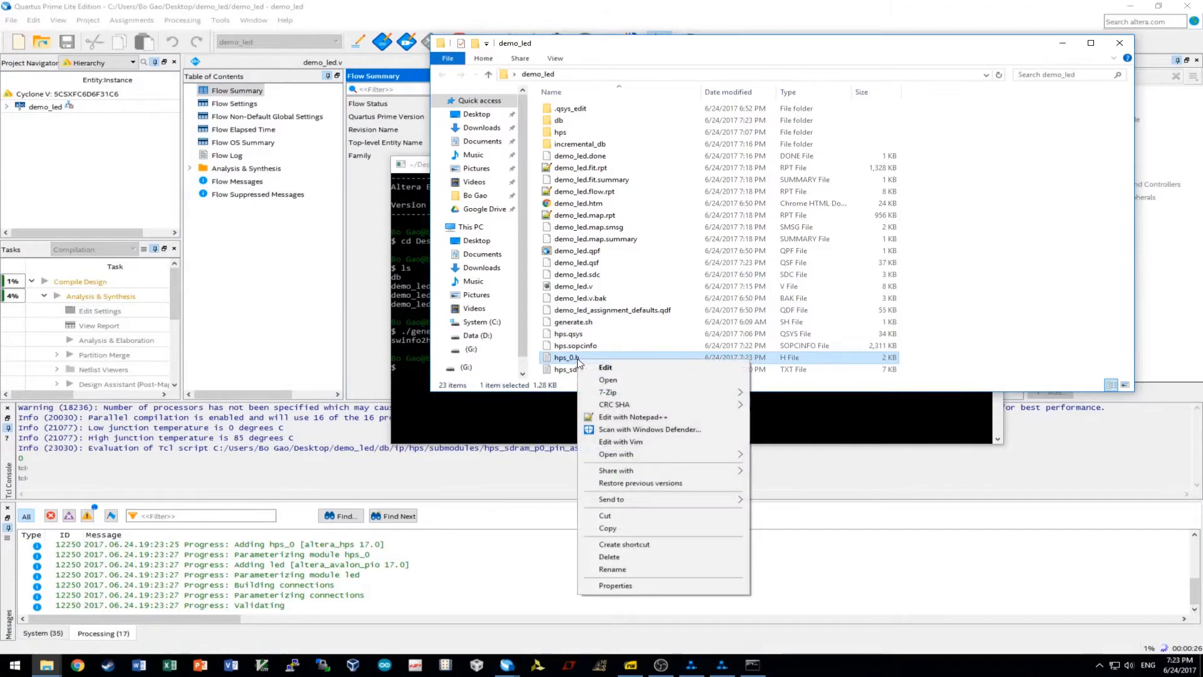
click(569, 333)
right_click(571, 361)
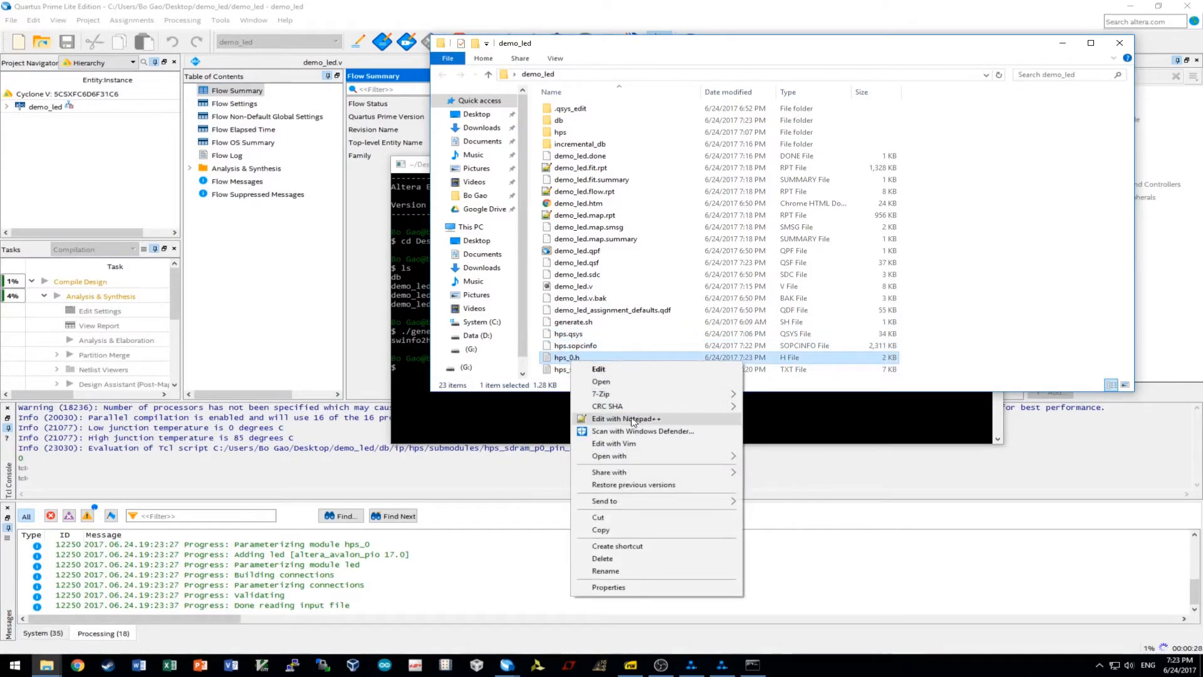
click(633, 423)
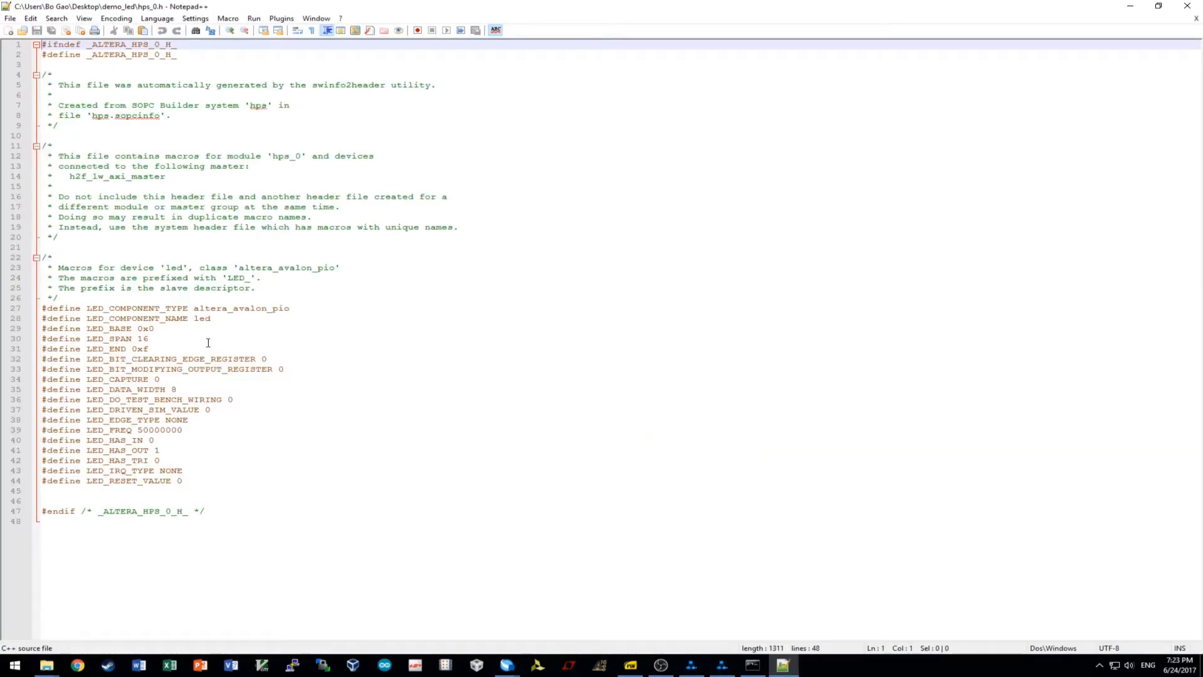
drag(170, 328, 42, 329)
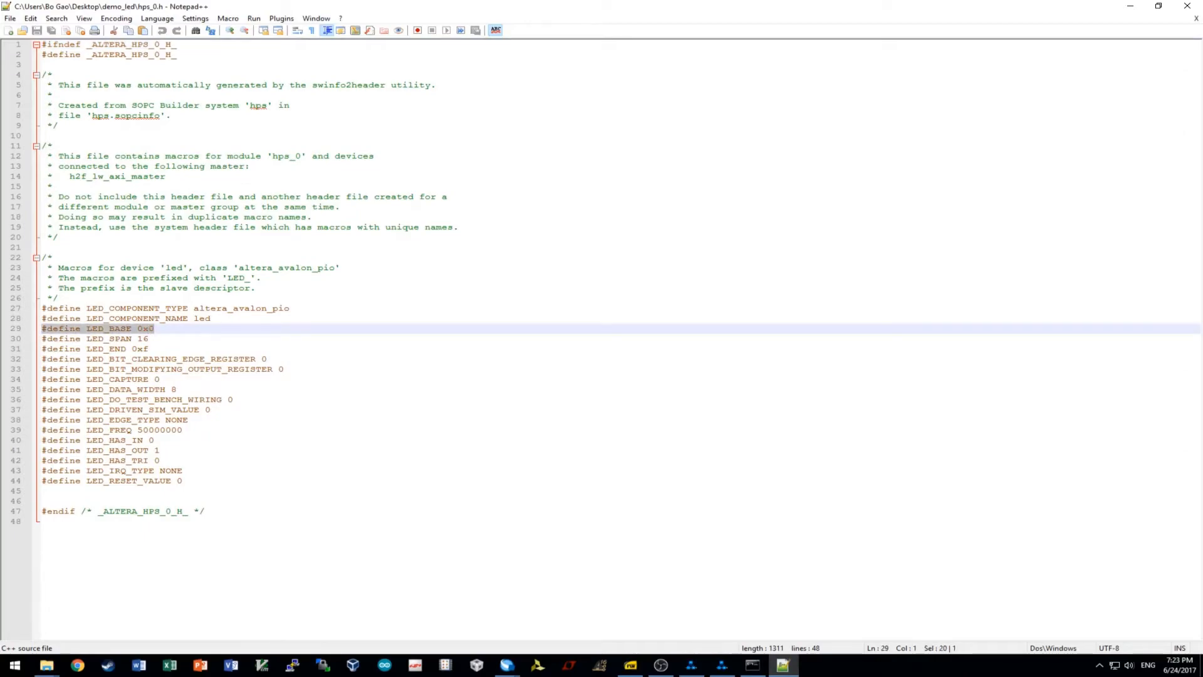
click(165, 339)
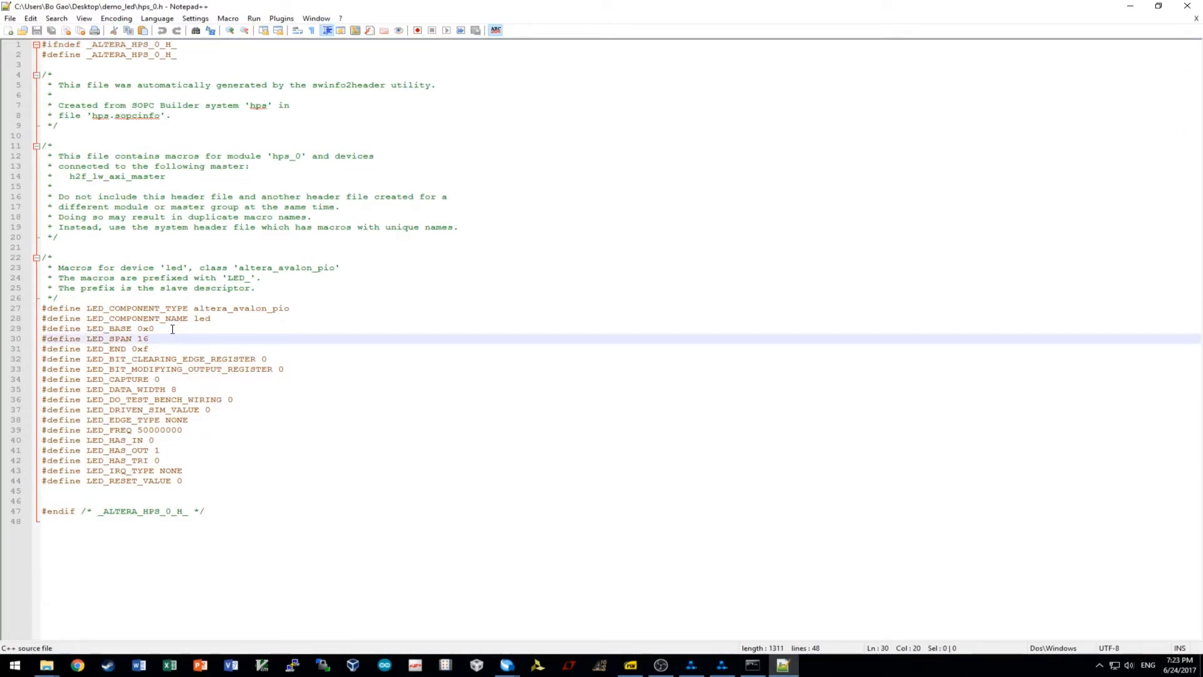
drag(172, 329, 41, 328)
Compare Qsys's Address Map and System Contents, confirming led.s1 spans 0x0000_0000–0x0000_000f.
click(691, 665)
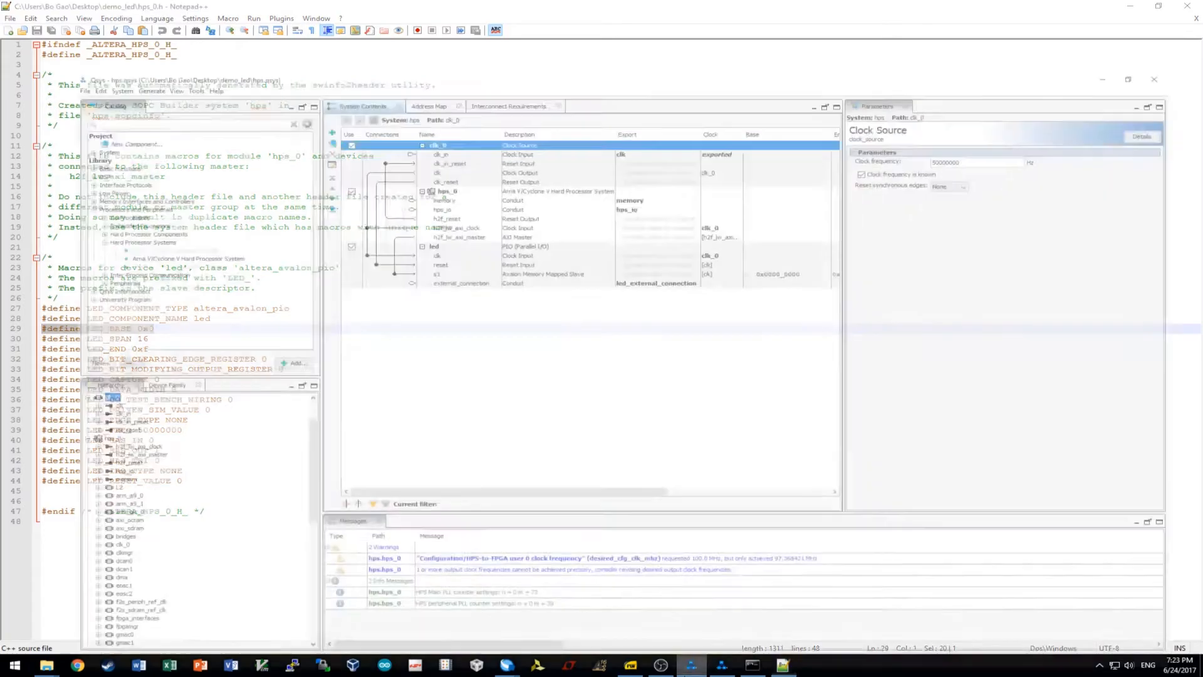
click(405, 36)
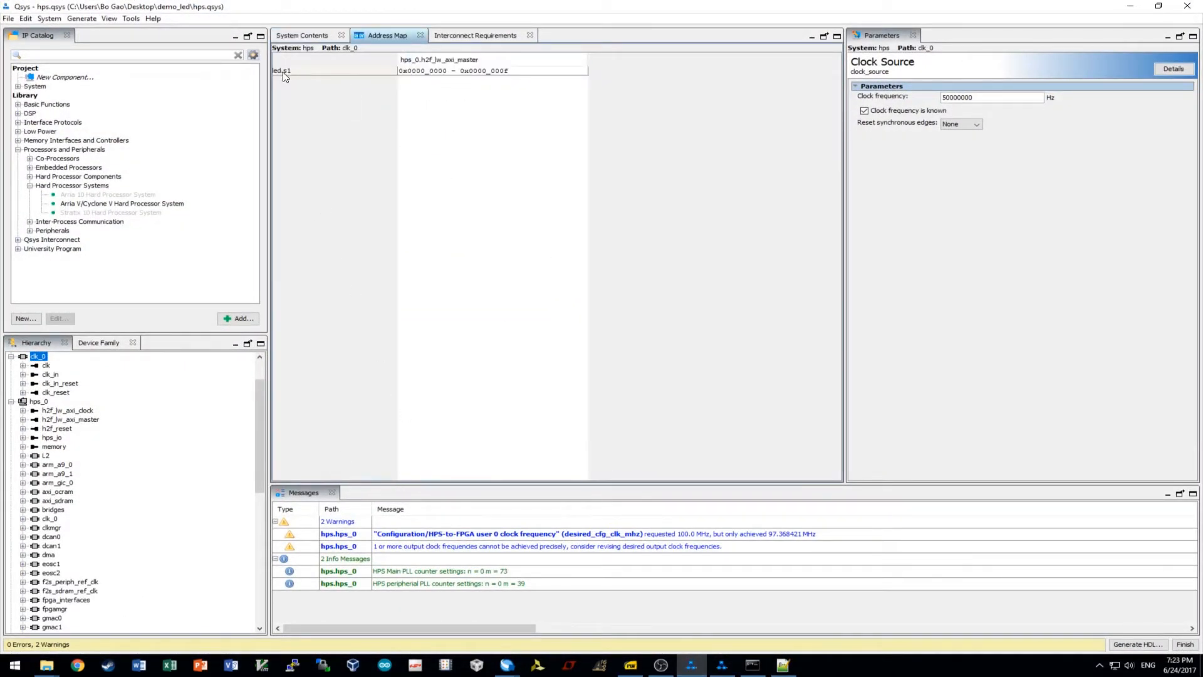
click(448, 73)
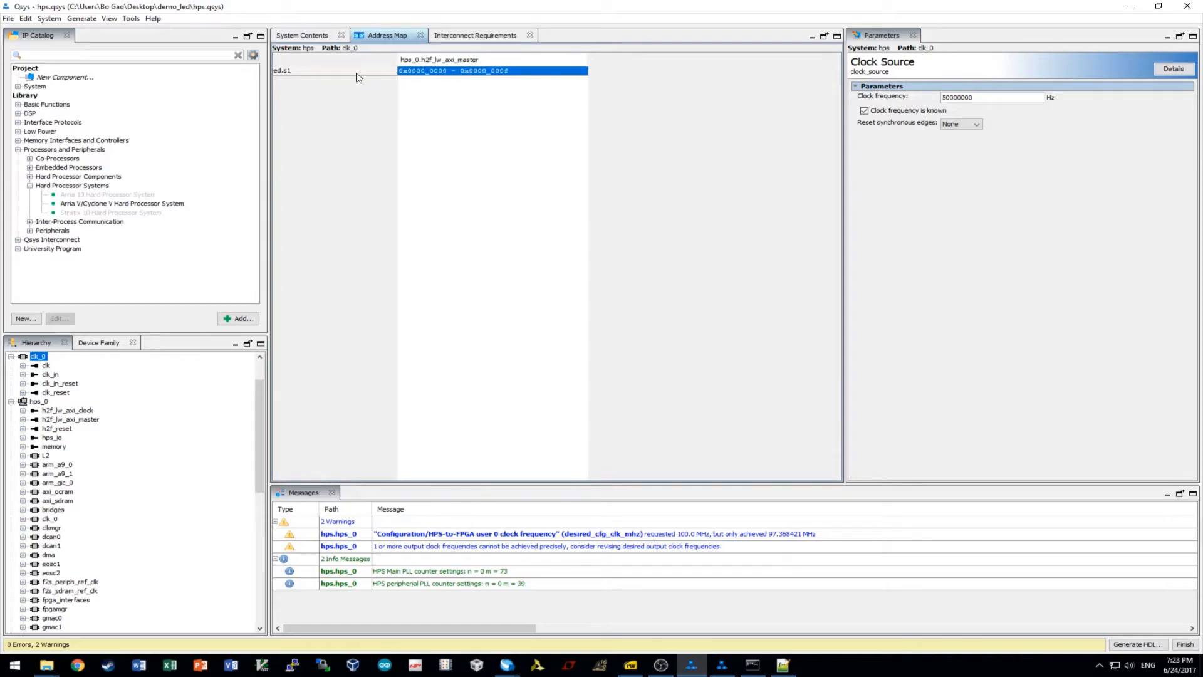
click(320, 36)
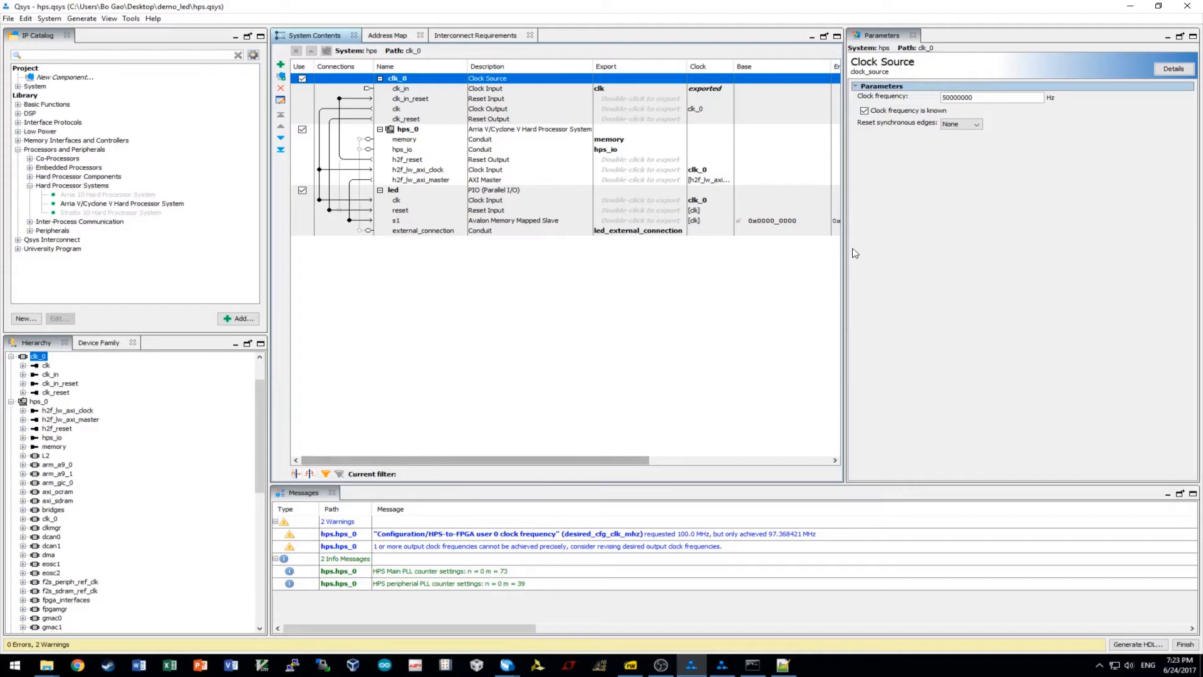
click(388, 36)
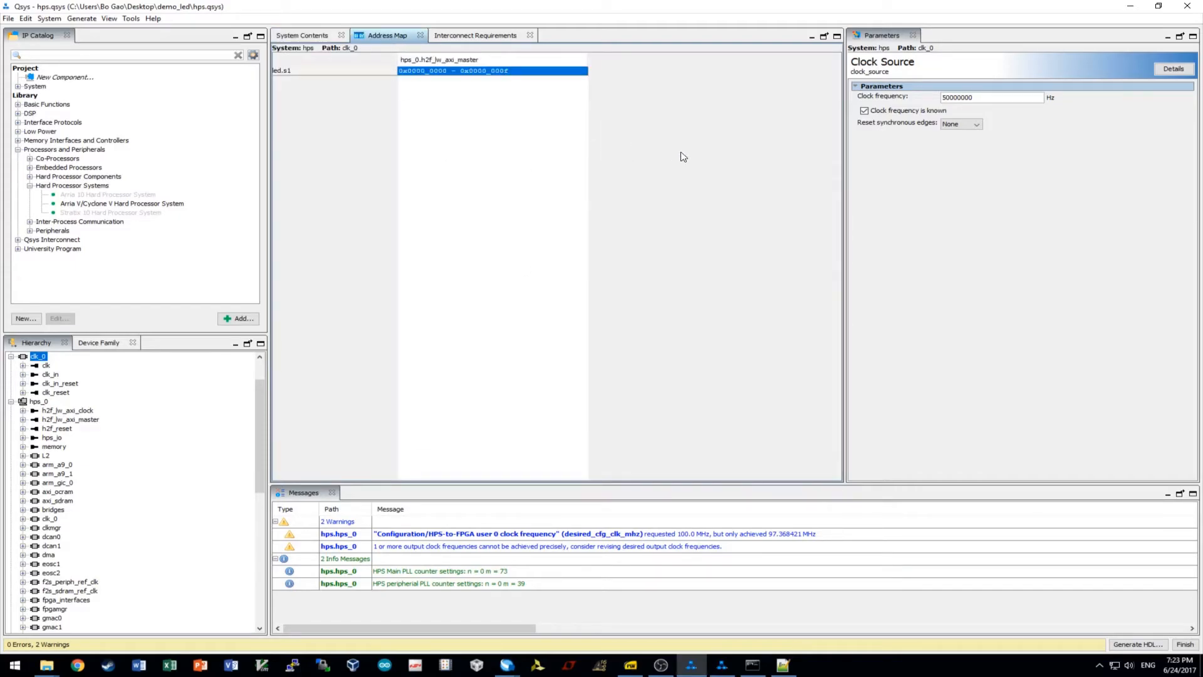
click(304, 37)
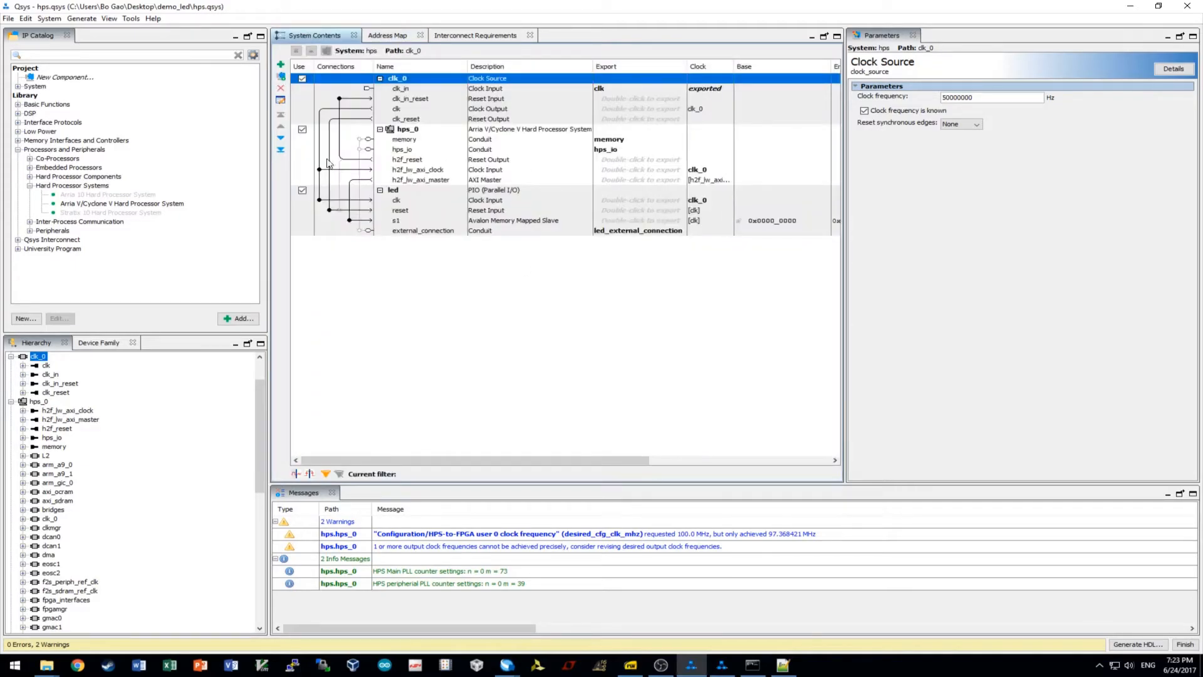
click(426, 193)
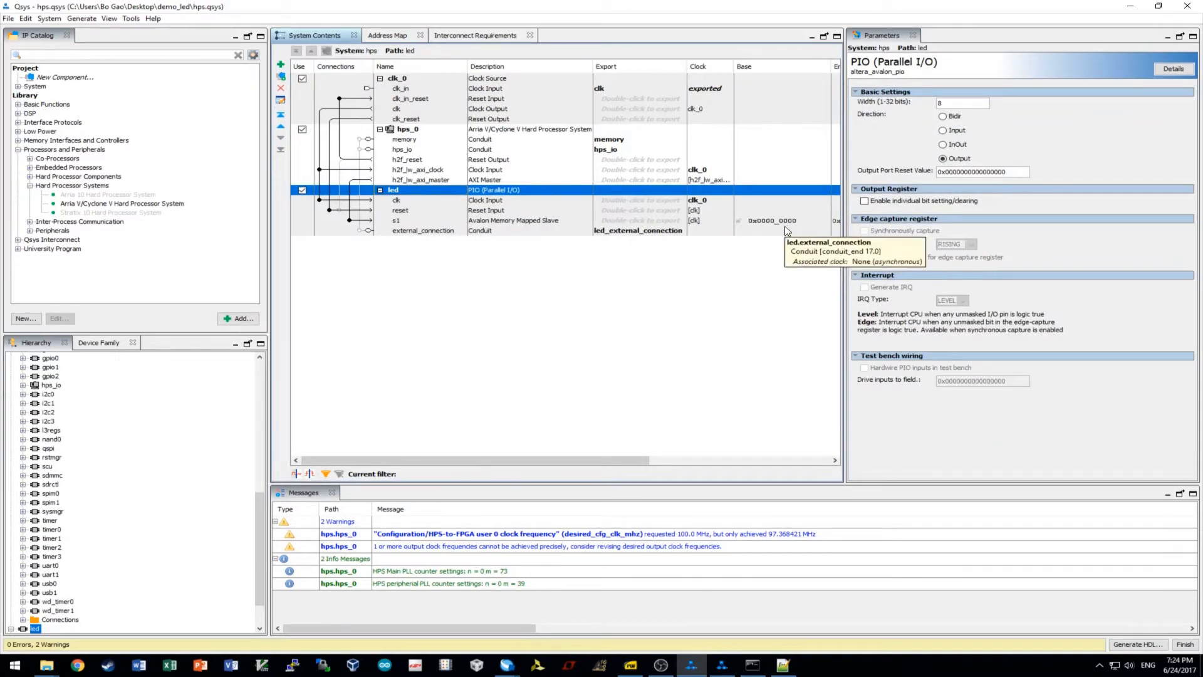
click(388, 36)
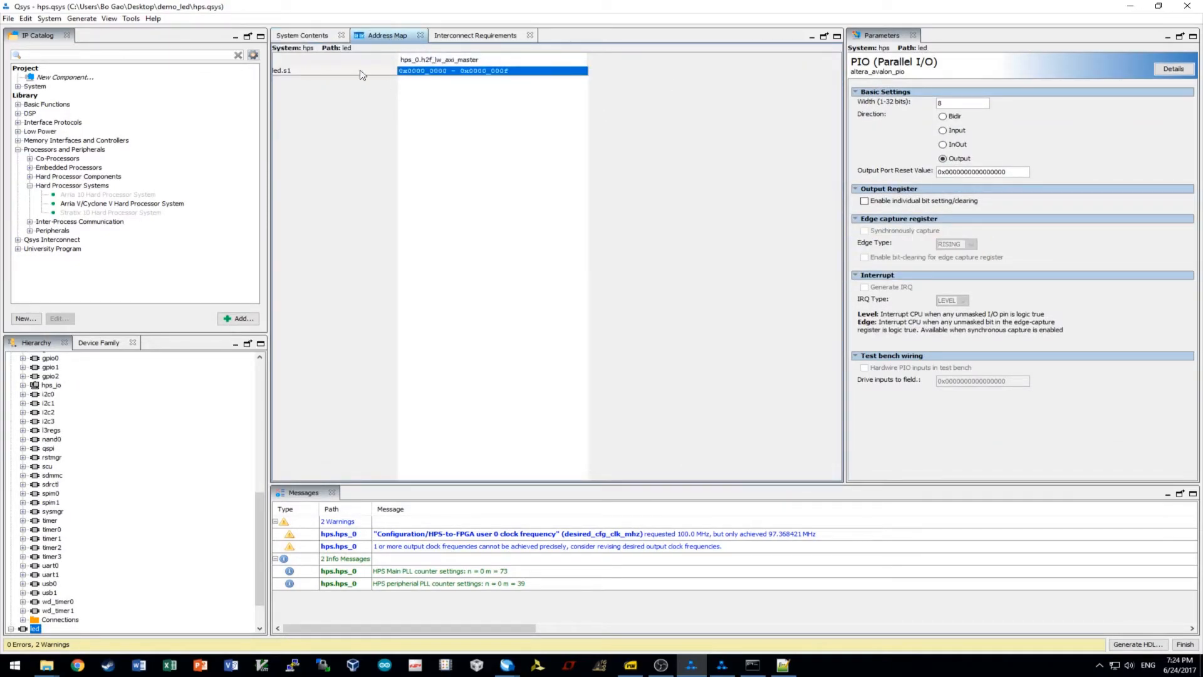
Minimize Qsys, close Notepad++, and select hps_0.h in the demo_led folder.
click(1133, 7)
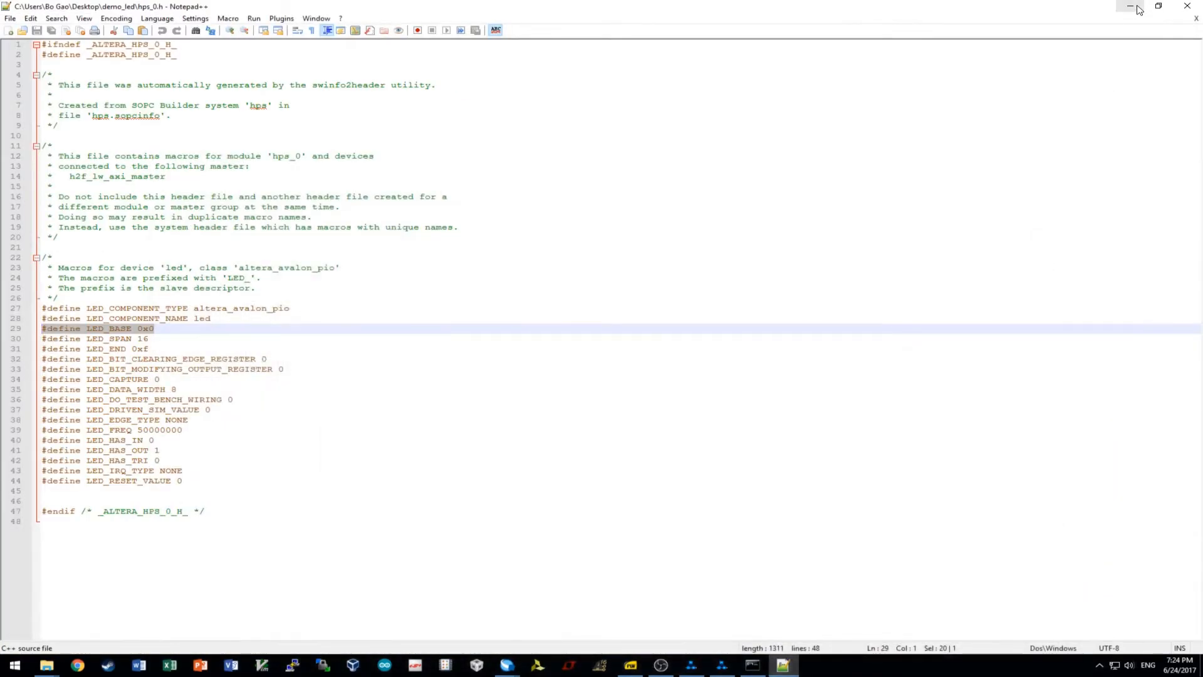
click(1188, 6)
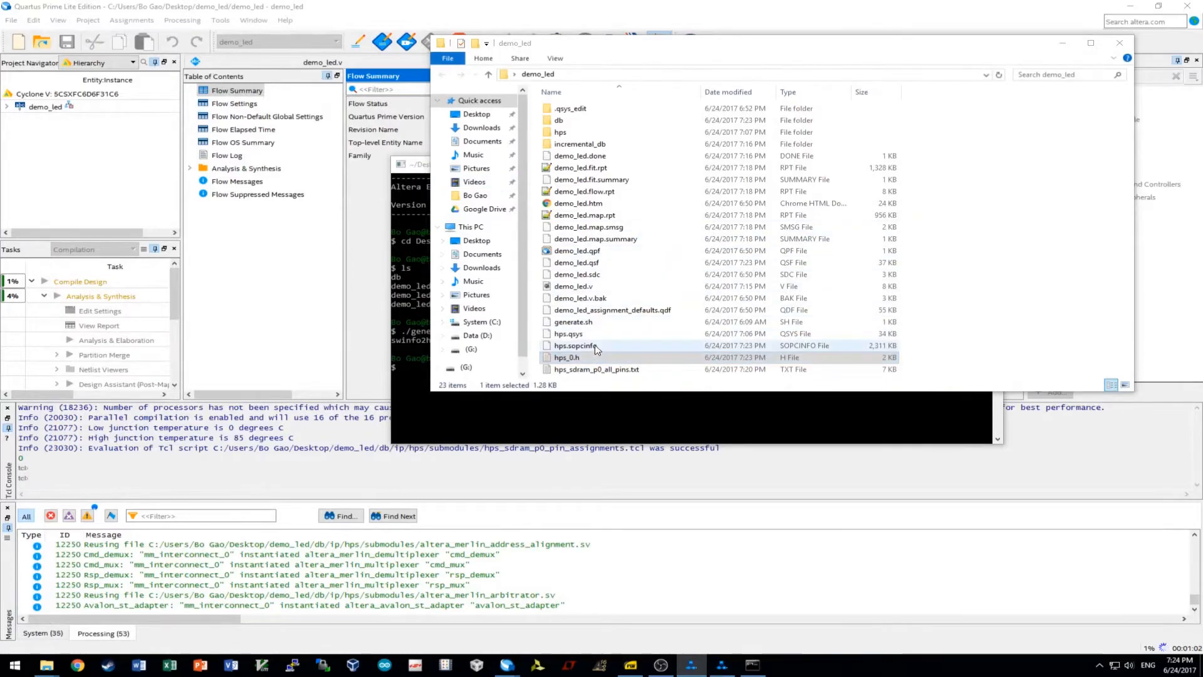
click(580, 358)
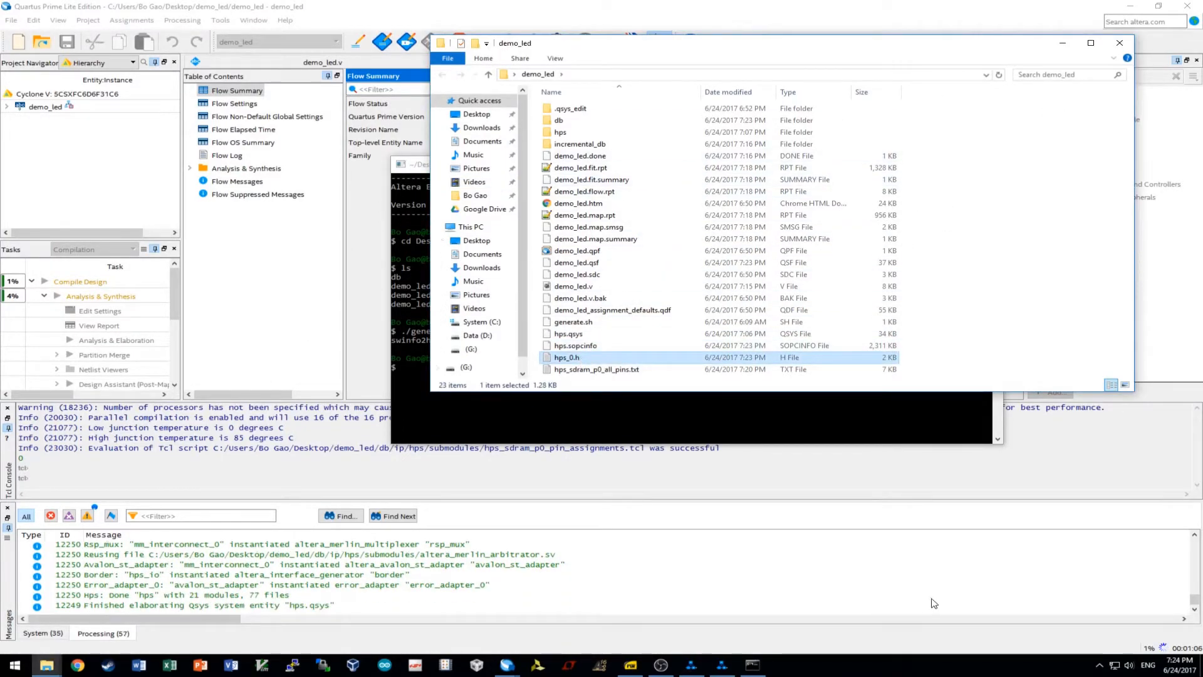
Minimize the command shell, demo_led folder and Quartus, then reposition the template folder window.
click(924, 426)
click(932, 164)
click(1060, 44)
click(1131, 6)
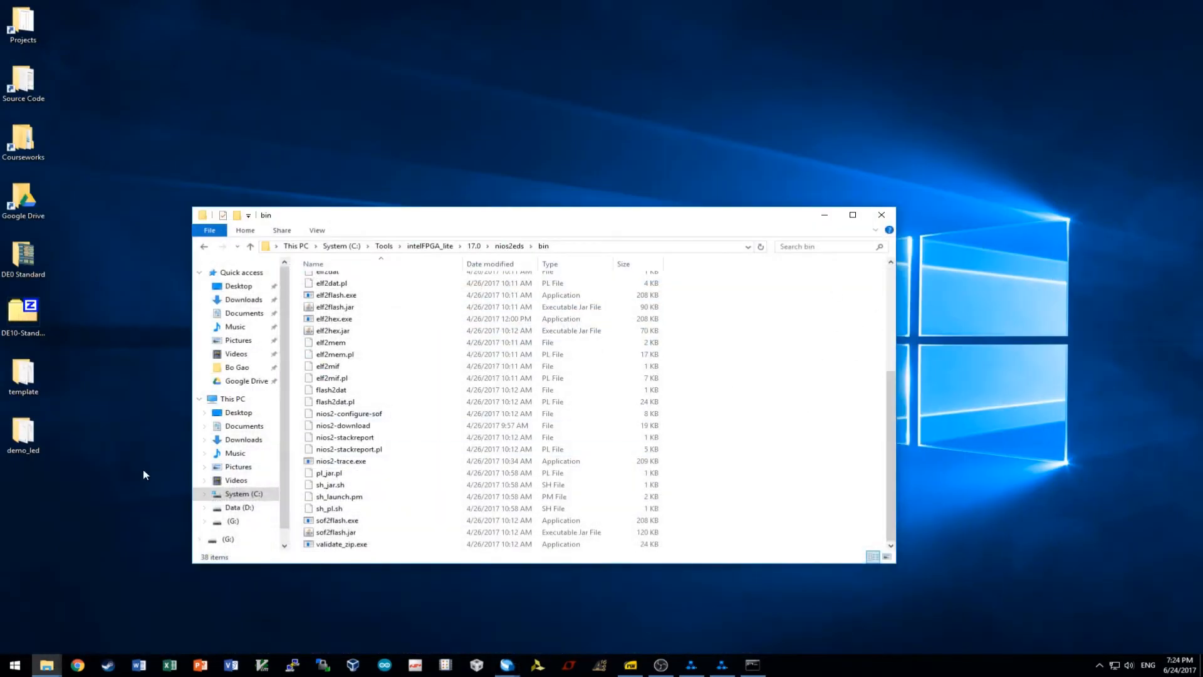
click(36, 667)
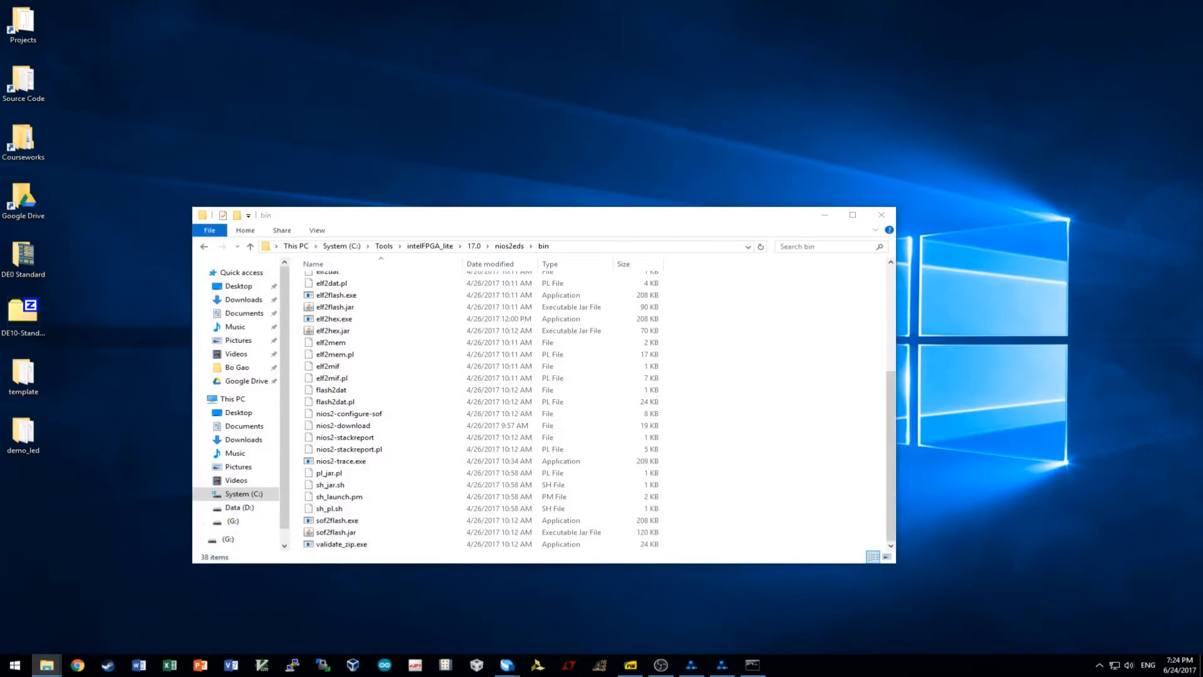
drag(1040, 157, 907, 80)
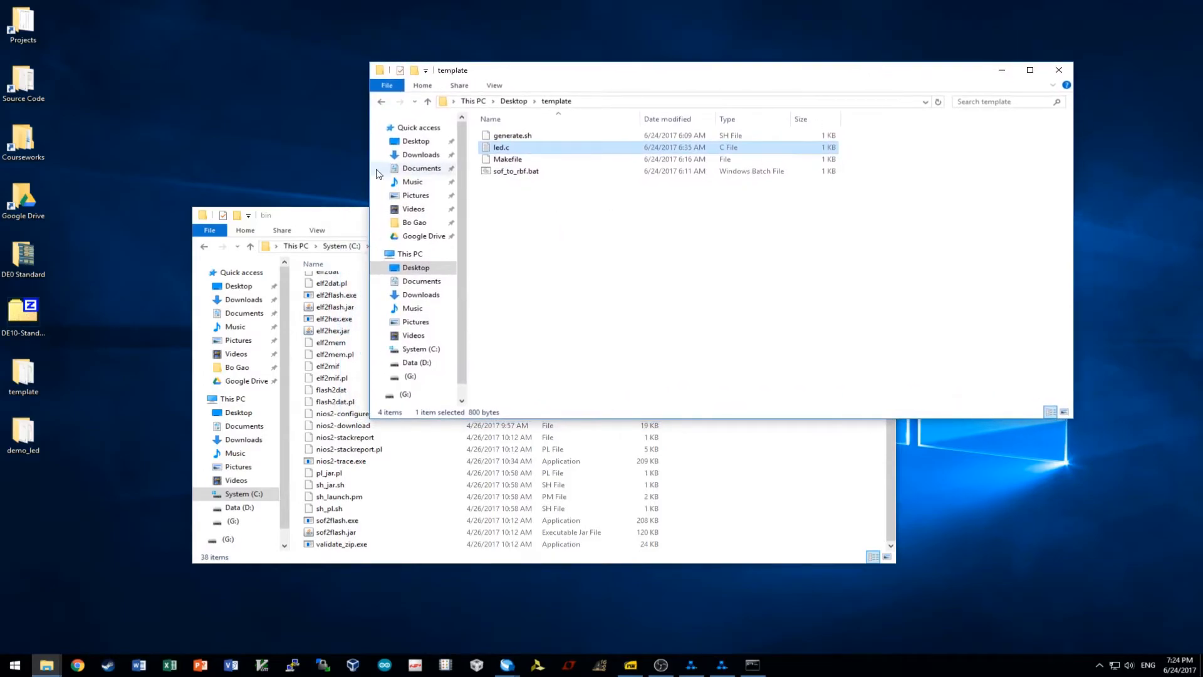
Browse the template folder's files and arrange the demo_led window alongside it.
click(548, 136)
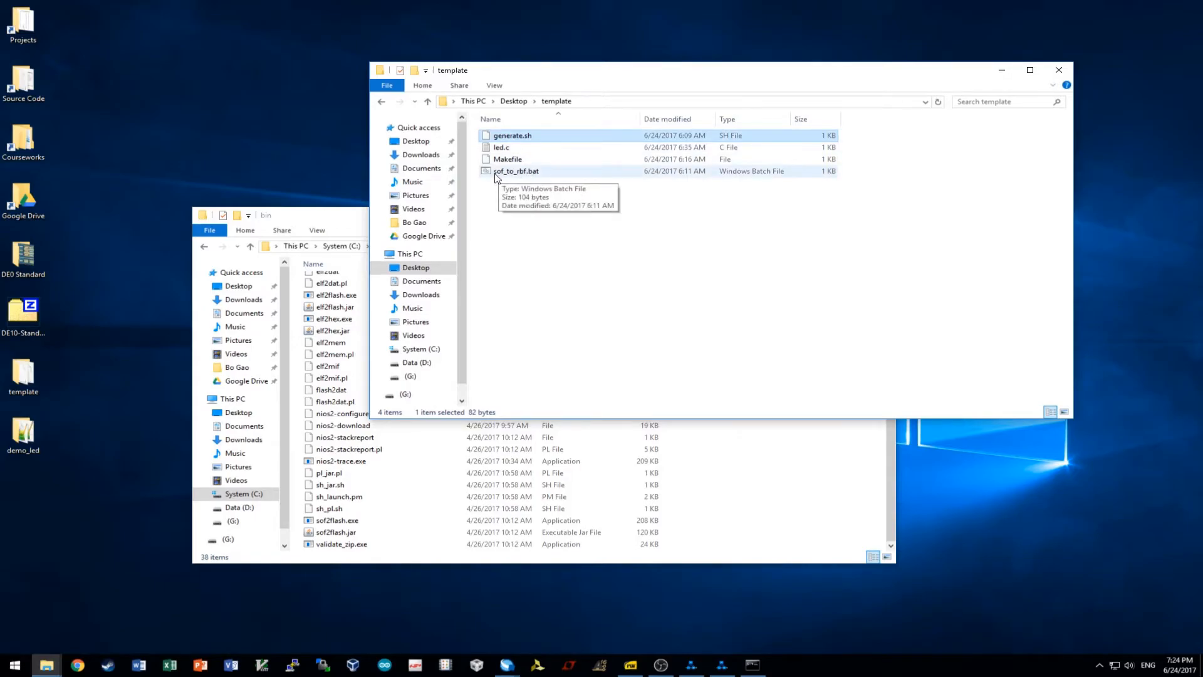
click(549, 175)
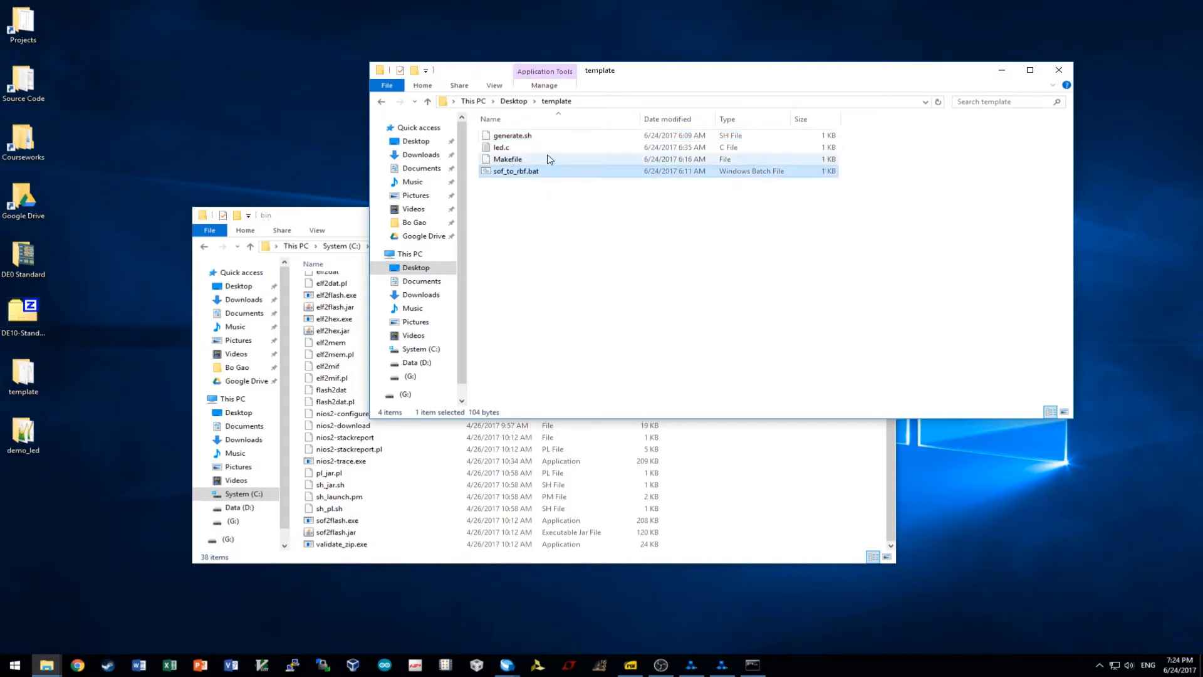
click(544, 148)
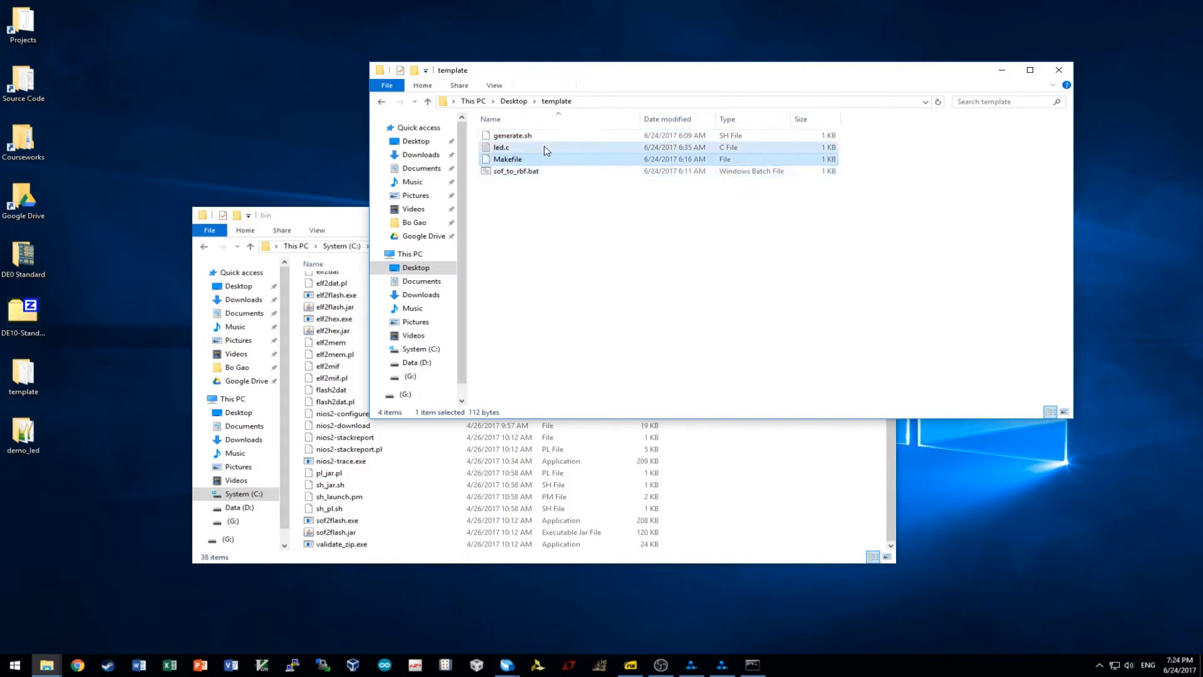
click(403, 496)
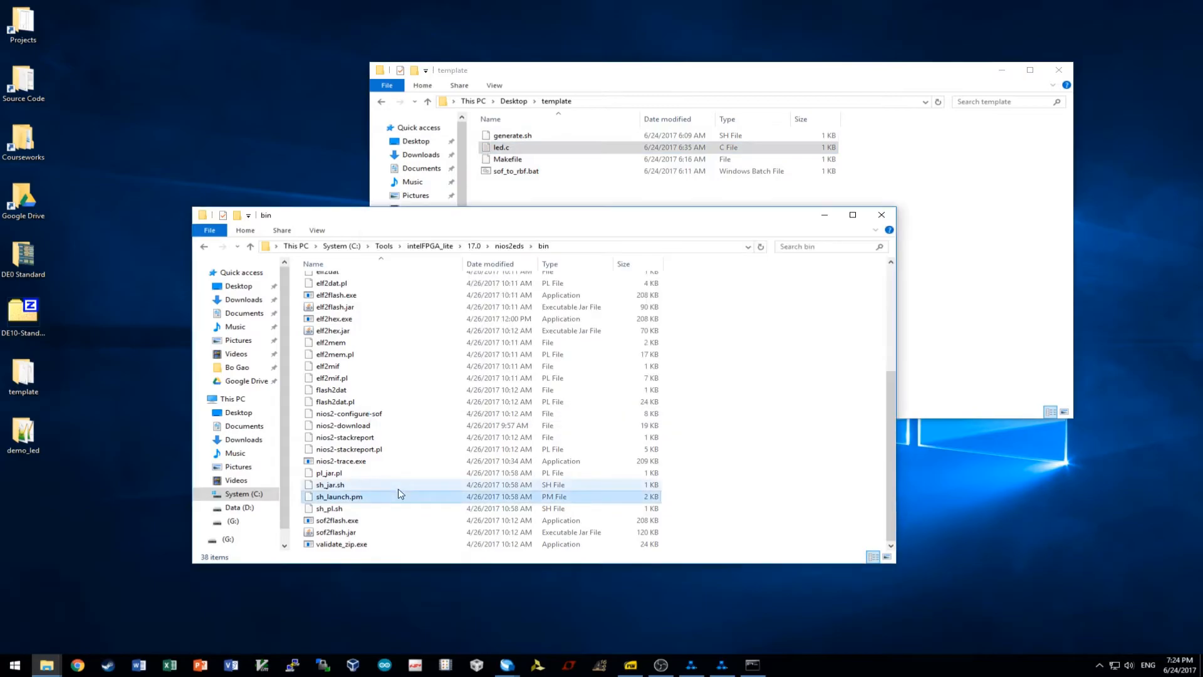
click(881, 215)
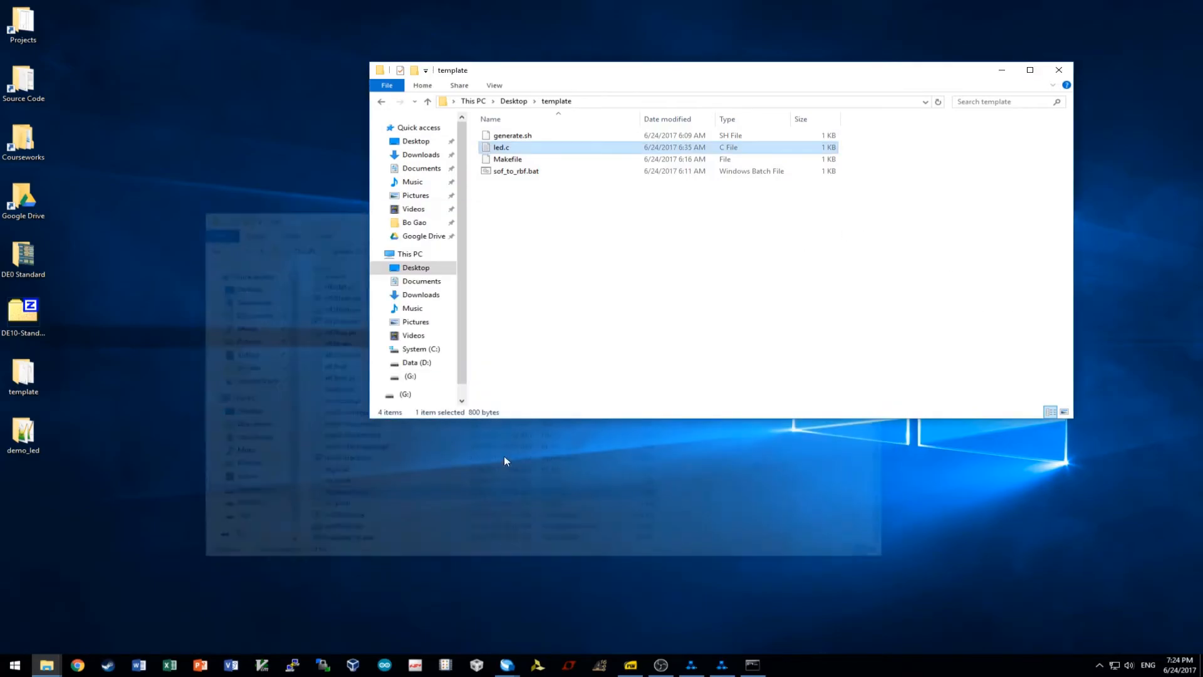
mouse_move(57, 666)
click(200, 611)
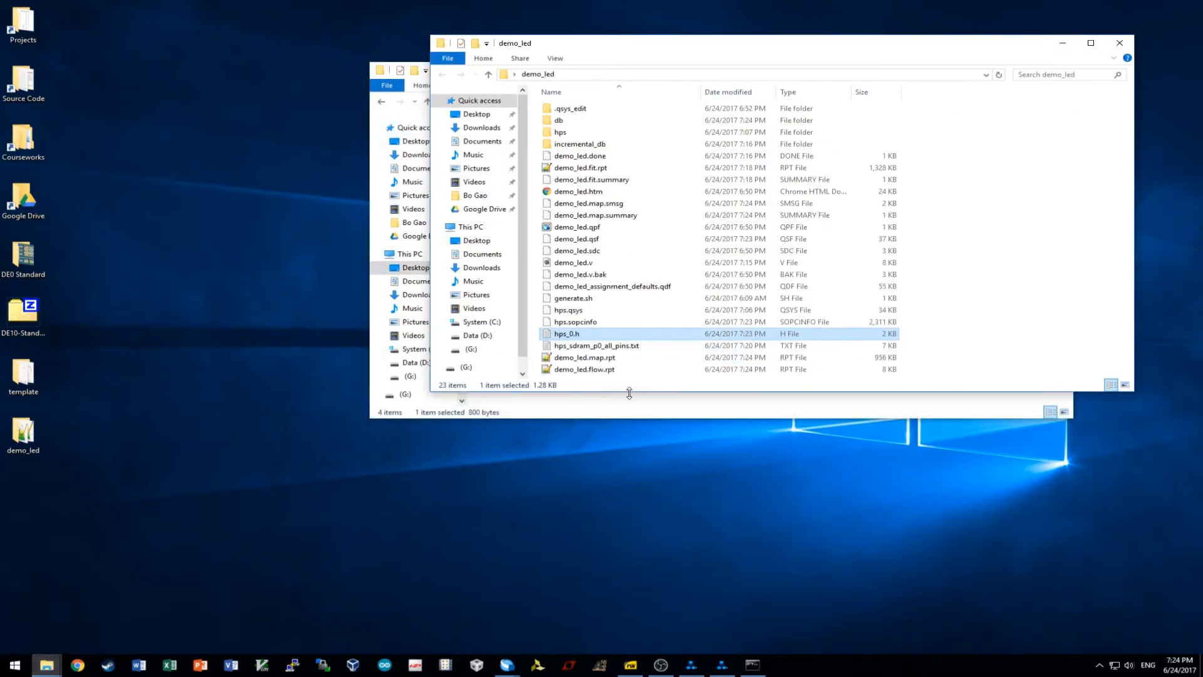
drag(682, 48, 476, 272)
click(505, 164)
Copy led.c and Makefile from the template folder and paste them into demo_led.
drag(866, 146, 799, 162)
key(ctrl+c)
click(814, 550)
key(ctrl+v)
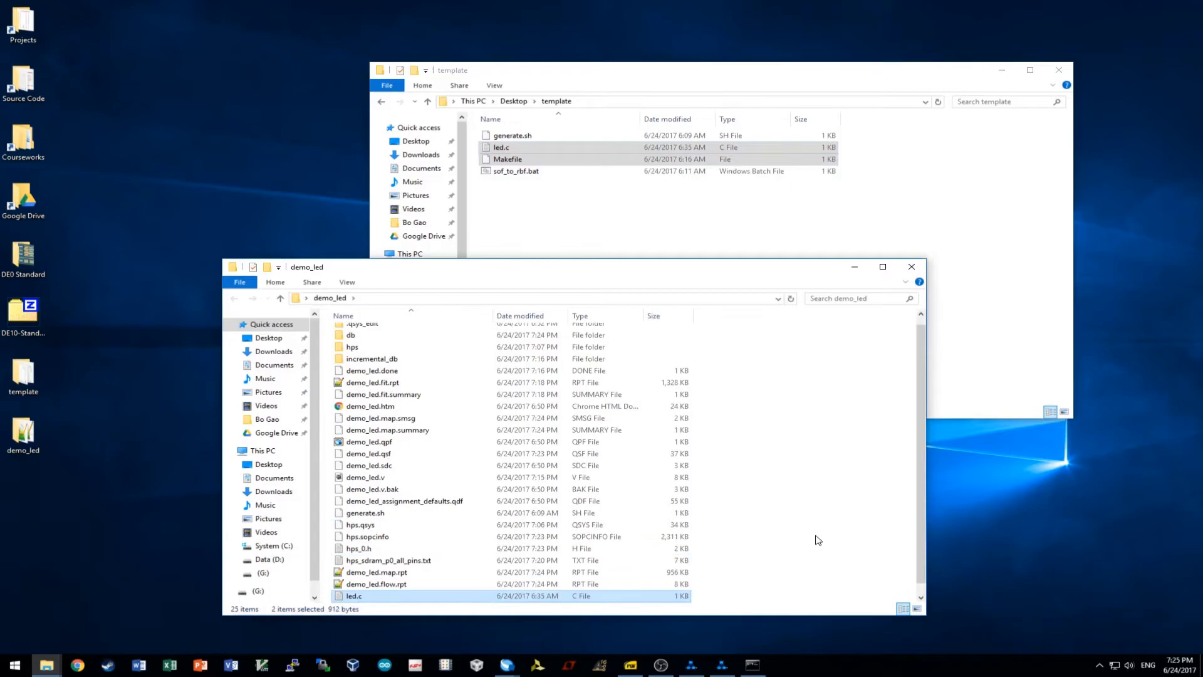
click(392, 596)
Open the demo_led Makefile in Notepad++, review the gcc and strip lines, and close it.
right_click(386, 597)
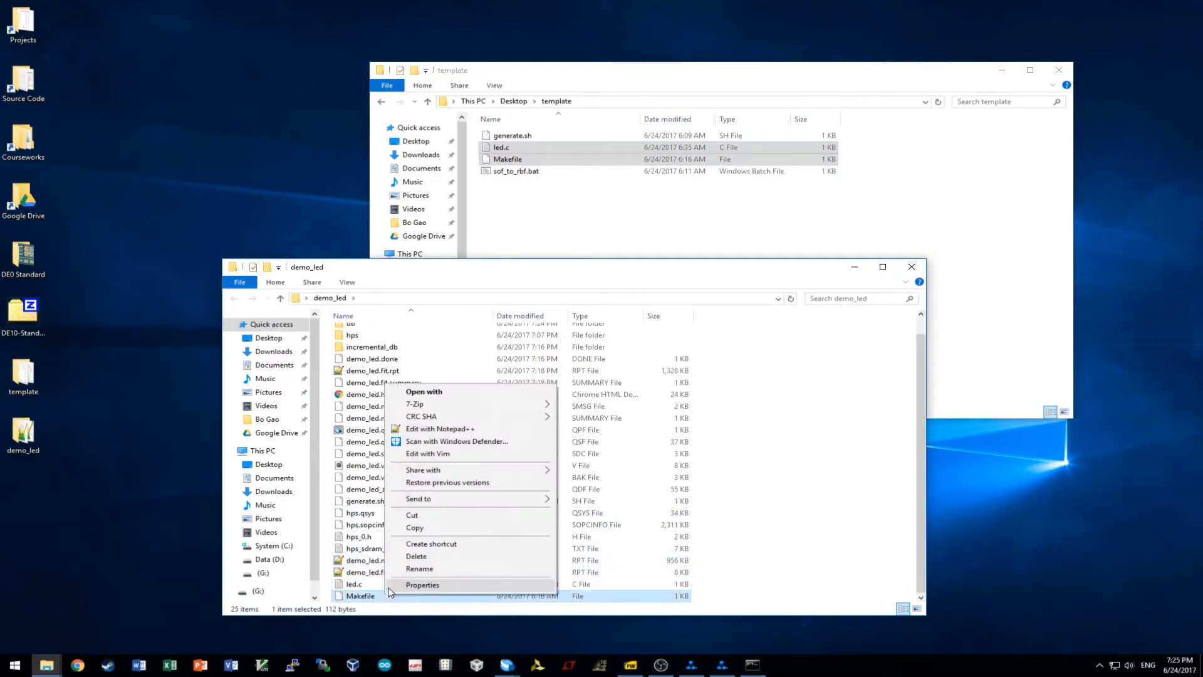
click(456, 430)
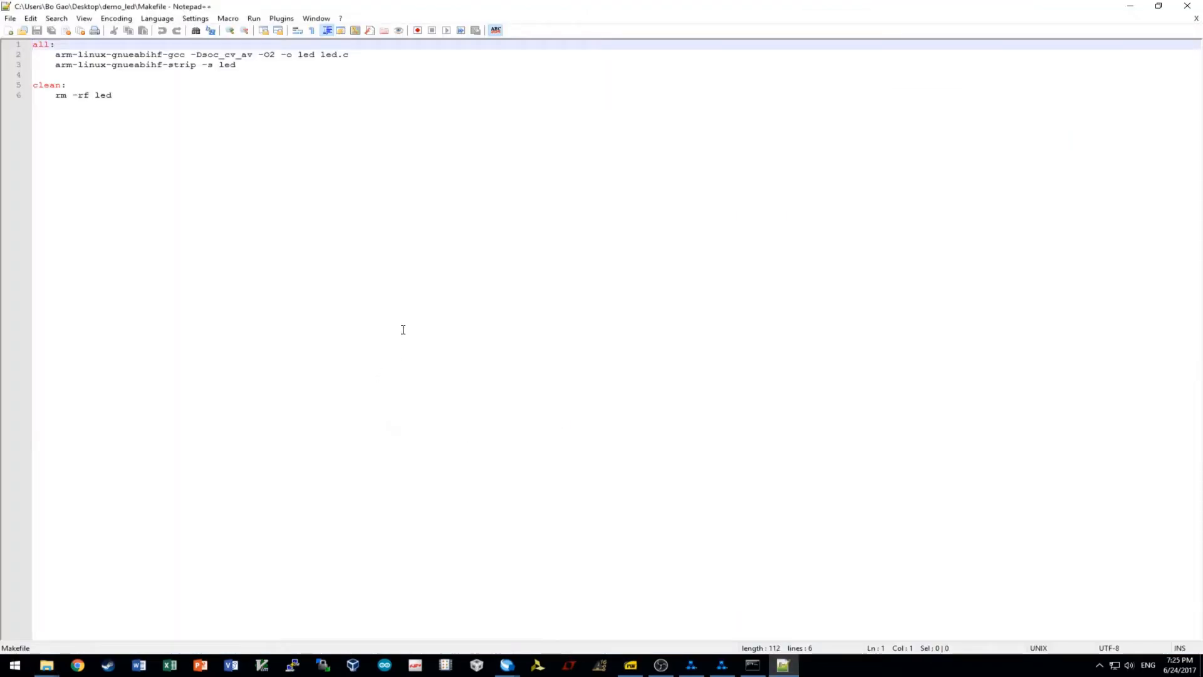
drag(55, 54, 266, 59)
click(182, 55)
click(231, 55)
click(280, 59)
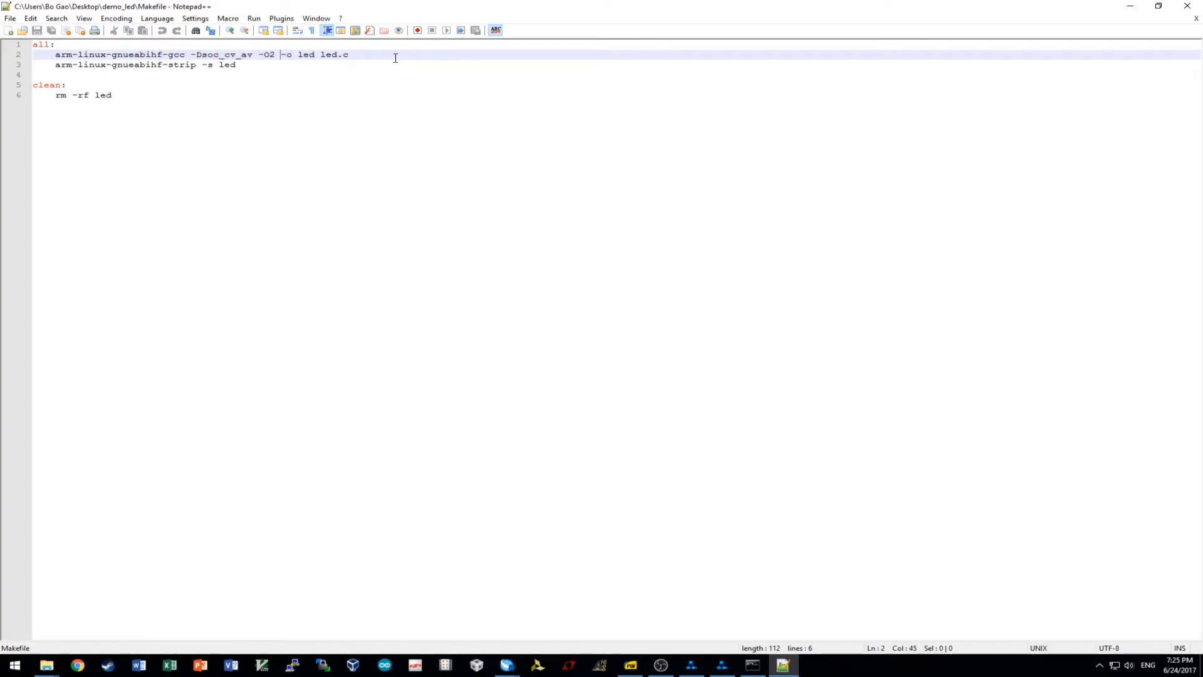
drag(271, 66, 34, 65)
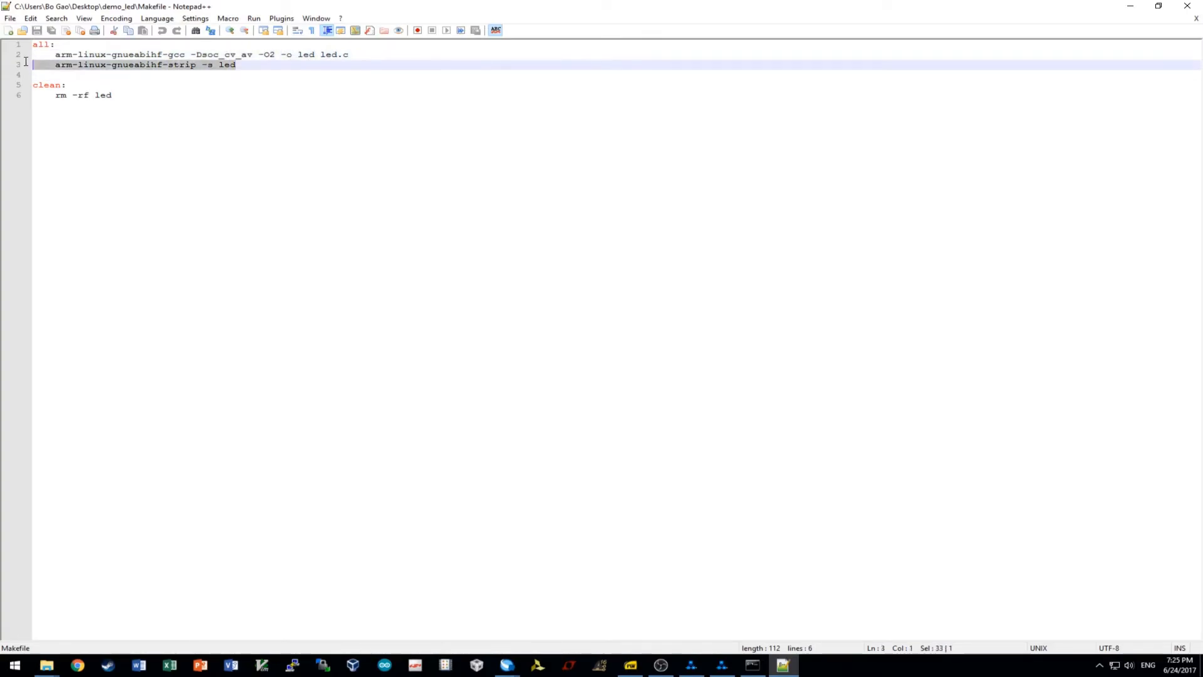
click(225, 113)
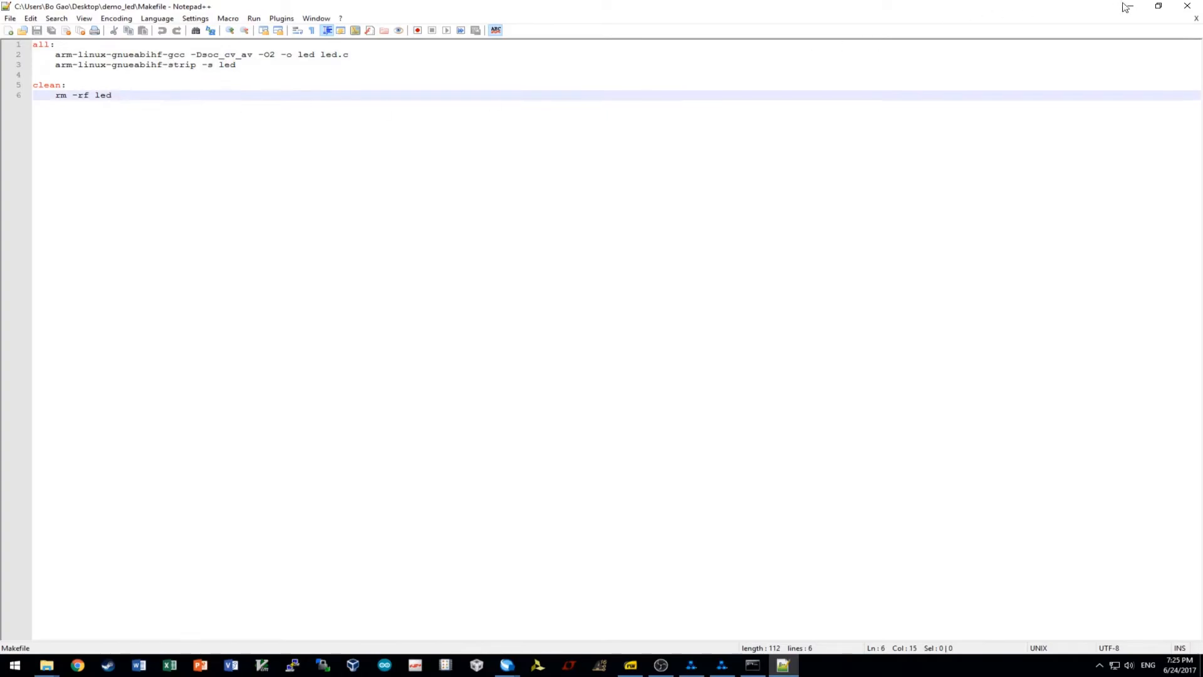
click(1188, 5)
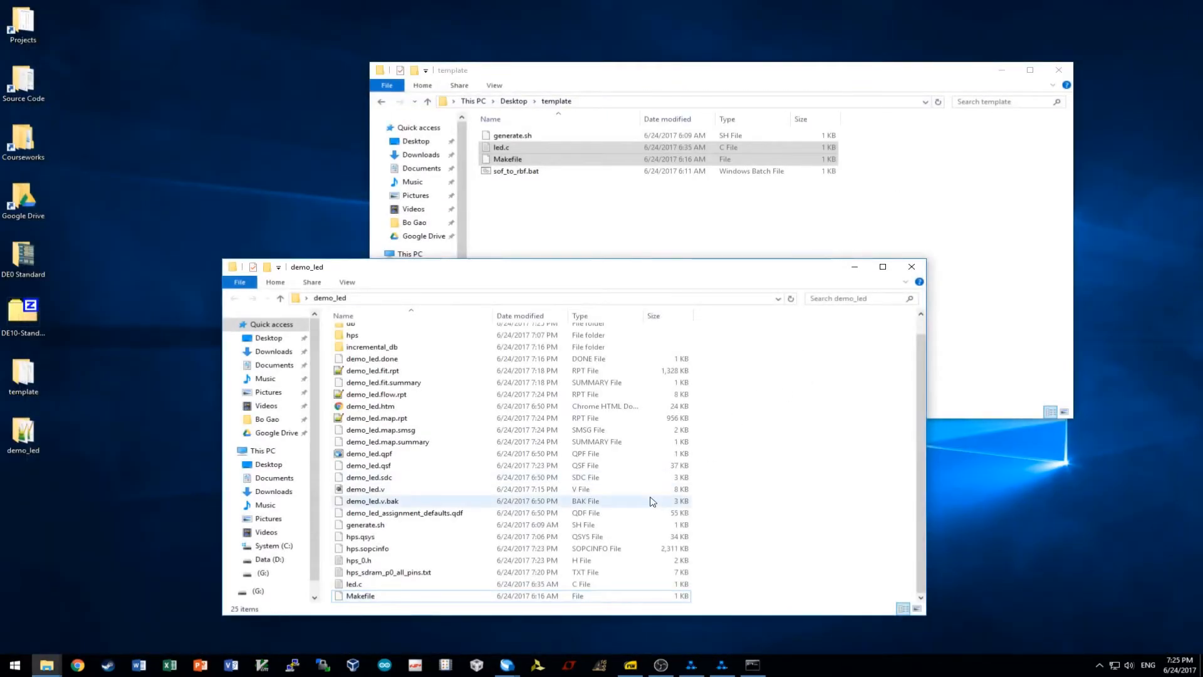
Reopen the Makefile in Notepad++, check the -Dsoc_cv_av flag, and close without changes.
right_click(384, 602)
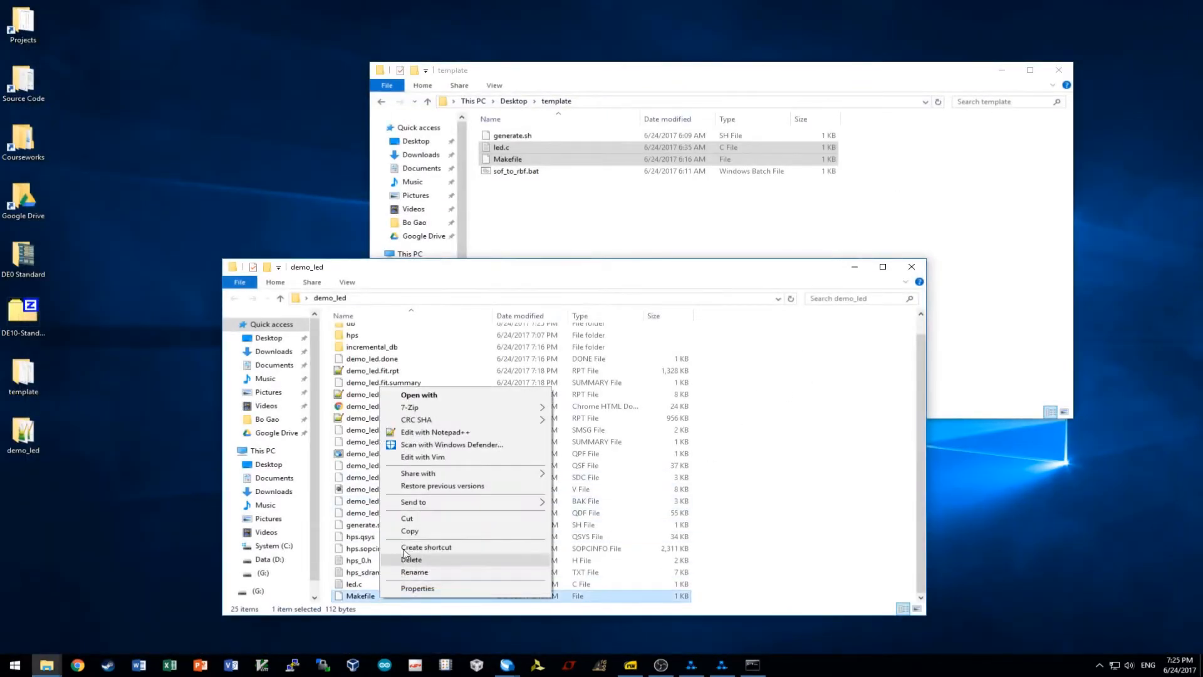
click(424, 433)
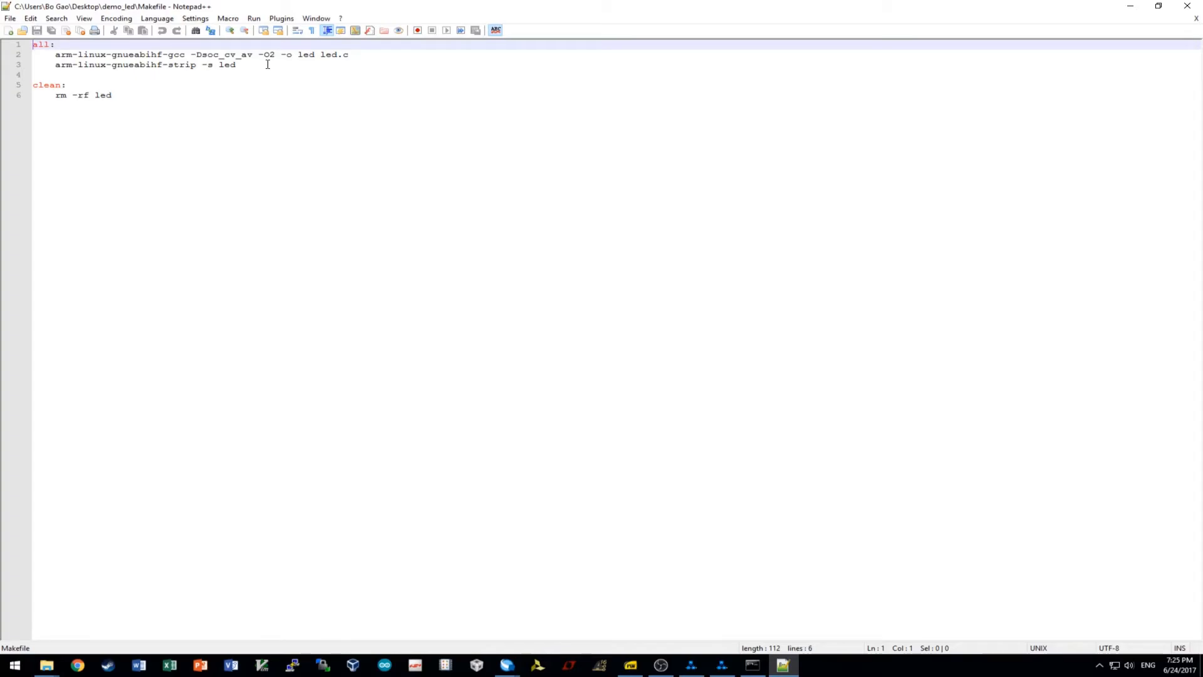
click(191, 55)
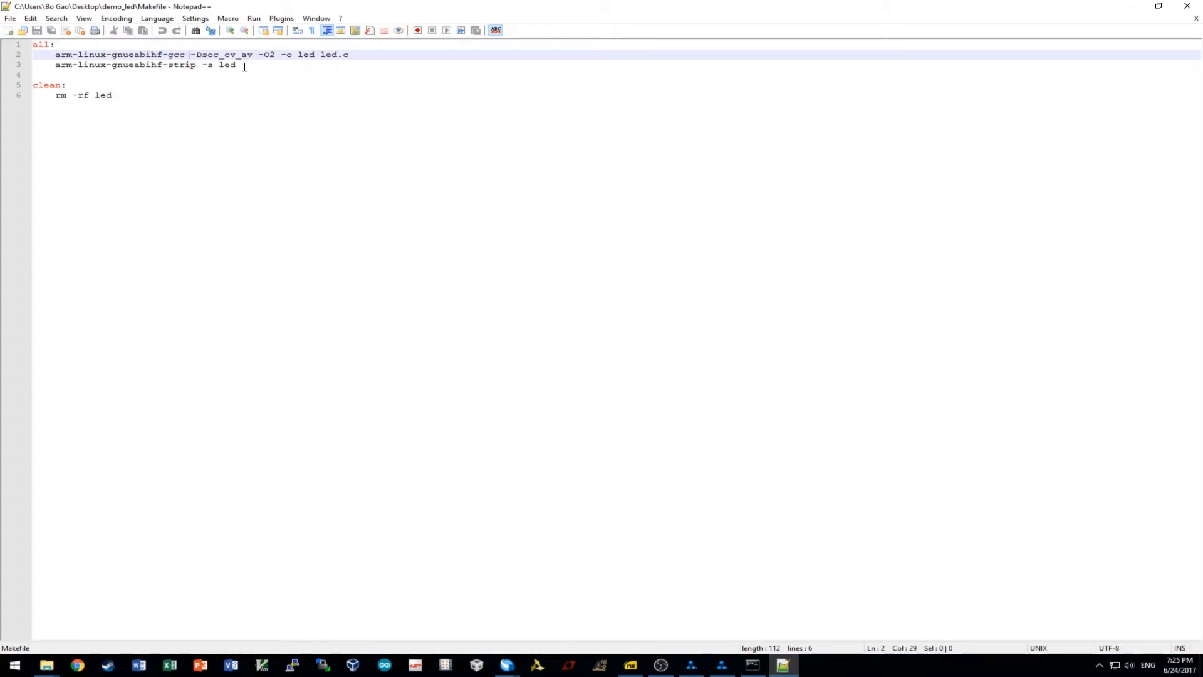
click(1188, 7)
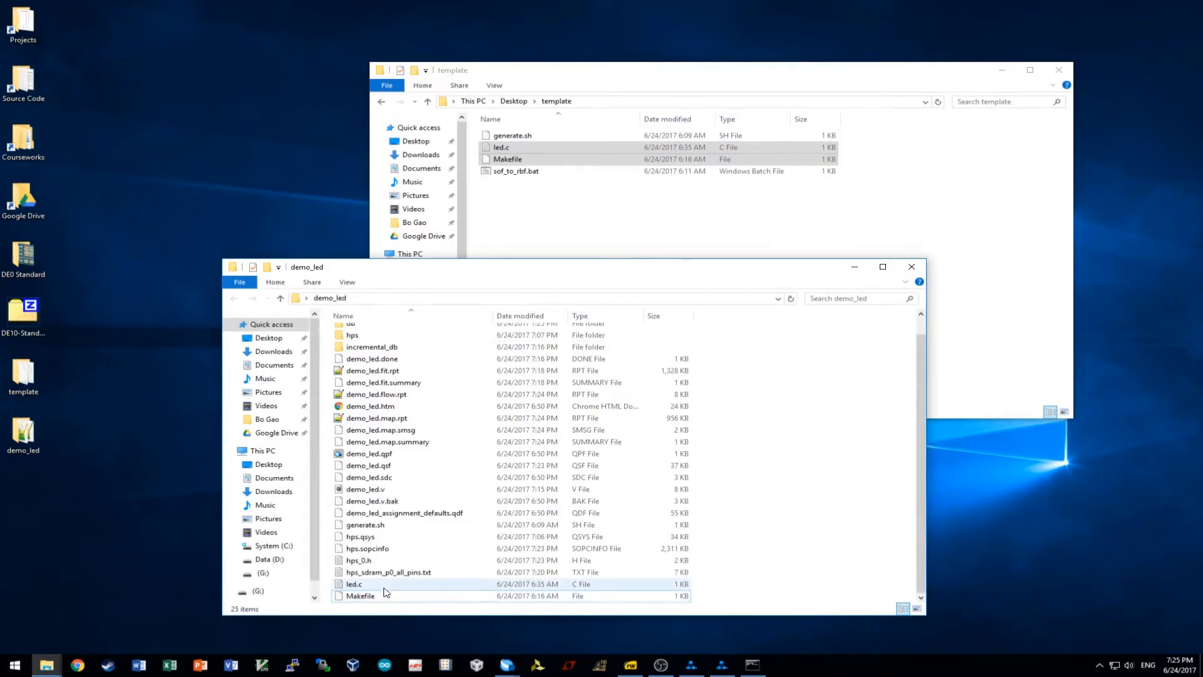
Hide Quartus Prime and open demo_led's led.c in GVIM.
mouse_move(506, 665)
click(465, 629)
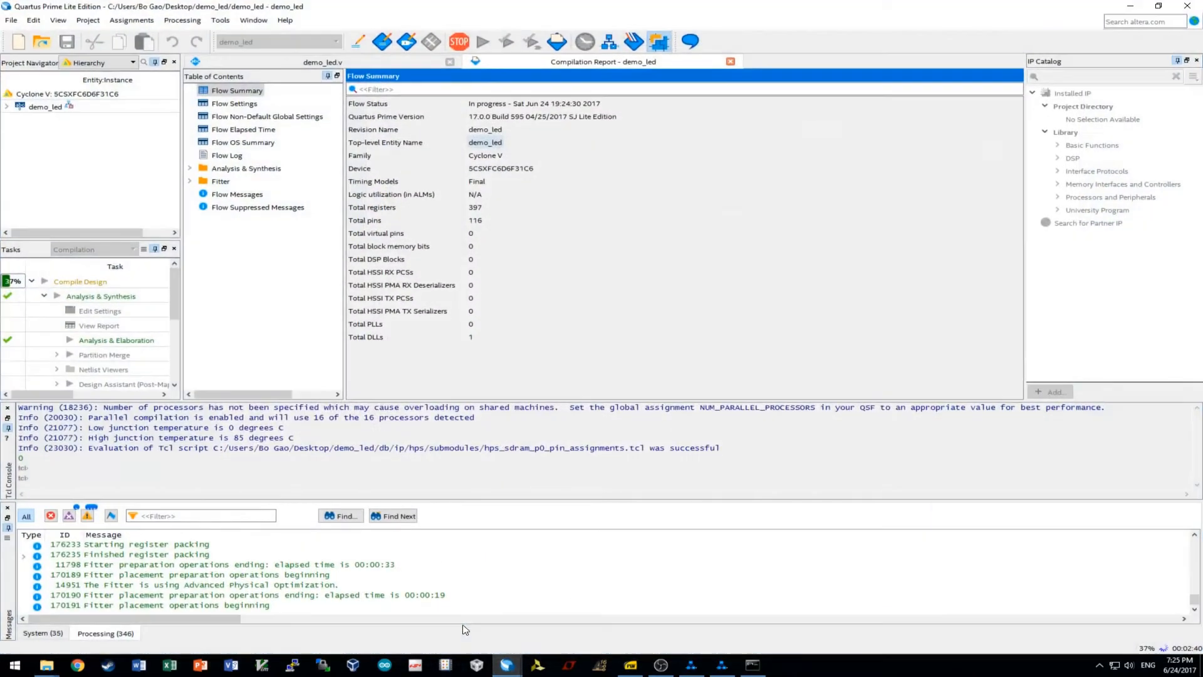
click(1131, 6)
double_click(361, 585)
drag(441, 124, 644, 160)
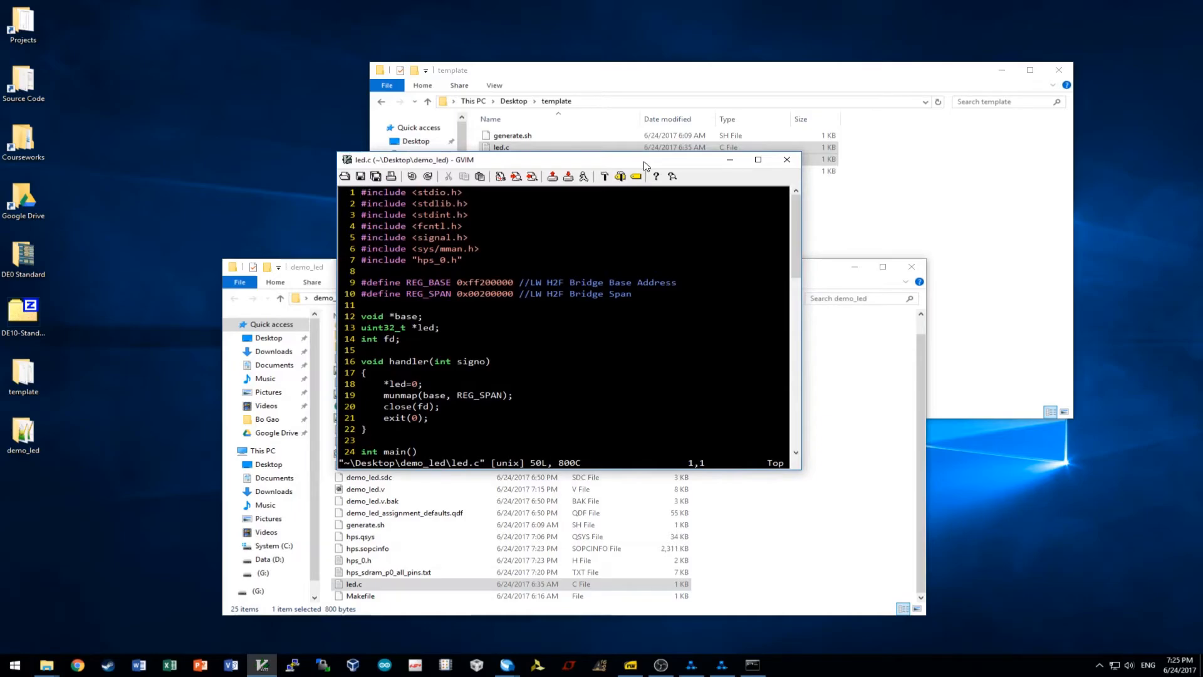
Review led.c's stdio.h, stdlib.h and hps_0.h includes and its /dev/mem open call.
click(470, 191)
click(437, 193)
scroll(498, 307, down, 7)
scroll(497, 307, down, 6)
scroll(496, 308, up, 7)
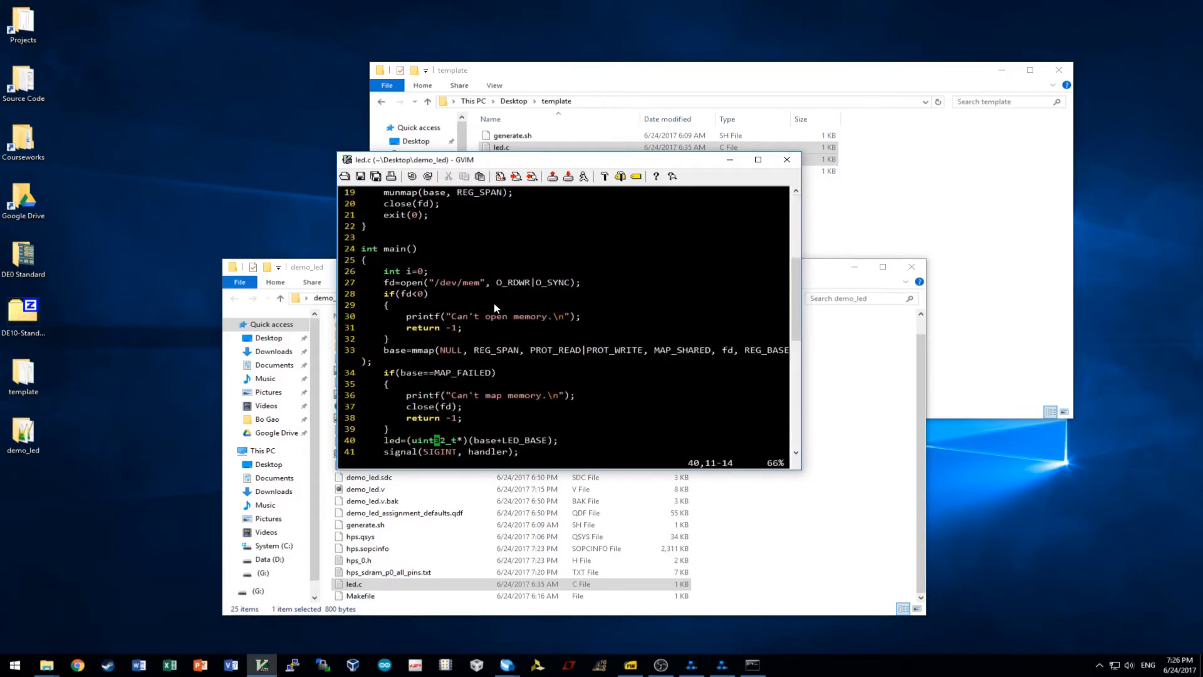
scroll(495, 308, up, 6)
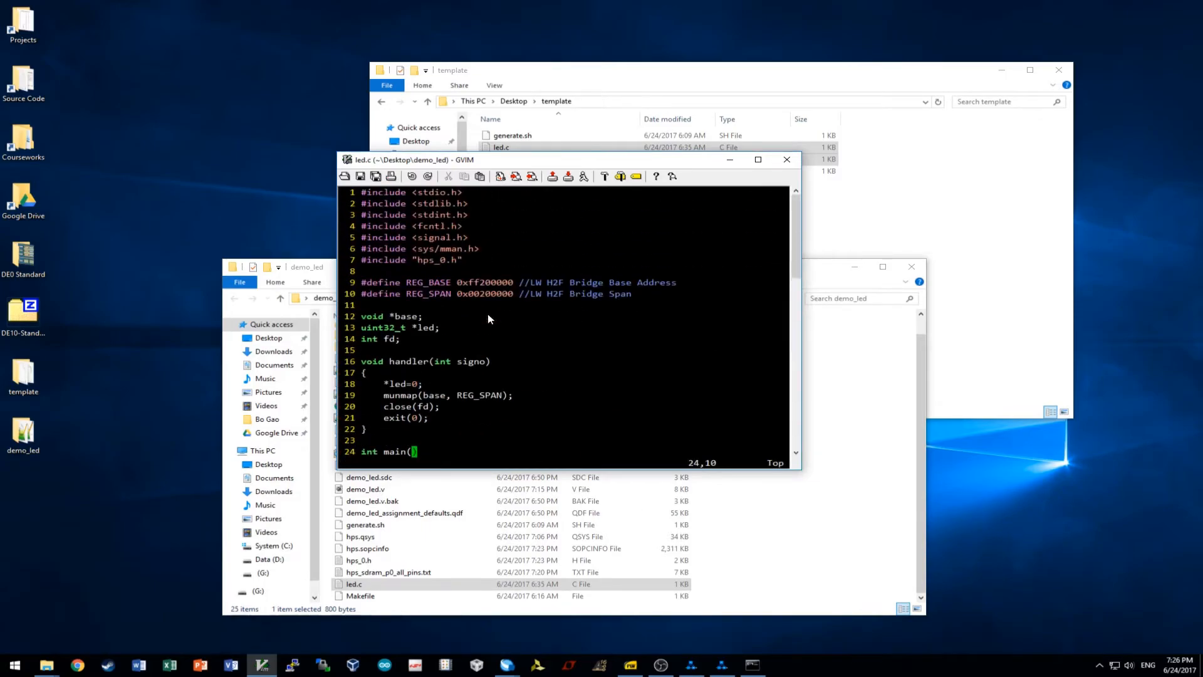
click(437, 205)
scroll(432, 281, down, 6)
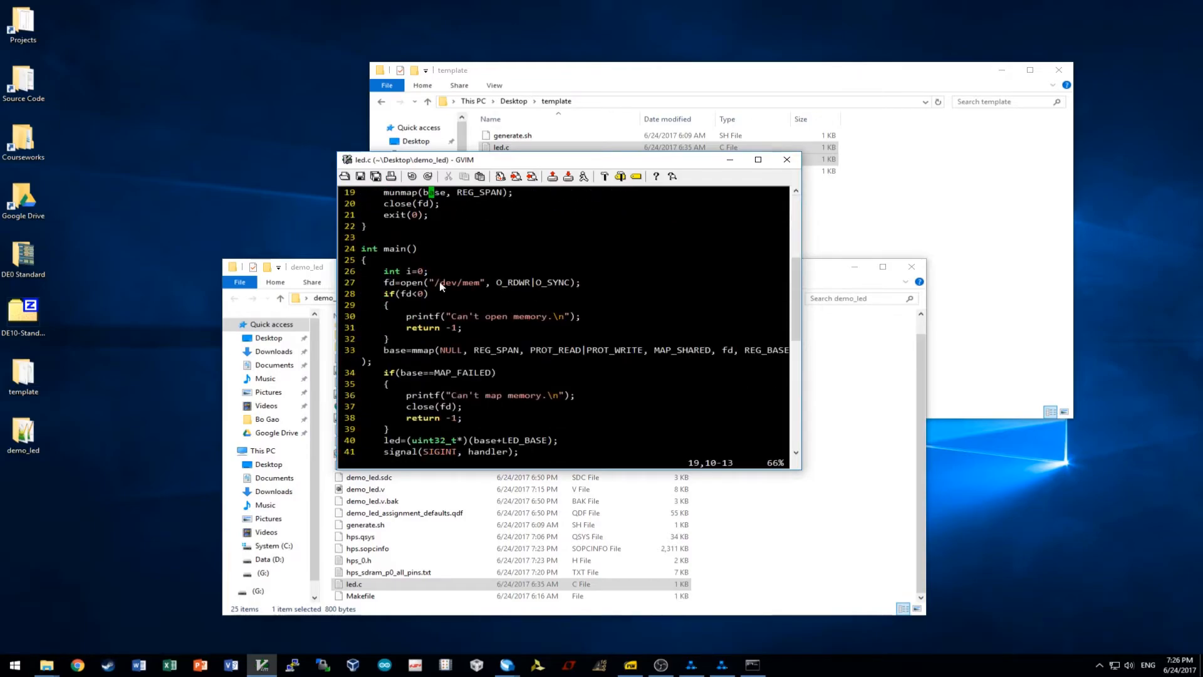
drag(496, 282, 581, 283)
scroll(566, 283, up, 6)
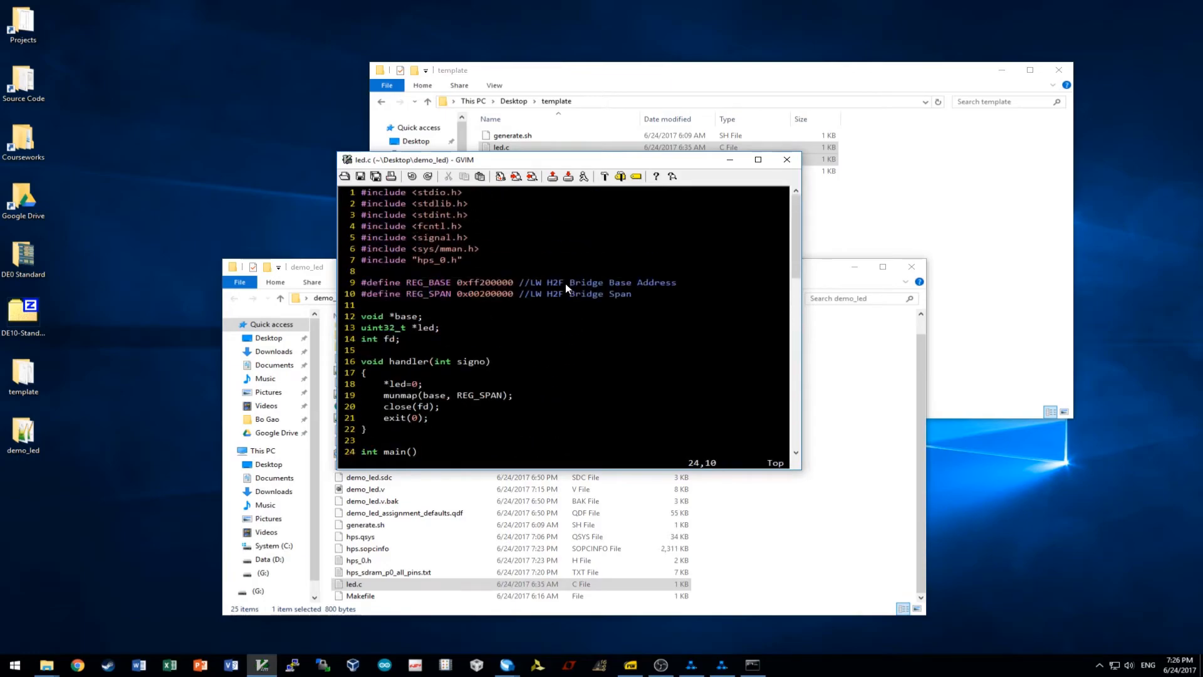
click(450, 238)
scroll(450, 238, down, 2)
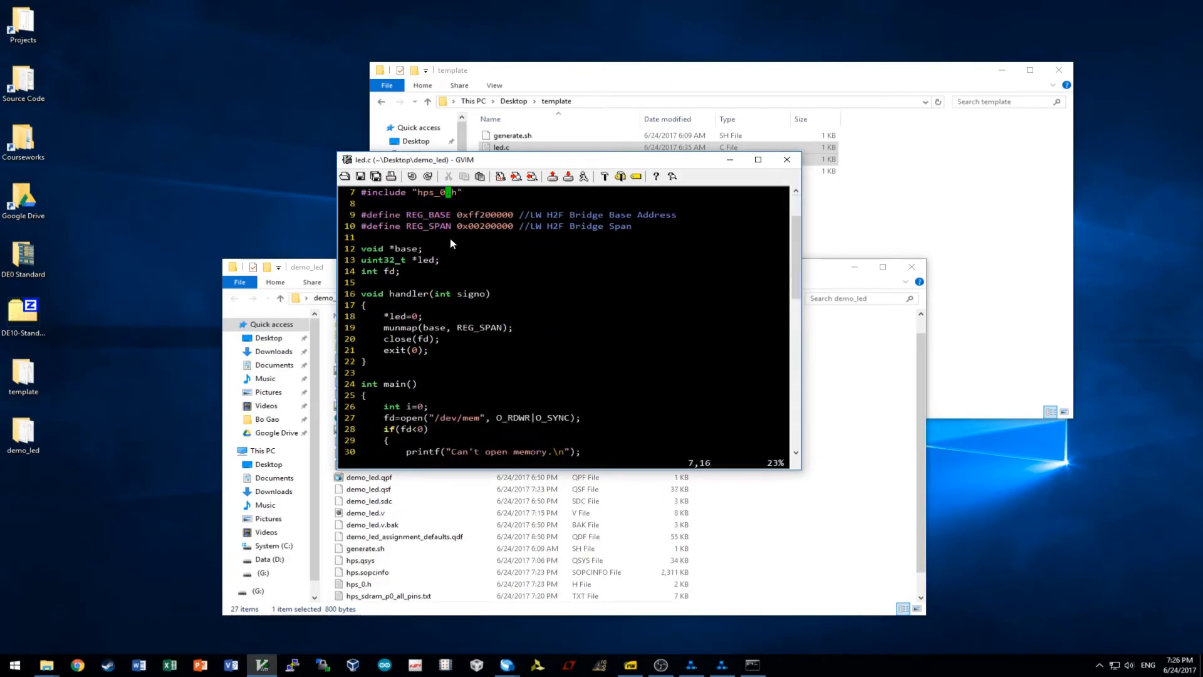
scroll(472, 310, up, 2)
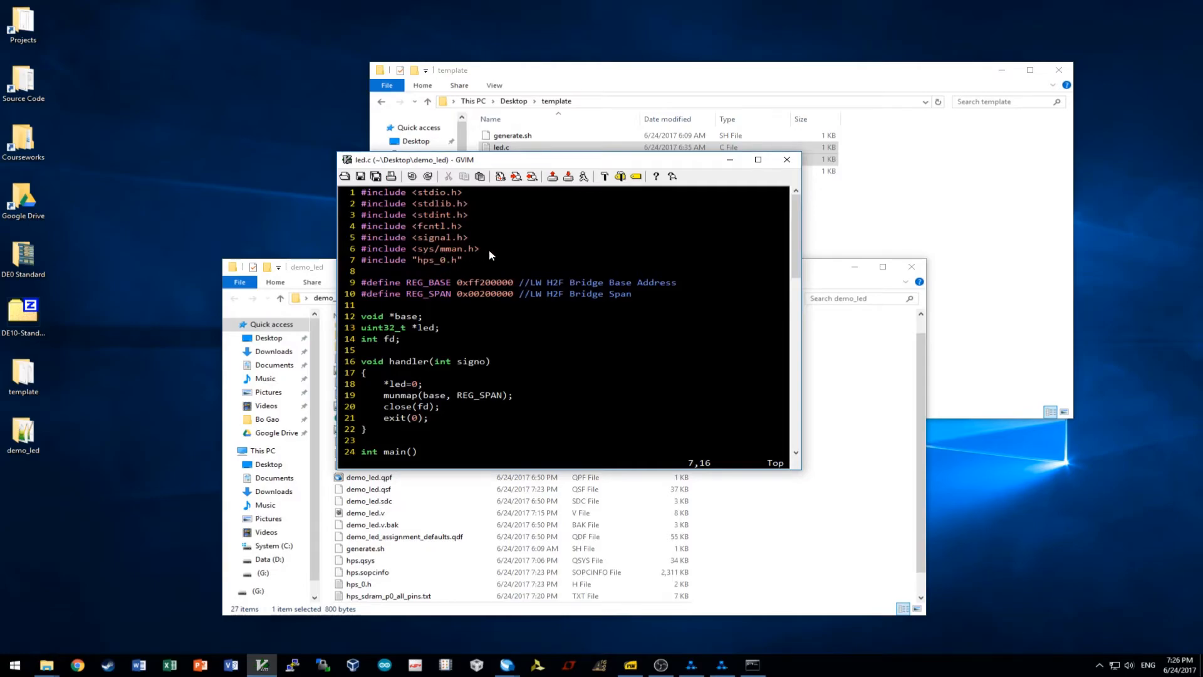
scroll(438, 351, down, 11)
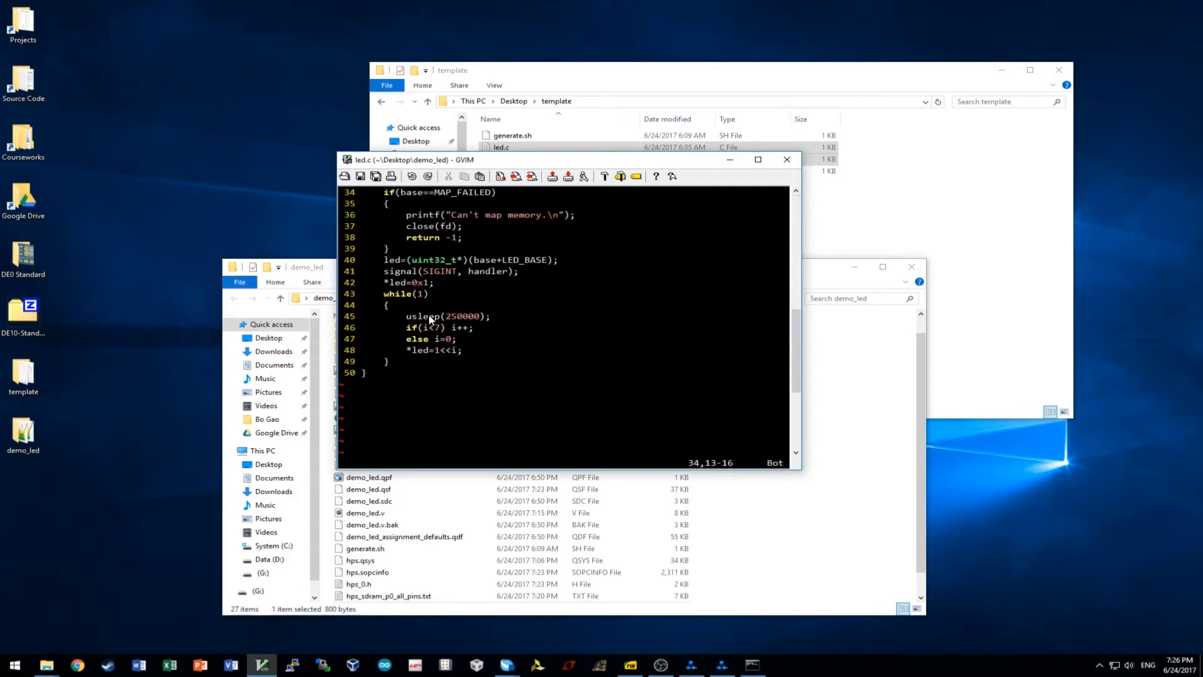
scroll(432, 321, up, 7)
scroll(436, 295, up, 4)
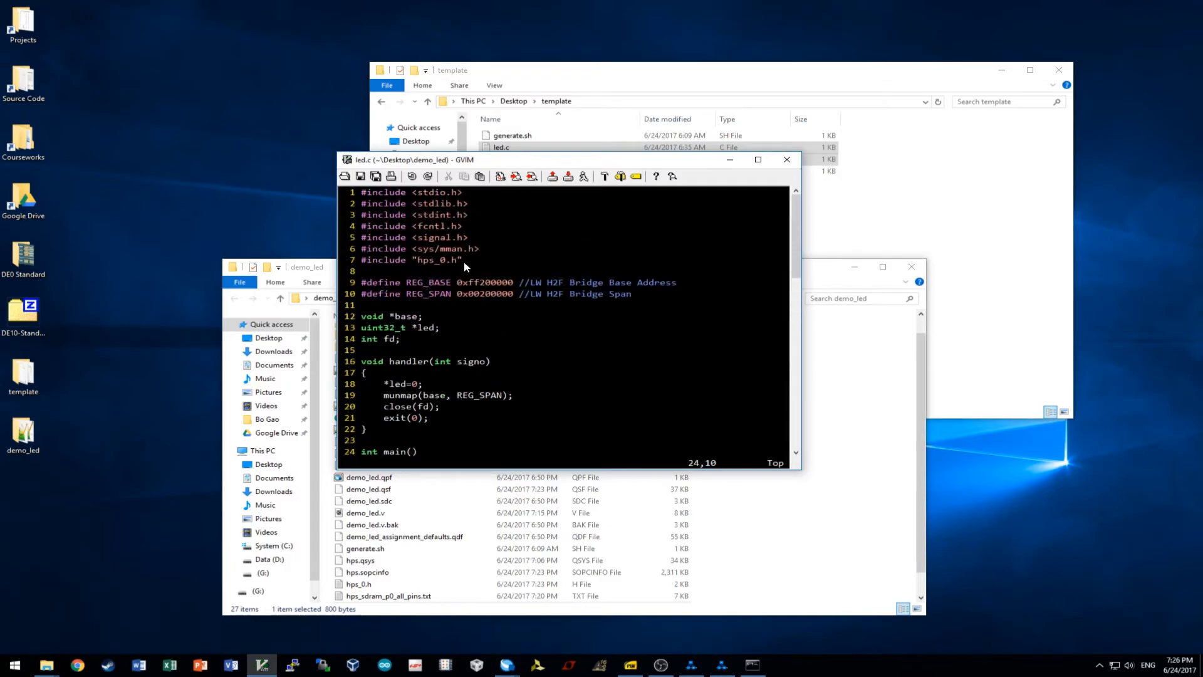
Open hps_0.h from demo_led, check the LED macros, and close it.
double_click(379, 583)
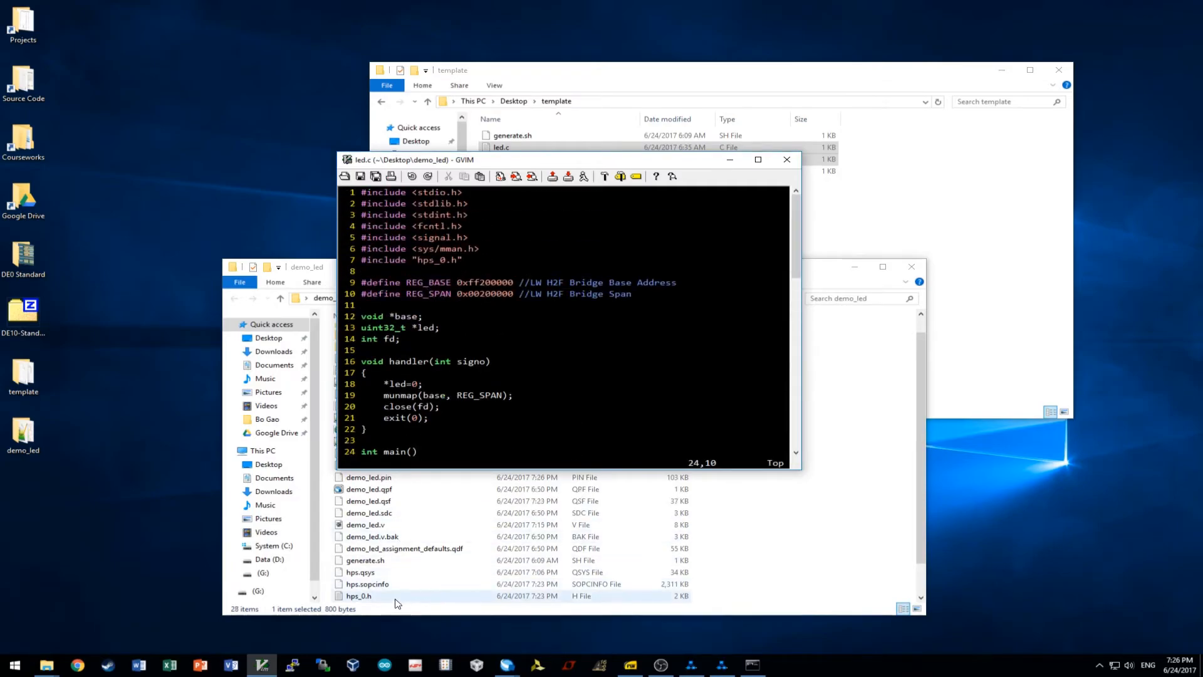
scroll(547, 183, down, 10)
scroll(546, 183, up, 6)
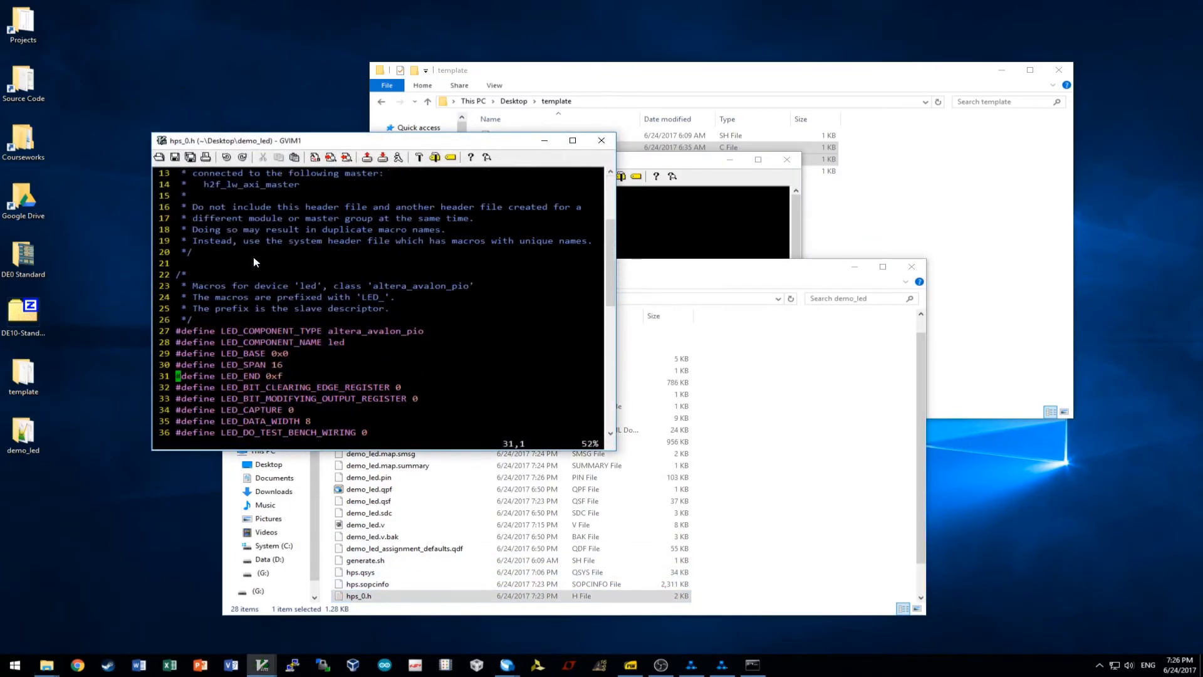
click(602, 140)
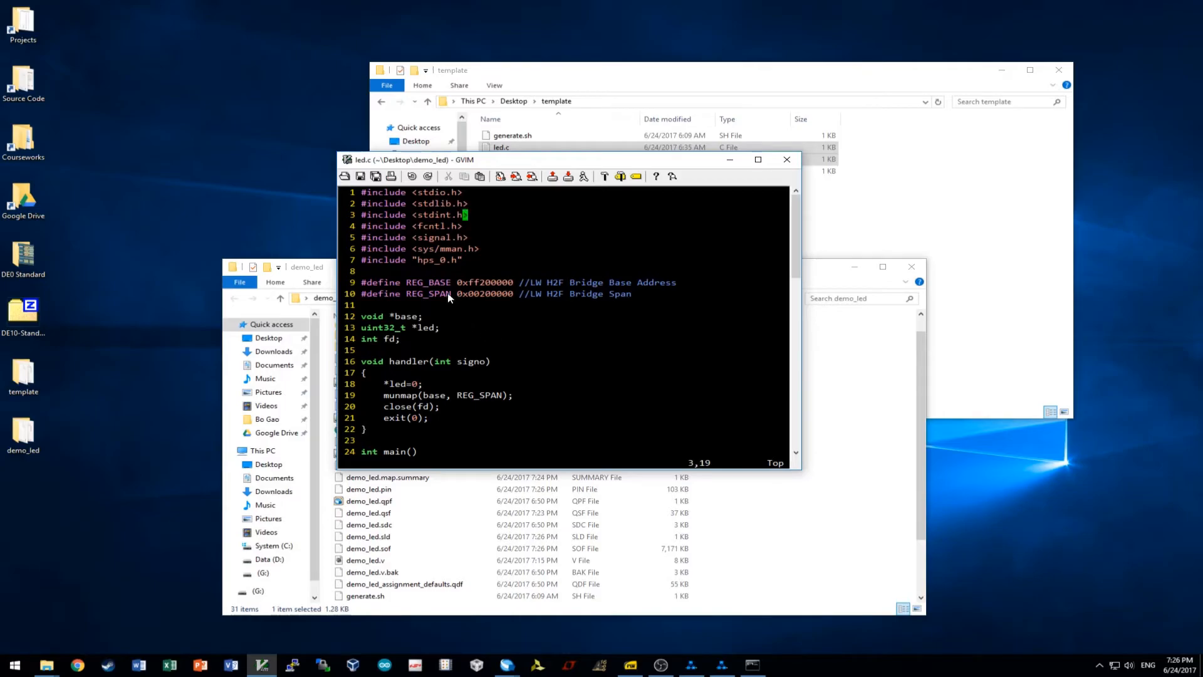
click(419, 283)
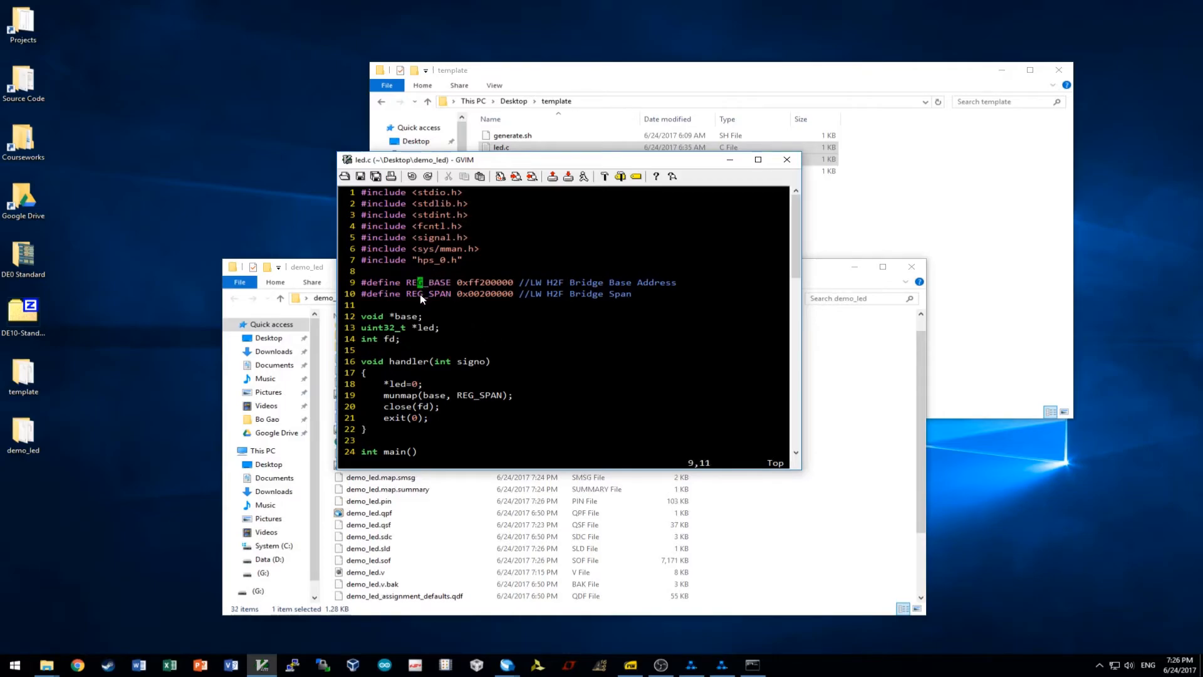
click(420, 294)
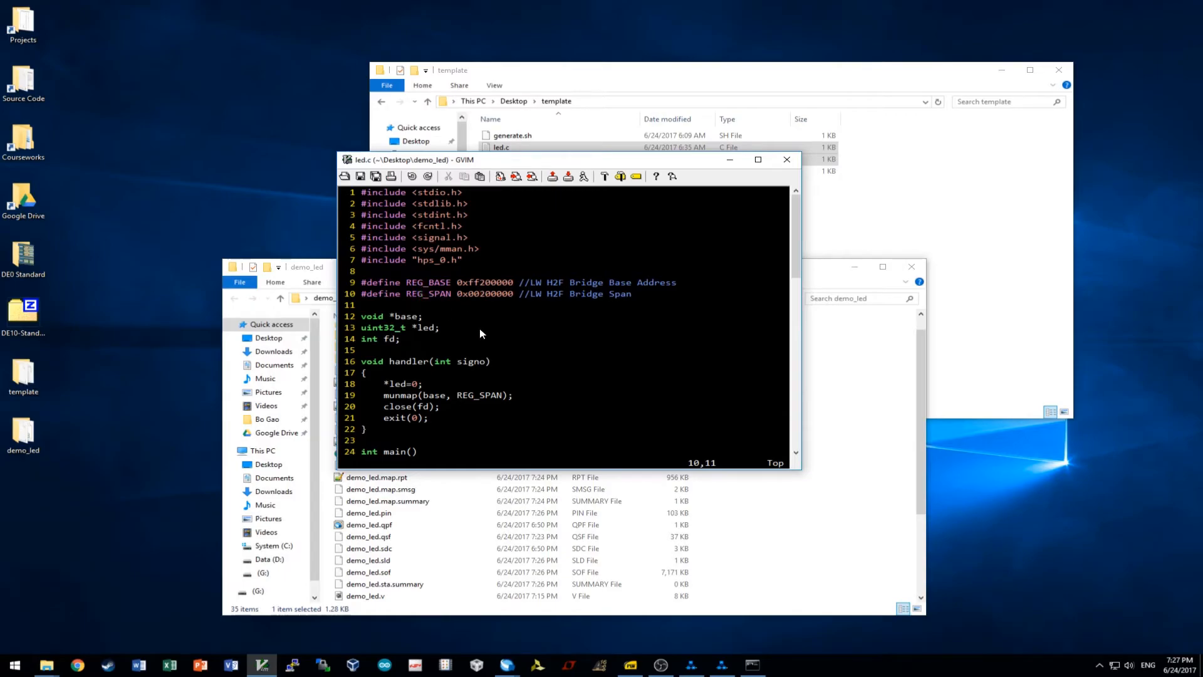
scroll(482, 333, down, 6)
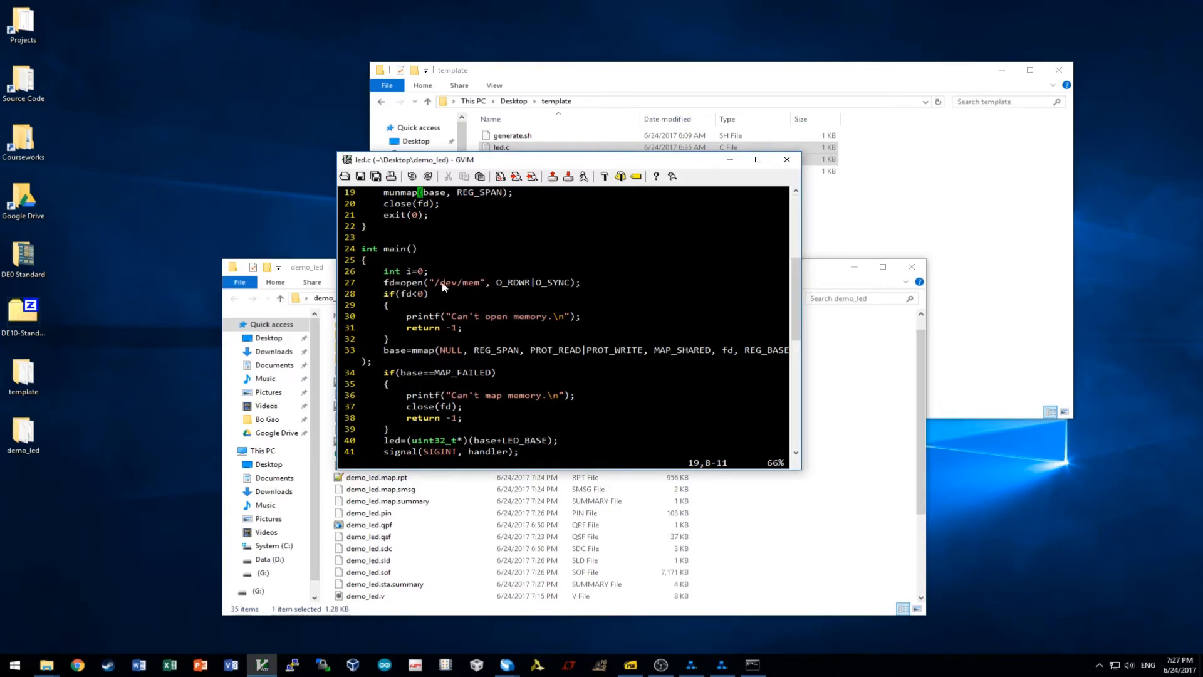
click(607, 282)
scroll(411, 321, down, 1)
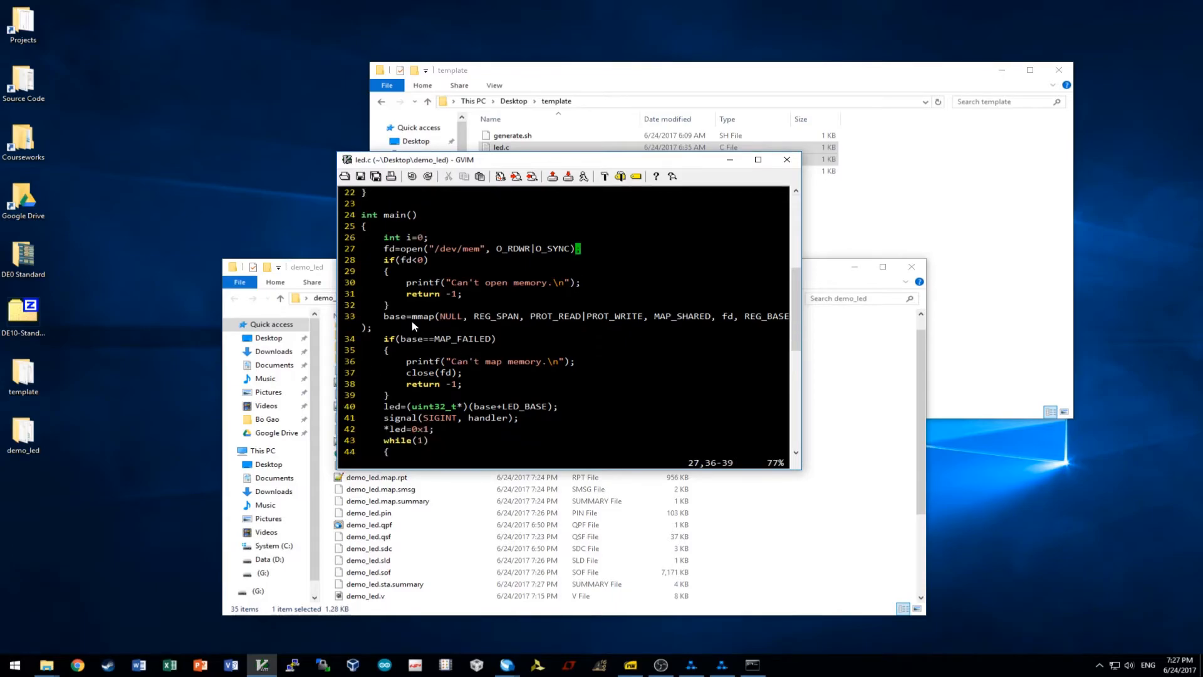
scroll(412, 320, up, 6)
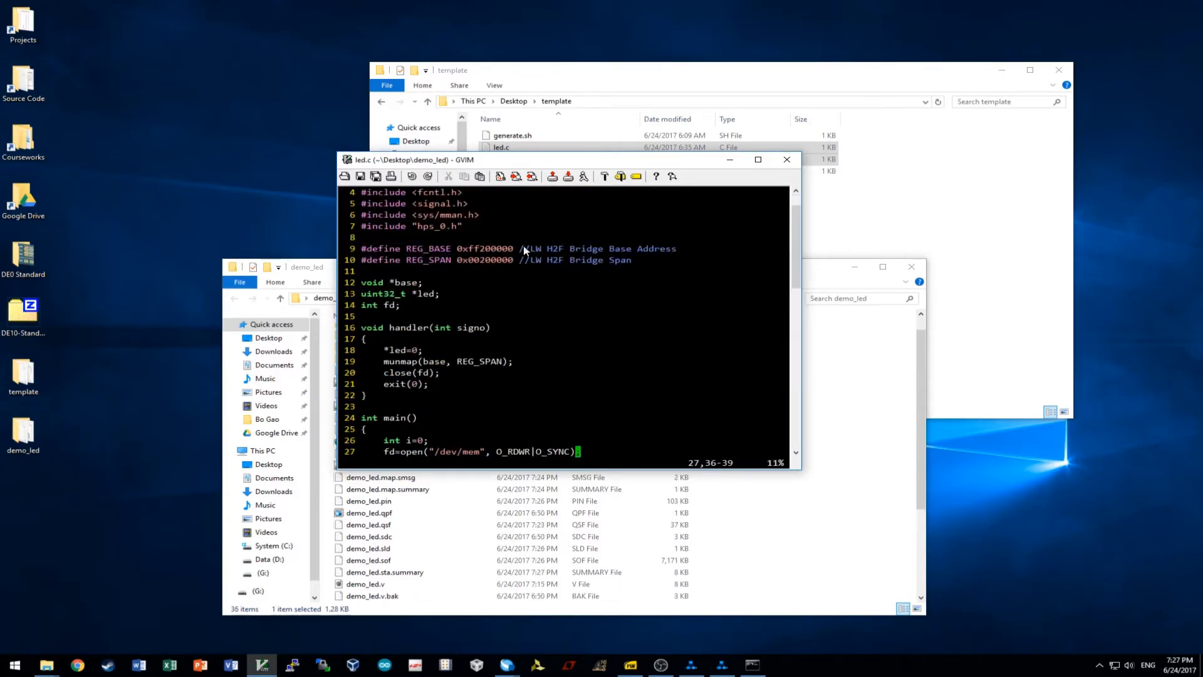
scroll(457, 296, down, 6)
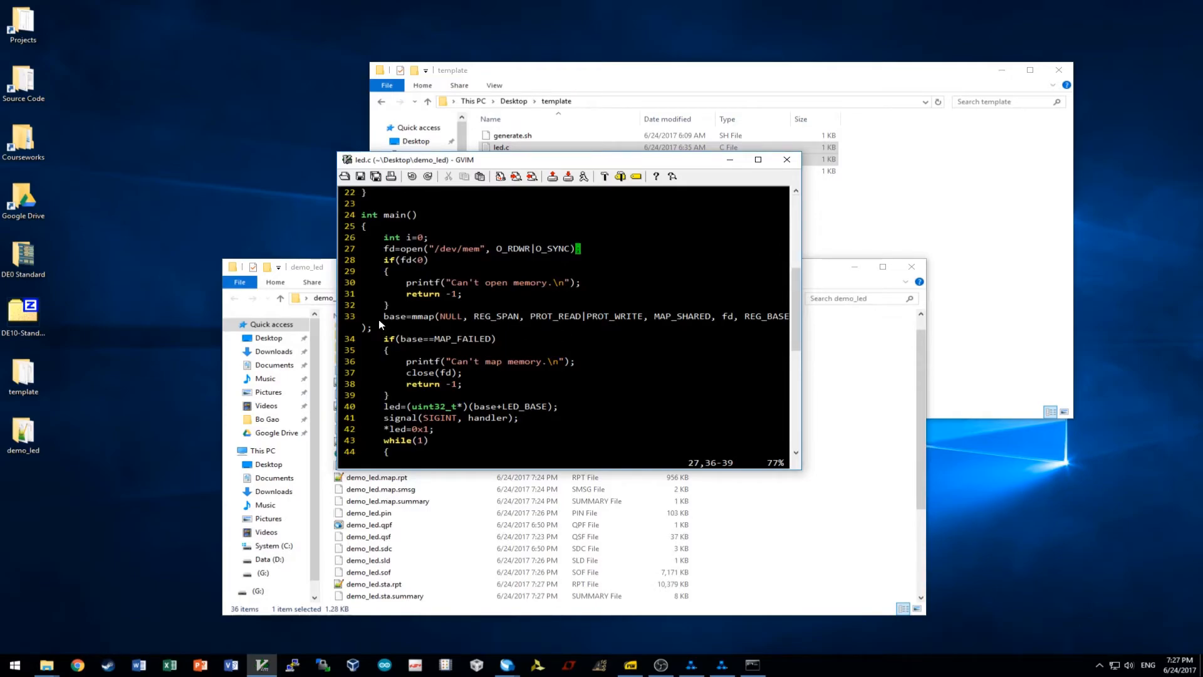
scroll(379, 324, up, 6)
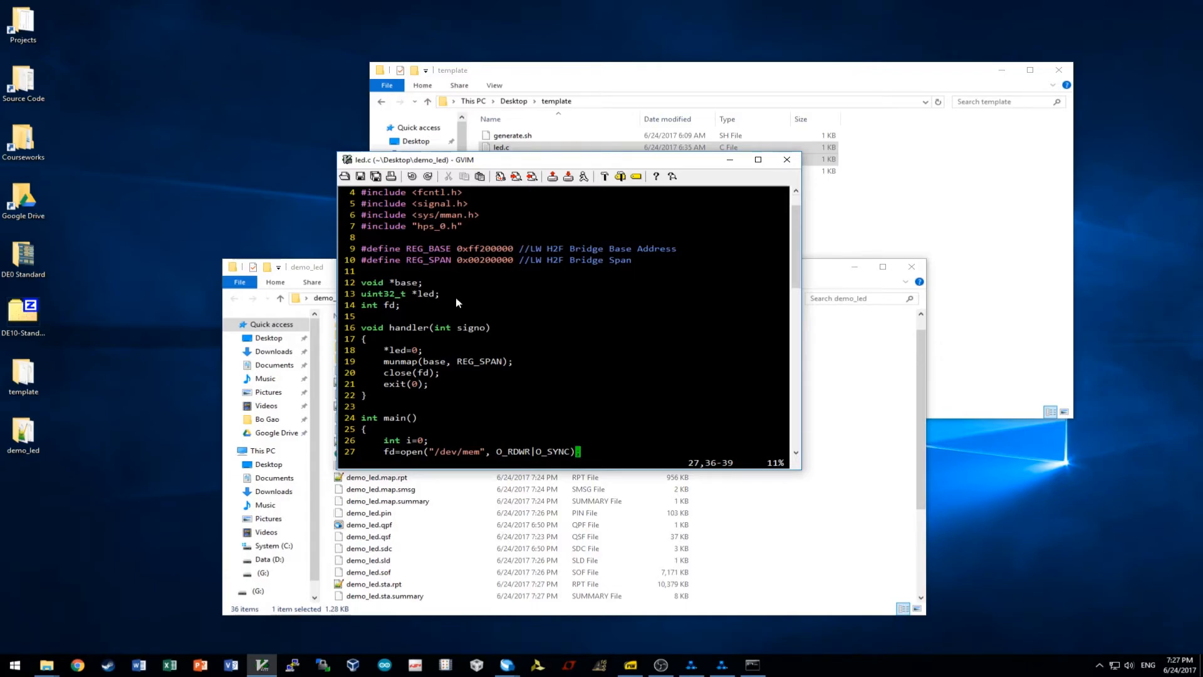
scroll(549, 345, down, 7)
scroll(539, 337, up, 1)
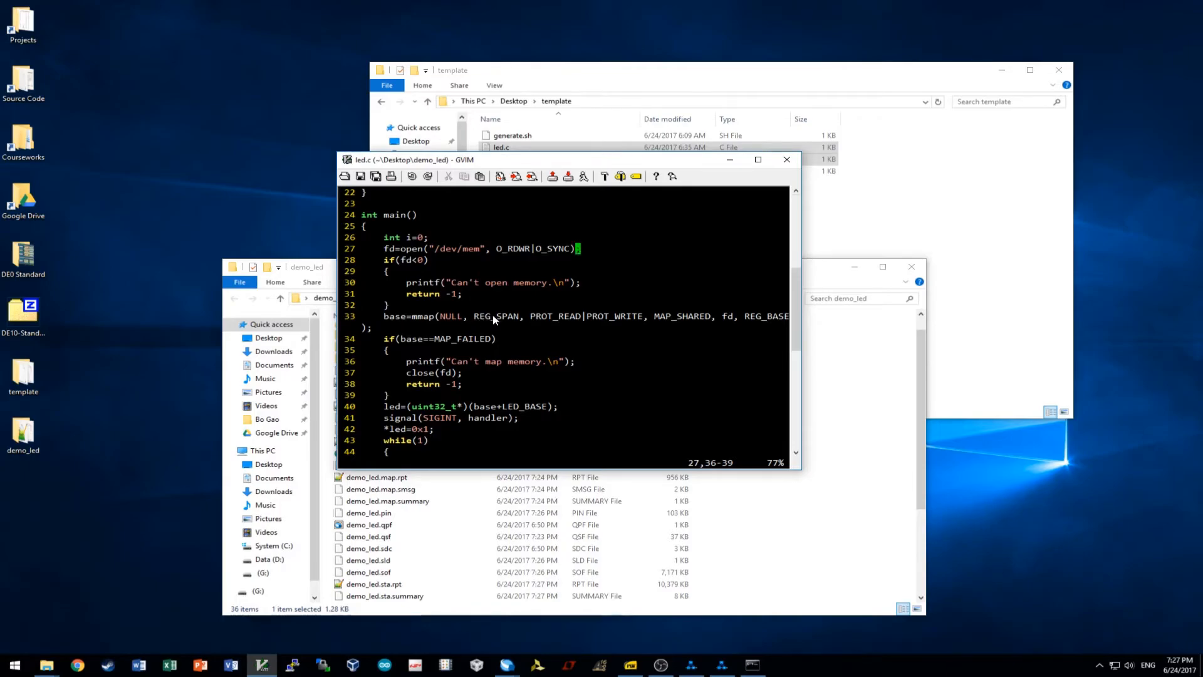
click(521, 317)
click(602, 317)
click(685, 317)
click(730, 317)
click(781, 317)
scroll(458, 365, down, 2)
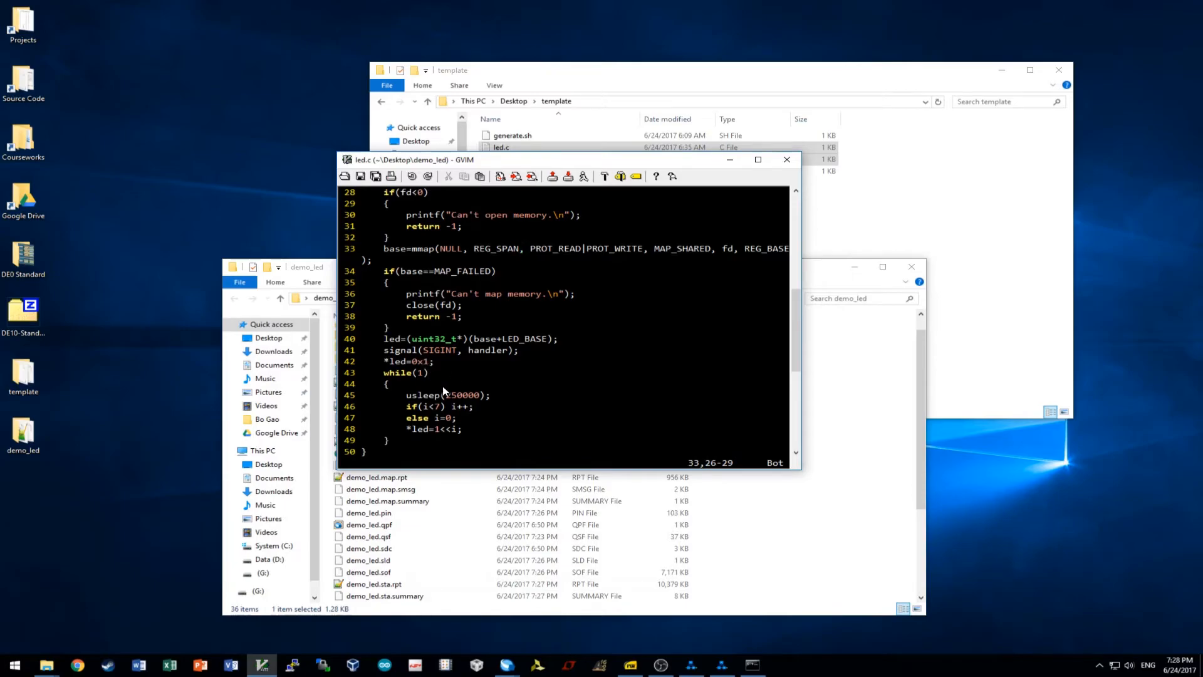
Delete the *led=1<<i; line from led.c's while loop.
scroll(416, 418, up, 5)
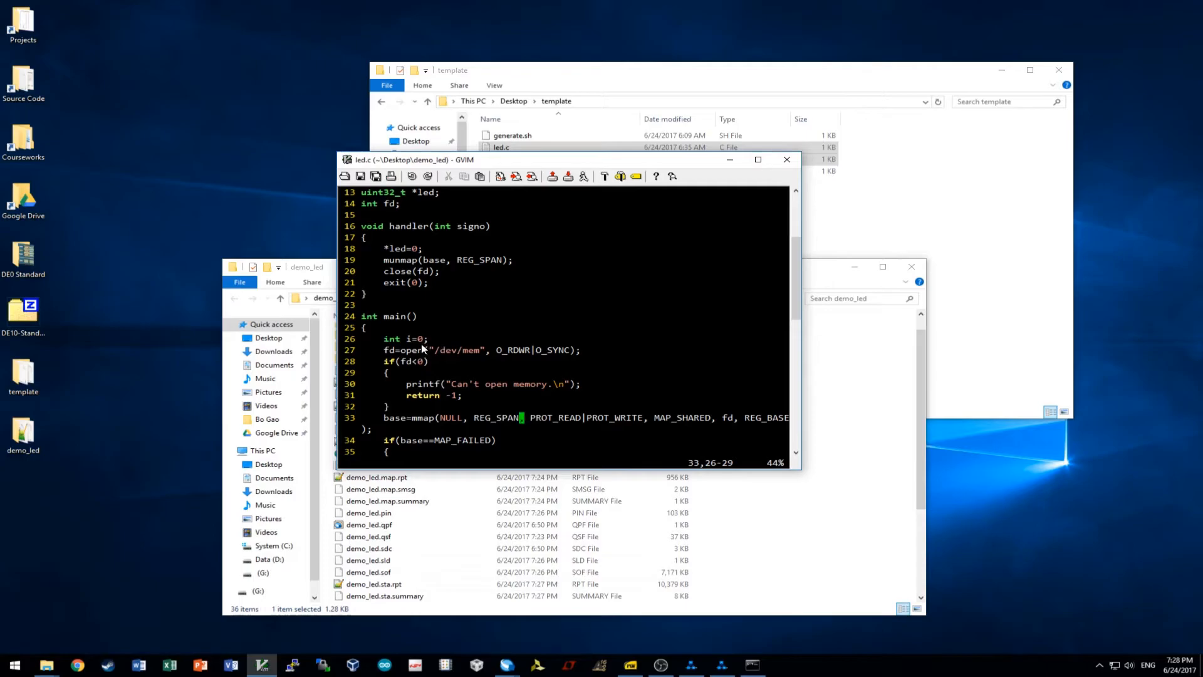
scroll(421, 343, down, 6)
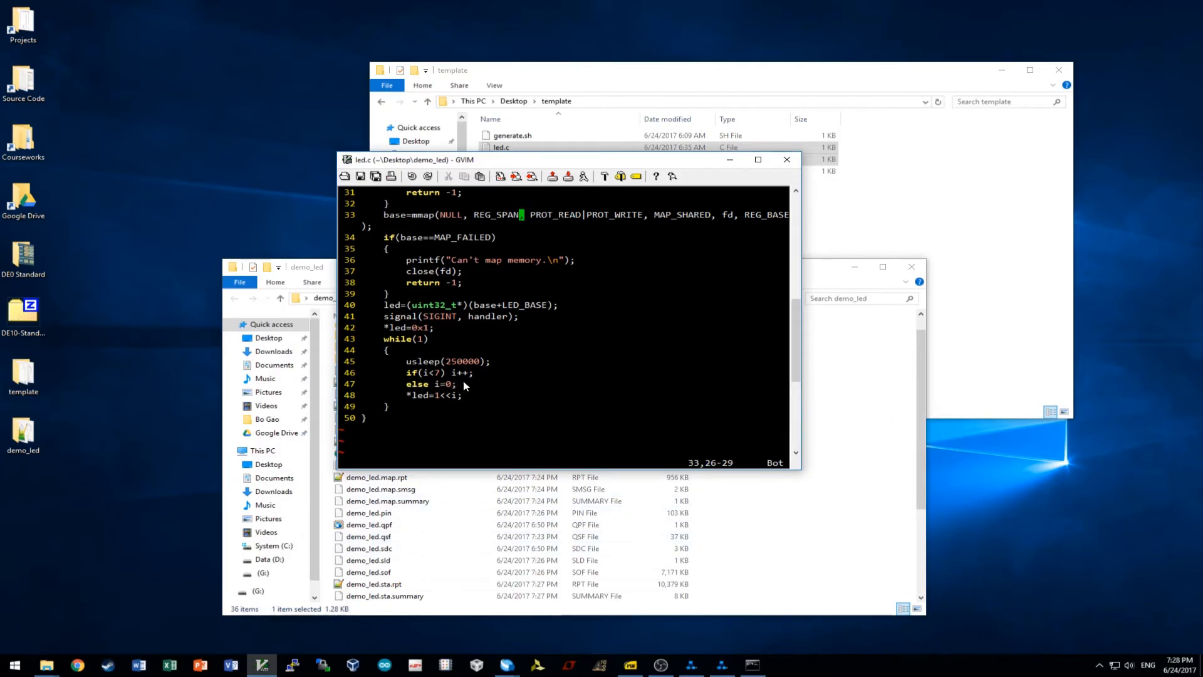
click(426, 395)
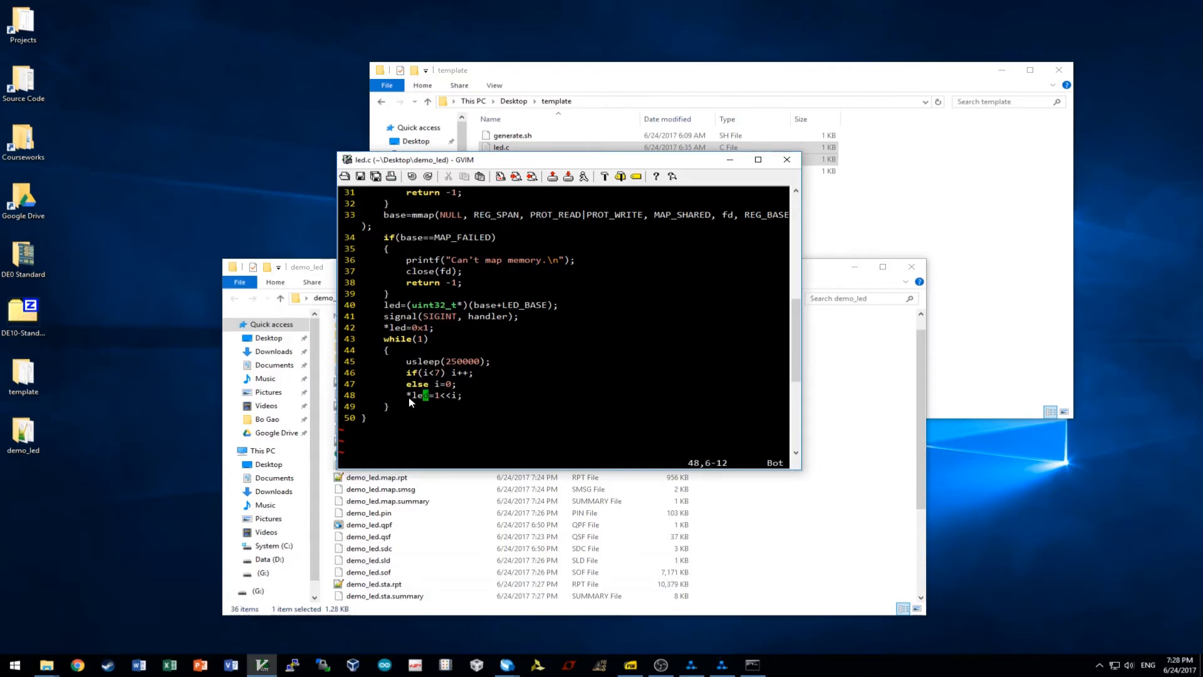
click(461, 396)
click(407, 396)
key(d)
key(d)
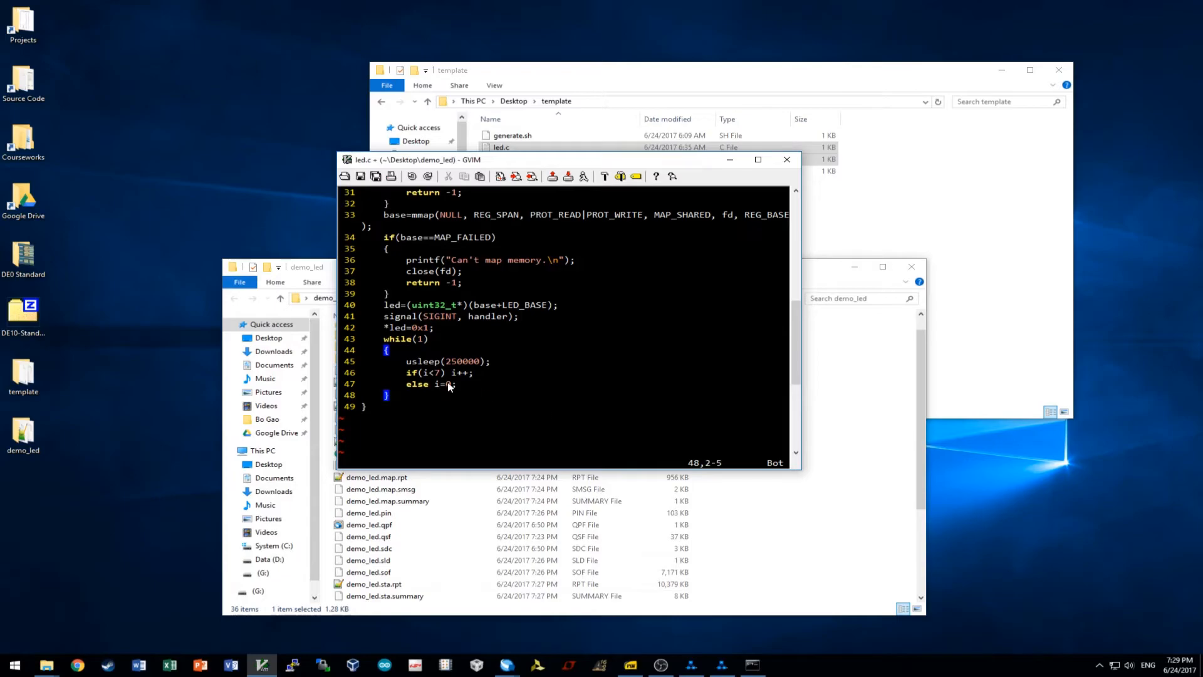
Save the edited led.c (49 lines, 787 characters).
click(457, 385)
scroll(457, 384, up, 6)
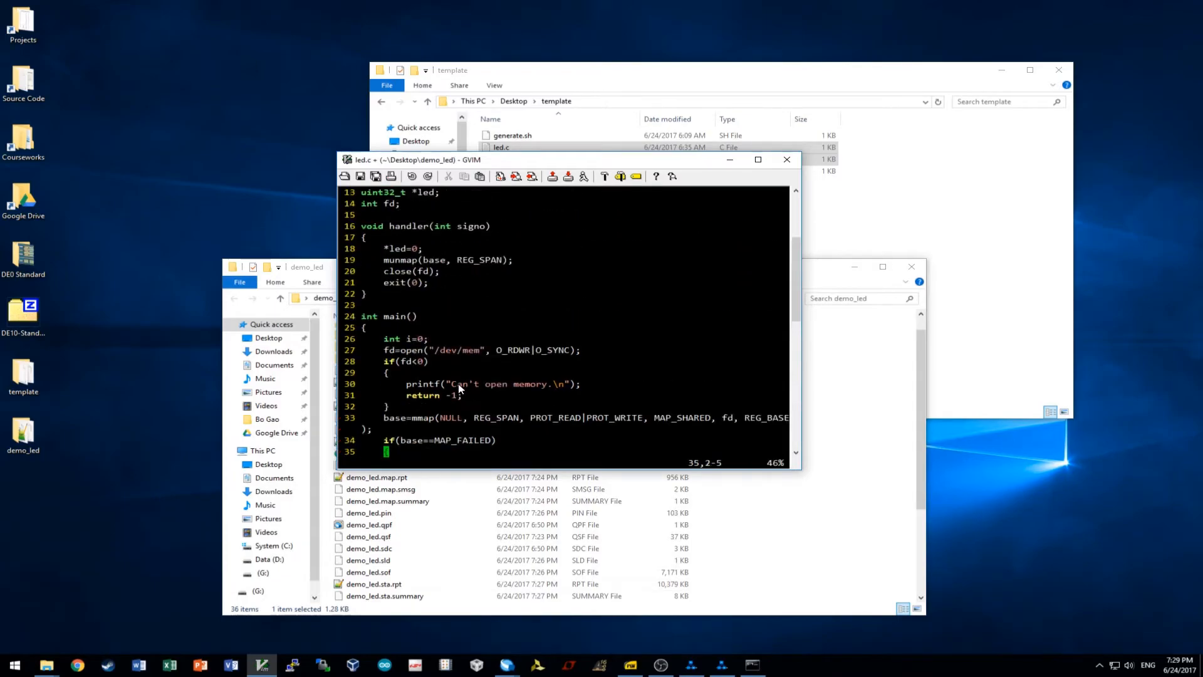
scroll(435, 346, down, 6)
click(442, 410)
click(361, 176)
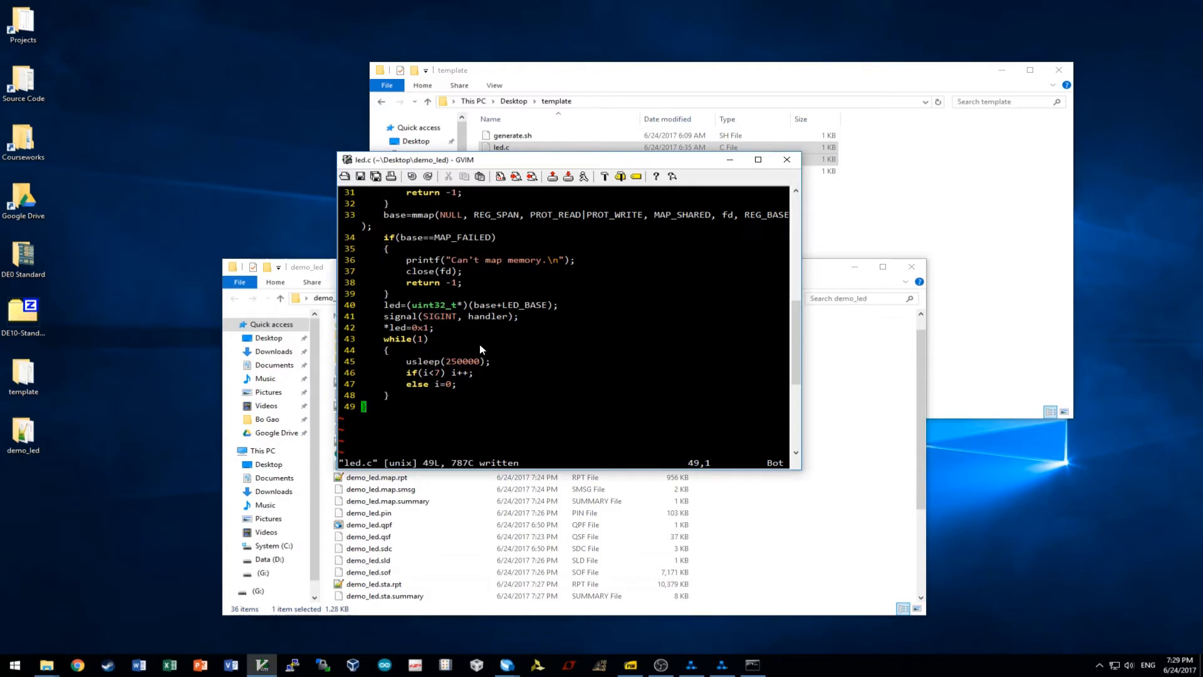
scroll(479, 344, up, 6)
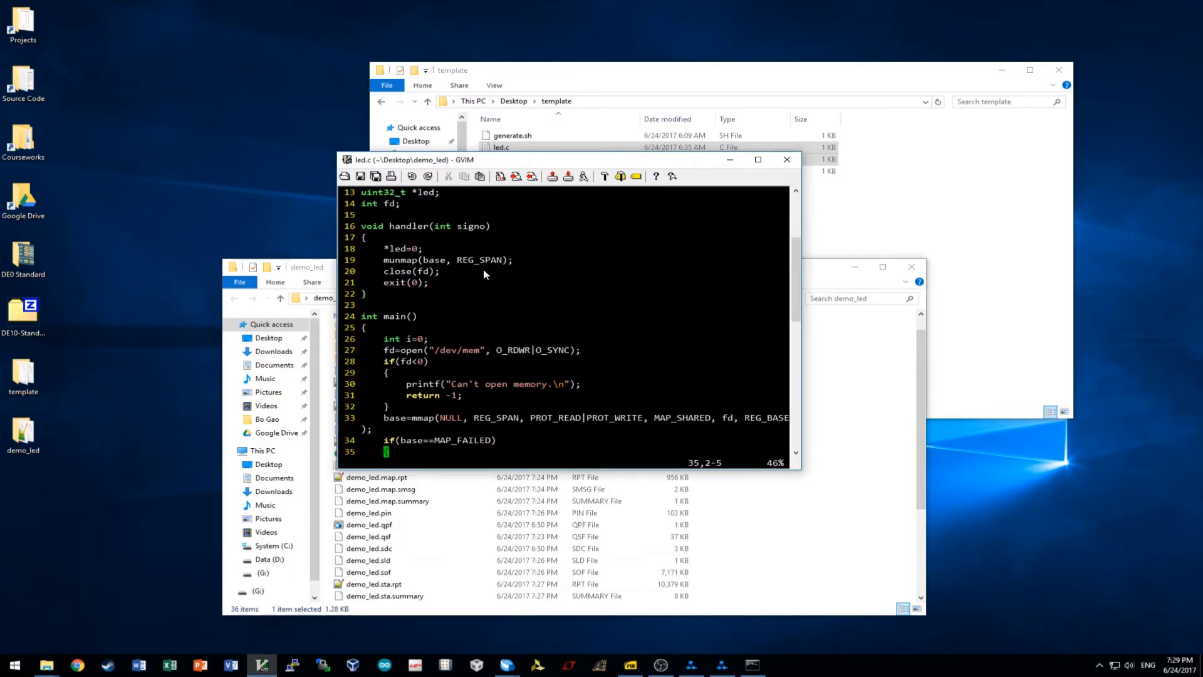
scroll(564, 323, down, 6)
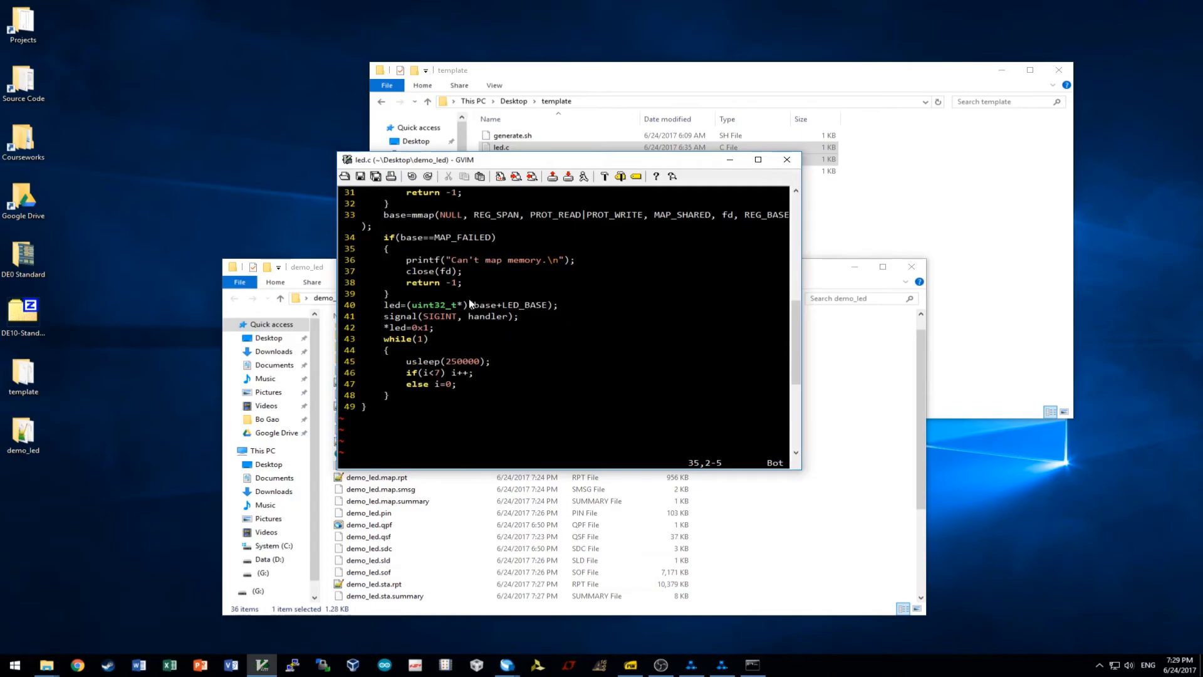
Close GVIM and minimize Quartus Prime to uncover the folder windows.
click(787, 159)
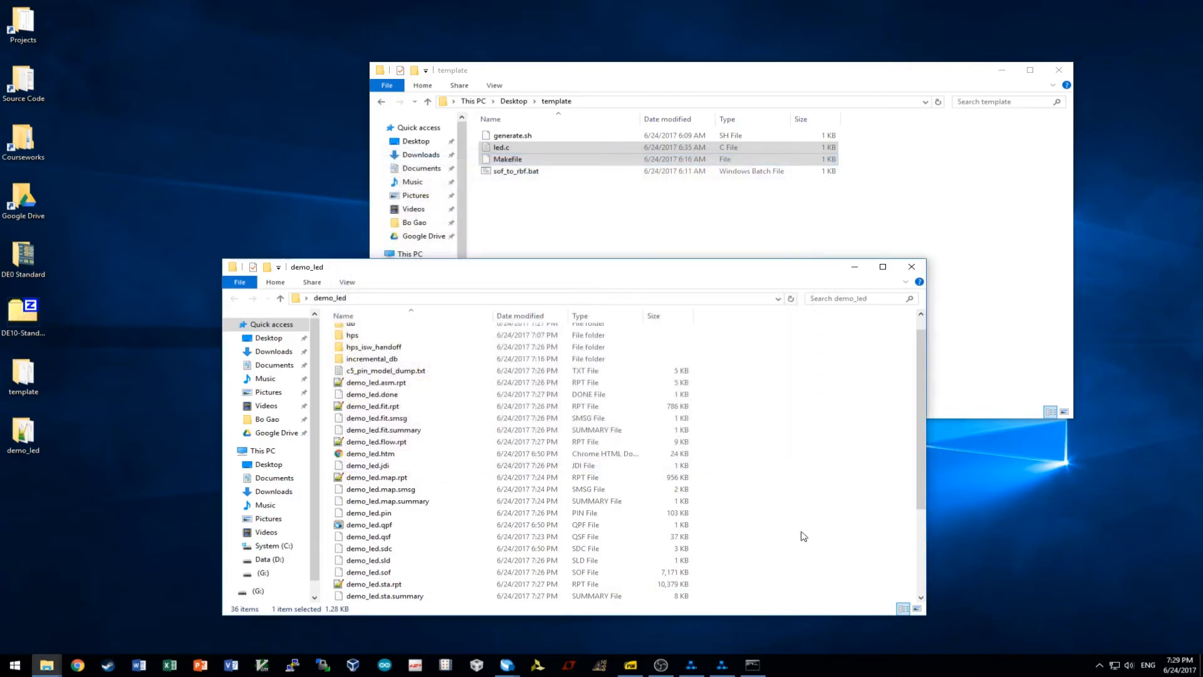
mouse_move(507, 665)
click(533, 583)
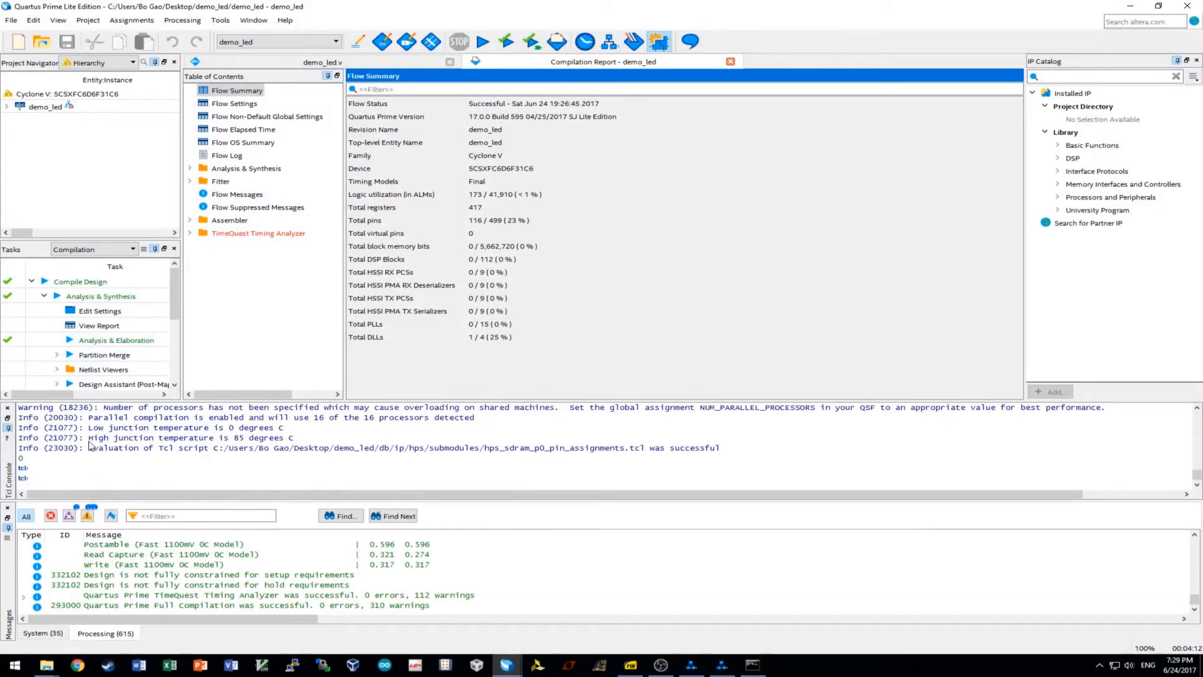
click(512, 567)
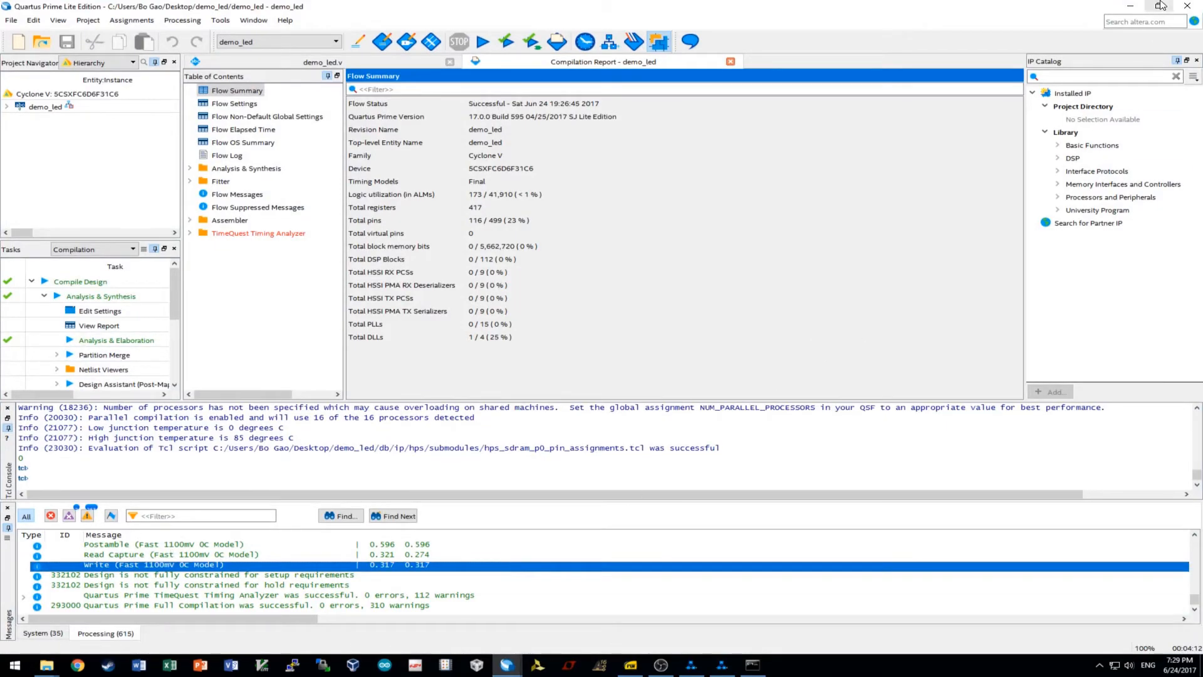
click(1131, 6)
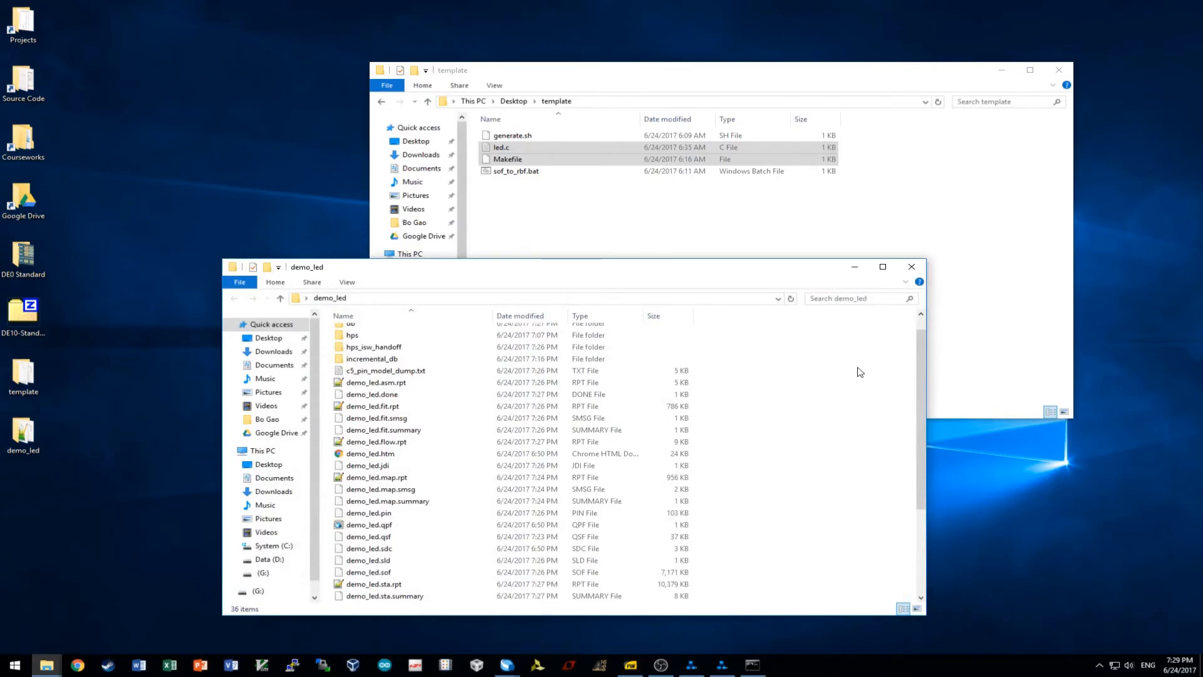
Copy sof_to_rbf.bat from the template folder into demo_led.
drag(551, 268, 578, 225)
click(533, 201)
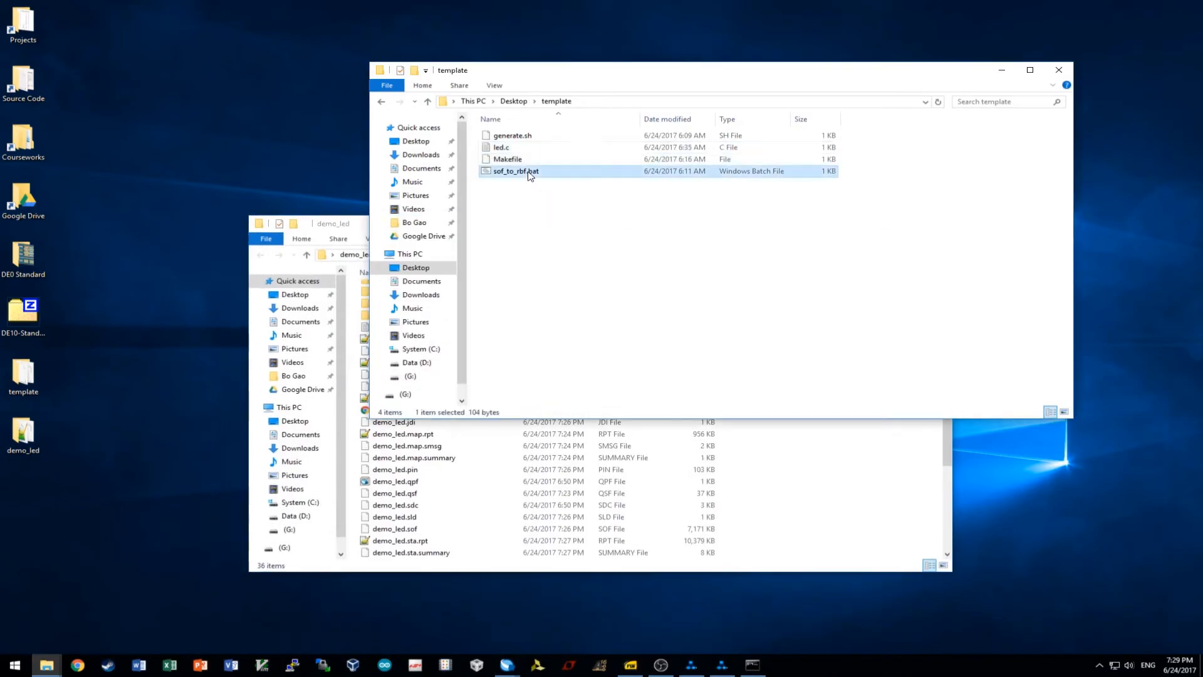
click(530, 175)
key(ctrl+c)
click(832, 501)
key(ctrl+v)
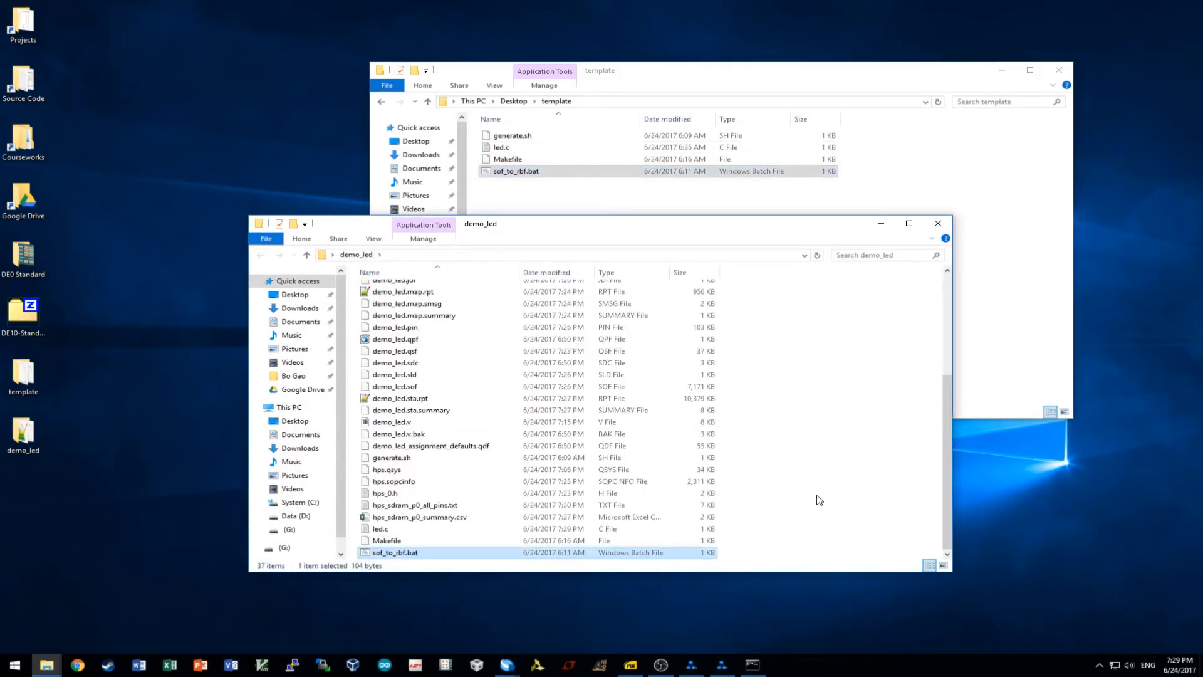
Edit the copied sof_to_rbf.bat so it converts demo_led.sof instead of demo_qsys.sof, and save.
right_click(396, 554)
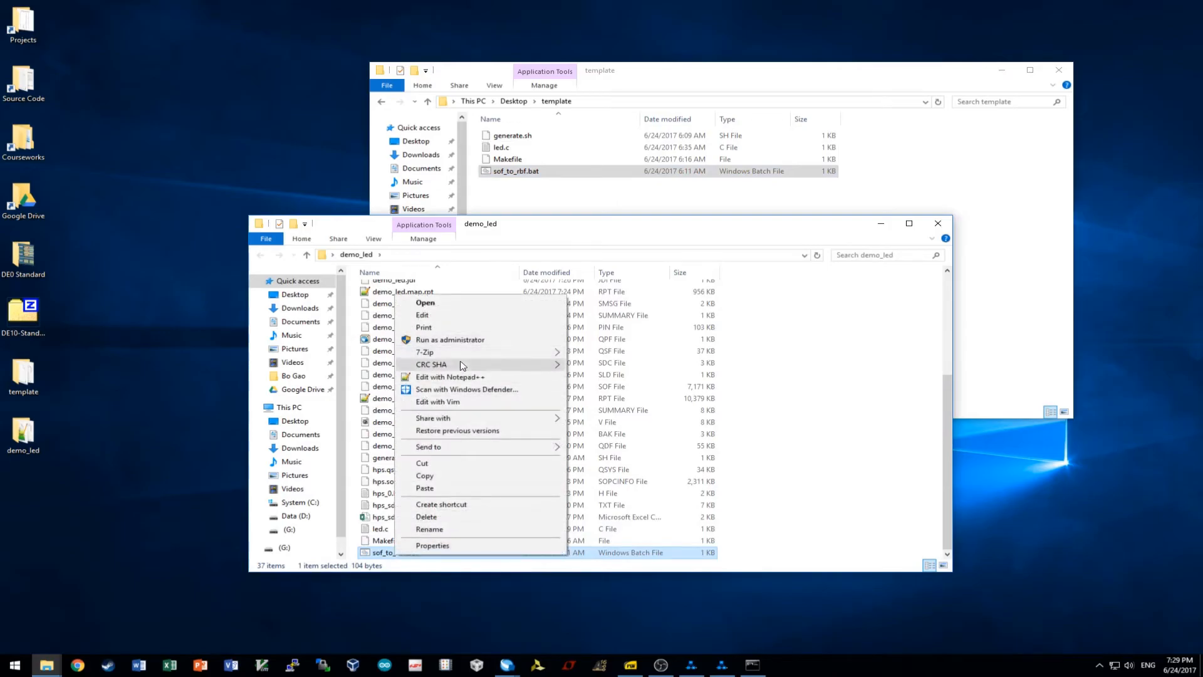
click(467, 315)
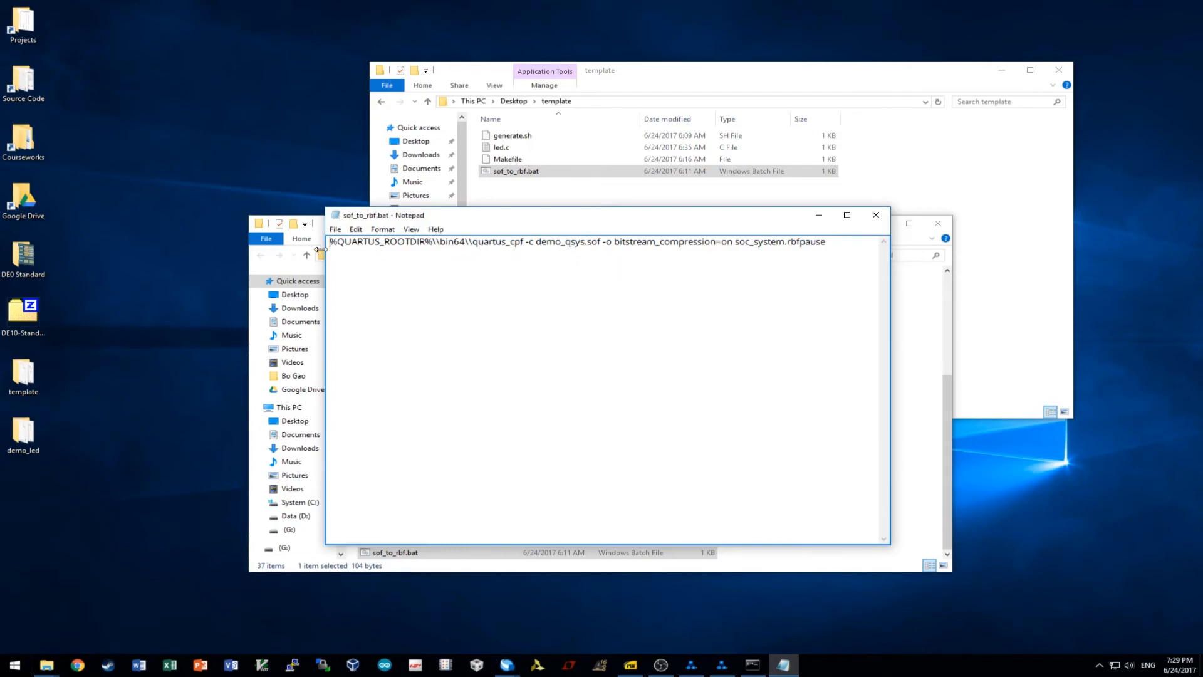
drag(333, 243, 523, 242)
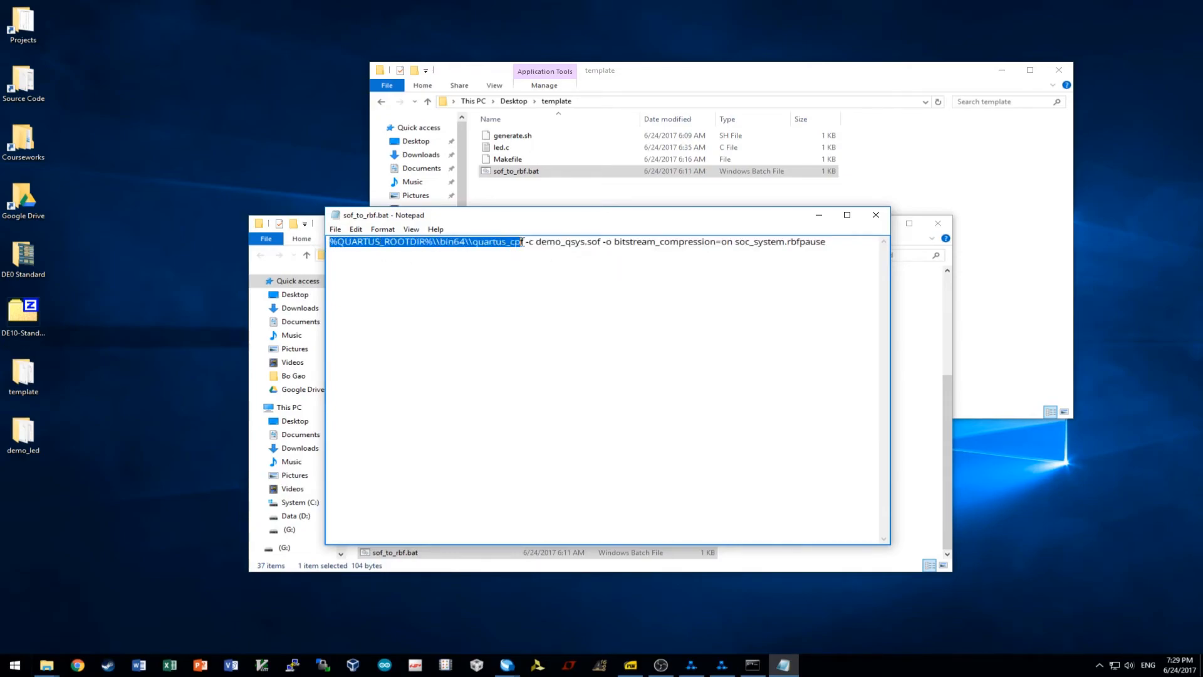
click(557, 245)
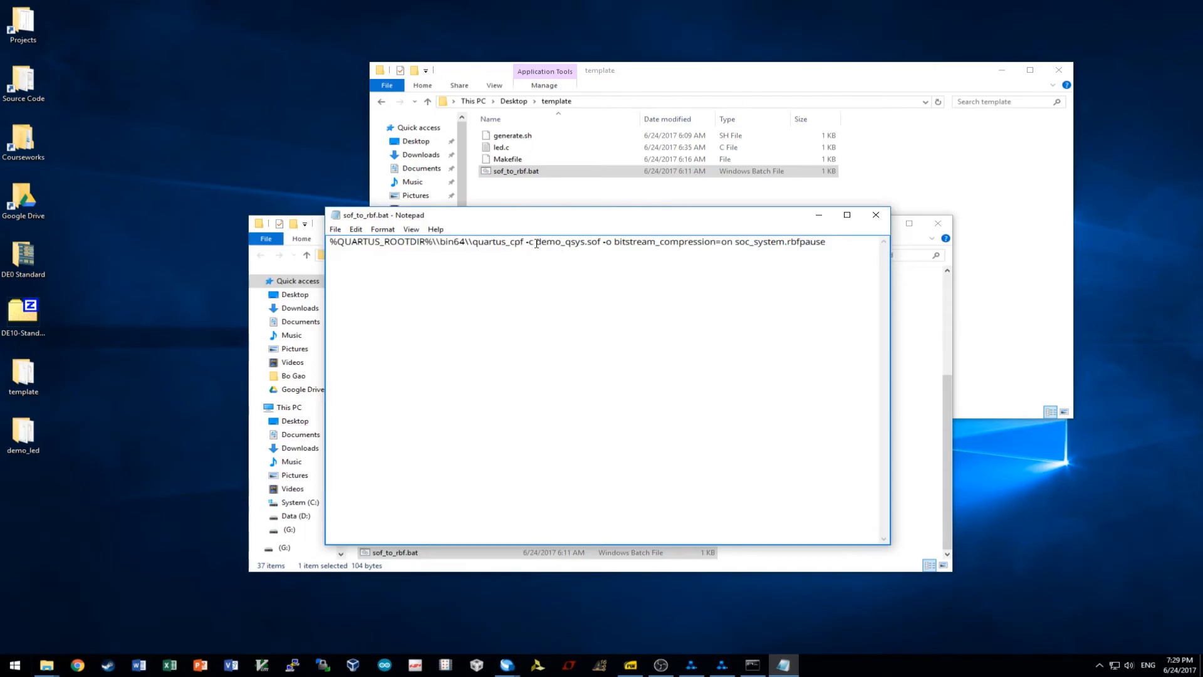
drag(534, 244, 797, 321)
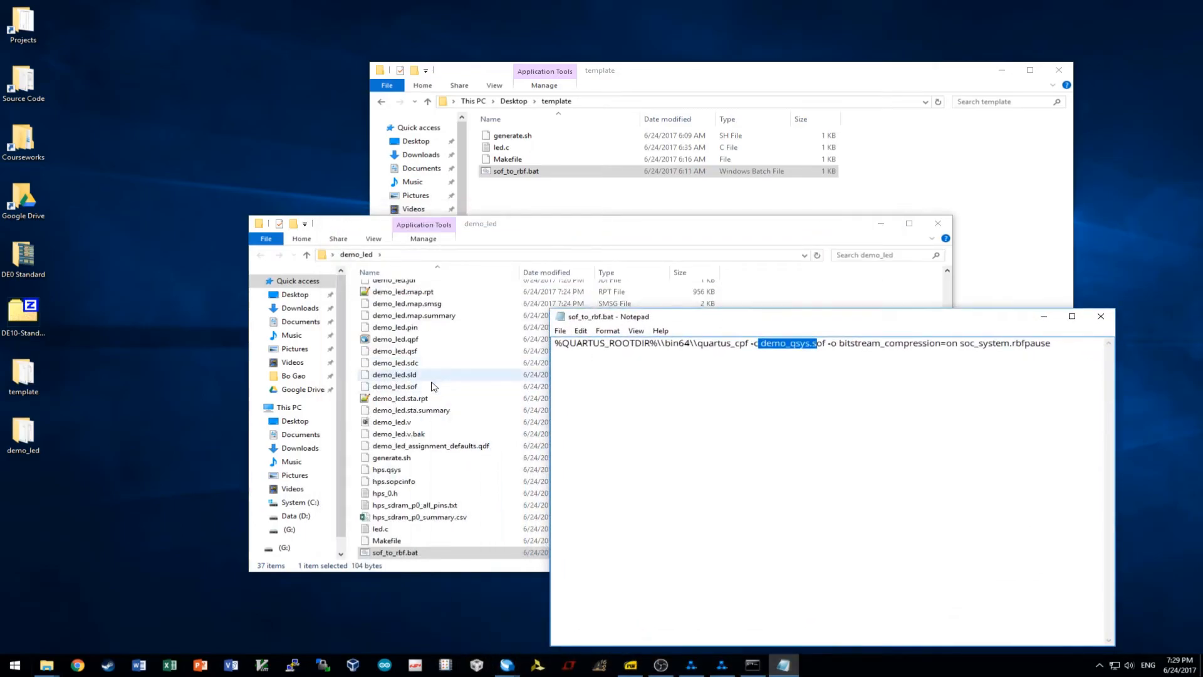
click(775, 344)
drag(791, 346, 809, 344)
text(led)
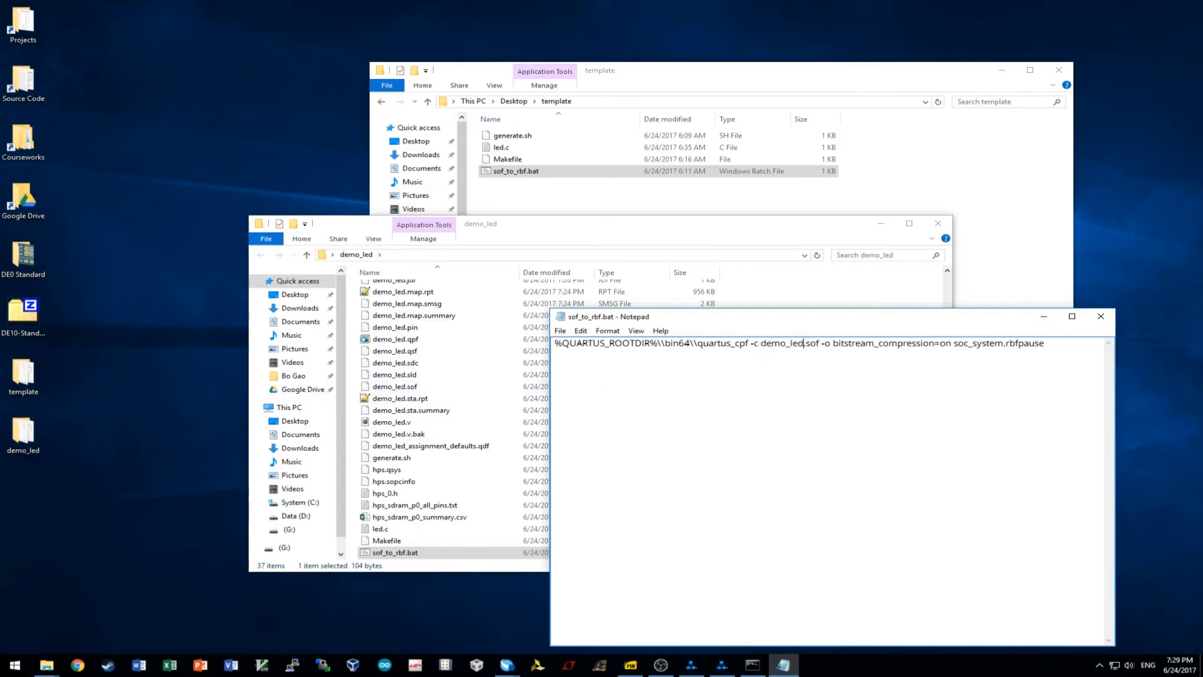
drag(1001, 325, 734, 300)
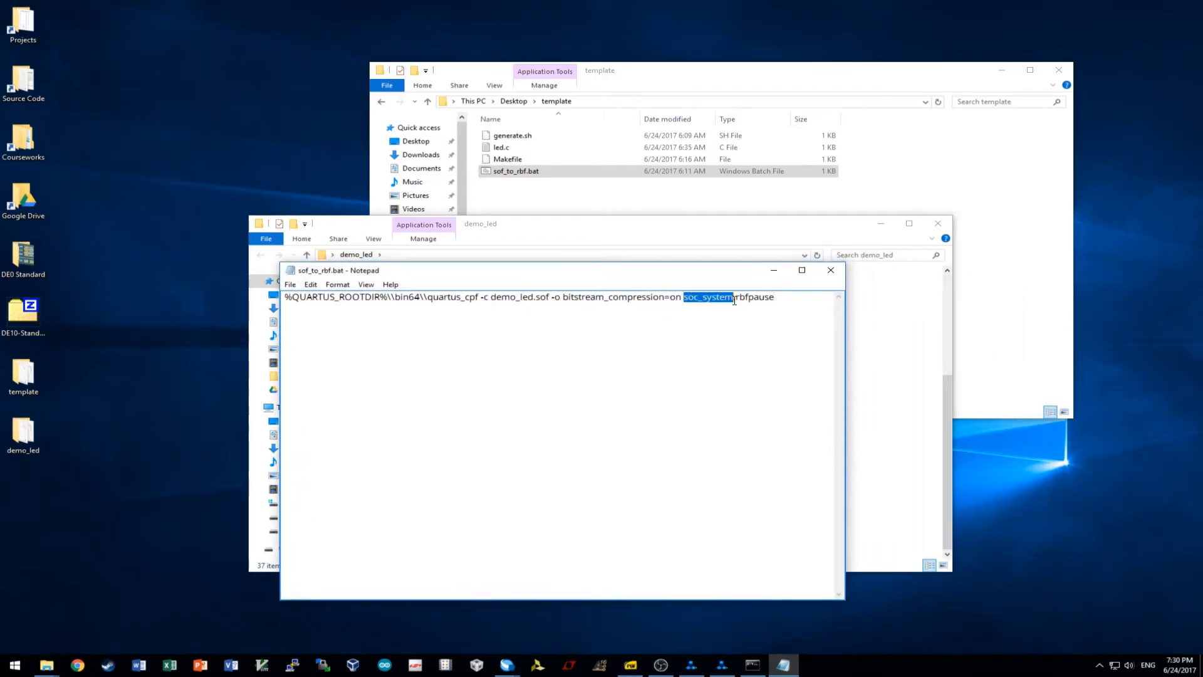
click(831, 270)
click(566, 339)
Run sof_to_rbf.bat to generate soc_system.rbf from demo_led.sof.
click(864, 374)
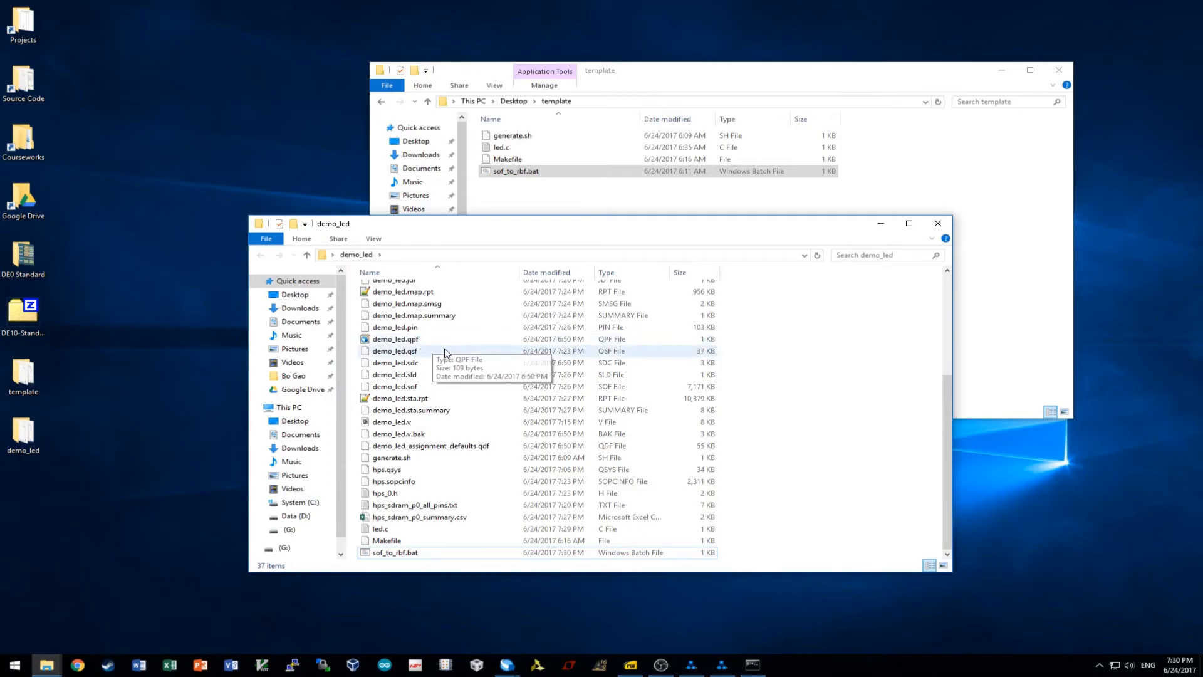
double_click(396, 553)
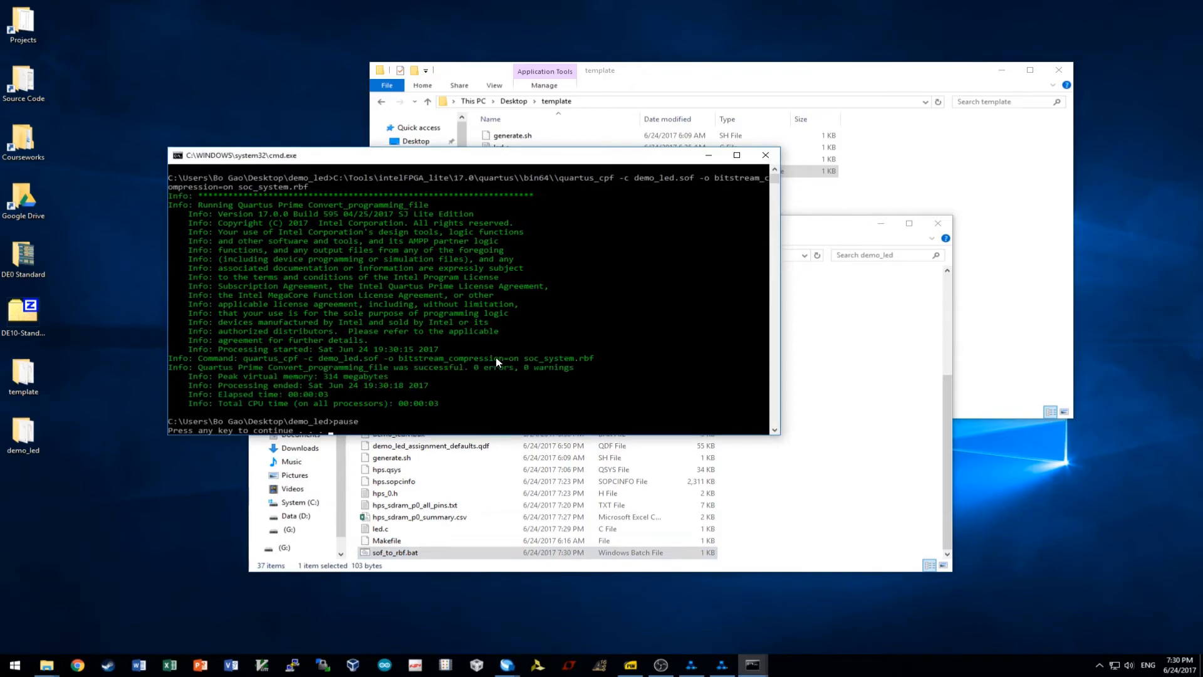
key(Return)
scroll(873, 477, down, 1)
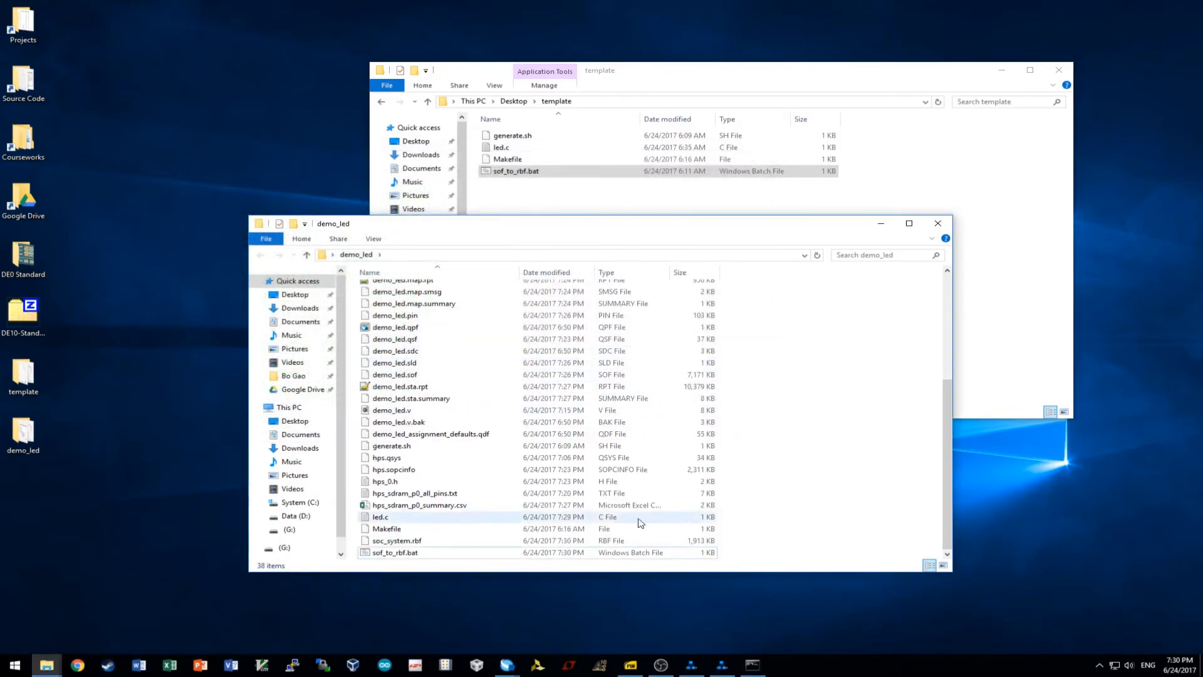
Check the new soc_system.rbf's properties (1,913 KB) and reselect it for copying.
click(407, 543)
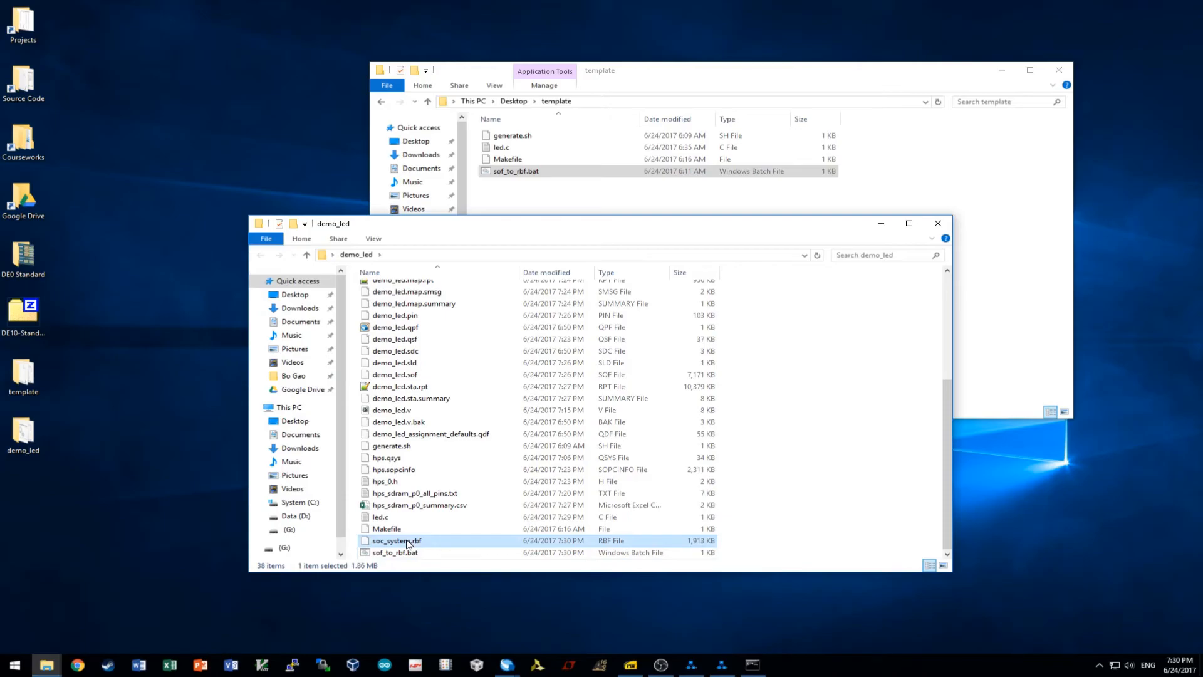
right_click(408, 543)
click(415, 532)
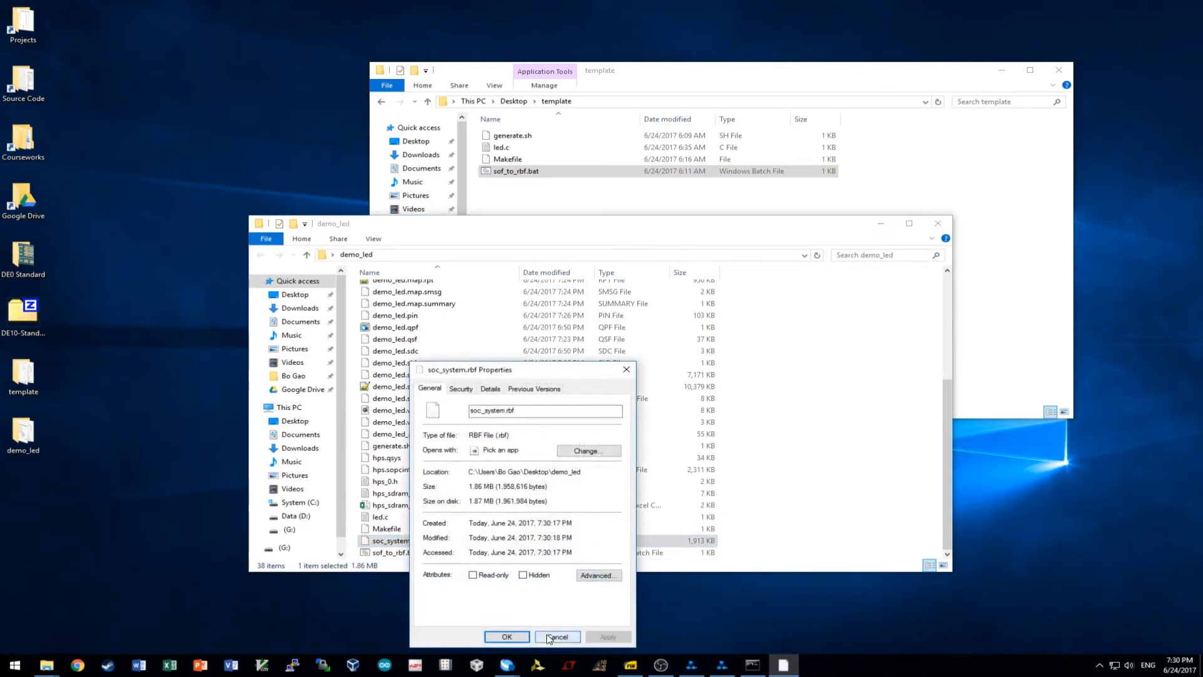
click(557, 637)
click(849, 470)
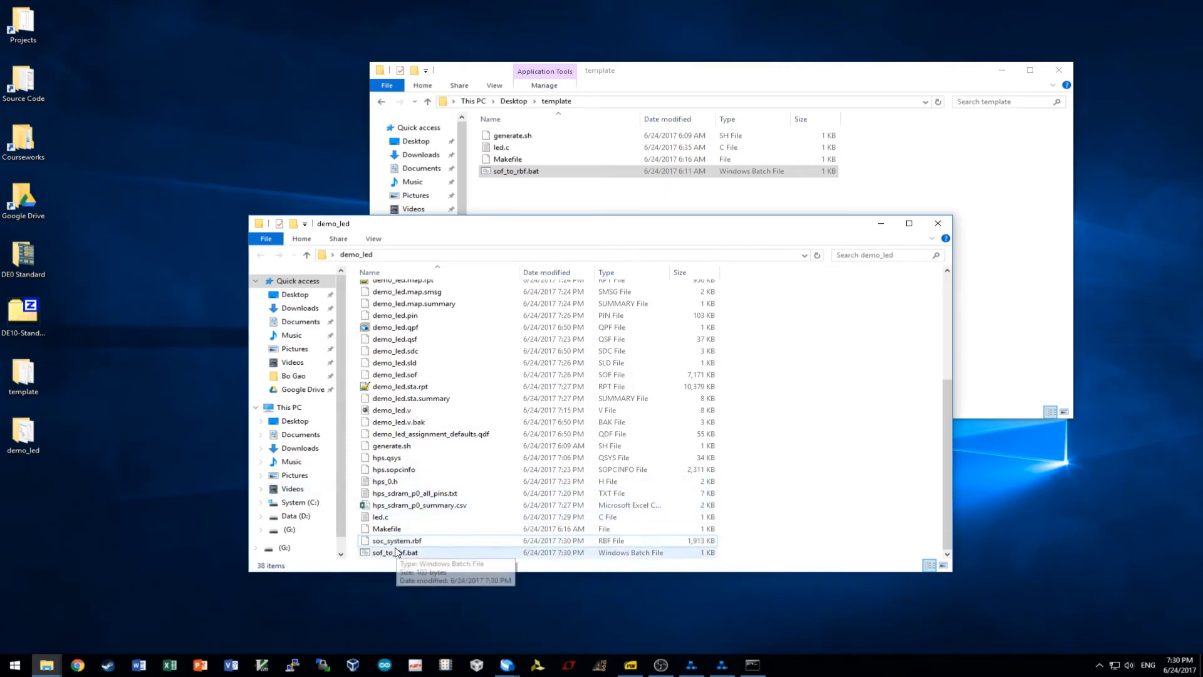
click(399, 543)
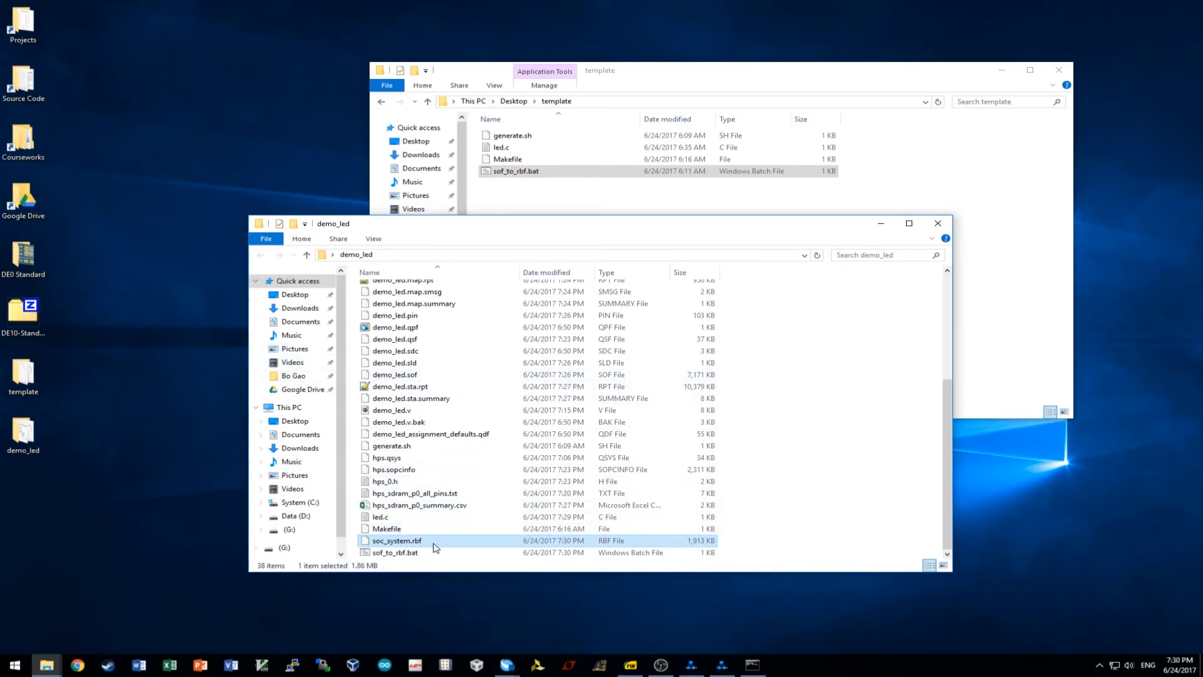
right_click(437, 543)
Replace the old soc_system.rbf on the (G:) drive with the new copy.
click(486, 478)
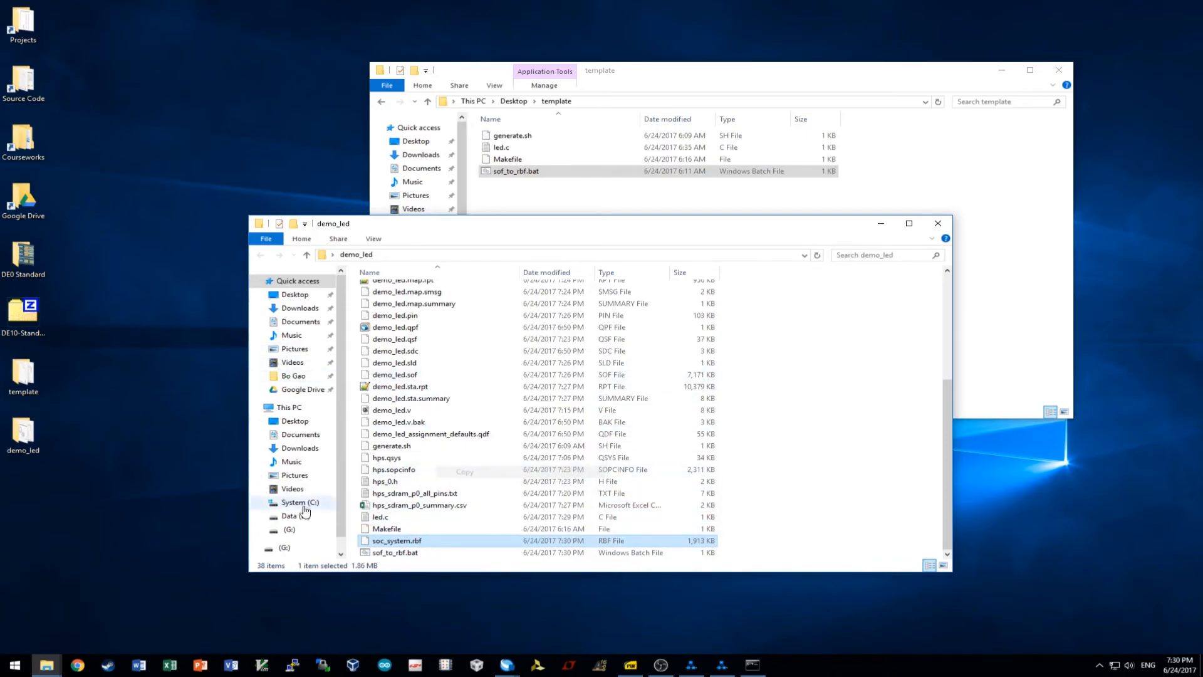
click(295, 531)
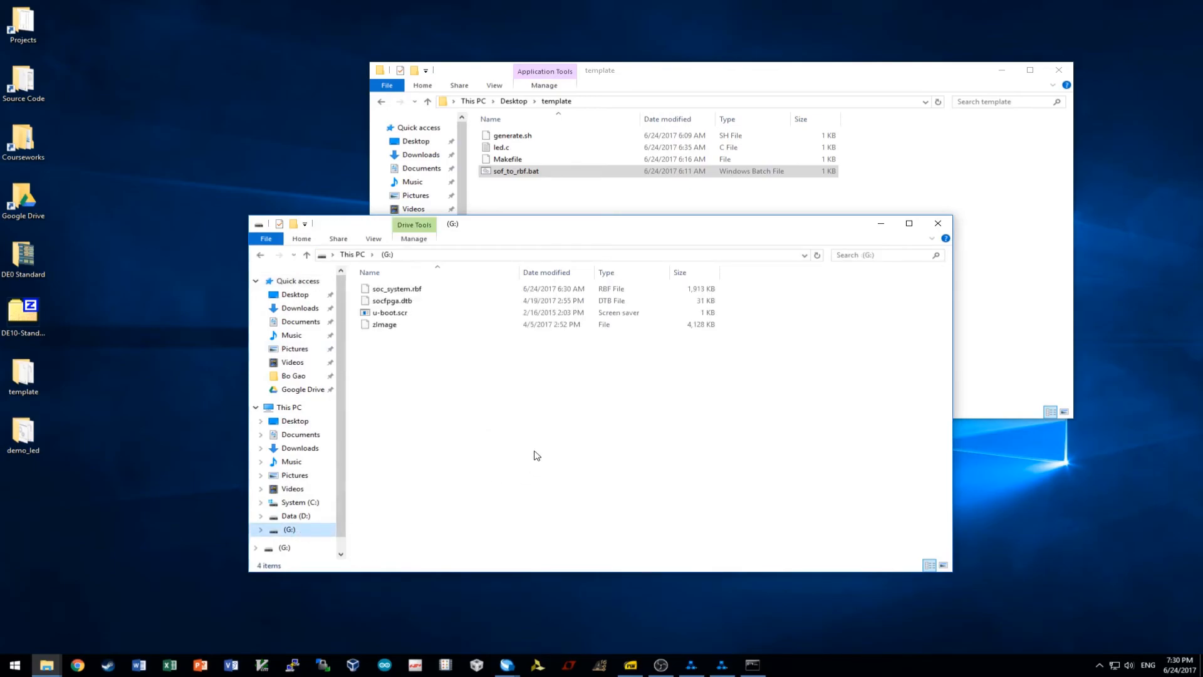
click(425, 294)
key(Delete)
key(Return)
right_click(426, 342)
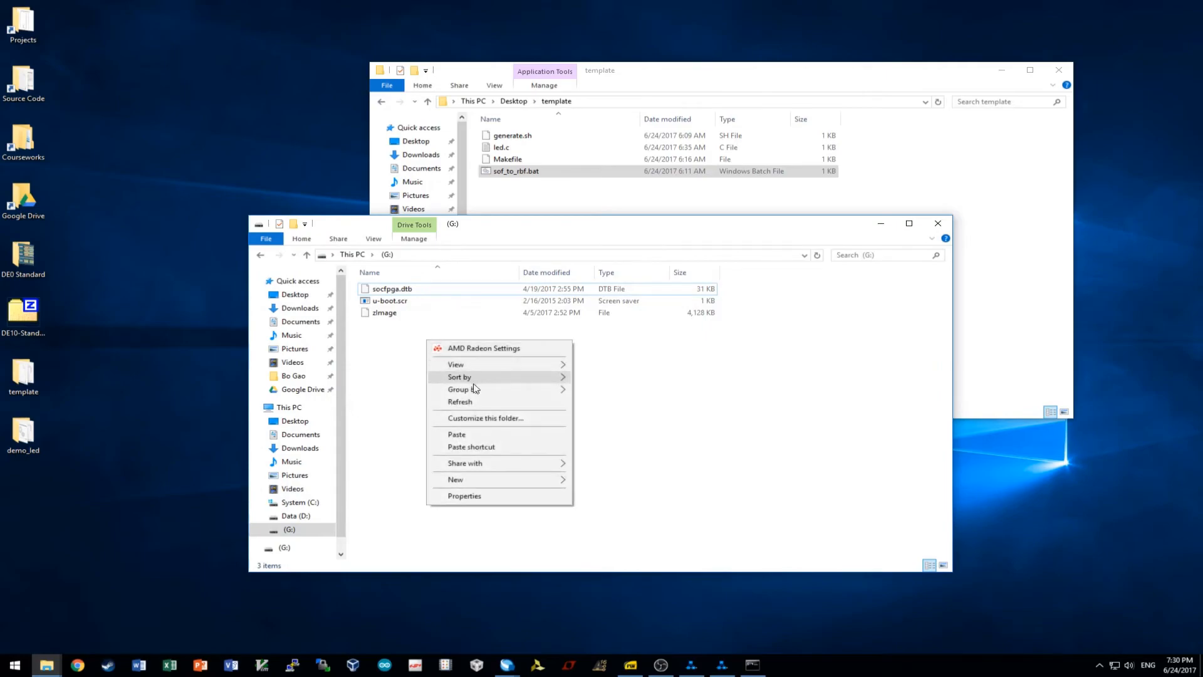
click(474, 435)
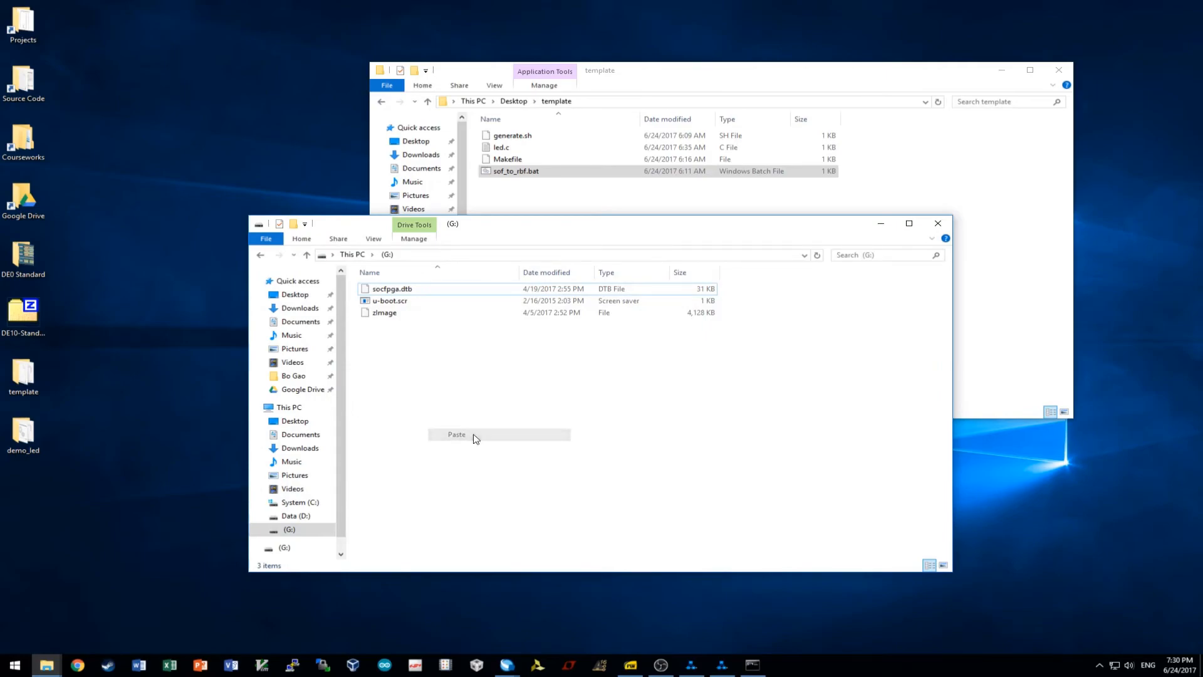
click(477, 375)
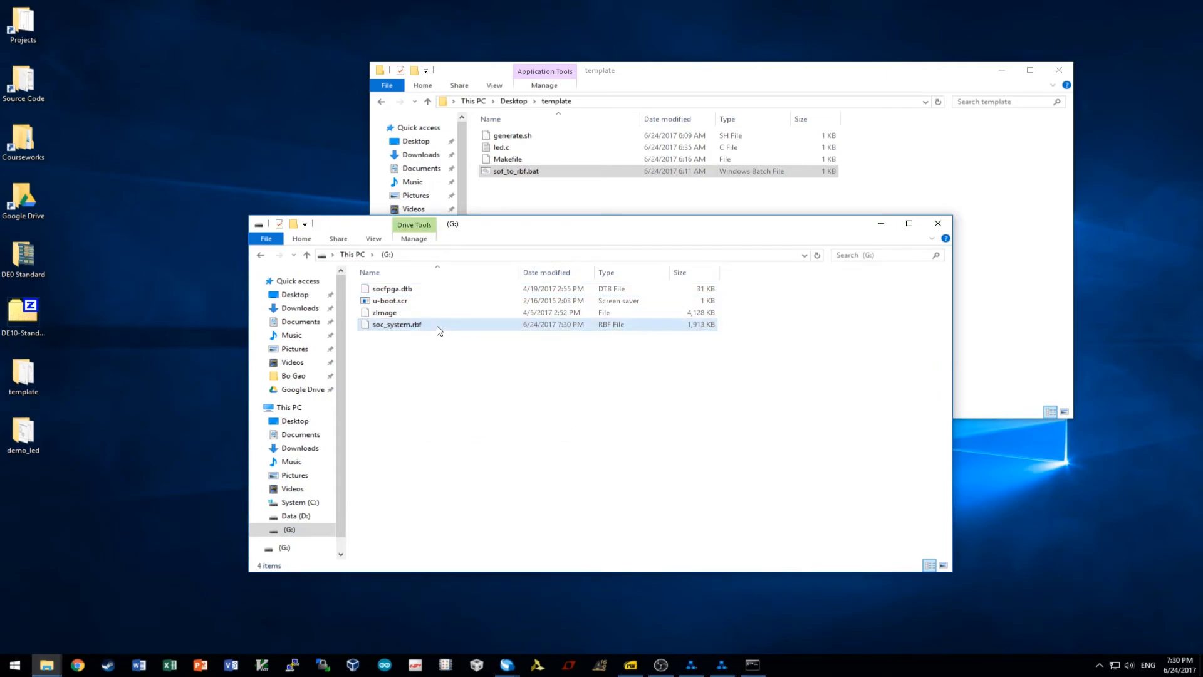
Check socfpga.dtb alongside it on (G:), then eject the (G:) drive.
click(23, 313)
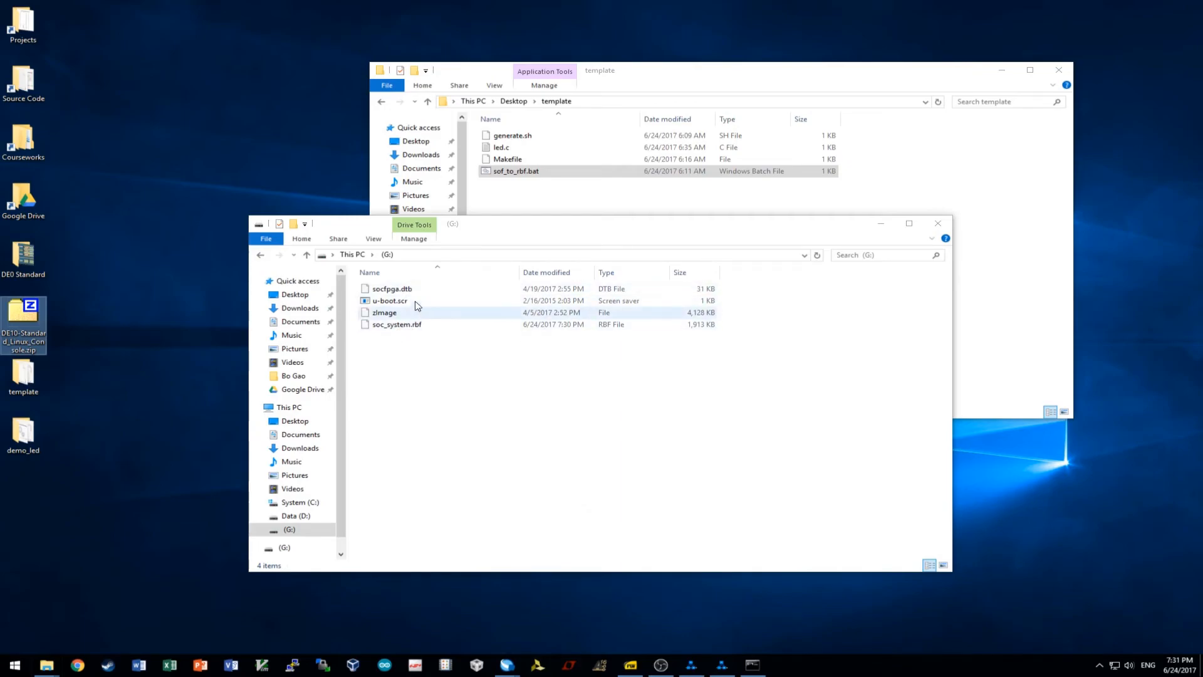
click(437, 290)
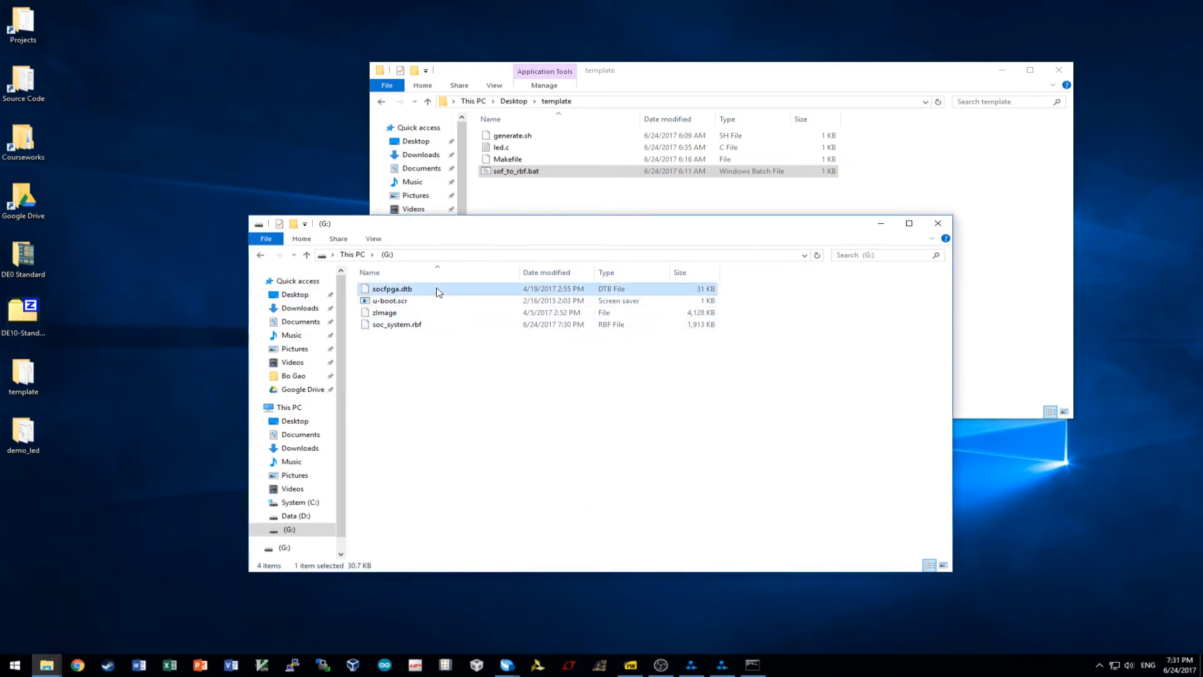
click(25, 316)
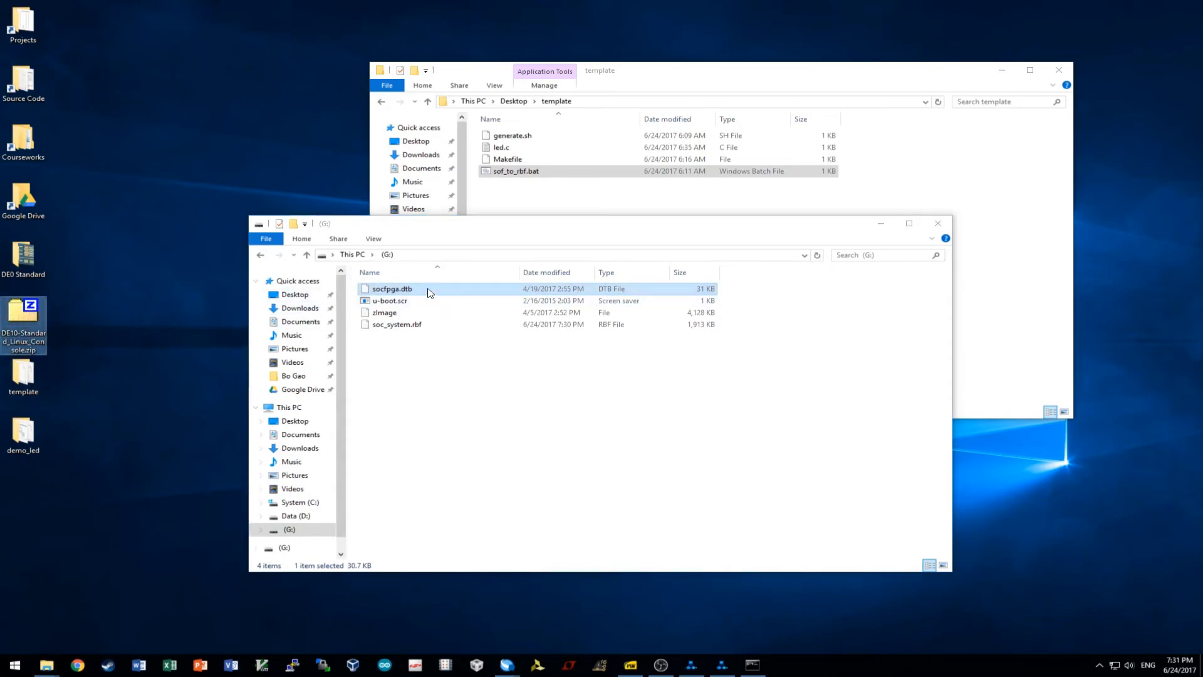
click(530, 366)
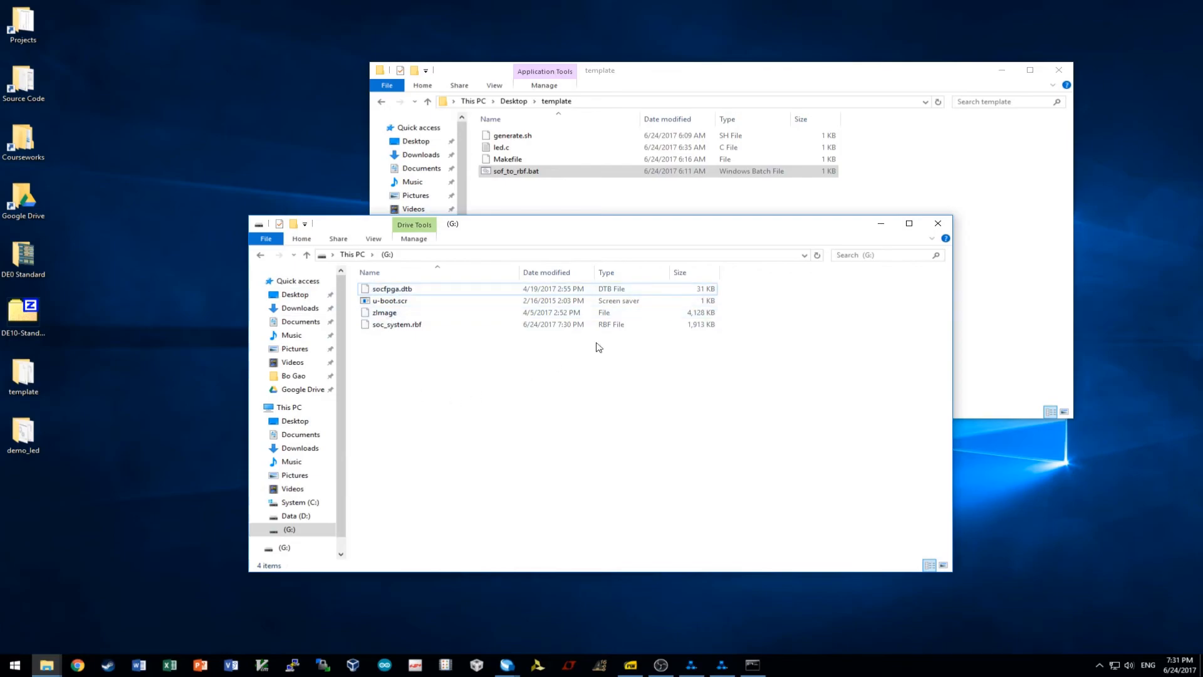
right_click(317, 530)
click(373, 429)
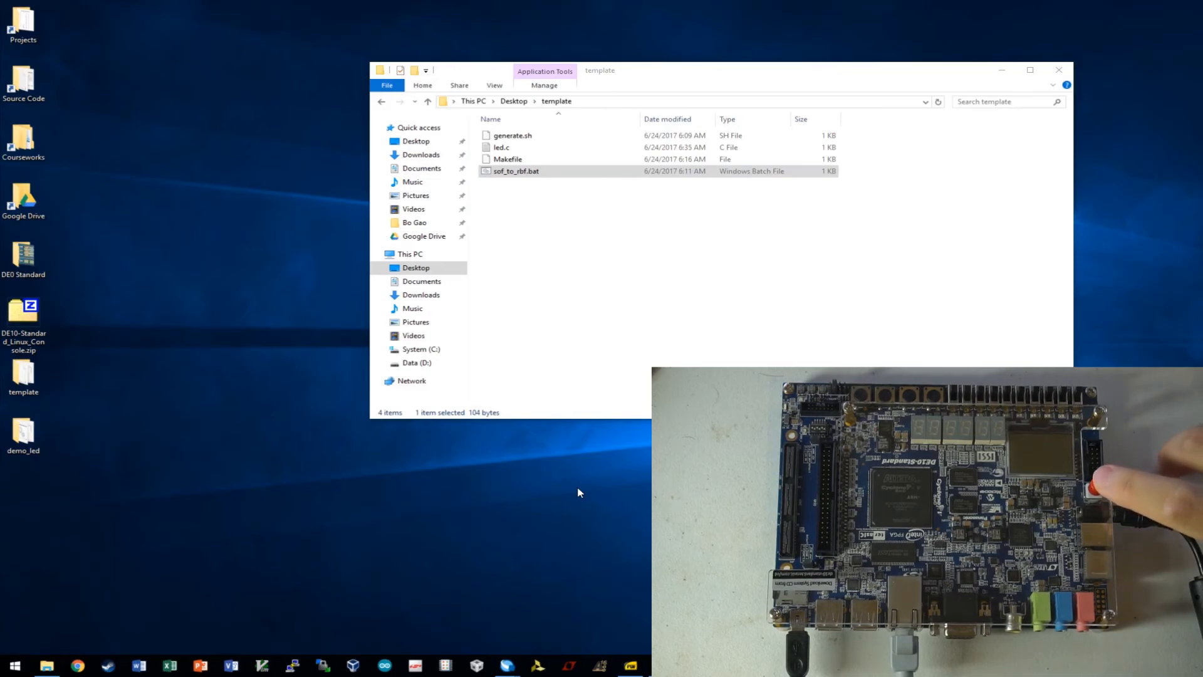
Open the saved DE10 COM14 serial session in PuTTY and log in as root.
click(292, 666)
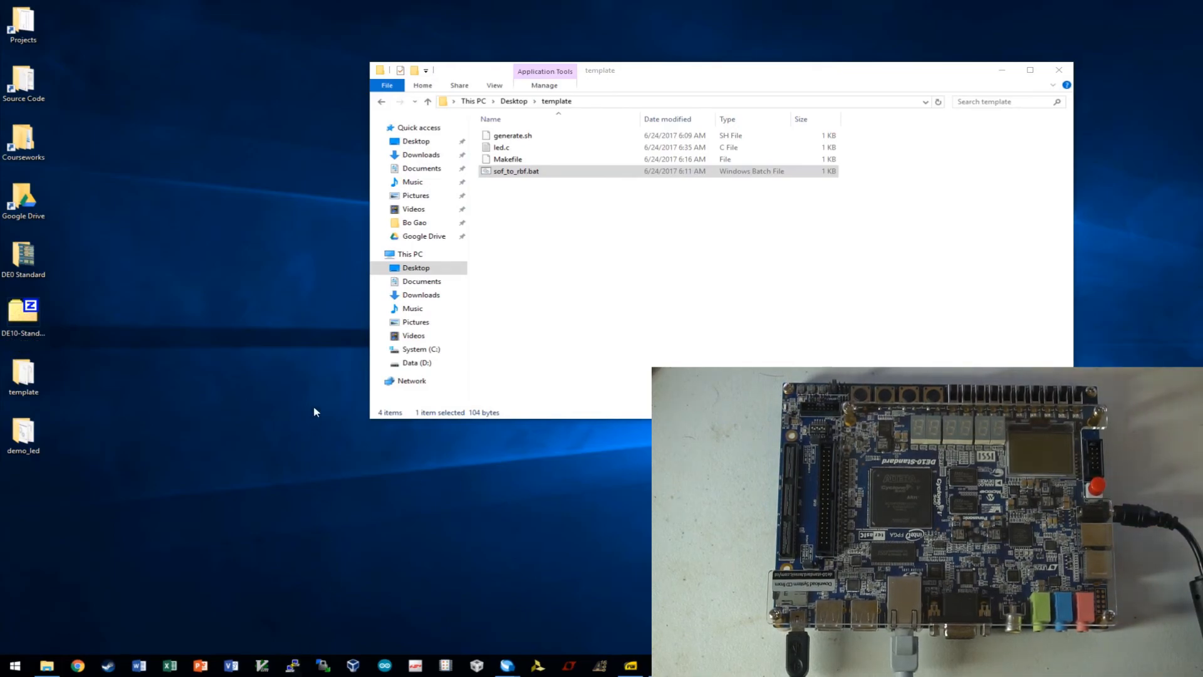
double_click(575, 363)
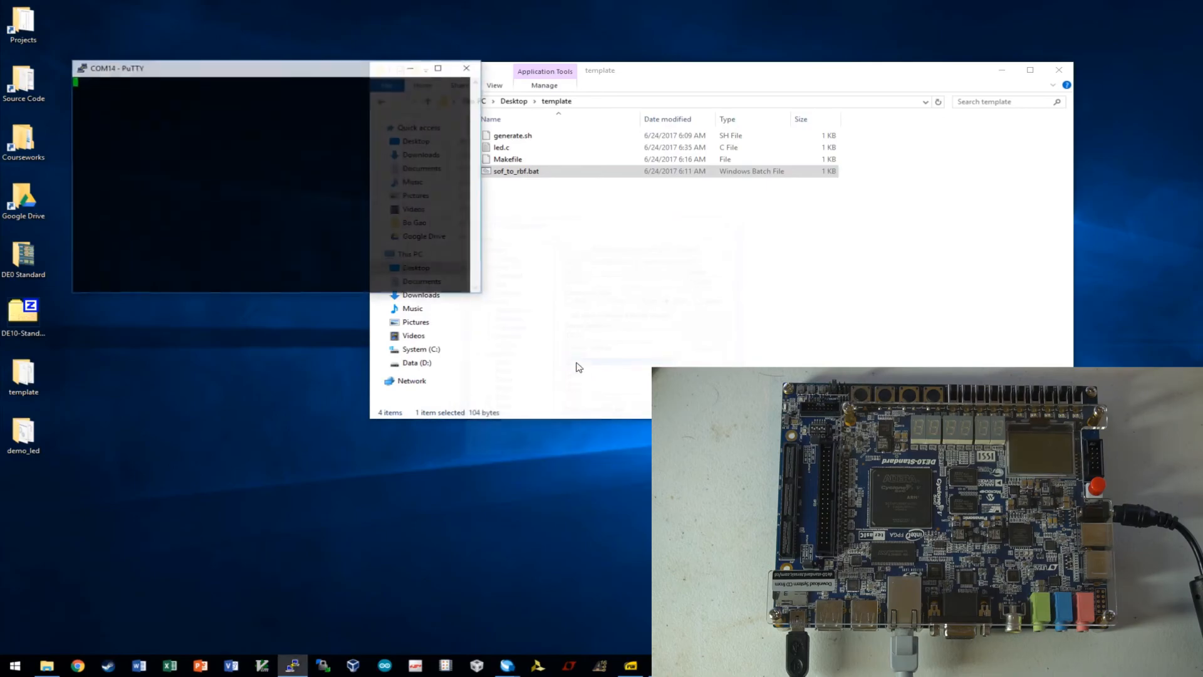
drag(316, 76, 600, 209)
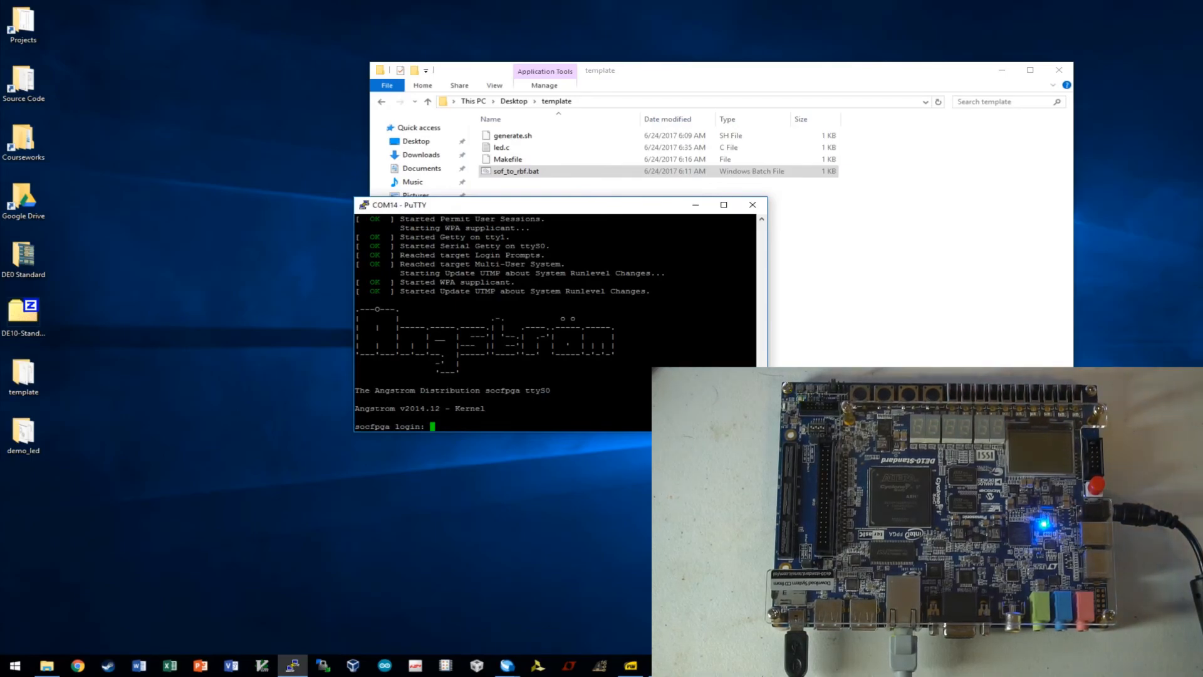
text(root)
key(Return)
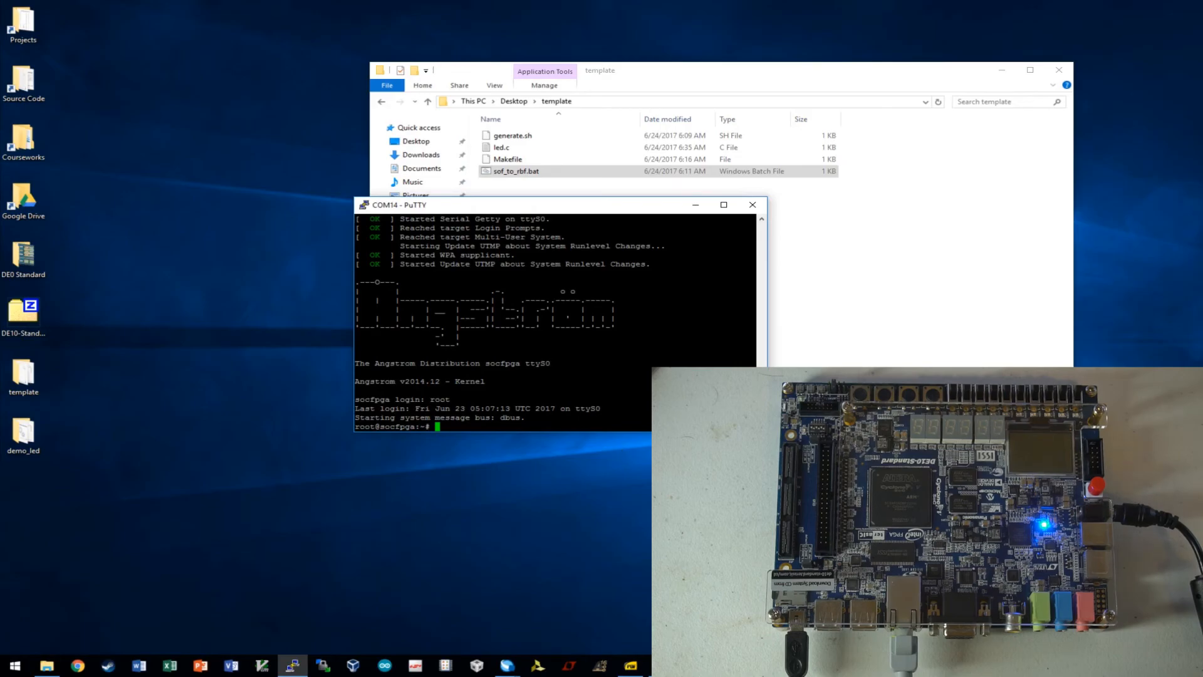
Run udhcpc on the board to obtain the IP address 192.168.2.32.
text(udhcpc)
key(Return)
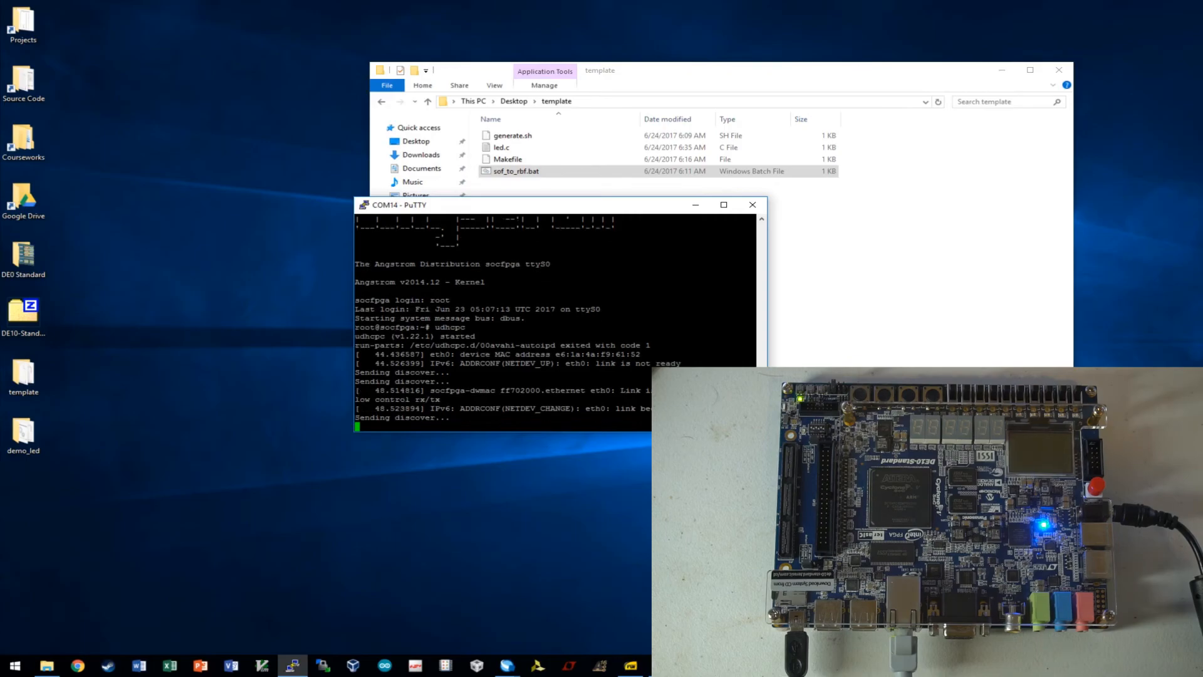
key(Return)
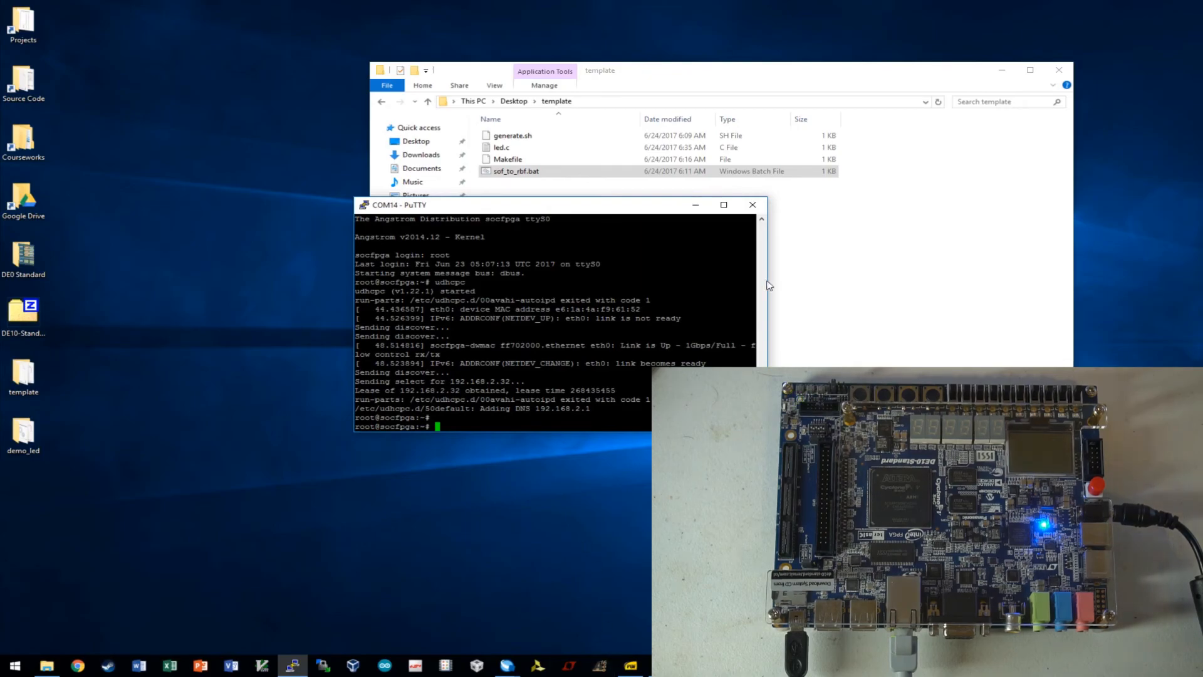
click(662, 665)
drag(545, 170, 389, 243)
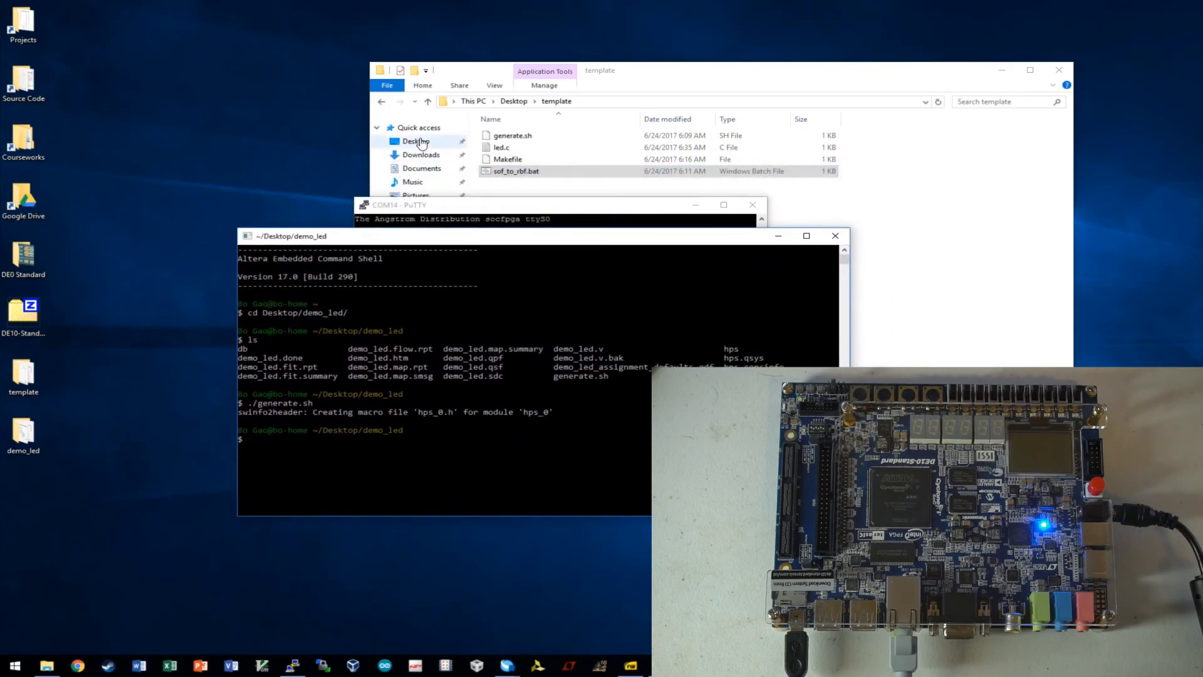
Review led.c in the demo_led folder, then close its window.
click(1060, 70)
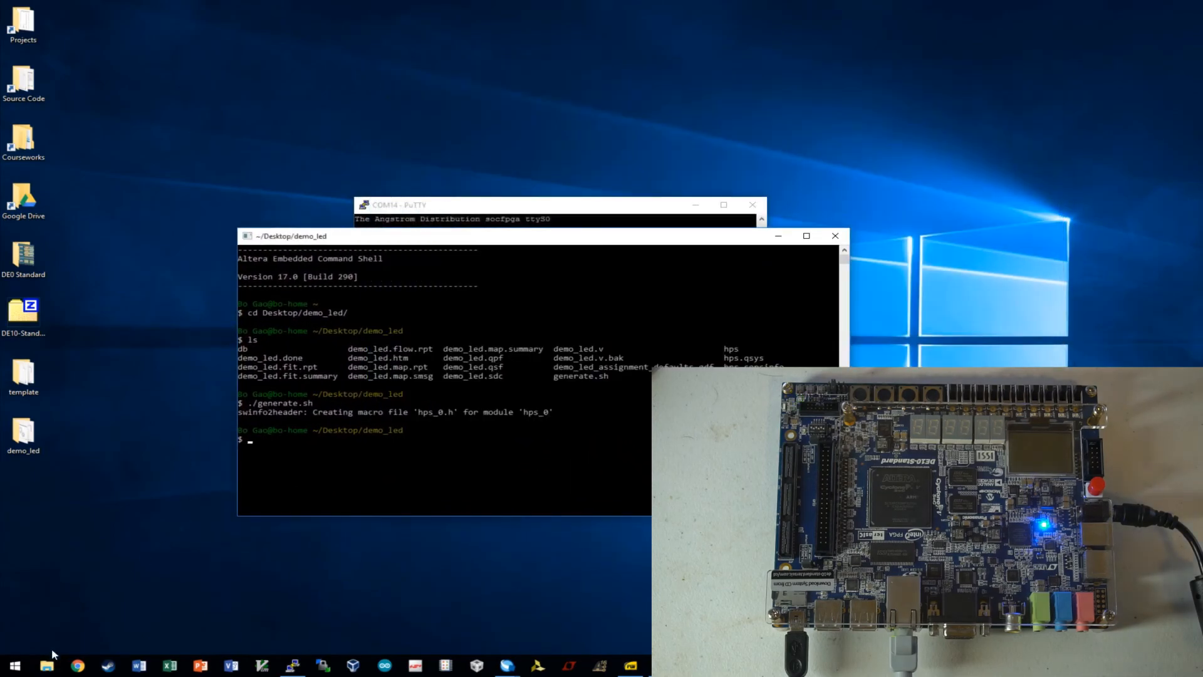
double_click(23, 432)
scroll(448, 529, down, 5)
double_click(423, 519)
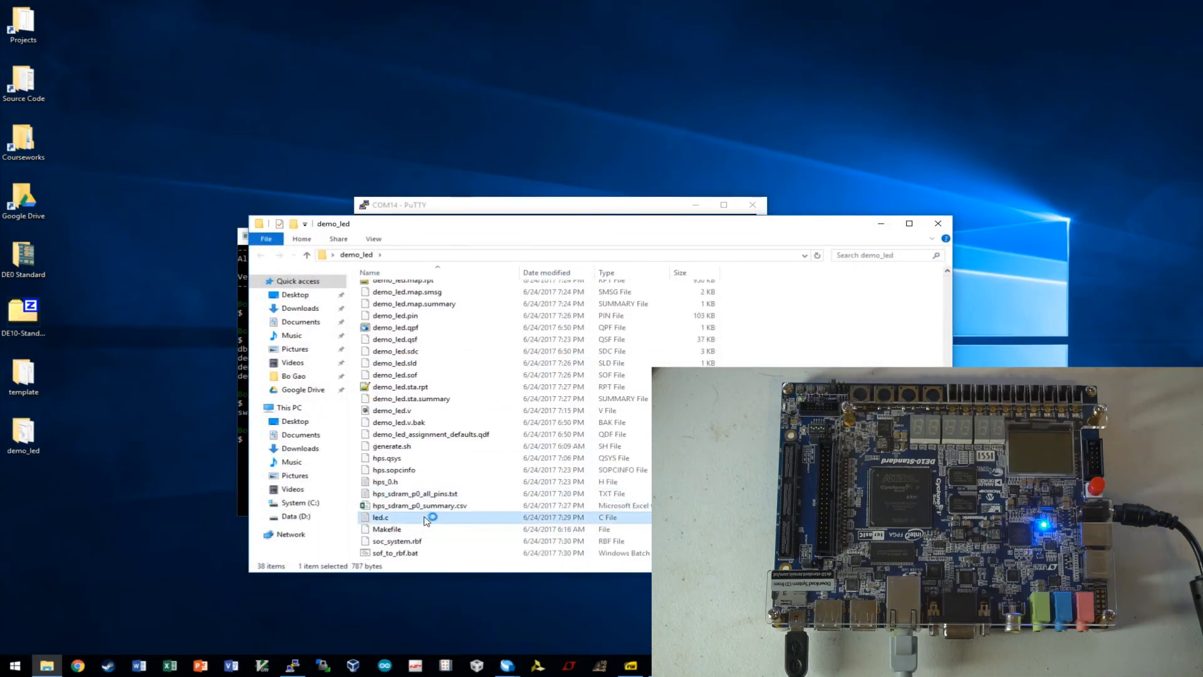
scroll(254, 315, down, 11)
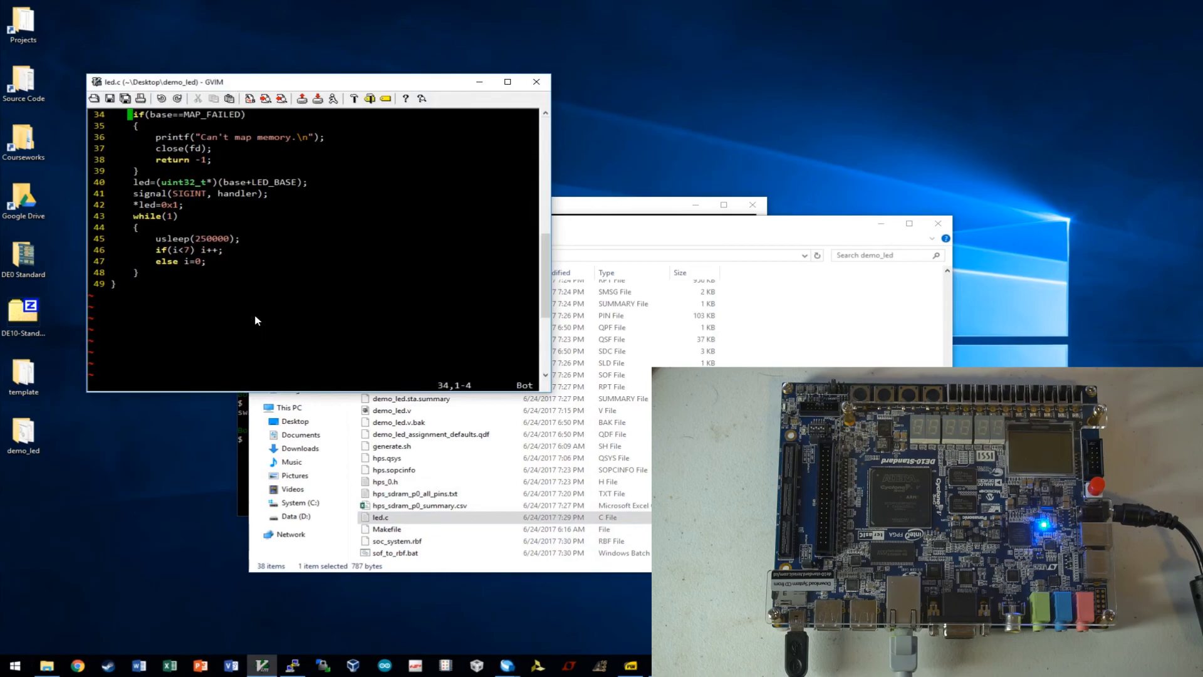
scroll(255, 314, up, 6)
click(544, 87)
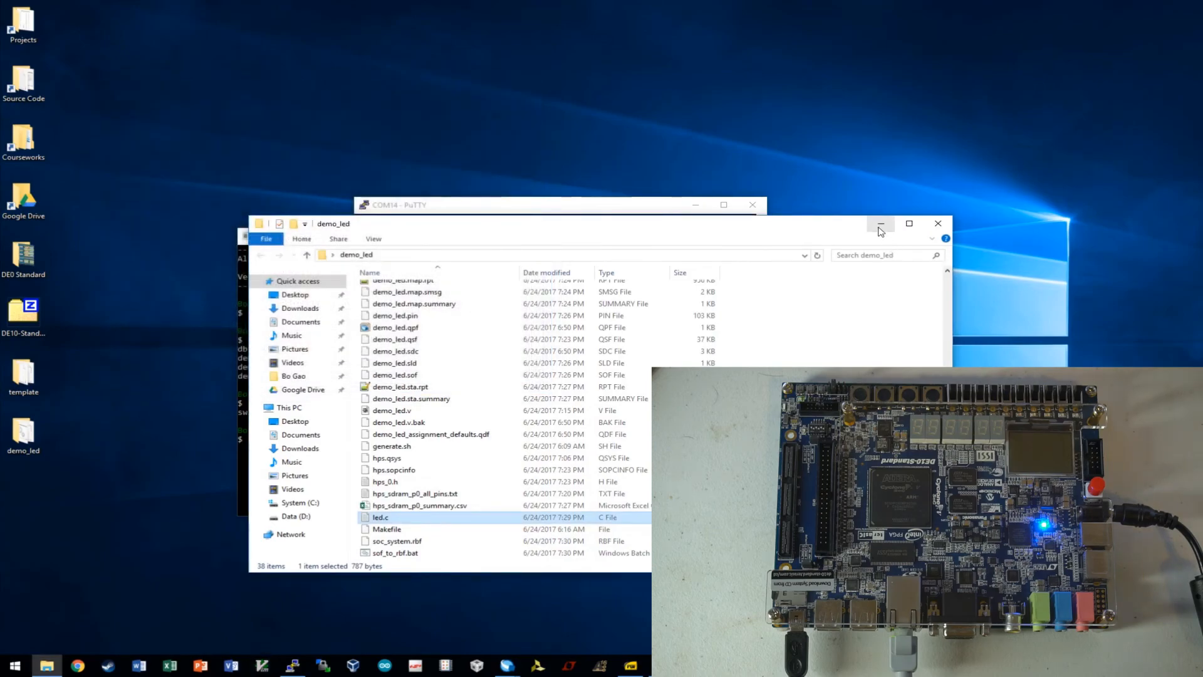
click(938, 223)
Compile led.c into the led program with make.
text(make)
key(Return)
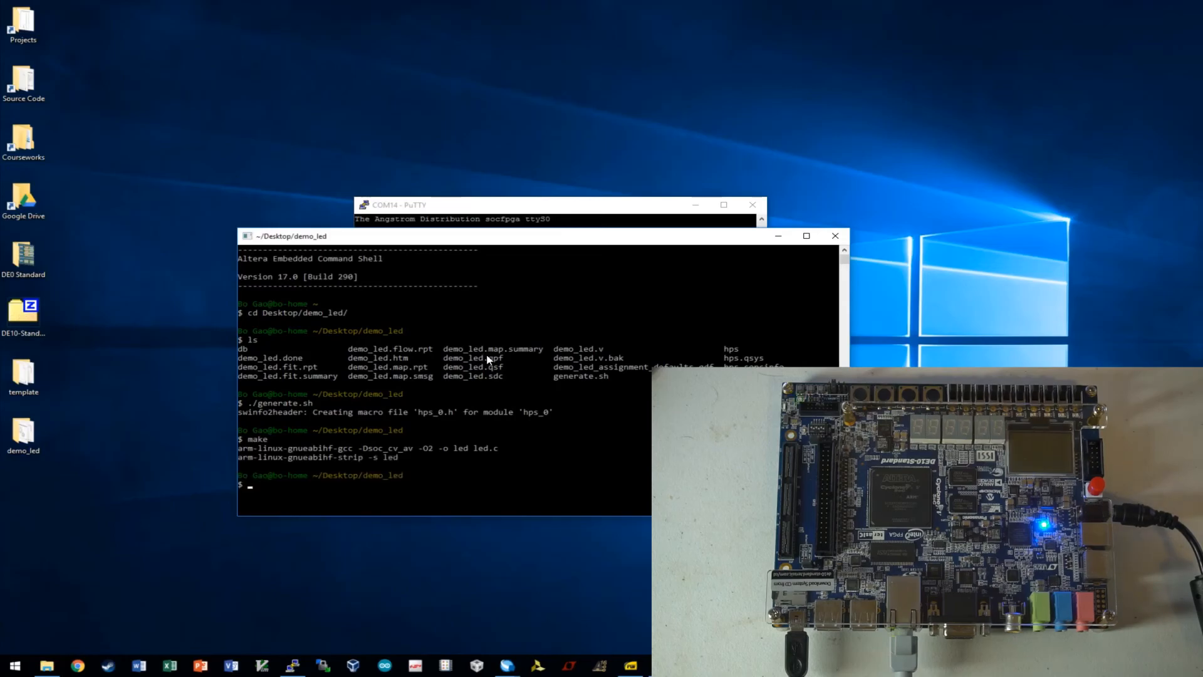
key(Return)
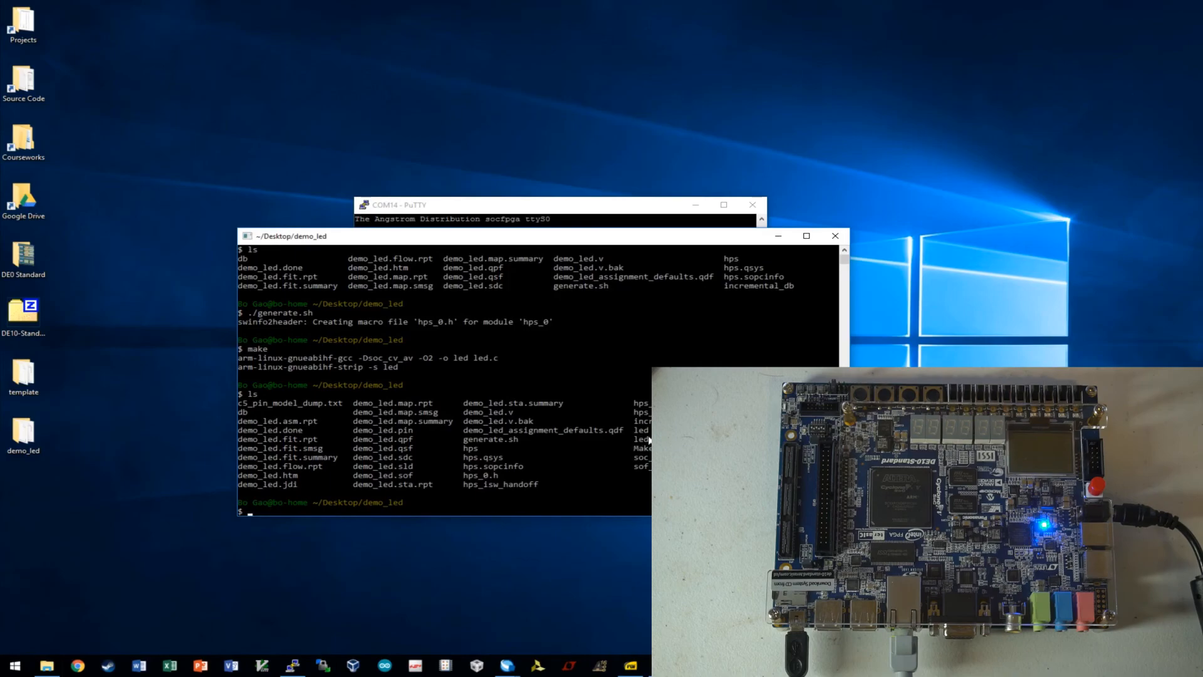
text(scp )
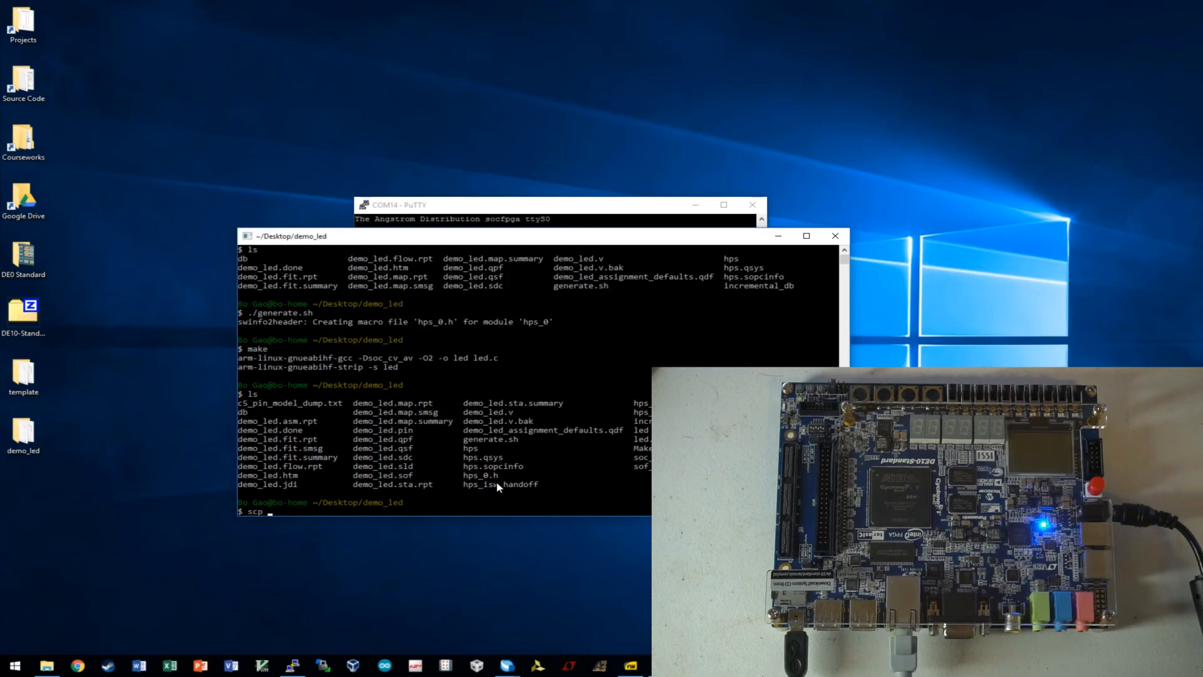
text(led ro)
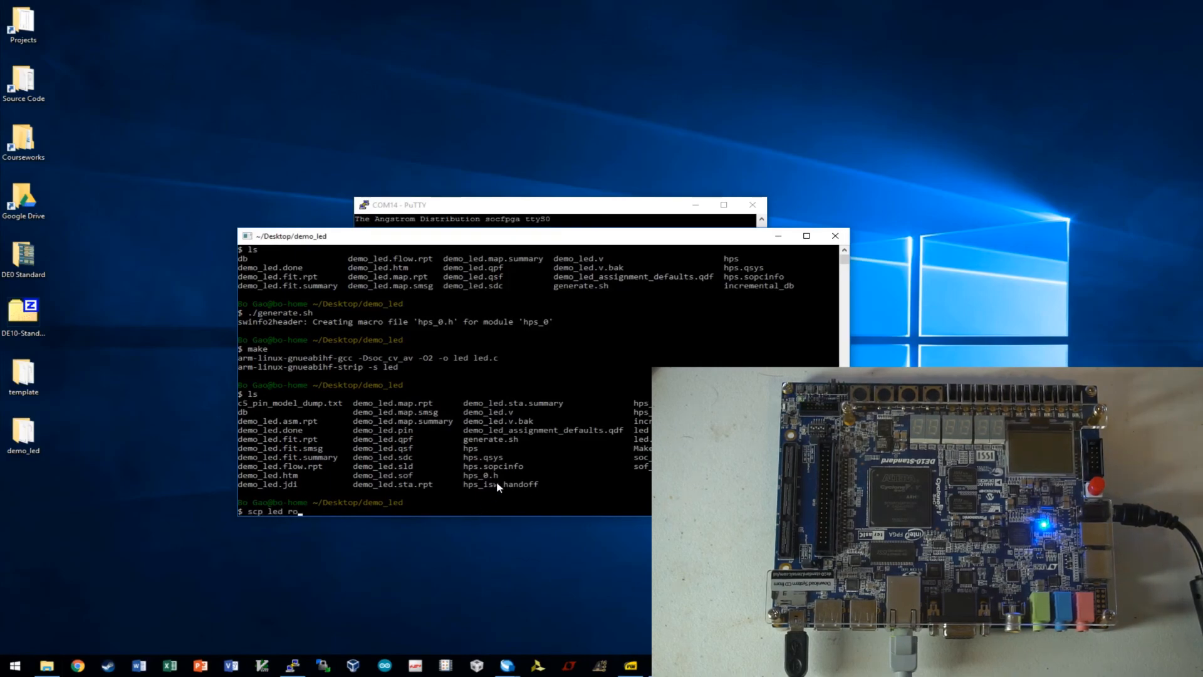
text(ot@)
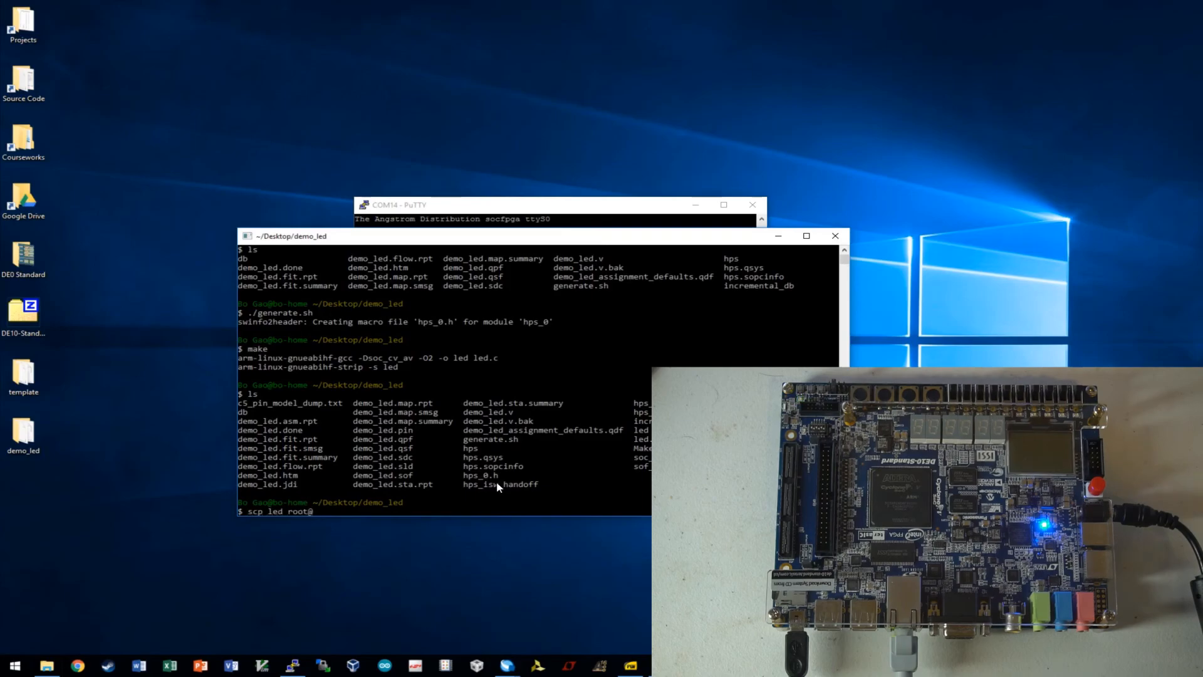
text(192.168.)
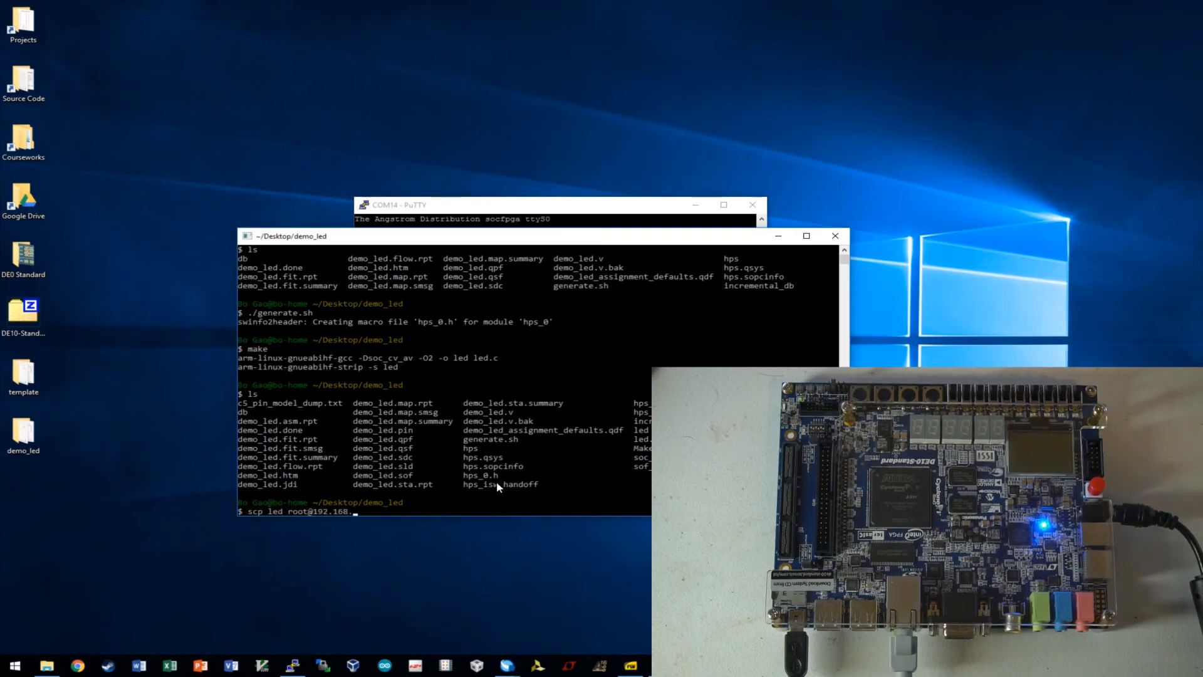
text(2.32:~)
key(Return)
text(yes)
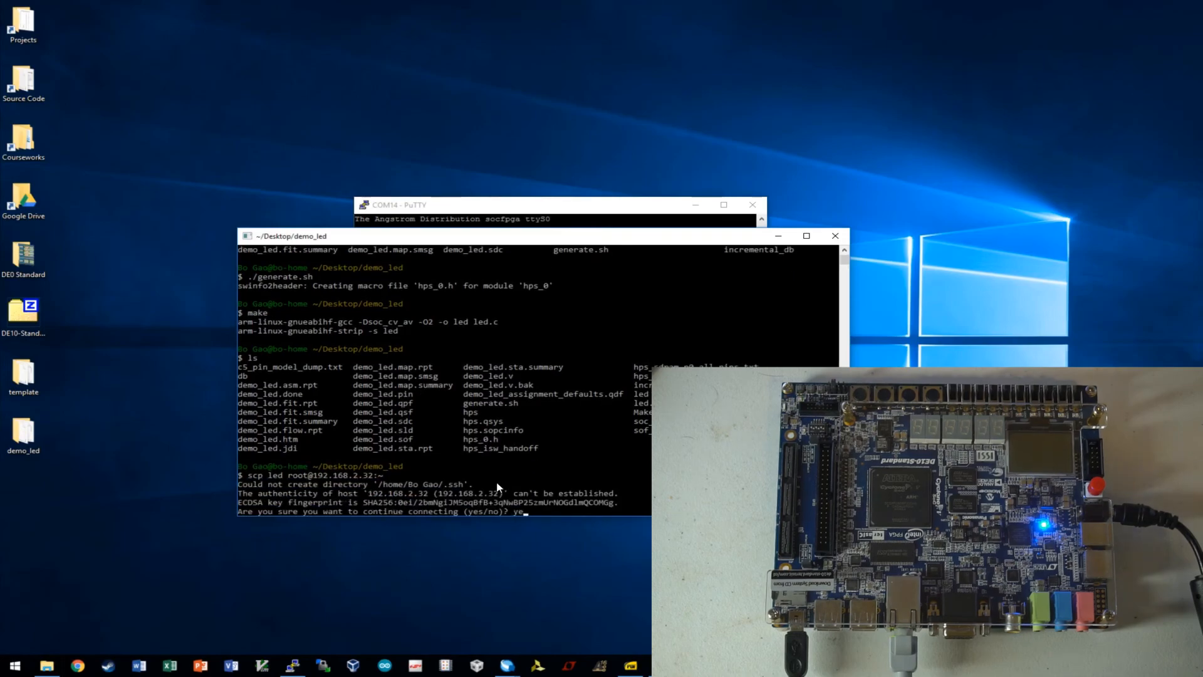
key(Return)
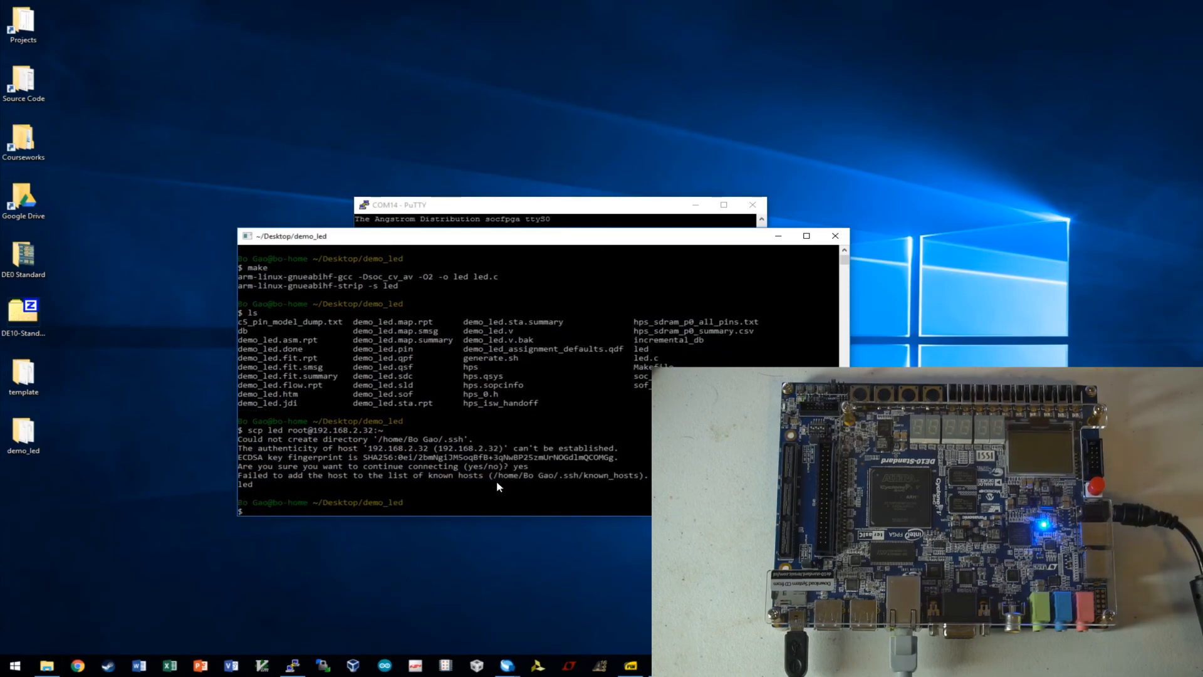
List the board's files, run ./led, then stop it with Ctrl+C.
click(476, 208)
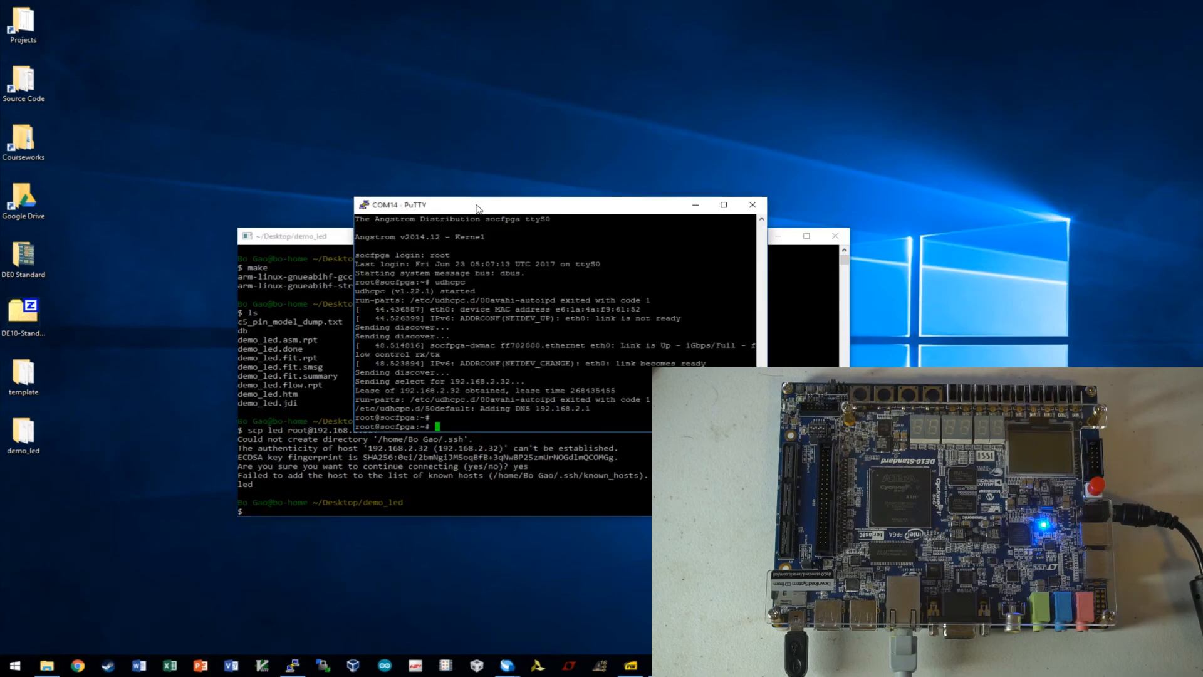
text(ls)
key(Return)
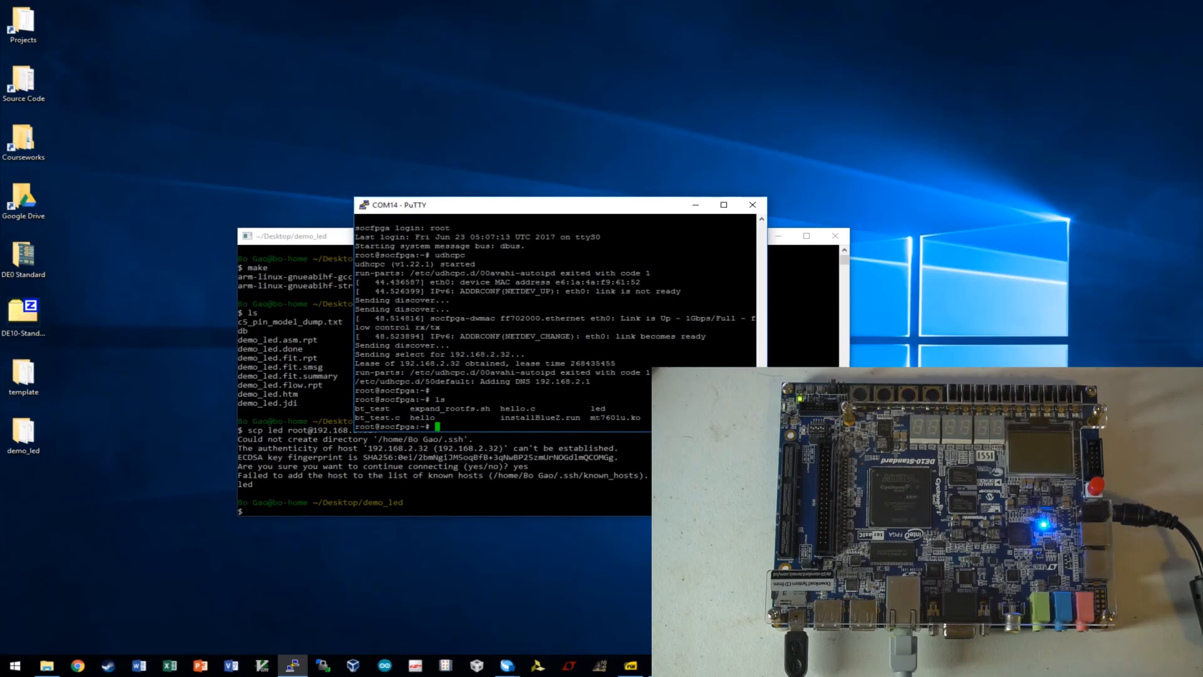
text(./led)
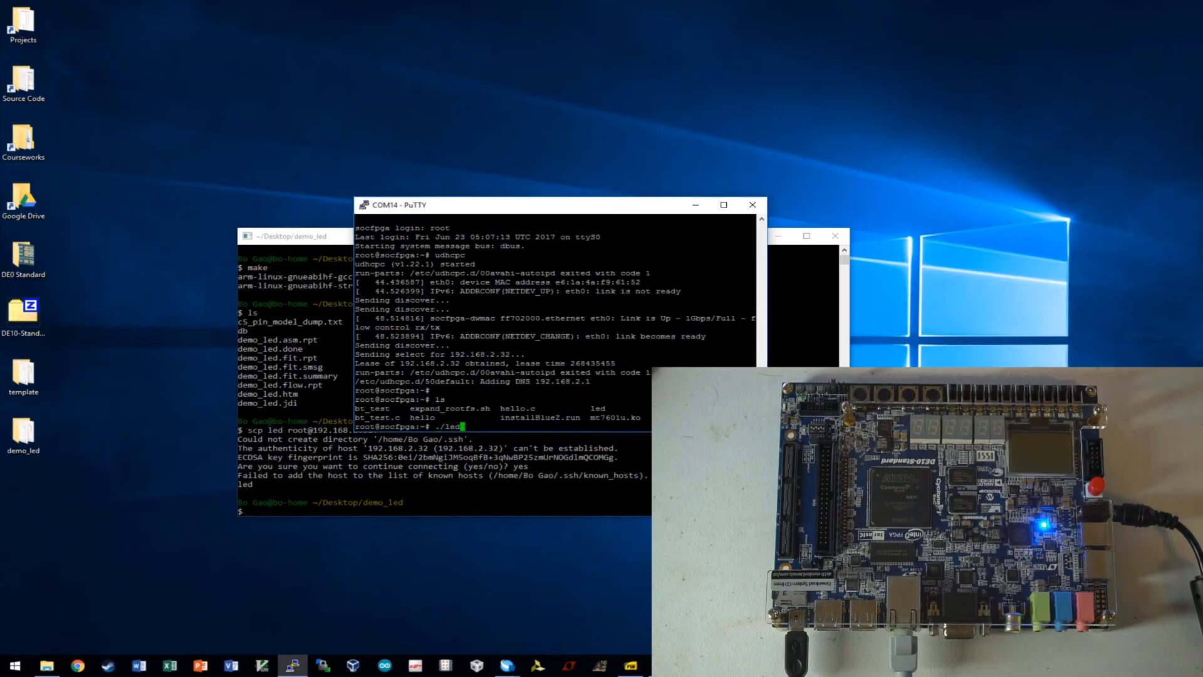
key(Return)
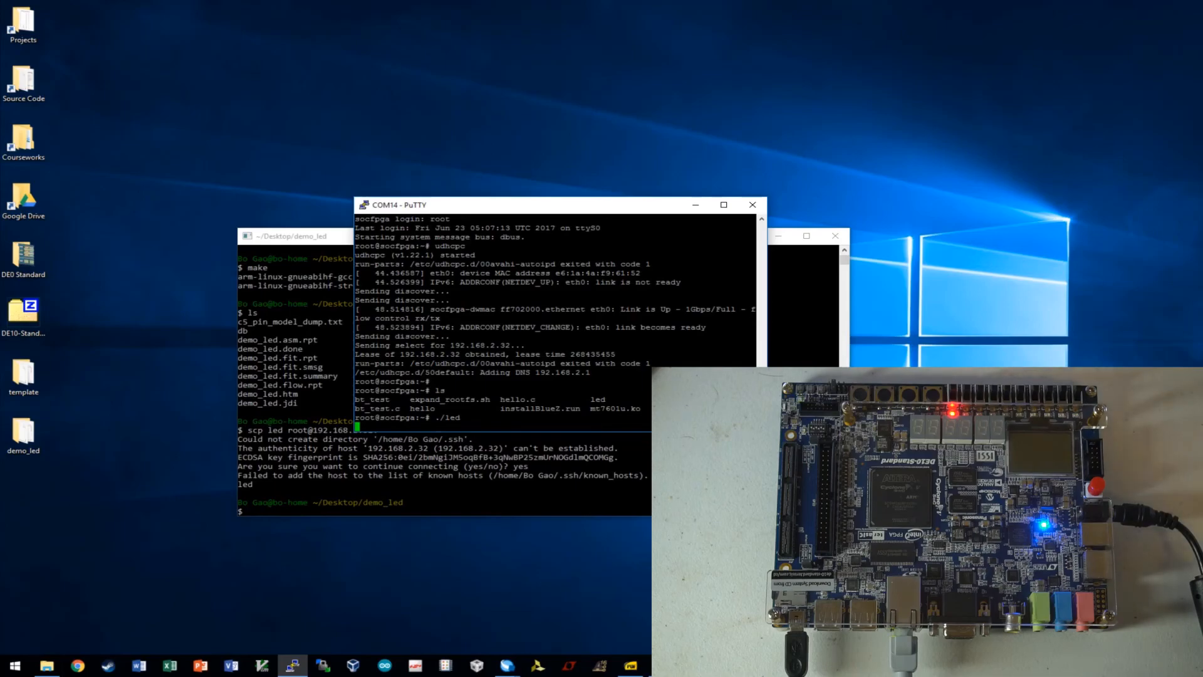
key(ctrl+c)
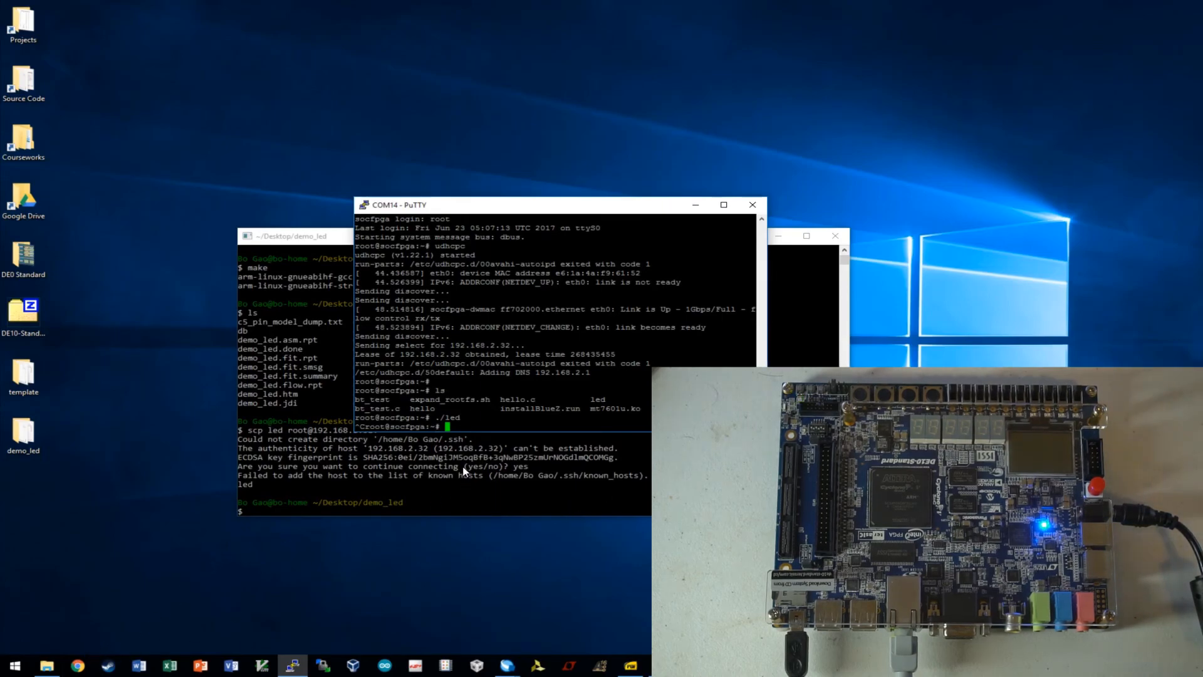
Delete the led file from the board with rm led and confirm with ls.
text(rm led)
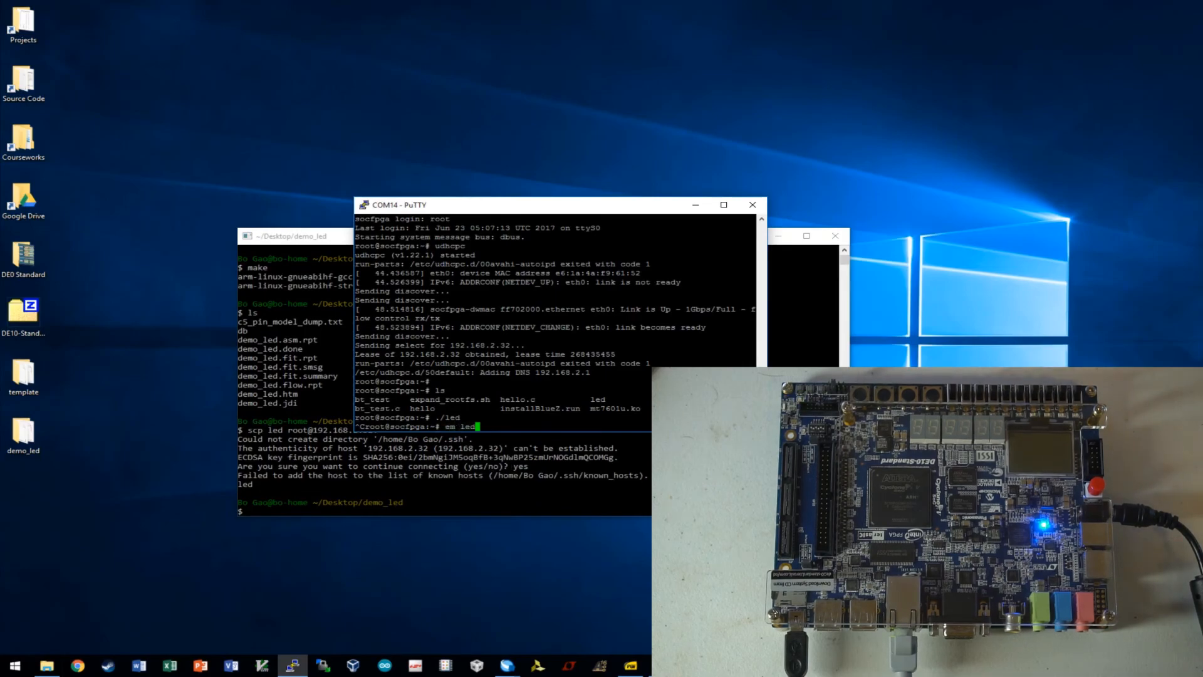
key(Return)
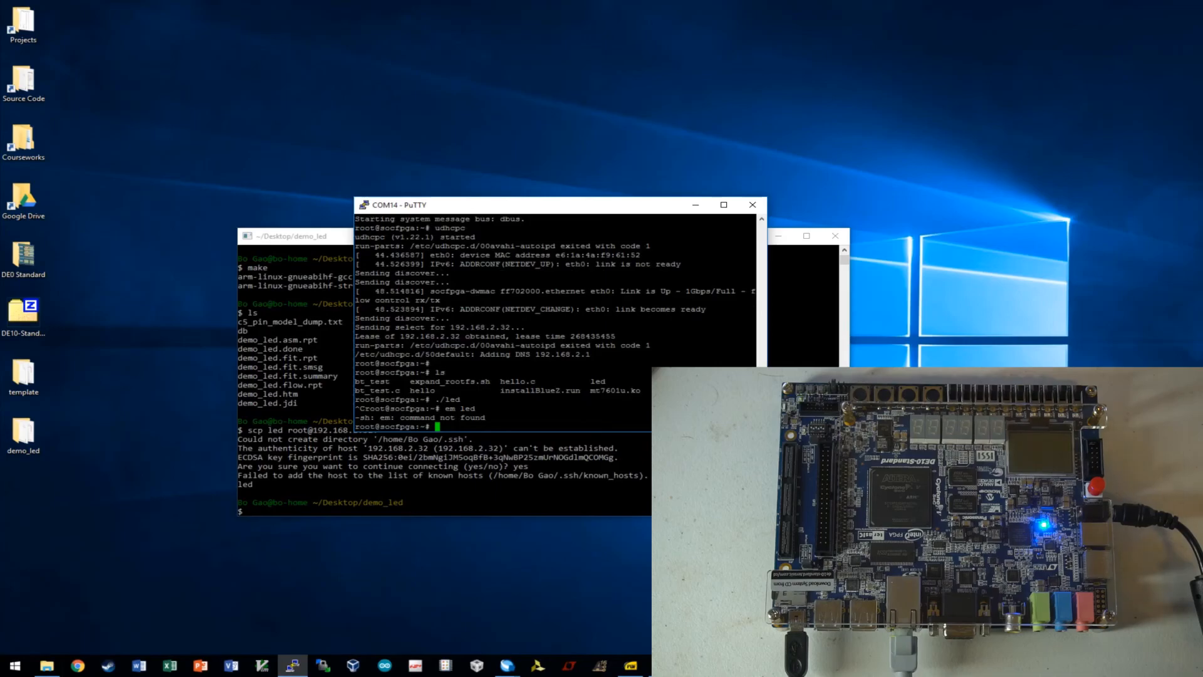
text(rm )
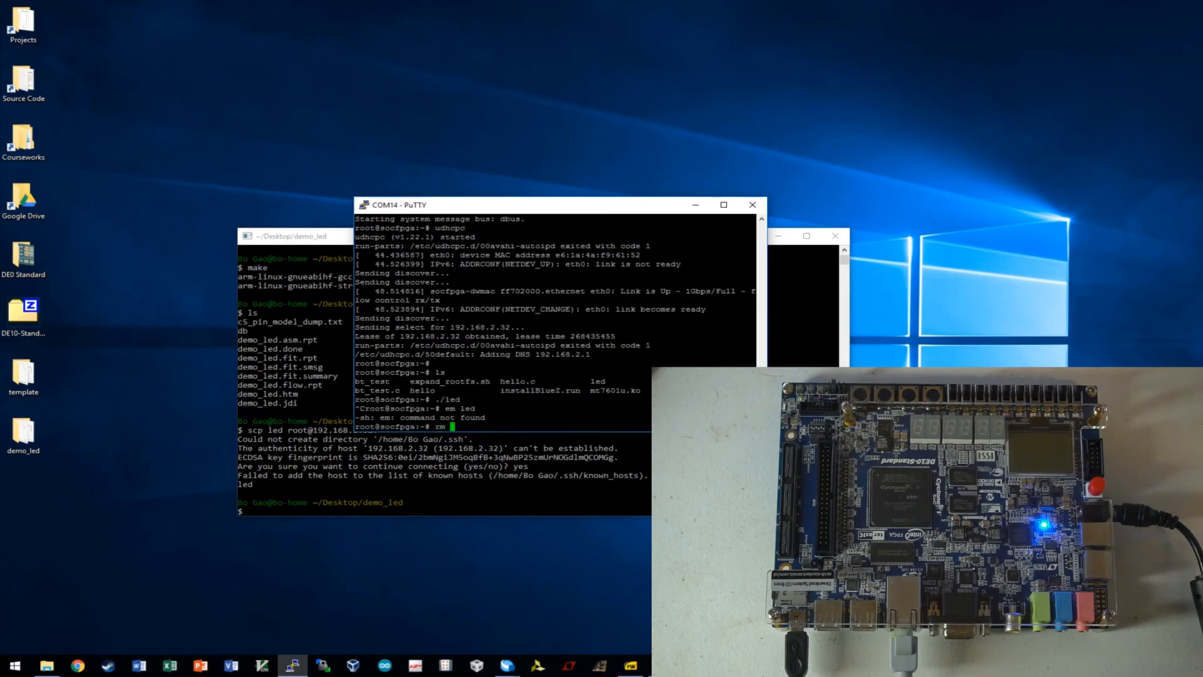
text(led)
key(Return)
text(ls)
key(Return)
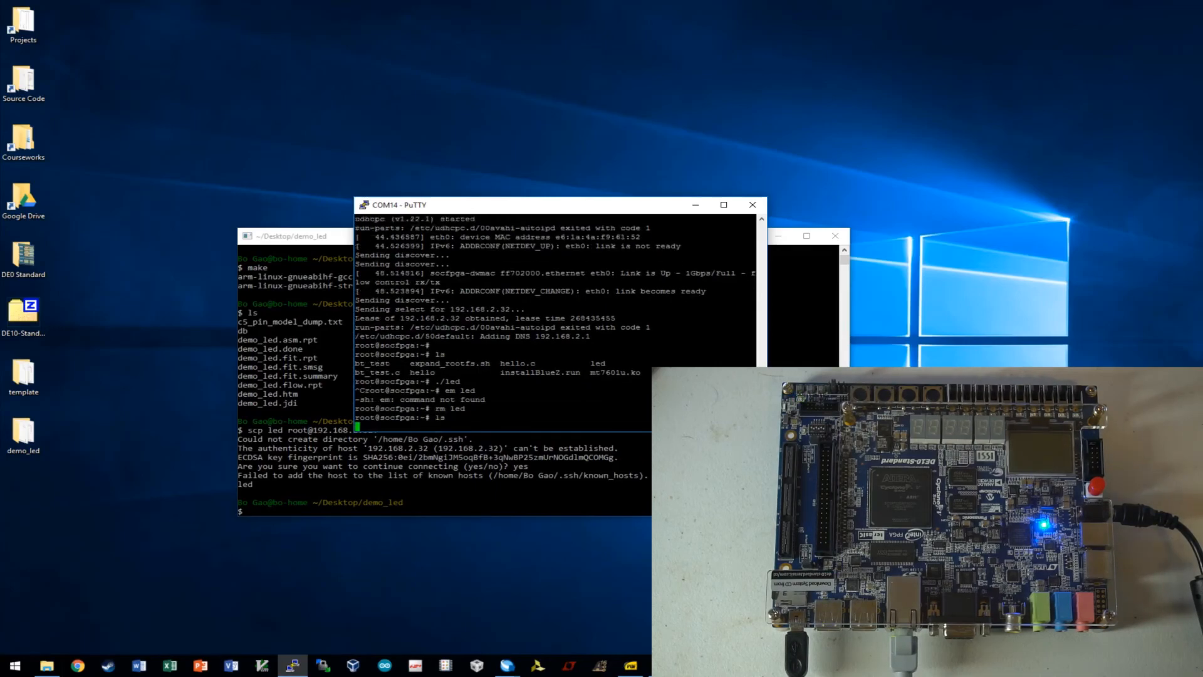
click(382, 484)
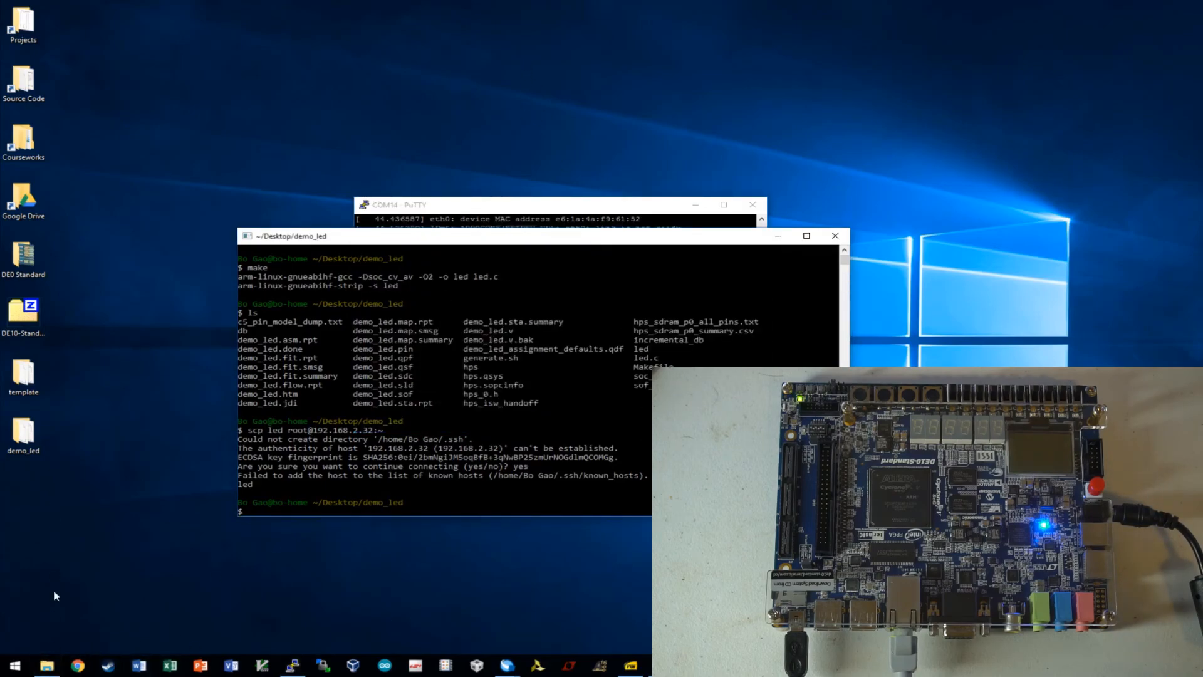
Open led.c in GVIM and locate the else i=0; line in the while loop.
click(47, 666)
double_click(427, 531)
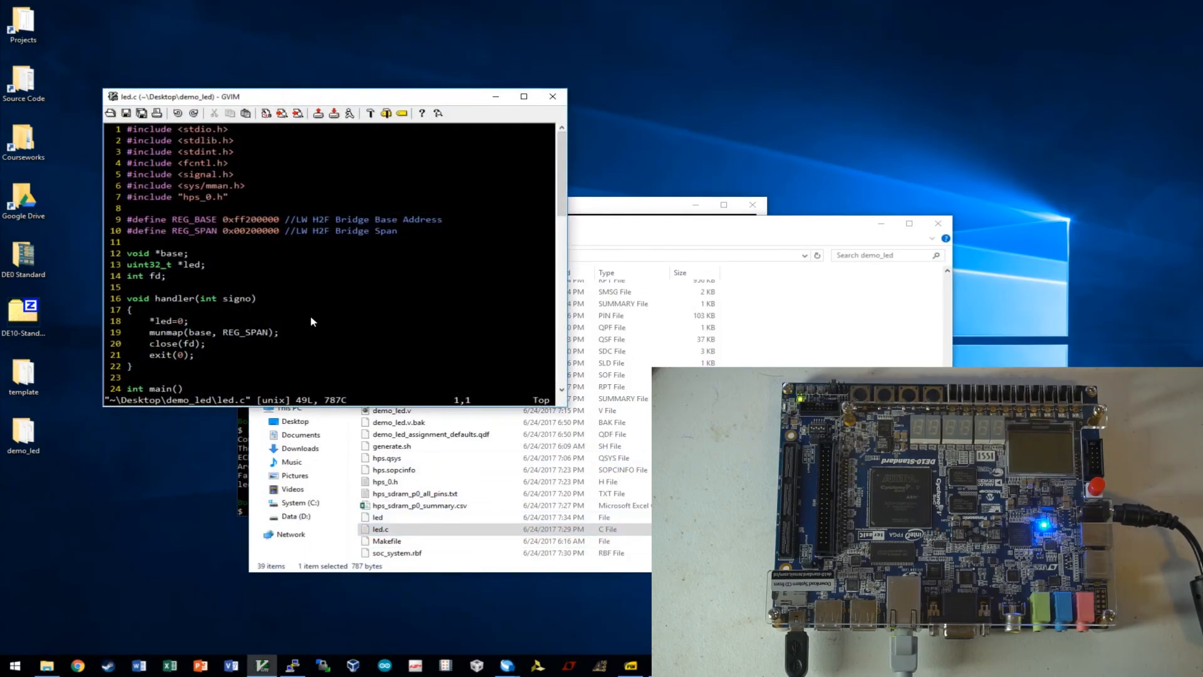
scroll(311, 311, down, 3)
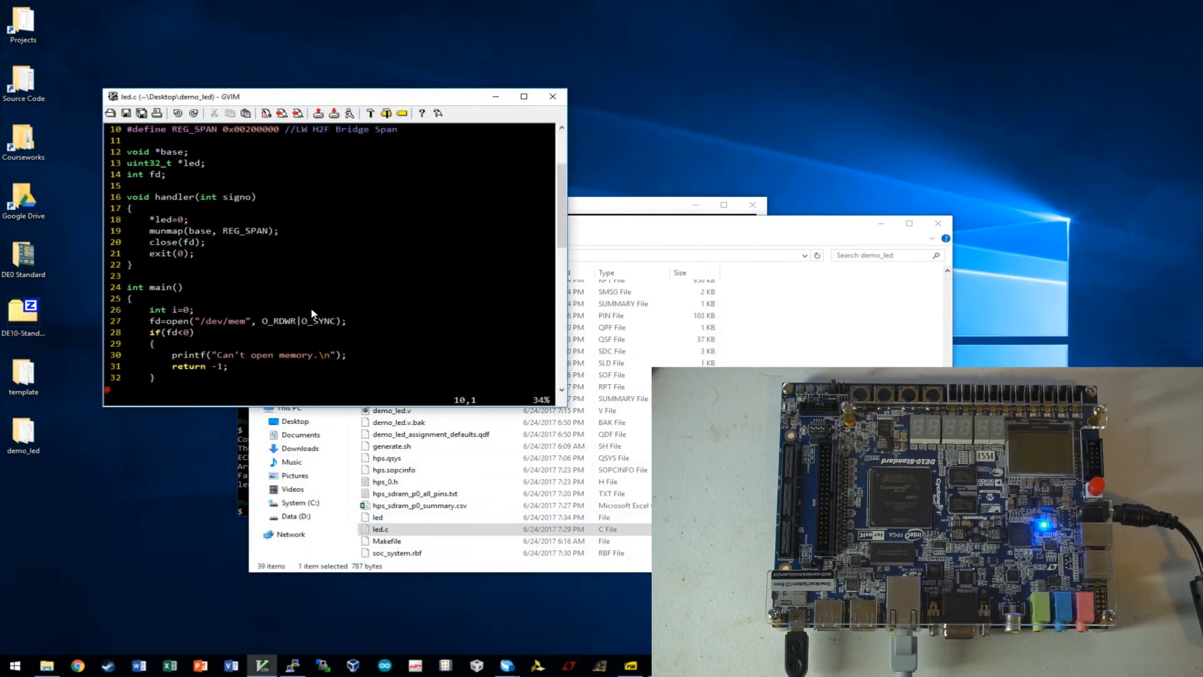
scroll(311, 314, down, 3)
scroll(311, 305, down, 5)
scroll(311, 305, up, 5)
click(185, 210)
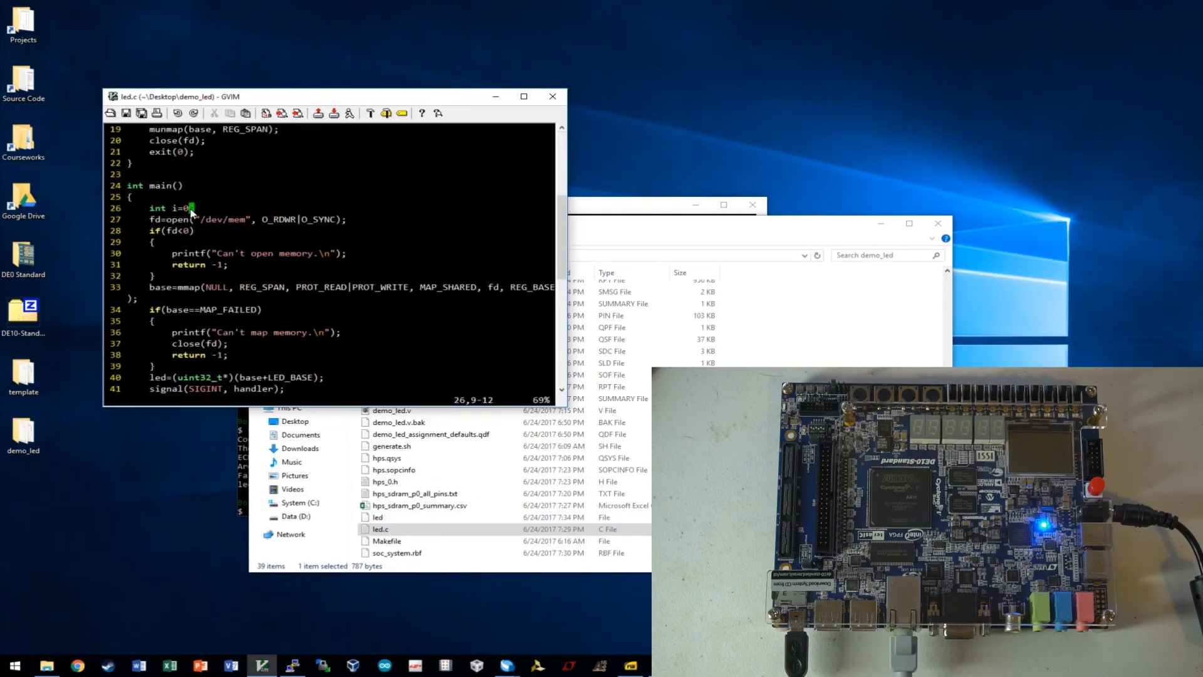
scroll(273, 278, down, 2)
scroll(333, 325, down, 2)
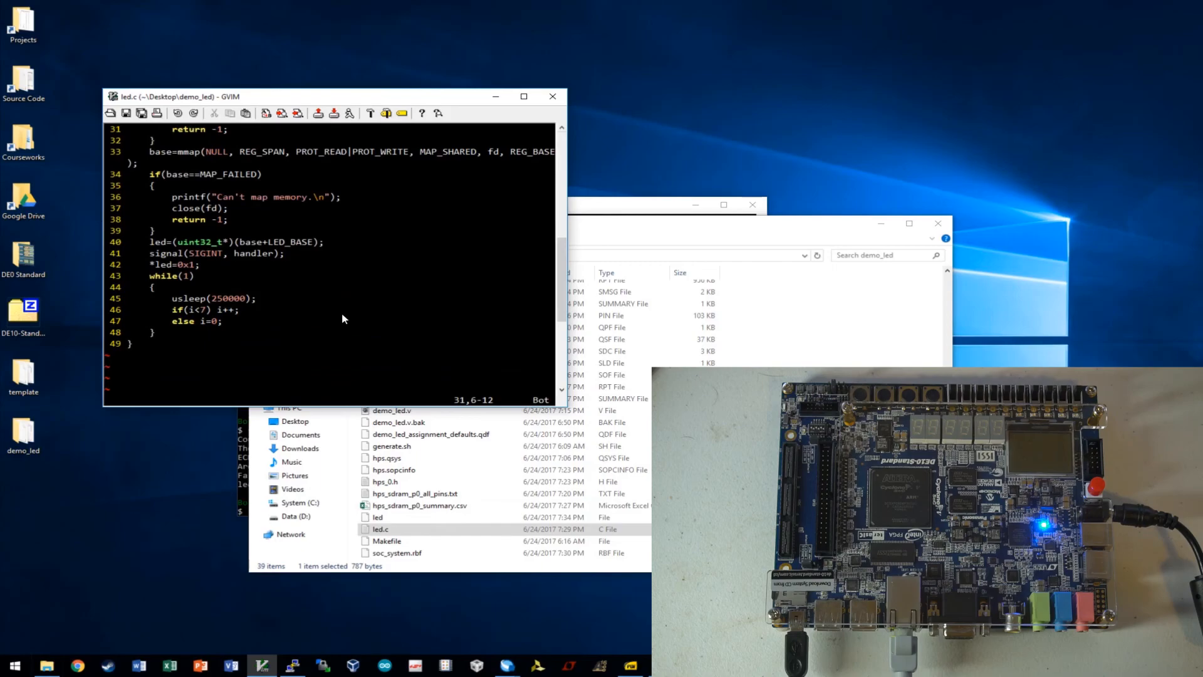
click(219, 321)
Insert *led=1<<i; on a new line after else i=0;.
key(i)
key(Right)
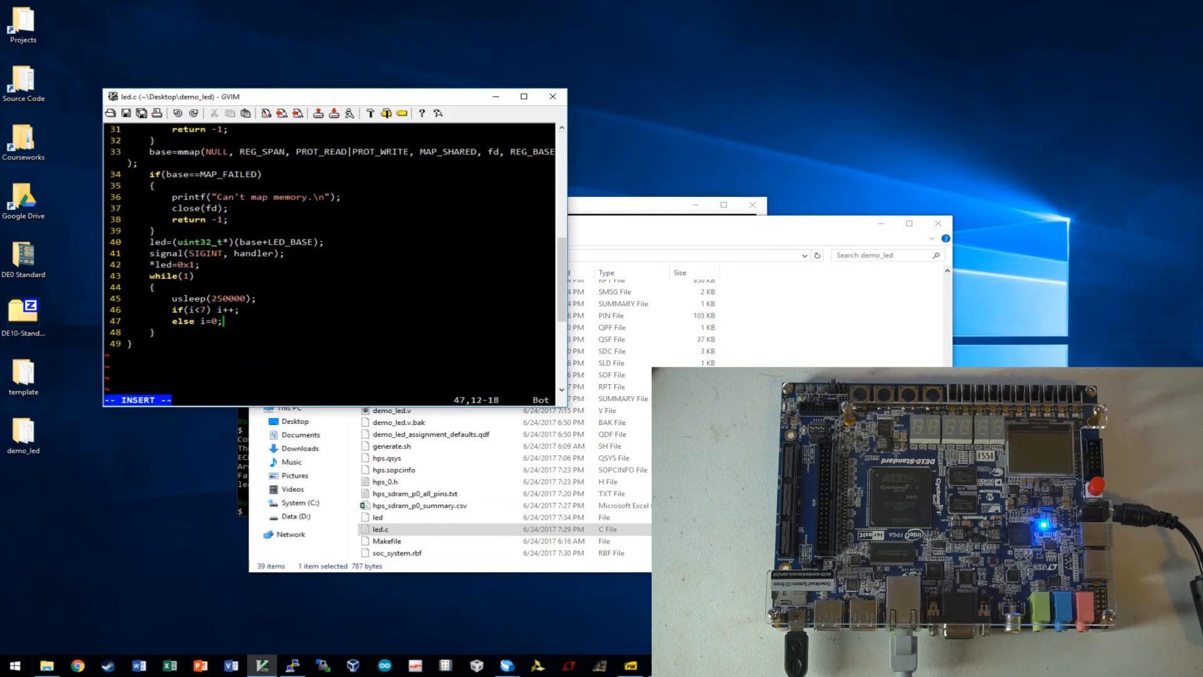
key(Return)
text(*led=1<<i;)
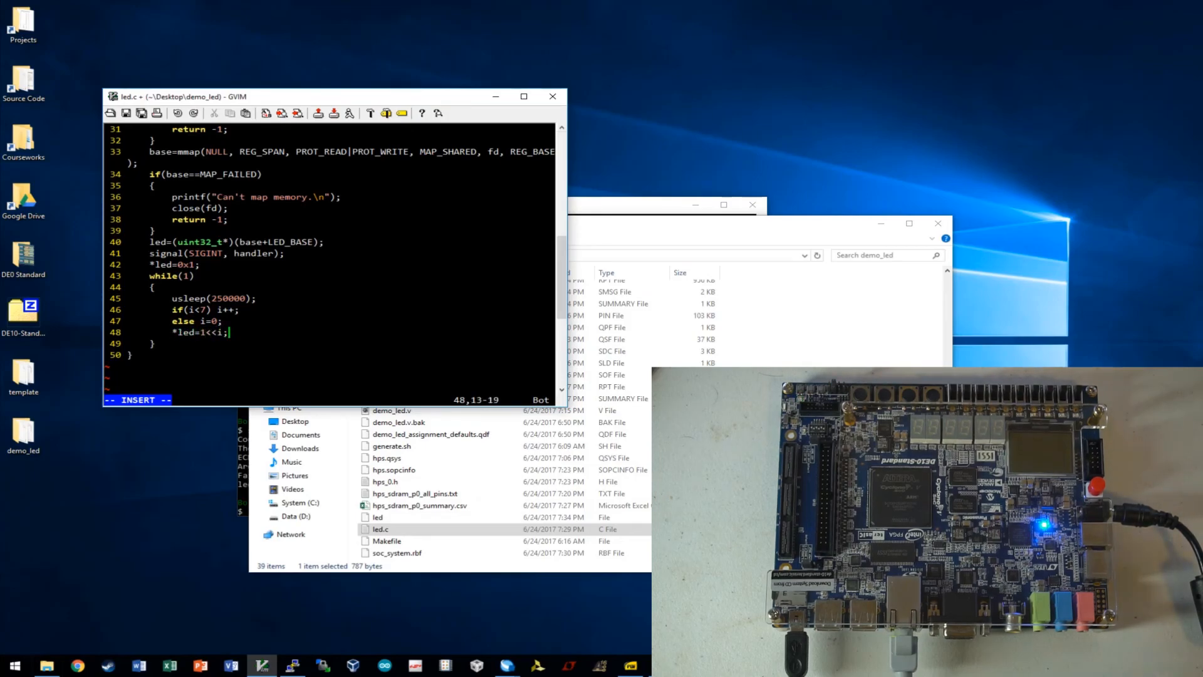
key(Return)
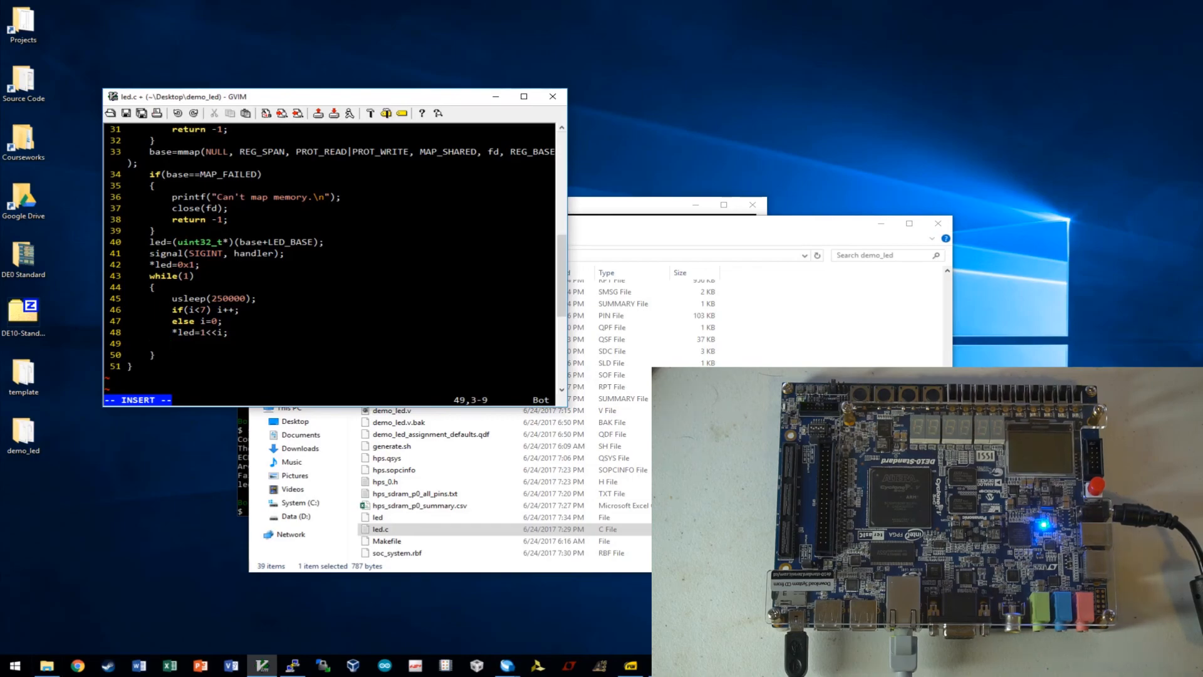
text(*led<<=1;)
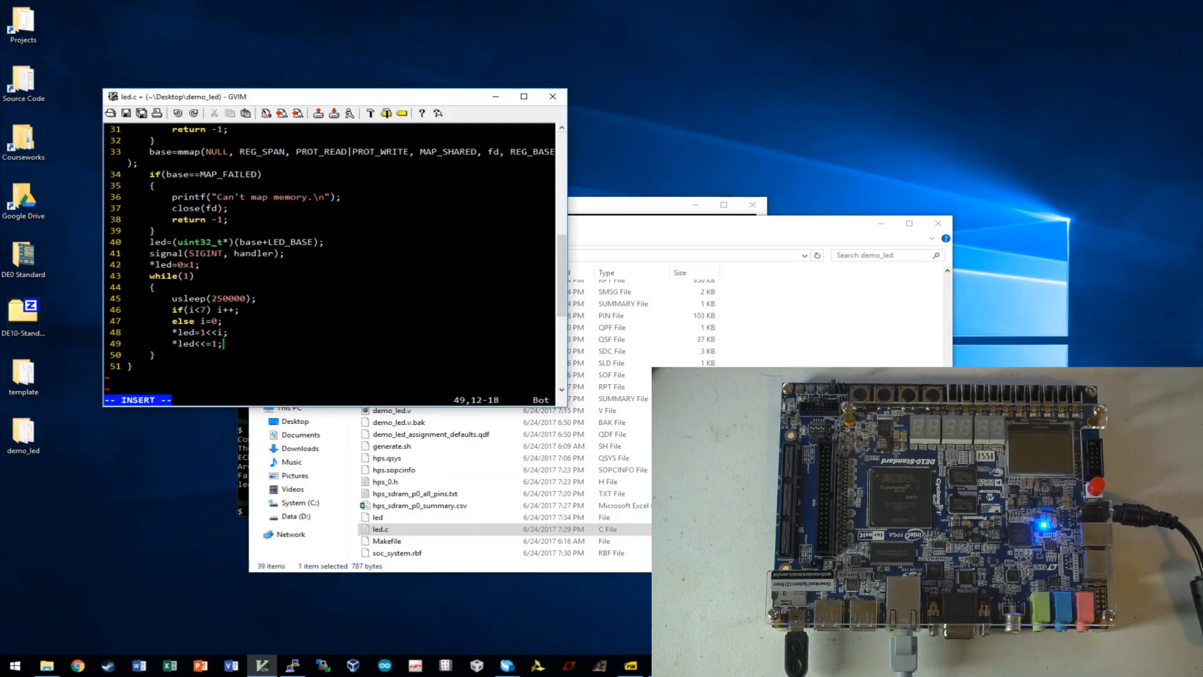
key(BackSpace)
key(BackSpace)
key(BackSpace)
key(BackSpace)
key(BackSpace)
key(BackSpace)
key(BackSpace)
key(BackSpace)
key(BackSpace)
key(BackSpace)
key(BackSpace)
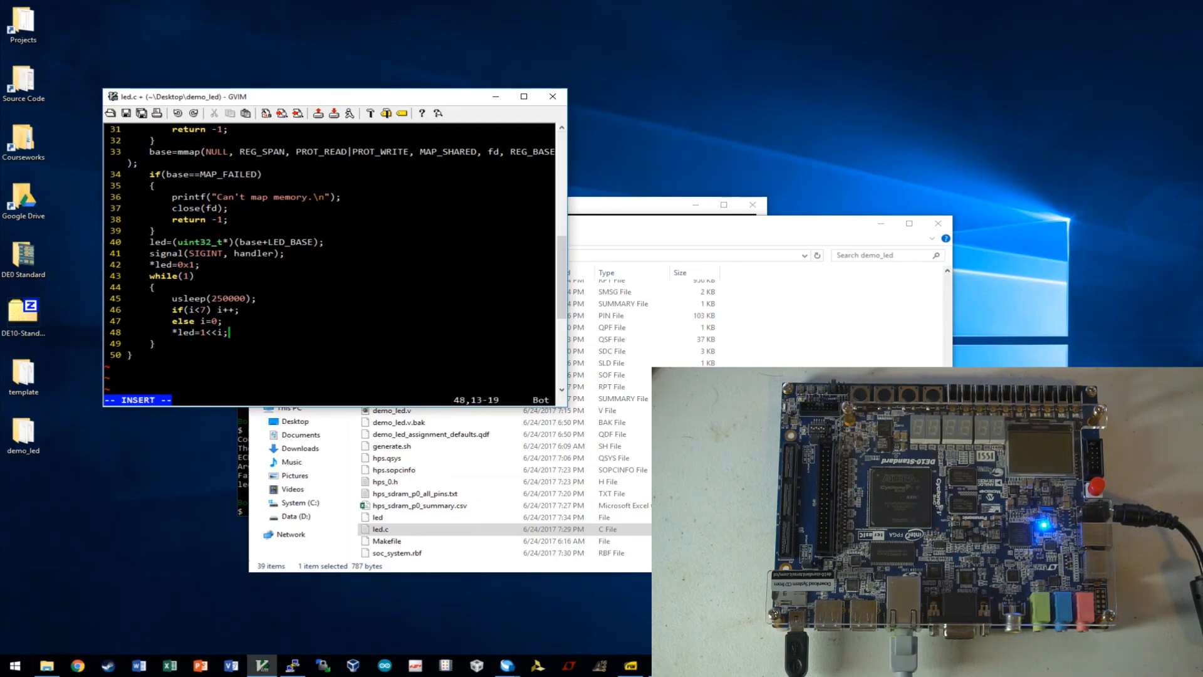
key(Escape)
Save led.c with :wq and rebuild led with make.
text(:wq)
key(Return)
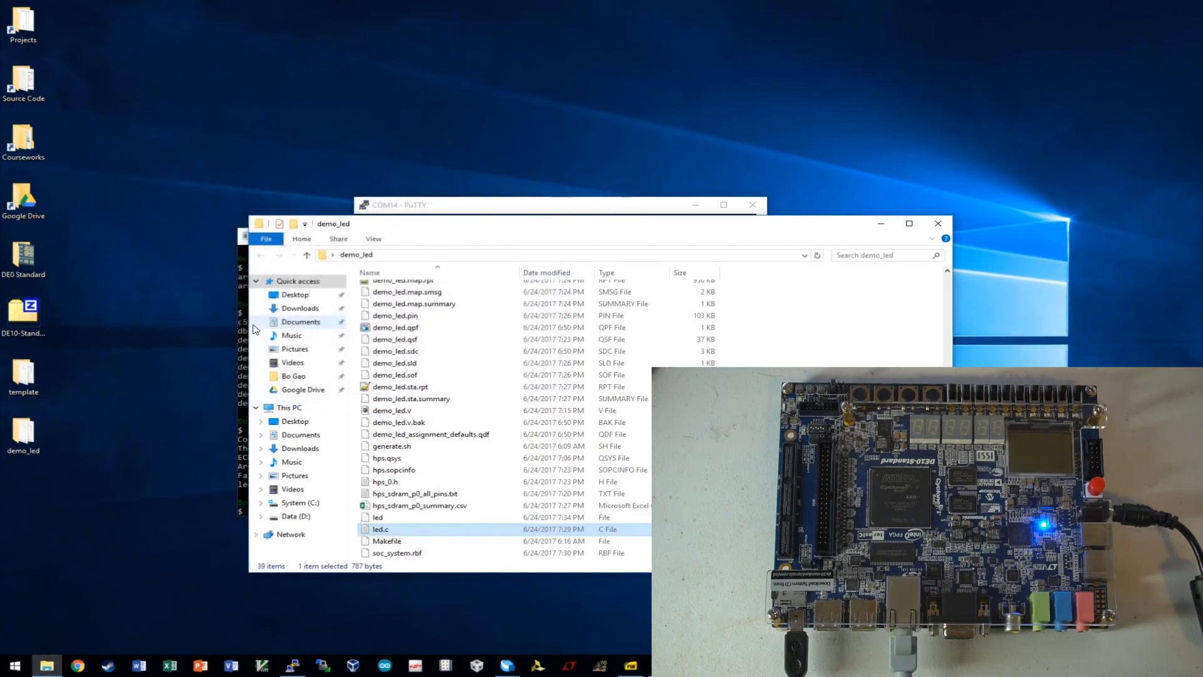
click(243, 339)
click(435, 385)
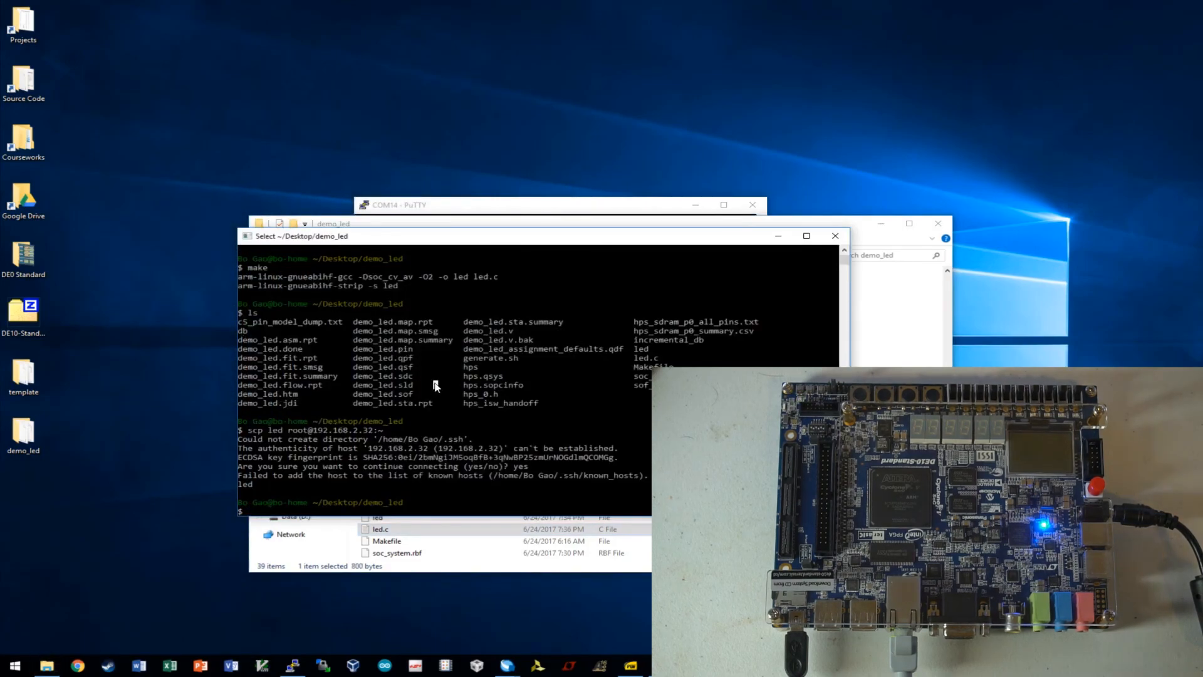
text(make)
key(Return)
key(Up)
key(Up)
key(Up)
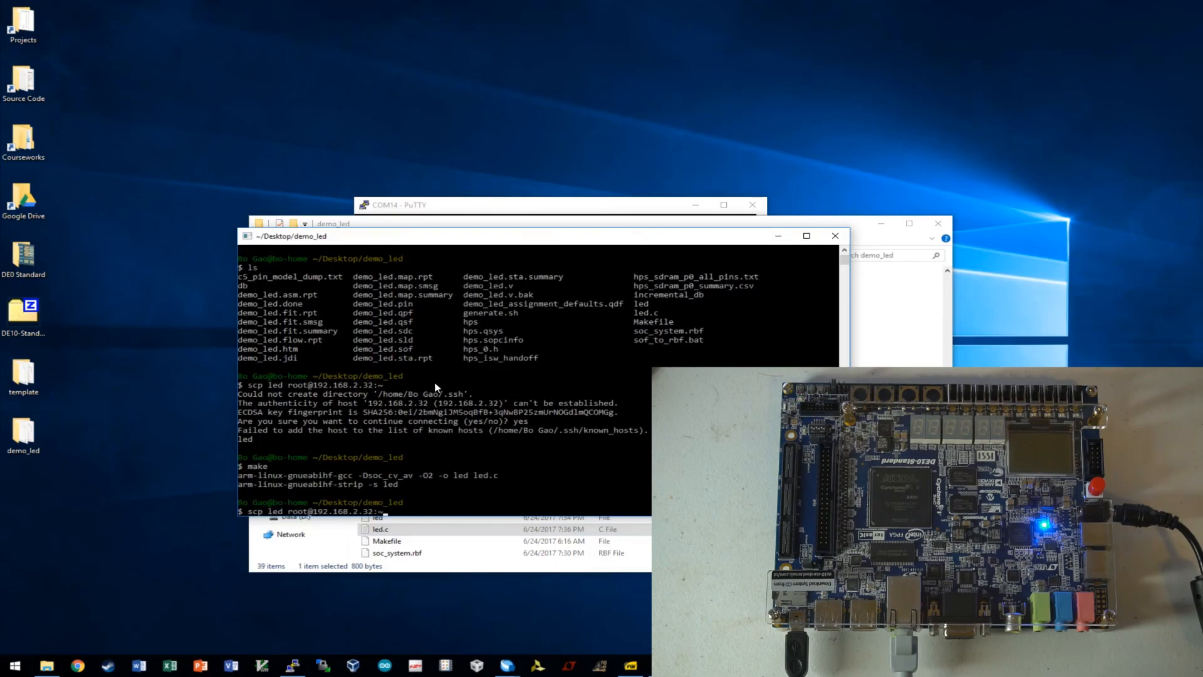
key(Down)
key(Return)
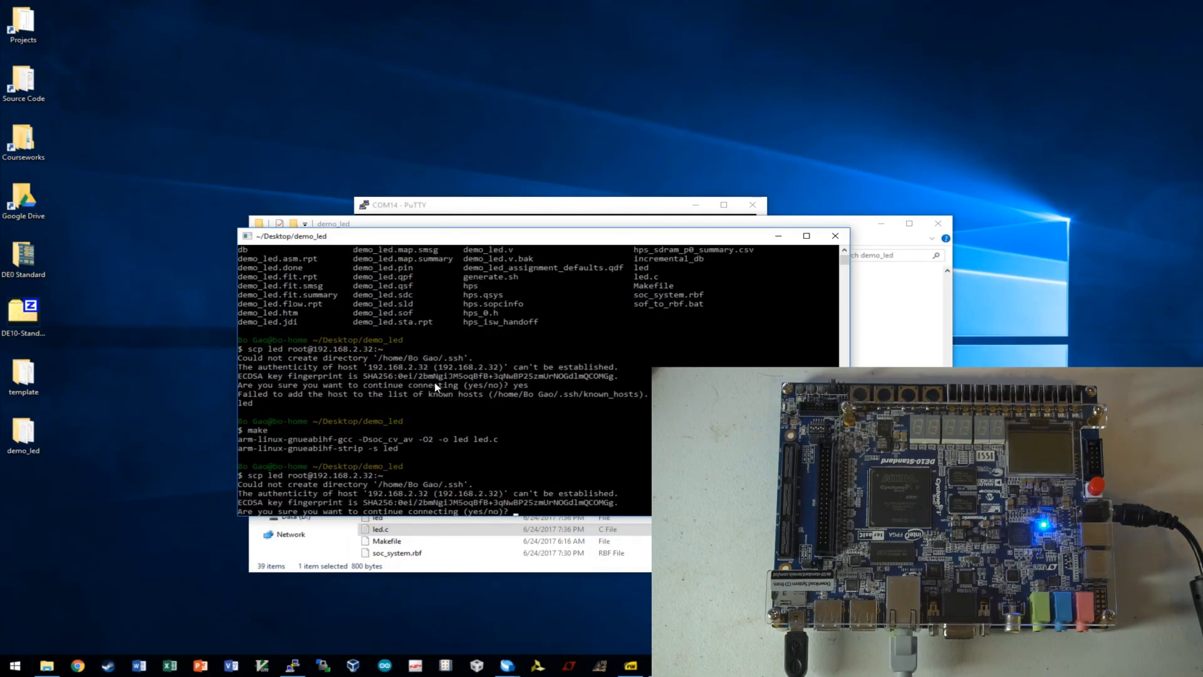
text(yes)
key(Return)
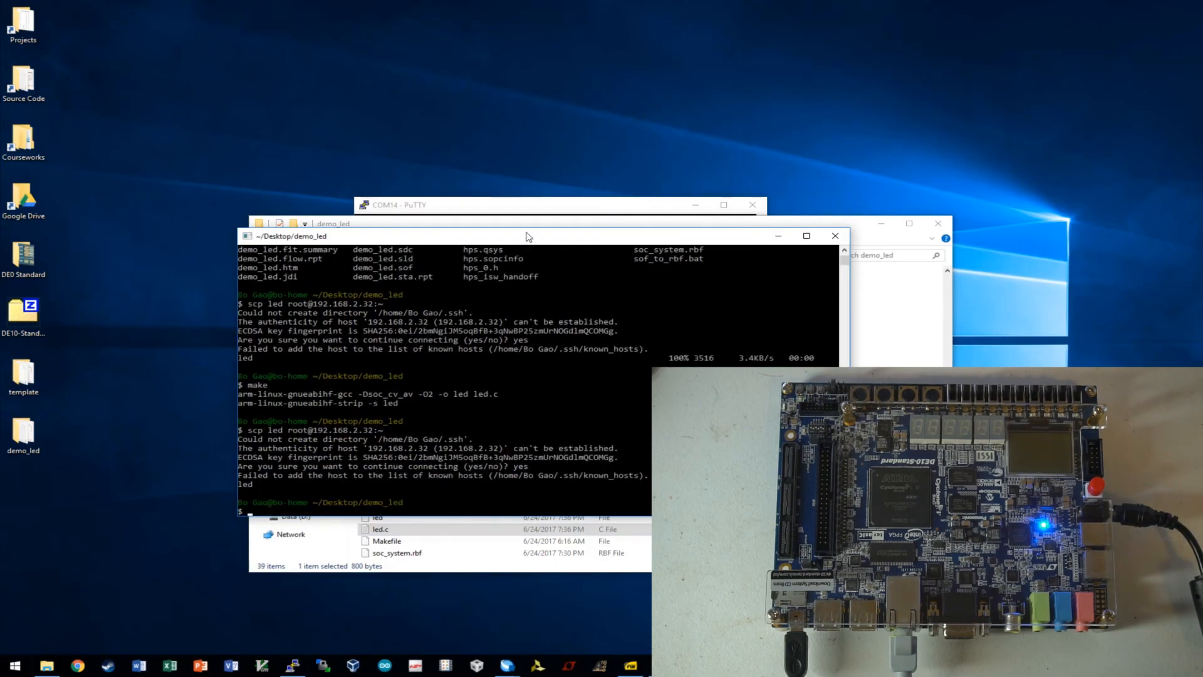
Run ./led on the board to light the LEDs, then stop it with Ctrl+C.
click(539, 207)
text(.)
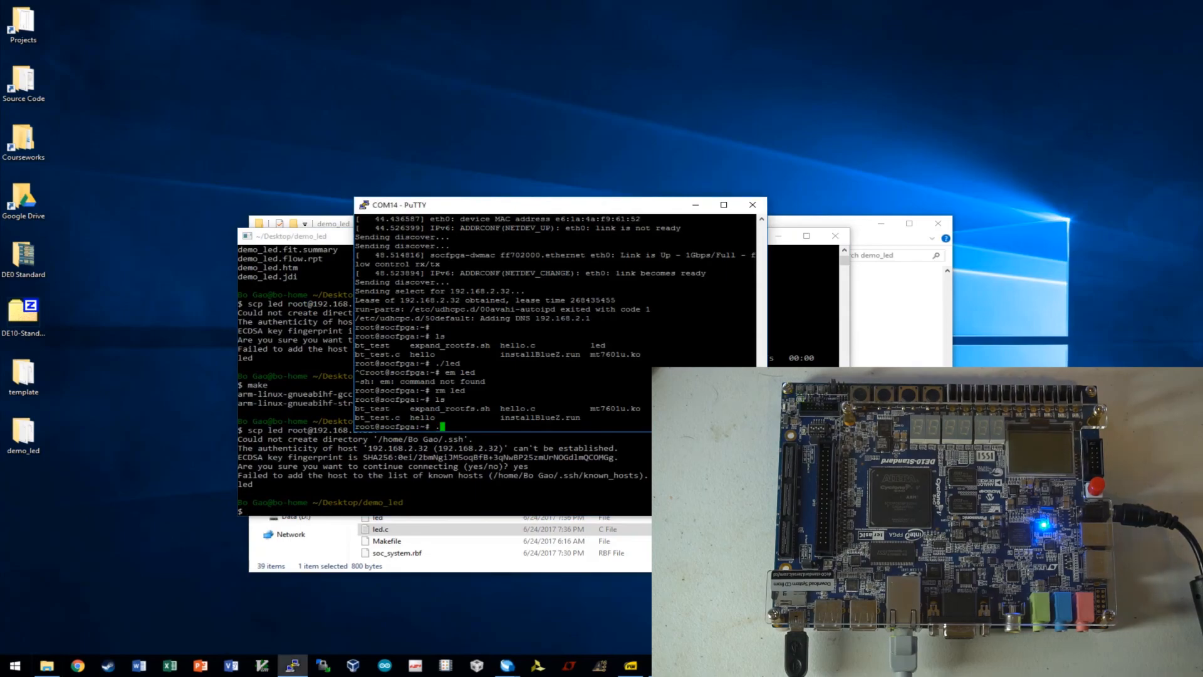
text(/led)
key(Return)
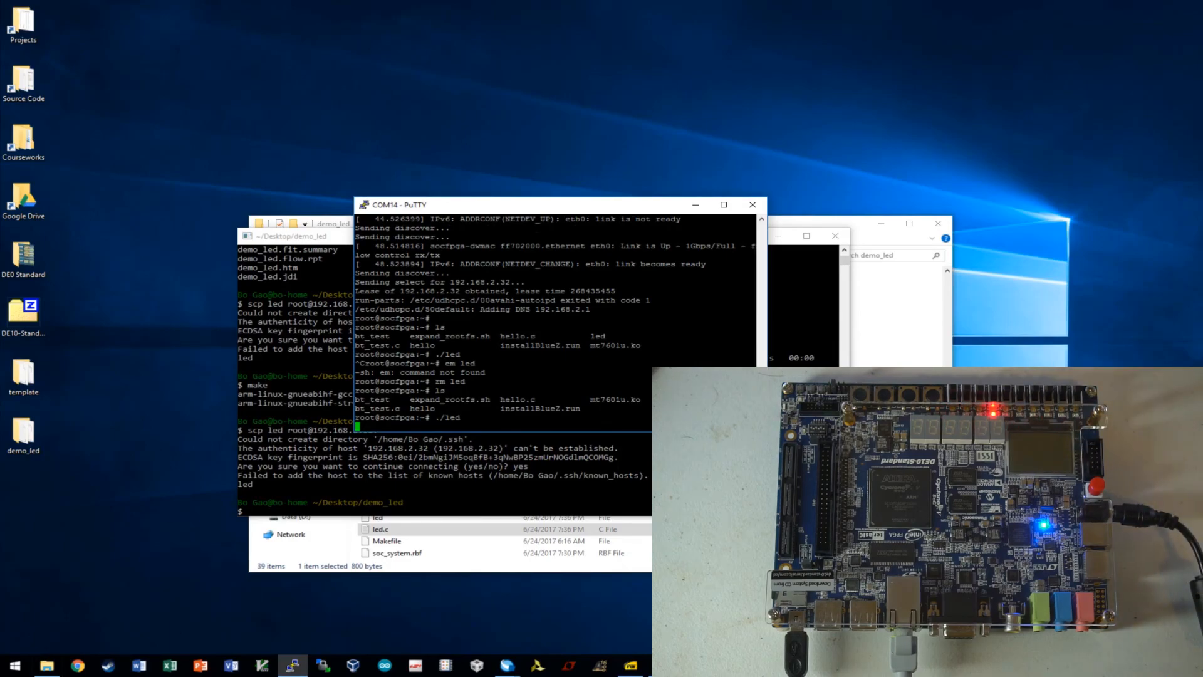
key(ctrl+c)
key(Return)
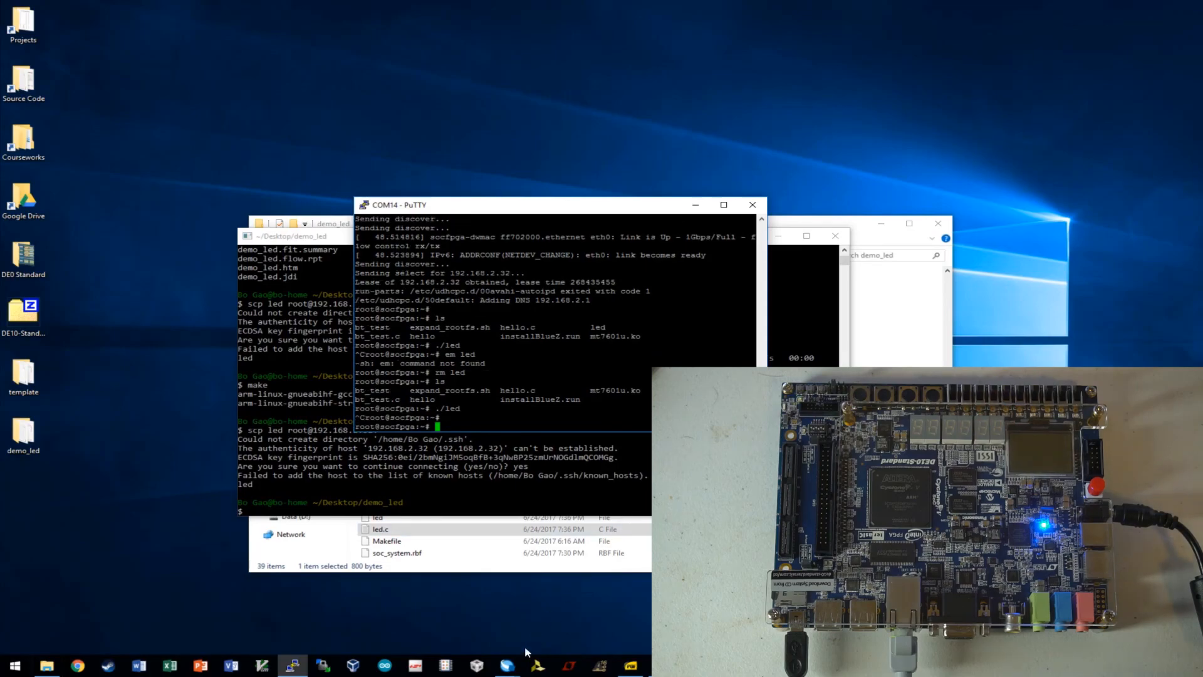
click(507, 666)
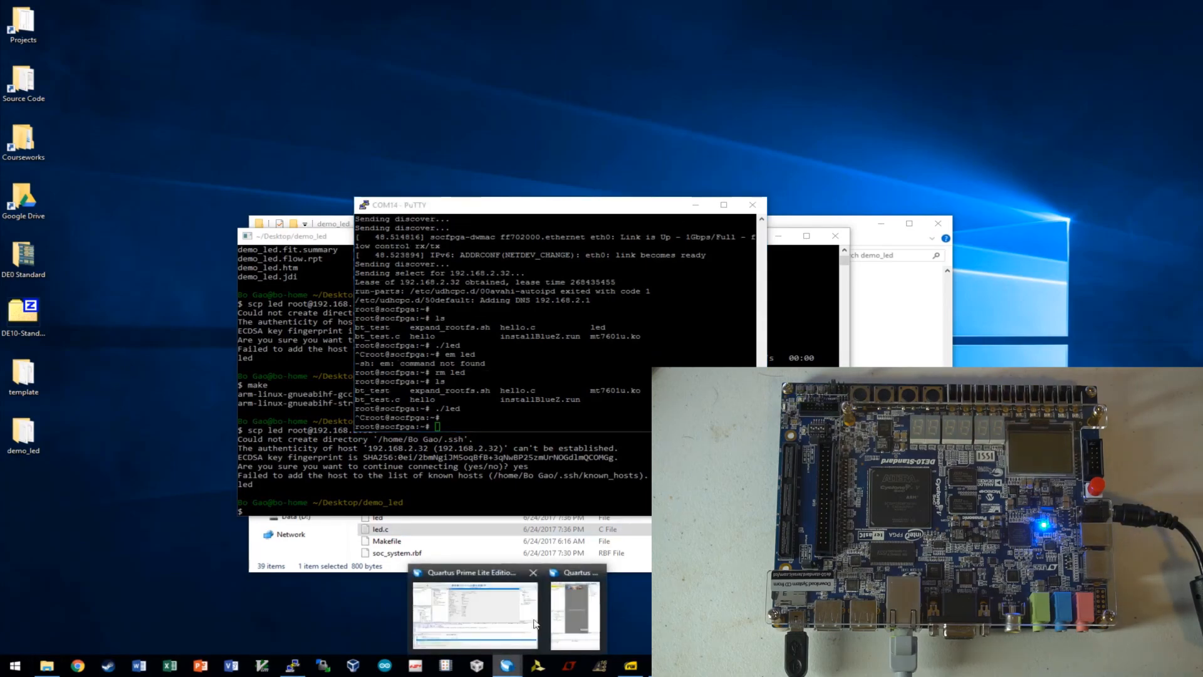
View the demo_led compilation report in Quartus, then rerun ./led on the board.
click(457, 617)
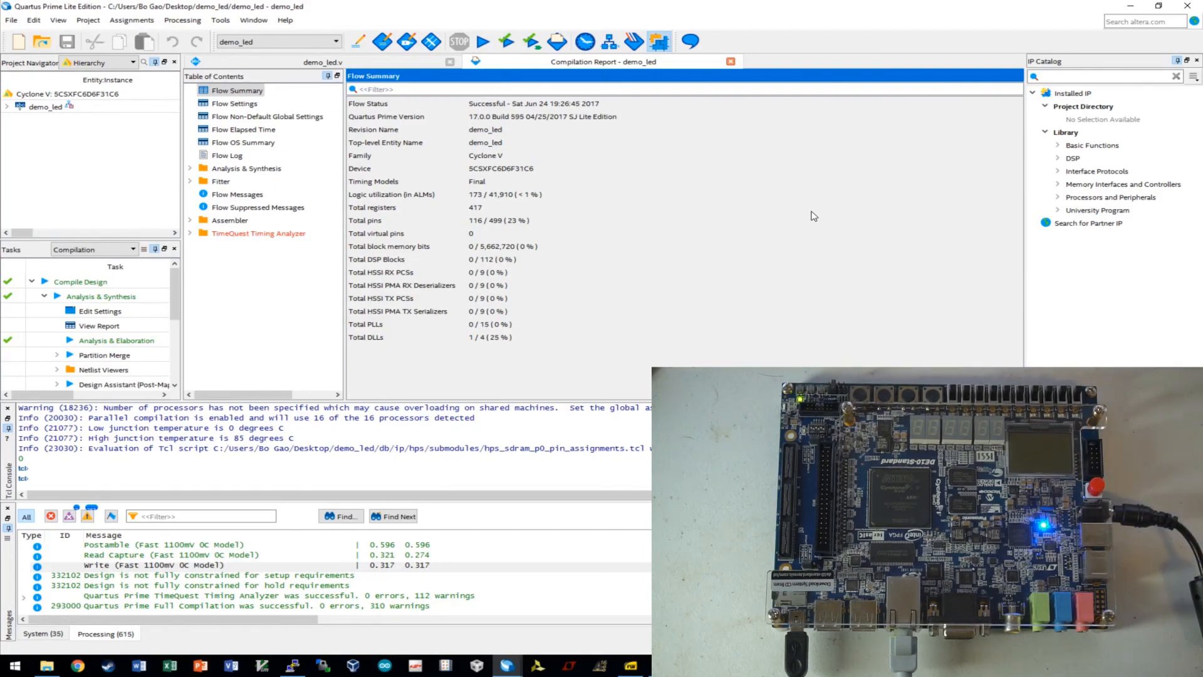
click(292, 666)
key(Up)
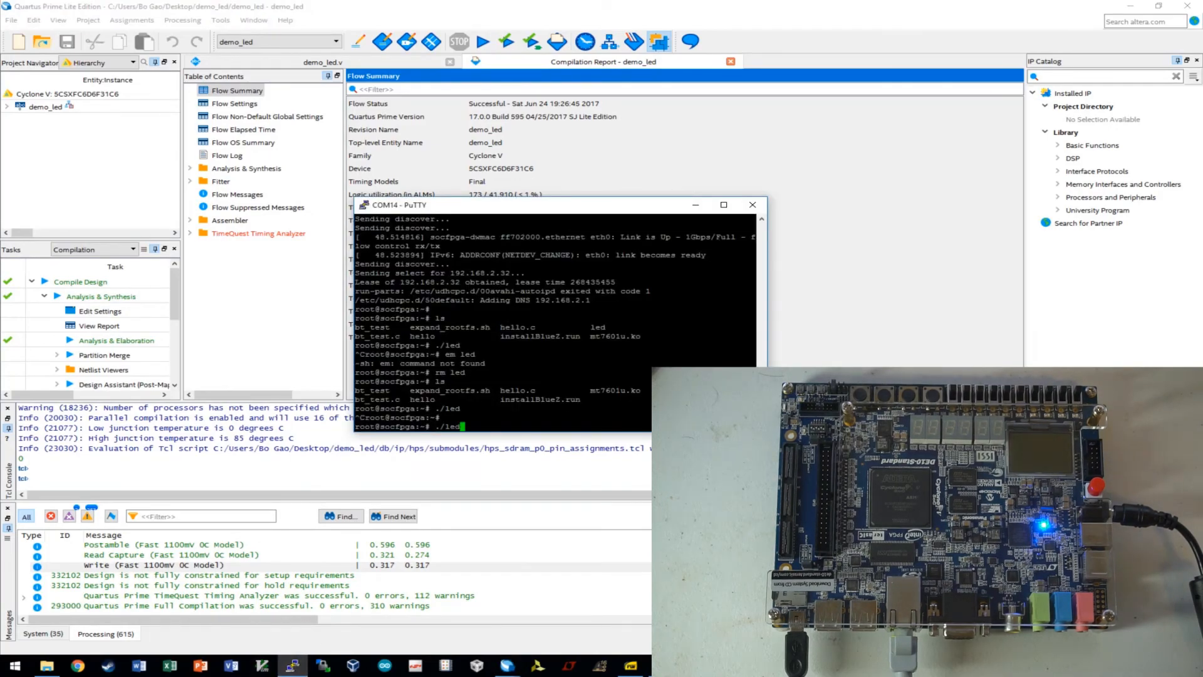
key(Return)
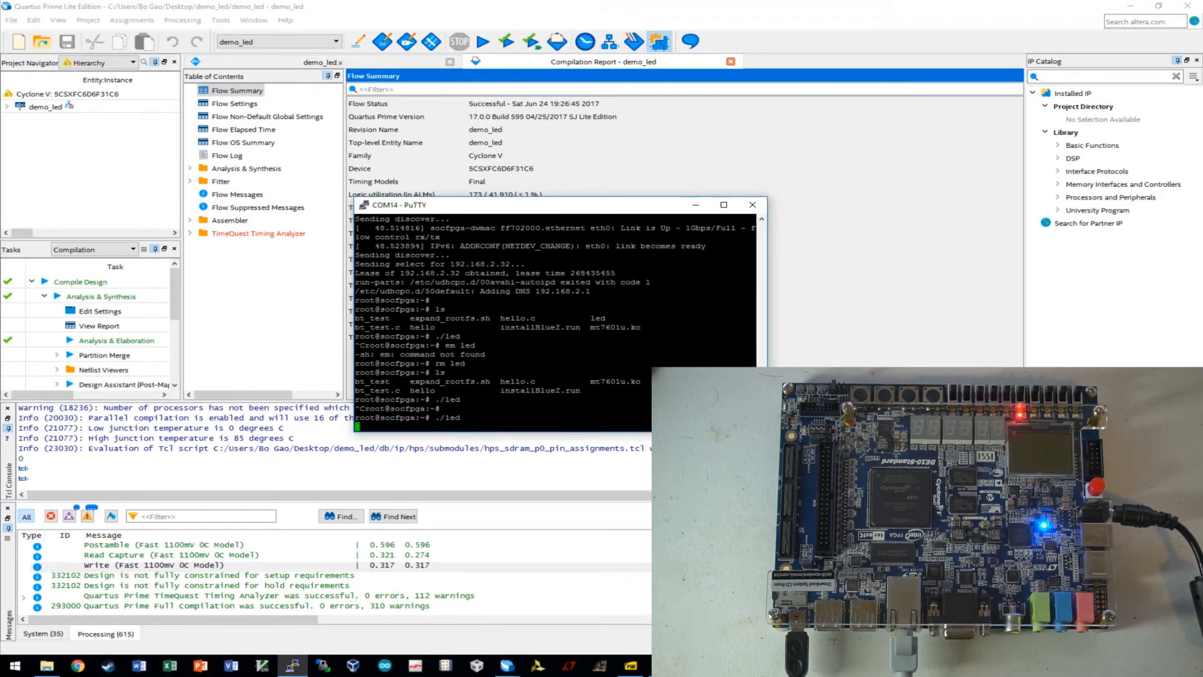